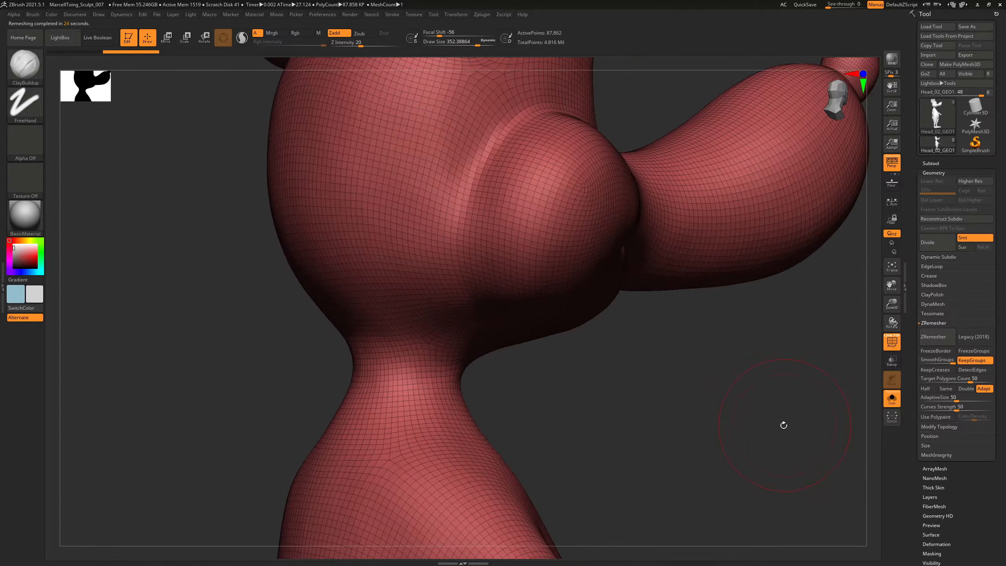
Remesh the whole character with ZRemesher, using a Target Polygons Count of 50 with KeepGroups and Adapt enabled.
{"action": "key", "text": "s"}
{"action": "left_click_drag", "start_coordinate": [480, 288], "coordinate": [477, 288]}
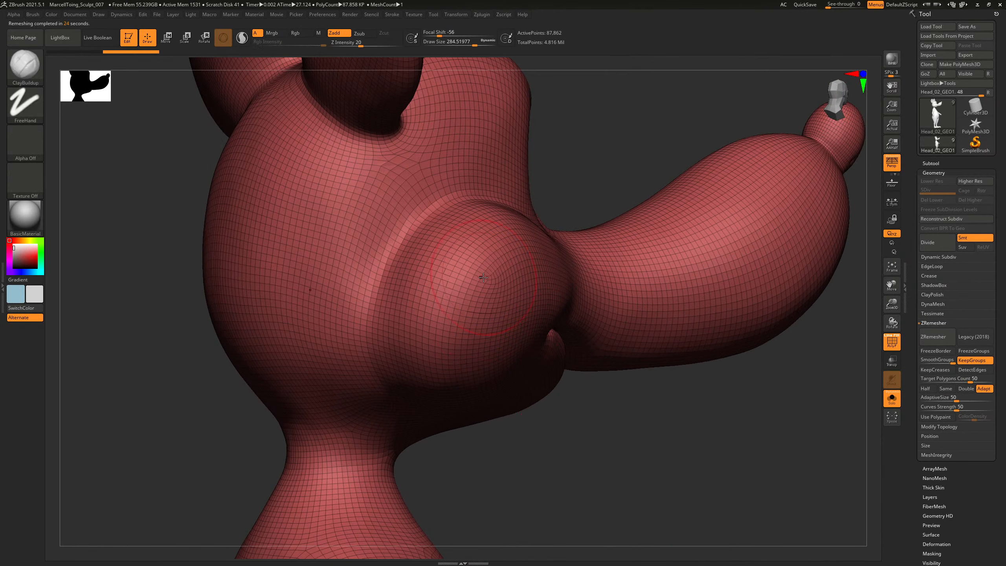
{"action": "mouse_move", "coordinate": [601, 447]}
{"action": "left_mouse_down", "text": "ctrl"}
{"action": "mouse_move", "coordinate": [670, 464]}
{"action": "mouse_move", "coordinate": [678, 442]}
{"action": "mouse_move", "coordinate": [645, 375]}
{"action": "mouse_move", "coordinate": [608, 375]}
{"action": "mouse_move", "coordinate": [664, 332]}
{"action": "mouse_move", "coordinate": [691, 360]}
{"action": "mouse_move", "coordinate": [613, 411]}
{"action": "mouse_move", "coordinate": [714, 506]}
{"action": "mouse_move", "coordinate": [648, 363]}
{"action": "mouse_move", "coordinate": [640, 405]}
{"action": "mouse_move", "coordinate": [684, 342]}
{"action": "mouse_move", "coordinate": [647, 325]}
{"action": "mouse_move", "coordinate": [681, 335]}
{"action": "mouse_move", "coordinate": [658, 380]}
{"action": "mouse_move", "coordinate": [673, 426]}
{"action": "left_mouse_up", "text": "ctrl"}
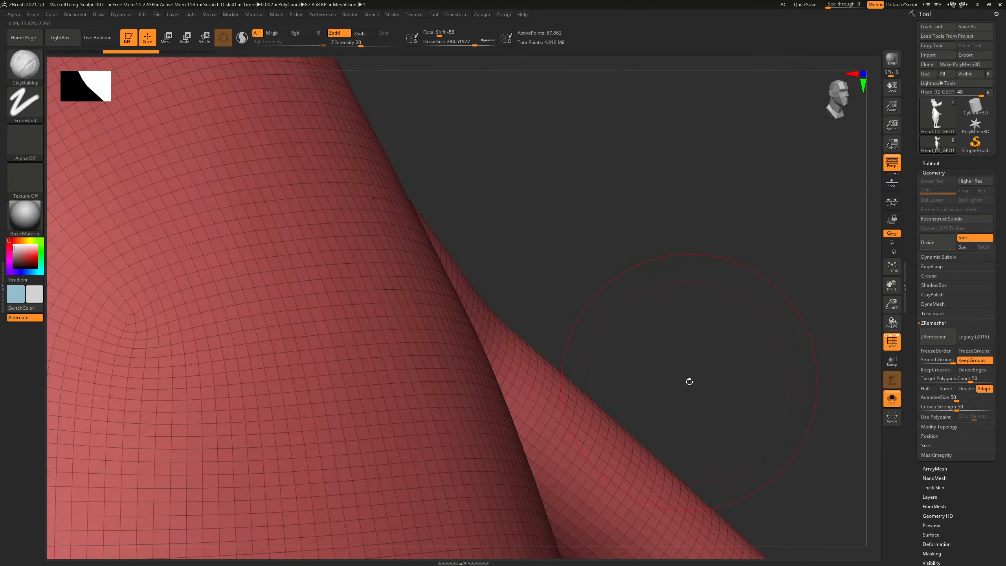
{"action": "key", "text": "ctrl+d"}
{"action": "key", "text": "f"}
{"action": "key", "text": "shift+f"}
{"action": "left_click", "coordinate": [933, 337]}
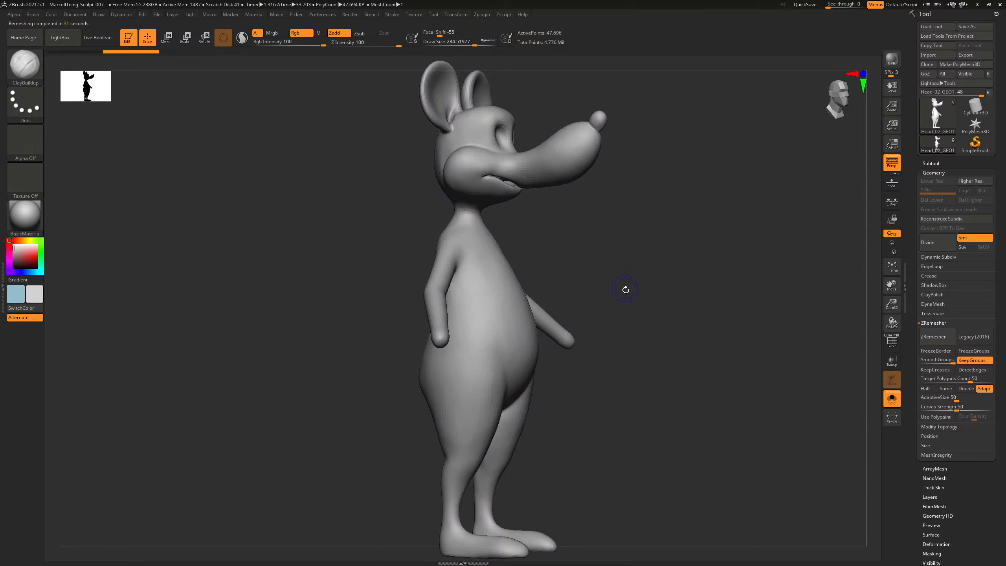
Examine the remeshed topology of the torso, arms, legs and feet with the polygon wireframe displayed.
{"action": "key", "text": "shift+f"}
{"action": "left_click_drag", "start_coordinate": [634, 269], "coordinate": [680, 190], "text": "alt"}
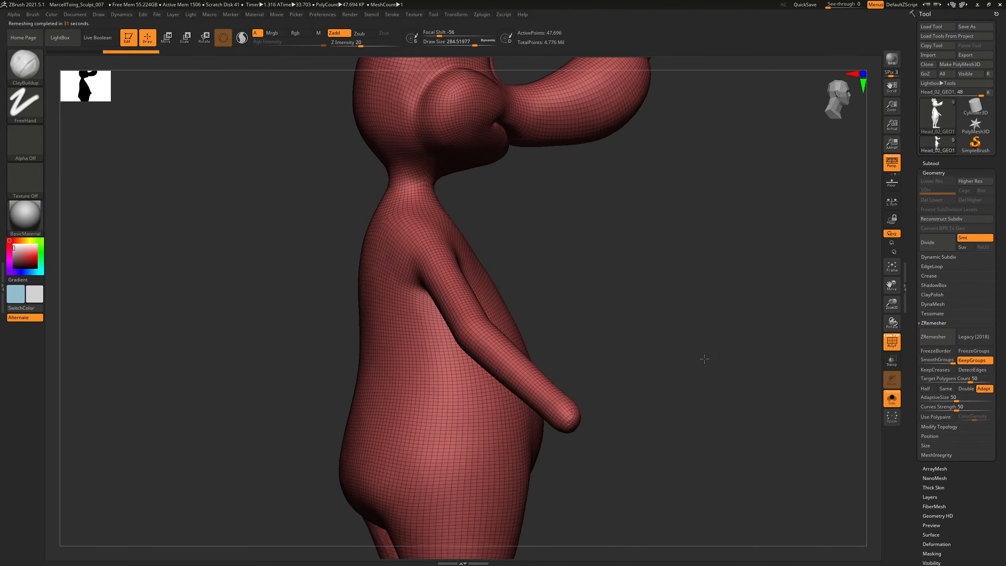
{"action": "left_click_drag", "start_coordinate": [704, 358], "coordinate": [711, 369]}
{"action": "left_click_drag", "start_coordinate": [704, 388], "coordinate": [681, 236], "text": "alt"}
{"action": "left_click_drag", "start_coordinate": [690, 343], "coordinate": [781, 355]}
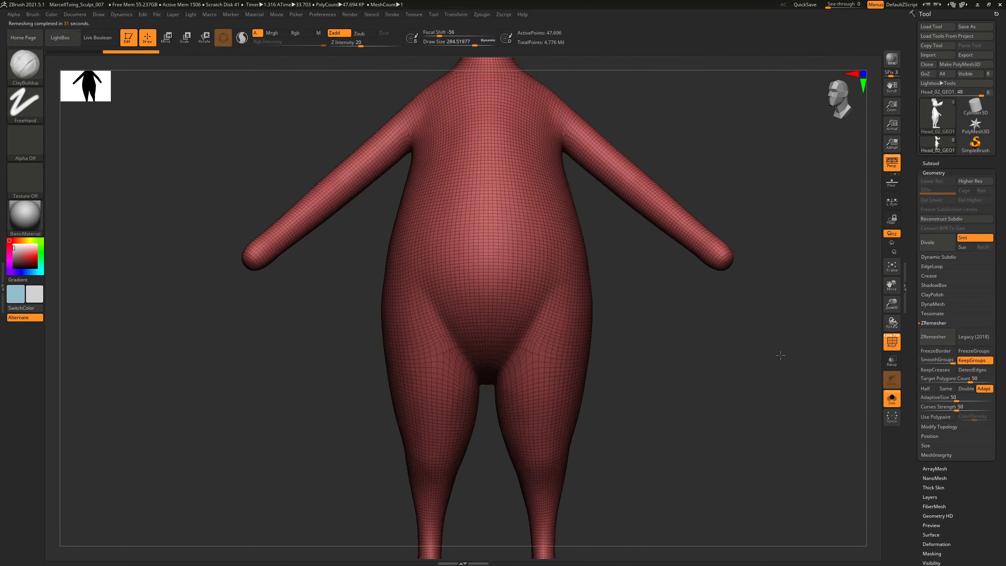
{"action": "left_click_drag", "start_coordinate": [736, 382], "coordinate": [752, 356], "text": "alt"}
{"action": "left_click_drag", "start_coordinate": [711, 328], "coordinate": [731, 351], "text": "alt"}
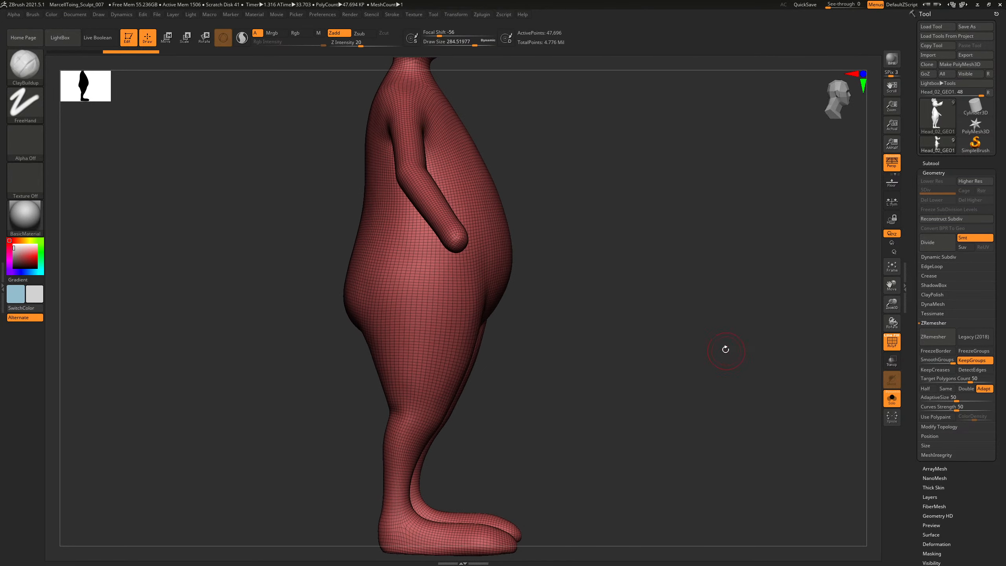
{"action": "left_click_drag", "start_coordinate": [693, 283], "coordinate": [680, 344], "text": "alt"}
{"action": "left_click_drag", "start_coordinate": [673, 302], "coordinate": [689, 456], "text": "alt"}
{"action": "left_click_drag", "start_coordinate": [713, 462], "coordinate": [706, 404]}
{"action": "left_click_drag", "start_coordinate": [598, 257], "coordinate": [605, 307]}
{"action": "key", "text": "shift+f"}
{"action": "left_click_drag", "start_coordinate": [698, 406], "coordinate": [677, 390]}
Decline the Dynamic Subdiv activation and examine the edge flow of the head and mouth.
{"action": "key", "text": "d"}
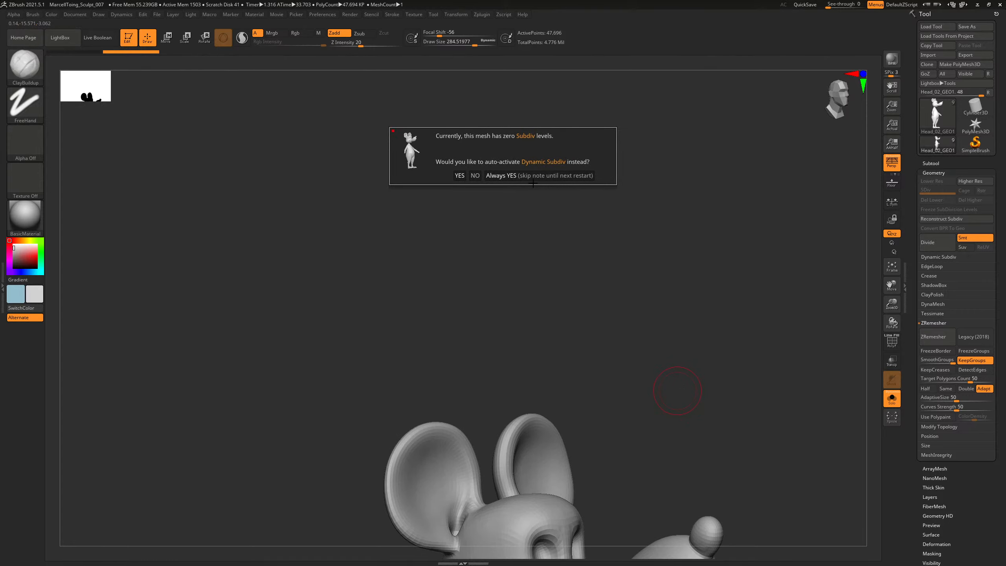
{"action": "left_click", "coordinate": [475, 175]}
{"action": "key", "text": "f"}
{"action": "left_click_drag", "start_coordinate": [685, 259], "coordinate": [687, 370], "text": "shift"}
{"action": "key", "text": "shift+f"}
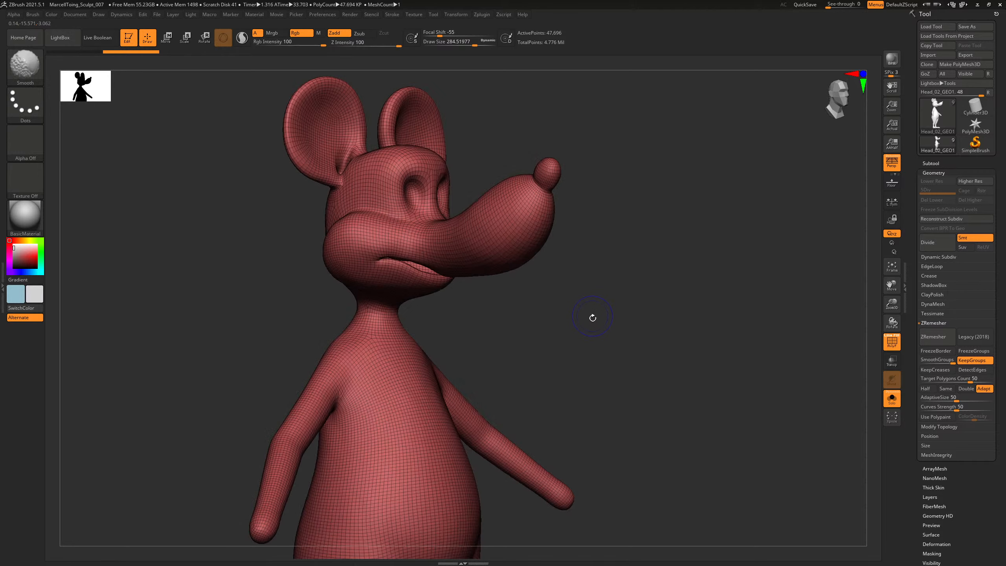
{"action": "mouse_move", "coordinate": [597, 312]}
{"action": "left_mouse_down"}
{"action": "mouse_move", "coordinate": [649, 312]}
{"action": "mouse_move", "coordinate": [613, 253]}
{"action": "mouse_move", "coordinate": [587, 373]}
{"action": "mouse_move", "coordinate": [574, 348]}
{"action": "mouse_move", "coordinate": [561, 383]}
{"action": "mouse_move", "coordinate": [577, 385]}
{"action": "left_mouse_up"}
{"action": "key", "text": "shift"}
{"action": "key", "text": "shift+f"}
{"action": "key", "text": "shift+f"}
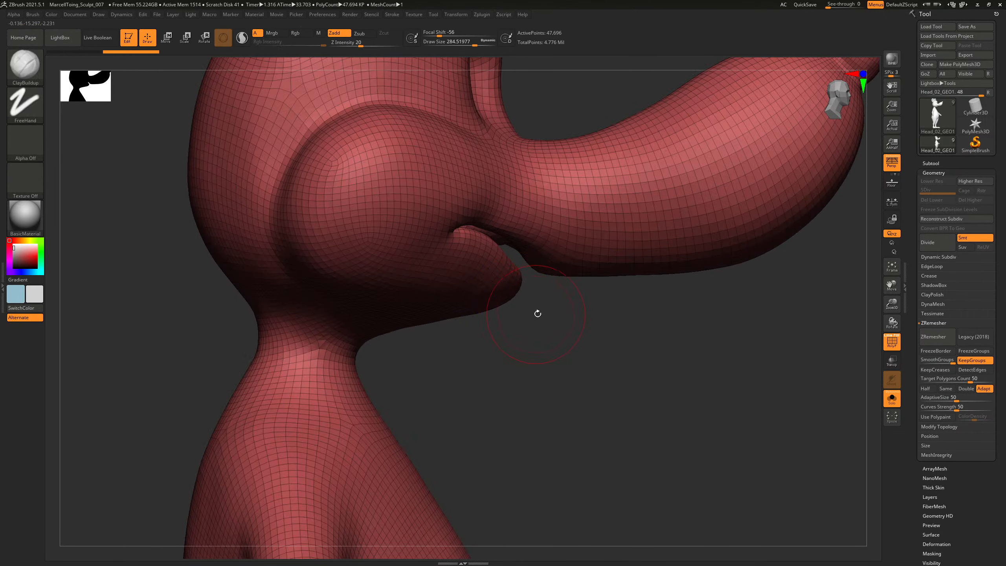
Choose the SelectLasso brush and isolate the lower jaw and lower lip polygons.
{"action": "left_click", "coordinate": [25, 64], "text": "ctrl+shift"}
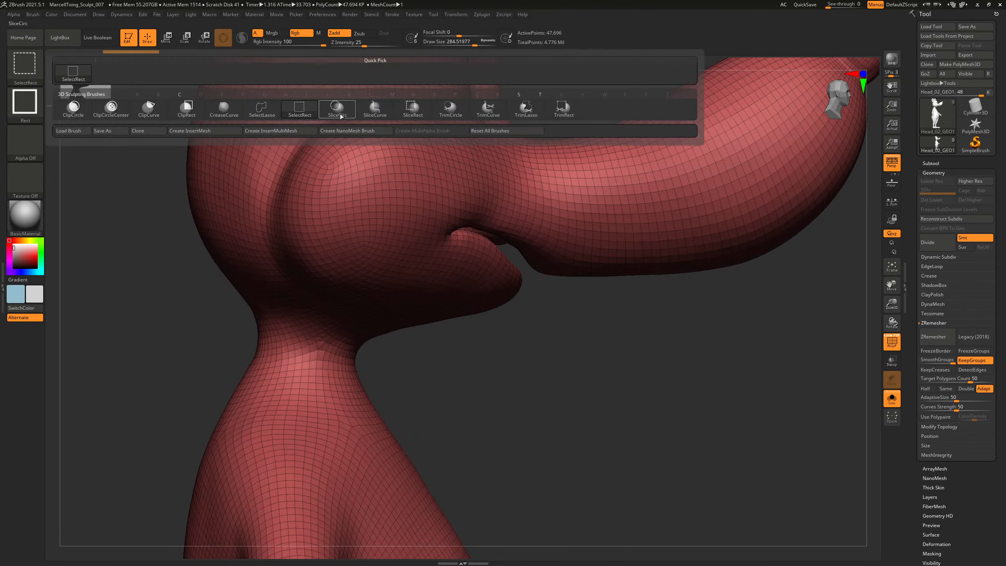
{"action": "left_click", "coordinate": [374, 107], "text": "ctrl+shift"}
{"action": "left_click", "coordinate": [253, 110], "text": "ctrl+shift"}
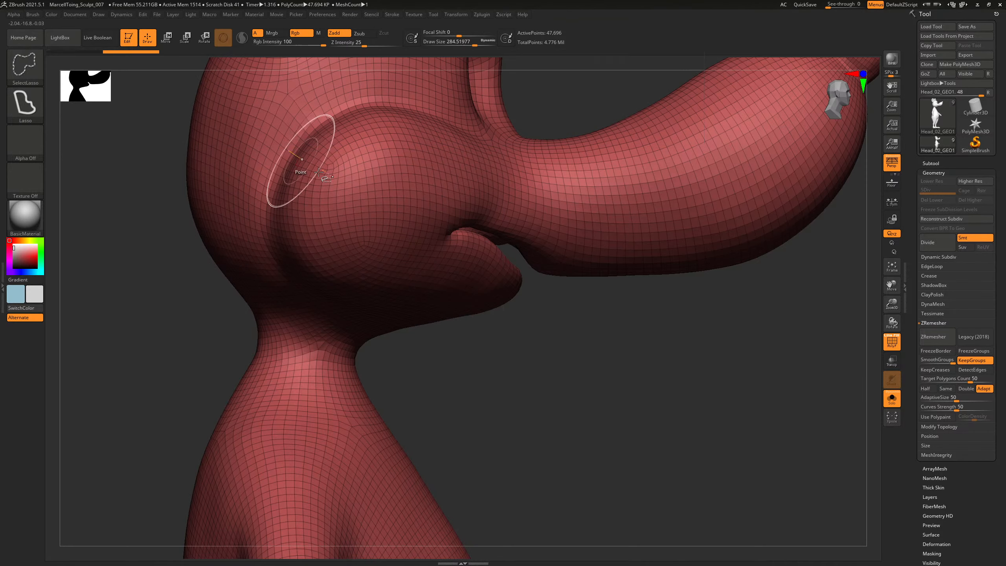
{"action": "mouse_move", "coordinate": [526, 316]}
{"action": "left_mouse_down", "text": "ctrl+shift"}
{"action": "mouse_move", "coordinate": [529, 262]}
{"action": "mouse_move", "coordinate": [474, 230]}
{"action": "mouse_move", "coordinate": [434, 230]}
{"action": "mouse_move", "coordinate": [378, 301]}
{"action": "mouse_move", "coordinate": [359, 359]}
{"action": "left_mouse_up", "text": "ctrl+shift"}
{"action": "left_click_drag", "start_coordinate": [631, 380], "coordinate": [613, 372], "text": "shift"}
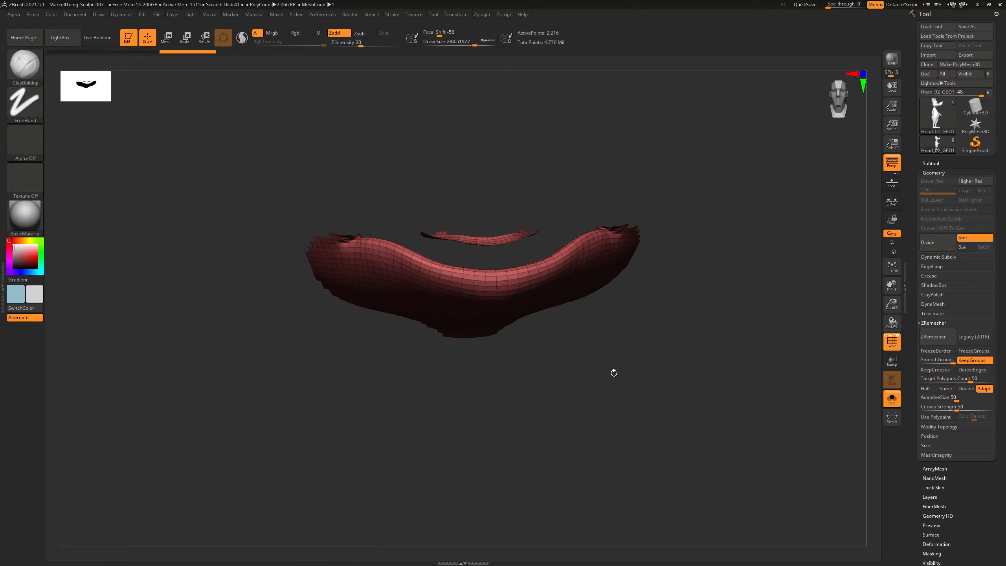
Hide the stray strip above the lower lip and the leftover polygons at the mouth corner.
{"action": "mouse_move", "coordinate": [416, 194]}
{"action": "left_mouse_down", "text": "ctrl+alt+shift"}
{"action": "mouse_move", "coordinate": [411, 232]}
{"action": "mouse_move", "coordinate": [514, 258]}
{"action": "left_mouse_up", "text": "ctrl+alt+shift"}
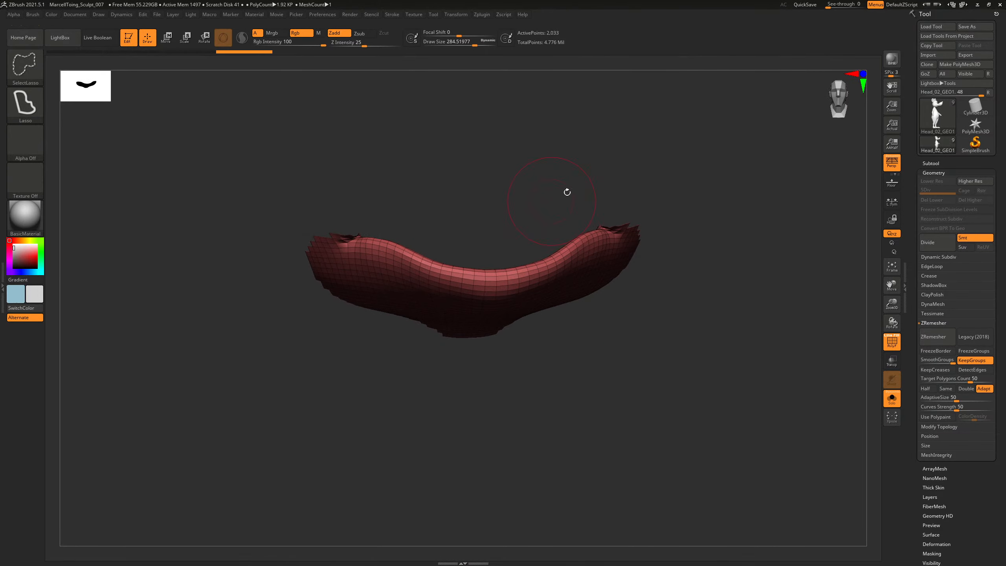
{"action": "mouse_move", "coordinate": [566, 191]}
{"action": "left_mouse_down"}
{"action": "mouse_move", "coordinate": [599, 160]}
{"action": "mouse_move", "coordinate": [606, 181]}
{"action": "mouse_move", "coordinate": [503, 222]}
{"action": "mouse_move", "coordinate": [588, 155]}
{"action": "left_mouse_up"}
{"action": "key", "text": "f"}
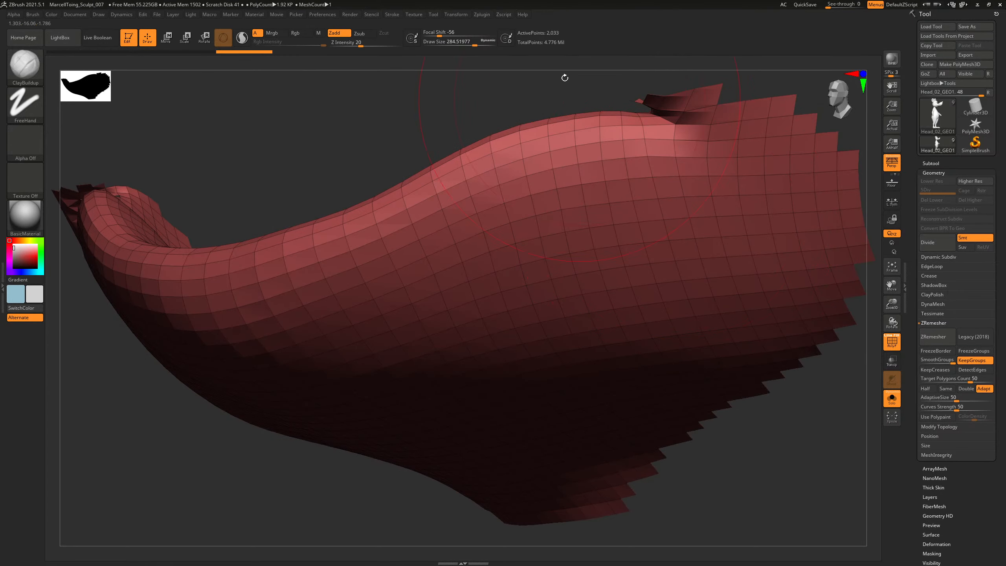
{"action": "left_click_drag", "start_coordinate": [570, 76], "coordinate": [467, 184], "text": "alt"}
{"action": "mouse_move", "coordinate": [483, 151]}
{"action": "left_mouse_down", "text": "ctrl+alt+shift"}
{"action": "mouse_move", "coordinate": [527, 203]}
{"action": "mouse_move", "coordinate": [618, 206]}
{"action": "left_mouse_up", "text": "ctrl+alt+shift"}
{"action": "left_click_drag", "start_coordinate": [644, 167], "coordinate": [609, 143]}
{"action": "mouse_move", "coordinate": [529, 135]}
{"action": "left_mouse_down", "text": "ctrl+alt+shift"}
{"action": "mouse_move", "coordinate": [547, 157]}
{"action": "mouse_move", "coordinate": [587, 155]}
{"action": "left_mouse_up", "text": "ctrl+alt+shift"}
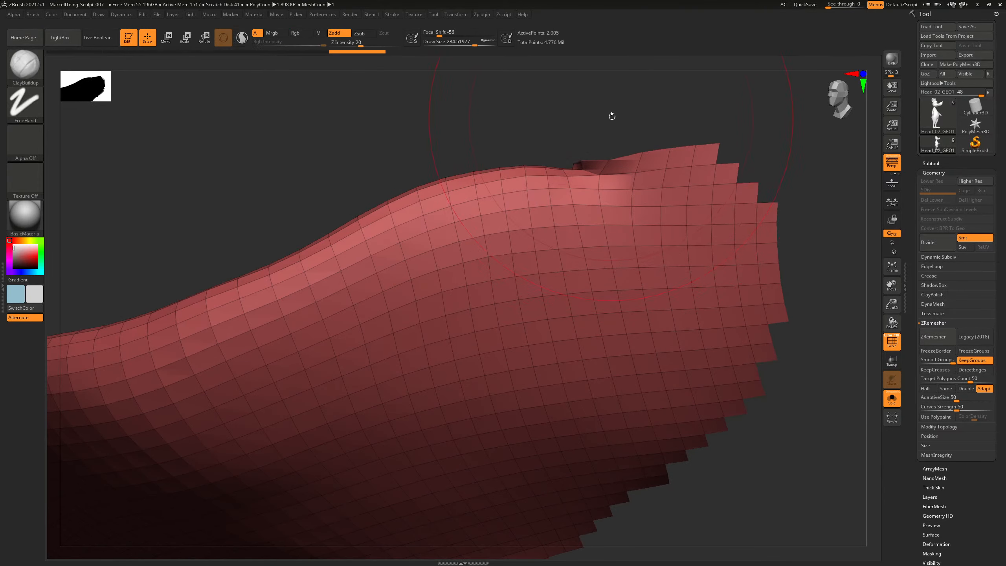
{"action": "left_click_drag", "start_coordinate": [612, 116], "coordinate": [611, 124]}
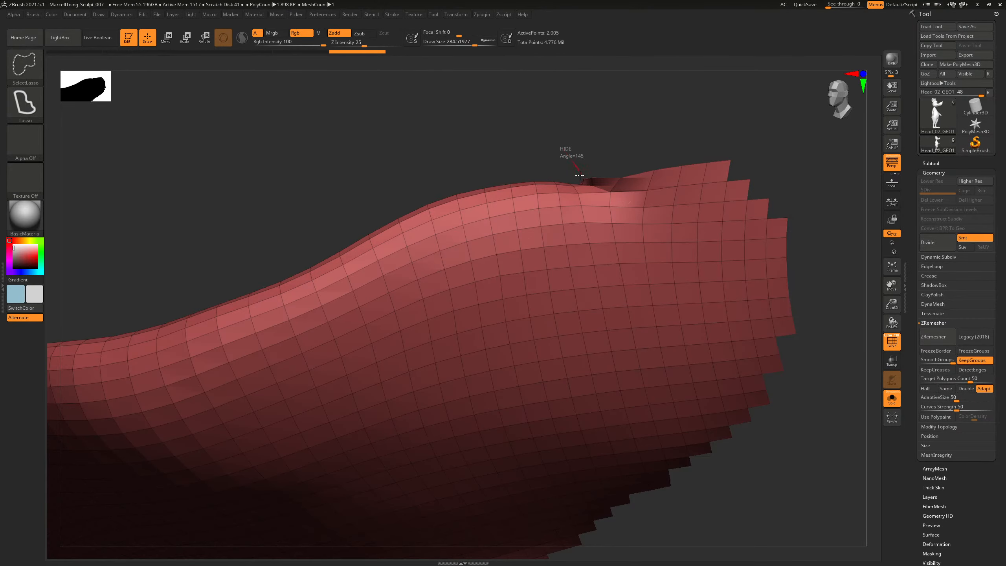
{"action": "mouse_move", "coordinate": [590, 182]}
{"action": "left_mouse_down", "text": "ctrl+alt+shift"}
{"action": "mouse_move", "coordinate": [728, 164]}
{"action": "mouse_move", "coordinate": [691, 128]}
{"action": "mouse_move", "coordinate": [738, 135]}
{"action": "mouse_move", "coordinate": [597, 133]}
{"action": "mouse_move", "coordinate": [721, 191]}
{"action": "mouse_move", "coordinate": [644, 178]}
{"action": "mouse_move", "coordinate": [667, 202]}
{"action": "mouse_move", "coordinate": [505, 216]}
{"action": "mouse_move", "coordinate": [530, 230]}
{"action": "mouse_move", "coordinate": [603, 222]}
{"action": "mouse_move", "coordinate": [684, 194]}
{"action": "left_mouse_up", "text": "ctrl+alt+shift"}
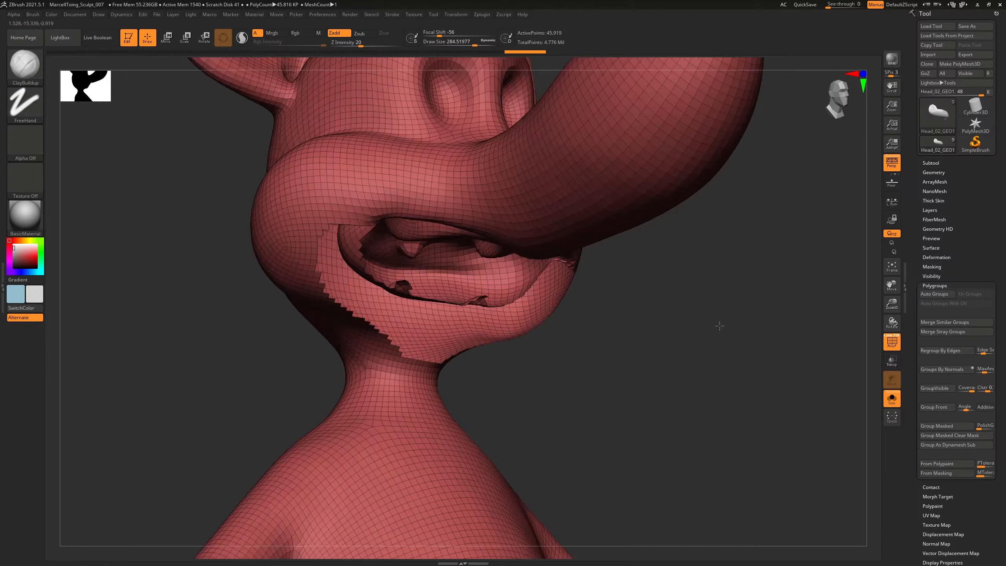
Lasso-hide the polygons of the inner lower mouth and invert the visibility to show only the hidden parts.
{"action": "mouse_move", "coordinate": [720, 325]}
{"action": "left_mouse_down"}
{"action": "mouse_move", "coordinate": [785, 383]}
{"action": "mouse_move", "coordinate": [808, 369]}
{"action": "mouse_move", "coordinate": [790, 366]}
{"action": "mouse_move", "coordinate": [788, 395]}
{"action": "mouse_move", "coordinate": [762, 386]}
{"action": "left_mouse_up"}
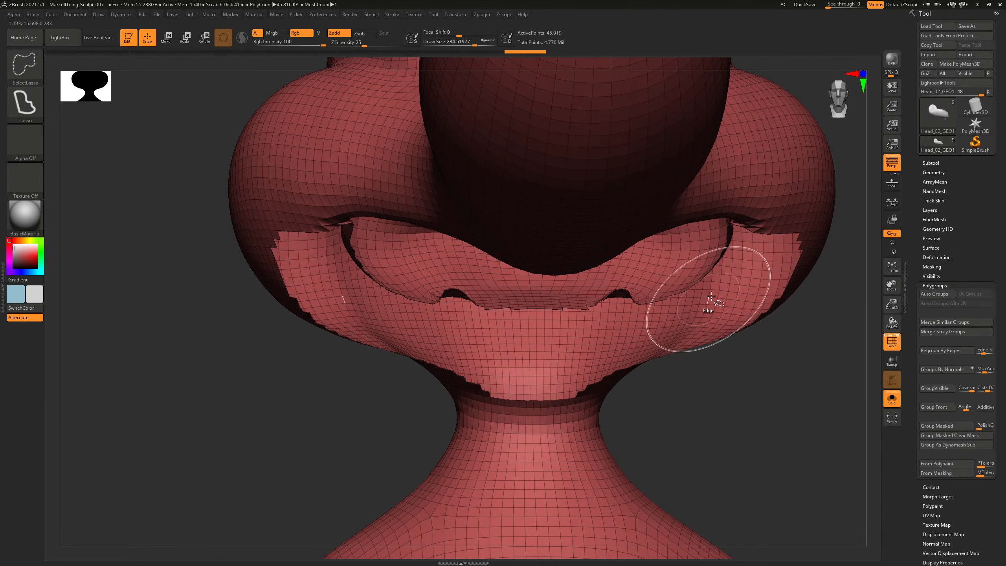
{"action": "mouse_move", "coordinate": [729, 297]}
{"action": "left_mouse_down", "text": "ctrl+alt+shift"}
{"action": "mouse_move", "coordinate": [730, 238]}
{"action": "mouse_move", "coordinate": [634, 254]}
{"action": "mouse_move", "coordinate": [724, 301]}
{"action": "left_mouse_up", "text": "ctrl+alt+shift"}
{"action": "mouse_move", "coordinate": [765, 368]}
{"action": "left_mouse_down"}
{"action": "mouse_move", "coordinate": [780, 386]}
{"action": "mouse_move", "coordinate": [750, 382]}
{"action": "left_mouse_up"}
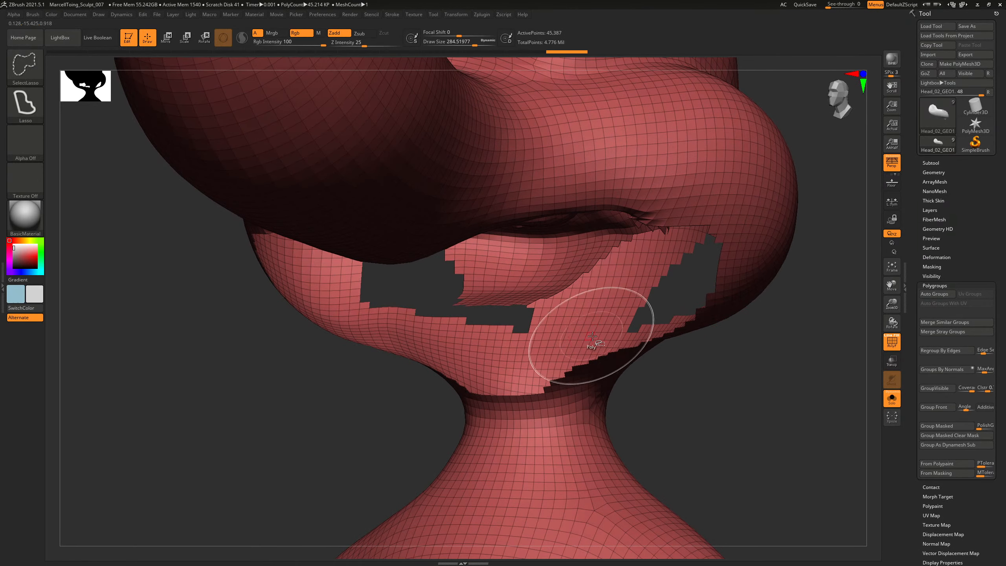
{"action": "mouse_move", "coordinate": [594, 334]}
{"action": "left_mouse_down", "text": "ctrl+alt+shift"}
{"action": "mouse_move", "coordinate": [640, 255]}
{"action": "mouse_move", "coordinate": [603, 238]}
{"action": "mouse_move", "coordinate": [561, 245]}
{"action": "mouse_move", "coordinate": [512, 257]}
{"action": "mouse_move", "coordinate": [486, 282]}
{"action": "mouse_move", "coordinate": [566, 283]}
{"action": "mouse_move", "coordinate": [576, 309]}
{"action": "mouse_move", "coordinate": [641, 277]}
{"action": "mouse_move", "coordinate": [693, 266]}
{"action": "mouse_move", "coordinate": [708, 274]}
{"action": "mouse_move", "coordinate": [601, 299]}
{"action": "mouse_move", "coordinate": [702, 285]}
{"action": "mouse_move", "coordinate": [675, 309]}
{"action": "mouse_move", "coordinate": [668, 237]}
{"action": "mouse_move", "coordinate": [606, 232]}
{"action": "mouse_move", "coordinate": [666, 290]}
{"action": "mouse_move", "coordinate": [683, 293]}
{"action": "left_mouse_up", "text": "ctrl+alt+shift"}
{"action": "left_click_drag", "start_coordinate": [755, 444], "coordinate": [776, 464], "text": "ctrl+shift"}
{"action": "left_click_drag", "start_coordinate": [697, 278], "coordinate": [673, 291], "text": "alt"}
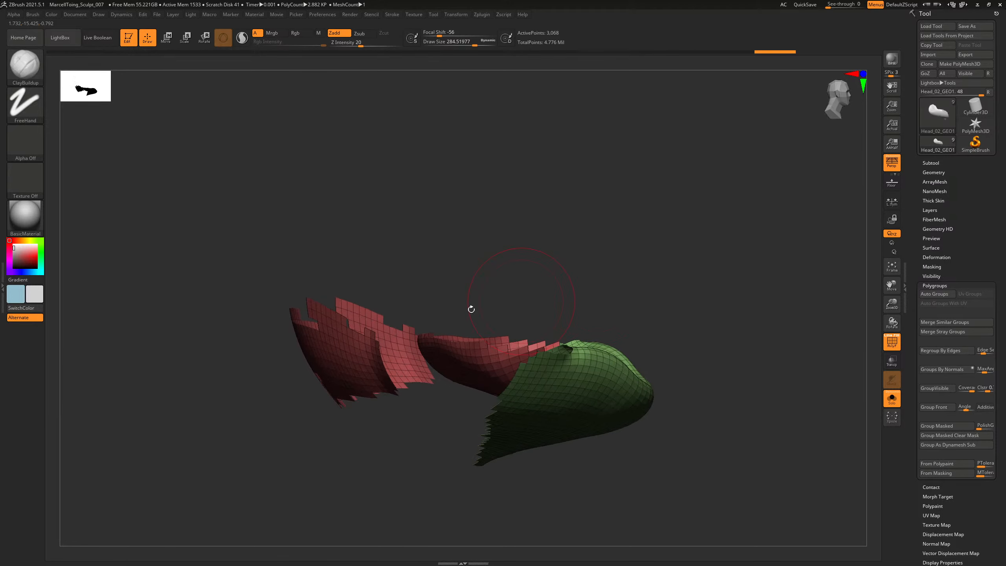
Hide the unwanted pieces behind the jaw and the protruding polygons along the inner mouth's upper edge.
{"action": "mouse_move", "coordinate": [230, 248]}
{"action": "left_mouse_down", "text": "ctrl+alt+shift"}
{"action": "mouse_move", "coordinate": [370, 315]}
{"action": "mouse_move", "coordinate": [359, 277]}
{"action": "left_mouse_up", "text": "ctrl+alt+shift"}
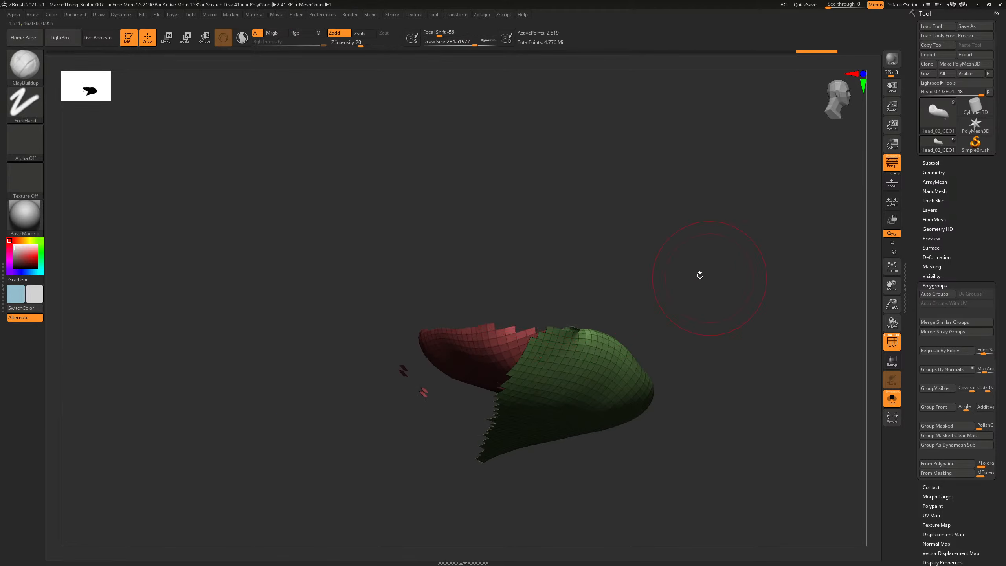
{"action": "mouse_move", "coordinate": [332, 341]}
{"action": "left_mouse_down", "text": "ctrl+alt+shift"}
{"action": "mouse_move", "coordinate": [415, 387]}
{"action": "mouse_move", "coordinate": [399, 375]}
{"action": "left_mouse_up", "text": "ctrl+alt+shift"}
{"action": "mouse_move", "coordinate": [645, 297]}
{"action": "left_mouse_down"}
{"action": "mouse_move", "coordinate": [702, 286]}
{"action": "mouse_move", "coordinate": [674, 294]}
{"action": "mouse_move", "coordinate": [757, 245]}
{"action": "mouse_move", "coordinate": [710, 279]}
{"action": "mouse_move", "coordinate": [736, 242]}
{"action": "left_mouse_up"}
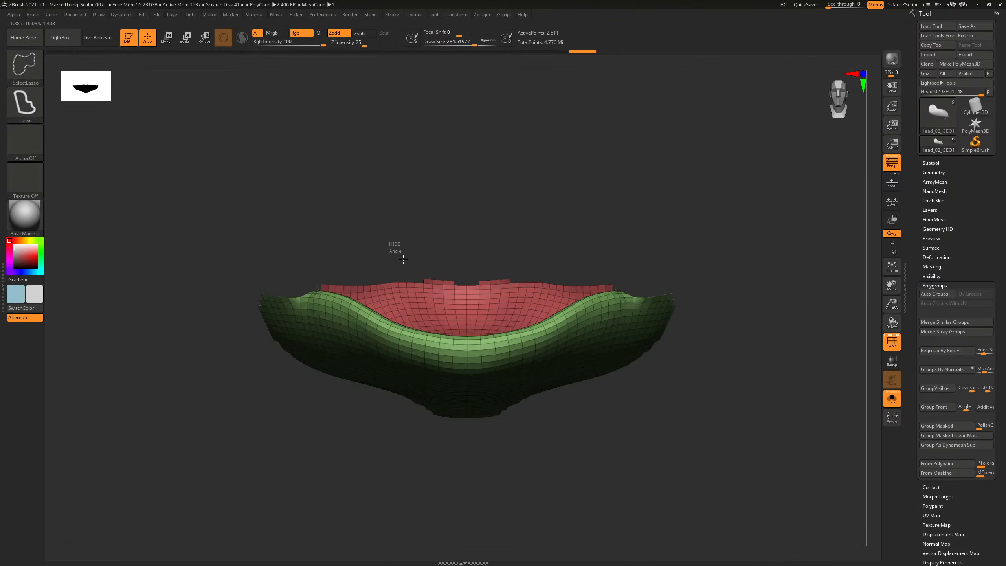
{"action": "left_click_drag", "start_coordinate": [457, 282], "coordinate": [458, 281], "text": "ctrl+shift"}
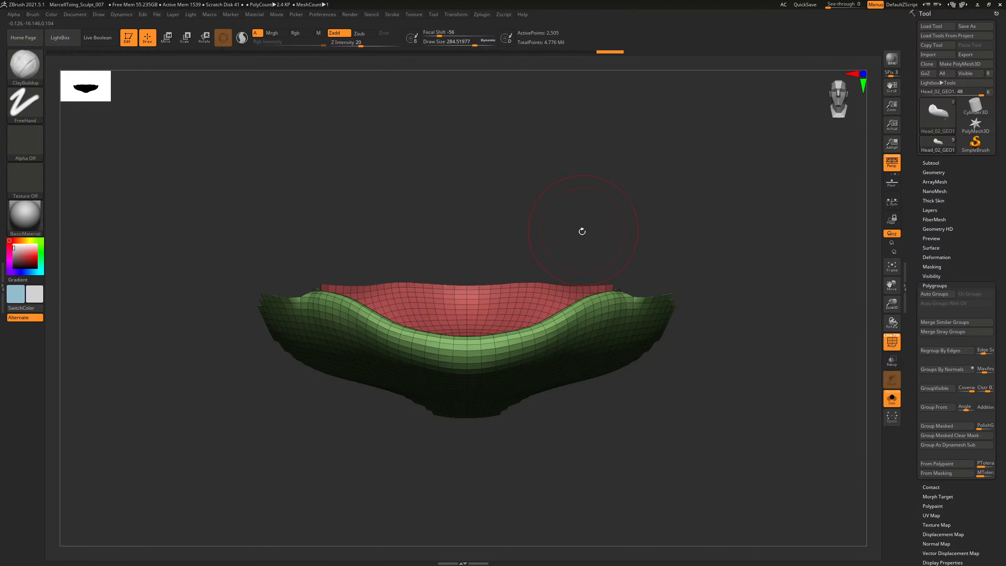
{"action": "mouse_move", "coordinate": [582, 229]}
{"action": "left_mouse_down"}
{"action": "mouse_move", "coordinate": [548, 236]}
{"action": "mouse_move", "coordinate": [667, 251]}
{"action": "mouse_move", "coordinate": [689, 231]}
{"action": "mouse_move", "coordinate": [669, 208]}
{"action": "mouse_move", "coordinate": [703, 229]}
{"action": "mouse_move", "coordinate": [686, 232]}
{"action": "left_mouse_up"}
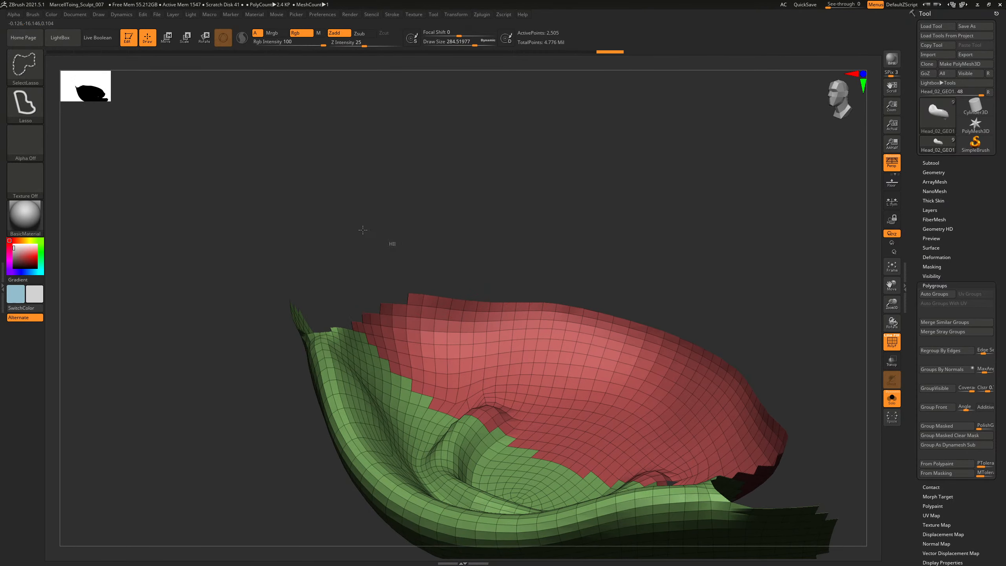
Trim the upper rows of the inner mouth surface from view until its edge is even.
{"action": "left_click_drag", "start_coordinate": [361, 231], "coordinate": [315, 299], "text": "ctrl+shift"}
{"action": "left_click_drag", "start_coordinate": [352, 335], "coordinate": [402, 345], "text": "ctrl+shift"}
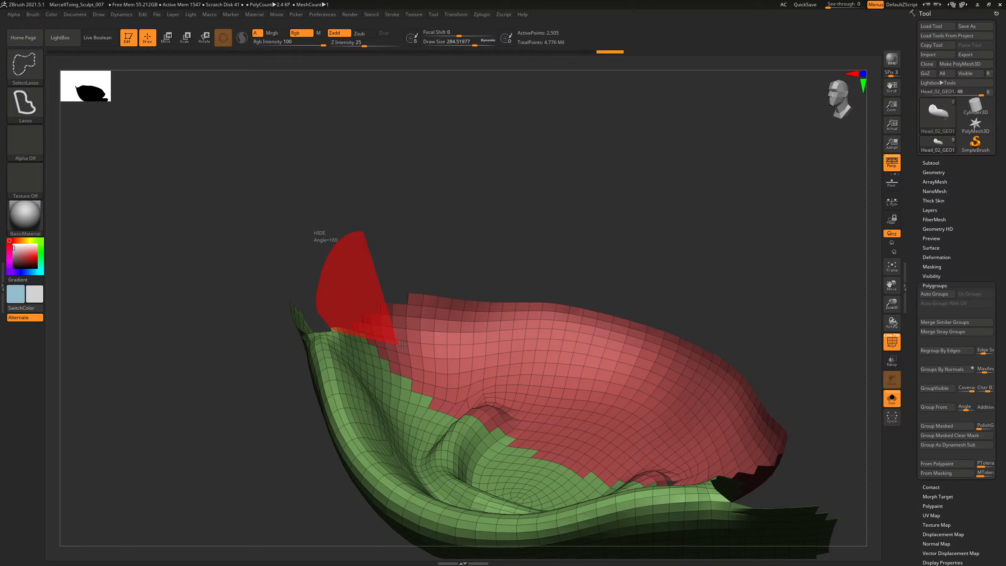
{"action": "left_click_drag", "start_coordinate": [529, 344], "coordinate": [624, 314], "text": "ctrl+shift"}
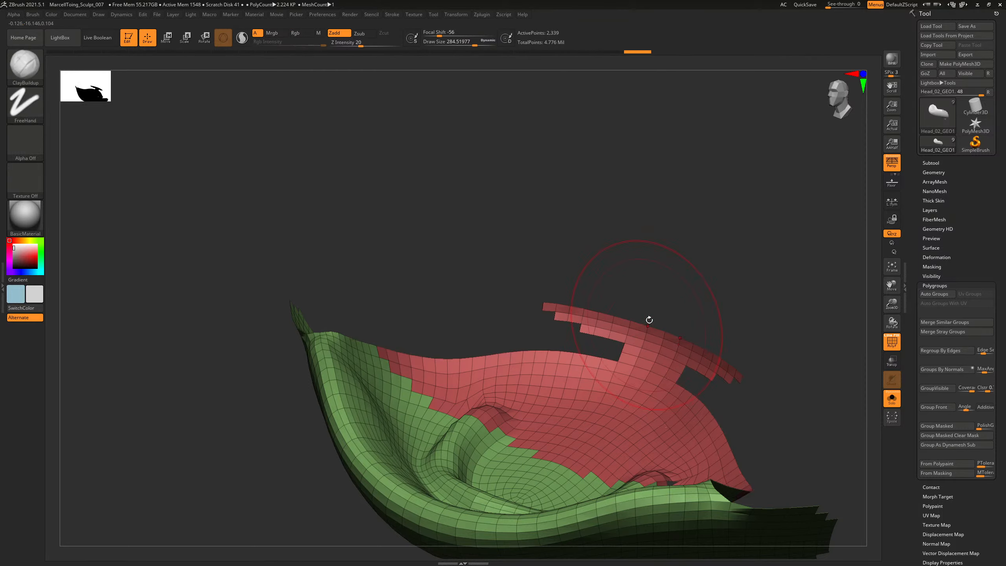
{"action": "left_click_drag", "start_coordinate": [530, 268], "coordinate": [542, 304], "text": "ctrl+shift"}
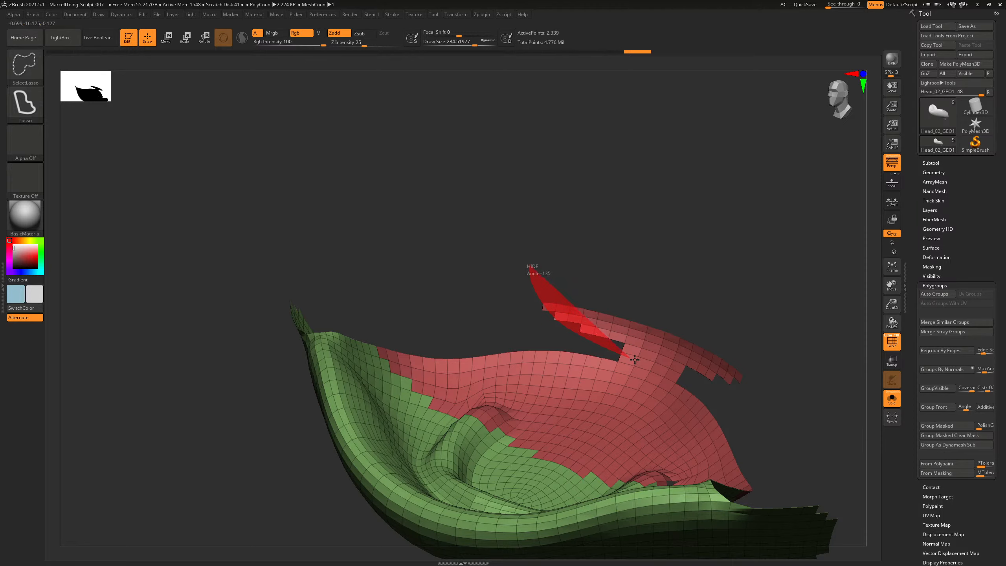
{"action": "left_click", "coordinate": [676, 348], "text": "ctrl+alt+shift"}
{"action": "mouse_move", "coordinate": [637, 285]}
{"action": "left_mouse_down"}
{"action": "mouse_move", "coordinate": [700, 279]}
{"action": "mouse_move", "coordinate": [743, 218]}
{"action": "mouse_move", "coordinate": [534, 268]}
{"action": "mouse_move", "coordinate": [610, 269]}
{"action": "mouse_move", "coordinate": [525, 265]}
{"action": "mouse_move", "coordinate": [582, 274]}
{"action": "mouse_move", "coordinate": [631, 262]}
{"action": "mouse_move", "coordinate": [627, 292]}
{"action": "mouse_move", "coordinate": [589, 301]}
{"action": "mouse_move", "coordinate": [683, 315]}
{"action": "mouse_move", "coordinate": [632, 335]}
{"action": "left_mouse_up"}
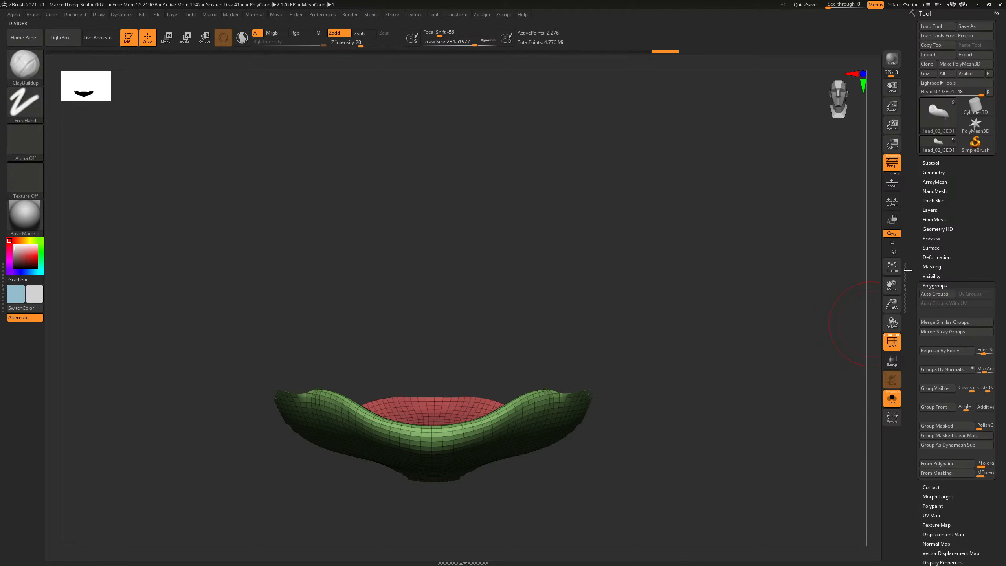
Group the visible jaw and inner mouth into one polygroup and show the full model again.
{"action": "left_click", "coordinate": [943, 390]}
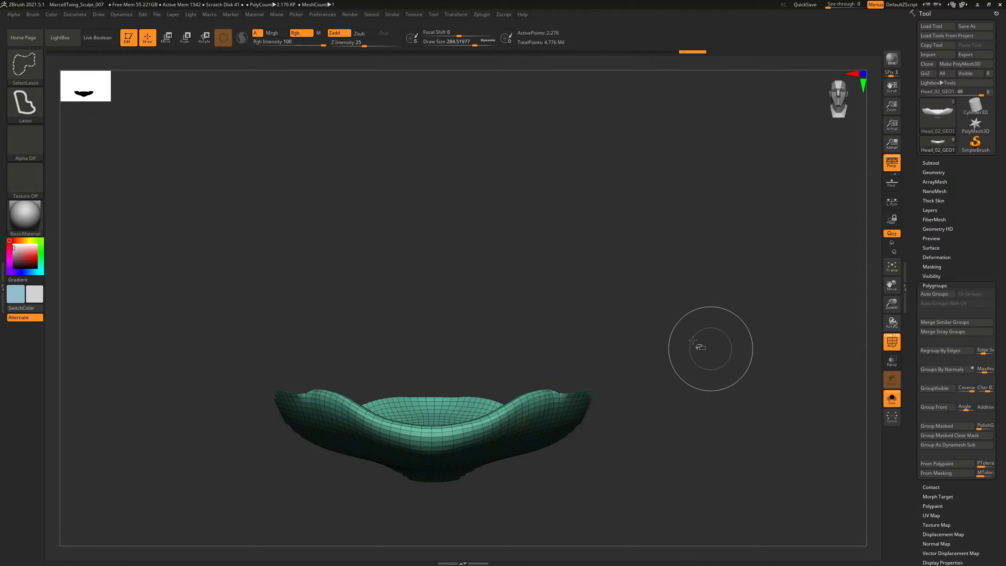
{"action": "left_click", "coordinate": [709, 337], "text": "ctrl+shift"}
{"action": "left_click_drag", "start_coordinate": [709, 321], "coordinate": [588, 394]}
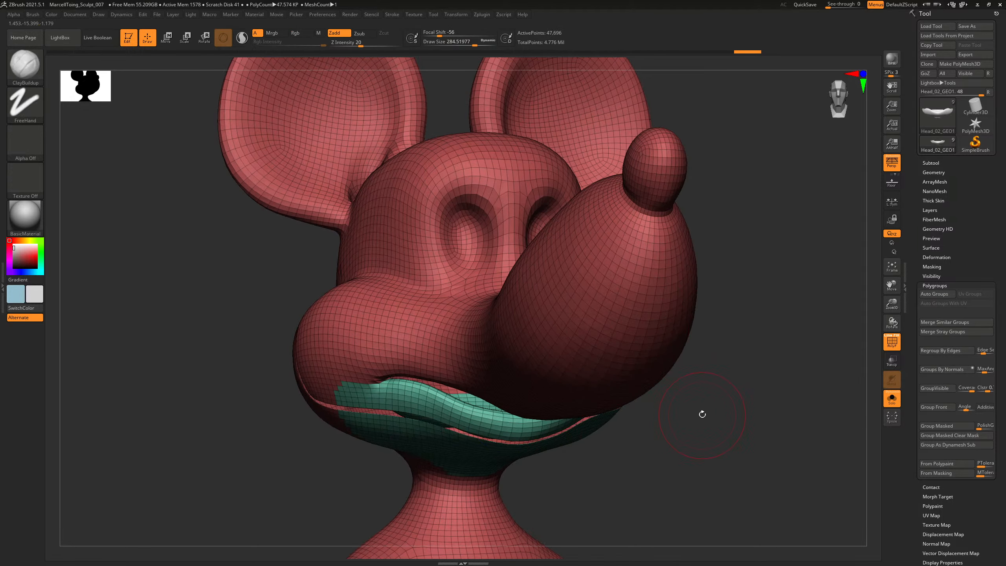
Hide the jaw polygroup and group all remaining visible geometry into one polygroup.
{"action": "left_click", "coordinate": [702, 414], "text": "ctrl+shift"}
{"action": "left_click", "coordinate": [437, 400], "text": "ctrl+shift"}
{"action": "left_click_drag", "start_coordinate": [633, 396], "coordinate": [665, 398]}
{"action": "left_click", "coordinate": [665, 398], "text": "ctrl+shift"}
{"action": "mouse_move", "coordinate": [600, 384]}
{"action": "left_mouse_down"}
{"action": "mouse_move", "coordinate": [673, 456]}
{"action": "mouse_move", "coordinate": [661, 395]}
{"action": "mouse_move", "coordinate": [913, 296]}
{"action": "left_mouse_up"}
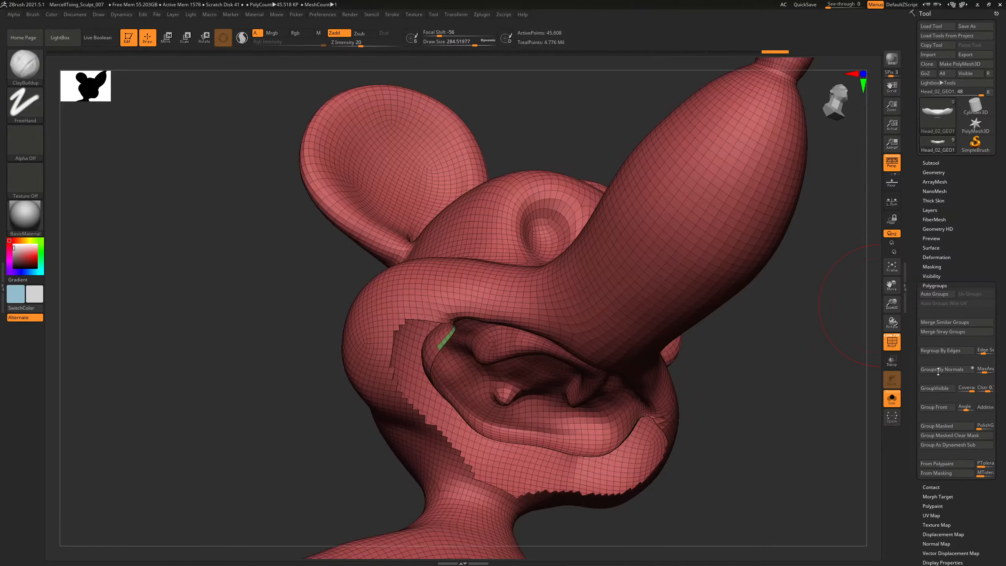
{"action": "left_click", "coordinate": [939, 388]}
Isolate the long snout from the head by hiding it with a lasso selection and inverting the visibility.
{"action": "mouse_move", "coordinate": [689, 370]}
{"action": "left_mouse_down"}
{"action": "mouse_move", "coordinate": [763, 393]}
{"action": "mouse_move", "coordinate": [761, 416]}
{"action": "mouse_move", "coordinate": [642, 436]}
{"action": "left_mouse_up"}
{"action": "left_click_drag", "start_coordinate": [666, 391], "coordinate": [741, 387], "text": "alt"}
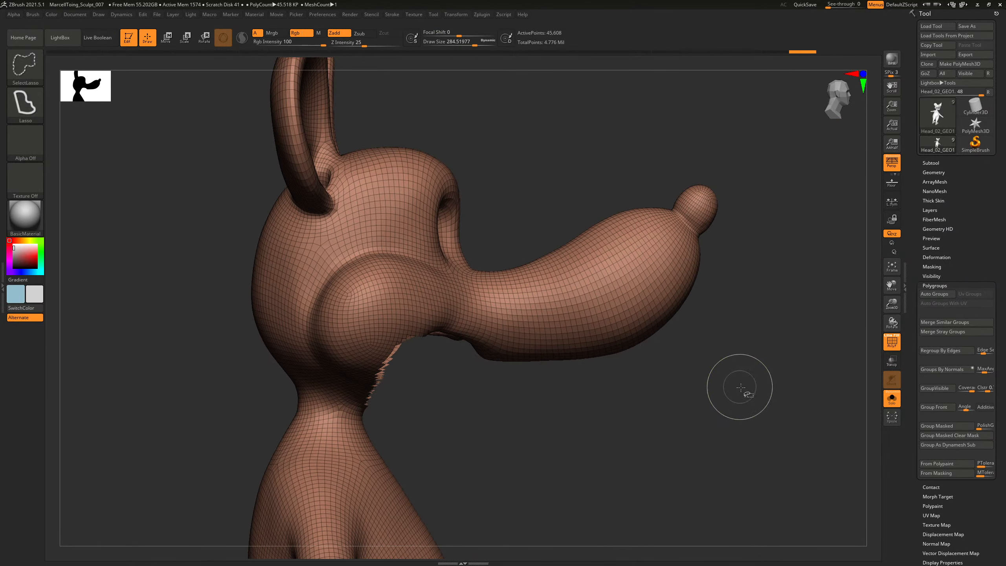
{"action": "mouse_move", "coordinate": [692, 146]}
{"action": "left_mouse_down", "text": "ctrl+alt+shift"}
{"action": "mouse_move", "coordinate": [495, 170]}
{"action": "mouse_move", "coordinate": [471, 305]}
{"action": "left_mouse_up", "text": "ctrl+alt+shift"}
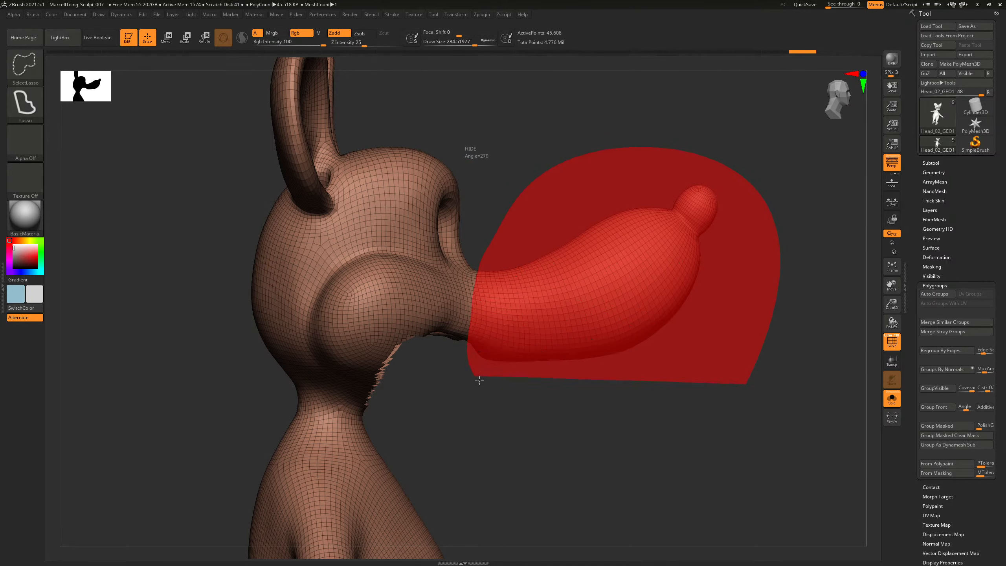
{"action": "left_click_drag", "start_coordinate": [479, 380], "coordinate": [481, 380], "text": "ctrl+alt+shift"}
{"action": "mouse_move", "coordinate": [626, 408]}
{"action": "left_mouse_down"}
{"action": "mouse_move", "coordinate": [530, 398]}
{"action": "mouse_move", "coordinate": [611, 391]}
{"action": "left_mouse_up"}
Hide the leftover jaw piece and trim the rear polygons of the isolated snout to an even edge.
{"action": "mouse_move", "coordinate": [649, 345]}
{"action": "left_mouse_down", "text": "ctrl+shift"}
{"action": "mouse_move", "coordinate": [688, 408]}
{"action": "mouse_move", "coordinate": [667, 388]}
{"action": "mouse_move", "coordinate": [705, 431]}
{"action": "mouse_move", "coordinate": [669, 472]}
{"action": "mouse_move", "coordinate": [648, 429]}
{"action": "mouse_move", "coordinate": [483, 283]}
{"action": "left_mouse_up", "text": "ctrl+shift"}
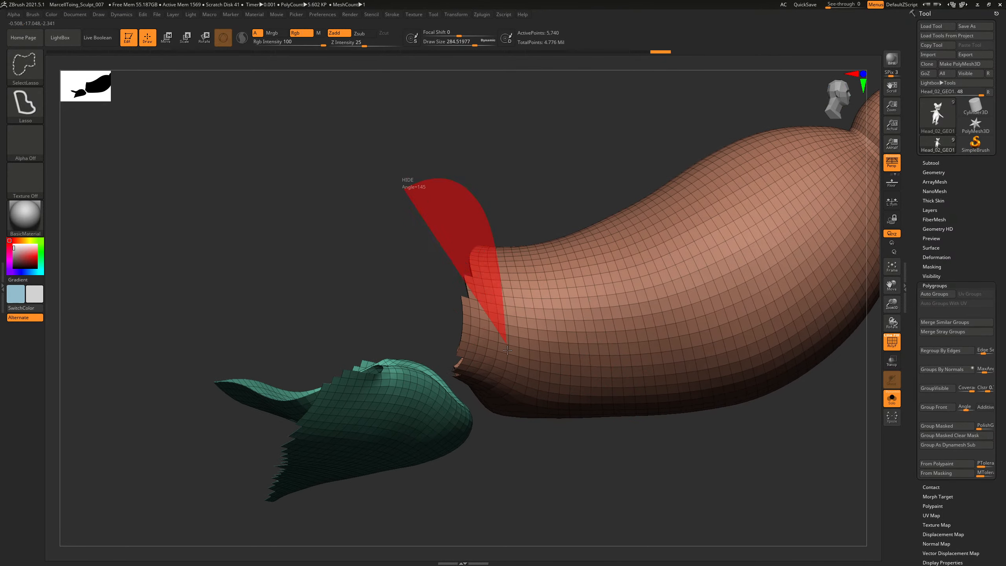
{"action": "left_click_drag", "start_coordinate": [487, 464], "coordinate": [488, 465], "text": "ctrl+alt+shift"}
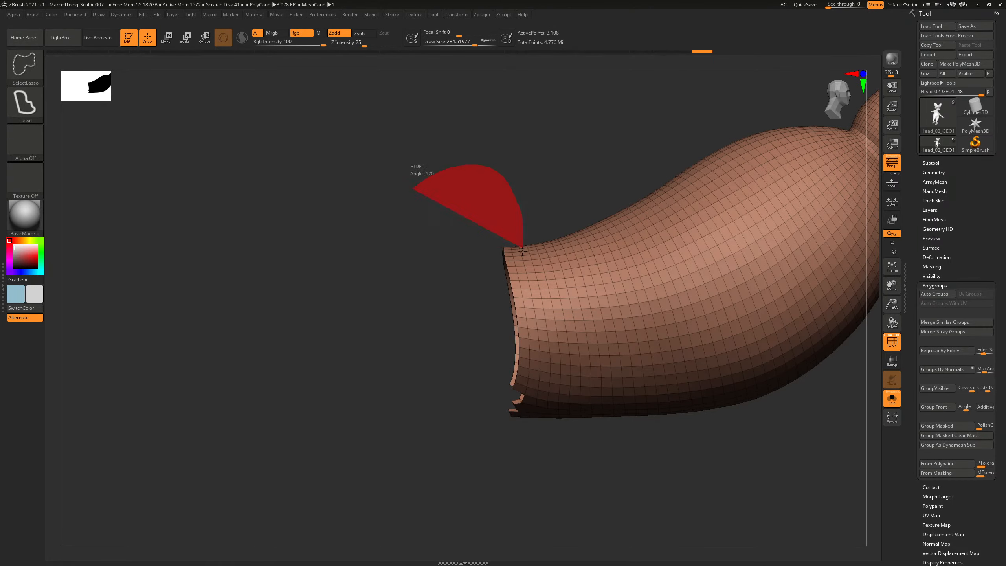
{"action": "left_click_drag", "start_coordinate": [530, 399], "coordinate": [531, 399], "text": "ctrl+alt+shift"}
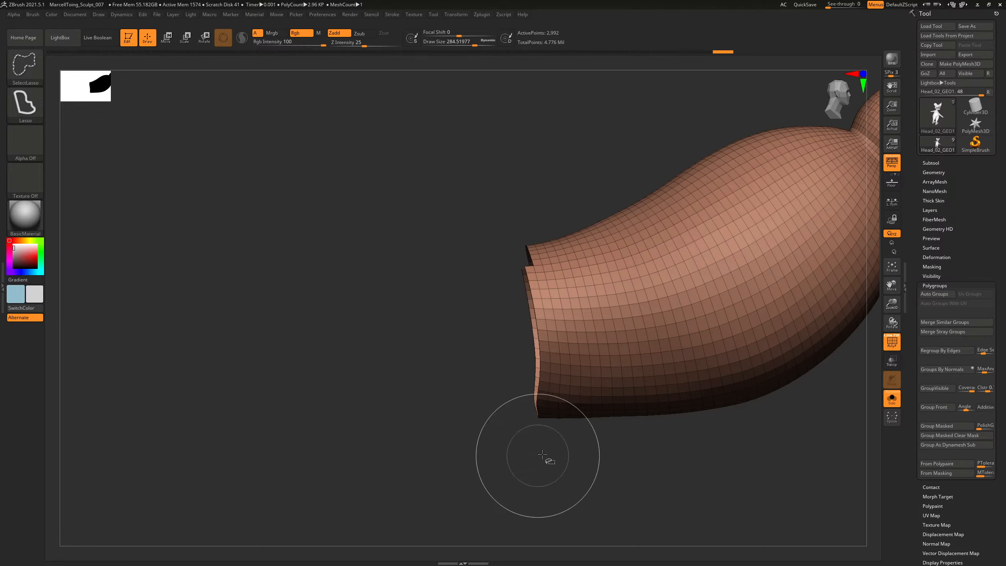
{"action": "left_click_drag", "start_coordinate": [579, 458], "coordinate": [548, 460]}
{"action": "left_click", "coordinate": [668, 508], "text": "ctrl+shift"}
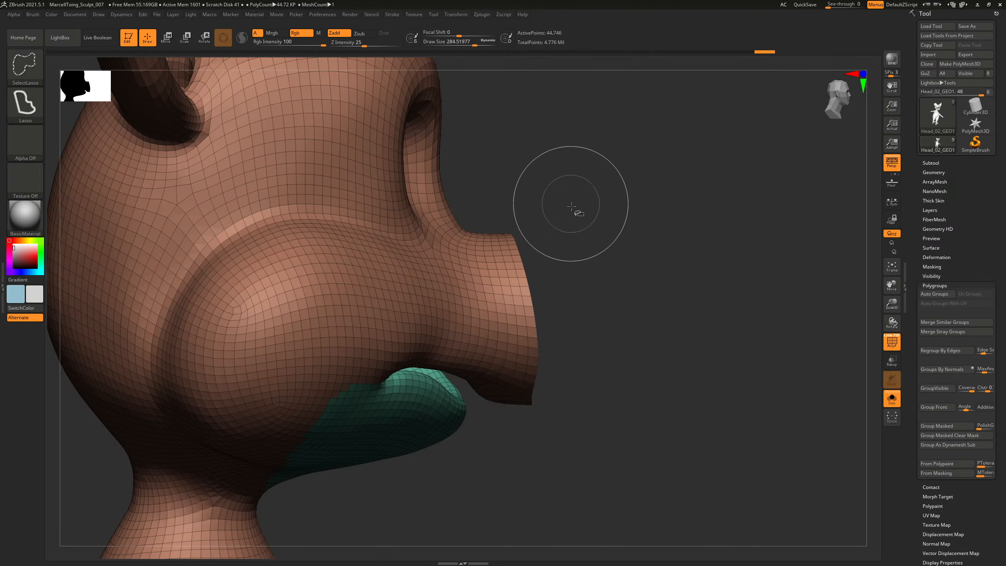
Group the visible snout into its own polygroup and show the full model again.
{"action": "left_click_drag", "start_coordinate": [665, 279], "coordinate": [699, 337], "text": "ctrl+shift"}
{"action": "mouse_move", "coordinate": [727, 427]}
{"action": "left_mouse_down"}
{"action": "mouse_move", "coordinate": [766, 423]}
{"action": "mouse_move", "coordinate": [754, 415]}
{"action": "left_mouse_up"}
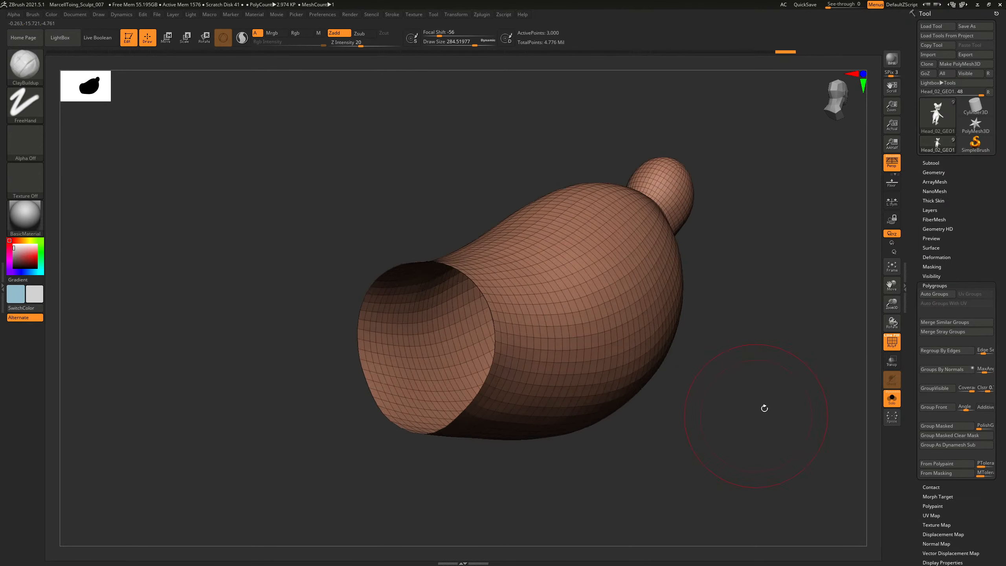
{"action": "left_click", "coordinate": [946, 369]}
{"action": "left_click", "coordinate": [765, 343], "text": "ctrl+shift"}
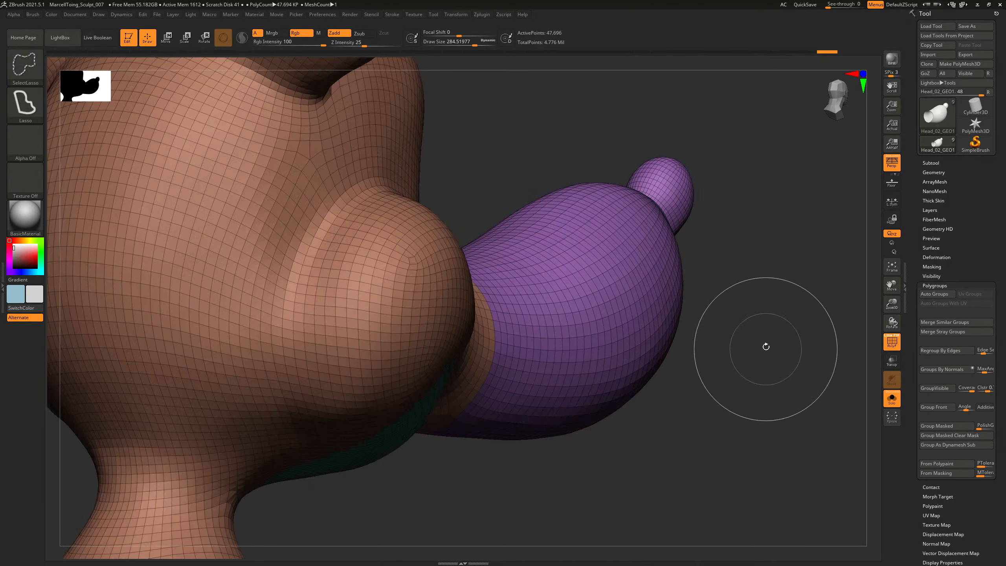
{"action": "left_click_drag", "start_coordinate": [766, 343], "coordinate": [640, 358]}
{"action": "left_click_drag", "start_coordinate": [586, 394], "coordinate": [496, 366]}
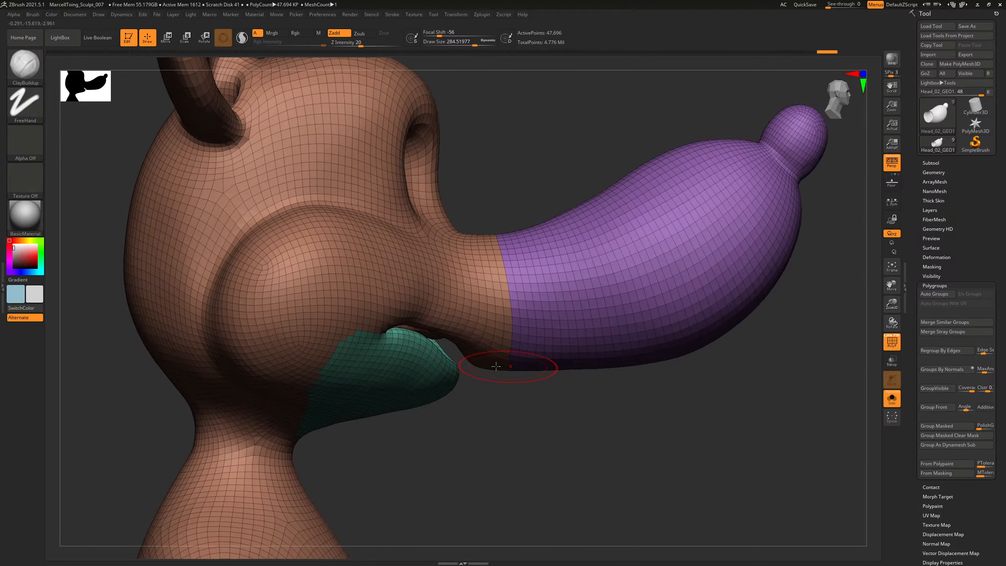
Hide the jaw polygroup and lasso away the cheek and muzzle area around the mouth.
{"action": "left_click_drag", "start_coordinate": [555, 426], "coordinate": [636, 432]}
{"action": "left_click_drag", "start_coordinate": [771, 359], "coordinate": [563, 407]}
{"action": "left_click", "coordinate": [459, 388], "text": "ctrl+shift"}
{"action": "left_click", "coordinate": [459, 388], "text": "ctrl+shift"}
{"action": "mouse_move", "coordinate": [649, 447]}
{"action": "left_mouse_down"}
{"action": "mouse_move", "coordinate": [757, 425]}
{"action": "mouse_move", "coordinate": [765, 447]}
{"action": "mouse_move", "coordinate": [707, 420]}
{"action": "mouse_move", "coordinate": [716, 479]}
{"action": "mouse_move", "coordinate": [697, 490]}
{"action": "left_mouse_up"}
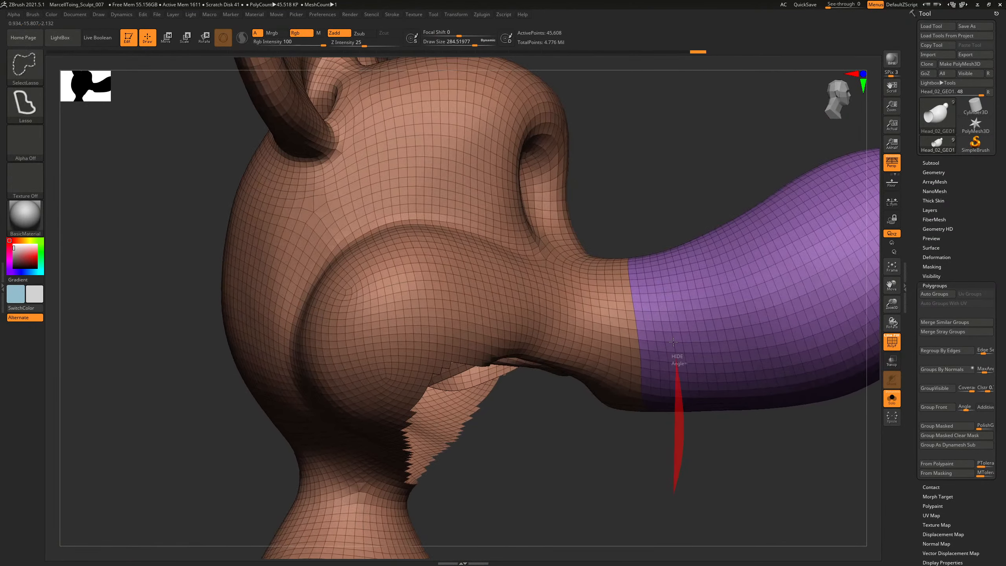
{"action": "mouse_move", "coordinate": [673, 341]}
{"action": "left_mouse_down", "text": "ctrl+alt+shift"}
{"action": "mouse_move", "coordinate": [580, 265]}
{"action": "mouse_move", "coordinate": [382, 359]}
{"action": "mouse_move", "coordinate": [420, 491]}
{"action": "left_mouse_up", "text": "ctrl+alt+shift"}
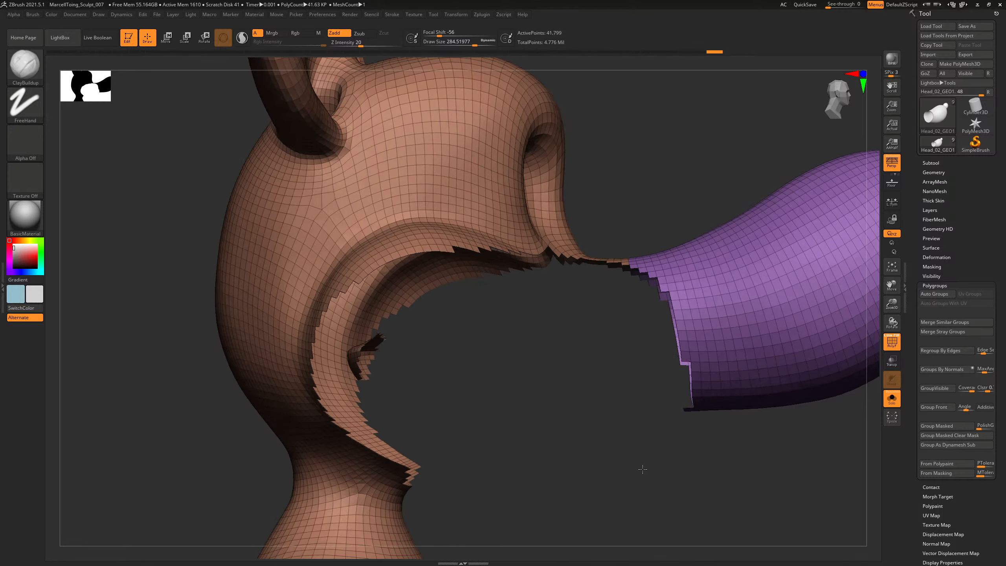
Hide the leftover fragments in the mouth opening and invert the visibility to isolate the mouth region.
{"action": "left_click_drag", "start_coordinate": [642, 469], "coordinate": [636, 467]}
{"action": "left_click_drag", "start_coordinate": [429, 351], "coordinate": [447, 347], "text": "alt"}
{"action": "left_click_drag", "start_coordinate": [447, 347], "coordinate": [456, 342], "text": "ctrl+alt+shift"}
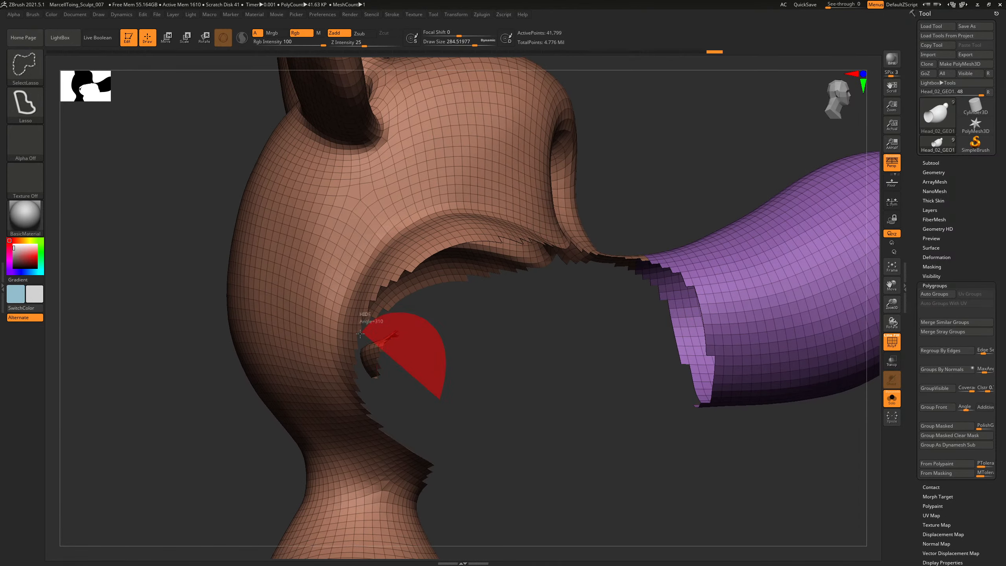
{"action": "mouse_move", "coordinate": [554, 375]}
{"action": "left_mouse_down", "text": "ctrl+shift"}
{"action": "mouse_move", "coordinate": [546, 344]}
{"action": "mouse_move", "coordinate": [556, 357]}
{"action": "left_mouse_up", "text": "ctrl+shift"}
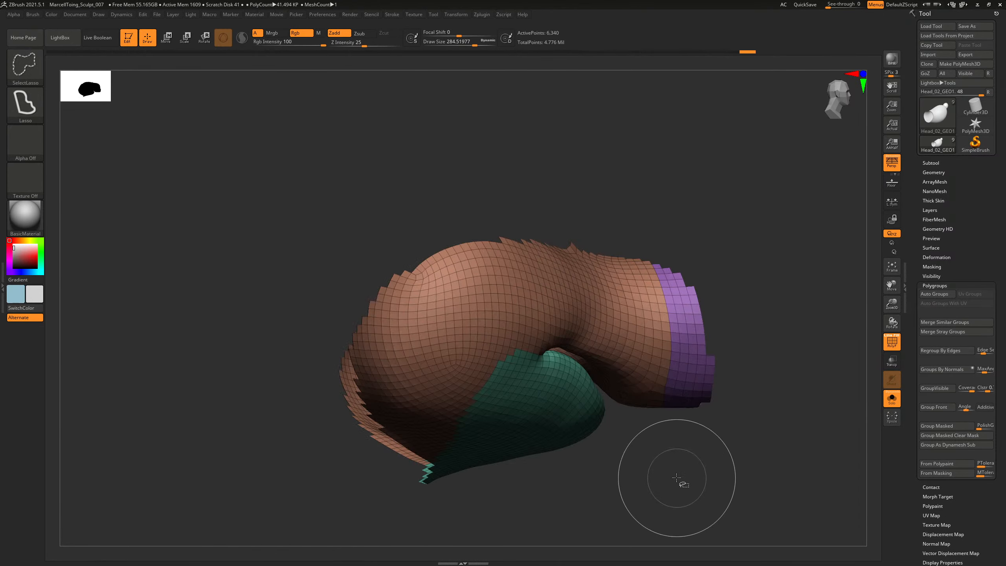
Hide the snout base and the outer muzzle and cheek polygons to expose the inner mouth.
{"action": "mouse_move", "coordinate": [680, 480]}
{"action": "left_mouse_down", "text": "alt"}
{"action": "mouse_move", "coordinate": [603, 465]}
{"action": "mouse_move", "coordinate": [652, 494]}
{"action": "mouse_move", "coordinate": [621, 540]}
{"action": "mouse_move", "coordinate": [582, 444]}
{"action": "mouse_move", "coordinate": [585, 487]}
{"action": "left_mouse_up", "text": "alt"}
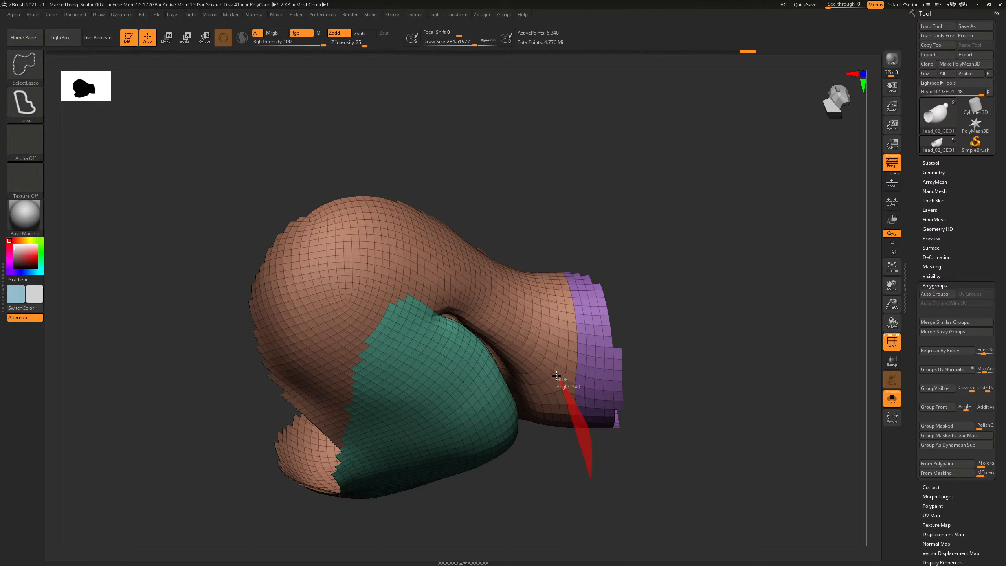
{"action": "left_click_drag", "start_coordinate": [492, 324], "coordinate": [473, 185], "text": "ctrl+shift"}
{"action": "mouse_move", "coordinate": [656, 299]}
{"action": "left_mouse_down"}
{"action": "mouse_move", "coordinate": [600, 386]}
{"action": "mouse_move", "coordinate": [515, 285]}
{"action": "left_mouse_up"}
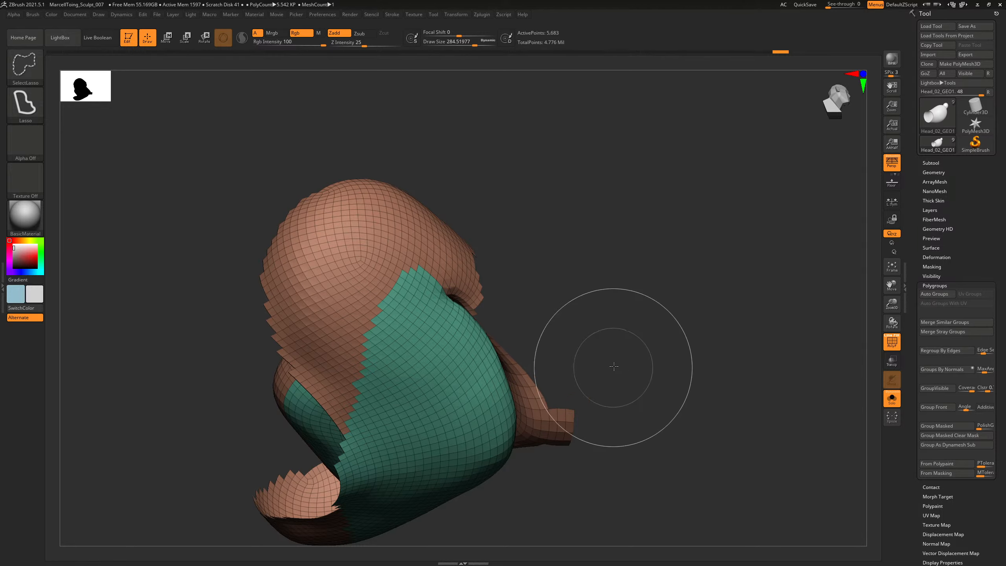
{"action": "left_click_drag", "start_coordinate": [610, 366], "coordinate": [556, 405], "text": "ctrl+shift"}
{"action": "mouse_move", "coordinate": [626, 403]}
{"action": "left_mouse_down"}
{"action": "mouse_move", "coordinate": [640, 352]}
{"action": "mouse_move", "coordinate": [511, 400]}
{"action": "mouse_move", "coordinate": [393, 406]}
{"action": "mouse_move", "coordinate": [404, 412]}
{"action": "left_mouse_up"}
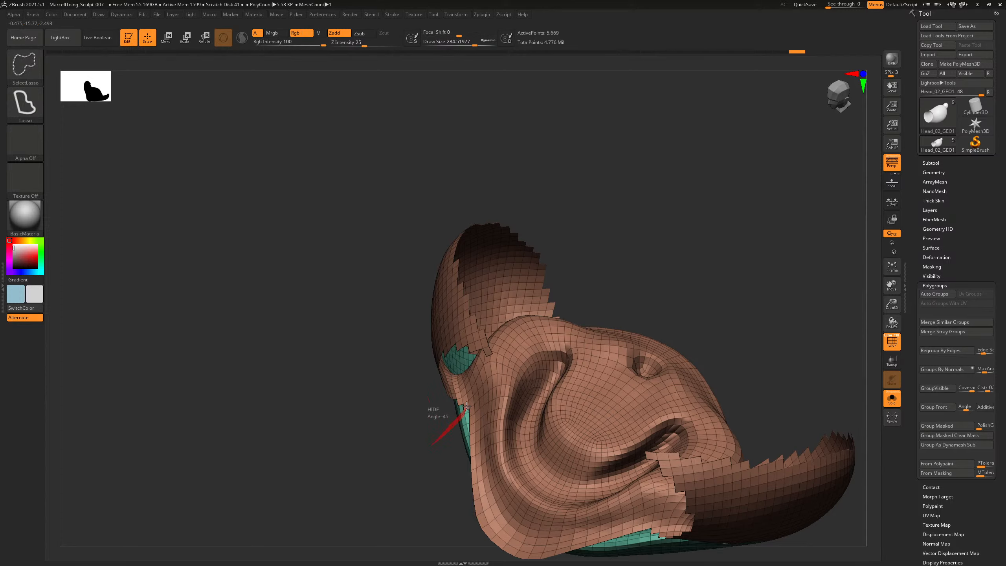
{"action": "mouse_move", "coordinate": [434, 345]}
{"action": "left_mouse_down", "text": "ctrl+shift"}
{"action": "mouse_move", "coordinate": [398, 345]}
{"action": "mouse_move", "coordinate": [460, 346]}
{"action": "mouse_move", "coordinate": [392, 347]}
{"action": "mouse_move", "coordinate": [365, 368]}
{"action": "mouse_move", "coordinate": [694, 370]}
{"action": "mouse_move", "coordinate": [673, 277]}
{"action": "mouse_move", "coordinate": [681, 317]}
{"action": "mouse_move", "coordinate": [670, 339]}
{"action": "mouse_move", "coordinate": [711, 209]}
{"action": "mouse_move", "coordinate": [685, 314]}
{"action": "mouse_move", "coordinate": [669, 254]}
{"action": "mouse_move", "coordinate": [664, 491]}
{"action": "mouse_move", "coordinate": [710, 397]}
{"action": "mouse_move", "coordinate": [666, 442]}
{"action": "left_mouse_up", "text": "ctrl+shift"}
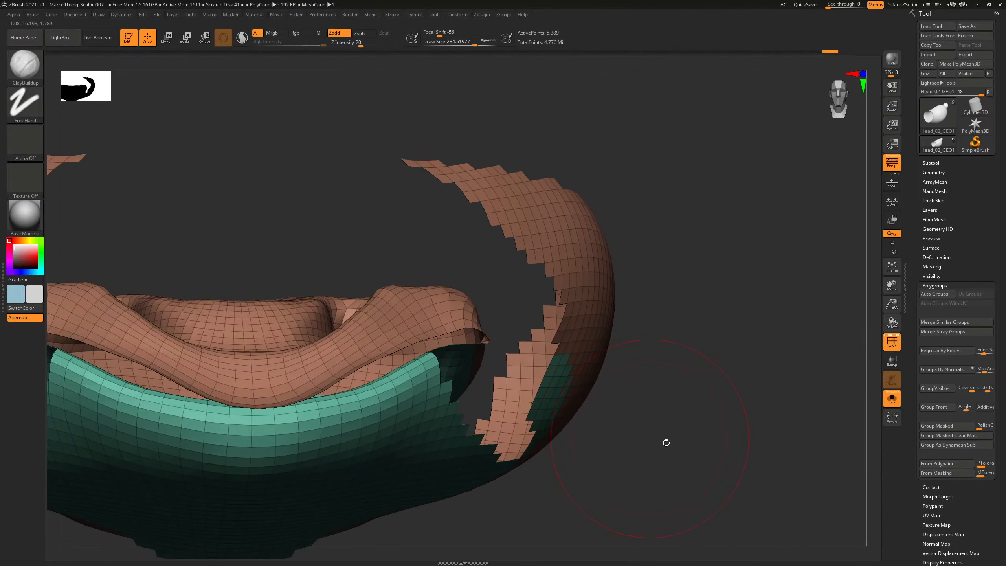
Hide the curved cheek strip beside the mouth and undo the unwanted visibility change.
{"action": "left_click_drag", "start_coordinate": [692, 222], "coordinate": [394, 120], "text": "ctrl+alt+shift"}
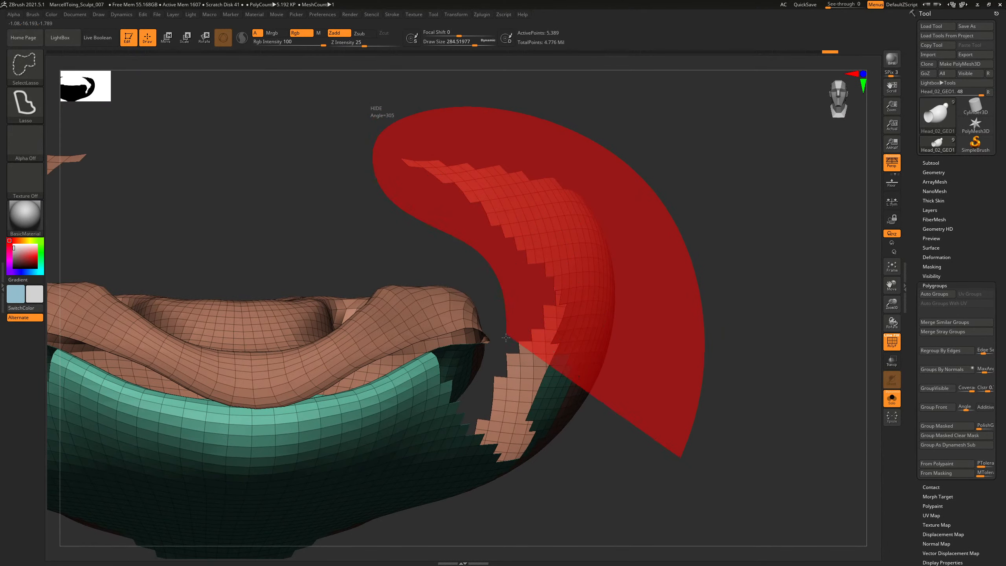
{"action": "left_click_drag", "start_coordinate": [471, 435], "coordinate": [475, 439], "text": "ctrl+alt+shift"}
{"action": "mouse_move", "coordinate": [644, 465]}
{"action": "left_mouse_down"}
{"action": "mouse_move", "coordinate": [636, 478]}
{"action": "mouse_move", "coordinate": [725, 362]}
{"action": "mouse_move", "coordinate": [618, 357]}
{"action": "left_mouse_up"}
{"action": "left_click", "coordinate": [539, 272], "text": "ctrl+shift"}
{"action": "key", "text": "ctrl+z"}
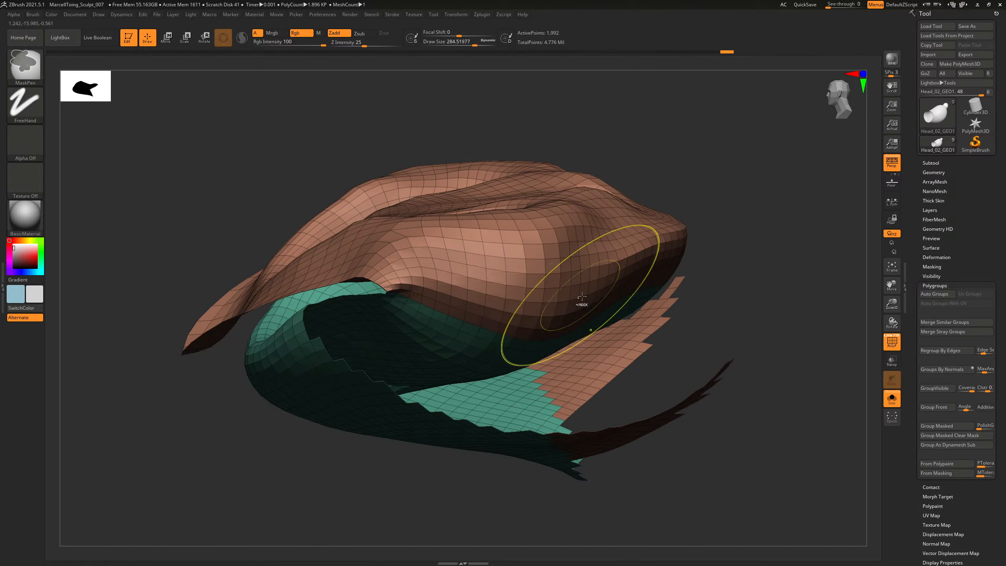
Hide the jaw polygroup and the stray strips behind it, leaving only the inner mouth surface visible.
{"action": "left_click", "coordinate": [477, 343], "text": "ctrl+shift"}
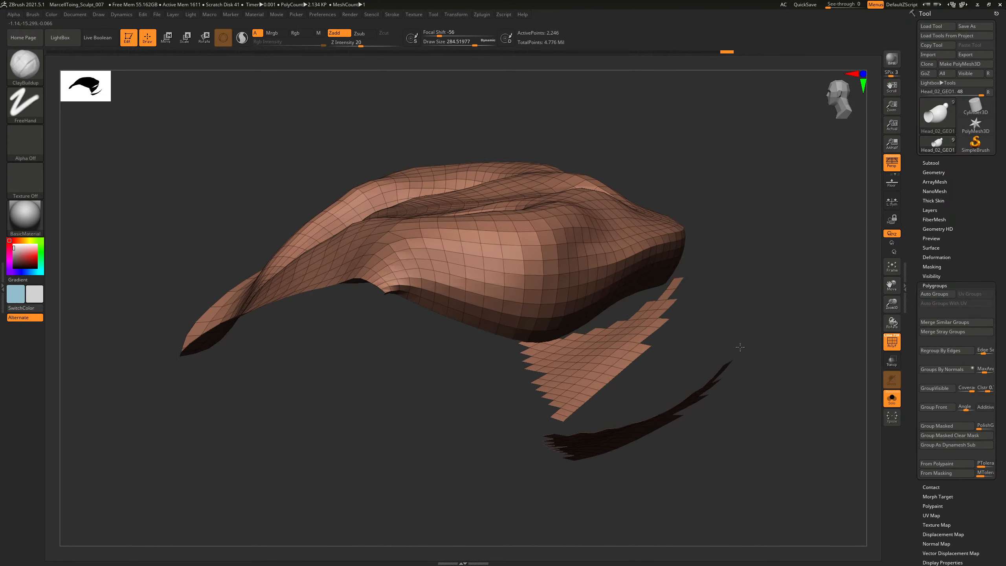
{"action": "mouse_move", "coordinate": [740, 348]}
{"action": "left_mouse_down", "text": "alt"}
{"action": "mouse_move", "coordinate": [684, 318]}
{"action": "mouse_move", "coordinate": [657, 255]}
{"action": "left_mouse_up", "text": "alt"}
{"action": "left_click_drag", "start_coordinate": [648, 378], "coordinate": [623, 282], "text": "ctrl+alt+shift"}
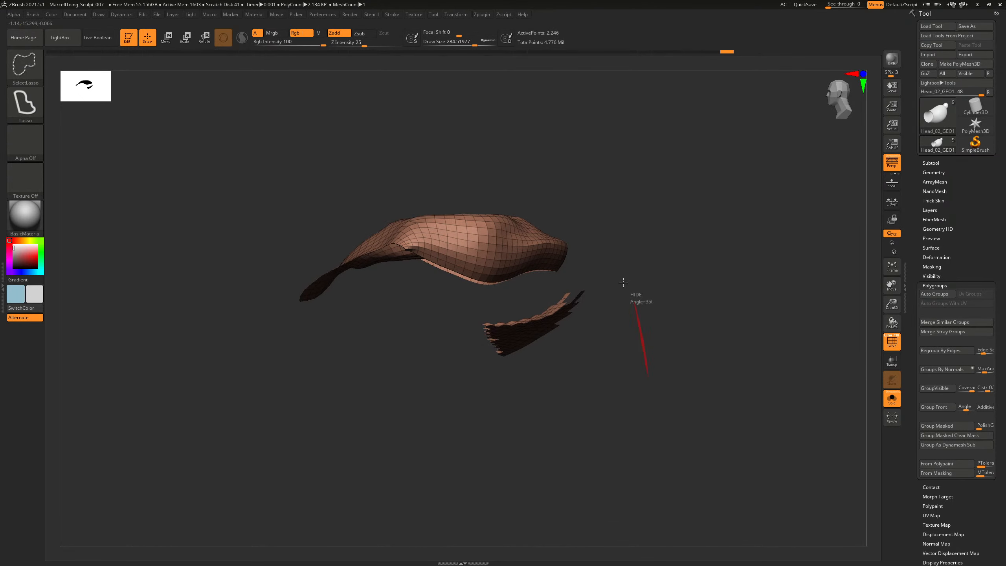
{"action": "left_click_drag", "start_coordinate": [537, 295], "coordinate": [570, 416], "text": "ctrl+alt+shift"}
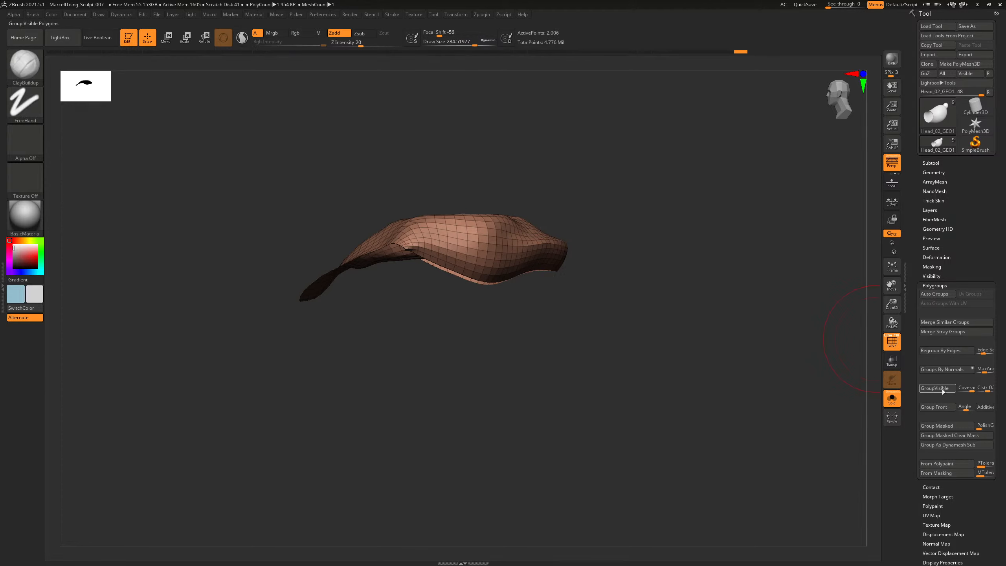
Group the visible inner mouth surface into its own polygroup and show the full model again.
{"action": "left_click", "coordinate": [942, 391]}
{"action": "left_click", "coordinate": [714, 265], "text": "ctrl+shift"}
{"action": "left_click_drag", "start_coordinate": [714, 265], "coordinate": [750, 261]}
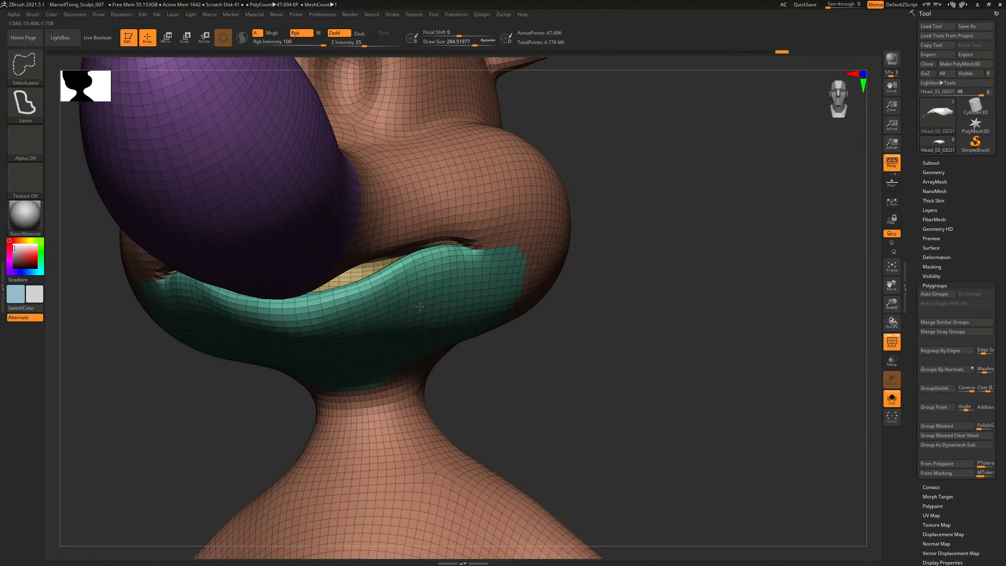
Try to separate the inner part of the jaw polygroup by isolating it and hiding its outer polygons.
{"action": "left_click", "coordinate": [443, 287], "text": "ctrl+shift"}
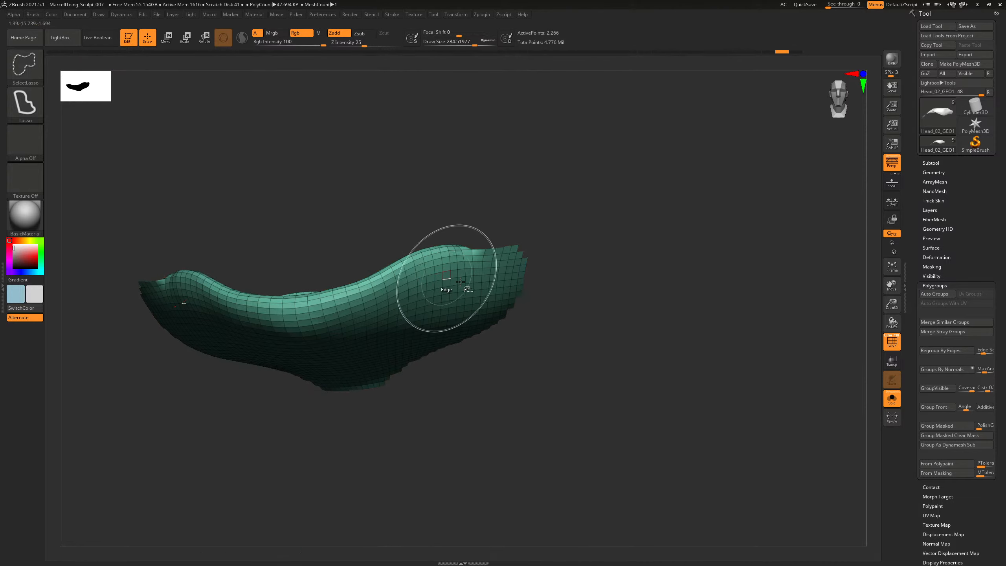
{"action": "left_click_drag", "start_coordinate": [618, 300], "coordinate": [484, 358]}
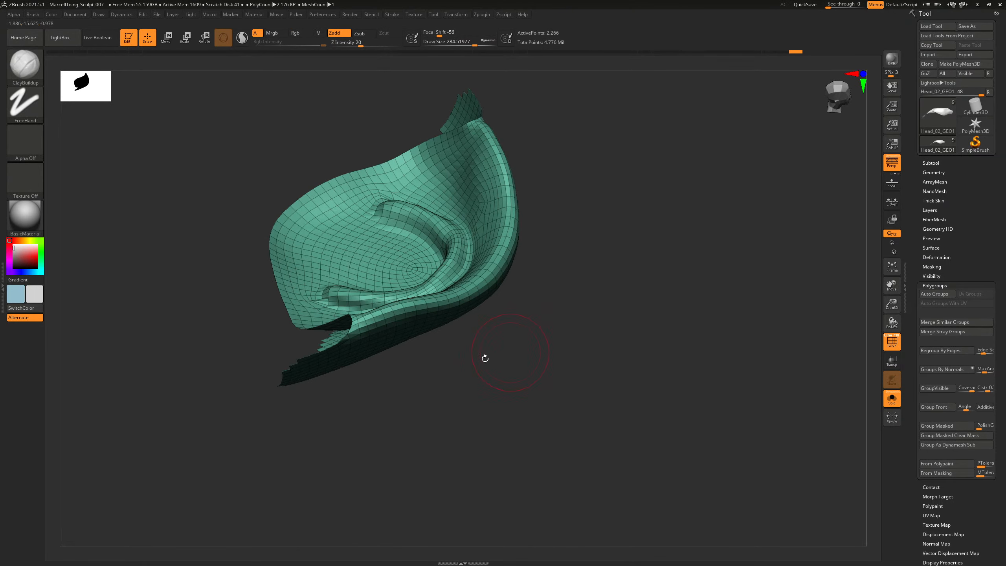
{"action": "key", "text": "ctrl+shift"}
{"action": "left_click_drag", "start_coordinate": [384, 429], "coordinate": [594, 346], "text": "ctrl+alt+shift"}
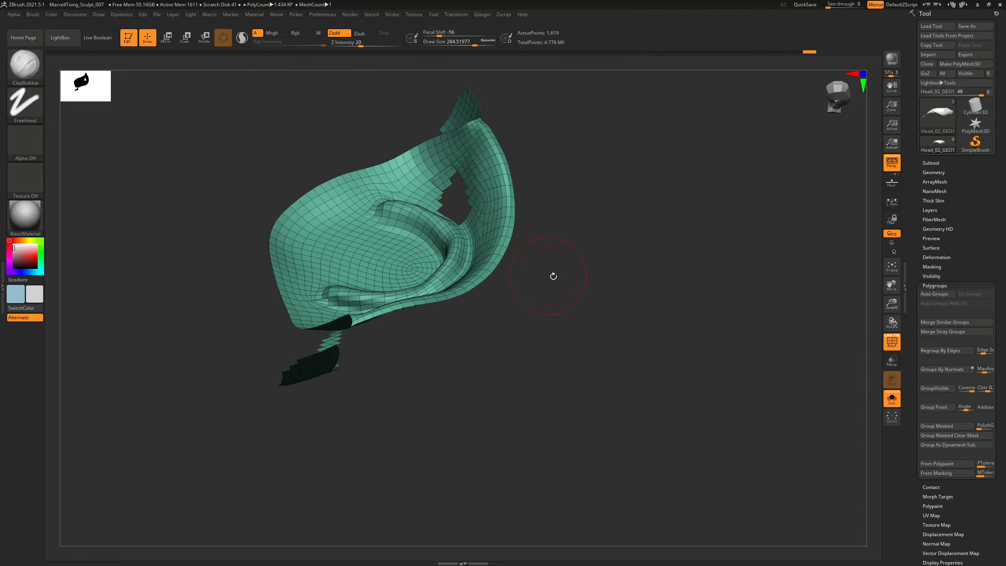
{"action": "mouse_move", "coordinate": [553, 276]}
{"action": "left_mouse_down"}
{"action": "mouse_move", "coordinate": [563, 225]}
{"action": "mouse_move", "coordinate": [551, 216]}
{"action": "mouse_move", "coordinate": [586, 202]}
{"action": "mouse_move", "coordinate": [678, 249]}
{"action": "mouse_move", "coordinate": [663, 348]}
{"action": "mouse_move", "coordinate": [575, 380]}
{"action": "mouse_move", "coordinate": [658, 431]}
{"action": "mouse_move", "coordinate": [442, 370]}
{"action": "left_mouse_up"}
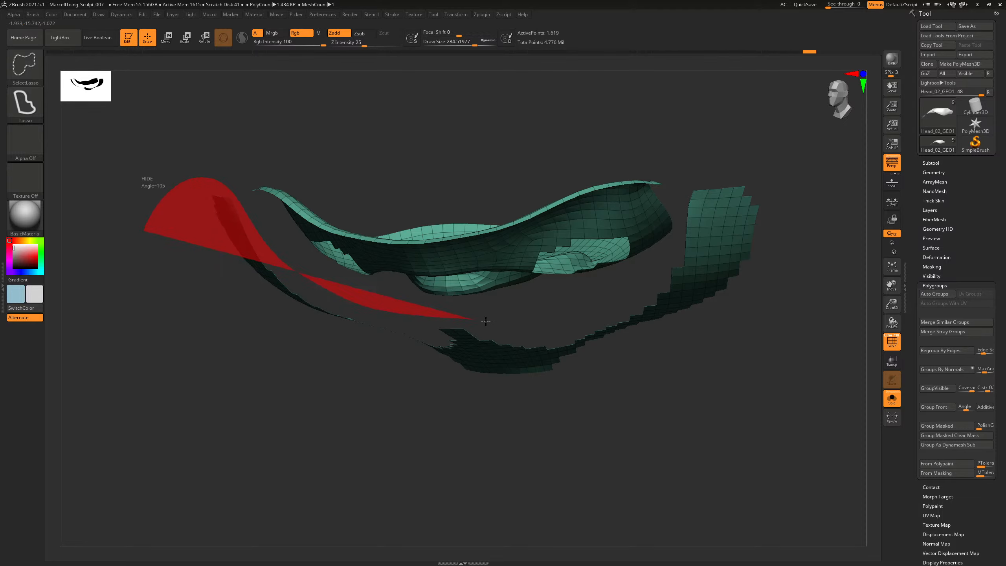
{"action": "mouse_move", "coordinate": [486, 321]}
{"action": "left_mouse_down", "text": "ctrl+alt+shift"}
{"action": "mouse_move", "coordinate": [475, 436]}
{"action": "mouse_move", "coordinate": [292, 420]}
{"action": "mouse_move", "coordinate": [479, 416]}
{"action": "mouse_move", "coordinate": [573, 446]}
{"action": "left_mouse_up", "text": "ctrl+alt+shift"}
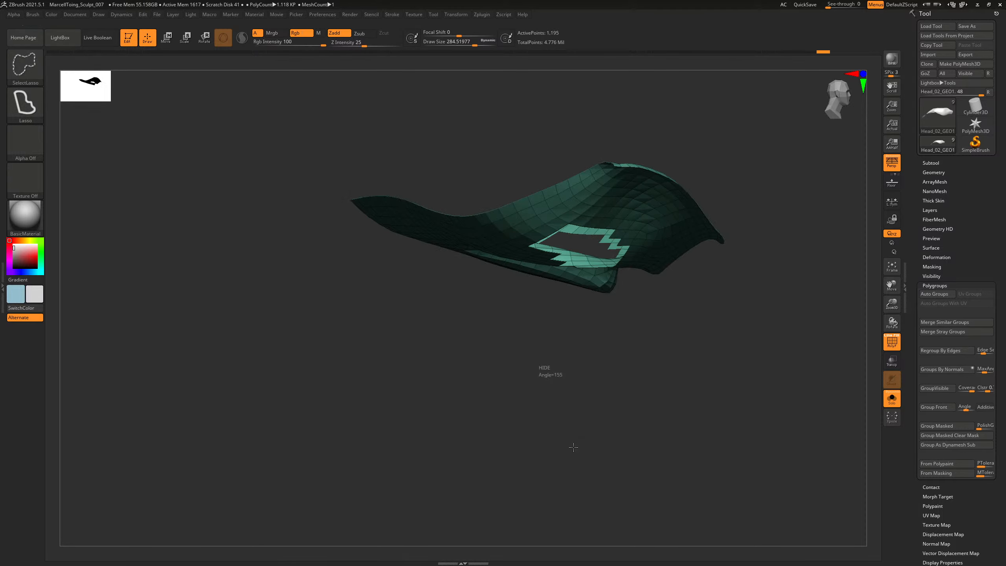
{"action": "left_click", "coordinate": [573, 446], "text": "ctrl+shift"}
Isolate the entire lower jaw polygroup.
{"action": "mouse_move", "coordinate": [720, 411]}
{"action": "left_mouse_down"}
{"action": "mouse_move", "coordinate": [572, 395]}
{"action": "mouse_move", "coordinate": [597, 404]}
{"action": "mouse_move", "coordinate": [584, 417]}
{"action": "mouse_move", "coordinate": [536, 414]}
{"action": "mouse_move", "coordinate": [595, 449]}
{"action": "left_mouse_up"}
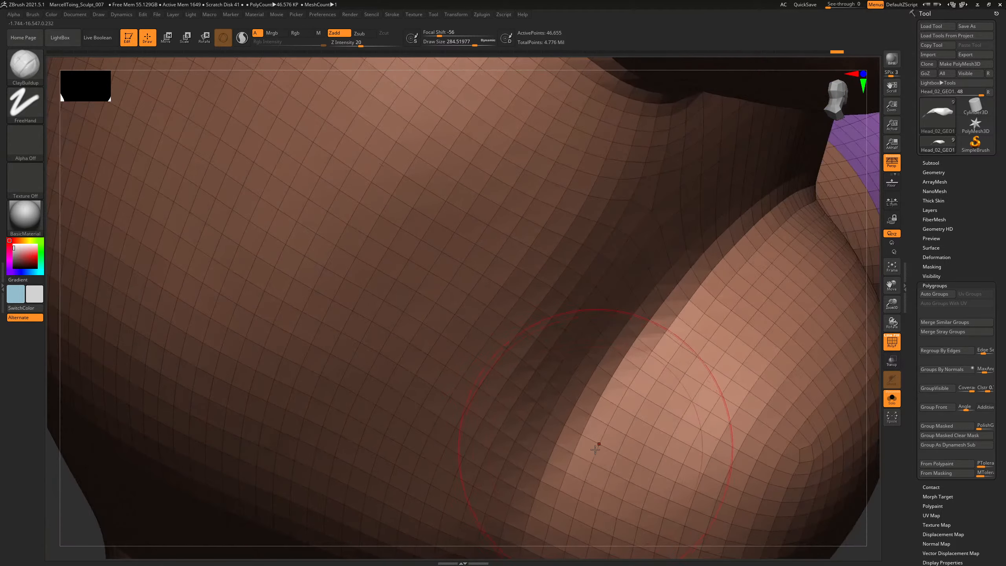
{"action": "key", "text": "f"}
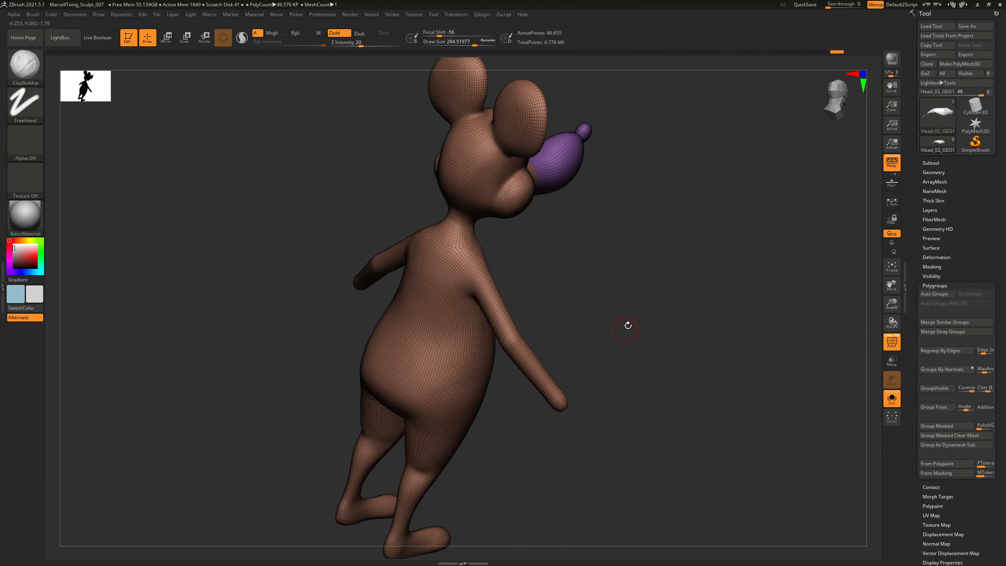
{"action": "left_click_drag", "start_coordinate": [626, 323], "coordinate": [617, 359]}
{"action": "left_click_drag", "start_coordinate": [550, 340], "coordinate": [561, 532], "text": "alt"}
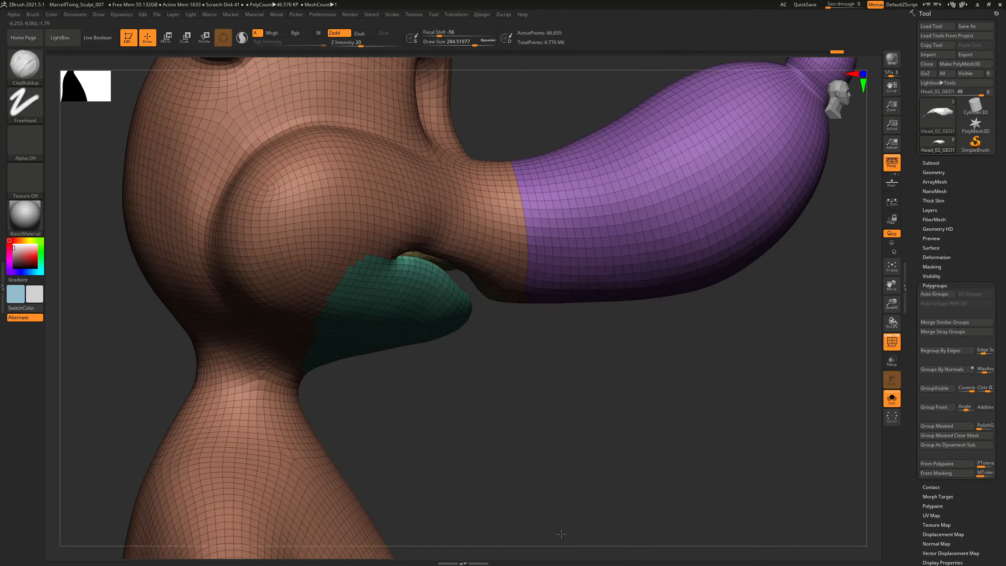
{"action": "left_click_drag", "start_coordinate": [527, 370], "coordinate": [565, 360], "text": "alt"}
{"action": "left_click_drag", "start_coordinate": [556, 317], "coordinate": [564, 297]}
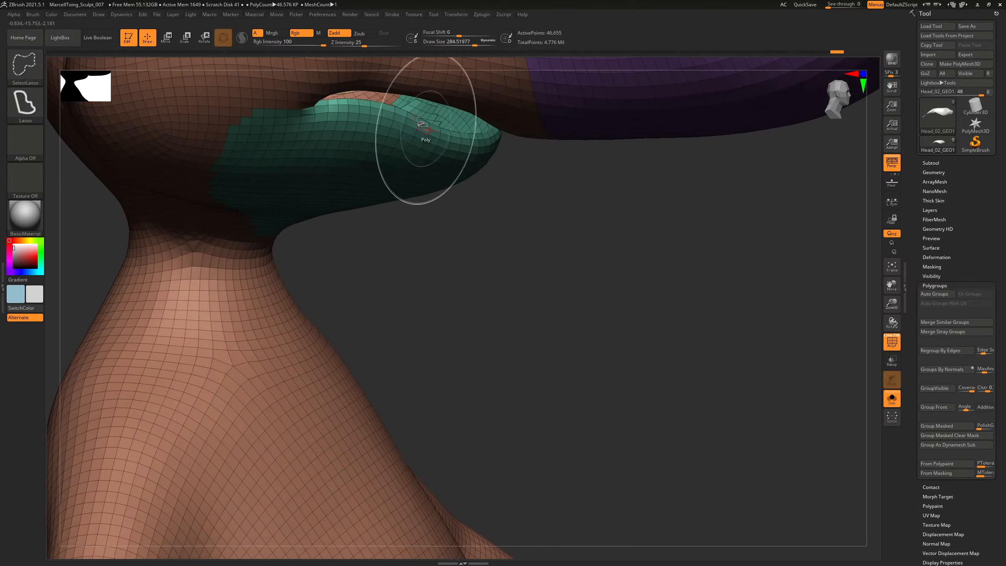
{"action": "left_click", "coordinate": [415, 142], "text": "ctrl+shift"}
{"action": "left_click_drag", "start_coordinate": [491, 252], "coordinate": [492, 231]}
{"action": "mouse_move", "coordinate": [584, 272]}
{"action": "left_mouse_down", "text": "ctrl+shift"}
{"action": "mouse_move", "coordinate": [650, 373]}
{"action": "mouse_move", "coordinate": [640, 268]}
{"action": "mouse_move", "coordinate": [669, 265]}
{"action": "mouse_move", "coordinate": [576, 215]}
{"action": "mouse_move", "coordinate": [632, 289]}
{"action": "mouse_move", "coordinate": [631, 314]}
{"action": "mouse_move", "coordinate": [541, 293]}
{"action": "left_mouse_up", "text": "ctrl+shift"}
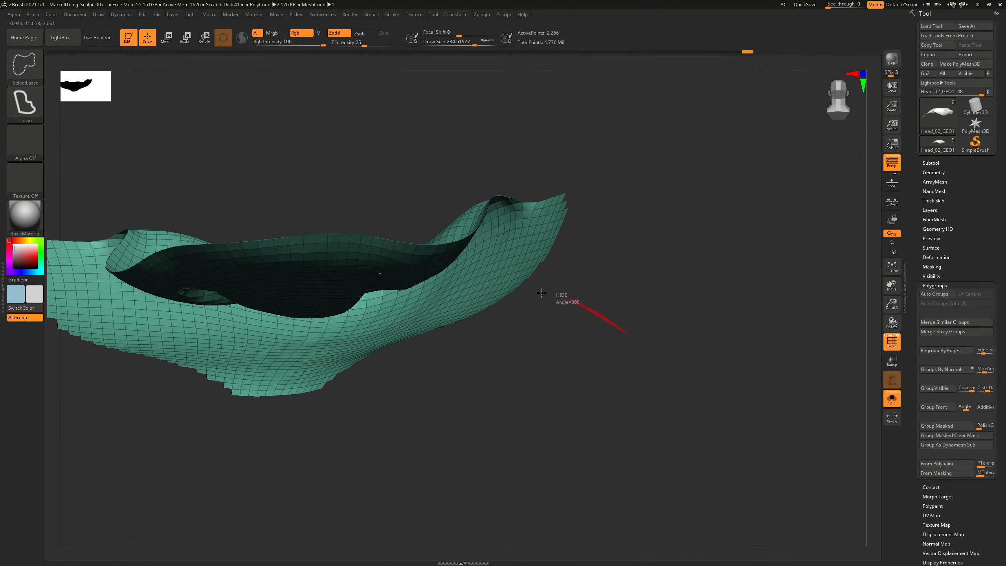
Hide the outer polygons of the isolated jaw and group the remaining inner mouth surface into its own polygroup.
{"action": "mouse_move", "coordinate": [419, 301]}
{"action": "left_mouse_down", "text": "ctrl+alt+shift"}
{"action": "mouse_move", "coordinate": [278, 390]}
{"action": "mouse_move", "coordinate": [250, 474]}
{"action": "left_mouse_up", "text": "ctrl+alt+shift"}
{"action": "mouse_move", "coordinate": [412, 399]}
{"action": "left_mouse_down", "text": "ctrl+alt+shift"}
{"action": "mouse_move", "coordinate": [329, 337]}
{"action": "mouse_move", "coordinate": [267, 433]}
{"action": "left_mouse_up", "text": "ctrl+alt+shift"}
{"action": "mouse_move", "coordinate": [635, 315]}
{"action": "left_mouse_down", "text": "ctrl+alt+shift"}
{"action": "mouse_move", "coordinate": [543, 220]}
{"action": "mouse_move", "coordinate": [562, 237]}
{"action": "left_mouse_up", "text": "ctrl+alt+shift"}
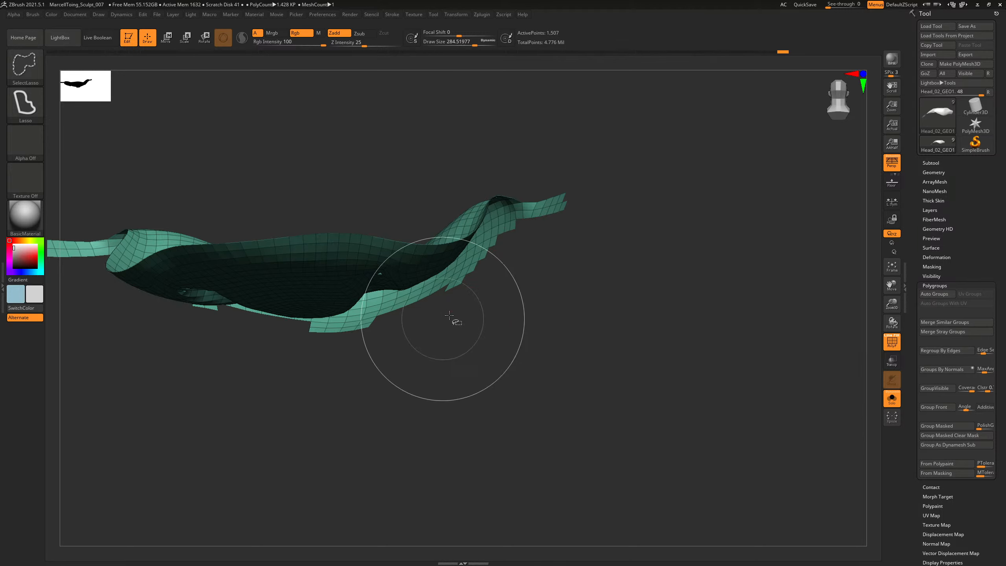
{"action": "left_click_drag", "start_coordinate": [482, 335], "coordinate": [510, 295]}
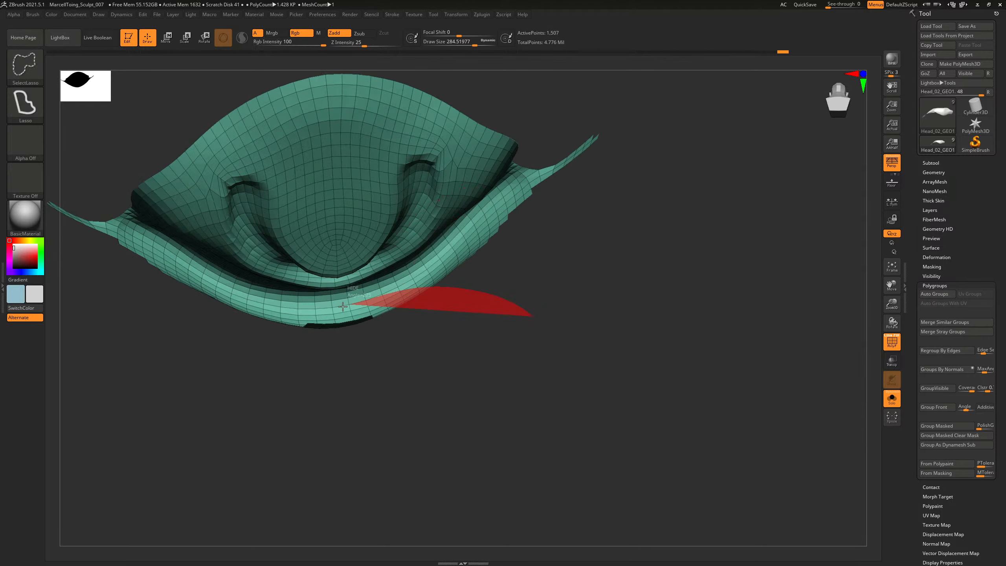
{"action": "left_click_drag", "start_coordinate": [343, 306], "coordinate": [431, 362], "text": "ctrl+alt+shift"}
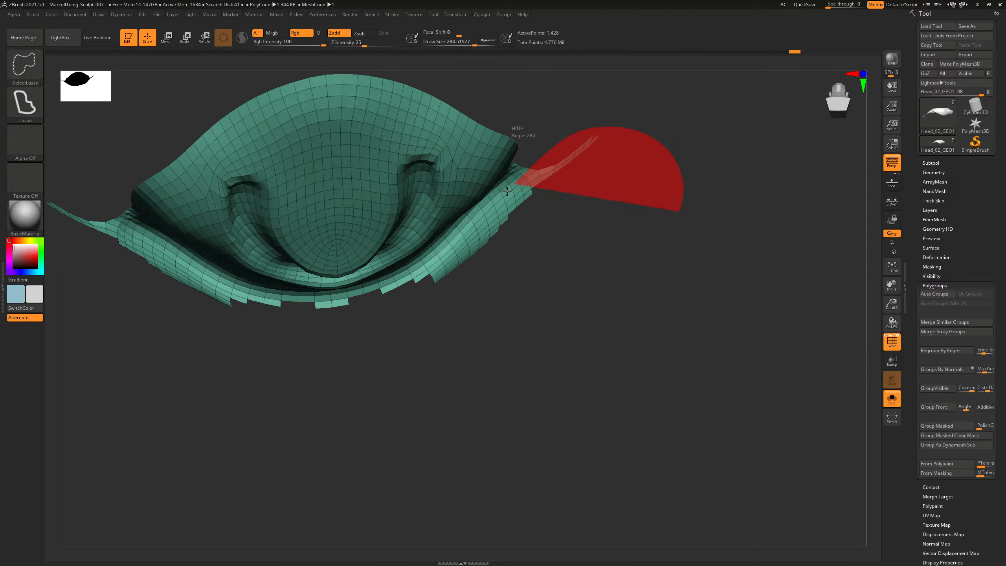
{"action": "left_click_drag", "start_coordinate": [433, 265], "coordinate": [435, 269], "text": "ctrl+alt+shift"}
{"action": "mouse_move", "coordinate": [602, 258]}
{"action": "left_mouse_down"}
{"action": "mouse_move", "coordinate": [543, 294]}
{"action": "mouse_move", "coordinate": [529, 327]}
{"action": "mouse_move", "coordinate": [586, 283]}
{"action": "mouse_move", "coordinate": [557, 302]}
{"action": "mouse_move", "coordinate": [555, 336]}
{"action": "left_mouse_up"}
{"action": "left_click_drag", "start_coordinate": [207, 368], "coordinate": [554, 103], "text": "ctrl+alt+shift"}
{"action": "mouse_move", "coordinate": [642, 357]}
{"action": "left_mouse_down", "text": "shift"}
{"action": "mouse_move", "coordinate": [735, 280]}
{"action": "mouse_move", "coordinate": [843, 309]}
{"action": "left_mouse_up", "text": "shift"}
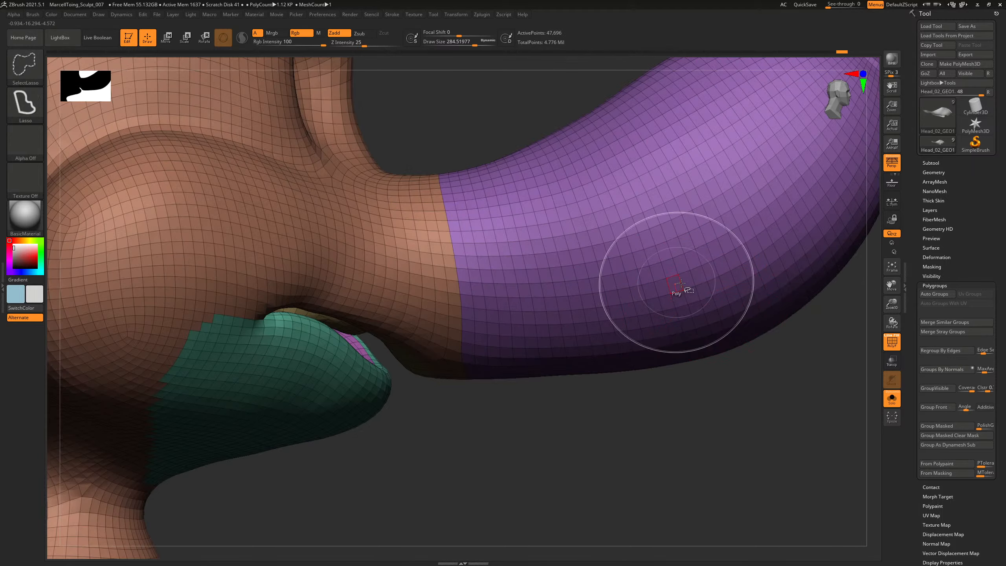
Isolate and hide the snout, jaw and head polygroups in turn to examine how they are separated.
{"action": "left_click", "coordinate": [678, 288], "text": "ctrl+shift"}
{"action": "mouse_move", "coordinate": [727, 443]}
{"action": "left_mouse_down", "text": "alt"}
{"action": "mouse_move", "coordinate": [584, 413]}
{"action": "mouse_move", "coordinate": [685, 352]}
{"action": "mouse_move", "coordinate": [694, 389]}
{"action": "mouse_move", "coordinate": [664, 395]}
{"action": "mouse_move", "coordinate": [684, 393]}
{"action": "mouse_move", "coordinate": [682, 376]}
{"action": "left_mouse_up", "text": "alt"}
{"action": "left_click_drag", "start_coordinate": [574, 437], "coordinate": [619, 419], "text": "alt"}
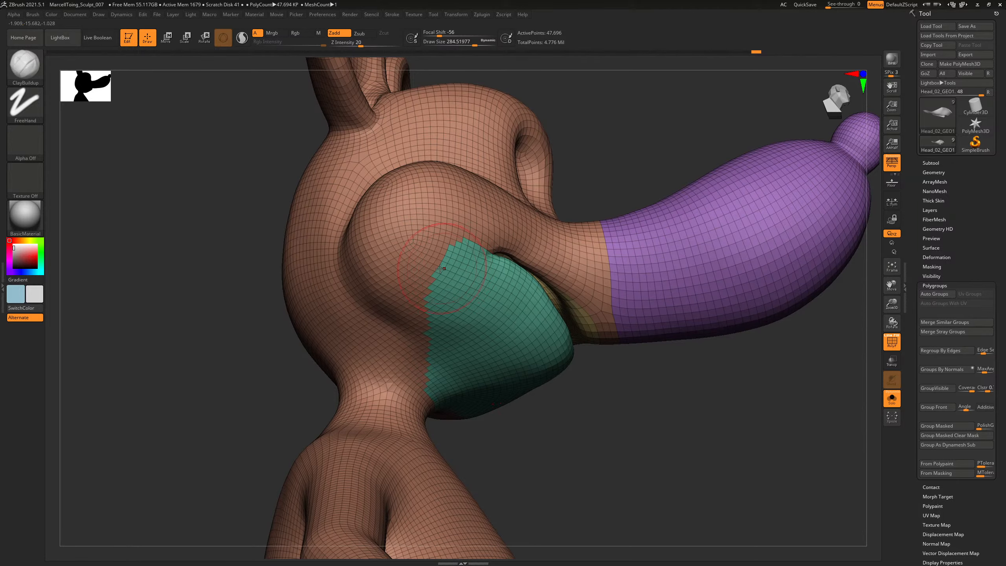
{"action": "key", "text": "ctrl+shift"}
{"action": "left_click", "coordinate": [459, 282], "text": "ctrl+shift"}
{"action": "left_click", "coordinate": [419, 264], "text": "ctrl+shift"}
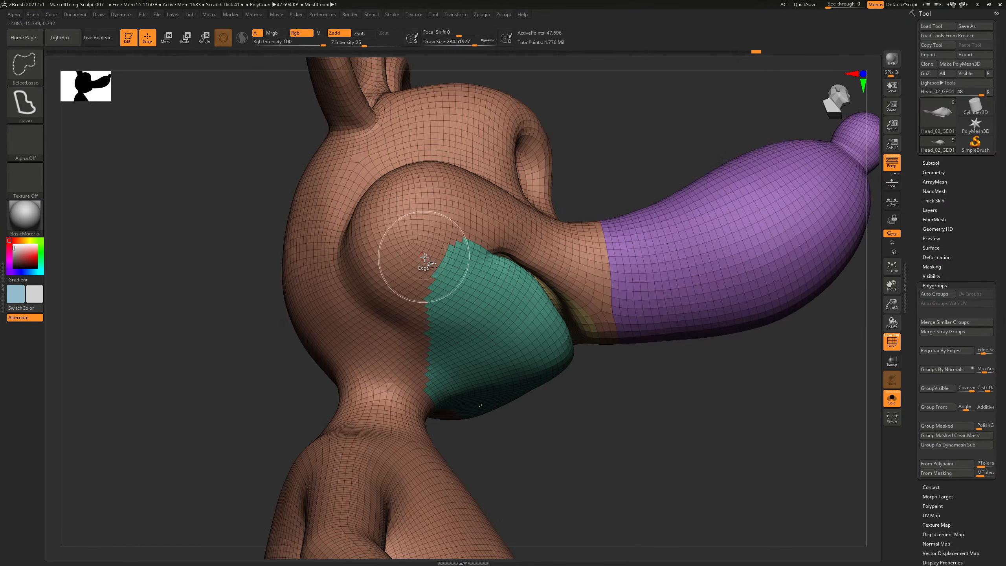
{"action": "left_click", "coordinate": [456, 280], "text": "ctrl+shift"}
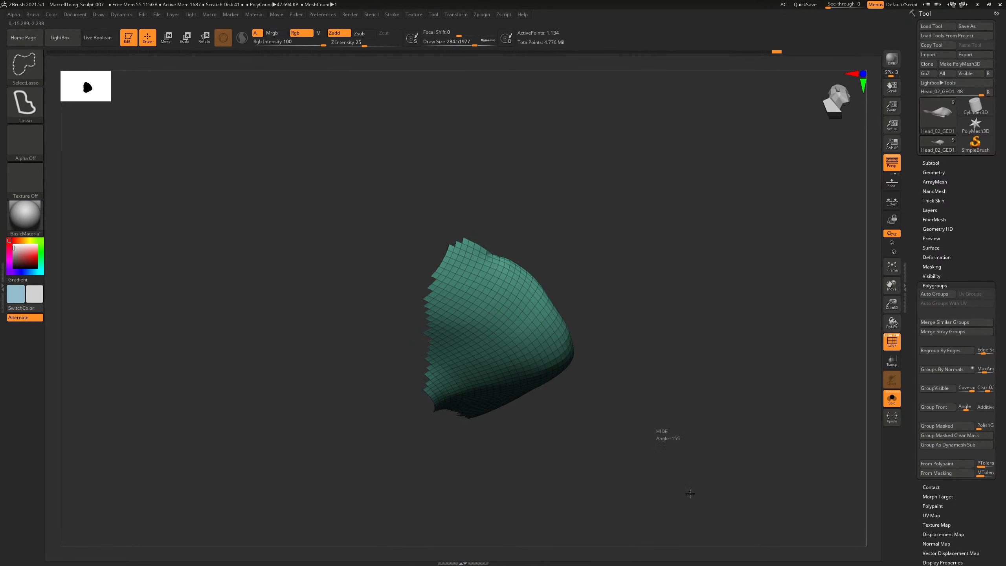
{"action": "left_click", "coordinate": [502, 314], "text": "ctrl+shift"}
{"action": "left_click", "coordinate": [423, 256], "text": "ctrl+shift"}
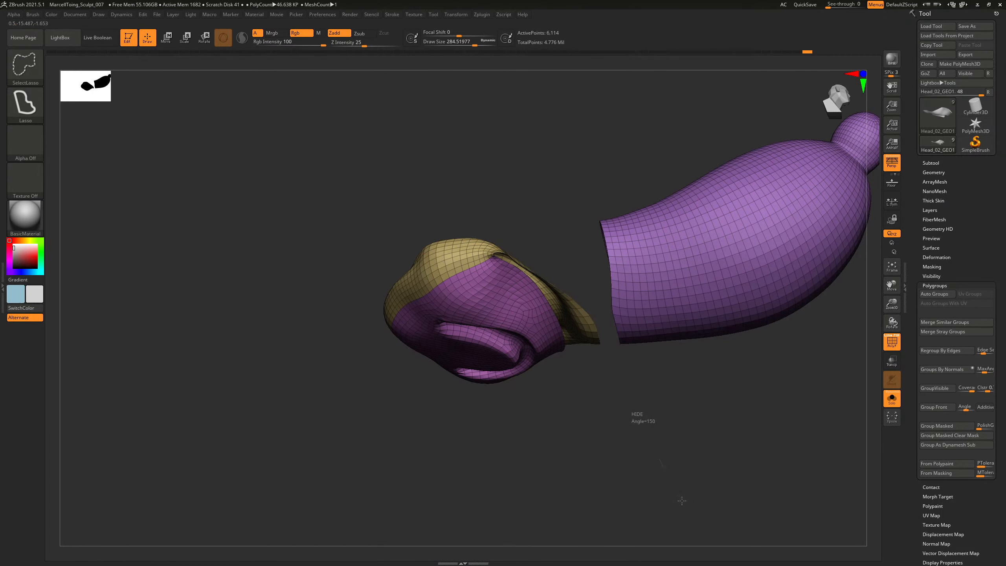
{"action": "left_click_drag", "start_coordinate": [620, 431], "coordinate": [629, 422], "text": "ctrl+shift"}
Hide the snout and inner mouth polygroups, and isolate the jaw together with the adjoining cheek and neck polygons.
{"action": "mouse_move", "coordinate": [625, 384]}
{"action": "left_mouse_down"}
{"action": "mouse_move", "coordinate": [636, 416]}
{"action": "mouse_move", "coordinate": [644, 414]}
{"action": "mouse_move", "coordinate": [600, 420]}
{"action": "left_mouse_up"}
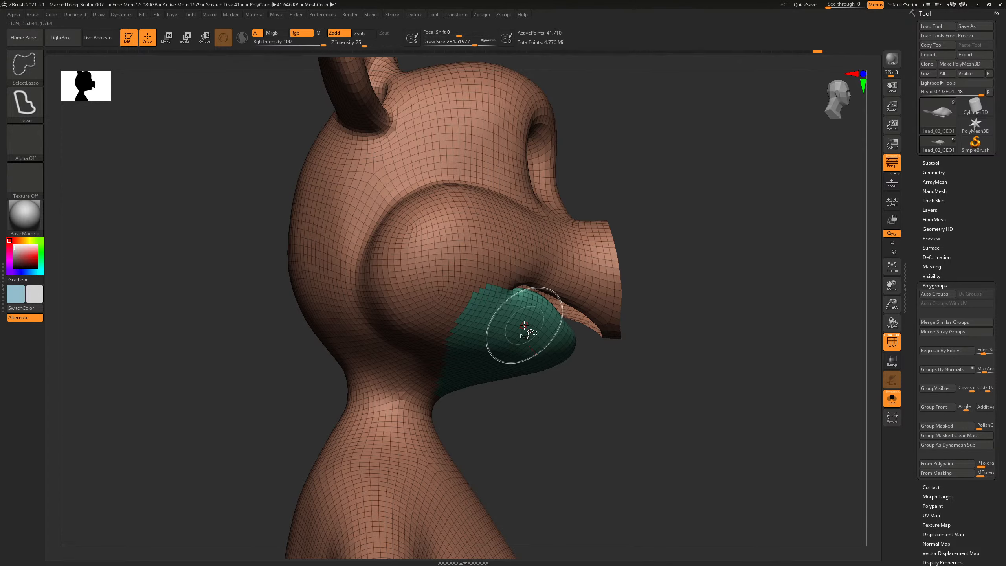
{"action": "mouse_move", "coordinate": [563, 423]}
{"action": "left_mouse_down", "text": "ctrl+shift"}
{"action": "mouse_move", "coordinate": [551, 299]}
{"action": "mouse_move", "coordinate": [486, 281]}
{"action": "mouse_move", "coordinate": [370, 280]}
{"action": "mouse_move", "coordinate": [354, 314]}
{"action": "mouse_move", "coordinate": [505, 438]}
{"action": "mouse_move", "coordinate": [572, 420]}
{"action": "left_mouse_up", "text": "ctrl+shift"}
{"action": "mouse_move", "coordinate": [637, 411]}
{"action": "left_mouse_down"}
{"action": "mouse_move", "coordinate": [620, 409]}
{"action": "mouse_move", "coordinate": [649, 408]}
{"action": "mouse_move", "coordinate": [607, 406]}
{"action": "left_mouse_up"}
{"action": "left_click", "coordinate": [630, 410], "text": "ctrl+shift"}
{"action": "left_click_drag", "start_coordinate": [617, 337], "coordinate": [594, 396], "text": "ctrl+shift"}
{"action": "left_click_drag", "start_coordinate": [634, 416], "coordinate": [667, 461]}
{"action": "left_click_drag", "start_coordinate": [715, 487], "coordinate": [702, 456]}
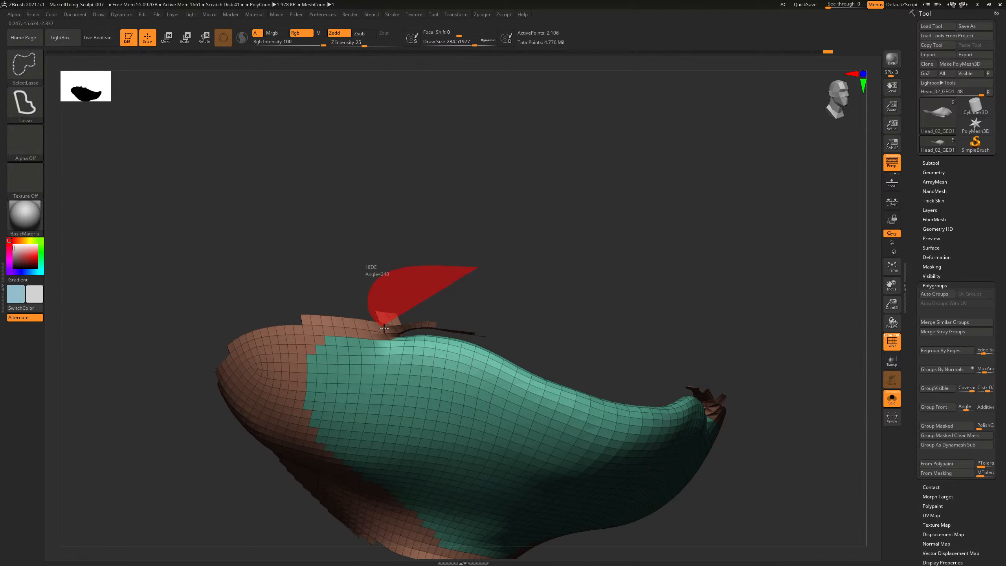
Hide the stray polygon strips above the jaw and trim the excess cheek polygons around it.
{"action": "left_click_drag", "start_coordinate": [442, 336], "coordinate": [475, 339], "text": "ctrl+alt+shift"}
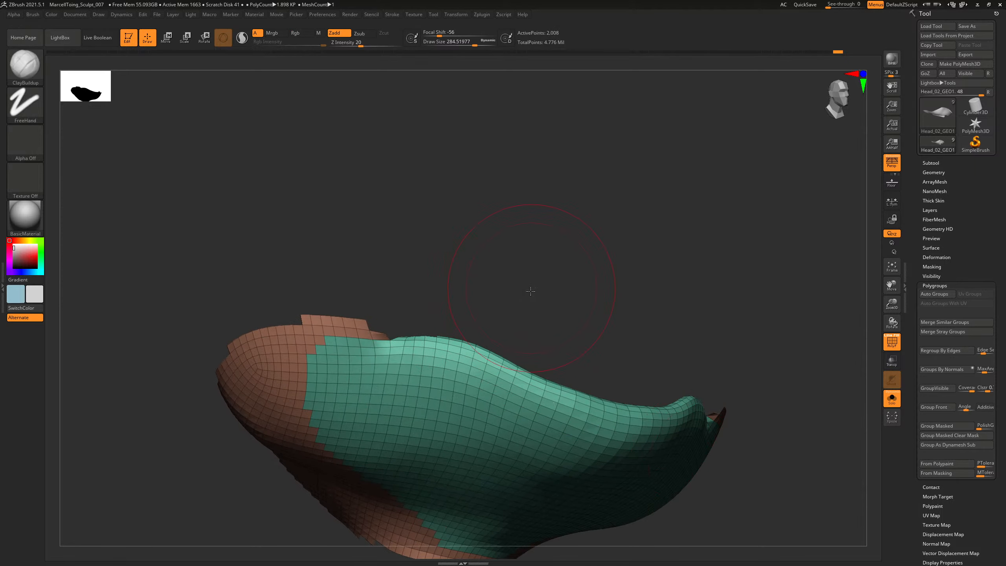
{"action": "left_click_drag", "start_coordinate": [530, 291], "coordinate": [517, 275]}
{"action": "left_click_drag", "start_coordinate": [450, 269], "coordinate": [366, 299], "text": "ctrl+alt+shift"}
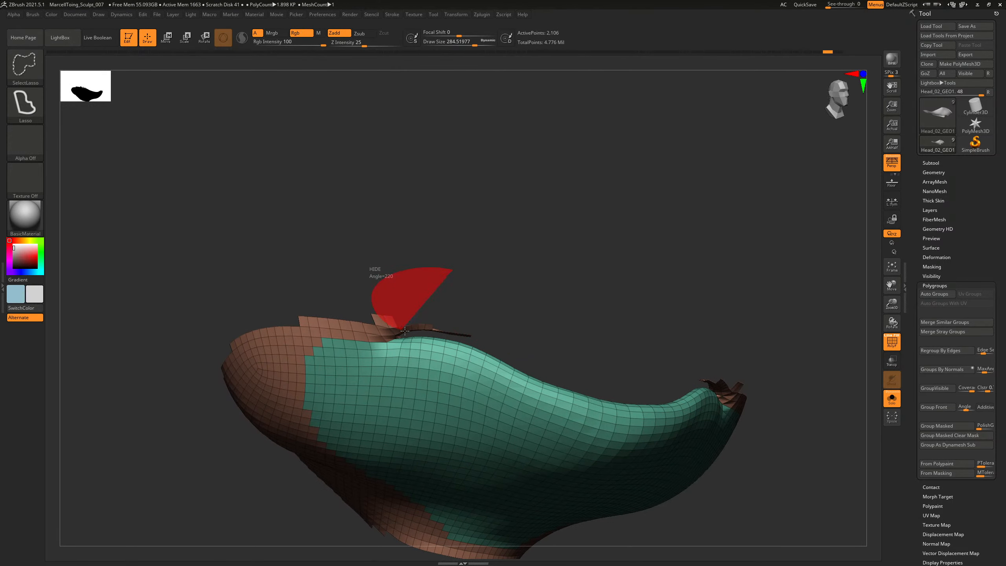
{"action": "mouse_move", "coordinate": [444, 335]}
{"action": "left_mouse_down", "text": "ctrl+alt+shift"}
{"action": "mouse_move", "coordinate": [400, 337]}
{"action": "mouse_move", "coordinate": [446, 304]}
{"action": "mouse_move", "coordinate": [400, 277]}
{"action": "left_mouse_up", "text": "ctrl+alt+shift"}
{"action": "left_click_drag", "start_coordinate": [354, 280], "coordinate": [268, 334], "text": "ctrl+alt+shift"}
{"action": "mouse_move", "coordinate": [211, 348]}
{"action": "left_mouse_down", "text": "ctrl+alt+shift"}
{"action": "mouse_move", "coordinate": [281, 292]}
{"action": "mouse_move", "coordinate": [472, 274]}
{"action": "mouse_move", "coordinate": [556, 334]}
{"action": "mouse_move", "coordinate": [662, 369]}
{"action": "mouse_move", "coordinate": [615, 233]}
{"action": "mouse_move", "coordinate": [663, 243]}
{"action": "mouse_move", "coordinate": [637, 232]}
{"action": "left_mouse_up", "text": "ctrl+alt+shift"}
Try to hide individual edge loops along the cheek side of the isolated jaw area.
{"action": "left_click_drag", "start_coordinate": [545, 191], "coordinate": [586, 192]}
{"action": "left_click", "coordinate": [378, 299], "text": "ctrl+shift"}
{"action": "left_click", "coordinate": [384, 315], "text": "ctrl+shift"}
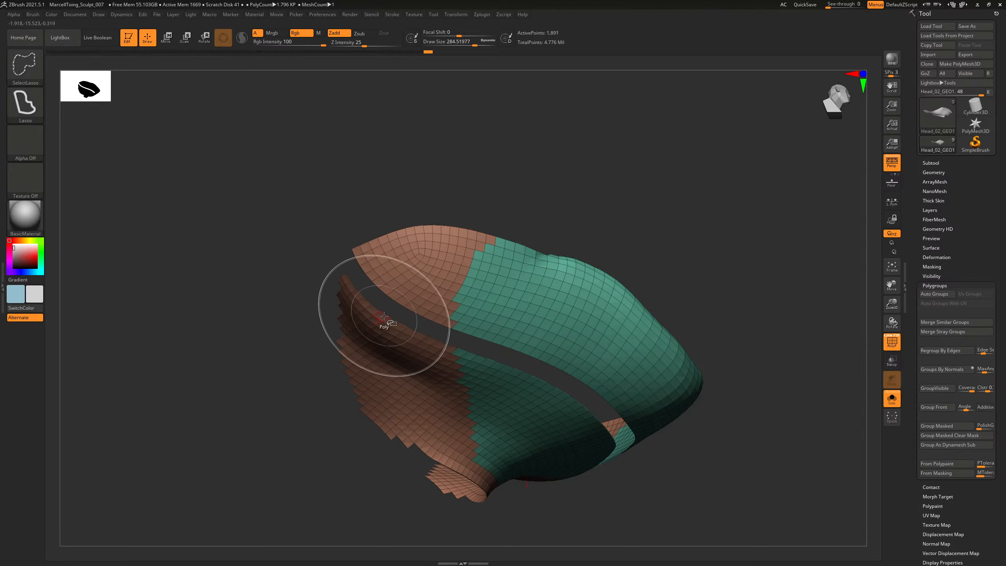
{"action": "left_click", "coordinate": [386, 330], "text": "ctrl+shift"}
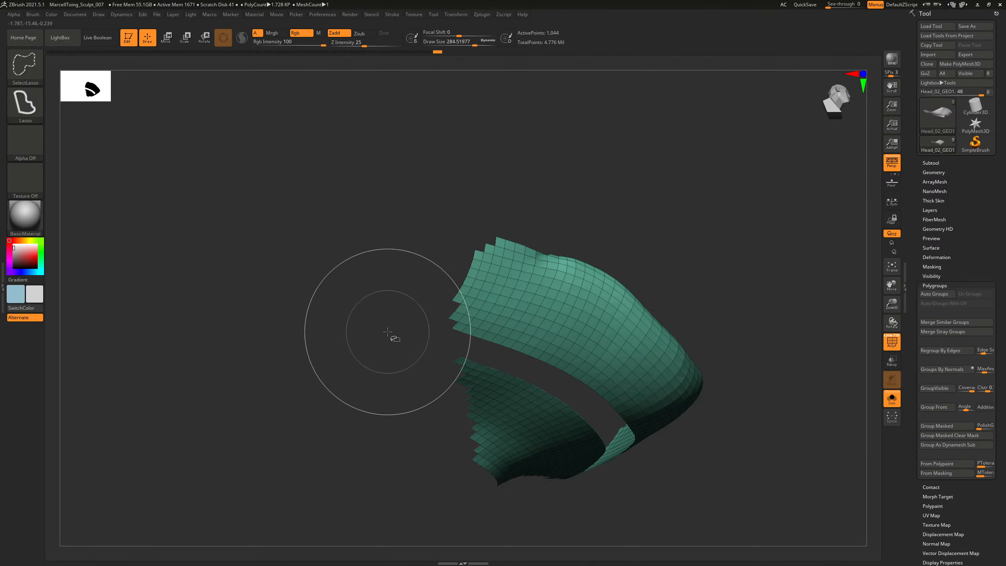
{"action": "key", "text": "ctrl+z"}
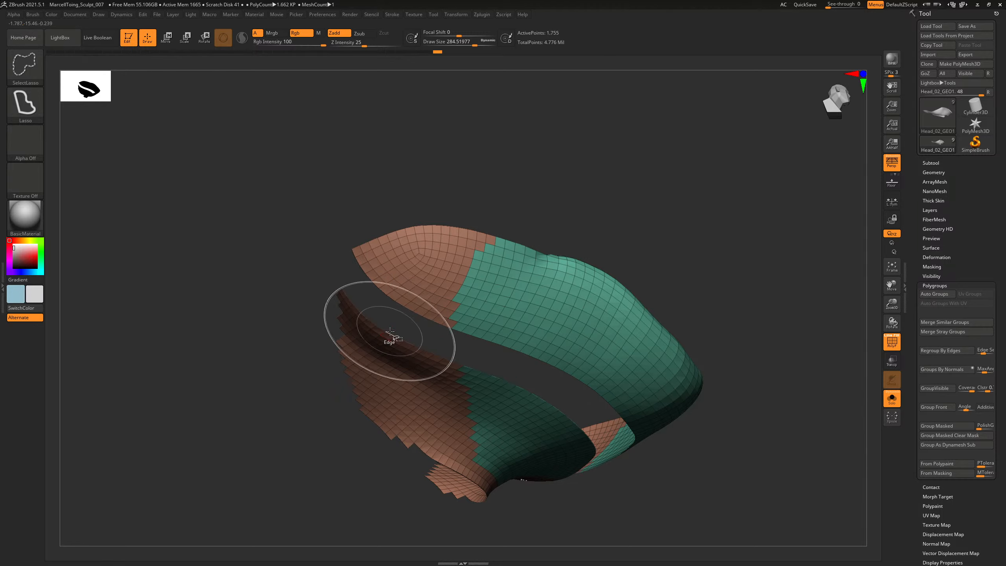
{"action": "left_click", "coordinate": [398, 341], "text": "ctrl+shift"}
{"action": "key", "text": "ctrl+z"}
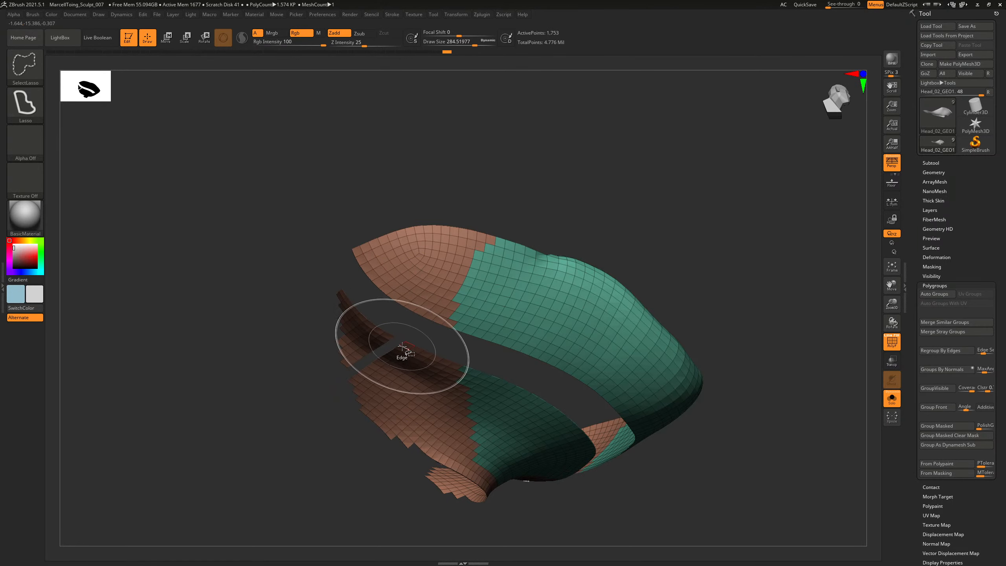
{"action": "left_click", "coordinate": [403, 344], "text": "ctrl+shift"}
{"action": "key", "text": "ctrl+z"}
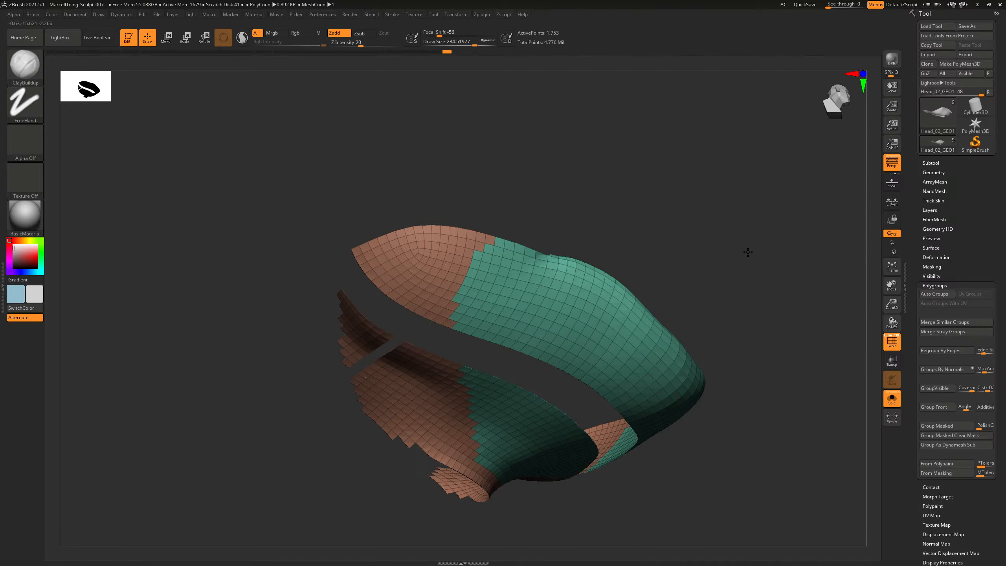
{"action": "mouse_move", "coordinate": [747, 251]}
{"action": "left_mouse_down"}
{"action": "mouse_move", "coordinate": [759, 274]}
{"action": "mouse_move", "coordinate": [717, 283]}
{"action": "mouse_move", "coordinate": [741, 257]}
{"action": "mouse_move", "coordinate": [734, 246]}
{"action": "mouse_move", "coordinate": [755, 242]}
{"action": "mouse_move", "coordinate": [734, 254]}
{"action": "mouse_move", "coordinate": [719, 221]}
{"action": "mouse_move", "coordinate": [734, 220]}
{"action": "mouse_move", "coordinate": [723, 226]}
{"action": "left_mouse_up"}
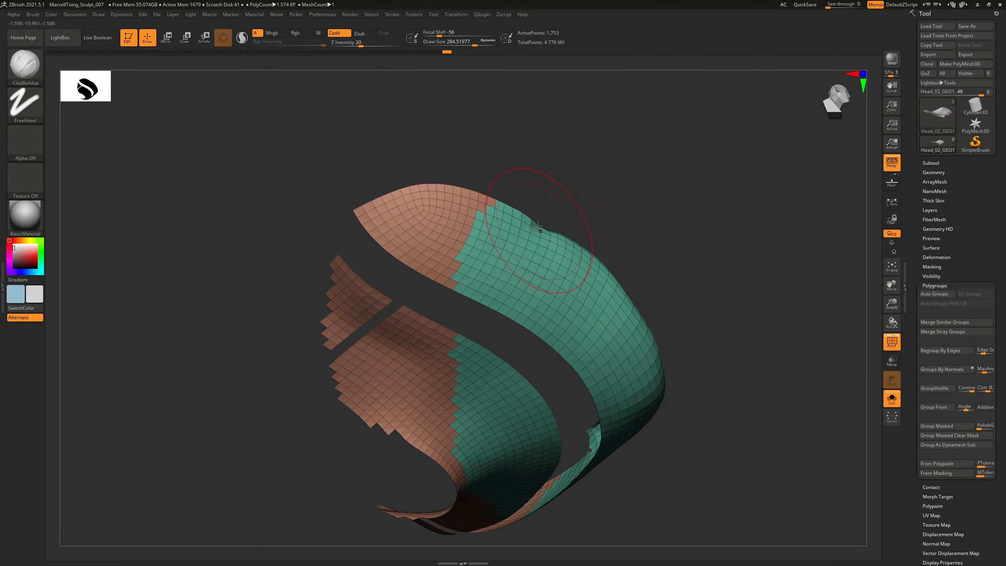
Undo the edge loop hiding on the isolated jaw and cheek area.
{"action": "key", "text": "ctrl+z"}
{"action": "key", "text": "ctrl+z"}
{"action": "key", "text": "ctrl+z"}
{"action": "key", "text": "ctrl+z"}
{"action": "key", "text": "ctrl+z"}
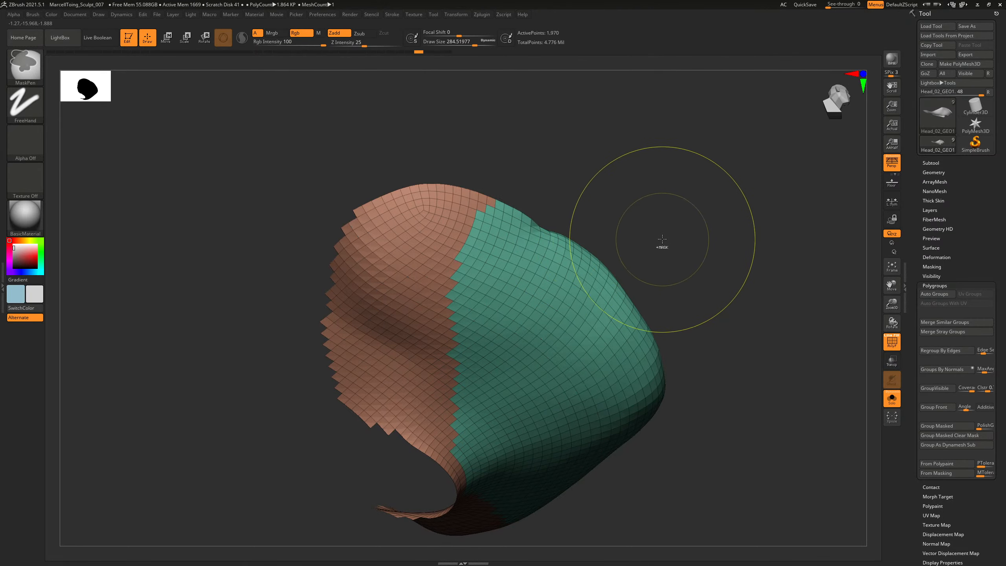
Group the visible jaw and cheek polygons into one polygroup, restore the full model, and isolate the new group.
{"action": "mouse_move", "coordinate": [563, 197]}
{"action": "left_mouse_down"}
{"action": "mouse_move", "coordinate": [617, 191]}
{"action": "mouse_move", "coordinate": [602, 187]}
{"action": "left_mouse_up"}
{"action": "key", "text": "ctrl+shift"}
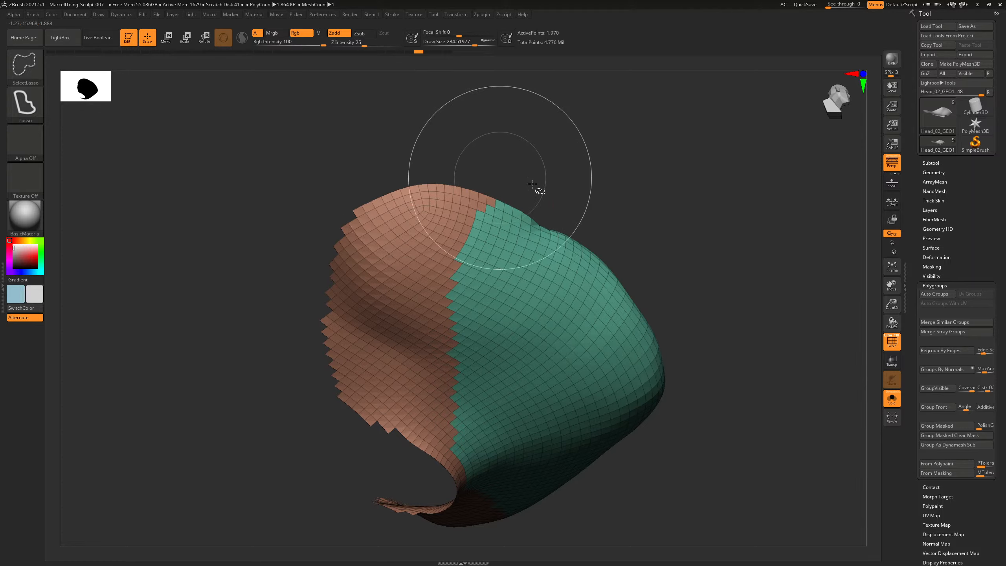
{"action": "mouse_move", "coordinate": [532, 183]}
{"action": "left_mouse_down"}
{"action": "mouse_move", "coordinate": [669, 209]}
{"action": "mouse_move", "coordinate": [664, 227]}
{"action": "mouse_move", "coordinate": [681, 237]}
{"action": "mouse_move", "coordinate": [672, 230]}
{"action": "mouse_move", "coordinate": [759, 263]}
{"action": "left_mouse_up"}
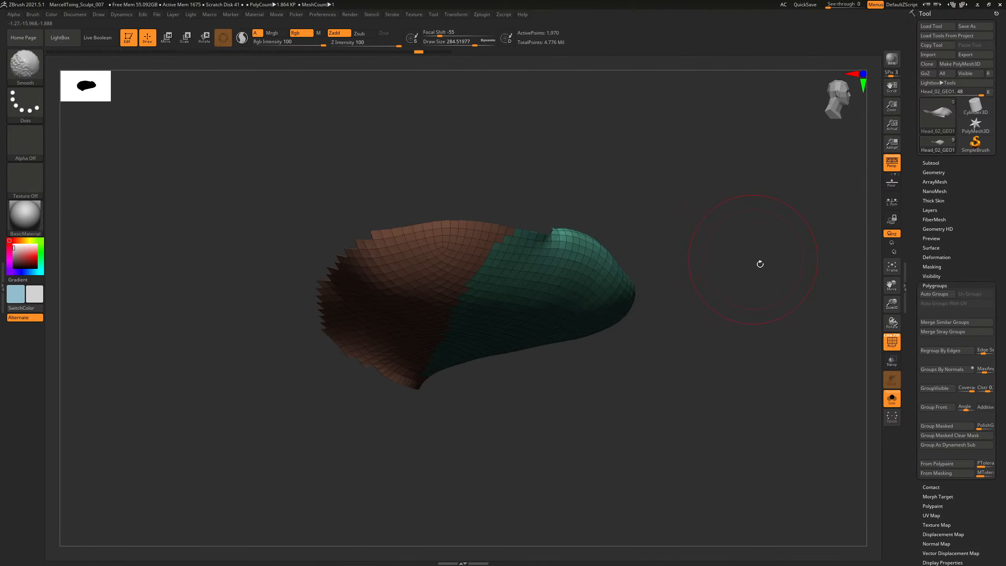
{"action": "left_click", "coordinate": [940, 390]}
{"action": "left_click", "coordinate": [779, 312], "text": "ctrl+shift"}
{"action": "key", "text": "f"}
{"action": "left_click_drag", "start_coordinate": [681, 355], "coordinate": [641, 376]}
{"action": "left_click", "coordinate": [500, 337], "text": "ctrl+shift"}
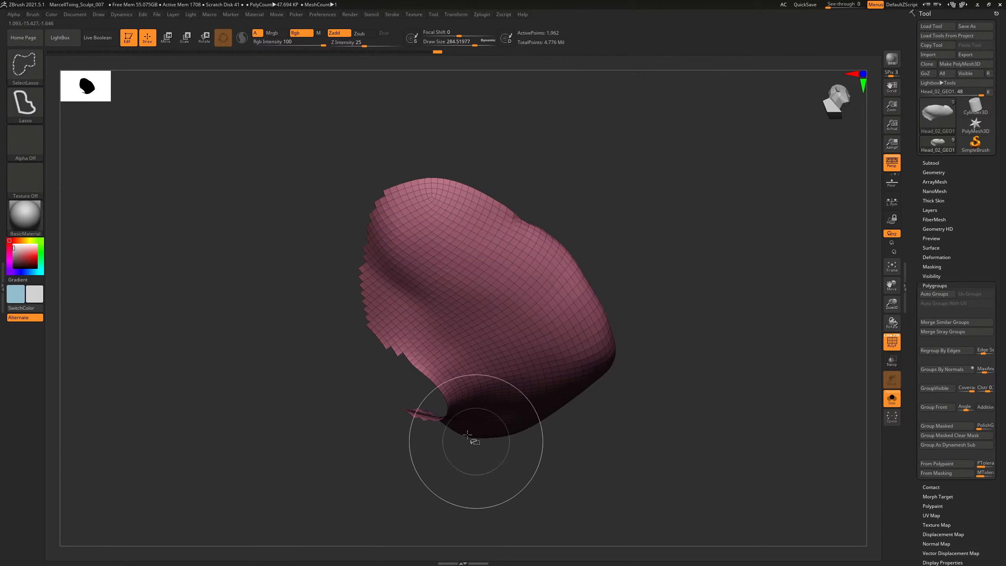
Hide the neck-side polygons behind and below the jaw, leaving a curved jaw band.
{"action": "left_click_drag", "start_coordinate": [323, 256], "coordinate": [341, 256], "text": "ctrl+alt+shift"}
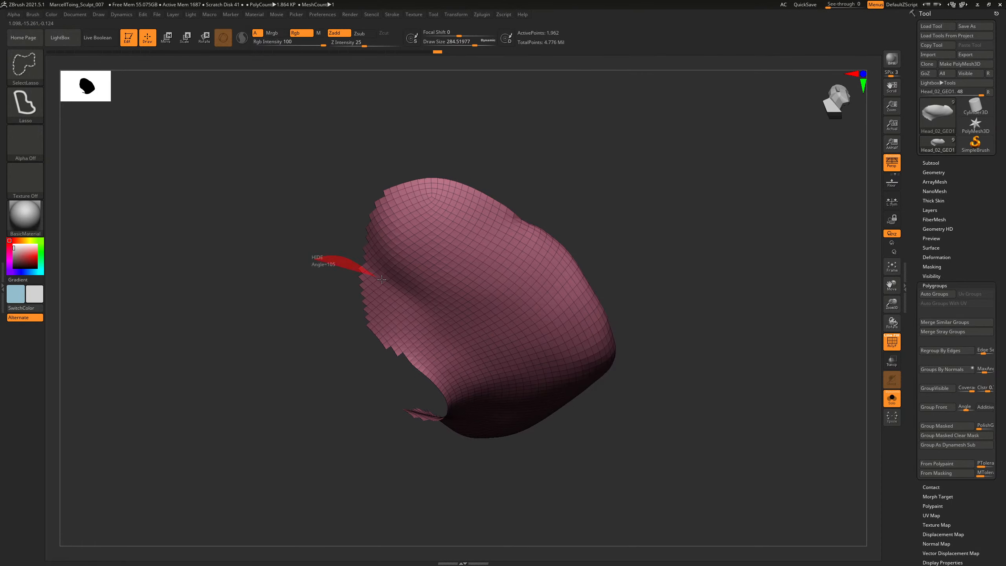
{"action": "left_click_drag", "start_coordinate": [476, 376], "coordinate": [421, 423], "text": "ctrl+alt+shift"}
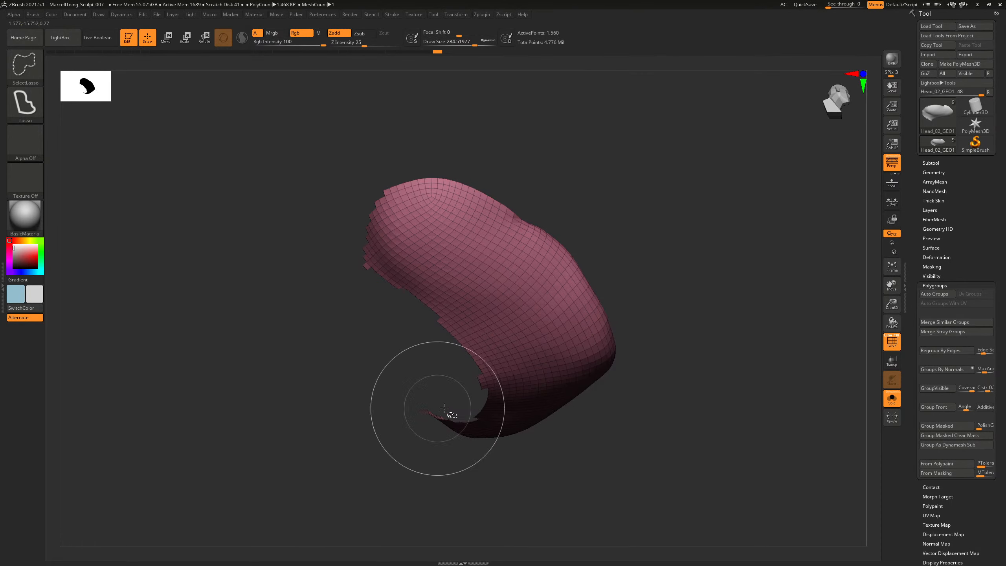
{"action": "left_click_drag", "start_coordinate": [593, 485], "coordinate": [539, 461]}
{"action": "left_click_drag", "start_coordinate": [432, 342], "coordinate": [357, 274]}
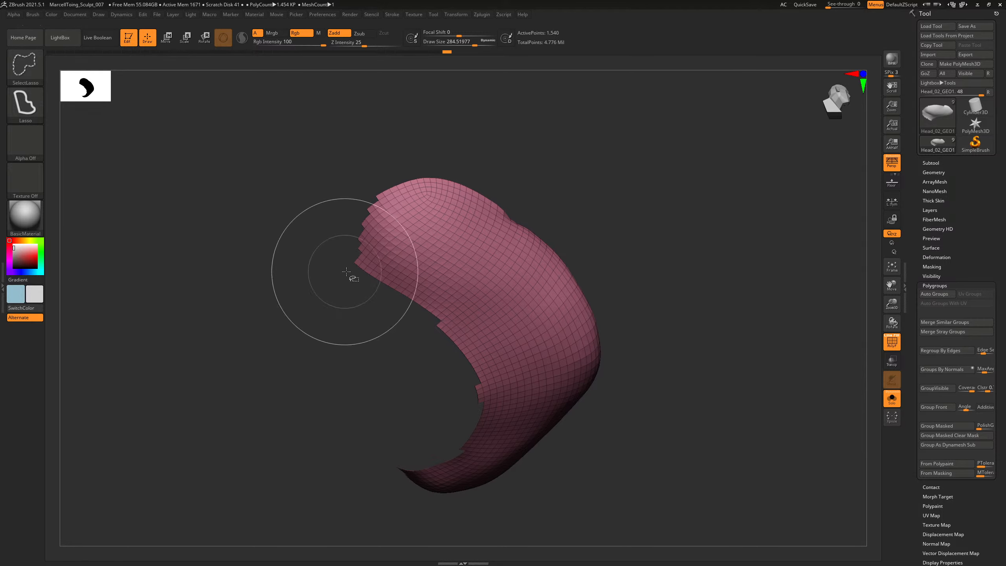
Hide the leftover edge loops along the jaw band's inner curve to give it a clean border.
{"action": "left_click", "coordinate": [444, 329], "text": "ctrl+shift"}
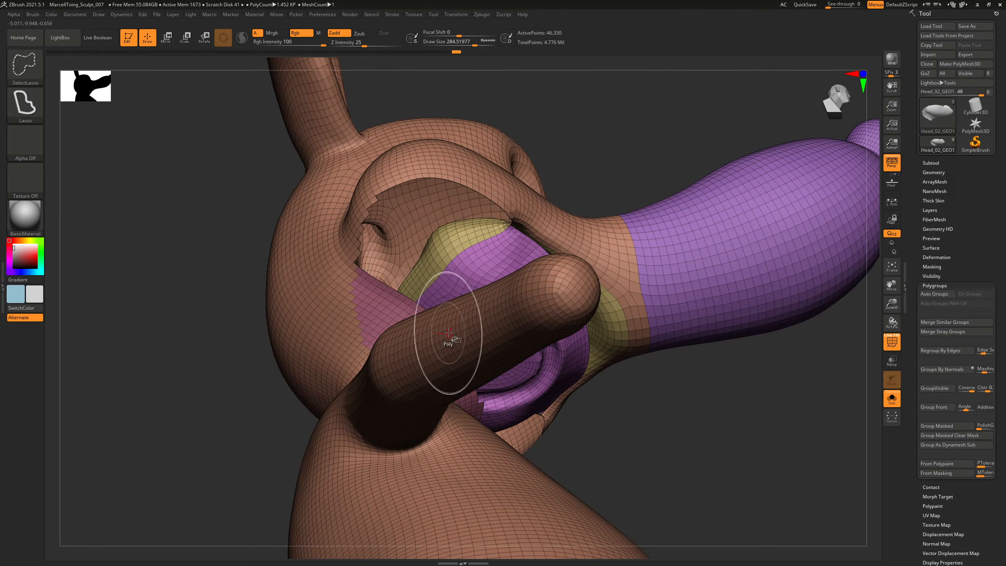
{"action": "left_click", "coordinate": [444, 328], "text": "ctrl+shift"}
{"action": "left_click", "coordinate": [444, 328], "text": "ctrl+shift"}
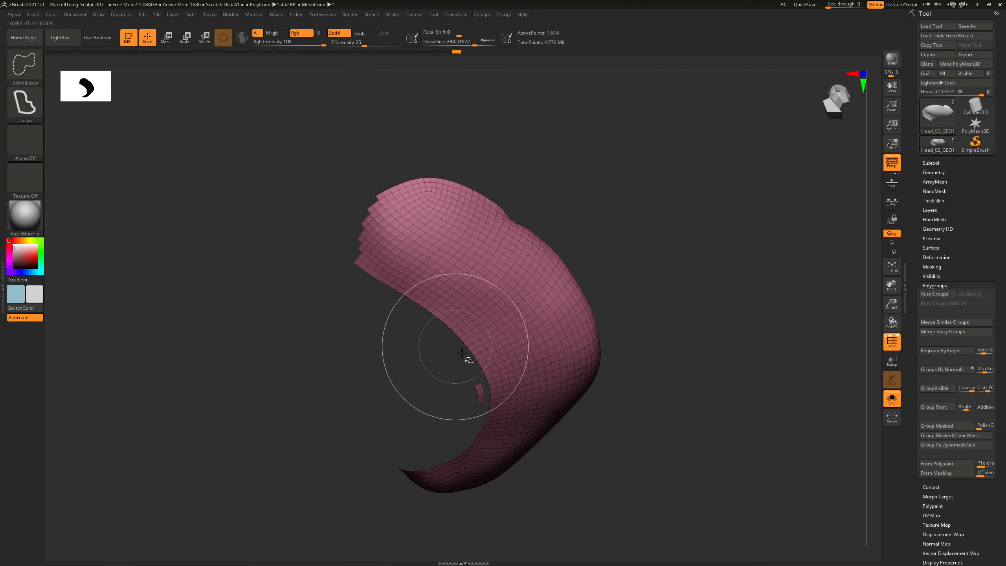
{"action": "left_click", "coordinate": [486, 388], "text": "ctrl+shift"}
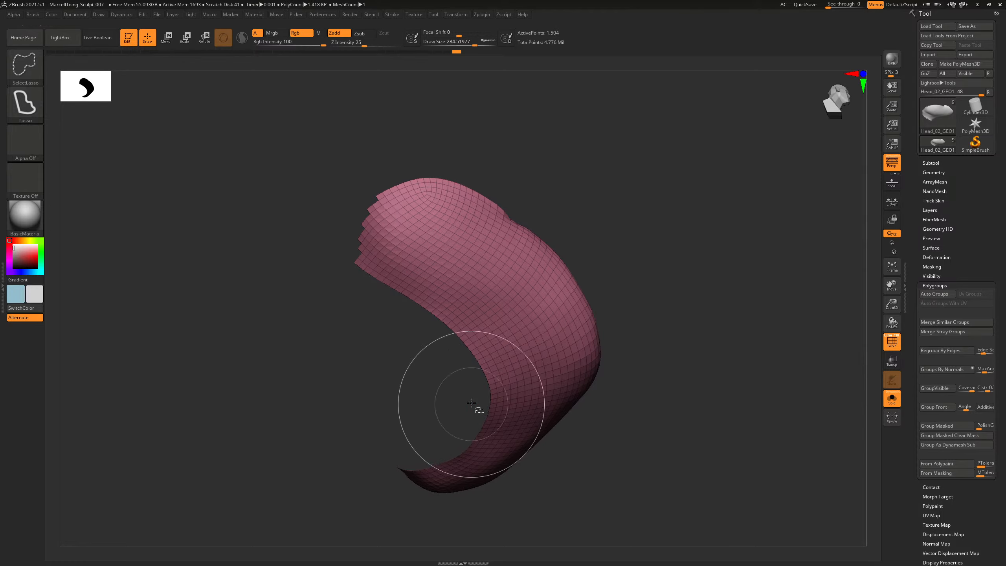
Group the visible jaw band into its own polygroup and show the full model again.
{"action": "mouse_move", "coordinate": [754, 268]}
{"action": "left_mouse_down"}
{"action": "mouse_move", "coordinate": [747, 337]}
{"action": "mouse_move", "coordinate": [759, 327]}
{"action": "left_mouse_up"}
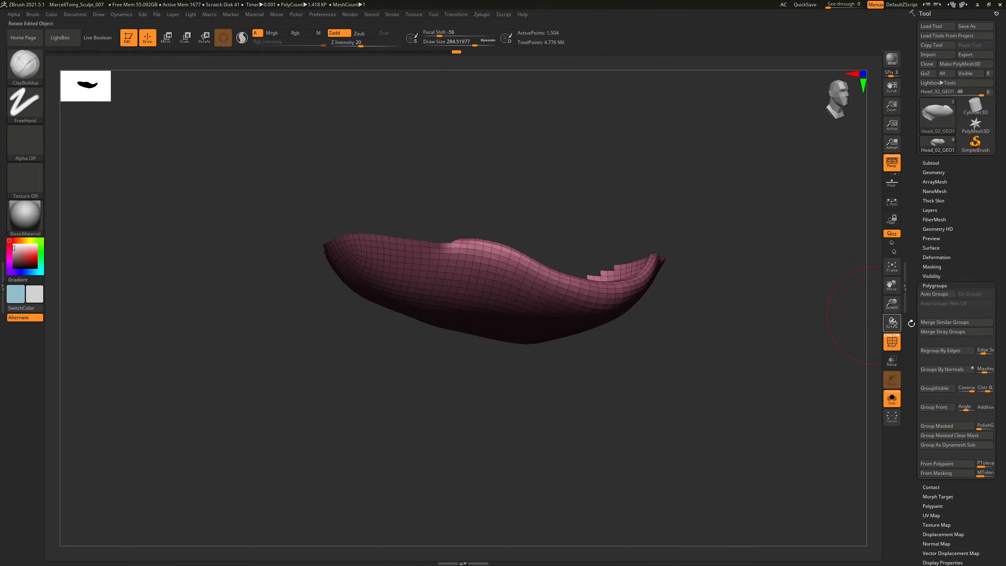
{"action": "left_click", "coordinate": [937, 390]}
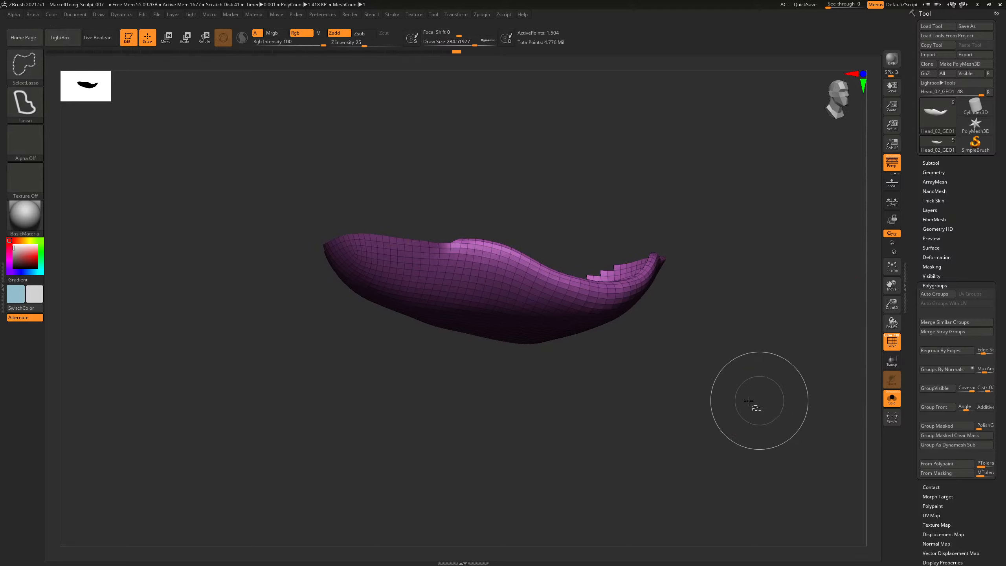
{"action": "left_click", "coordinate": [745, 392], "text": "ctrl+shift"}
{"action": "left_click_drag", "start_coordinate": [731, 377], "coordinate": [534, 342]}
{"action": "left_click_drag", "start_coordinate": [581, 396], "coordinate": [570, 424]}
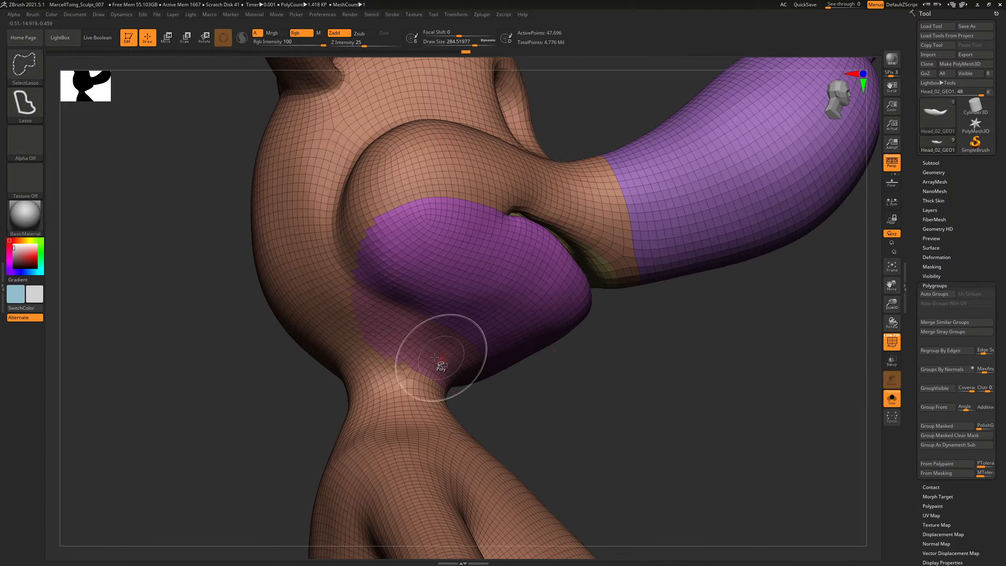
Hide the jaw, inner mouth and snout, and group the remaining head and body polygons into one polygroup.
{"action": "left_click", "coordinate": [440, 362], "text": "ctrl+shift"}
{"action": "left_click_drag", "start_coordinate": [514, 379], "coordinate": [529, 388], "text": "ctrl+shift"}
{"action": "left_click", "coordinate": [420, 407], "text": "ctrl+shift"}
{"action": "mouse_move", "coordinate": [469, 367]}
{"action": "left_mouse_down", "text": "ctrl+shift"}
{"action": "mouse_move", "coordinate": [440, 445]}
{"action": "mouse_move", "coordinate": [437, 415]}
{"action": "left_mouse_up", "text": "ctrl+shift"}
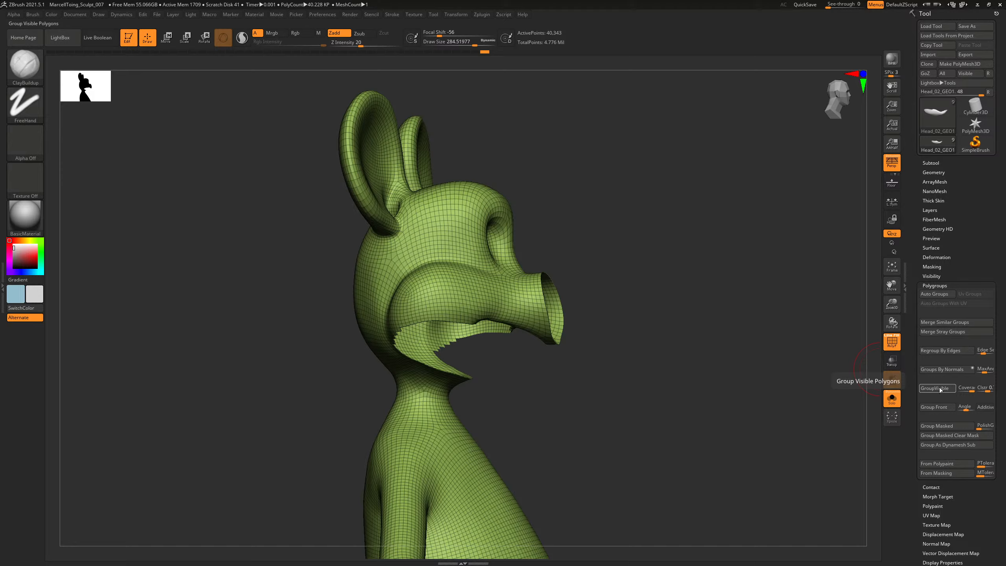
Isolate the snout and nose with a thin strip at the snout's base, and hide the ragged polygons along that base.
{"action": "mouse_move", "coordinate": [725, 313]}
{"action": "left_mouse_down"}
{"action": "mouse_move", "coordinate": [685, 315]}
{"action": "mouse_move", "coordinate": [737, 311]}
{"action": "mouse_move", "coordinate": [589, 310]}
{"action": "mouse_move", "coordinate": [645, 247]}
{"action": "left_mouse_up"}
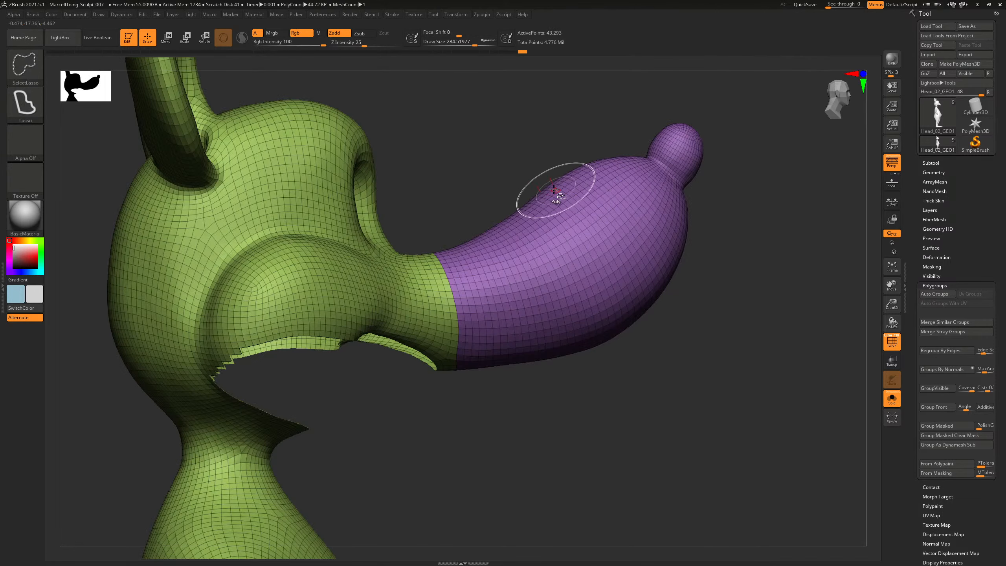
{"action": "mouse_move", "coordinate": [594, 389]}
{"action": "left_mouse_down"}
{"action": "mouse_move", "coordinate": [601, 406]}
{"action": "mouse_move", "coordinate": [594, 401]}
{"action": "left_mouse_up"}
{"action": "key", "text": "ctrl+shift"}
{"action": "mouse_move", "coordinate": [751, 295]}
{"action": "left_mouse_down", "text": "ctrl+shift"}
{"action": "mouse_move", "coordinate": [651, 136]}
{"action": "mouse_move", "coordinate": [468, 170]}
{"action": "mouse_move", "coordinate": [379, 224]}
{"action": "mouse_move", "coordinate": [352, 262]}
{"action": "mouse_move", "coordinate": [358, 382]}
{"action": "left_mouse_up", "text": "ctrl+shift"}
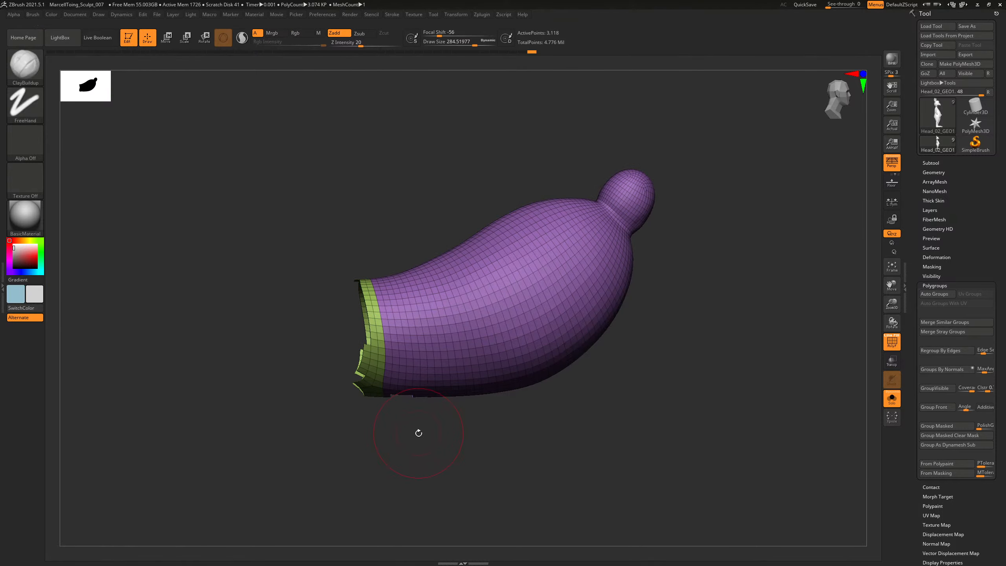
{"action": "left_click_drag", "start_coordinate": [320, 304], "coordinate": [319, 286]}
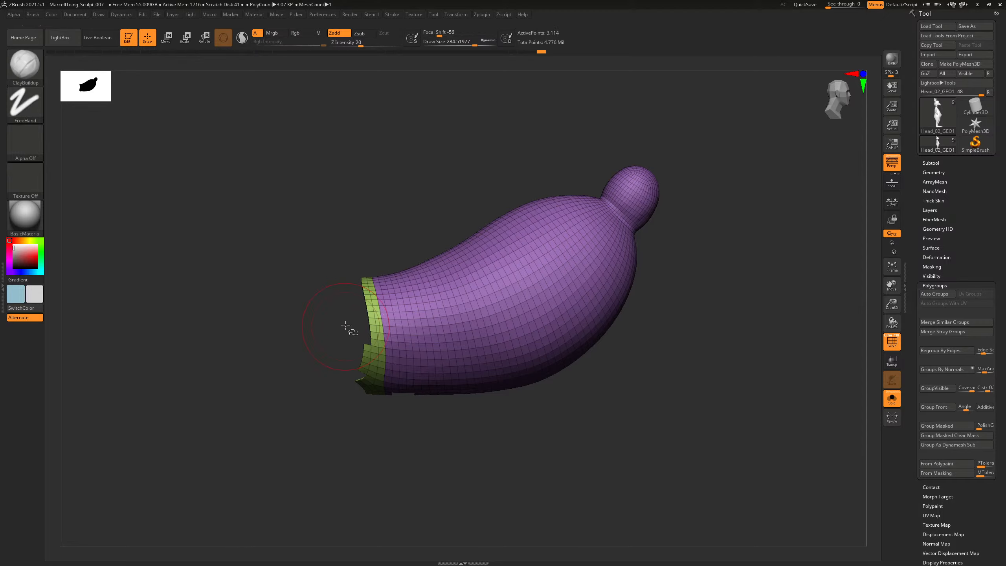
{"action": "left_click_drag", "start_coordinate": [360, 374], "coordinate": [349, 414], "text": "ctrl+alt+shift"}
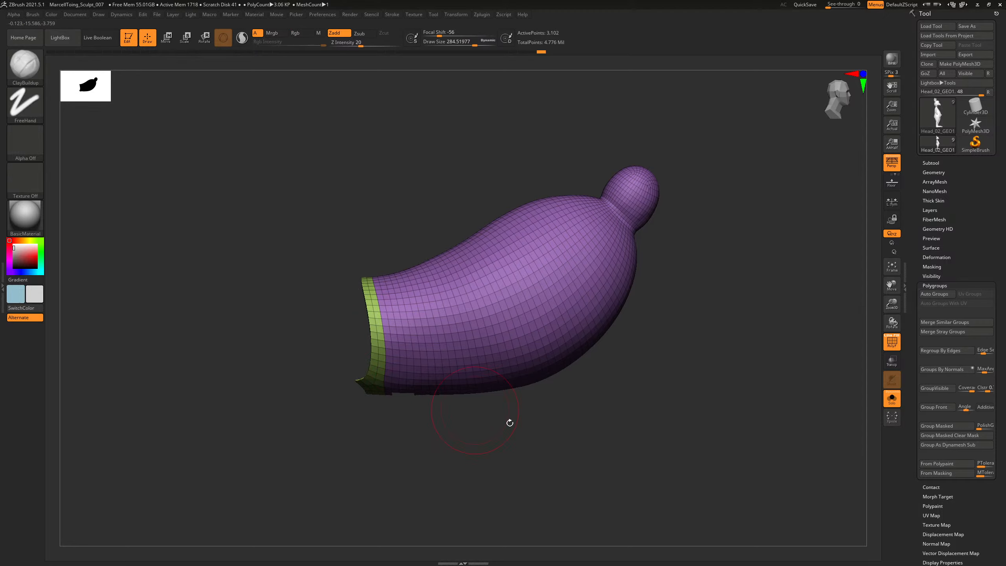
Remove the stray polygons under the snout from the selection and group the isolated snout and nose into one polygroup.
{"action": "mouse_move", "coordinate": [510, 422]}
{"action": "left_mouse_down"}
{"action": "mouse_move", "coordinate": [543, 359]}
{"action": "mouse_move", "coordinate": [572, 359]}
{"action": "mouse_move", "coordinate": [626, 270]}
{"action": "mouse_move", "coordinate": [636, 278]}
{"action": "mouse_move", "coordinate": [602, 229]}
{"action": "mouse_move", "coordinate": [590, 348]}
{"action": "left_mouse_up"}
{"action": "left_click", "coordinate": [641, 224], "text": "ctrl+shift"}
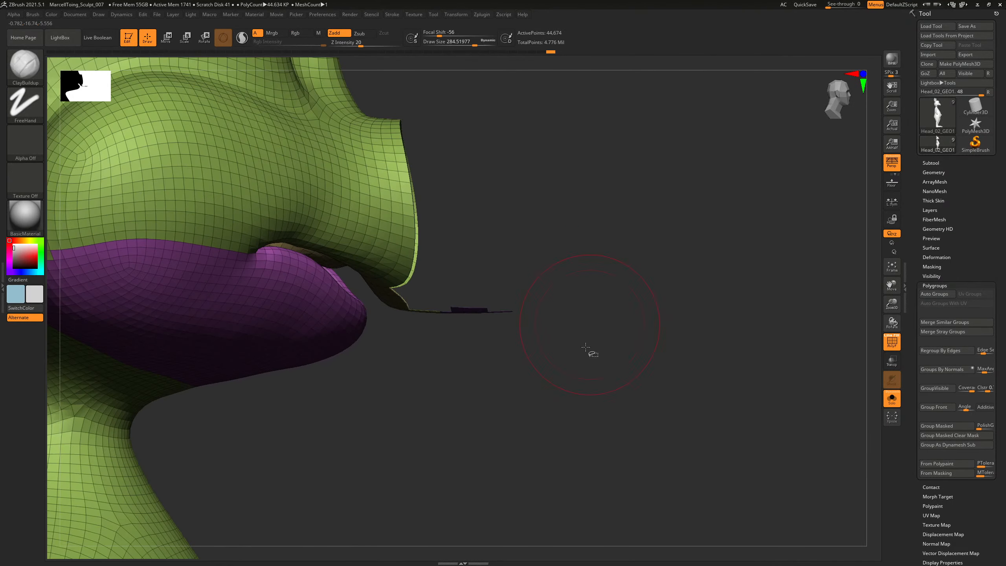
{"action": "left_click_drag", "start_coordinate": [590, 385], "coordinate": [503, 265], "text": "ctrl+alt+shift"}
{"action": "left_click_drag", "start_coordinate": [412, 316], "coordinate": [425, 329], "text": "ctrl+alt+shift"}
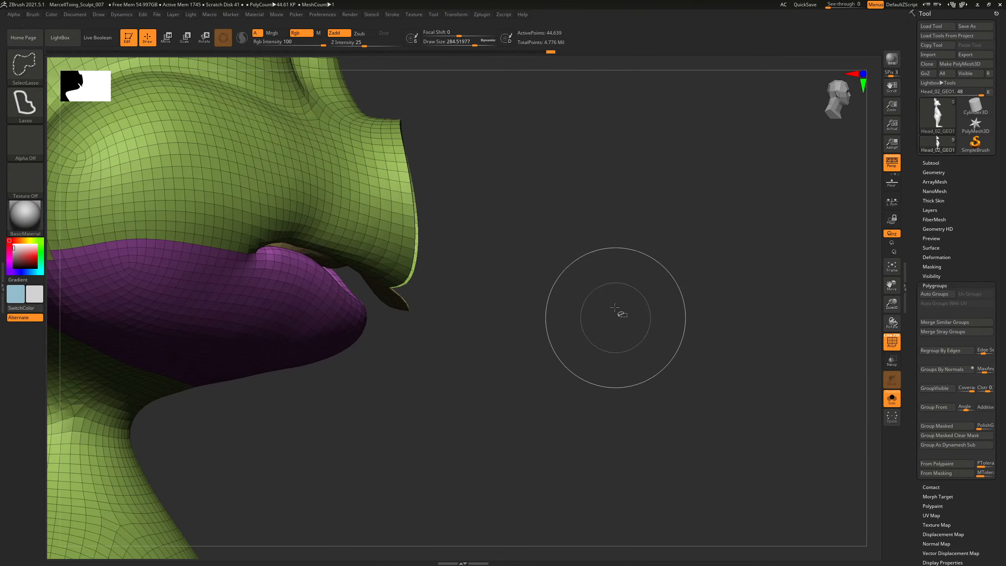
{"action": "left_click_drag", "start_coordinate": [621, 313], "coordinate": [655, 344], "text": "ctrl+shift"}
{"action": "left_click_drag", "start_coordinate": [734, 397], "coordinate": [764, 321], "text": "alt"}
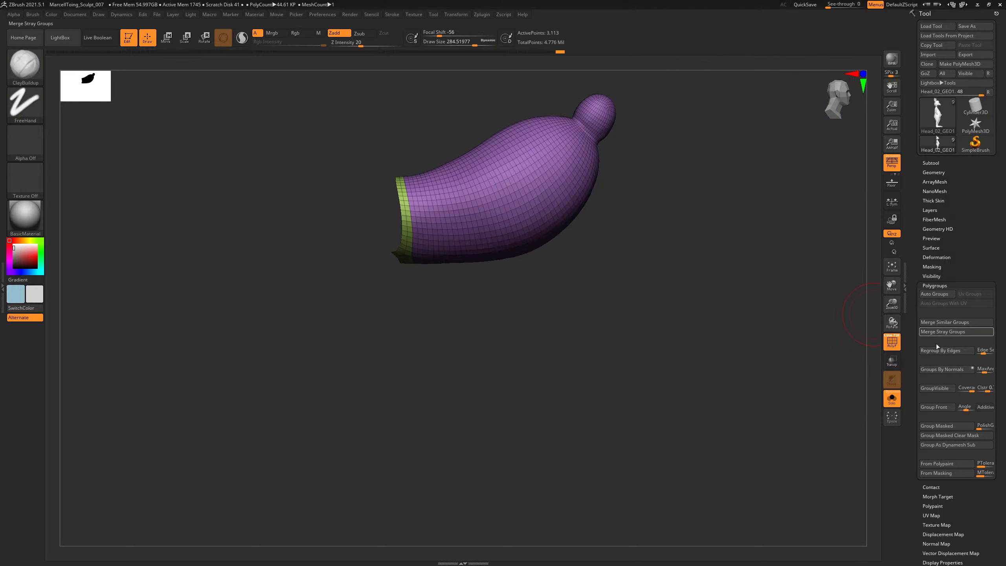
{"action": "left_click", "coordinate": [945, 388]}
Hide the round nose tip and the leftover edge loops where it meets the snout.
{"action": "left_click_drag", "start_coordinate": [689, 268], "coordinate": [543, 416], "text": "alt"}
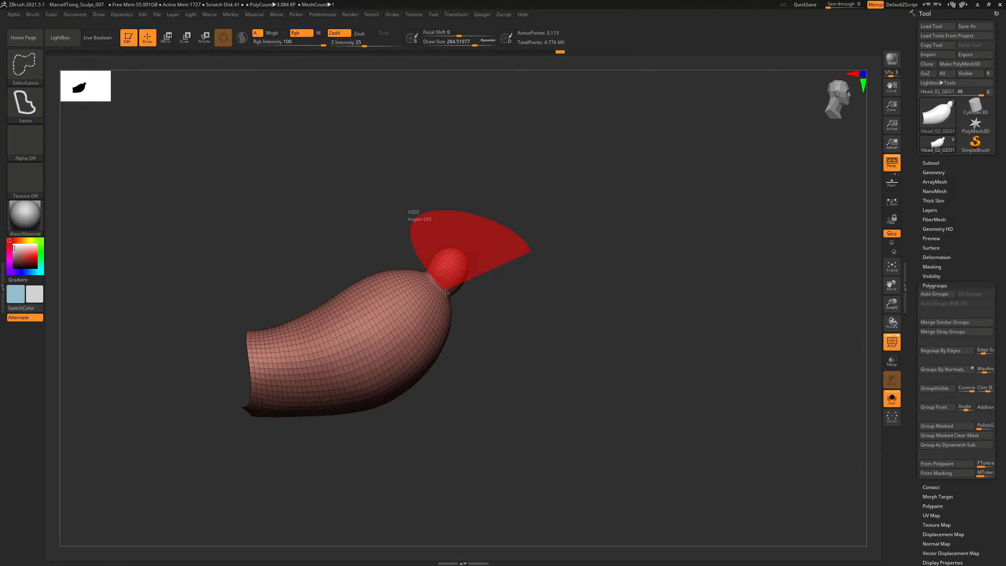
{"action": "left_click_drag", "start_coordinate": [445, 293], "coordinate": [506, 301], "text": "ctrl+alt+shift"}
{"action": "key", "text": "f"}
{"action": "left_click_drag", "start_coordinate": [692, 213], "coordinate": [668, 211]}
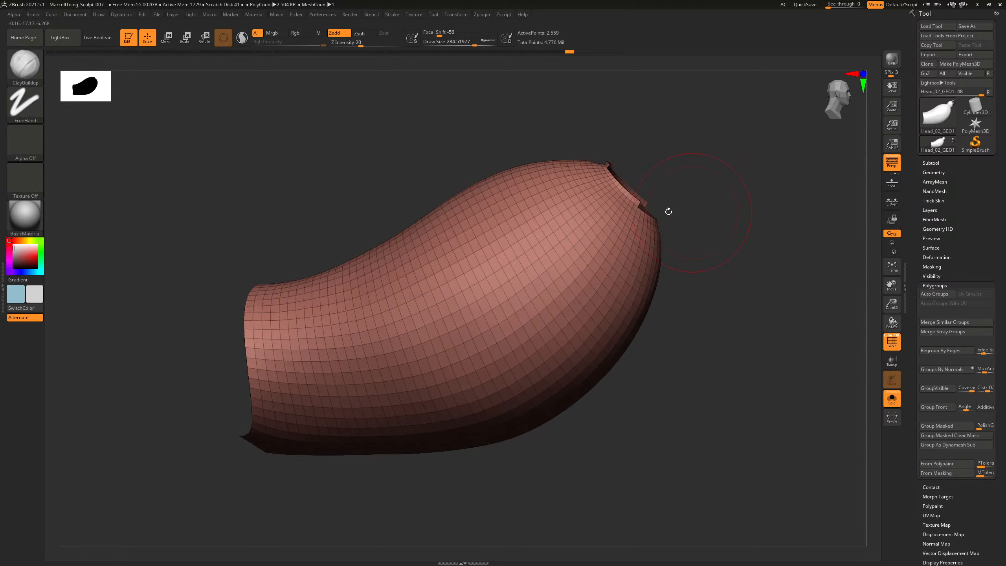
{"action": "key", "text": "ctrl+shift"}
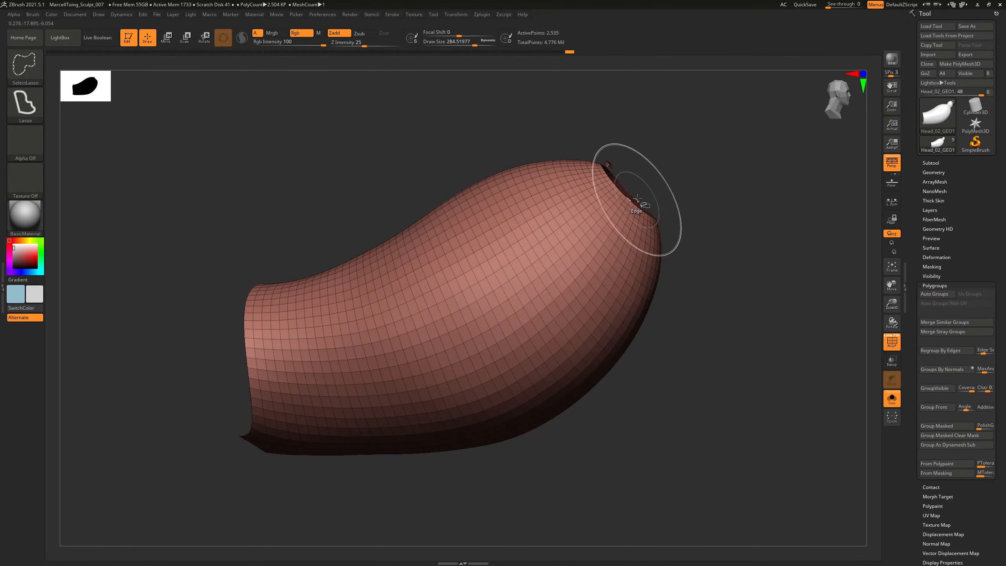
{"action": "mouse_move", "coordinate": [642, 178]}
{"action": "left_mouse_down"}
{"action": "mouse_move", "coordinate": [678, 180]}
{"action": "mouse_move", "coordinate": [822, 281]}
{"action": "mouse_move", "coordinate": [805, 341]}
{"action": "mouse_move", "coordinate": [721, 294]}
{"action": "left_mouse_up"}
Group the visible snout into a polygroup separate from the nose, show the full model and turn off the polygroup wireframe.
{"action": "key", "text": "ctrl+shift"}
{"action": "left_click", "coordinate": [941, 391]}
{"action": "left_click", "coordinate": [721, 294], "text": "ctrl+shift"}
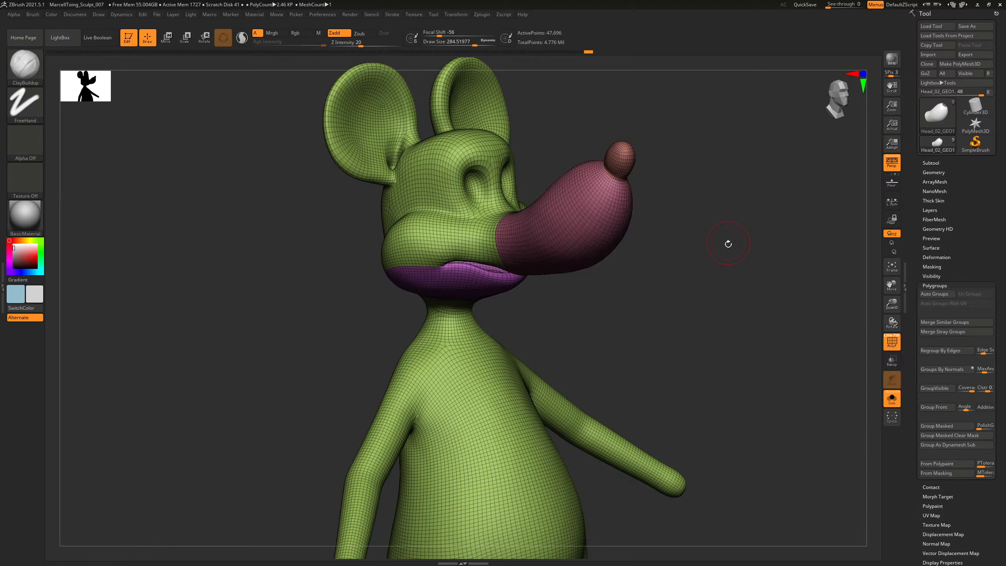
{"action": "mouse_move", "coordinate": [728, 244]}
{"action": "left_mouse_down"}
{"action": "mouse_move", "coordinate": [777, 267]}
{"action": "mouse_move", "coordinate": [664, 263]}
{"action": "mouse_move", "coordinate": [751, 214]}
{"action": "mouse_move", "coordinate": [638, 268]}
{"action": "mouse_move", "coordinate": [744, 301]}
{"action": "mouse_move", "coordinate": [773, 294]}
{"action": "left_mouse_up"}
{"action": "key", "text": "shift+f"}
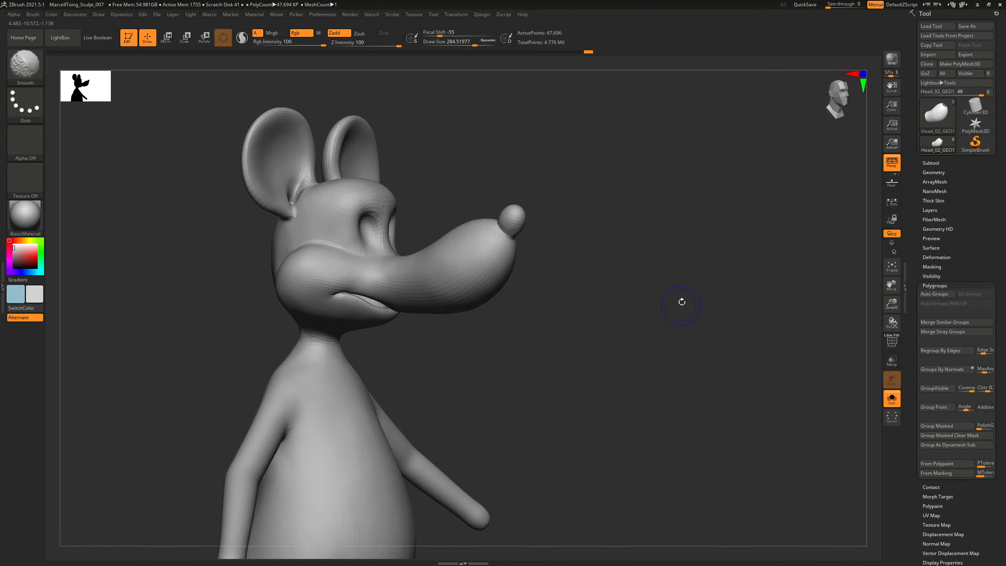
Subdivide the Head_02_GEO1 mesh twice and check the smoothed head with and without its polygroup wireframe.
{"action": "mouse_move", "coordinate": [681, 302]}
{"action": "left_mouse_down"}
{"action": "mouse_move", "coordinate": [641, 313]}
{"action": "mouse_move", "coordinate": [760, 358]}
{"action": "mouse_move", "coordinate": [725, 335]}
{"action": "mouse_move", "coordinate": [742, 329]}
{"action": "left_mouse_up"}
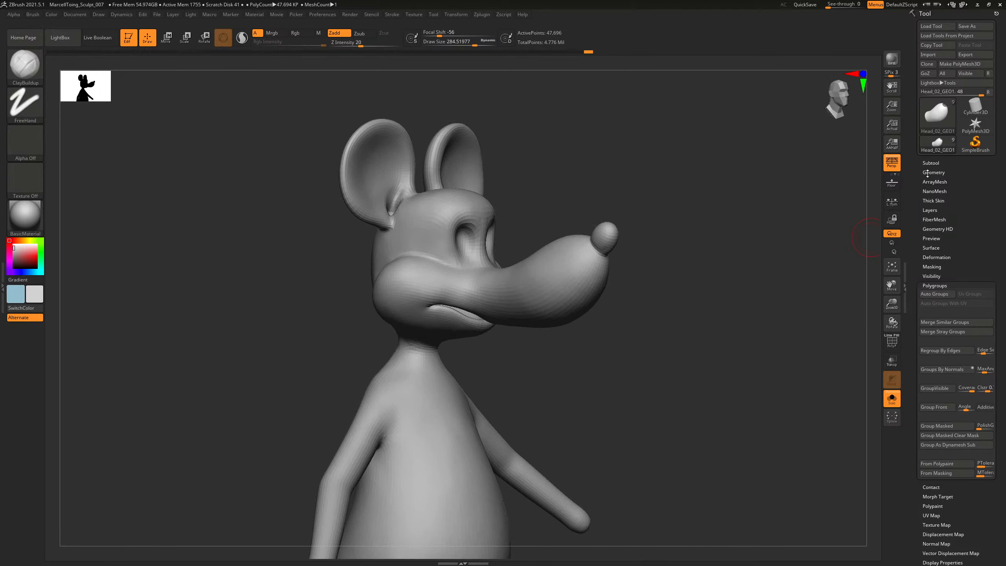
{"action": "left_click", "coordinate": [931, 163]}
{"action": "left_click_drag", "start_coordinate": [678, 289], "coordinate": [700, 287], "text": "alt"}
{"action": "key", "text": "shift+f"}
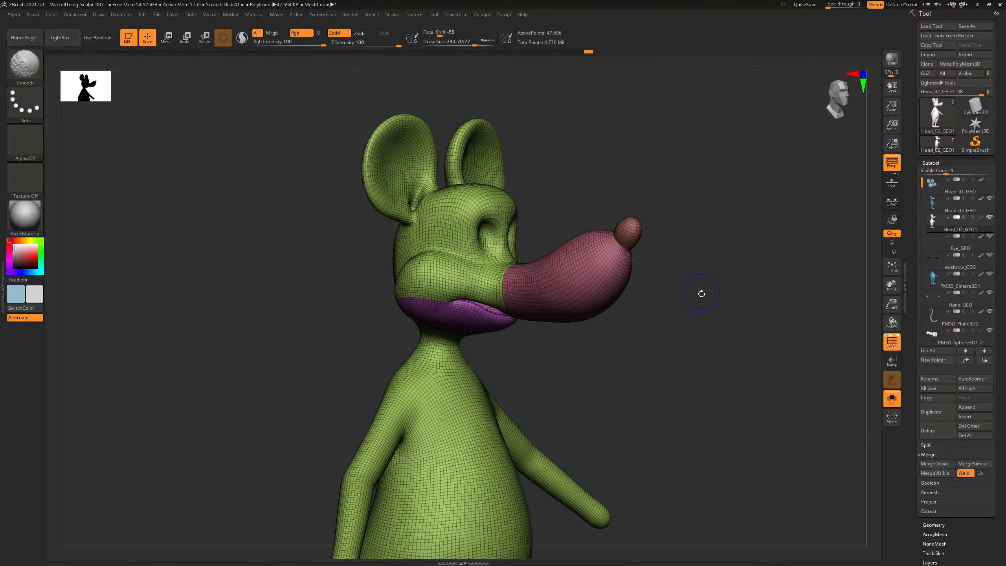
{"action": "key", "text": "shift+f"}
{"action": "key", "text": "ctrl+d"}
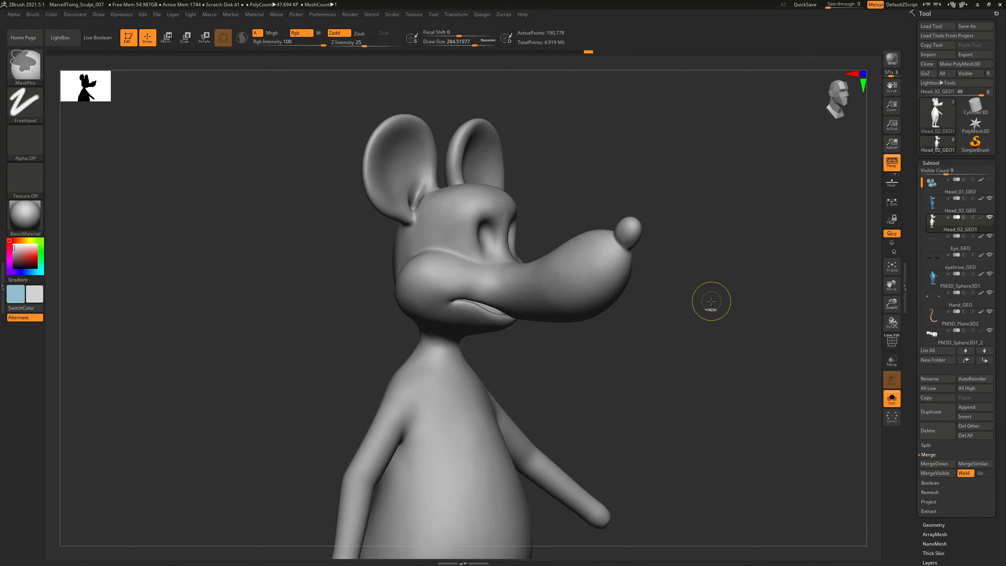
{"action": "key", "text": "ctrl+d"}
{"action": "mouse_move", "coordinate": [696, 316]}
{"action": "left_mouse_down"}
{"action": "mouse_move", "coordinate": [727, 313]}
{"action": "mouse_move", "coordinate": [712, 316]}
{"action": "left_mouse_up"}
{"action": "mouse_move", "coordinate": [712, 315]}
{"action": "left_mouse_down", "text": "alt"}
{"action": "mouse_move", "coordinate": [716, 339]}
{"action": "mouse_move", "coordinate": [808, 271]}
{"action": "left_mouse_up", "text": "alt"}
{"action": "key", "text": "shift+f"}
{"action": "key", "text": "shift+f"}
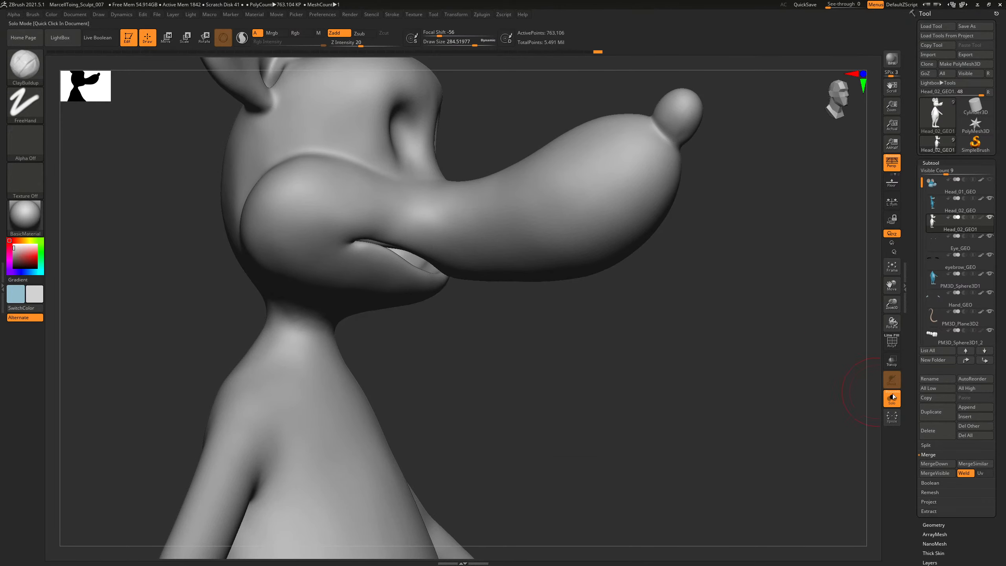
{"action": "mouse_move", "coordinate": [770, 361]}
{"action": "left_mouse_down", "text": "alt"}
{"action": "mouse_move", "coordinate": [730, 327]}
{"action": "mouse_move", "coordinate": [761, 309]}
{"action": "mouse_move", "coordinate": [736, 359]}
{"action": "mouse_move", "coordinate": [746, 365]}
{"action": "left_mouse_up", "text": "alt"}
{"action": "key", "text": "shift+f"}
{"action": "key", "text": "shift+f"}
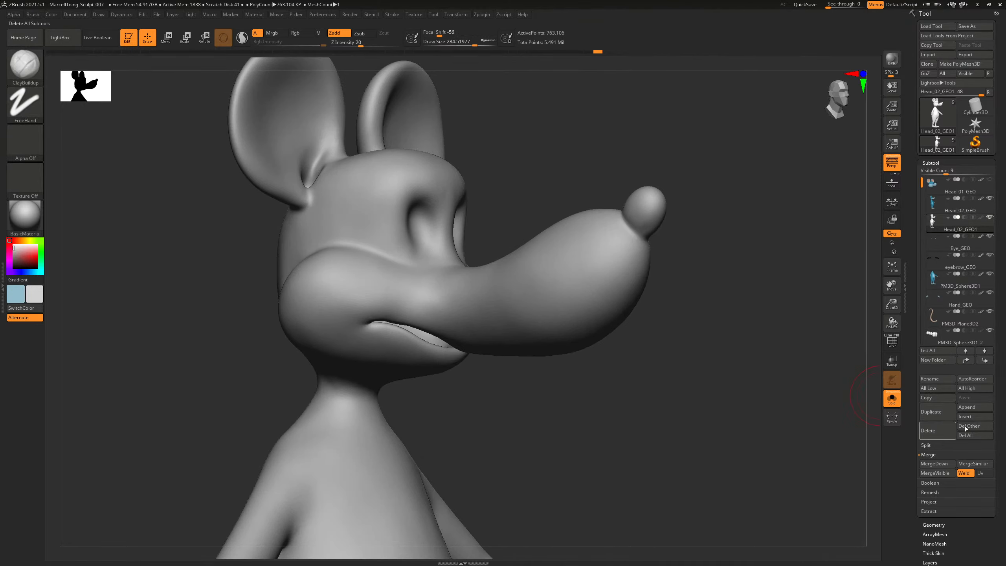
Turn off Solo and hide the eyes, eyebrows, hands, tail and other extra subtools, leaving Head_02_GEO and Head_02_GEO1 visible.
{"action": "left_click", "coordinate": [932, 224]}
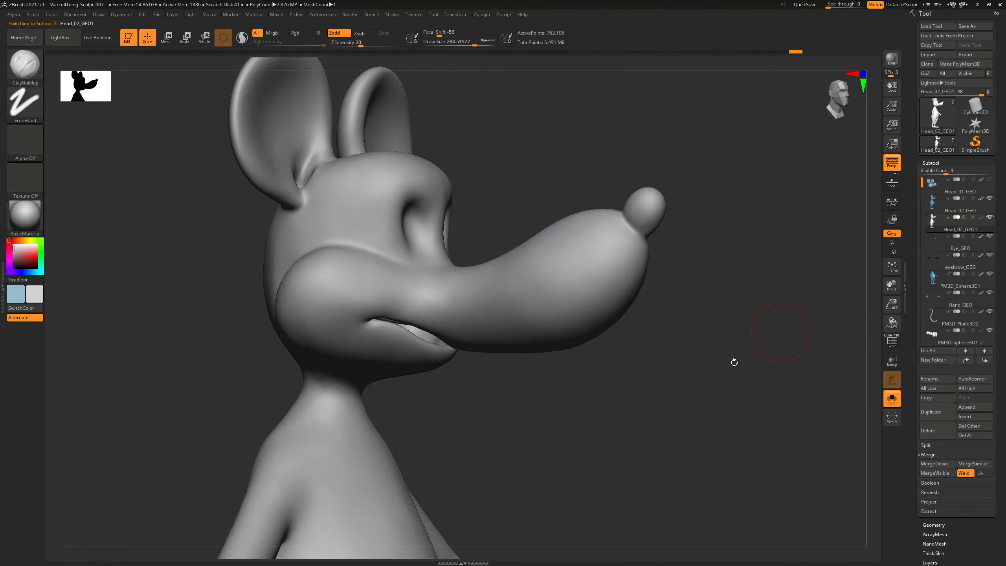
{"action": "left_click_drag", "start_coordinate": [732, 360], "coordinate": [712, 357]}
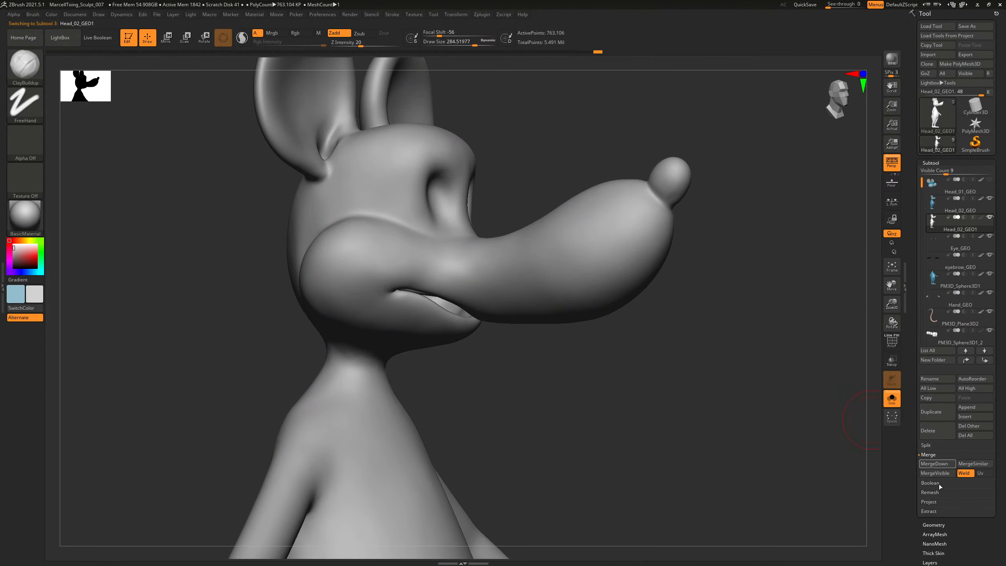
{"action": "left_click", "coordinate": [894, 398]}
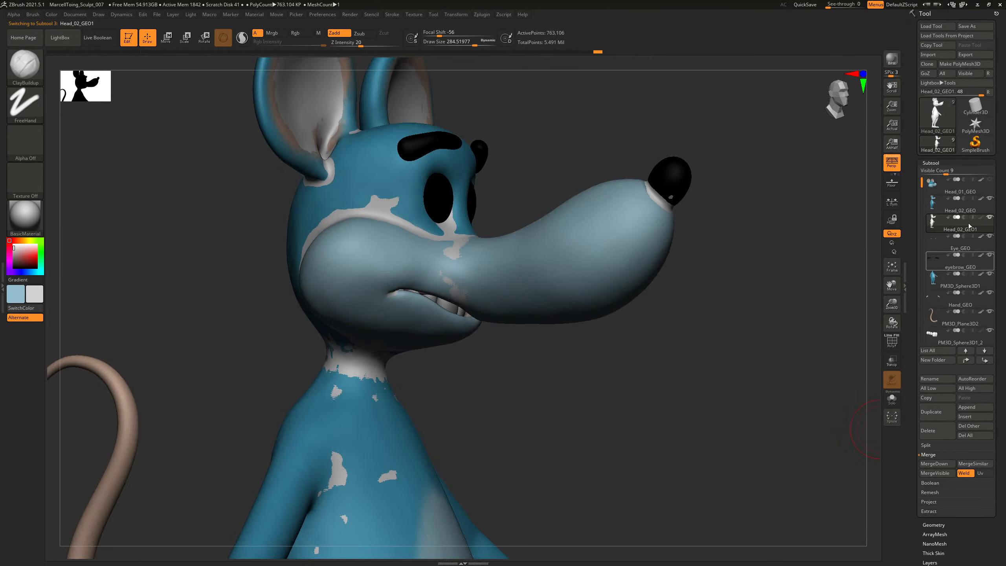
{"action": "left_click", "coordinate": [993, 237]}
{"action": "left_click", "coordinate": [990, 255]}
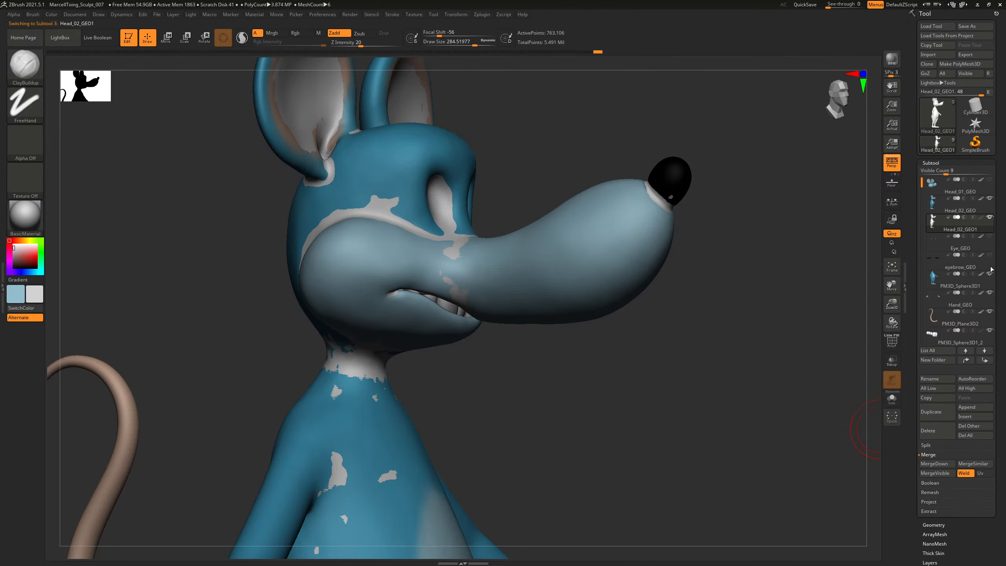
{"action": "left_click", "coordinate": [990, 274]}
{"action": "left_click_drag", "start_coordinate": [808, 318], "coordinate": [852, 308]}
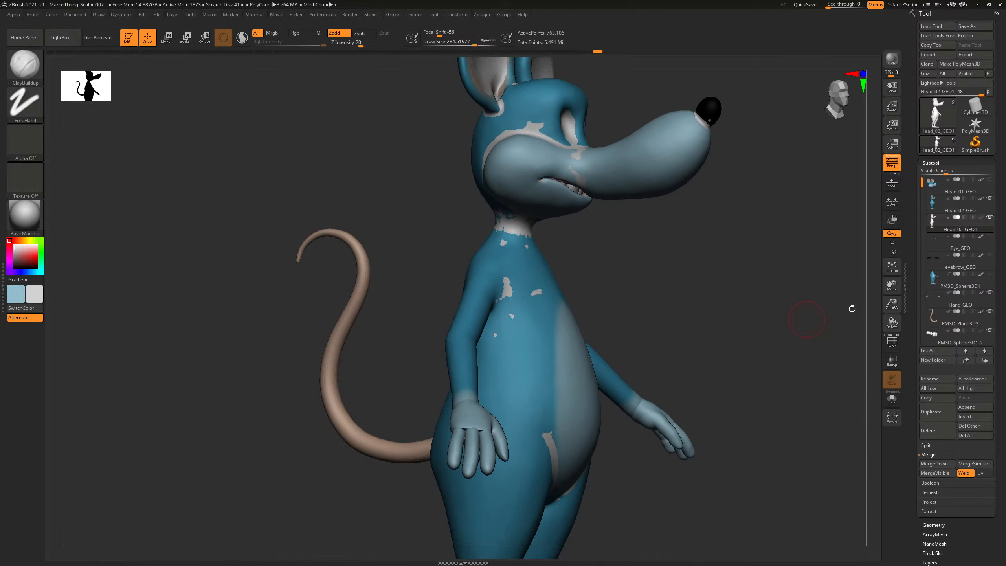
{"action": "left_click", "coordinate": [990, 293]}
{"action": "left_click", "coordinate": [989, 312]}
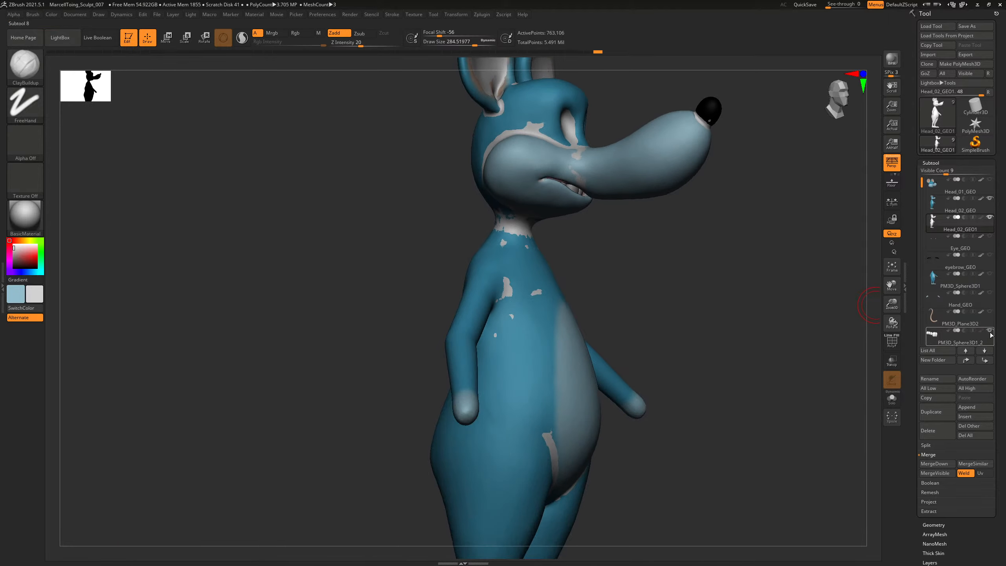
{"action": "left_click", "coordinate": [990, 332]}
{"action": "left_click_drag", "start_coordinate": [653, 400], "coordinate": [823, 412]}
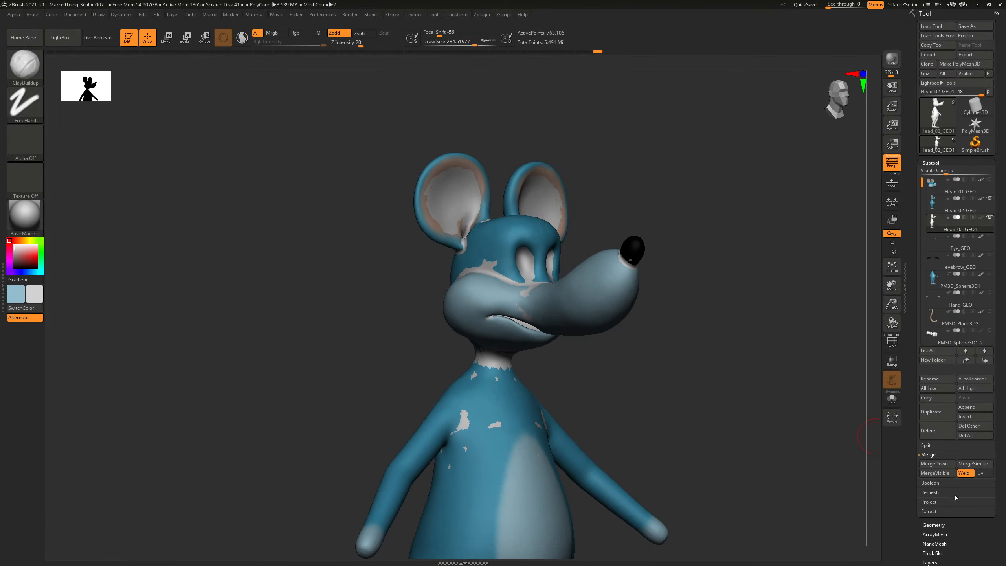
Project the geometry and polypaint of Head_02_GEO onto Head_02_GEO1, starting at its lowest subdivision level and working up to the highest.
{"action": "key", "text": "shift"}
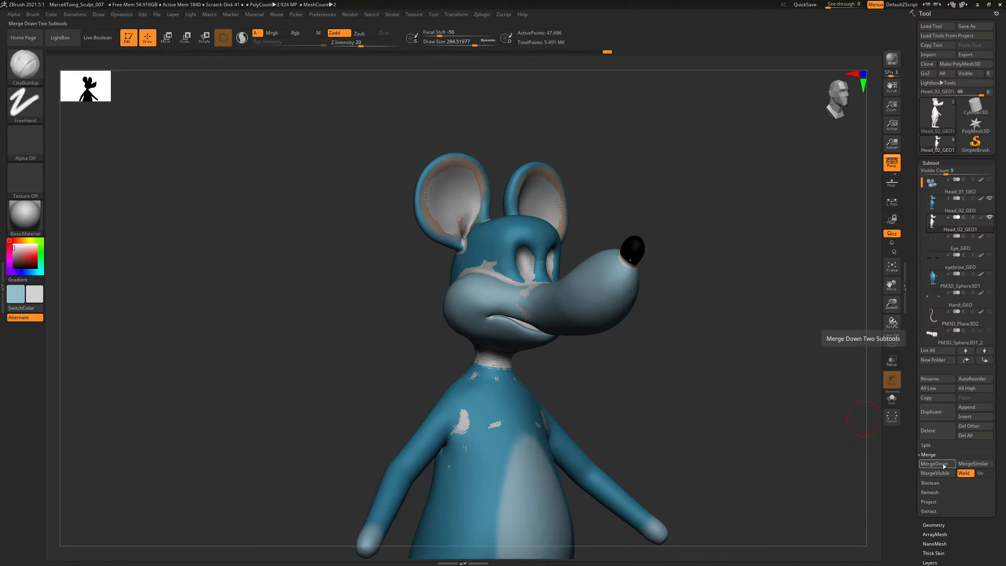
{"action": "scroll", "coordinate": [944, 484], "scroll_direction": "down", "scroll_amount": 3}
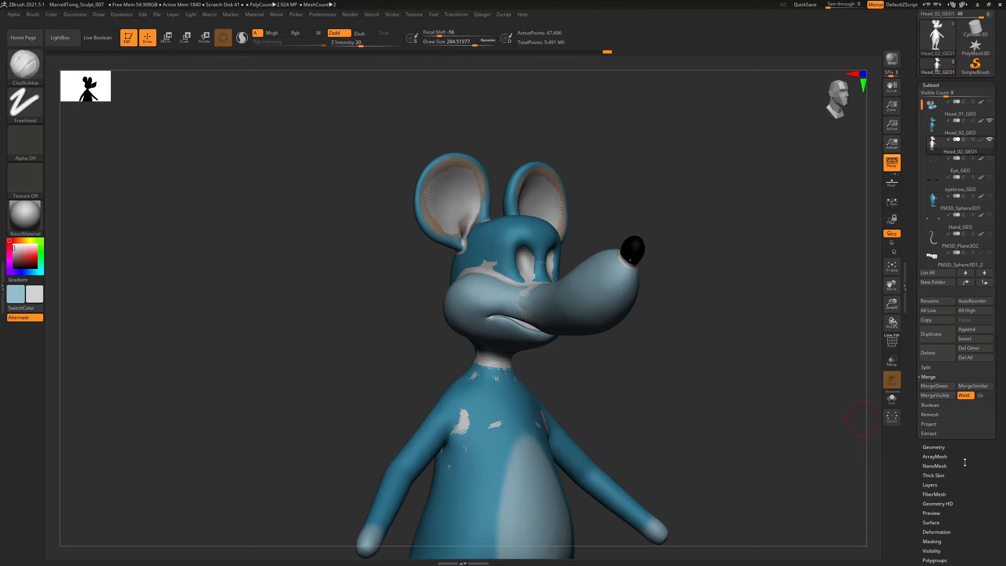
{"action": "scroll", "coordinate": [965, 462], "scroll_direction": "up", "scroll_amount": 3}
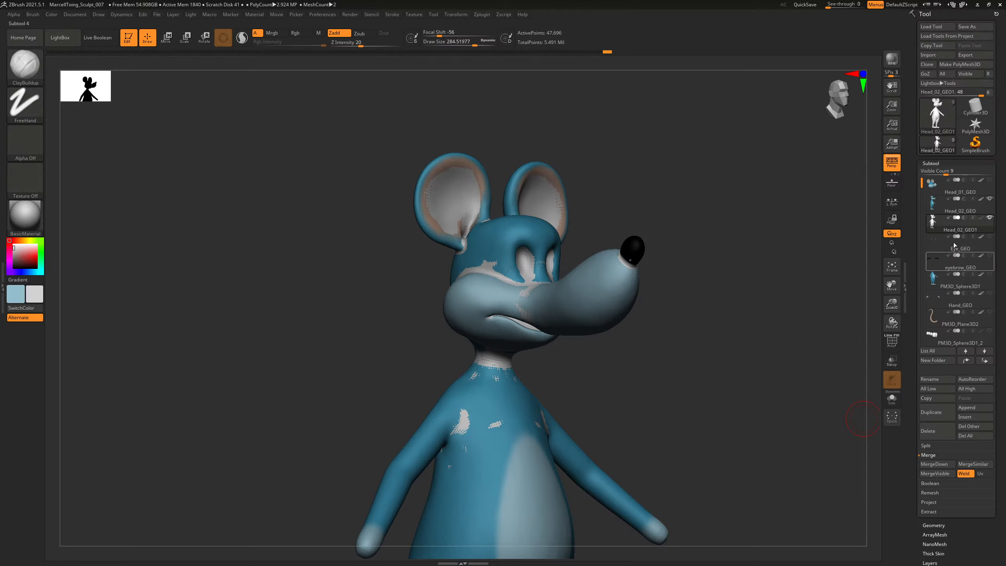
{"action": "left_click", "coordinate": [928, 502]}
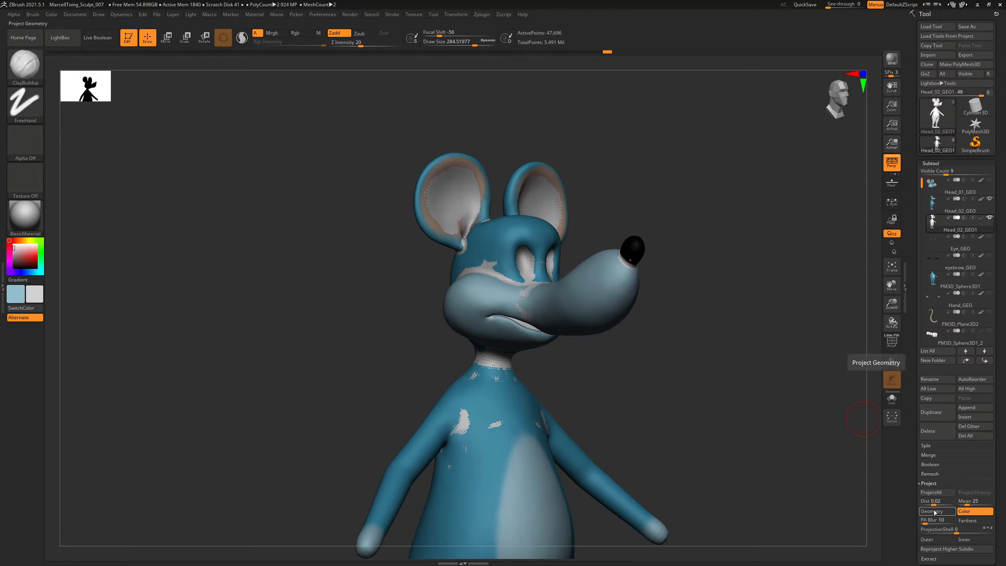
{"action": "left_click", "coordinate": [937, 492]}
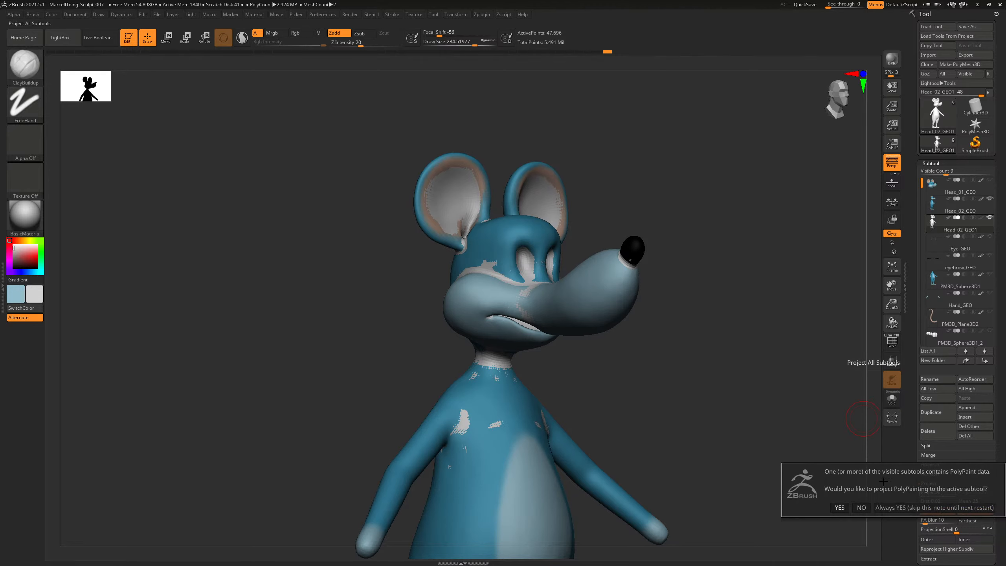
{"action": "left_click", "coordinate": [839, 507]}
{"action": "left_click_drag", "start_coordinate": [751, 362], "coordinate": [758, 358]}
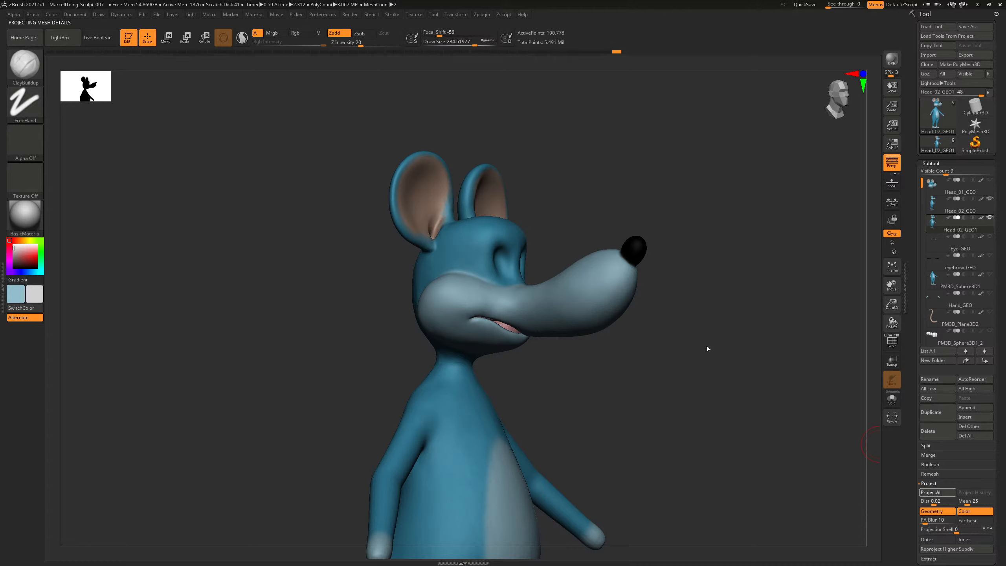
{"action": "left_click_drag", "start_coordinate": [737, 376], "coordinate": [777, 395]}
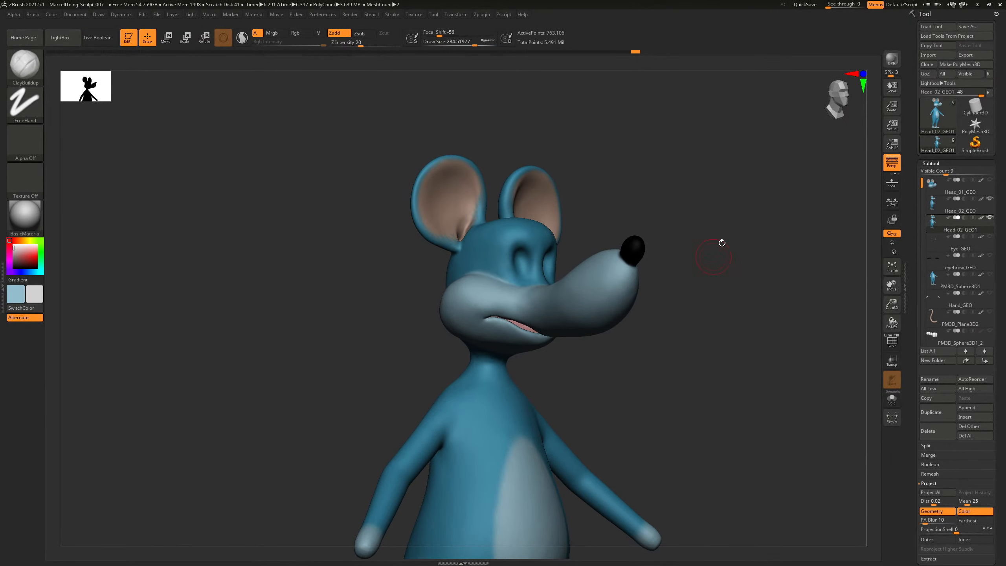
Delete the original Head_02_GEO subtool.
{"action": "left_click_drag", "start_coordinate": [721, 243], "coordinate": [820, 343]}
{"action": "left_click", "coordinate": [931, 211]}
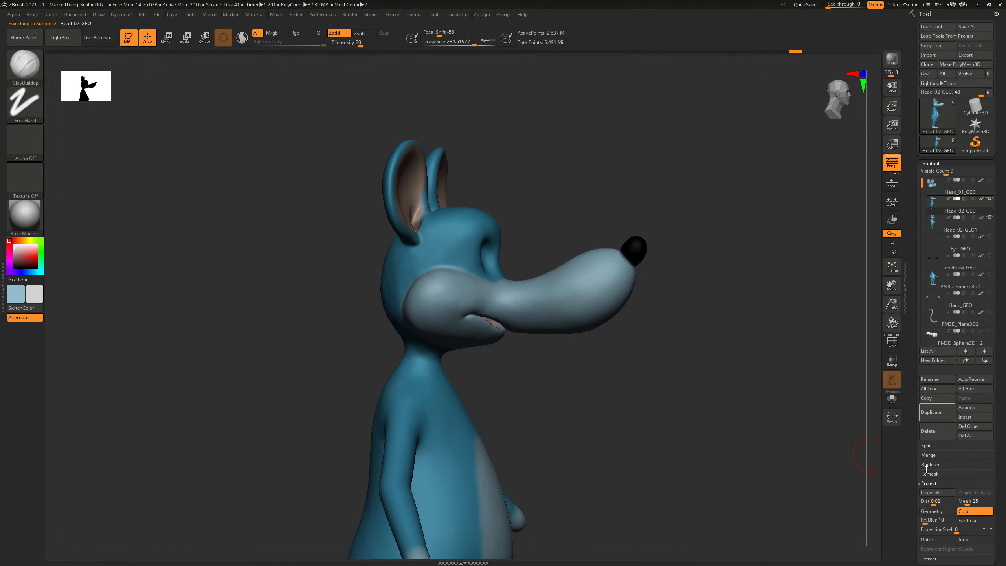
{"action": "left_click", "coordinate": [944, 432]}
{"action": "left_click", "coordinate": [864, 446]}
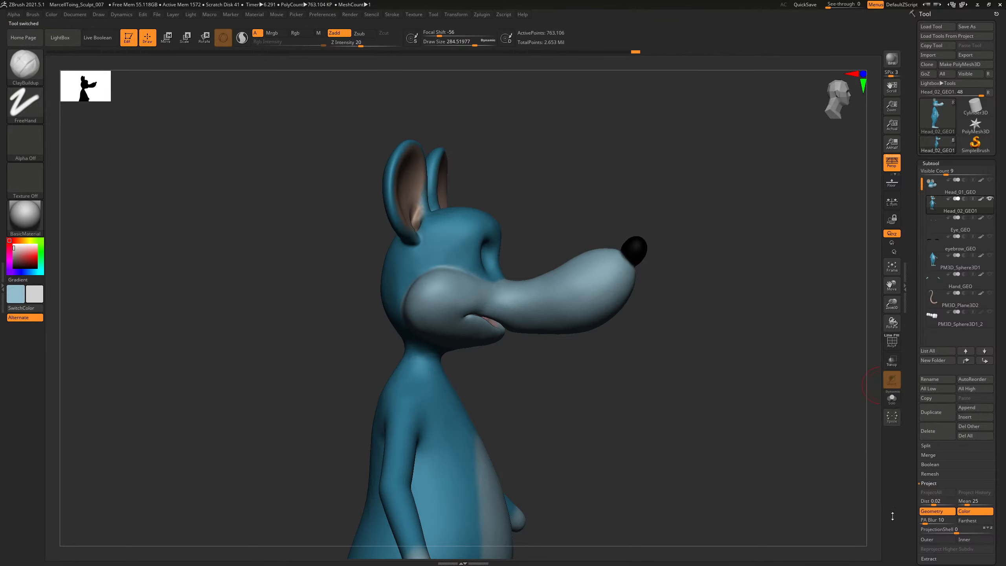
Check the polygroups on the projected mesh and lower Head_02_GEO1 to its lowest subdivision level.
{"action": "key", "text": "shift+f"}
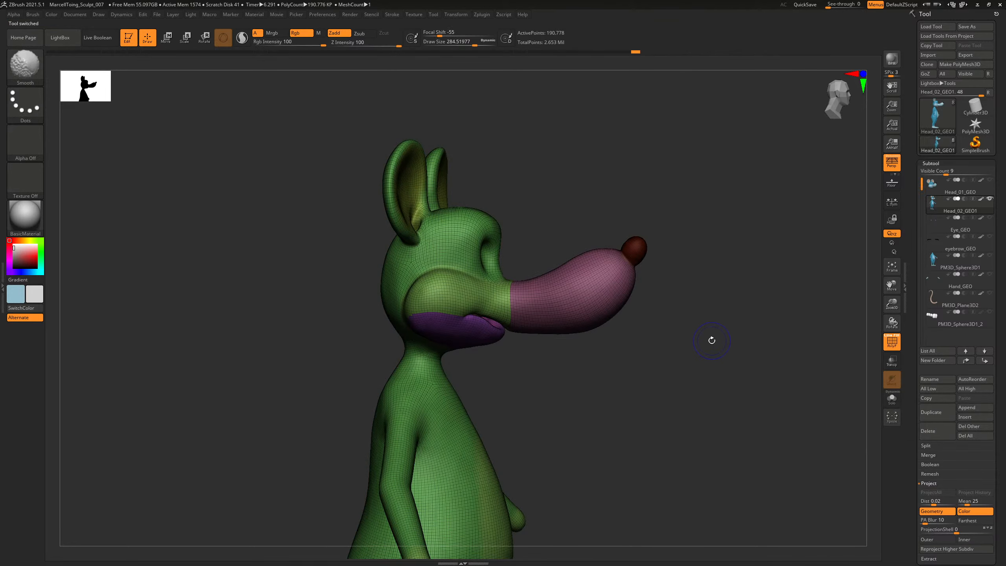
{"action": "key", "text": "shift+d"}
{"action": "mouse_move", "coordinate": [704, 390]}
{"action": "left_mouse_down", "text": "alt"}
{"action": "mouse_move", "coordinate": [757, 420]}
{"action": "mouse_move", "coordinate": [752, 427]}
{"action": "mouse_move", "coordinate": [801, 312]}
{"action": "left_mouse_up", "text": "alt"}
{"action": "key", "text": "shift+f"}
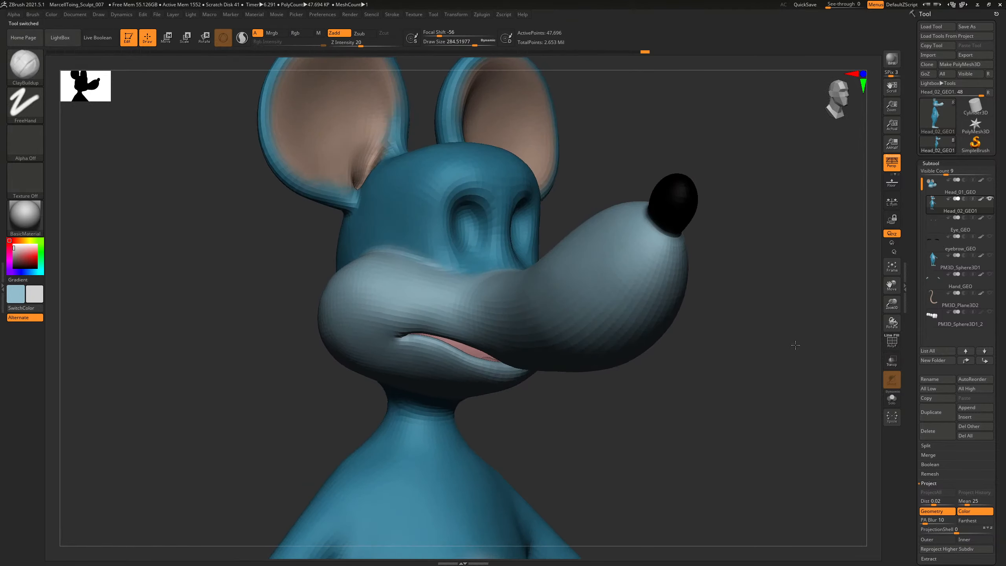
Return Head_02_GEO1 to its lowest subdivision level and choose the Move Topological brush for the mouth area.
{"action": "key", "text": "d"}
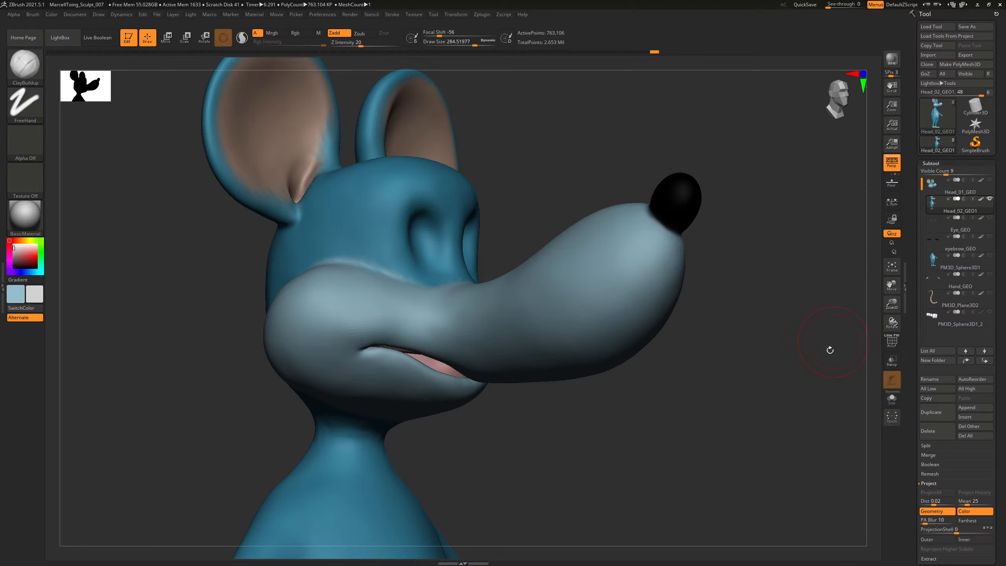
{"action": "left_click_drag", "start_coordinate": [746, 432], "coordinate": [785, 382], "text": "alt"}
{"action": "left_click_drag", "start_coordinate": [787, 440], "coordinate": [786, 476]}
{"action": "key", "text": "shift+d"}
{"action": "key", "text": "shift+d"}
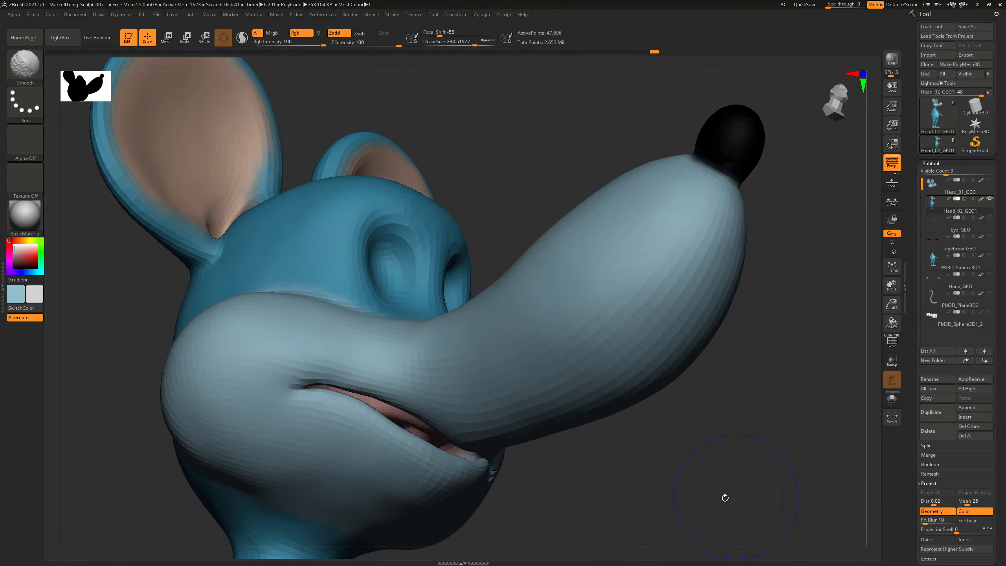
{"action": "mouse_move", "coordinate": [724, 498]}
{"action": "left_mouse_down"}
{"action": "mouse_move", "coordinate": [777, 353]}
{"action": "mouse_move", "coordinate": [731, 393]}
{"action": "left_mouse_up"}
{"action": "key", "text": "b"}
{"action": "key", "text": "m"}
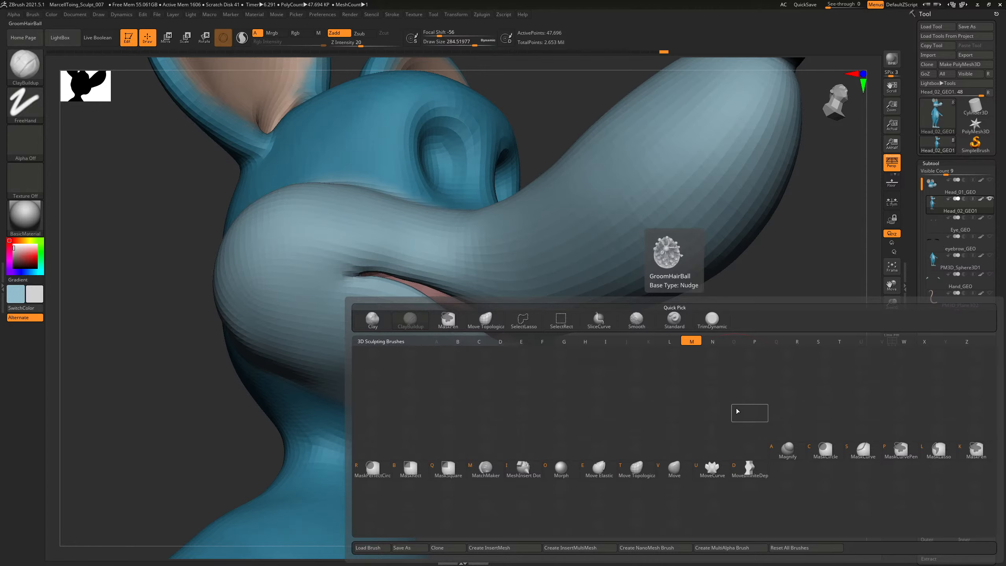
{"action": "key", "text": "t"}
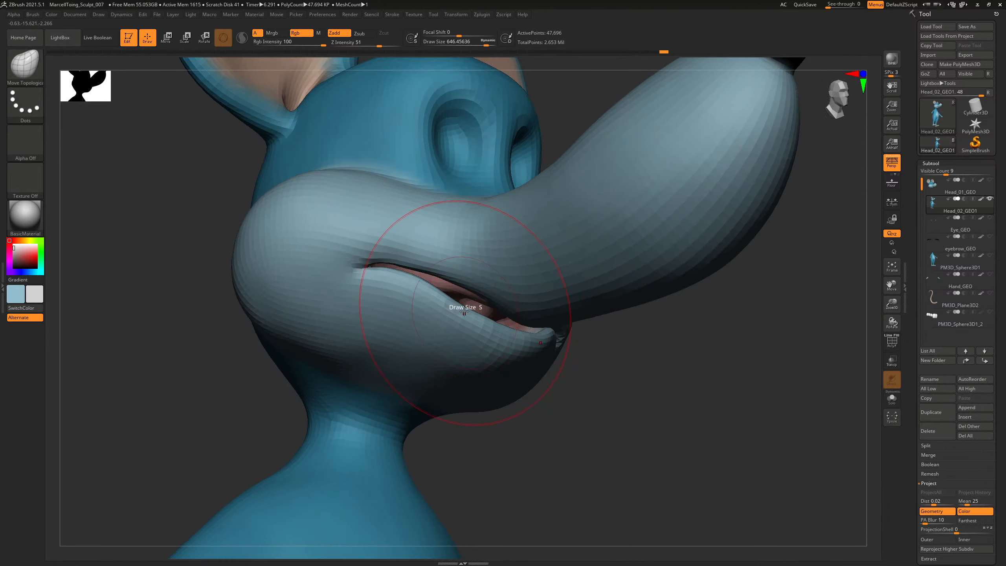
Push the lower lip up toward the upper lip, reducing the brush size to about 250 for finer control.
{"action": "key", "text": "s"}
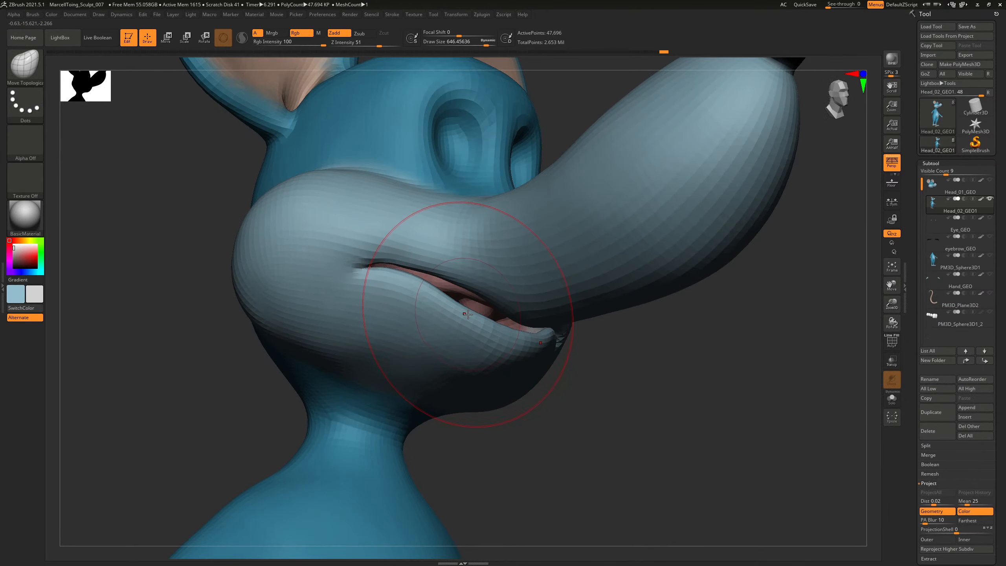
{"action": "left_click_drag", "start_coordinate": [466, 311], "coordinate": [455, 312]}
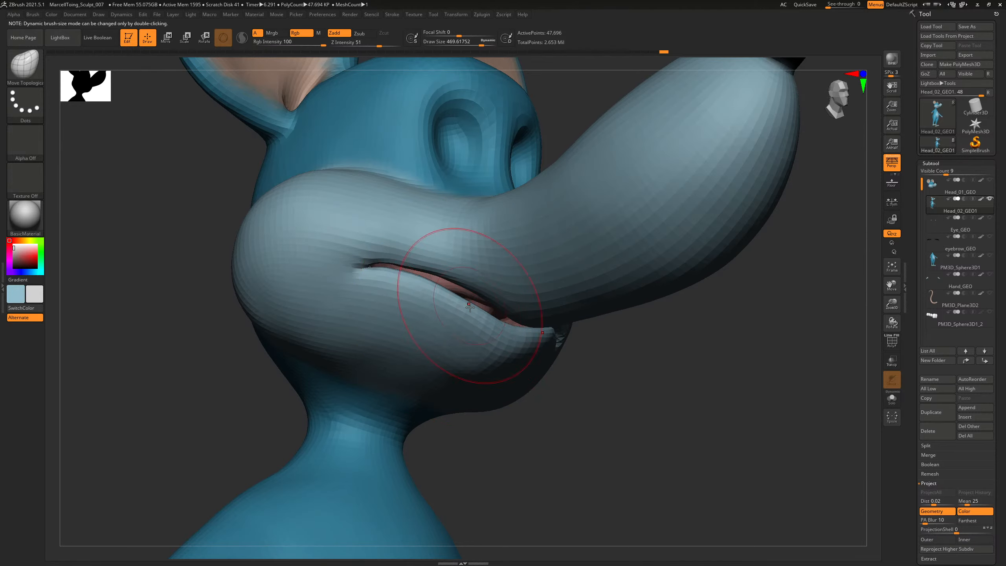
{"action": "left_click_drag", "start_coordinate": [574, 381], "coordinate": [471, 333]}
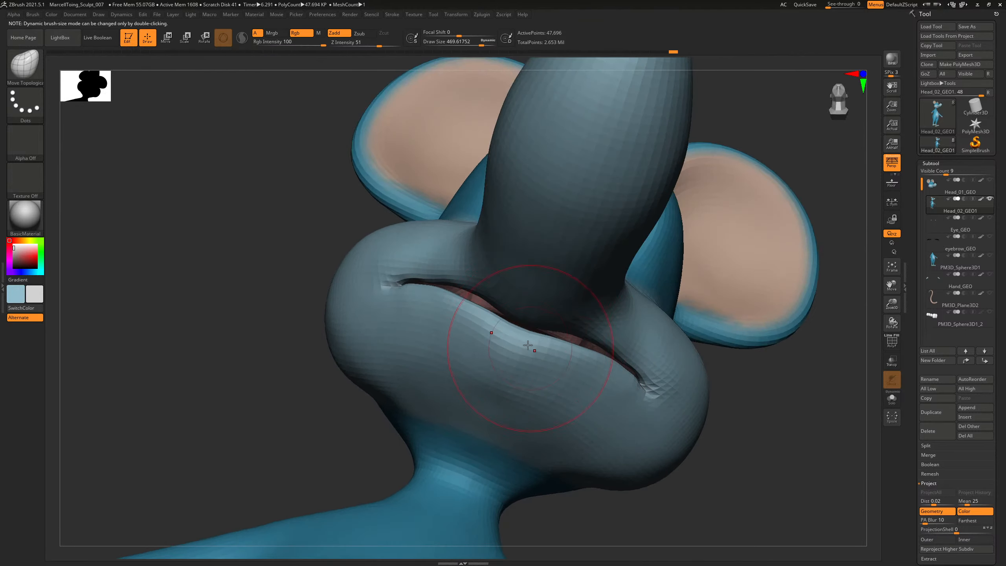
{"action": "left_click_drag", "start_coordinate": [757, 392], "coordinate": [583, 315]}
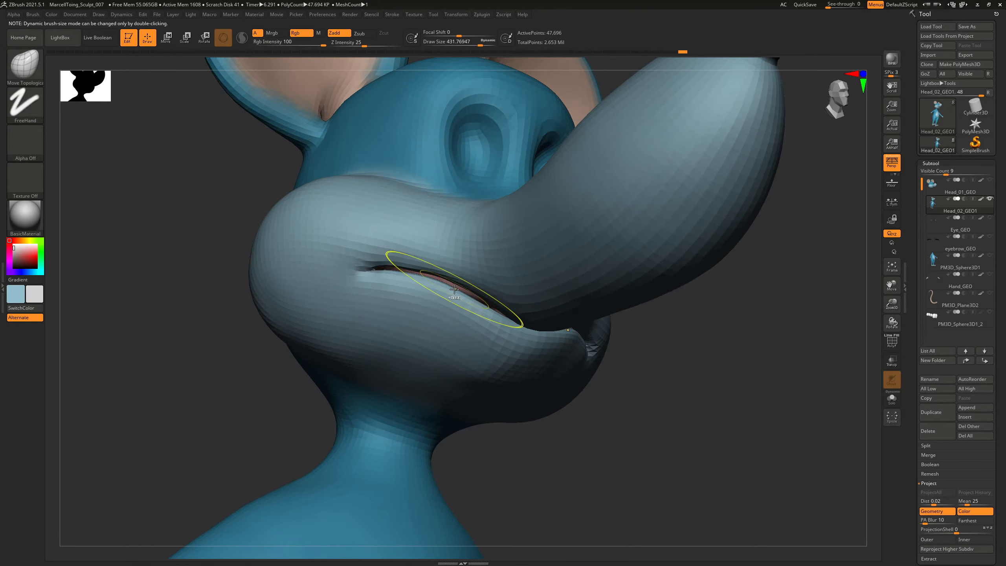
{"action": "key", "text": "ctrl+z"}
{"action": "key", "text": "s"}
{"action": "mouse_move", "coordinate": [453, 286]}
{"action": "left_mouse_down"}
{"action": "mouse_move", "coordinate": [411, 283]}
{"action": "mouse_move", "coordinate": [388, 263]}
{"action": "left_mouse_up"}
{"action": "key", "text": "s"}
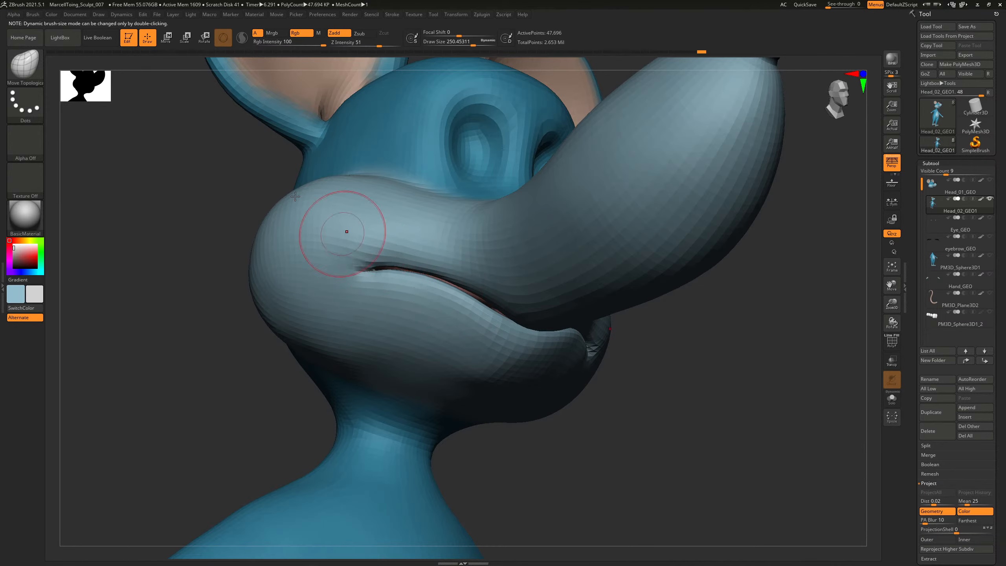
Review the brush's topological Auto Masking settings and close the remaining gap between the lips up to the mouth corner.
{"action": "left_click", "coordinate": [37, 15]}
{"action": "left_click", "coordinate": [60, 318]}
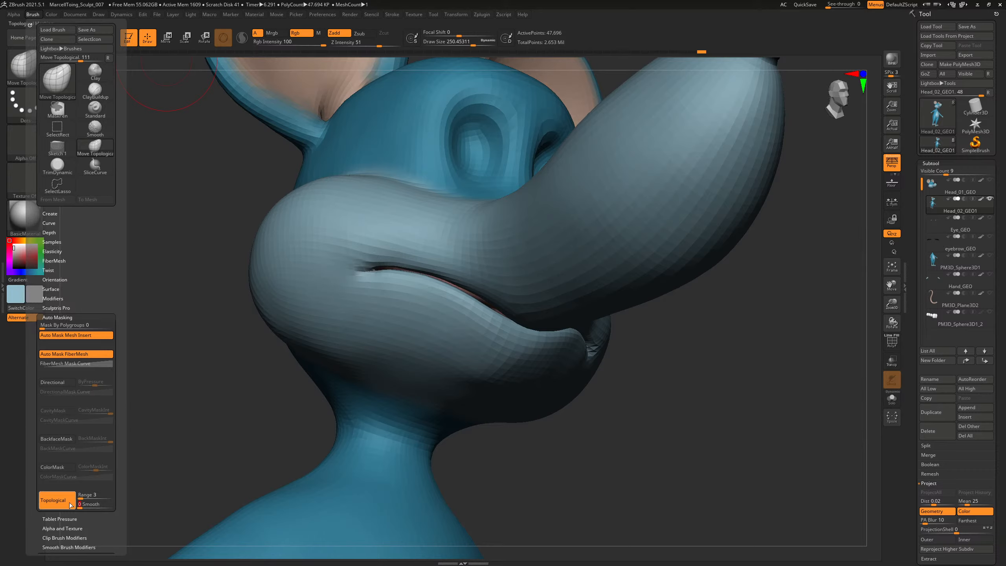
{"action": "key", "text": "]"}
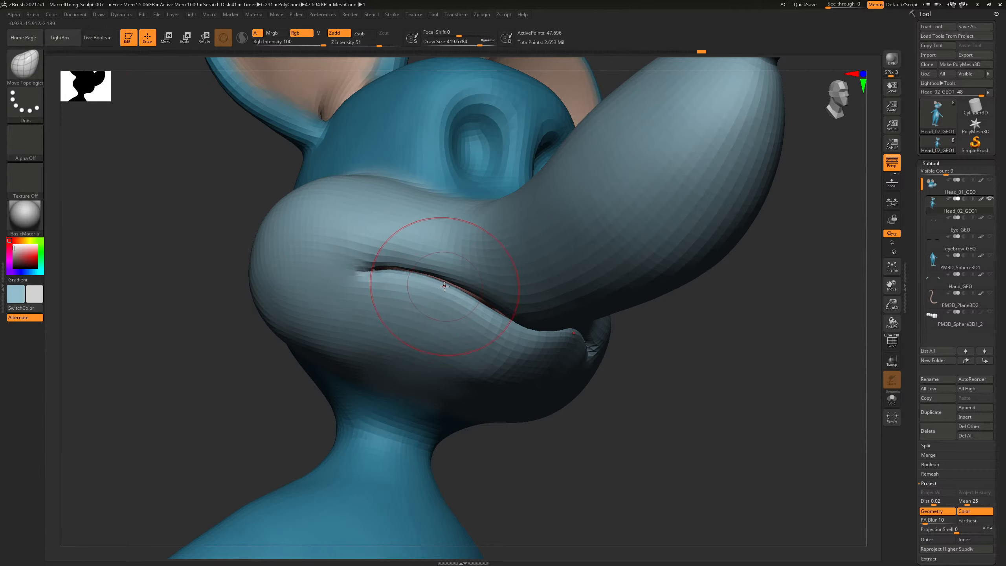
{"action": "left_click_drag", "start_coordinate": [441, 291], "coordinate": [443, 285]}
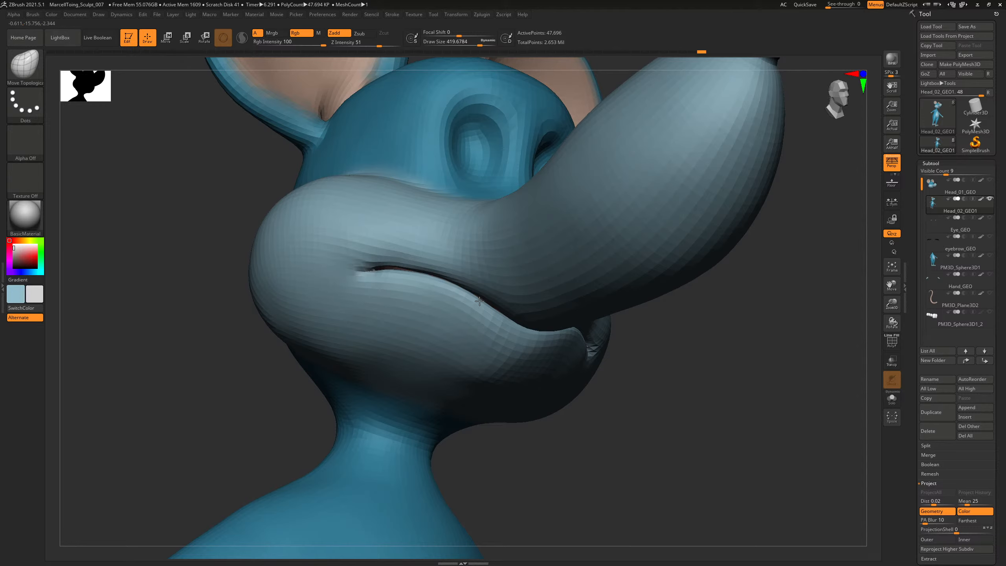
{"action": "right_click_drag", "start_coordinate": [521, 309], "coordinate": [537, 350]}
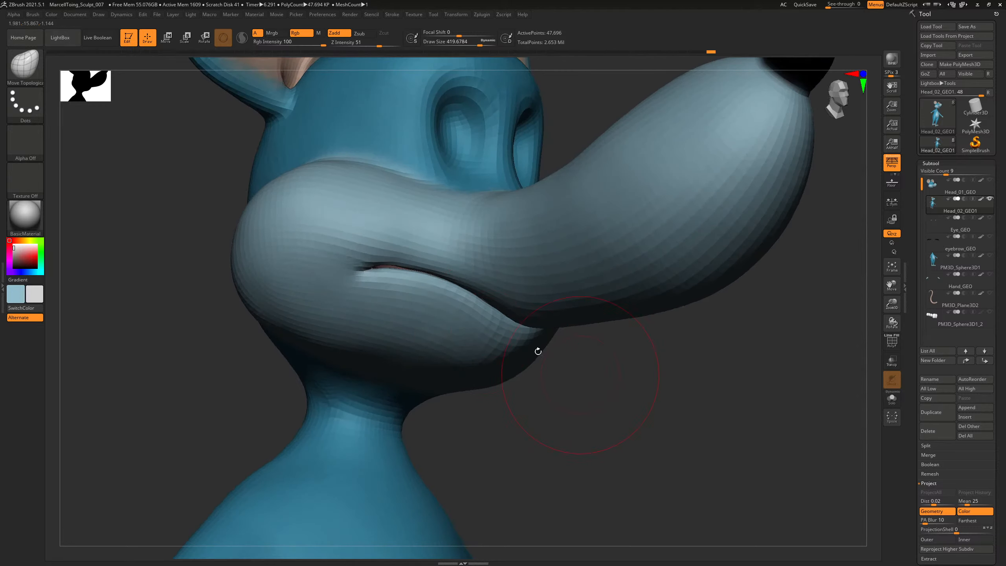
{"action": "key", "text": "s"}
{"action": "left_click_drag", "start_coordinate": [372, 276], "coordinate": [387, 270]}
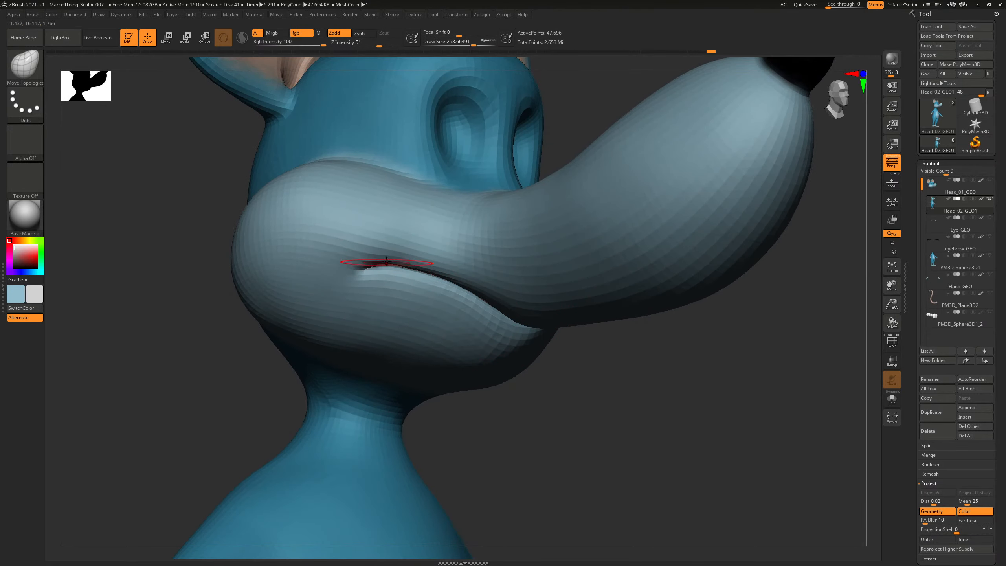
Raise Head_02_GEO1 one subdivision level and compare its mouth with Head_01_GEO by switching between the two subtools.
{"action": "key", "text": "["}
{"action": "key", "text": "d"}
{"action": "left_click_drag", "start_coordinate": [601, 394], "coordinate": [669, 396]}
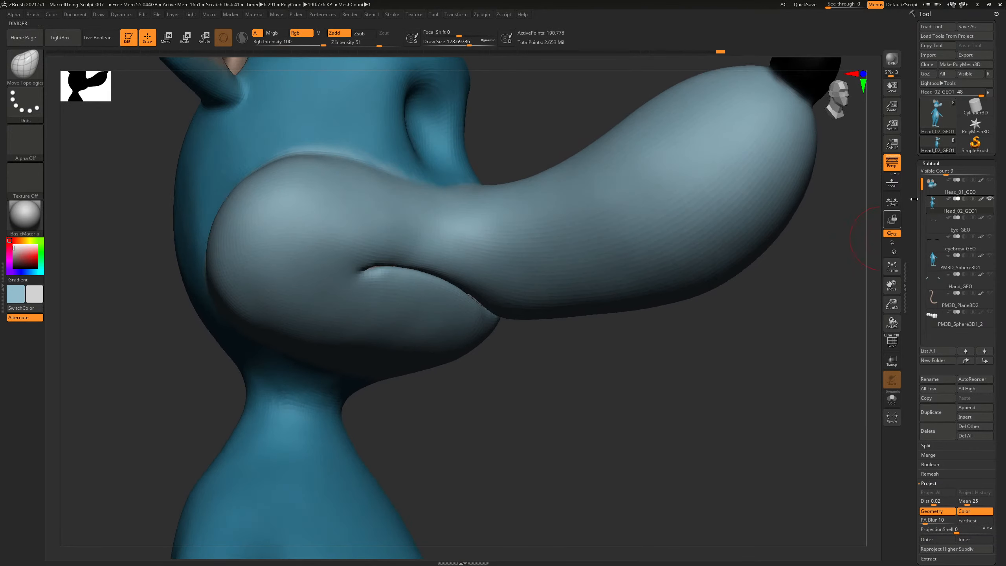
{"action": "left_click", "coordinate": [940, 192]}
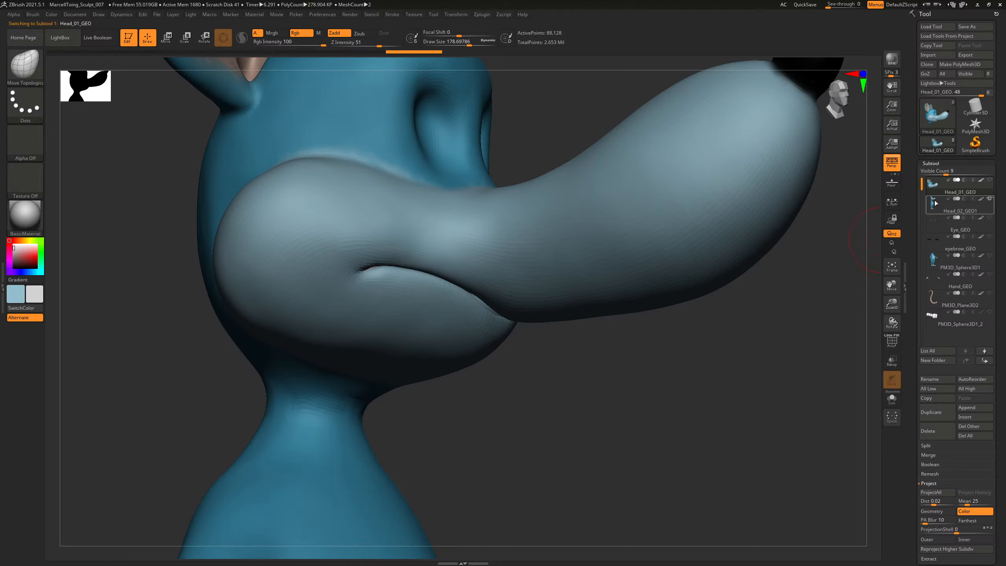
{"action": "left_click", "coordinate": [937, 202]}
Smooth the lip crease and adjust the lower lip from beneath the muzzle with a brush size of about 374.
{"action": "mouse_move", "coordinate": [475, 286]}
{"action": "left_mouse_down", "text": "shift"}
{"action": "mouse_move", "coordinate": [486, 290]}
{"action": "mouse_move", "coordinate": [477, 296]}
{"action": "left_mouse_up", "text": "shift"}
{"action": "key", "text": "s"}
{"action": "mouse_move", "coordinate": [576, 412]}
{"action": "left_mouse_down"}
{"action": "mouse_move", "coordinate": [554, 273]}
{"action": "mouse_move", "coordinate": [564, 291]}
{"action": "left_mouse_up"}
{"action": "key", "text": "s"}
{"action": "left_click_drag", "start_coordinate": [484, 332], "coordinate": [489, 332]}
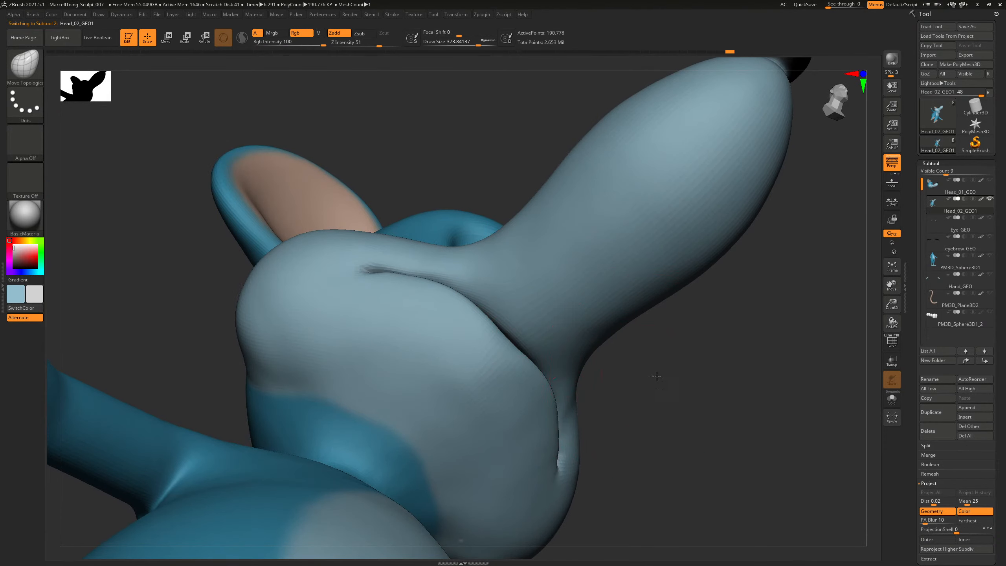
Compare the closed mouth on Head_02_GEO1 with Head_01_GEO from below and from the side.
{"action": "left_click_drag", "start_coordinate": [657, 376], "coordinate": [661, 372]}
{"action": "left_click", "coordinate": [936, 192]}
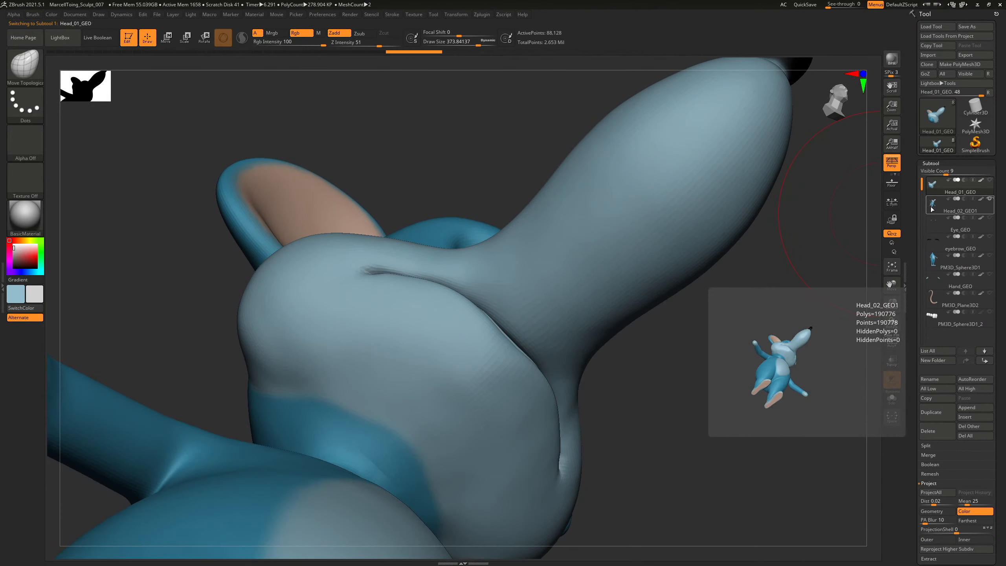
{"action": "left_click", "coordinate": [932, 209]}
{"action": "left_click_drag", "start_coordinate": [697, 329], "coordinate": [684, 322]}
{"action": "left_click_drag", "start_coordinate": [645, 372], "coordinate": [478, 330]}
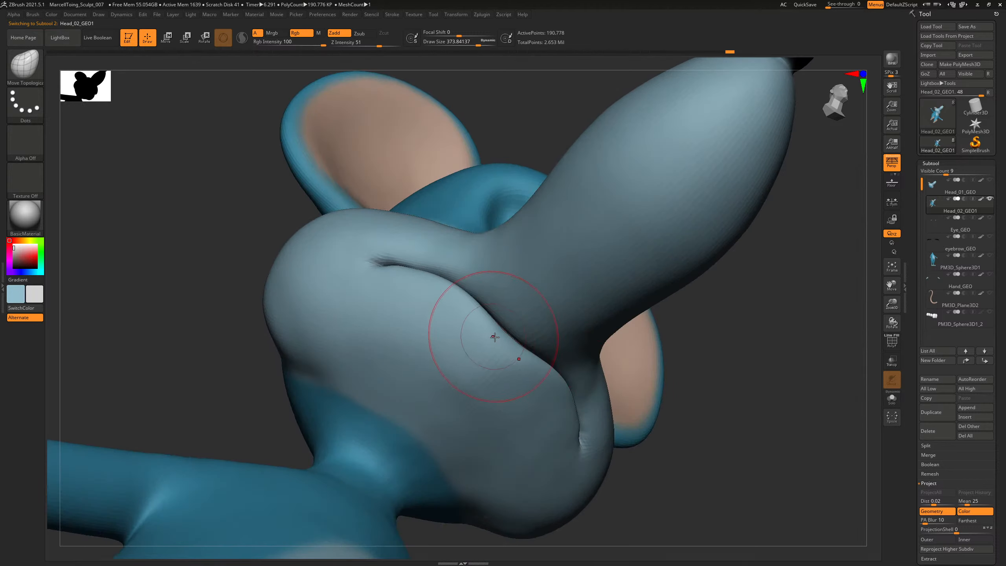
{"action": "mouse_move", "coordinate": [660, 347]}
{"action": "left_mouse_down"}
{"action": "mouse_move", "coordinate": [743, 382]}
{"action": "mouse_move", "coordinate": [689, 353]}
{"action": "mouse_move", "coordinate": [685, 322]}
{"action": "mouse_move", "coordinate": [720, 387]}
{"action": "mouse_move", "coordinate": [707, 358]}
{"action": "mouse_move", "coordinate": [520, 292]}
{"action": "left_mouse_up"}
Smooth the front of the neck just below the jaw.
{"action": "key", "text": "shift"}
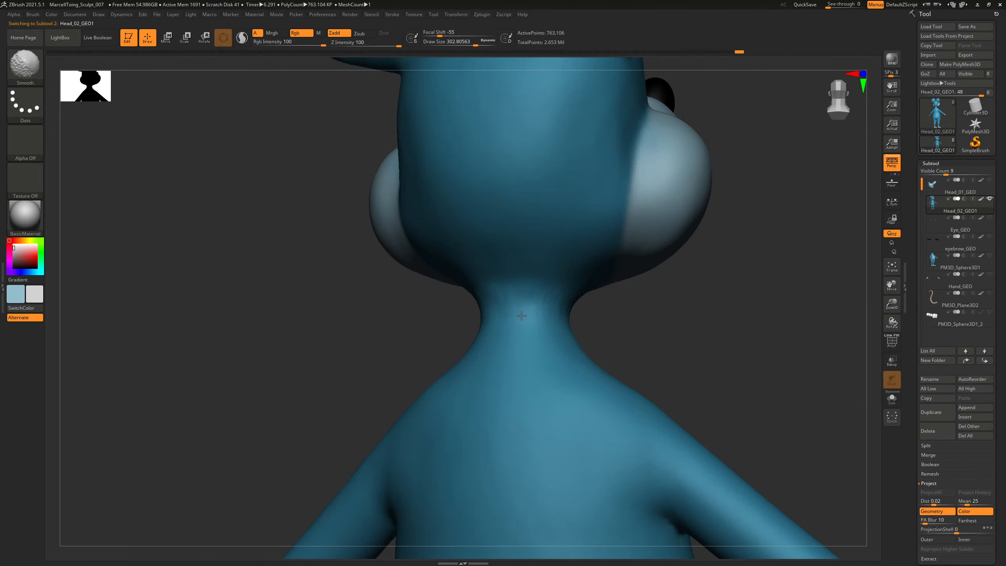
{"action": "mouse_move", "coordinate": [575, 318]}
{"action": "left_mouse_down", "text": "shift"}
{"action": "mouse_move", "coordinate": [634, 348]}
{"action": "mouse_move", "coordinate": [653, 346]}
{"action": "left_mouse_up", "text": "shift"}
{"action": "left_click_drag", "start_coordinate": [594, 330], "coordinate": [560, 321]}
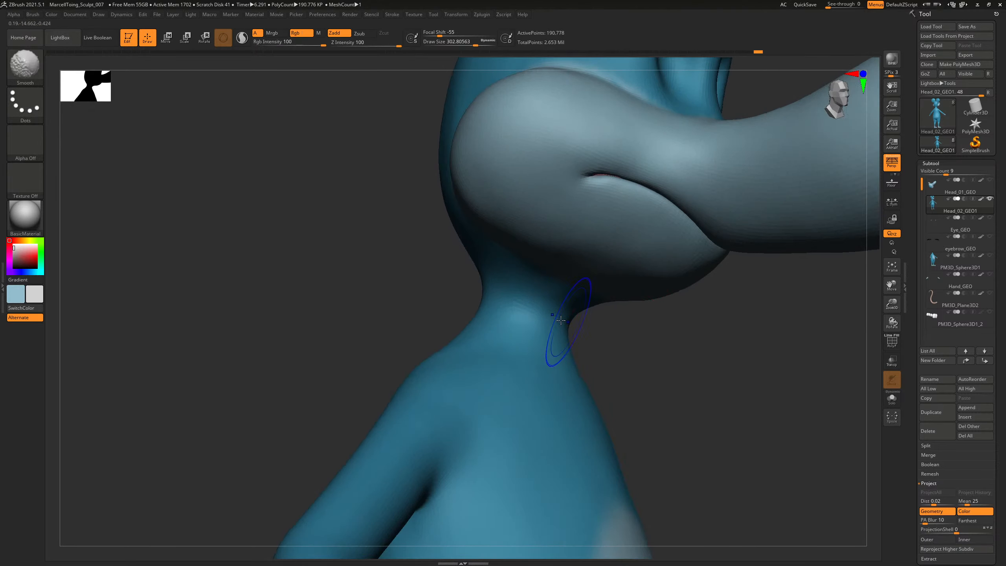
Inspect the wireframe and polygroups on the head and torso of Head_02_GEO1 from several angles.
{"action": "key", "text": "shift+f"}
{"action": "key", "text": "shift+f"}
{"action": "left_click_drag", "start_coordinate": [719, 390], "coordinate": [717, 344], "text": "alt"}
{"action": "left_click_drag", "start_coordinate": [732, 352], "coordinate": [695, 356]}
{"action": "left_click_drag", "start_coordinate": [711, 307], "coordinate": [711, 348], "text": "alt"}
{"action": "left_click_drag", "start_coordinate": [695, 337], "coordinate": [736, 328]}
{"action": "key", "text": "shift+f"}
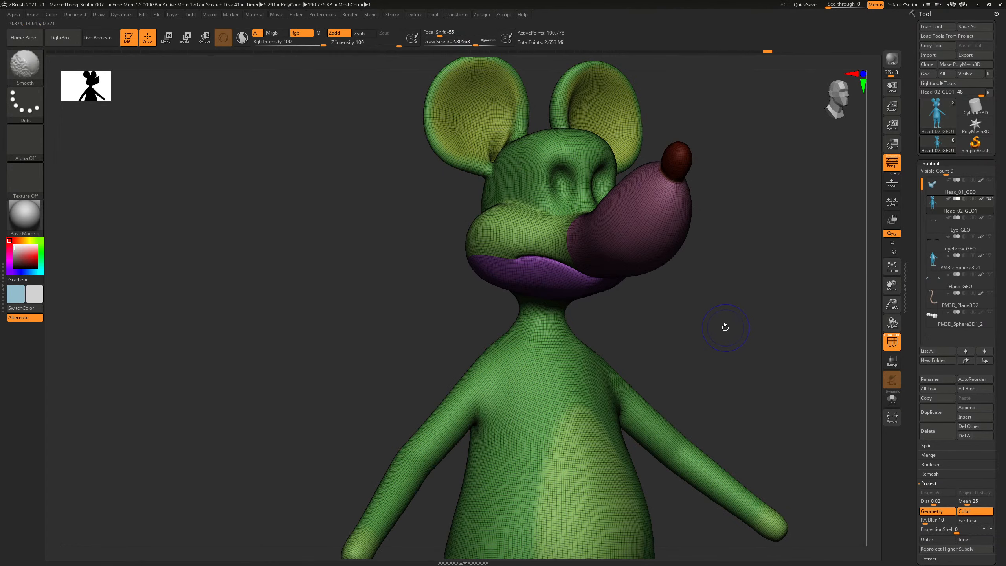
{"action": "left_click_drag", "start_coordinate": [675, 332], "coordinate": [664, 378]}
{"action": "key", "text": "shift+f"}
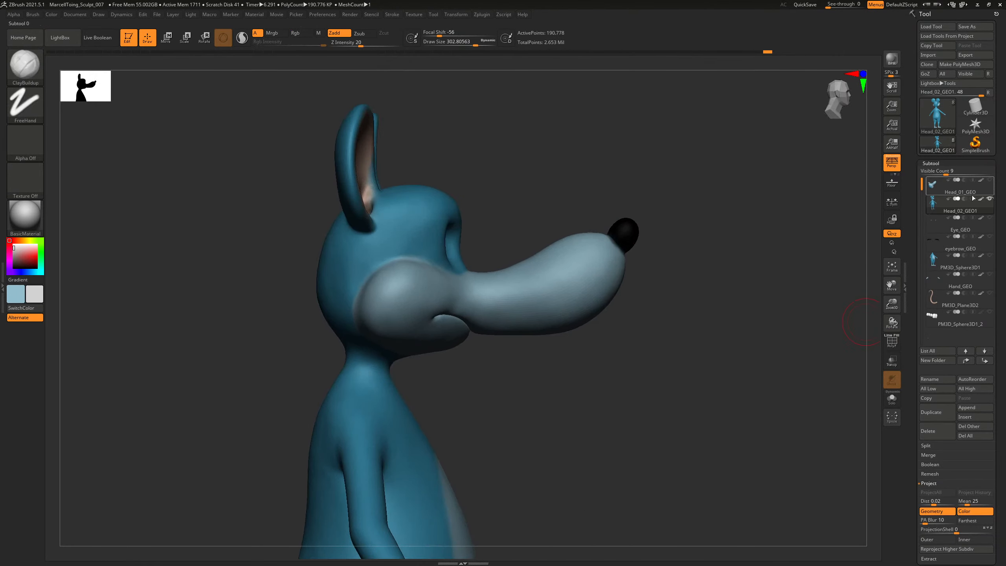
Delete the Head_01_GEO subtool.
{"action": "left_click", "coordinate": [936, 182]}
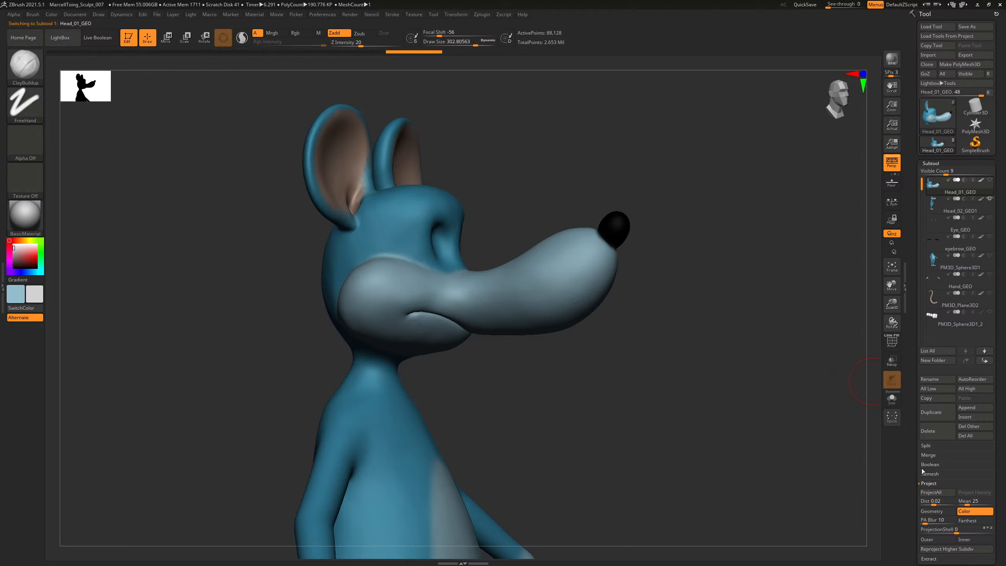
{"action": "left_click", "coordinate": [933, 431]}
{"action": "left_click", "coordinate": [943, 447]}
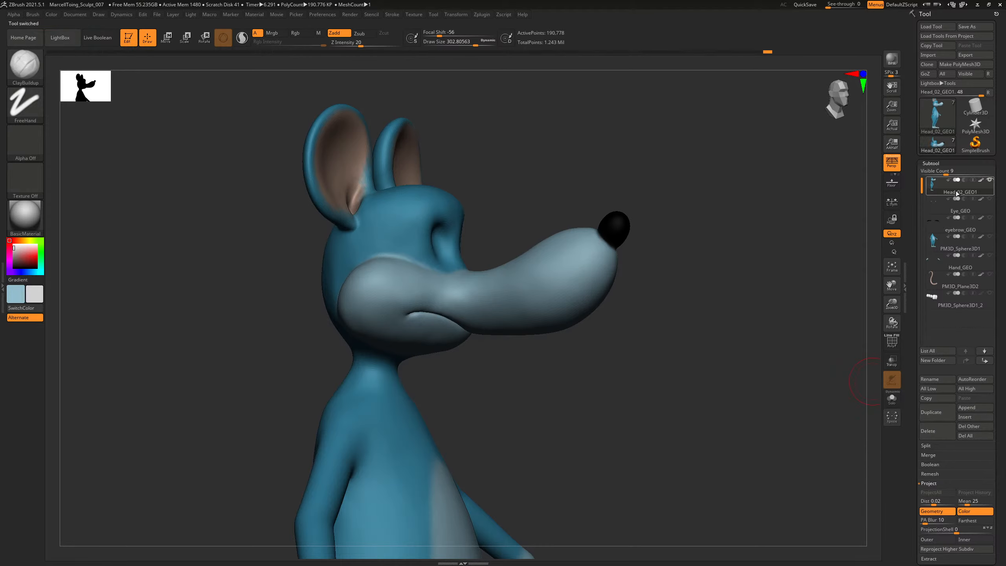
Examine the whole Head_02_GEO1 body, comparing its polygroup wireframe with its projected colour.
{"action": "key", "text": "shift+f"}
{"action": "key", "text": "shift+f"}
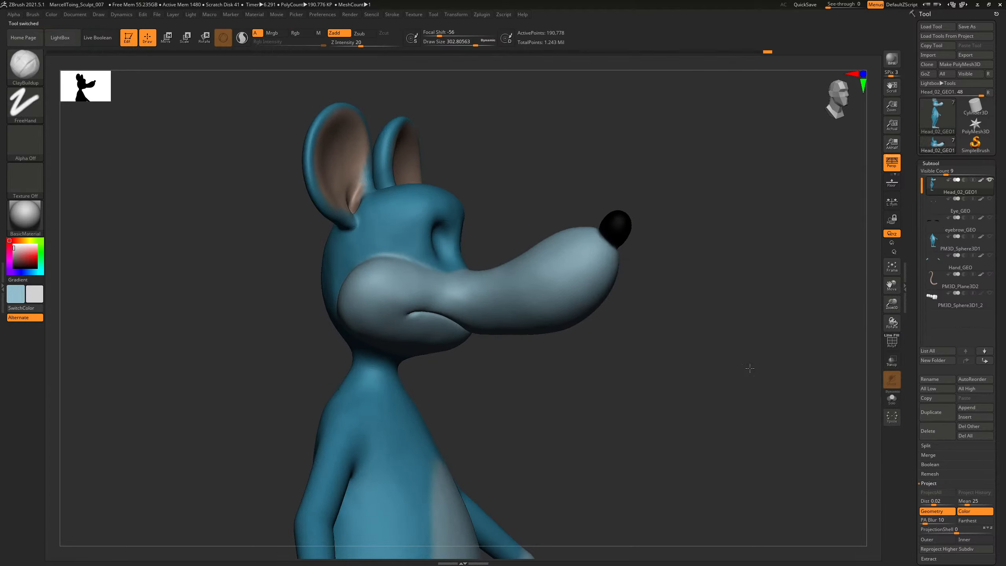
{"action": "key", "text": "f"}
{"action": "left_click_drag", "start_coordinate": [745, 327], "coordinate": [713, 314]}
{"action": "key", "text": "shift+f"}
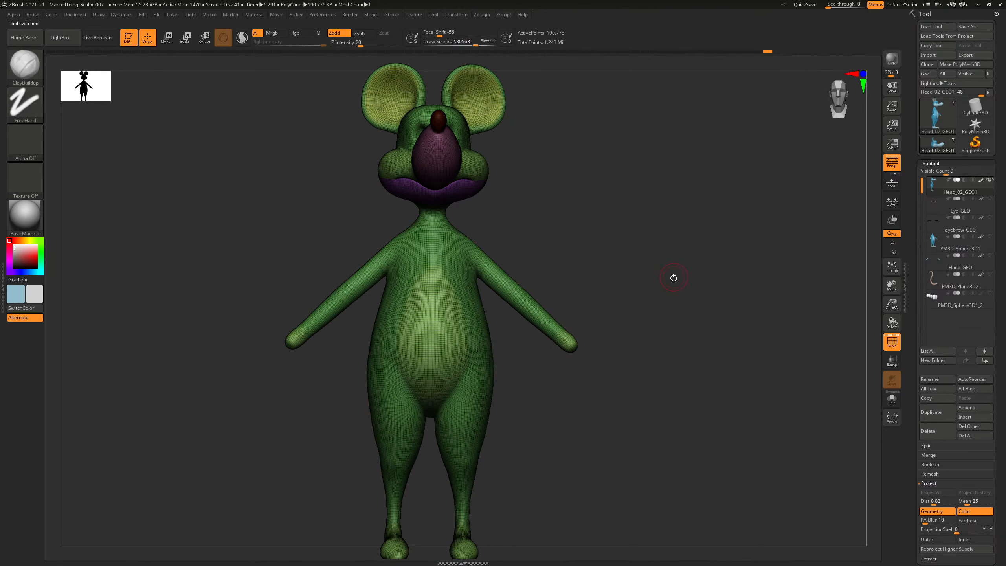
{"action": "left_click_drag", "start_coordinate": [670, 271], "coordinate": [680, 270]}
{"action": "key", "text": "shift+f"}
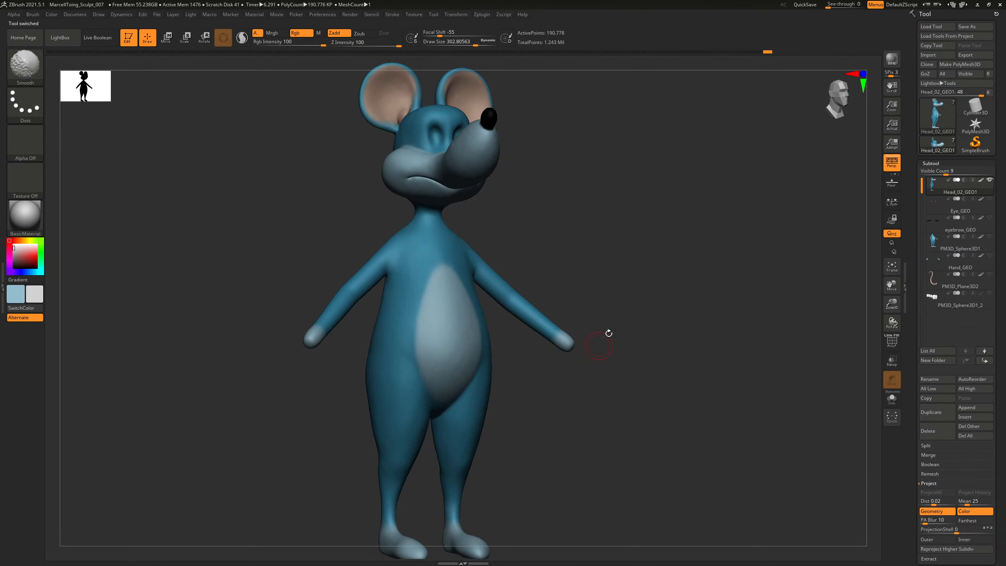
{"action": "left_click_drag", "start_coordinate": [614, 282], "coordinate": [599, 348], "text": "alt"}
{"action": "left_click_drag", "start_coordinate": [626, 253], "coordinate": [651, 234], "text": "alt"}
{"action": "key", "text": "shift+f"}
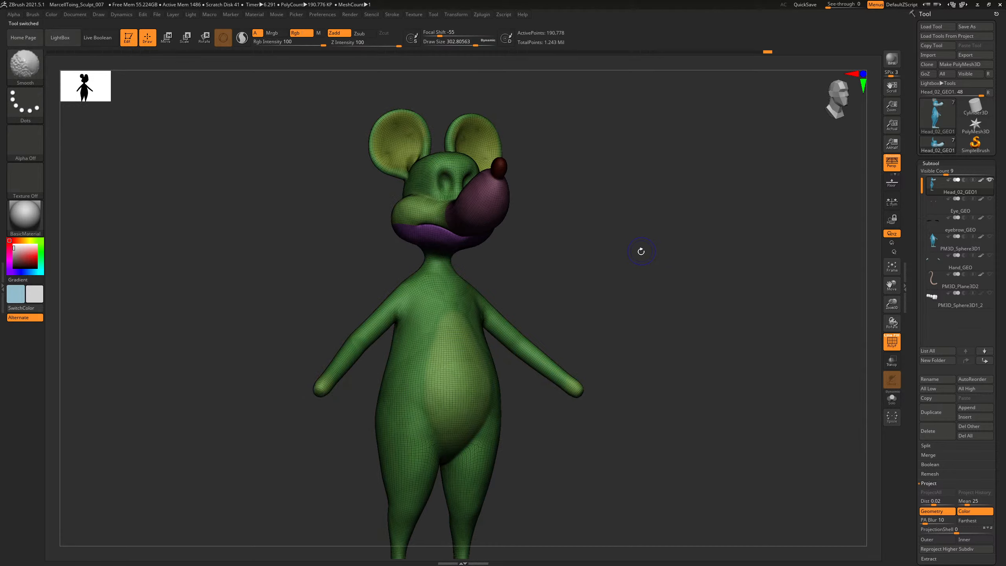
{"action": "key", "text": "shift+f"}
{"action": "left_click_drag", "start_coordinate": [687, 312], "coordinate": [675, 343], "text": "alt"}
{"action": "key", "text": "shift+f"}
{"action": "left_click_drag", "start_coordinate": [669, 357], "coordinate": [711, 265], "text": "alt"}
Lower Head_02_GEO1 by one subdivision level and store a morph target of its current shape.
{"action": "key", "text": "shift+d"}
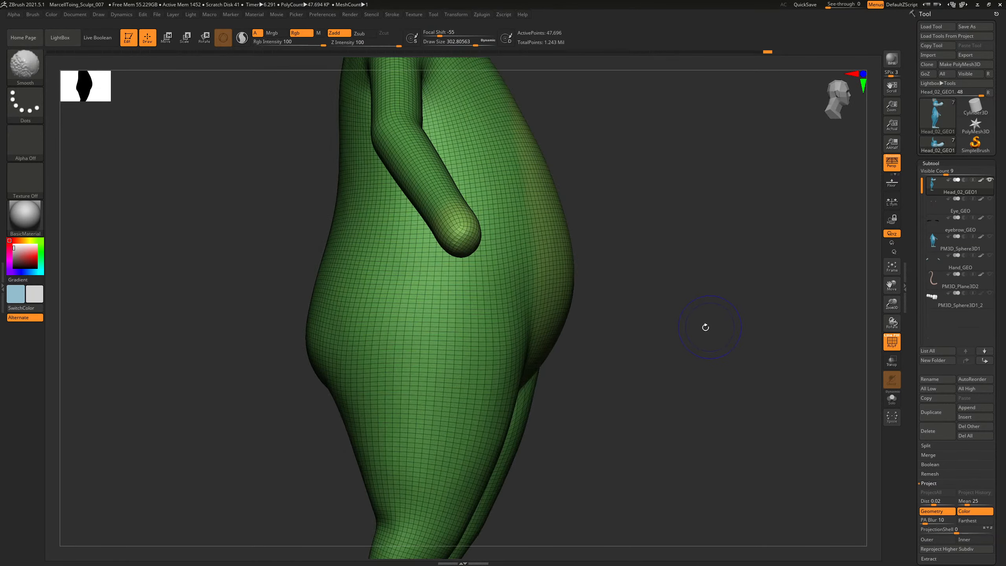
{"action": "left_click_drag", "start_coordinate": [705, 328], "coordinate": [764, 326]}
{"action": "mouse_move", "coordinate": [699, 364]}
{"action": "left_mouse_down", "text": "alt"}
{"action": "mouse_move", "coordinate": [715, 244]}
{"action": "mouse_move", "coordinate": [673, 267]}
{"action": "left_mouse_up", "text": "alt"}
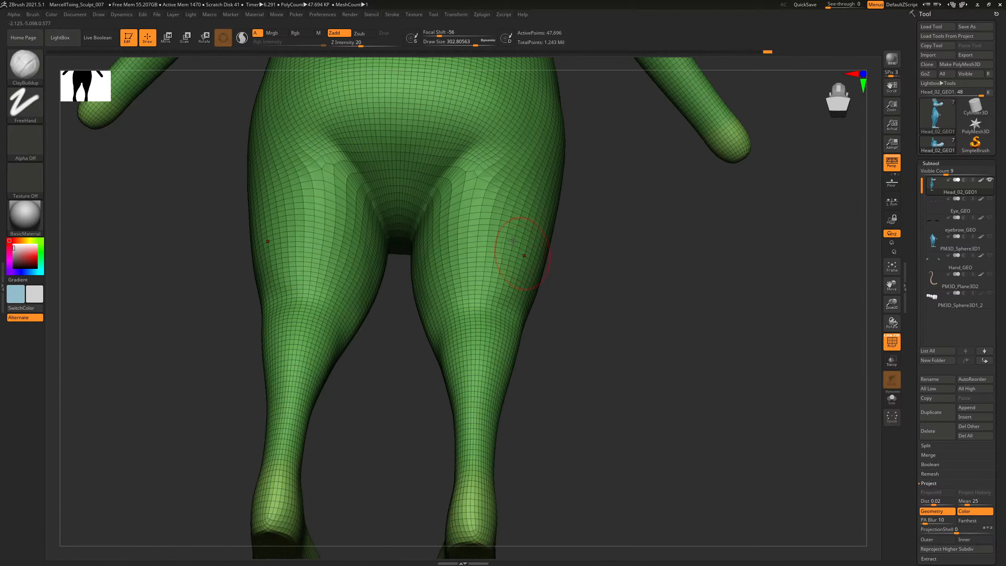
{"action": "left_click_drag", "start_coordinate": [591, 209], "coordinate": [498, 201]}
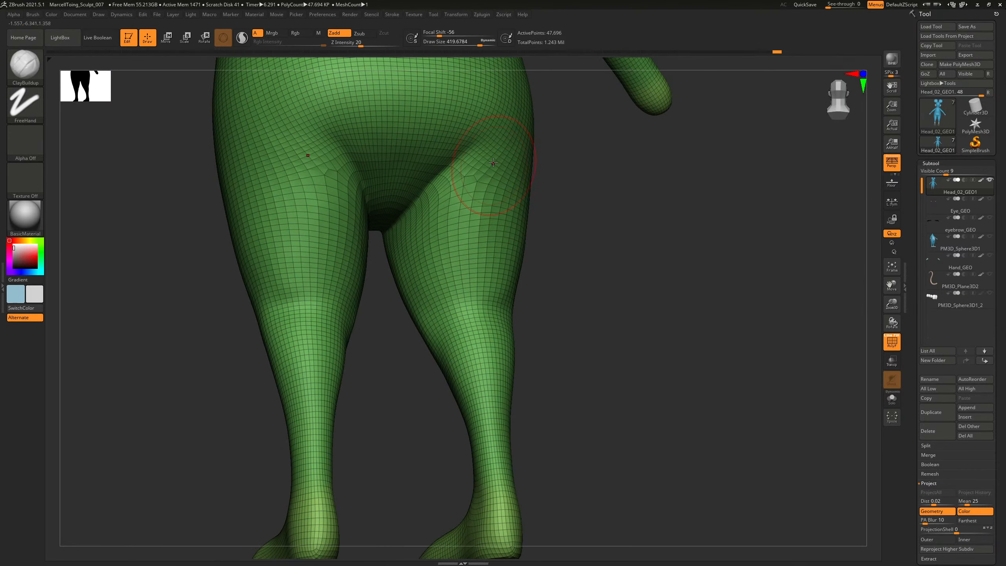
{"action": "left_click_drag", "start_coordinate": [582, 208], "coordinate": [622, 230]}
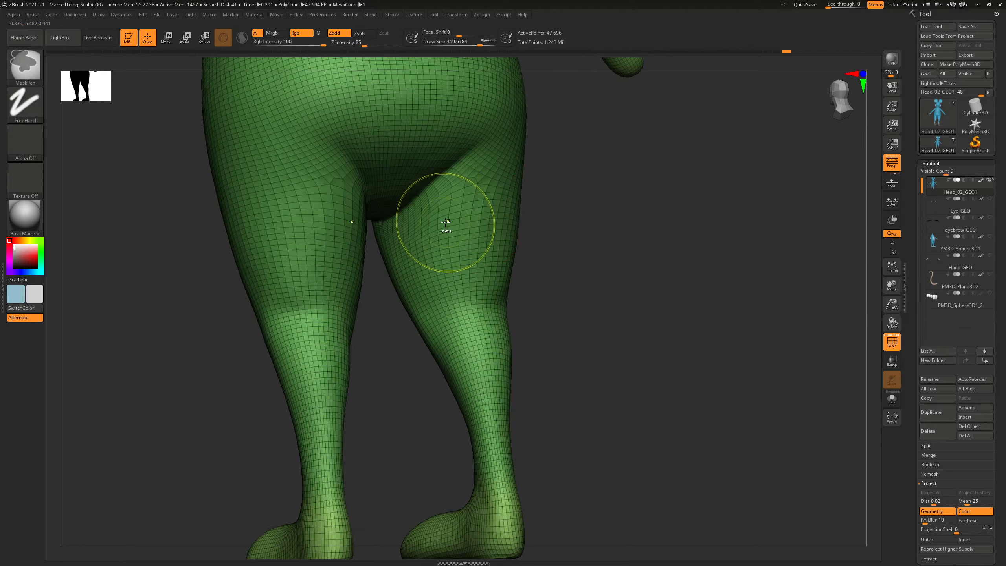
{"action": "left_click_drag", "start_coordinate": [736, 240], "coordinate": [730, 247]}
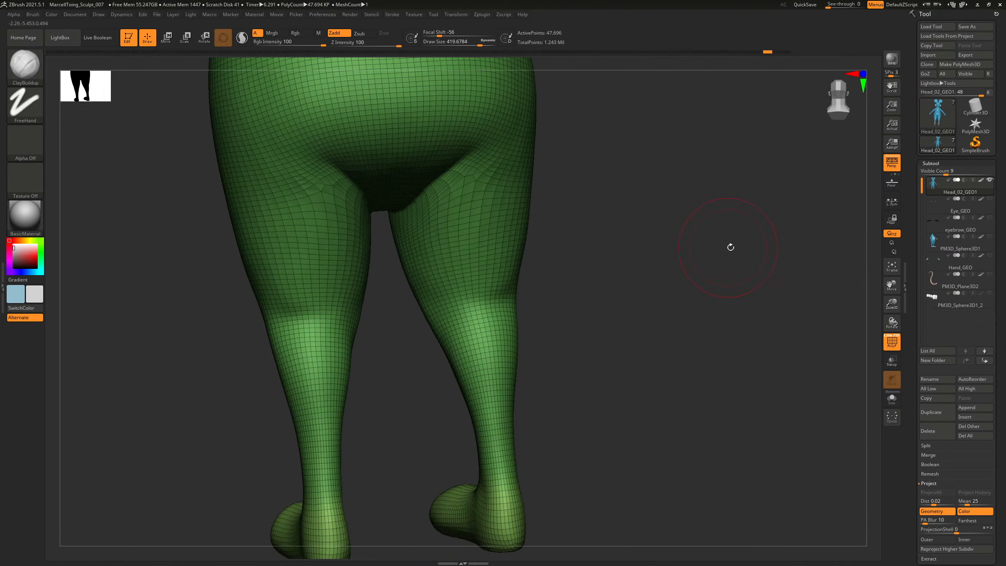
{"action": "left_click_drag", "start_coordinate": [1002, 488], "coordinate": [1000, 403]}
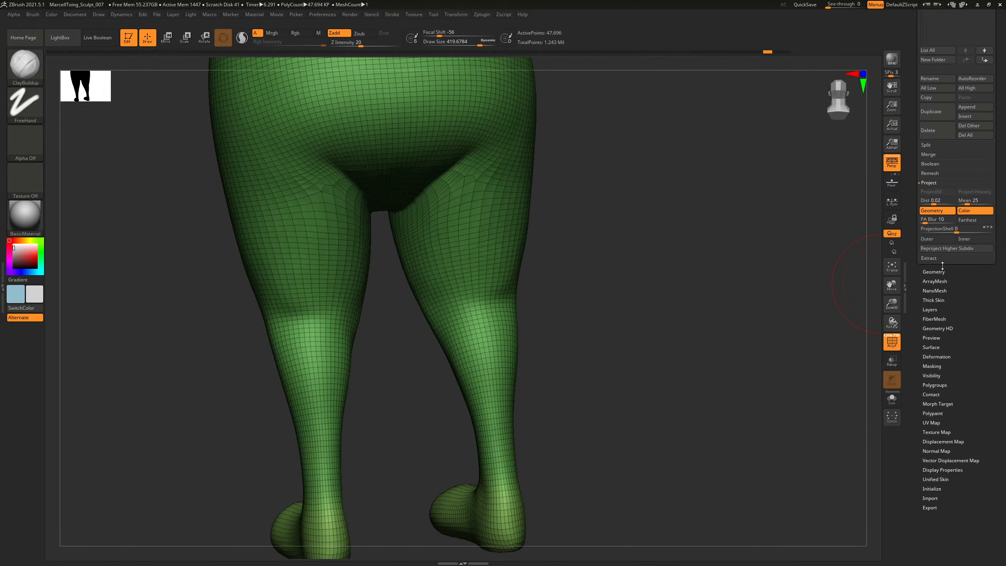
{"action": "left_click", "coordinate": [946, 400]}
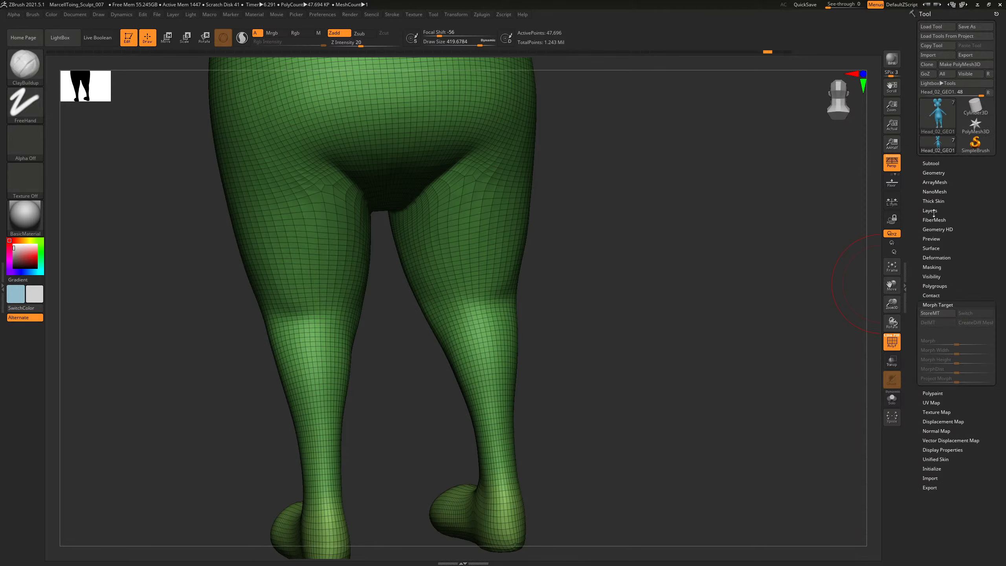
{"action": "left_click", "coordinate": [938, 313]}
Smooth the topology at the back of the hips and upper thighs.
{"action": "mouse_move", "coordinate": [680, 255]}
{"action": "left_mouse_down"}
{"action": "mouse_move", "coordinate": [651, 258]}
{"action": "mouse_move", "coordinate": [501, 219]}
{"action": "left_mouse_up"}
{"action": "key", "text": "shift"}
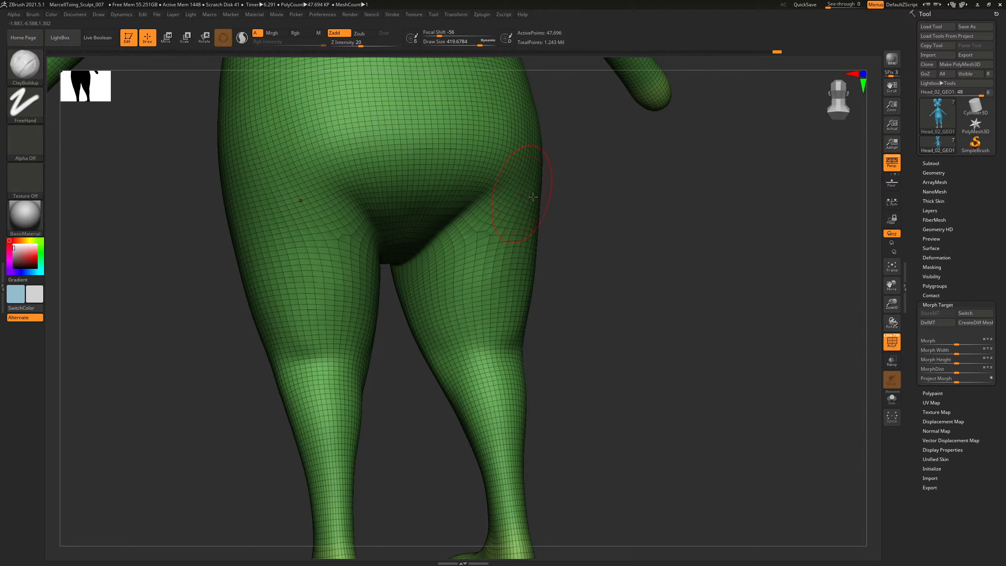
{"action": "mouse_move", "coordinate": [617, 237]}
{"action": "left_mouse_down"}
{"action": "mouse_move", "coordinate": [608, 287]}
{"action": "mouse_move", "coordinate": [765, 376]}
{"action": "mouse_move", "coordinate": [720, 269]}
{"action": "mouse_move", "coordinate": [669, 319]}
{"action": "mouse_move", "coordinate": [676, 252]}
{"action": "mouse_move", "coordinate": [602, 247]}
{"action": "left_mouse_up"}
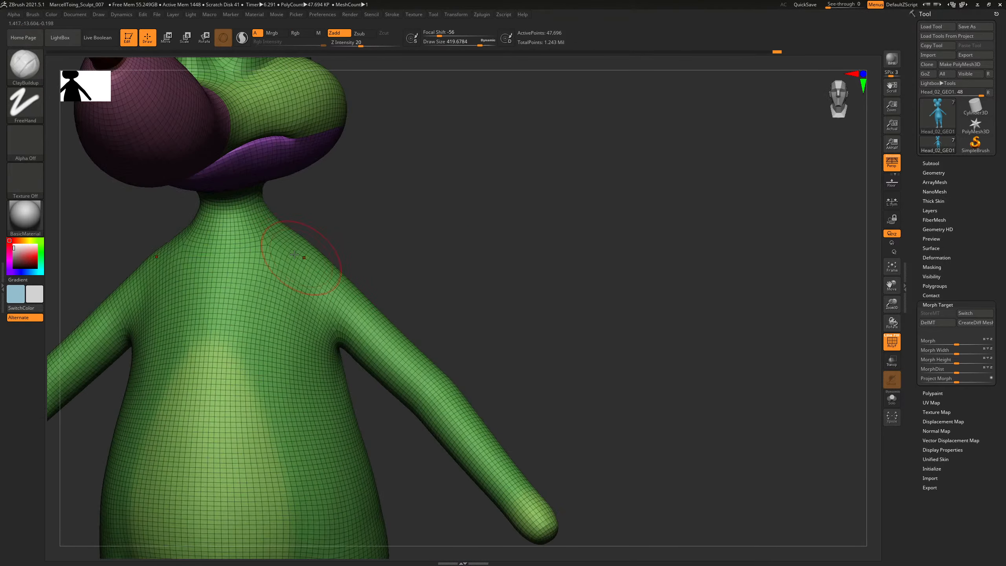
Enlarge the brush to a draw size of about 553 and smooth the front of the shoulders.
{"action": "key", "text": "s"}
{"action": "left_click_drag", "start_coordinate": [294, 254], "coordinate": [298, 254]}
{"action": "key", "text": "shift"}
{"action": "left_click_drag", "start_coordinate": [554, 253], "coordinate": [606, 108], "text": "alt"}
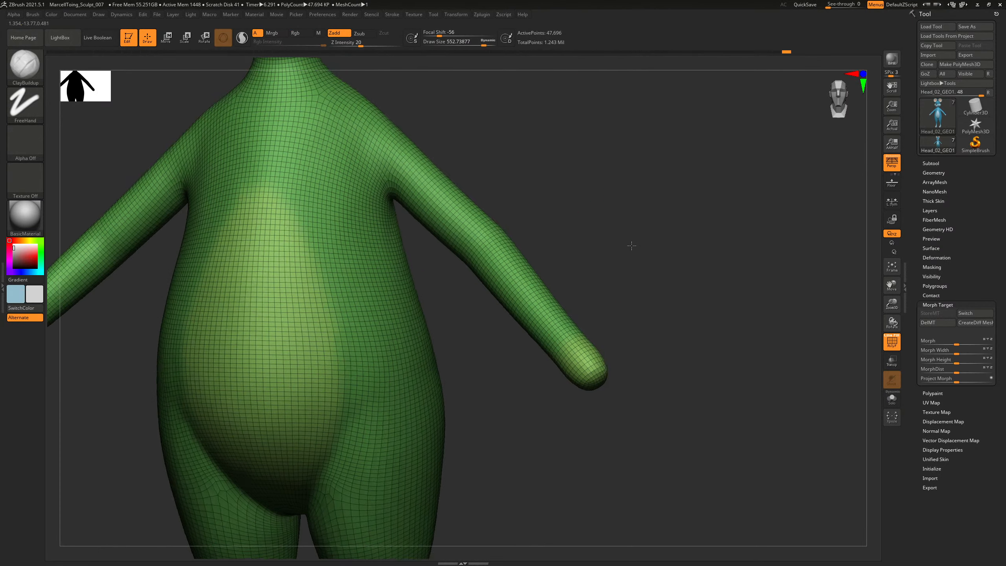
Smooth the topology of the upper back around the shoulders.
{"action": "left_click_drag", "start_coordinate": [631, 244], "coordinate": [503, 230]}
{"action": "mouse_move", "coordinate": [645, 162]}
{"action": "left_mouse_down", "text": "alt"}
{"action": "mouse_move", "coordinate": [631, 258]}
{"action": "mouse_move", "coordinate": [594, 249]}
{"action": "mouse_move", "coordinate": [594, 206]}
{"action": "left_mouse_up", "text": "alt"}
{"action": "key", "text": "shift"}
{"action": "left_click_drag", "start_coordinate": [444, 242], "coordinate": [460, 274], "text": "shift"}
{"action": "left_click_drag", "start_coordinate": [633, 134], "coordinate": [620, 256], "text": "alt"}
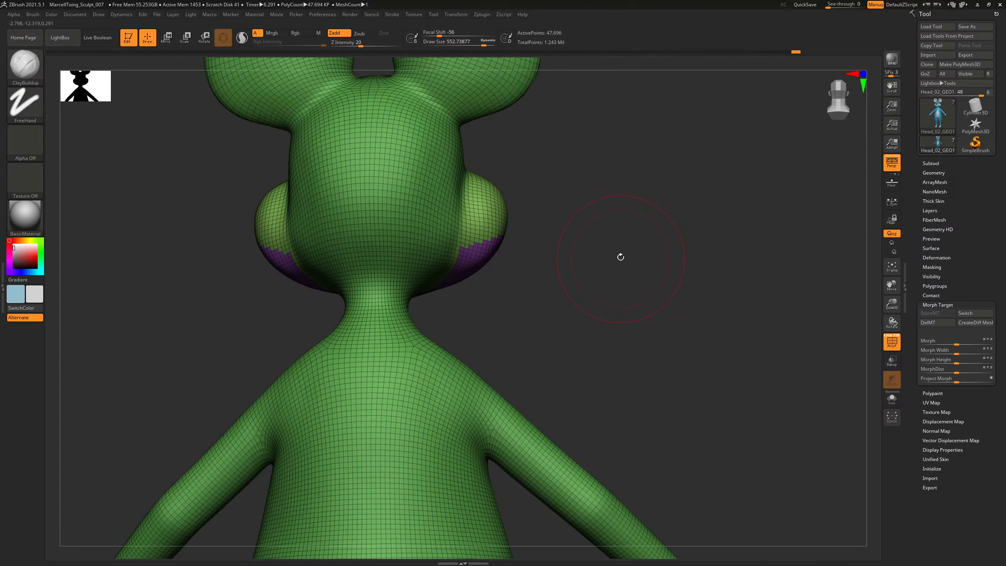
Smooth the polygon flow on the front of the thighs beside the crotch.
{"action": "left_click_drag", "start_coordinate": [554, 254], "coordinate": [595, 251]}
{"action": "left_click_drag", "start_coordinate": [532, 238], "coordinate": [831, 312], "text": "alt"}
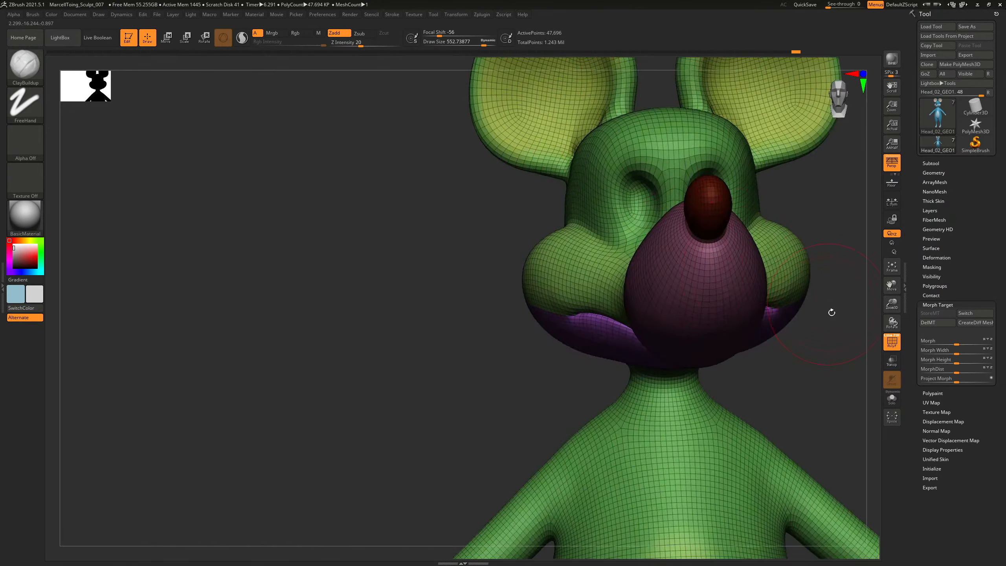
{"action": "left_click_drag", "start_coordinate": [804, 352], "coordinate": [738, 319]}
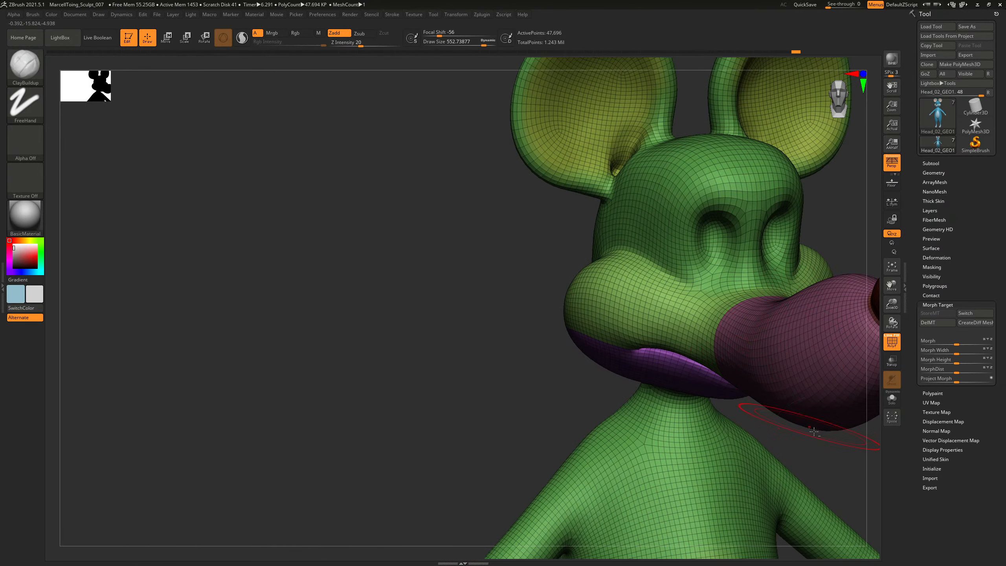
{"action": "left_click_drag", "start_coordinate": [814, 432], "coordinate": [652, 82], "text": "alt"}
{"action": "left_click_drag", "start_coordinate": [689, 415], "coordinate": [622, 263], "text": "alt"}
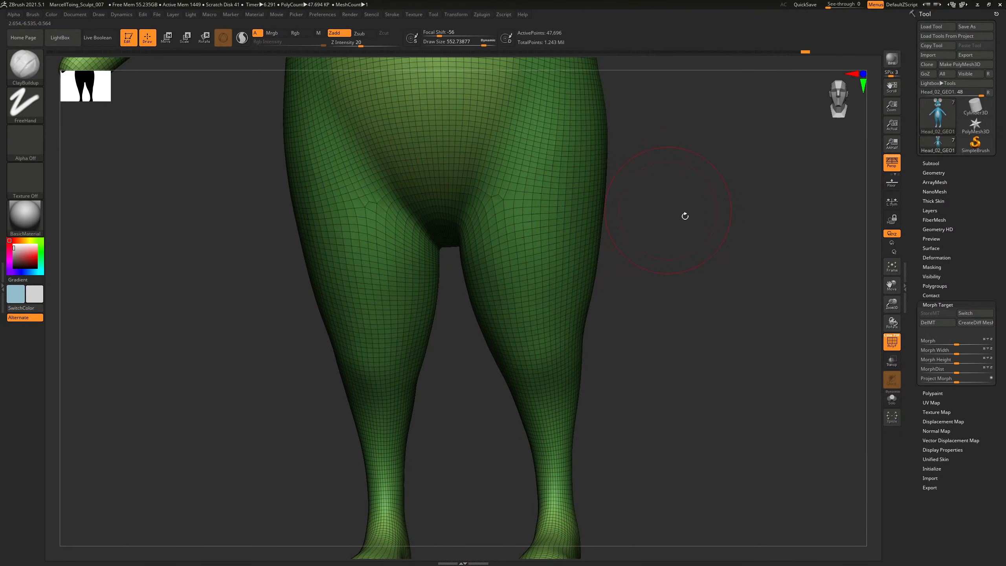
{"action": "left_click_drag", "start_coordinate": [685, 217], "coordinate": [721, 218]}
{"action": "left_click_drag", "start_coordinate": [489, 213], "coordinate": [508, 254], "text": "shift"}
{"action": "left_click_drag", "start_coordinate": [598, 384], "coordinate": [645, 177], "text": "alt"}
{"action": "left_click_drag", "start_coordinate": [655, 259], "coordinate": [662, 245]}
{"action": "left_click_drag", "start_coordinate": [647, 174], "coordinate": [641, 416]}
{"action": "left_click_drag", "start_coordinate": [640, 294], "coordinate": [679, 304], "text": "shift"}
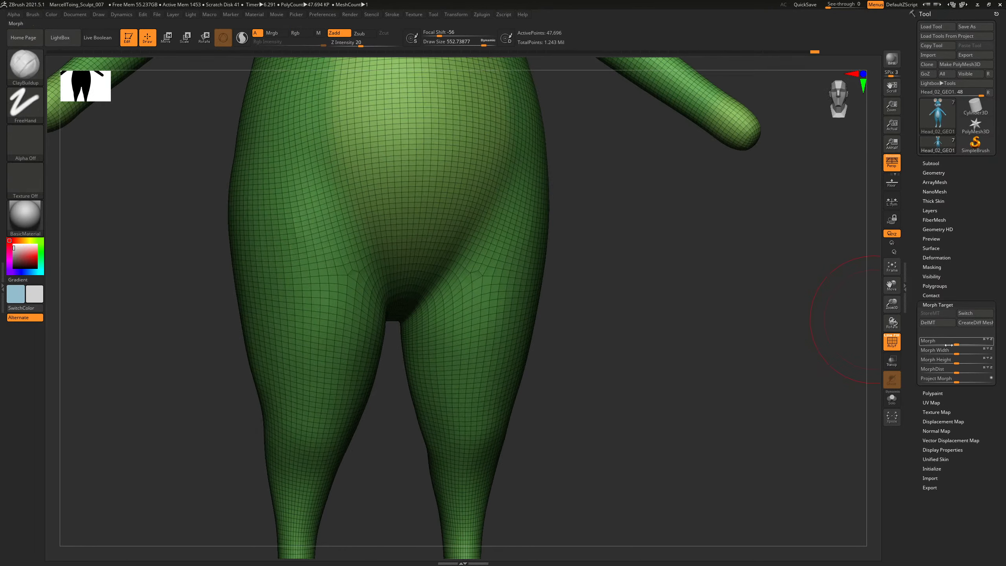
Project the smoothed mesh onto the stored morph target, hide the wireframe, and raise the mesh by one subdivision level.
{"action": "left_click_drag", "start_coordinate": [955, 381], "coordinate": [997, 383]}
{"action": "mouse_move", "coordinate": [742, 336]}
{"action": "left_mouse_down"}
{"action": "mouse_move", "coordinate": [718, 328]}
{"action": "mouse_move", "coordinate": [727, 330]}
{"action": "mouse_move", "coordinate": [705, 346]}
{"action": "mouse_move", "coordinate": [784, 339]}
{"action": "mouse_move", "coordinate": [666, 282]}
{"action": "left_mouse_up"}
{"action": "key", "text": "shift+f"}
{"action": "key", "text": "d"}
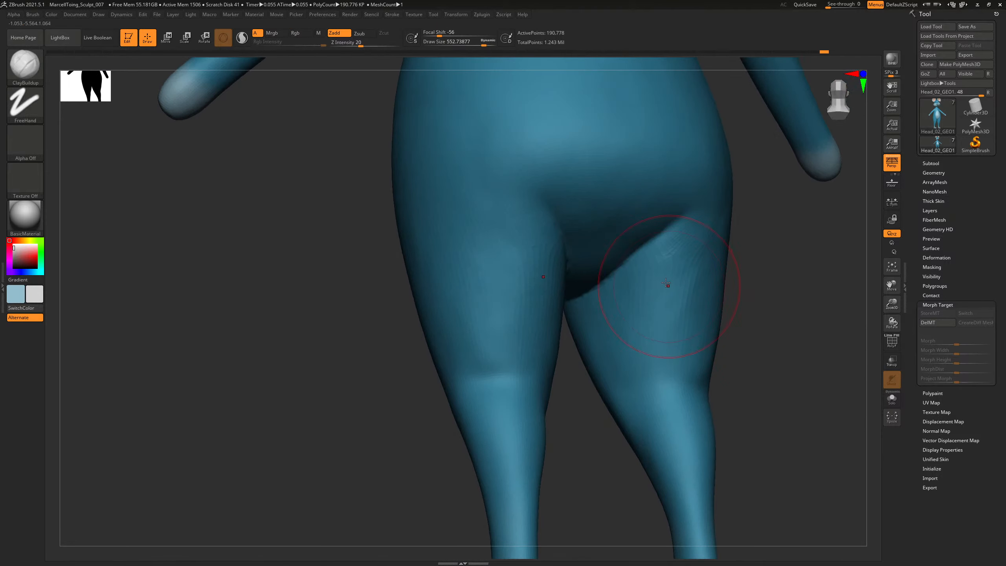
Raise Head_02_GEO1 another subdivision level and check the legs' surface with and without the wireframe.
{"action": "left_click_drag", "start_coordinate": [784, 303], "coordinate": [752, 305], "text": "shift"}
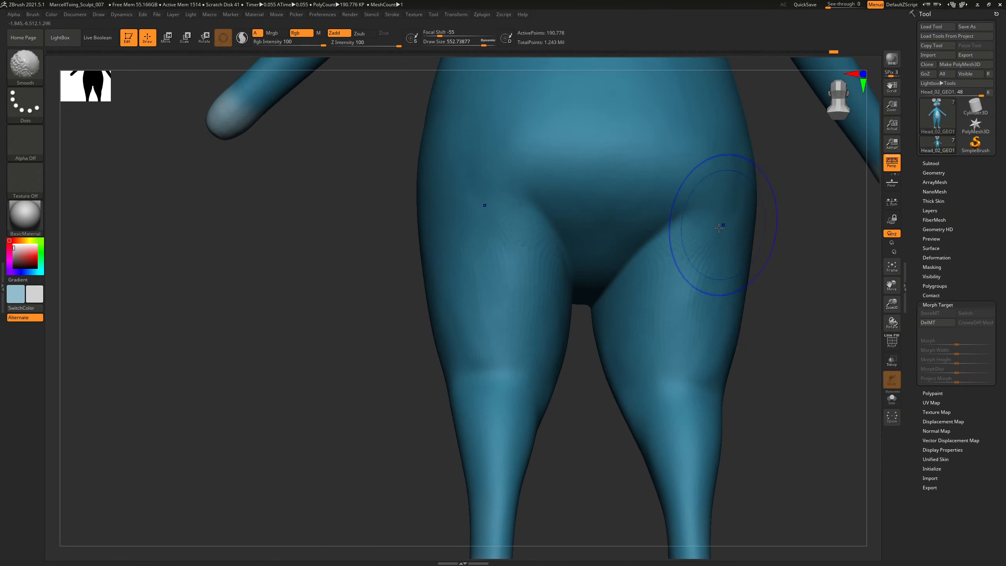
{"action": "key", "text": "shift+f"}
{"action": "key", "text": "shift+f"}
{"action": "key", "text": "d"}
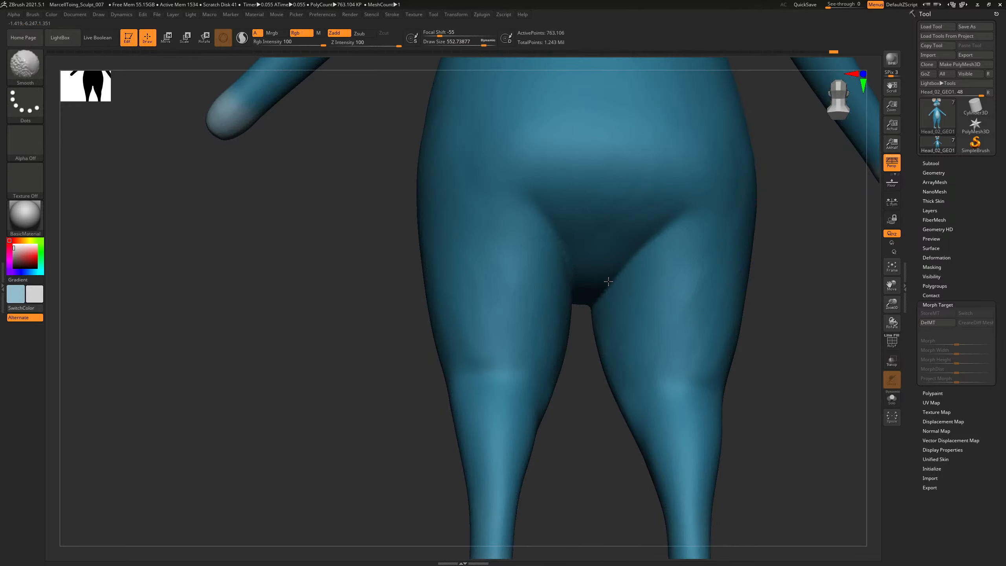
{"action": "key", "text": "shift+f"}
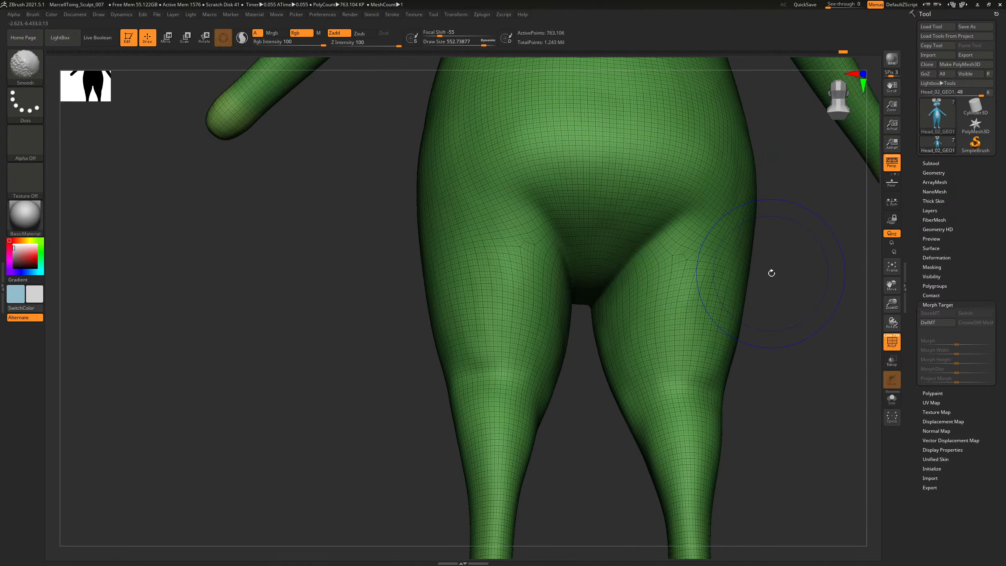
{"action": "key", "text": "shift+f"}
{"action": "left_click_drag", "start_coordinate": [770, 272], "coordinate": [717, 418]}
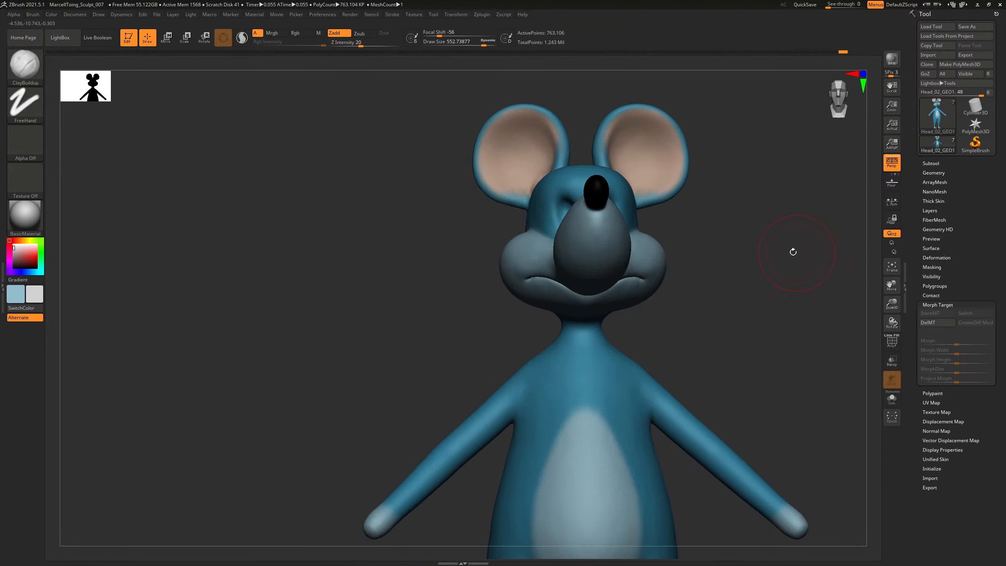
Show the Eye_GEO and eyebrow_GEO subtools alongside the body.
{"action": "left_click", "coordinate": [938, 162]}
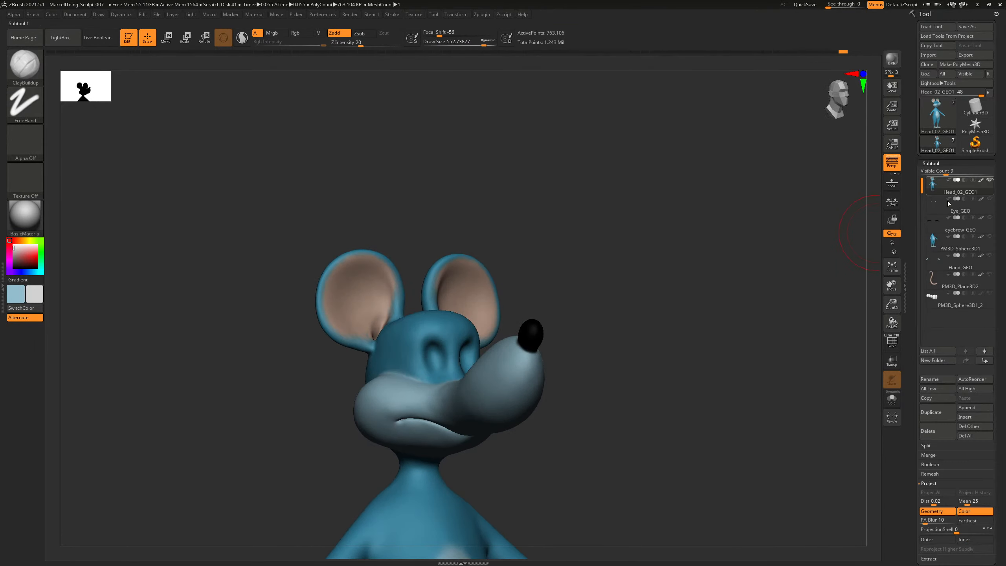
{"action": "left_click", "coordinate": [990, 198]}
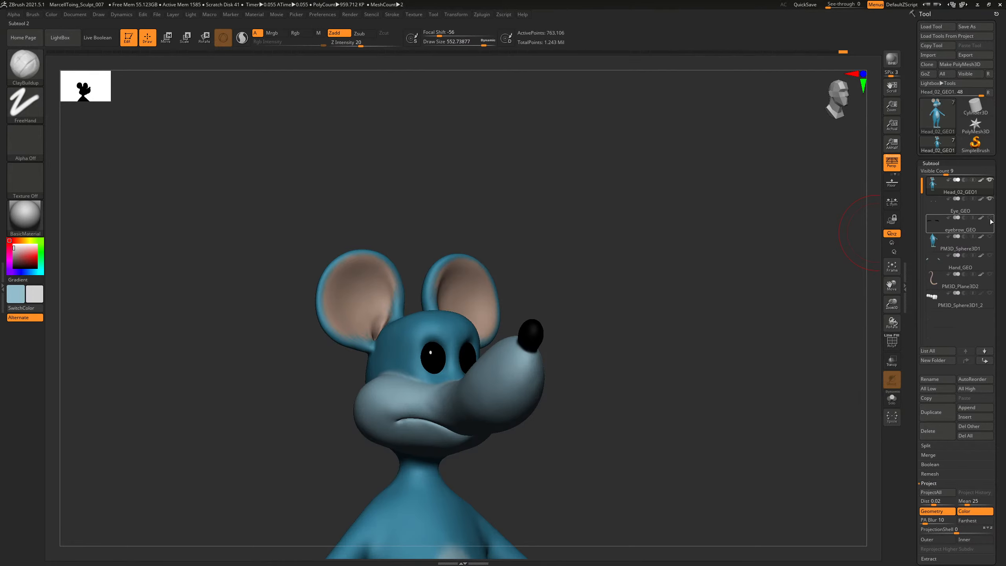
{"action": "left_click", "coordinate": [989, 217]}
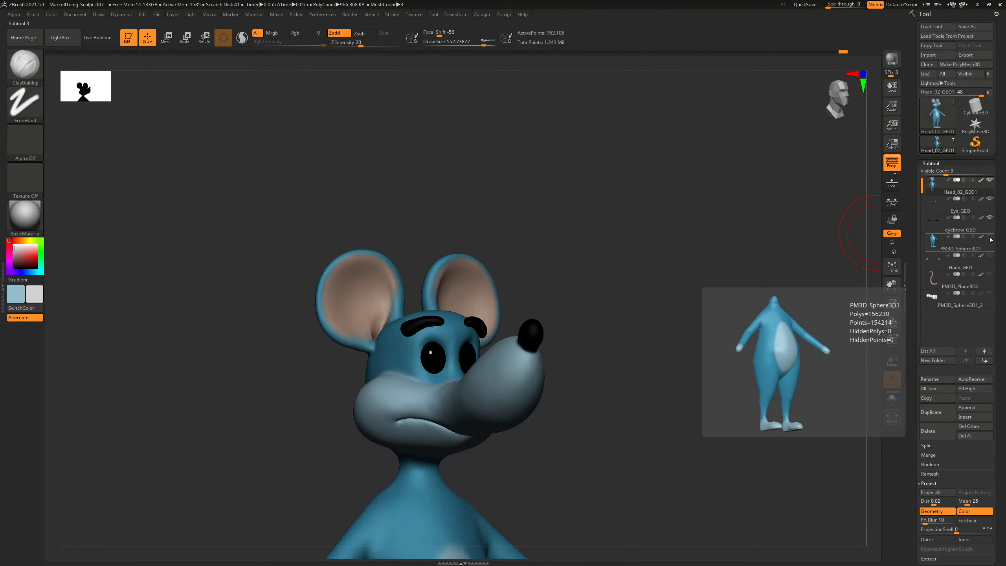
Delete the old PM3D_Sphere3D1 body subtool.
{"action": "left_click", "coordinate": [934, 242]}
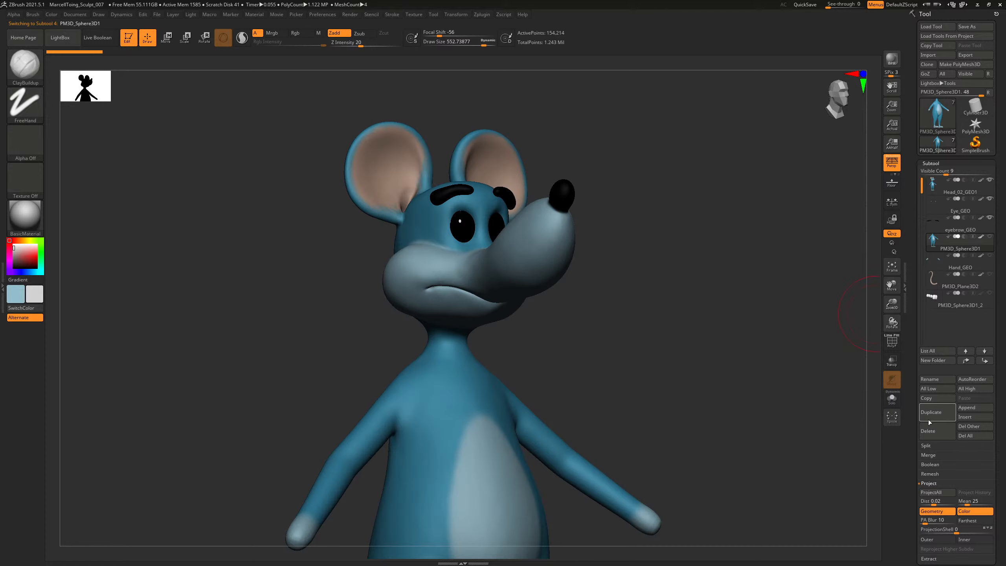
{"action": "left_click", "coordinate": [929, 432]}
{"action": "left_click", "coordinate": [865, 449]}
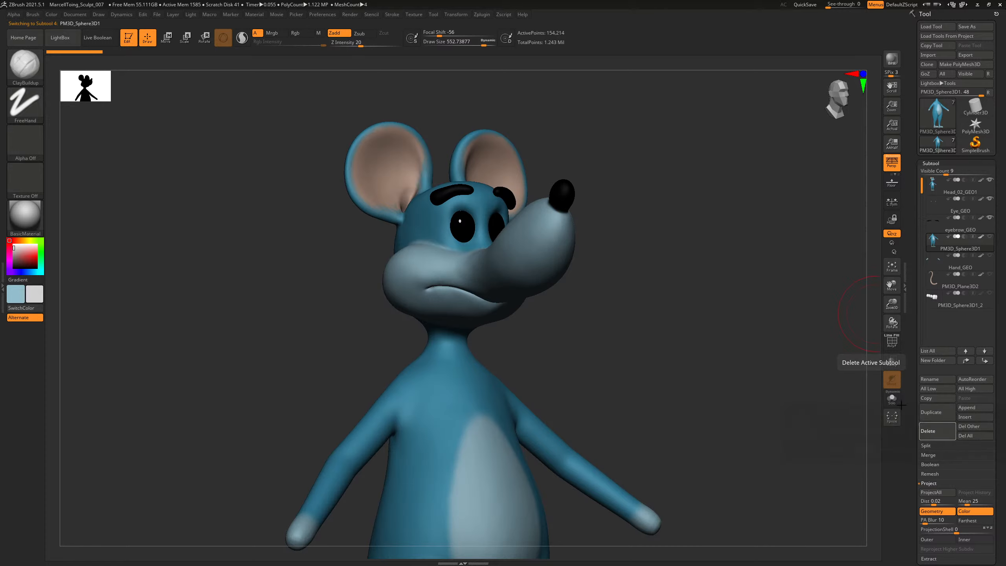
Show the hands and the PM3D_Plane3D2 tail subtool with the full character.
{"action": "left_click_drag", "start_coordinate": [700, 386], "coordinate": [718, 288], "text": "alt"}
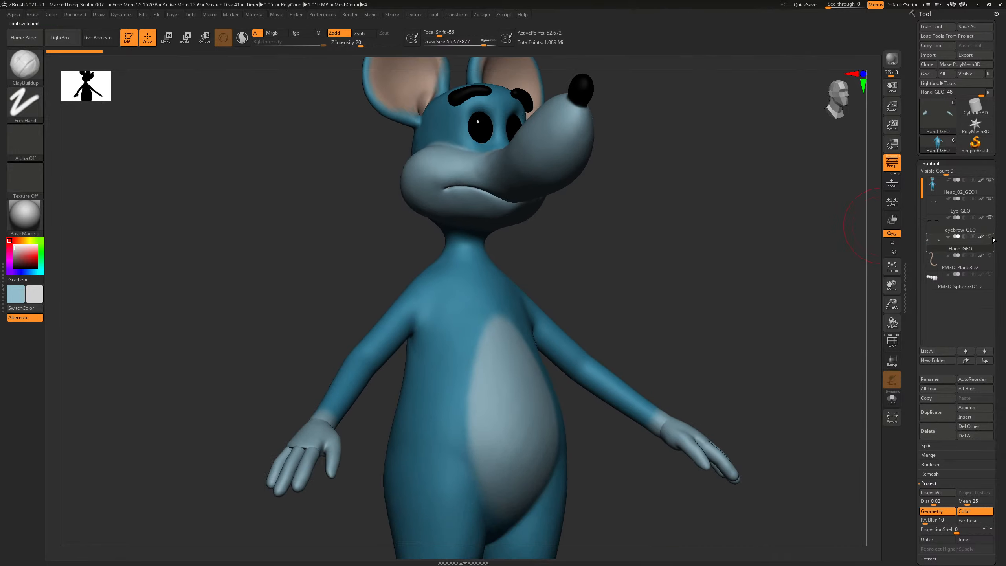
{"action": "left_click", "coordinate": [989, 255]}
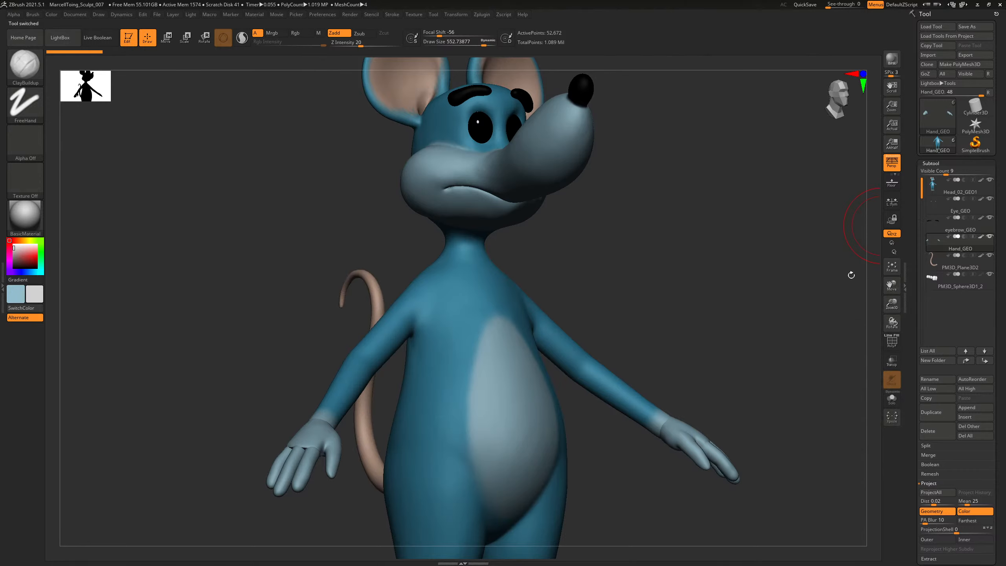
{"action": "left_click_drag", "start_coordinate": [851, 275], "coordinate": [614, 398]}
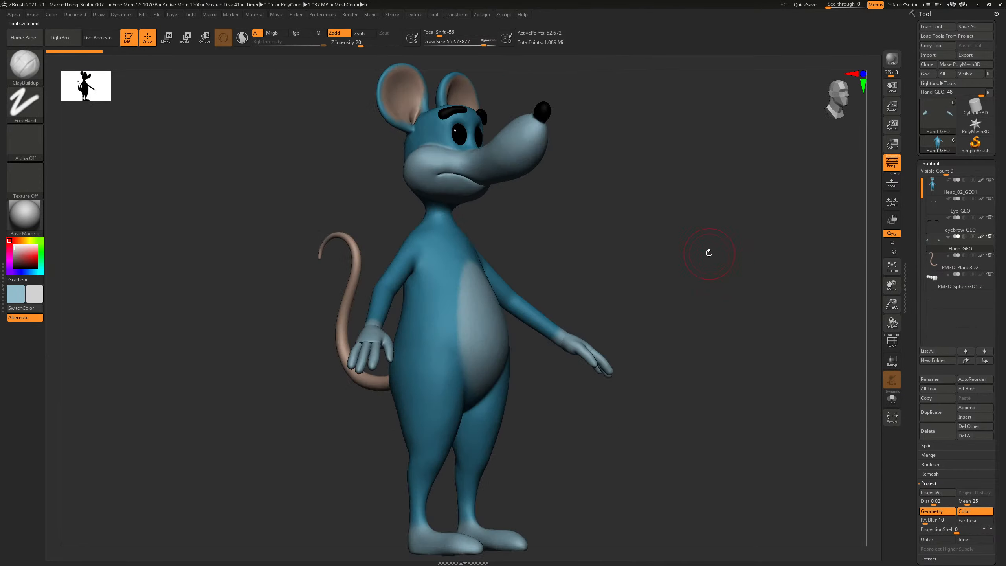
{"action": "left_click_drag", "start_coordinate": [707, 252], "coordinate": [680, 274]}
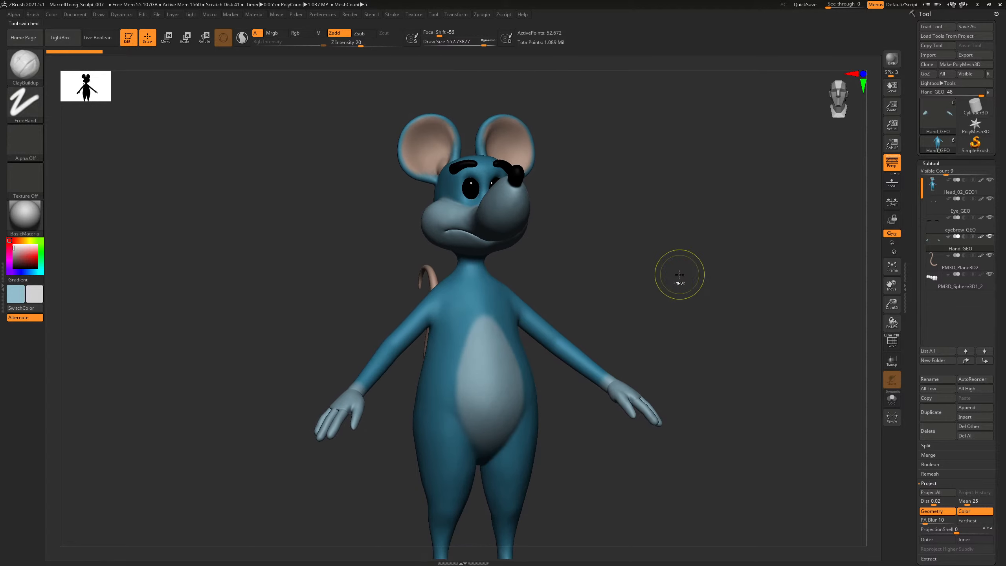
Save the project as a new version named MarcellToing_Sculpt_008.ZPR.
{"action": "key", "text": "ctrl+s"}
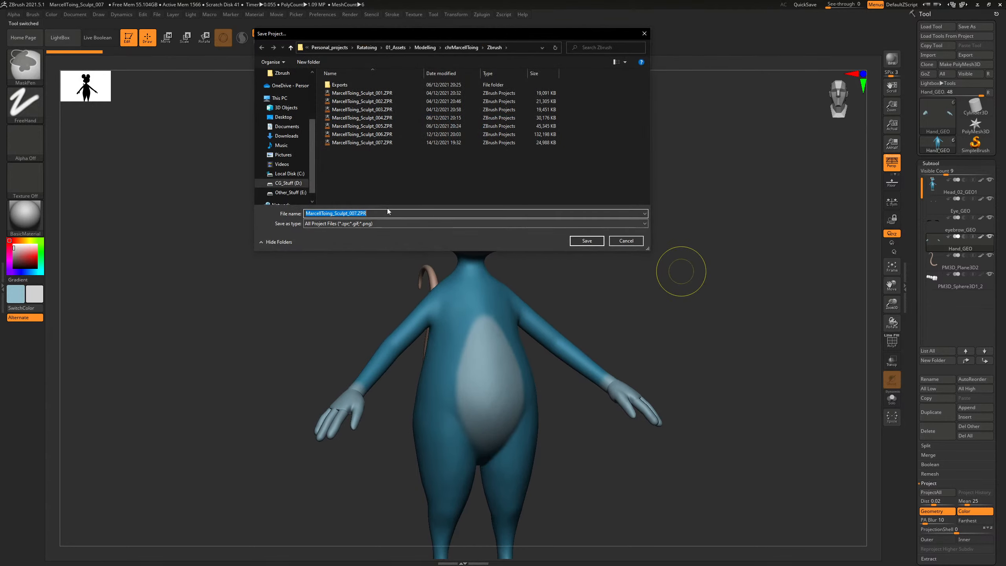
{"action": "left_click", "coordinate": [357, 213]}
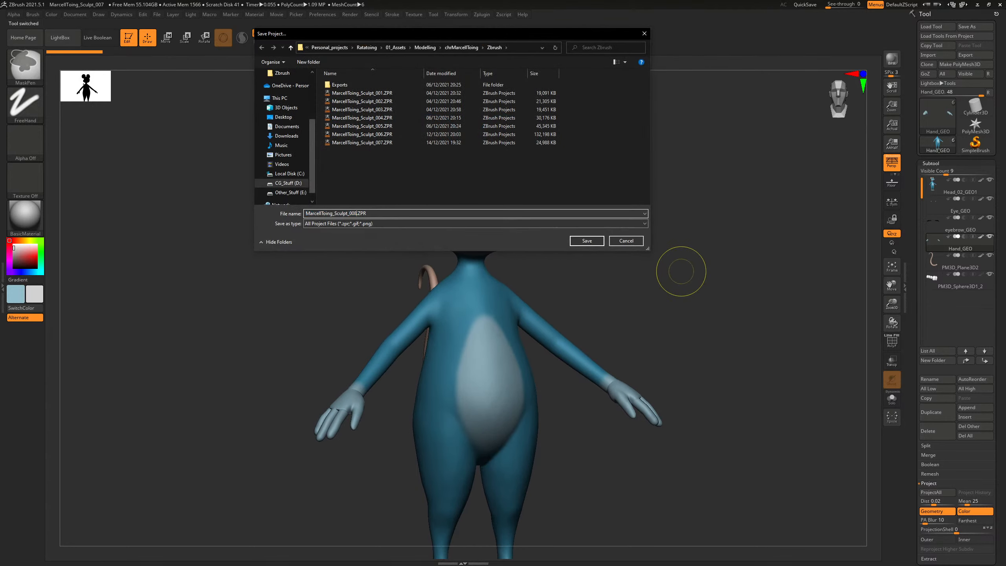
{"action": "type", "text": "8"}
{"action": "key", "text": "Return"}
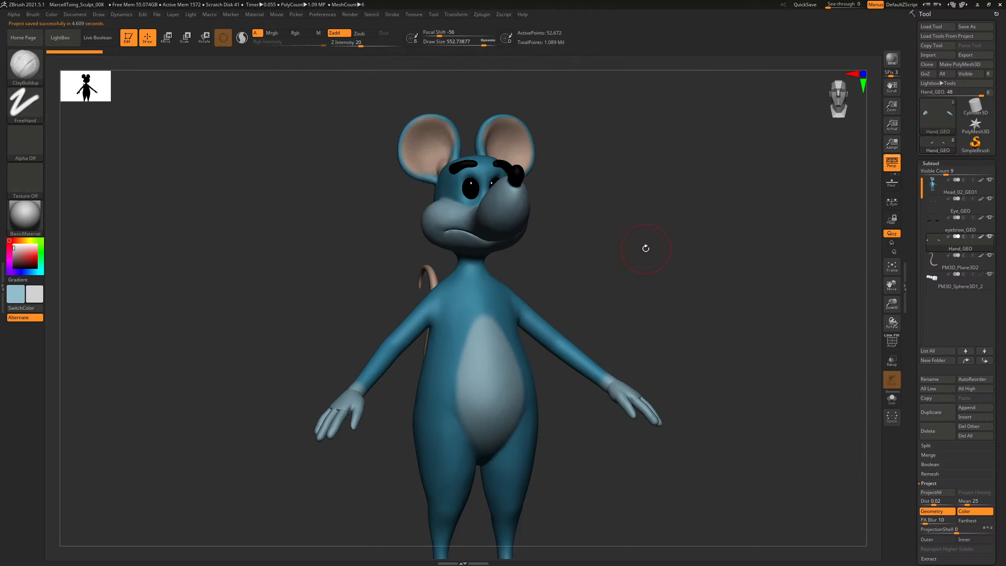
Switch to the Chrome image results for Ratatouille's Remy and enlarge the "Pixar's Ratatouille - Off Topic" reference picture.
{"action": "left_click_drag", "start_coordinate": [646, 248], "coordinate": [681, 175]}
{"action": "left_click_drag", "start_coordinate": [747, 196], "coordinate": [733, 191]}
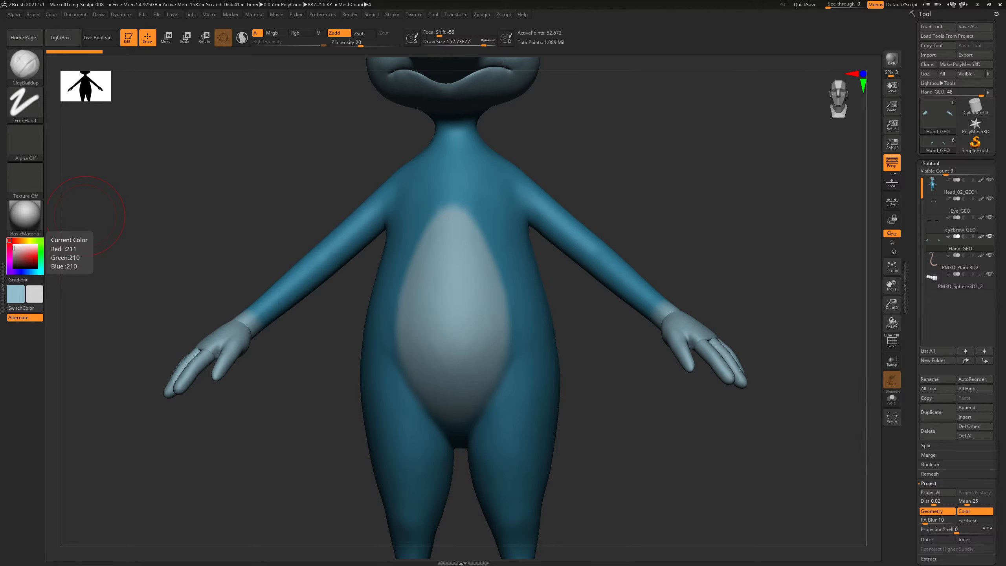
{"action": "key", "text": "super"}
{"action": "left_click", "coordinate": [222, 558]}
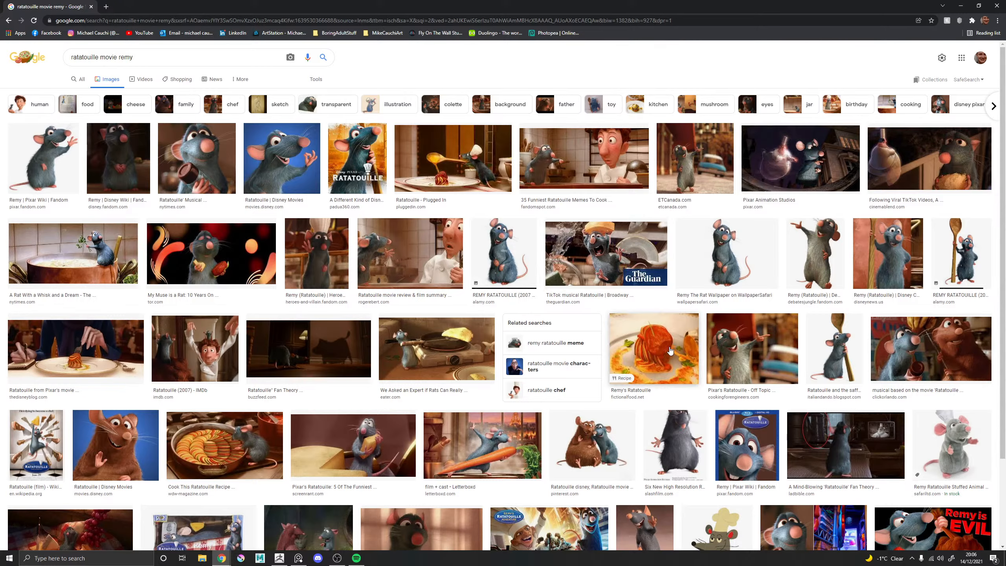
{"action": "left_click", "coordinate": [752, 348]}
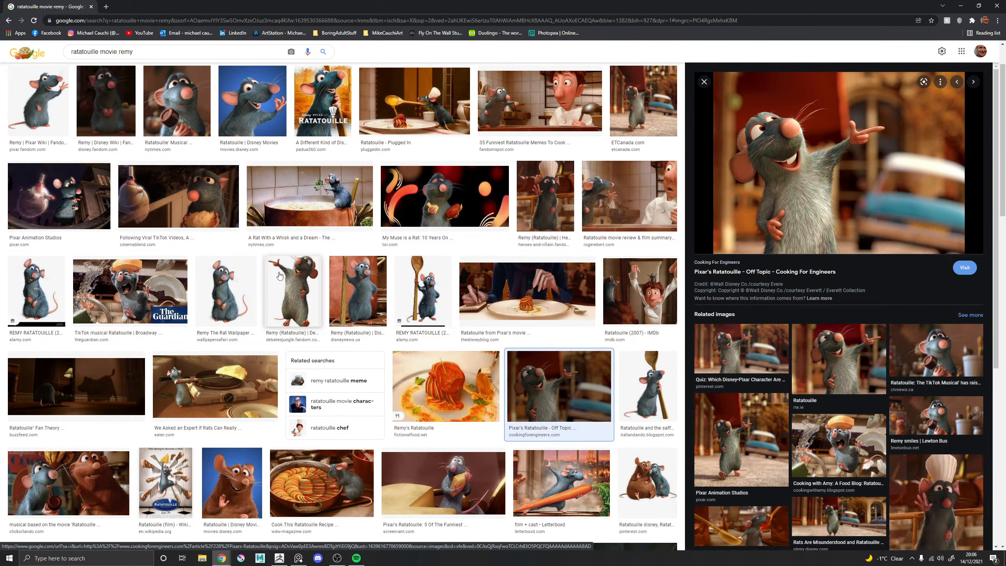
Open the full-size DebatesJungle Wiki picture of Remy pointing, add it to the reference board, and close the image page.
{"action": "left_click", "coordinate": [288, 315]}
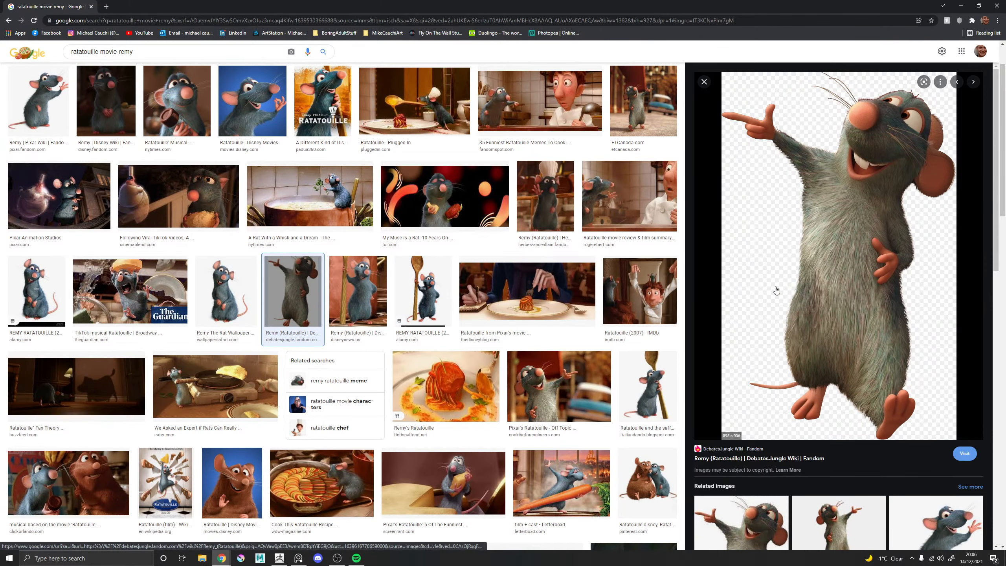
{"action": "right_click", "coordinate": [850, 154]}
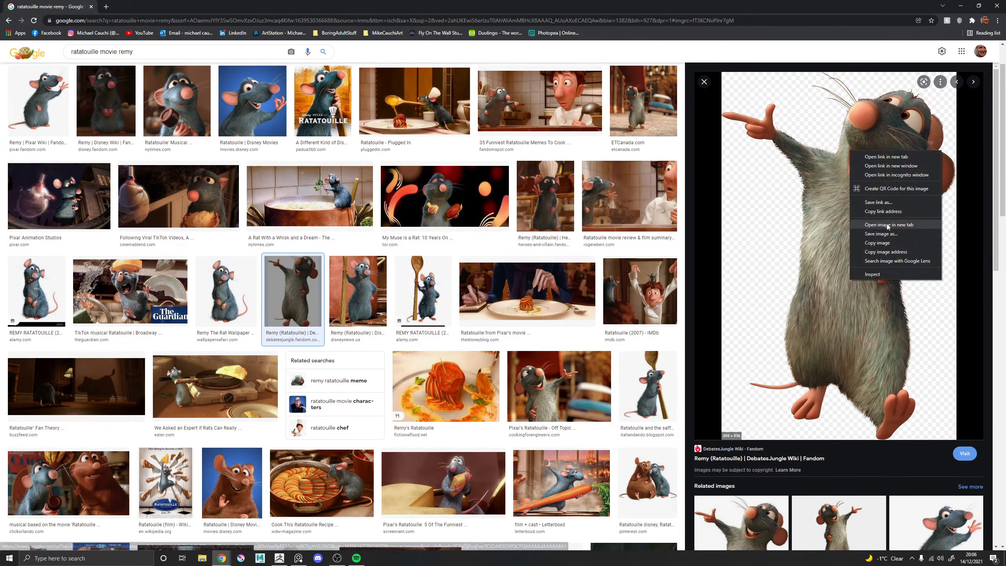
{"action": "left_click", "coordinate": [886, 226]}
{"action": "left_click", "coordinate": [125, 8]}
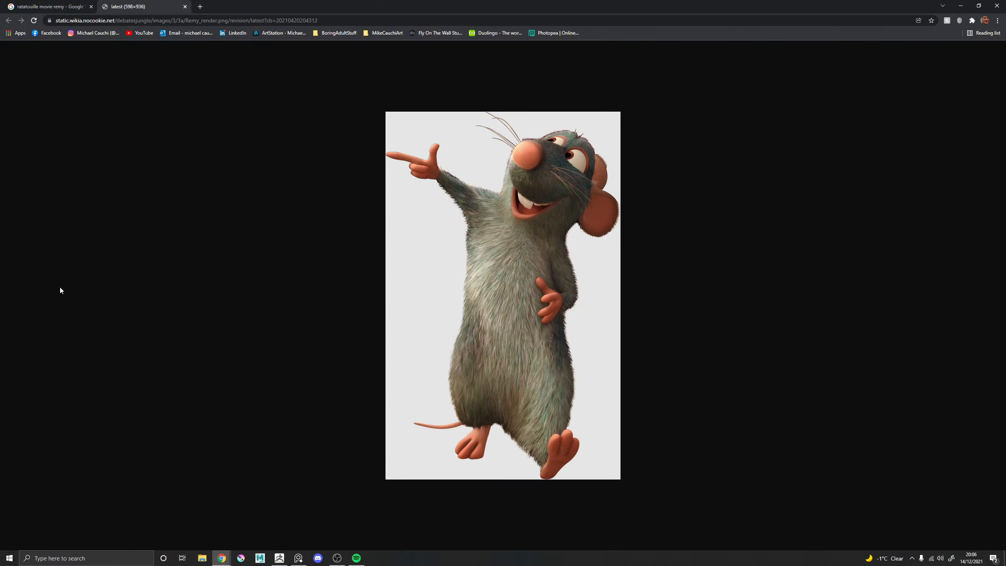
{"action": "key", "text": "alt+Tab"}
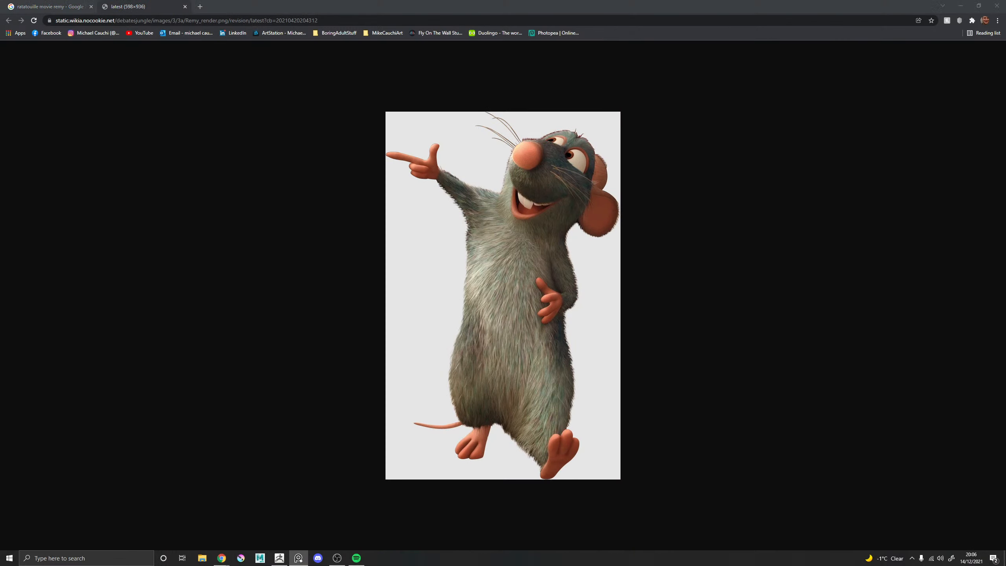
{"action": "left_click_drag", "start_coordinate": [390, 238], "coordinate": [0, 281]}
{"action": "right_click_drag", "start_coordinate": [0, 198], "coordinate": [370, 172]}
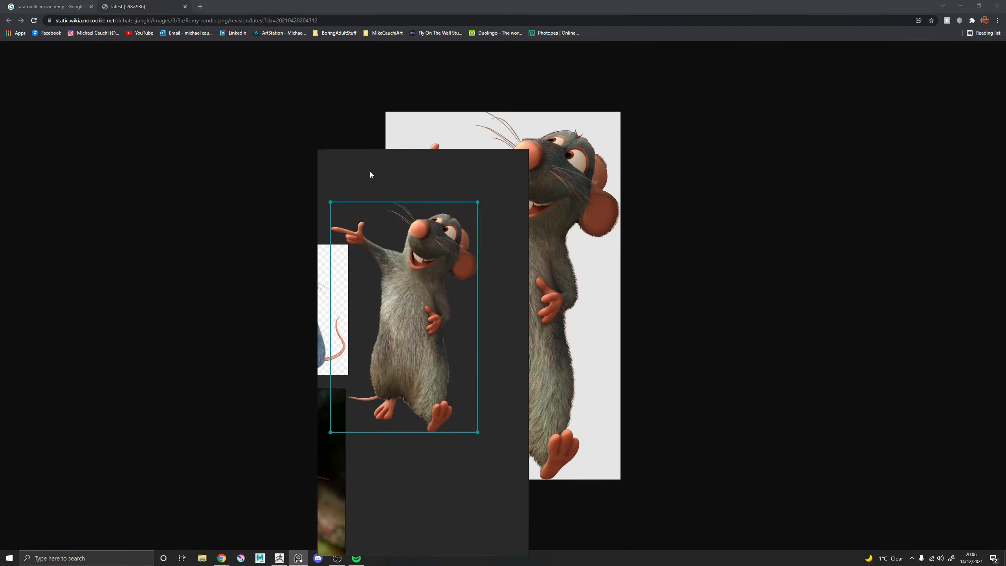
{"action": "left_click_drag", "start_coordinate": [389, 265], "coordinate": [450, 267]}
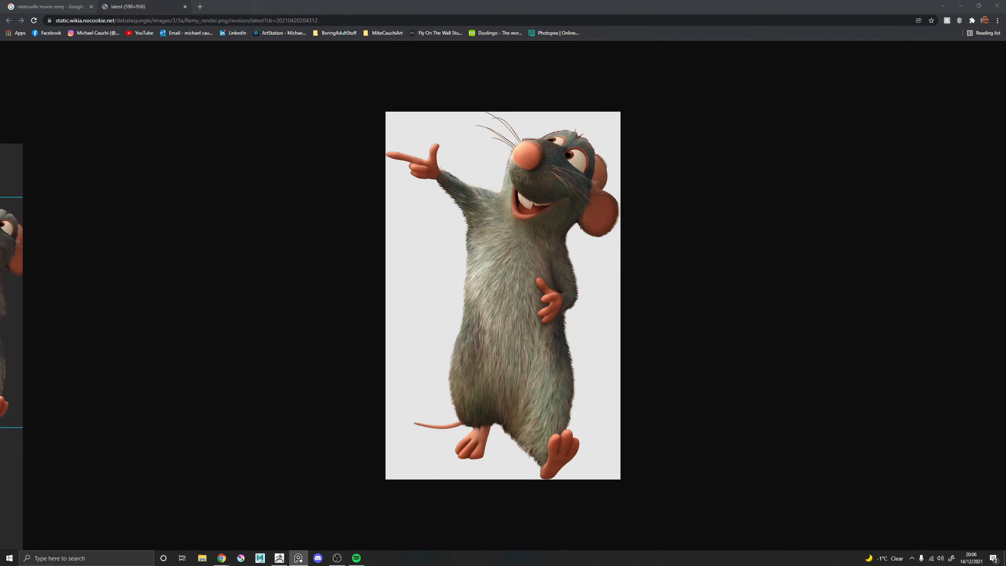
{"action": "left_click", "coordinate": [56, 5]}
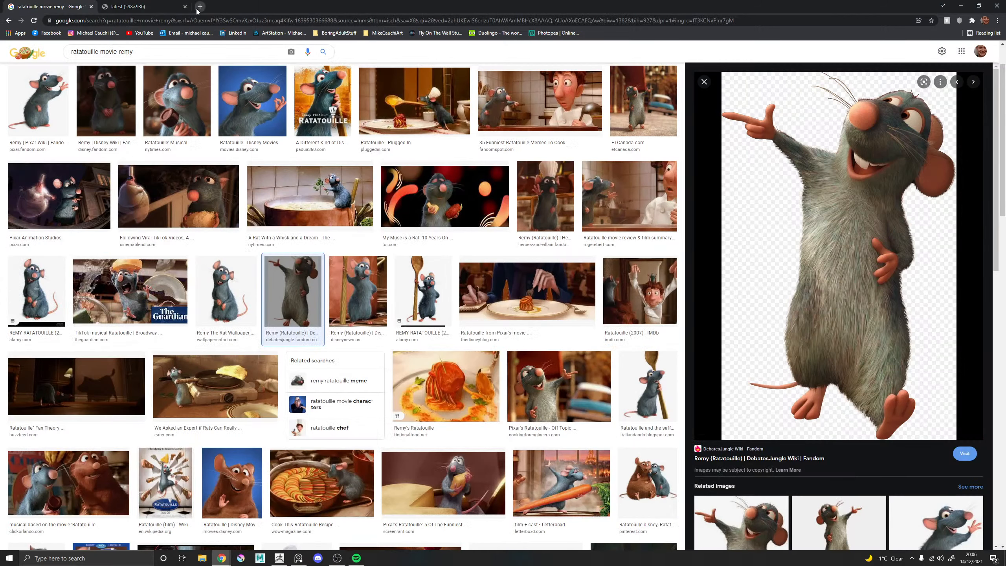
{"action": "left_click", "coordinate": [185, 7]}
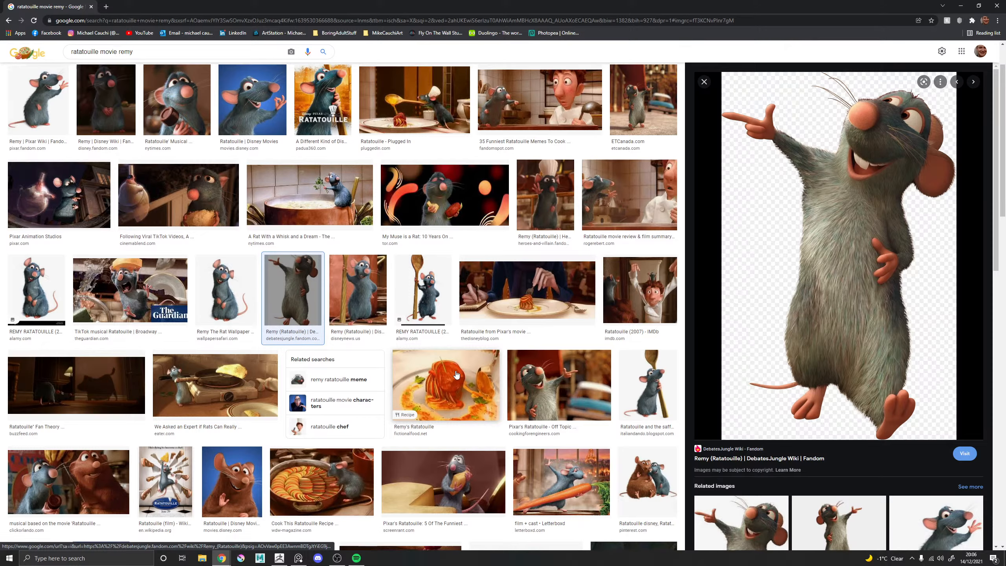
Open the brown rat picture from "Ratatouille | Disney Movies" at full size and add it to the reference board.
{"action": "scroll", "coordinate": [456, 375], "scroll_direction": "down", "scroll_amount": 5}
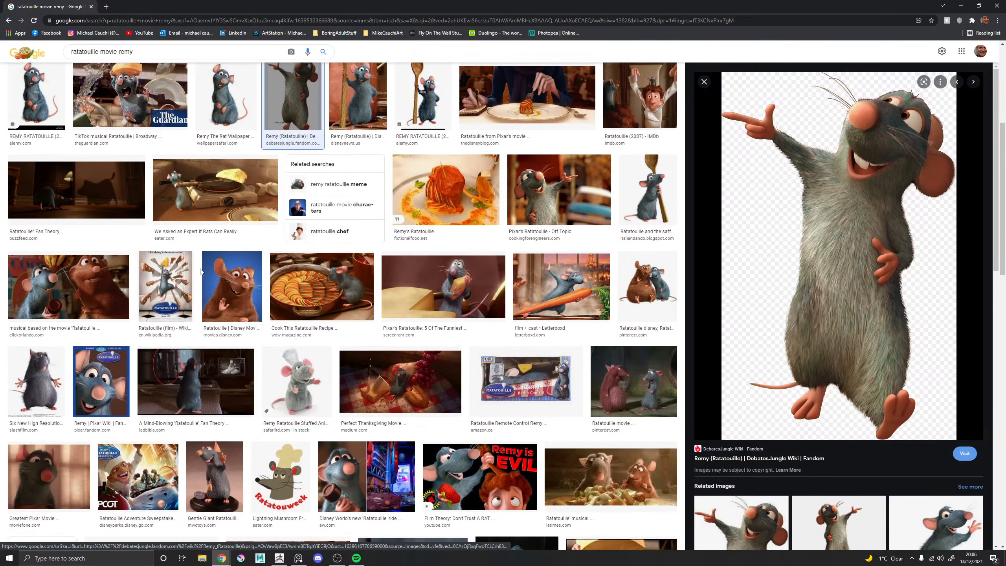
{"action": "left_click", "coordinate": [241, 296]}
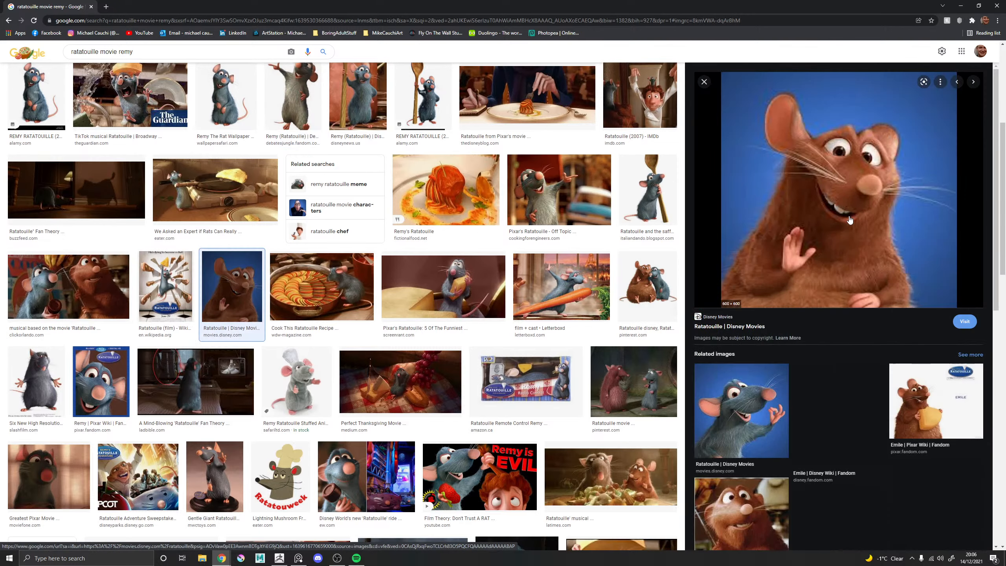
{"action": "right_click", "coordinate": [822, 223]}
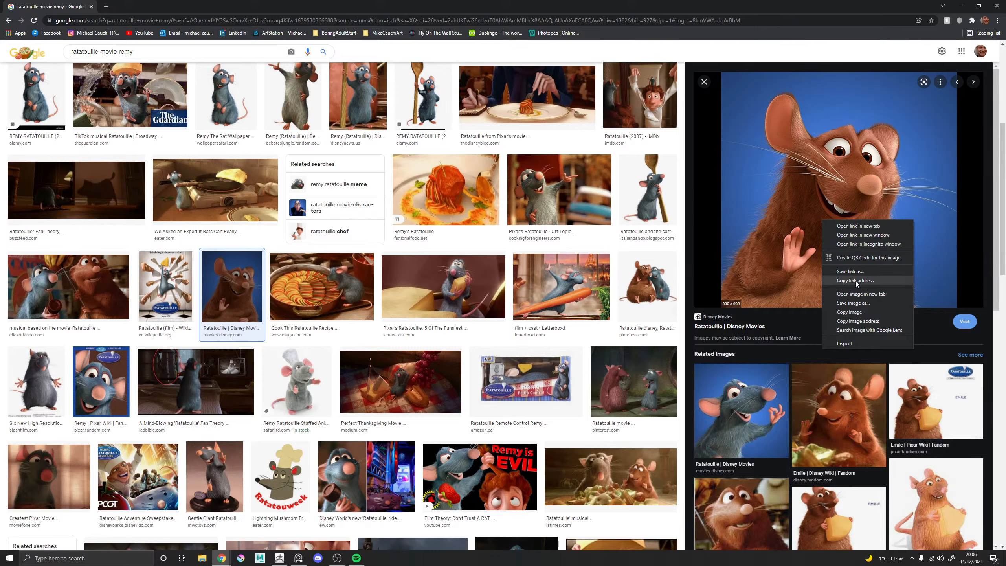
{"action": "left_click", "coordinate": [848, 294]}
{"action": "left_click", "coordinate": [139, 4]}
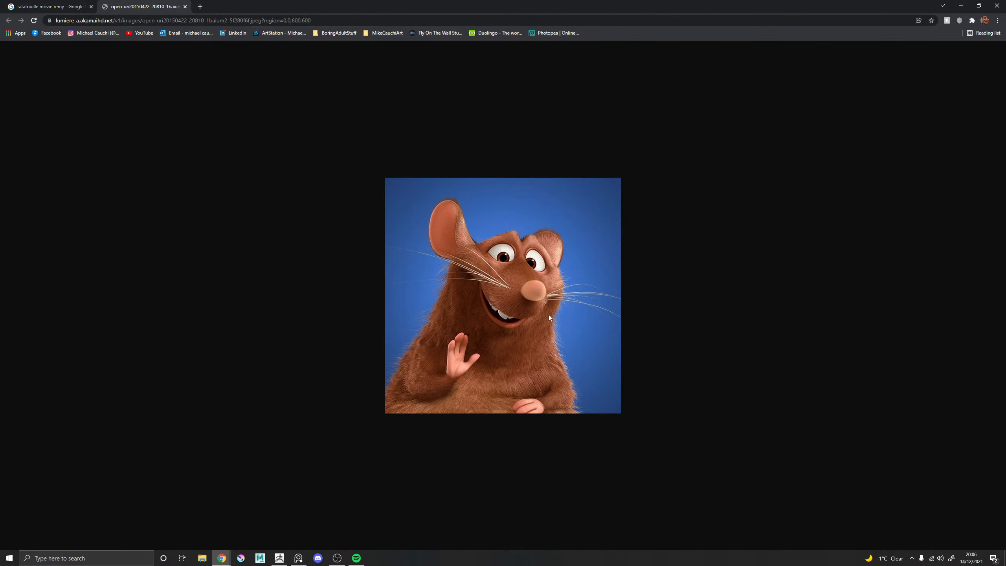
{"action": "key", "text": "alt+Tab"}
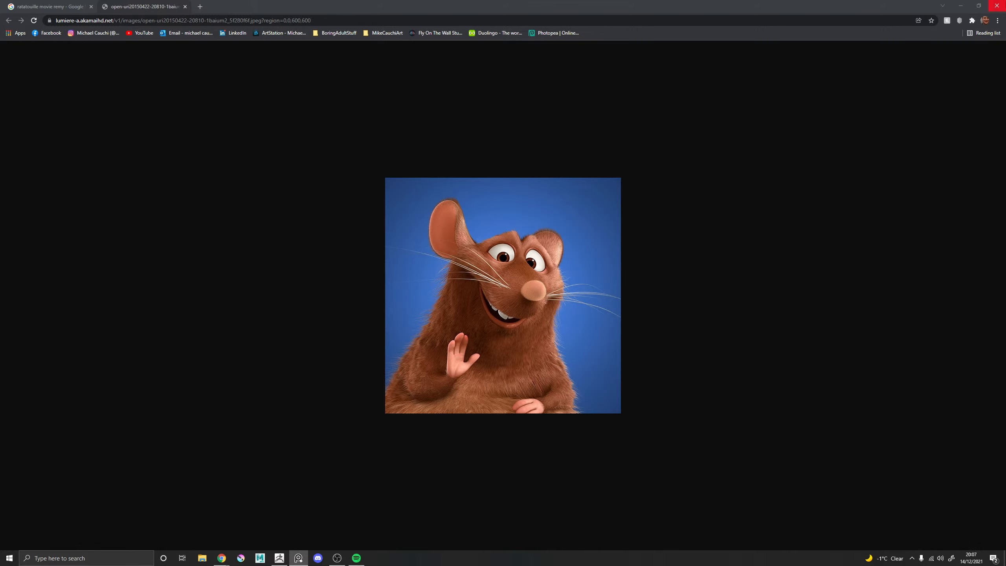
Switch to ZBrush, shrink the floating reference board, and frame it on Remy's pointing hand.
{"action": "key", "text": "alt+Tab"}
{"action": "key", "text": "alt+Tab"}
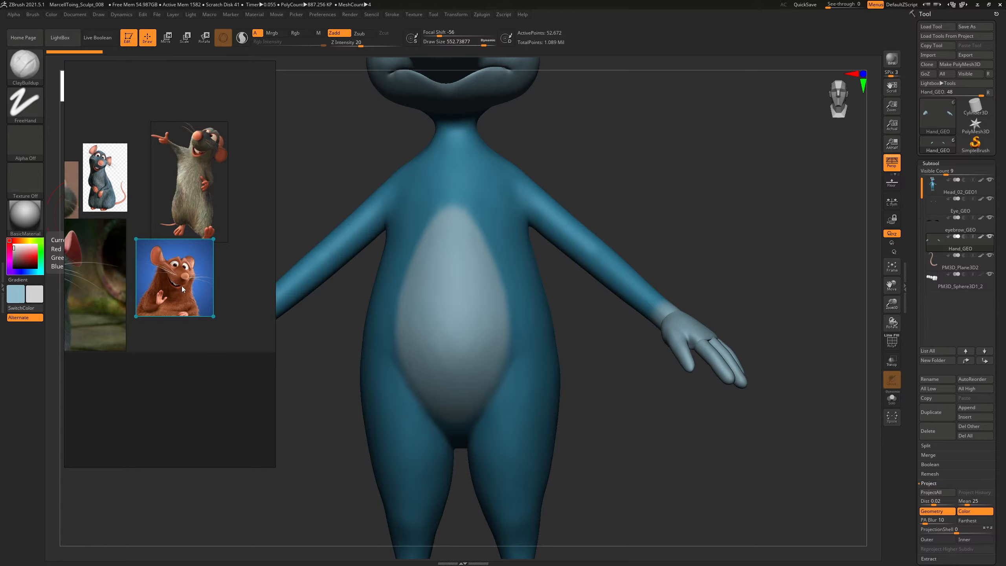
{"action": "scroll", "coordinate": [204, 263], "scroll_direction": "up", "scroll_amount": 1}
{"action": "left_click_drag", "start_coordinate": [277, 471], "coordinate": [217, 259]}
{"action": "middle_click_drag", "start_coordinate": [181, 143], "coordinate": [149, 73]}
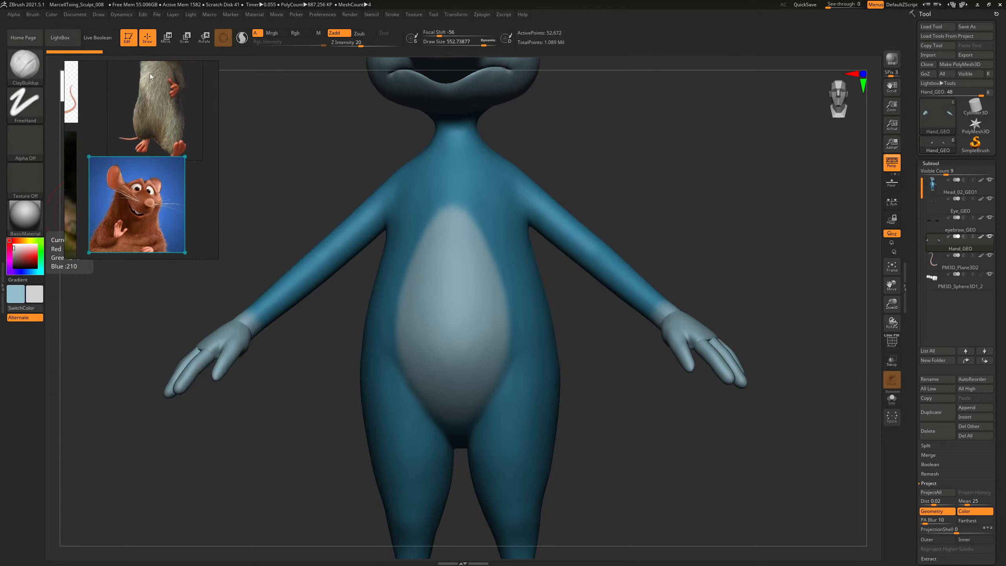
{"action": "scroll", "coordinate": [121, 225], "scroll_direction": "up", "scroll_amount": 2}
{"action": "scroll", "coordinate": [159, 136], "scroll_direction": "down", "scroll_amount": 1}
{"action": "middle_click_drag", "start_coordinate": [159, 136], "coordinate": [169, 222]}
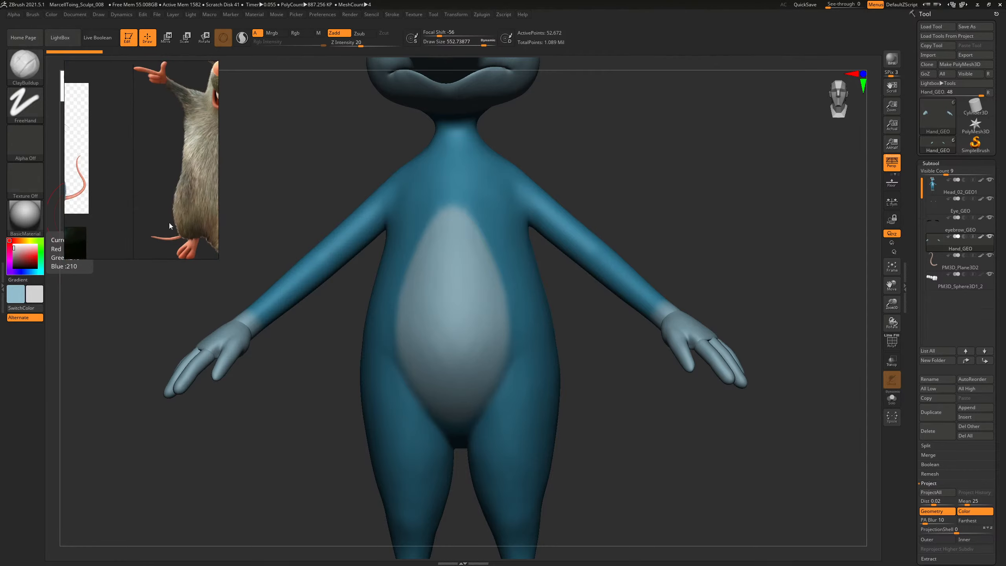
{"action": "middle_click_drag", "start_coordinate": [144, 72], "coordinate": [18, 139]}
{"action": "middle_click_drag", "start_coordinate": [82, 167], "coordinate": [180, 181]}
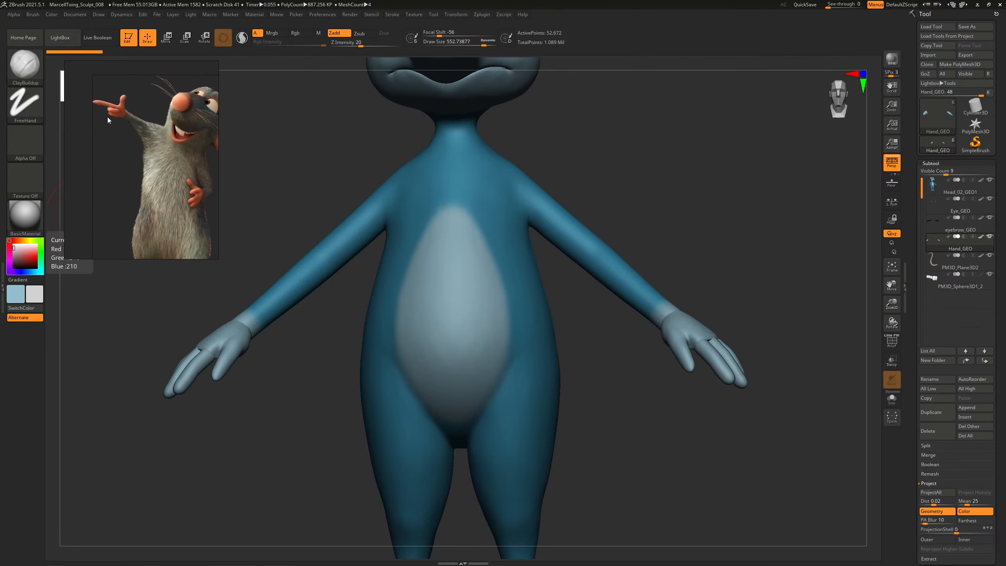
{"action": "scroll", "coordinate": [109, 117], "scroll_direction": "up", "scroll_amount": 3}
Reshape the thumb side of the hand below the wrist with the Move brush at a reduced draw size.
{"action": "left_click_drag", "start_coordinate": [656, 263], "coordinate": [649, 302]}
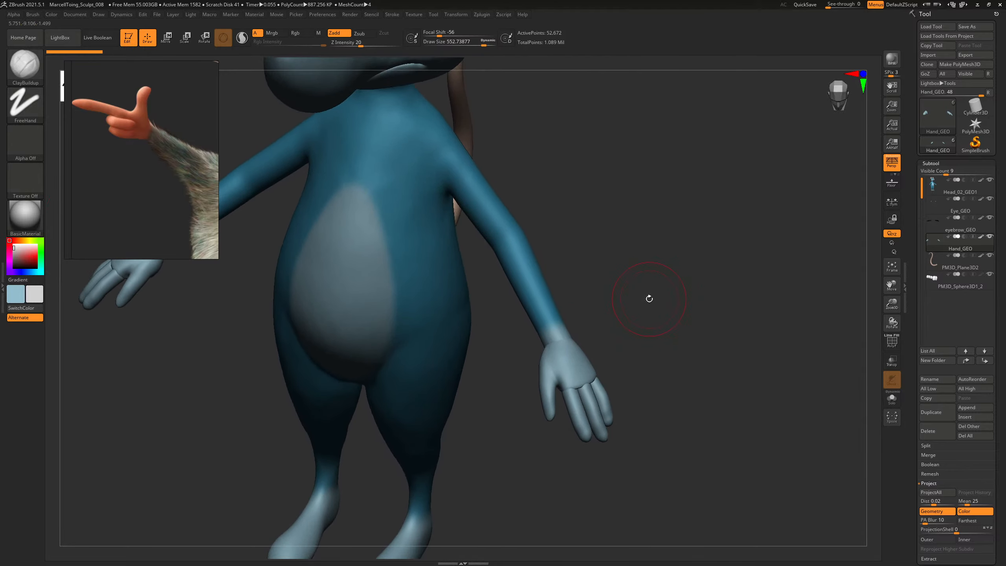
{"action": "mouse_move", "coordinate": [669, 318]}
{"action": "left_mouse_down"}
{"action": "mouse_move", "coordinate": [674, 348]}
{"action": "mouse_move", "coordinate": [647, 255]}
{"action": "mouse_move", "coordinate": [742, 279]}
{"action": "mouse_move", "coordinate": [665, 265]}
{"action": "left_mouse_up"}
{"action": "key", "text": "b"}
{"action": "key", "text": "c"}
{"action": "key", "text": "b"}
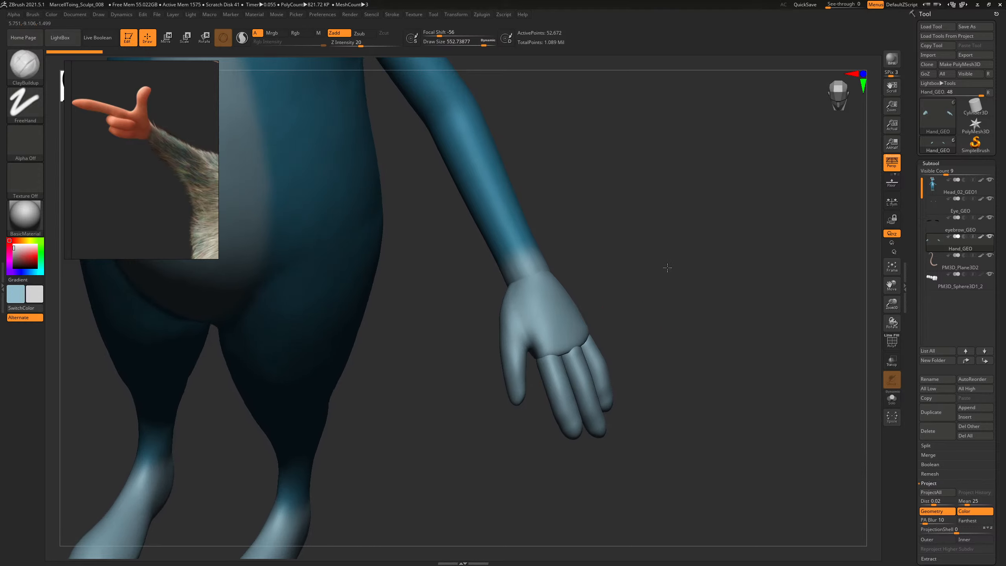
{"action": "key", "text": "b"}
{"action": "key", "text": "m"}
{"action": "key", "text": "v"}
{"action": "key", "text": "s"}
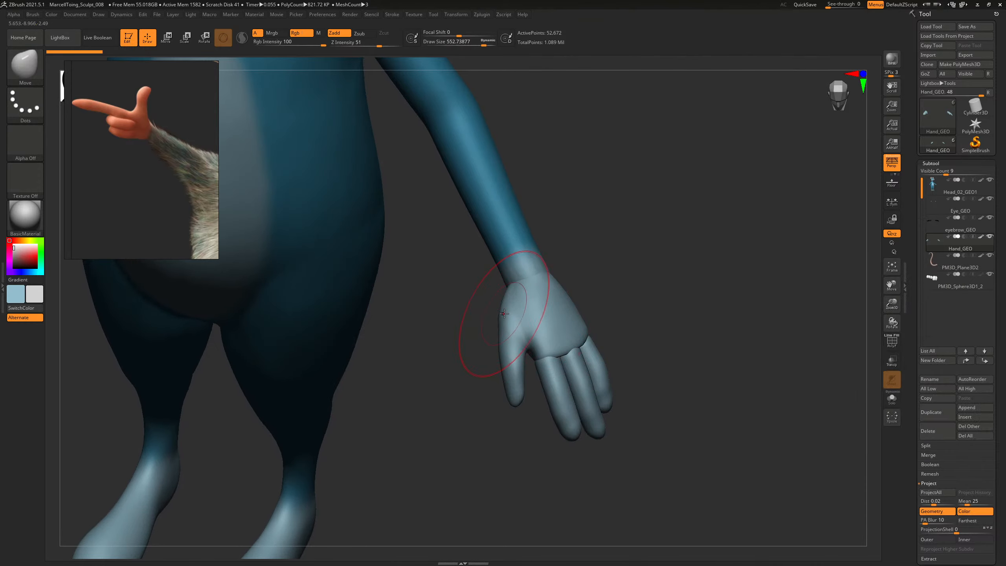
{"action": "key", "text": "s"}
{"action": "left_click_drag", "start_coordinate": [504, 314], "coordinate": [498, 314]}
{"action": "left_click_drag", "start_coordinate": [606, 255], "coordinate": [649, 270], "text": "alt"}
{"action": "key", "text": "s"}
{"action": "left_click_drag", "start_coordinate": [505, 318], "coordinate": [498, 322]}
{"action": "left_click_drag", "start_coordinate": [639, 250], "coordinate": [715, 224]}
Build up the thumb pad on the palm using ClayBuildup with Z Intensity set to 5.
{"action": "mouse_move", "coordinate": [588, 267]}
{"action": "left_mouse_down"}
{"action": "mouse_move", "coordinate": [622, 261]}
{"action": "mouse_move", "coordinate": [492, 306]}
{"action": "mouse_move", "coordinate": [459, 332]}
{"action": "mouse_move", "coordinate": [458, 347]}
{"action": "mouse_move", "coordinate": [482, 335]}
{"action": "left_mouse_up"}
{"action": "key", "text": "b"}
{"action": "key", "text": "c"}
{"action": "key", "text": "b"}
{"action": "key", "text": "s"}
{"action": "left_click_drag", "start_coordinate": [602, 321], "coordinate": [511, 283]}
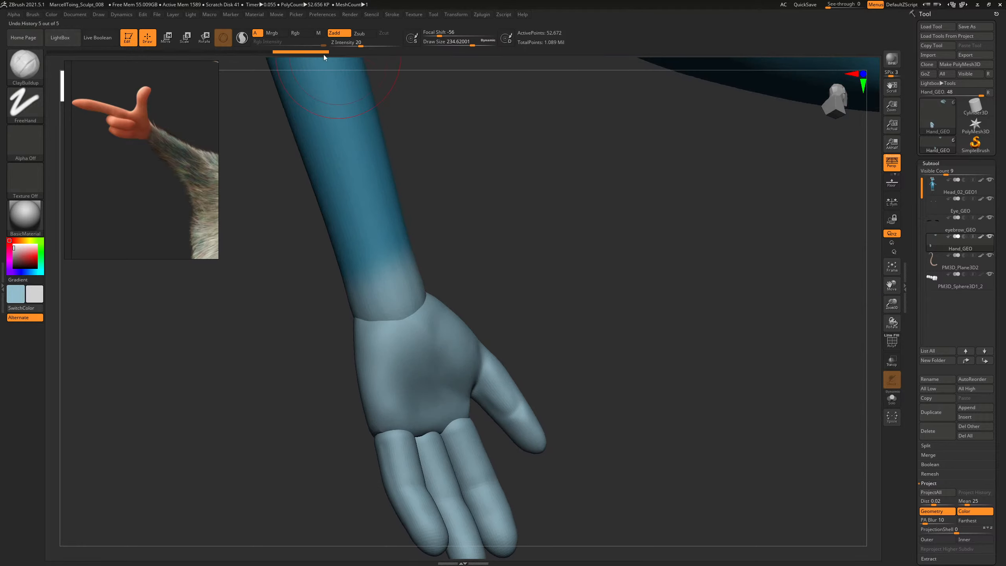
{"action": "left_click", "coordinate": [358, 43]}
{"action": "type", "text": "5"}
{"action": "key", "text": "Return"}
{"action": "left_click_drag", "start_coordinate": [505, 214], "coordinate": [513, 216]}
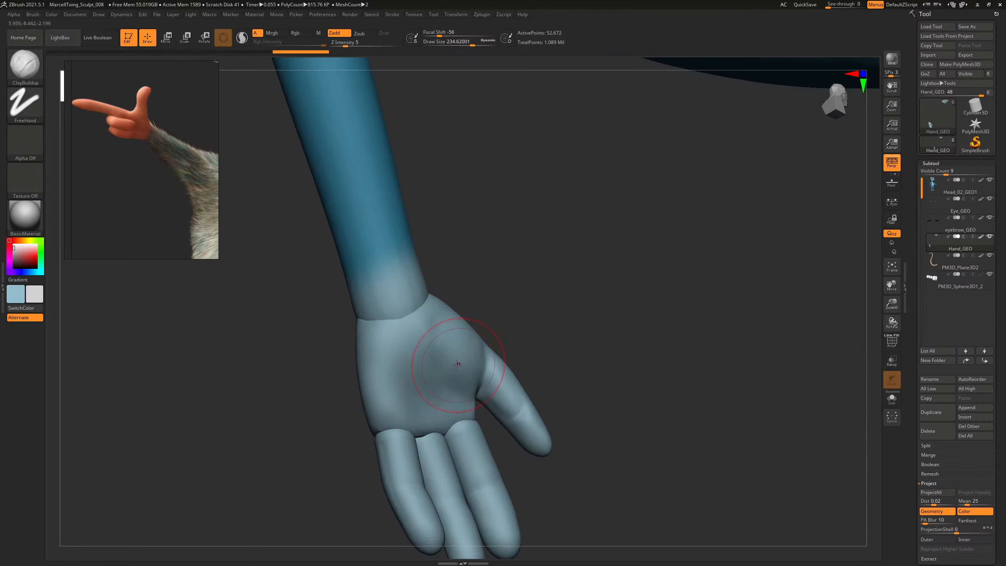
{"action": "key", "text": "s"}
{"action": "mouse_move", "coordinate": [442, 348]}
{"action": "left_mouse_down"}
{"action": "mouse_move", "coordinate": [433, 344]}
{"action": "mouse_move", "coordinate": [456, 326]}
{"action": "left_mouse_up"}
{"action": "left_click_drag", "start_coordinate": [469, 293], "coordinate": [457, 307]}
Add soft clay volume across the middle and heel of the palm.
{"action": "key", "text": "s"}
{"action": "left_click_drag", "start_coordinate": [410, 336], "coordinate": [428, 314]}
{"action": "left_click_drag", "start_coordinate": [425, 382], "coordinate": [435, 360]}
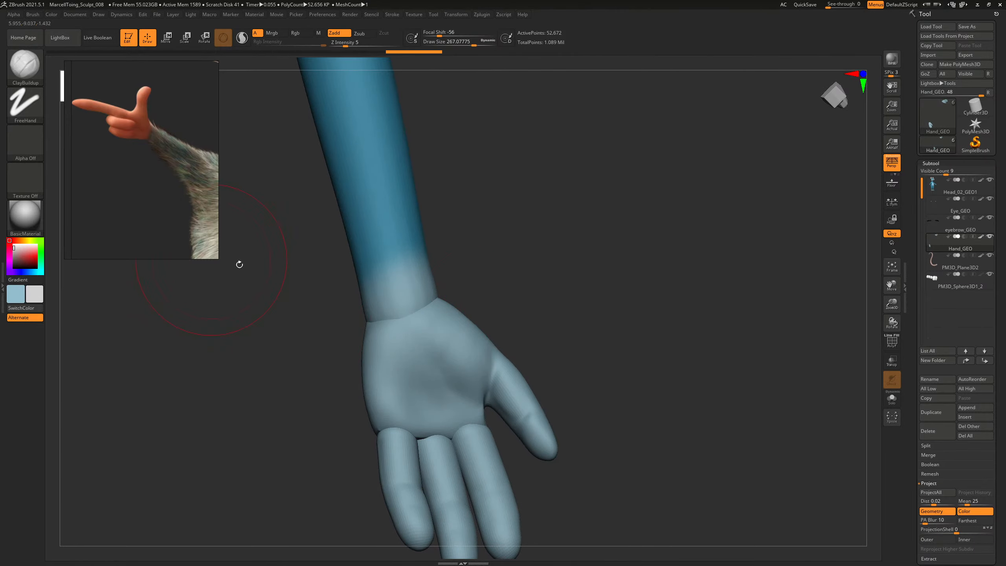
{"action": "left_click_drag", "start_coordinate": [239, 263], "coordinate": [195, 309]}
{"action": "mouse_move", "coordinate": [638, 499]}
{"action": "left_mouse_down"}
{"action": "mouse_move", "coordinate": [624, 418]}
{"action": "mouse_move", "coordinate": [632, 404]}
{"action": "left_mouse_up"}
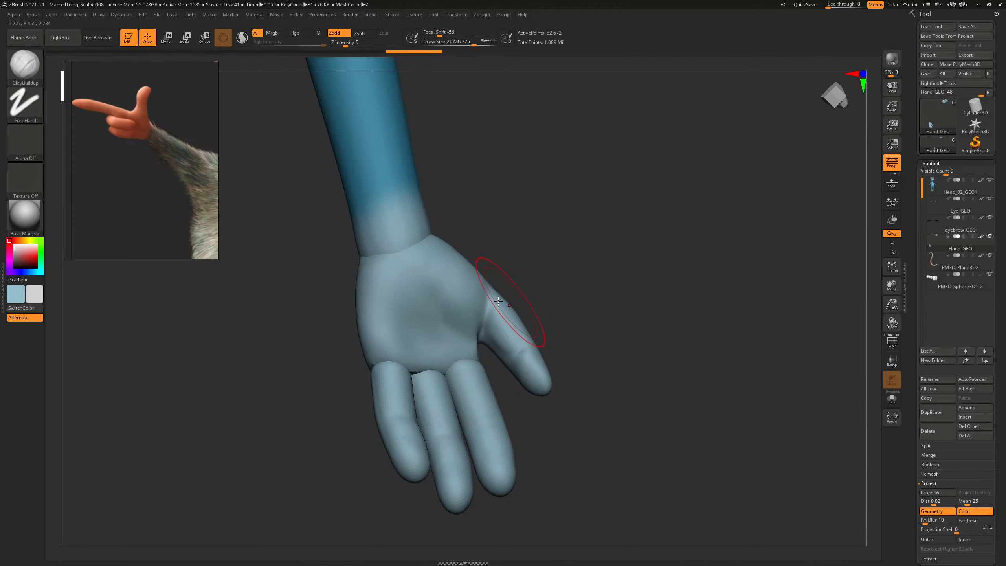
Sculpt and smooth the transition between the thumb and palm with a smaller brush, checking the mesh wireframe.
{"action": "key", "text": "s"}
{"action": "left_click_drag", "start_coordinate": [493, 312], "coordinate": [484, 339]}
{"action": "left_click_drag", "start_coordinate": [510, 254], "coordinate": [483, 332]}
{"action": "key", "text": "s"}
{"action": "left_click_drag", "start_coordinate": [484, 332], "coordinate": [480, 317]}
{"action": "left_click_drag", "start_coordinate": [533, 273], "coordinate": [501, 289]}
{"action": "left_click_drag", "start_coordinate": [554, 257], "coordinate": [539, 284]}
{"action": "key", "text": "shift+f"}
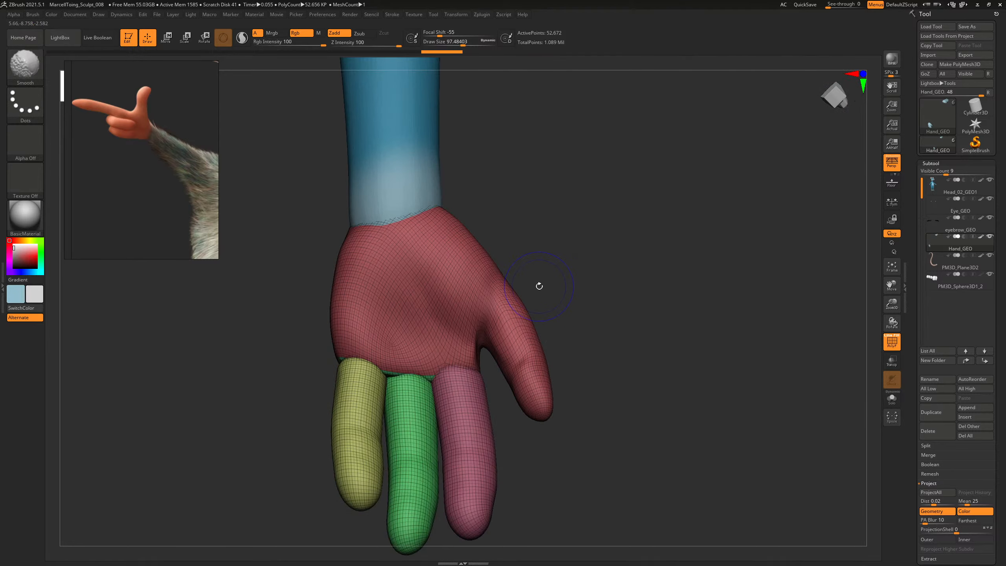
{"action": "key", "text": "shift+f"}
{"action": "key", "text": "s"}
{"action": "left_click_drag", "start_coordinate": [487, 304], "coordinate": [491, 305]}
{"action": "left_click_drag", "start_coordinate": [493, 304], "coordinate": [494, 273]}
Fill out and blend the thumb's joint on the palm side with light ClayBuildup strokes.
{"action": "left_click_drag", "start_coordinate": [534, 253], "coordinate": [557, 298]}
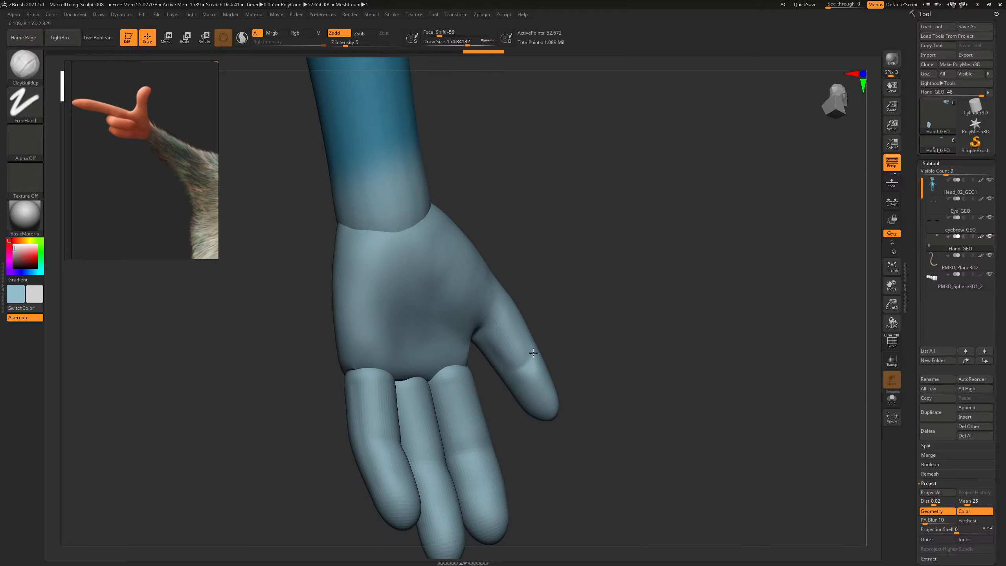
{"action": "key", "text": "s"}
{"action": "mouse_move", "coordinate": [533, 367]}
{"action": "left_mouse_down"}
{"action": "mouse_move", "coordinate": [522, 367]}
{"action": "mouse_move", "coordinate": [535, 389]}
{"action": "left_mouse_up"}
{"action": "mouse_move", "coordinate": [572, 366]}
{"action": "left_mouse_down"}
{"action": "mouse_move", "coordinate": [531, 341]}
{"action": "mouse_move", "coordinate": [575, 311]}
{"action": "mouse_move", "coordinate": [498, 305]}
{"action": "mouse_move", "coordinate": [517, 294]}
{"action": "mouse_move", "coordinate": [544, 299]}
{"action": "mouse_move", "coordinate": [528, 292]}
{"action": "mouse_move", "coordinate": [538, 301]}
{"action": "left_mouse_up"}
{"action": "key", "text": "s"}
{"action": "key", "text": "s"}
{"action": "mouse_move", "coordinate": [590, 284]}
{"action": "left_mouse_down"}
{"action": "mouse_move", "coordinate": [545, 290]}
{"action": "mouse_move", "coordinate": [551, 322]}
{"action": "left_mouse_up"}
Refine the thumb and its base on the back of the hand with ClayBuildup.
{"action": "mouse_move", "coordinate": [737, 249]}
{"action": "left_mouse_down", "text": "alt"}
{"action": "mouse_move", "coordinate": [683, 296]}
{"action": "mouse_move", "coordinate": [634, 301]}
{"action": "left_mouse_up", "text": "alt"}
{"action": "key", "text": "s"}
{"action": "mouse_move", "coordinate": [519, 314]}
{"action": "left_mouse_down"}
{"action": "mouse_move", "coordinate": [490, 350]}
{"action": "mouse_move", "coordinate": [483, 413]}
{"action": "left_mouse_up"}
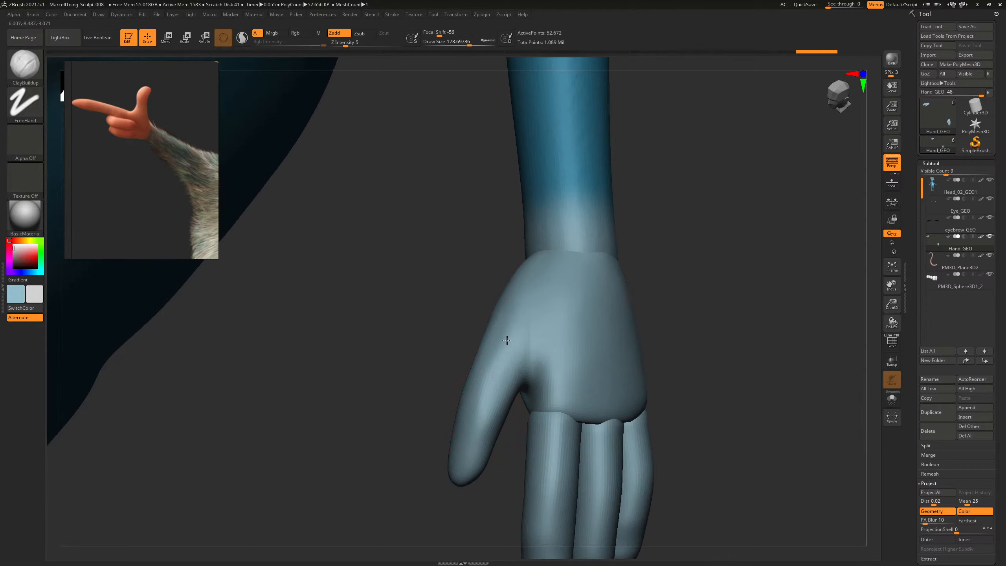
{"action": "left_click_drag", "start_coordinate": [507, 340], "coordinate": [529, 290]}
Frame the reference on Remy's hand resting on his belly and compare it with the sculpted hand.
{"action": "mouse_move", "coordinate": [162, 181]}
{"action": "middle_mouse_down"}
{"action": "mouse_move", "coordinate": [106, 84]}
{"action": "mouse_move", "coordinate": [34, 171]}
{"action": "mouse_move", "coordinate": [5, 242]}
{"action": "middle_mouse_up"}
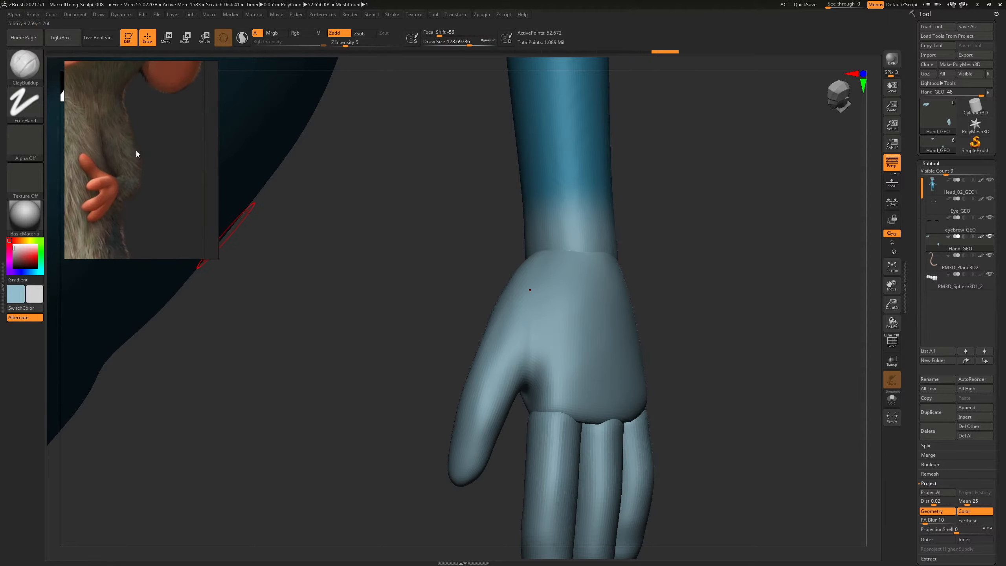
{"action": "middle_click_drag", "start_coordinate": [137, 152], "coordinate": [171, 171]}
{"action": "mouse_move", "coordinate": [698, 252]}
{"action": "left_mouse_down"}
{"action": "mouse_move", "coordinate": [701, 180]}
{"action": "mouse_move", "coordinate": [713, 213]}
{"action": "mouse_move", "coordinate": [403, 291]}
{"action": "left_mouse_up"}
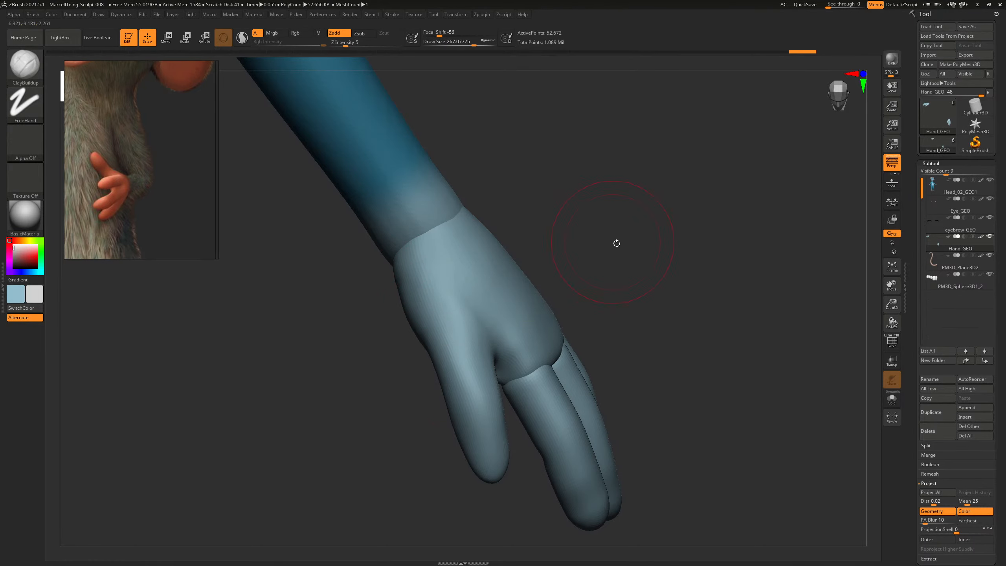
Pull the thumb and its base into a smoother silhouette with SnakeHook, redoing the first stroke.
{"action": "left_click_drag", "start_coordinate": [615, 242], "coordinate": [647, 203]}
{"action": "key", "text": "b"}
{"action": "key", "text": "m"}
{"action": "key", "text": "v"}
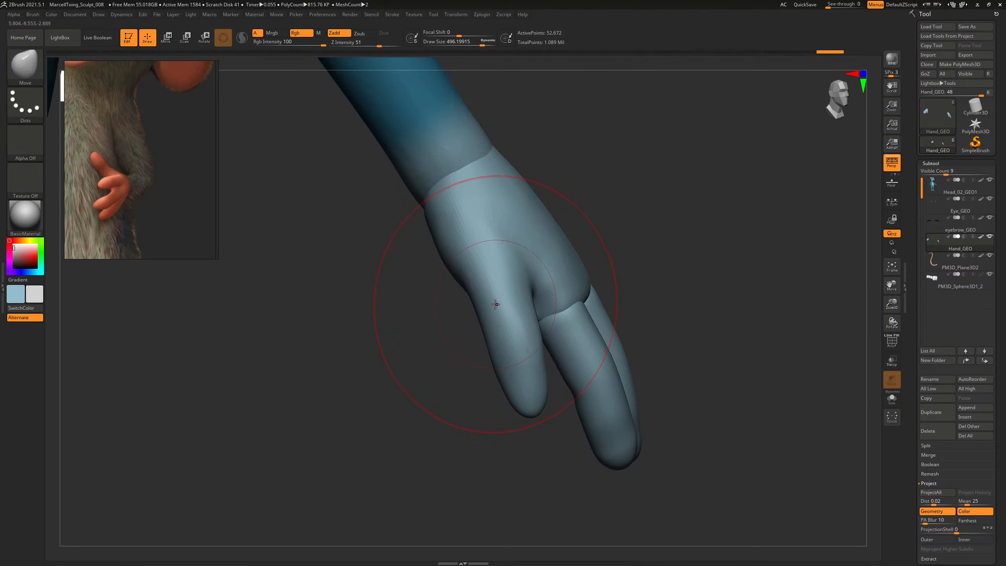
{"action": "key", "text": "b"}
{"action": "key", "text": "s"}
{"action": "key", "text": "h"}
{"action": "key", "text": "s"}
{"action": "mouse_move", "coordinate": [492, 292]}
{"action": "left_mouse_down"}
{"action": "mouse_move", "coordinate": [498, 273]}
{"action": "mouse_move", "coordinate": [487, 279]}
{"action": "left_mouse_up"}
{"action": "key", "text": "s"}
{"action": "key", "text": "ctrl+z"}
{"action": "key", "text": "s"}
{"action": "key", "text": "s"}
{"action": "key", "text": "s"}
{"action": "left_click_drag", "start_coordinate": [514, 347], "coordinate": [520, 351]}
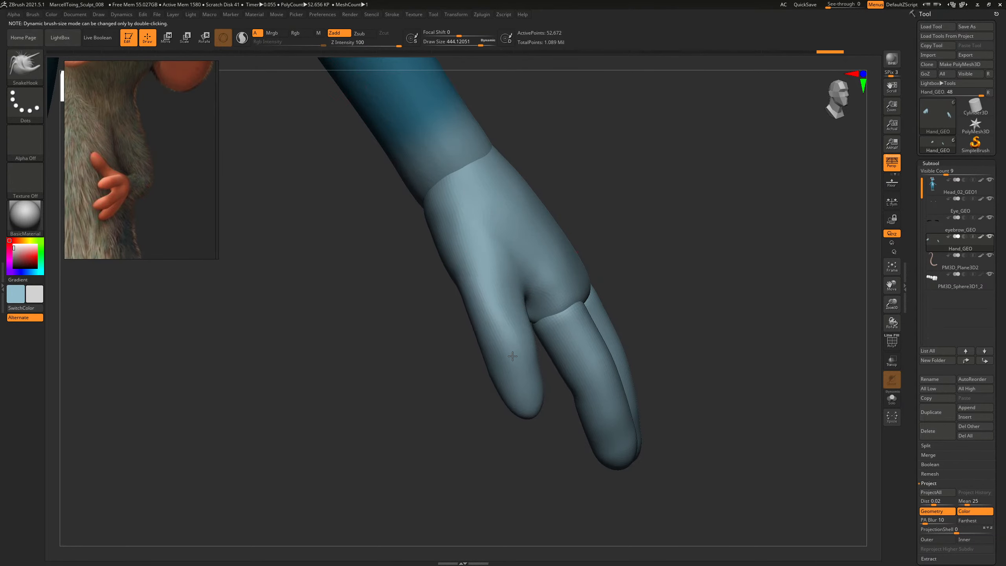
{"action": "left_click_drag", "start_coordinate": [690, 274], "coordinate": [572, 265]}
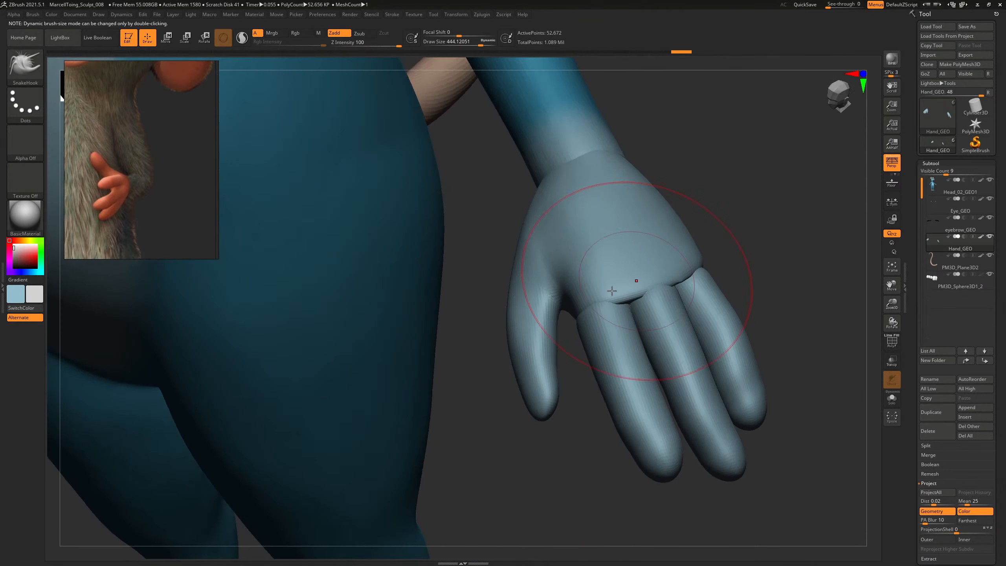
{"action": "left_click_drag", "start_coordinate": [502, 299], "coordinate": [552, 386]}
Thicken the thumb tip with the Inflat brush.
{"action": "mouse_move", "coordinate": [707, 251]}
{"action": "left_mouse_down"}
{"action": "mouse_move", "coordinate": [730, 230]}
{"action": "mouse_move", "coordinate": [547, 410]}
{"action": "left_mouse_up"}
{"action": "key", "text": "b"}
{"action": "key", "text": "i"}
{"action": "key", "text": "n"}
{"action": "key", "text": "s"}
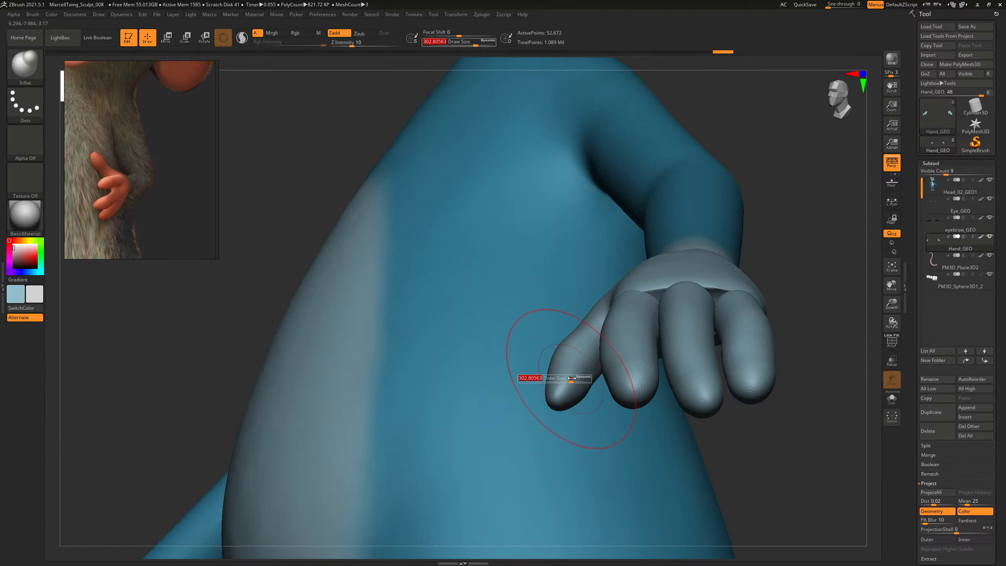
{"action": "left_click_drag", "start_coordinate": [572, 378], "coordinate": [575, 378]}
{"action": "left_click_drag", "start_coordinate": [574, 385], "coordinate": [574, 386]}
Inflate the thumb base and the adjoining side of the palm with larger Inflat brush sizes.
{"action": "mouse_move", "coordinate": [712, 455]}
{"action": "left_mouse_down"}
{"action": "mouse_move", "coordinate": [794, 497]}
{"action": "mouse_move", "coordinate": [645, 460]}
{"action": "mouse_move", "coordinate": [688, 258]}
{"action": "mouse_move", "coordinate": [642, 276]}
{"action": "left_mouse_up"}
{"action": "key", "text": "]"}
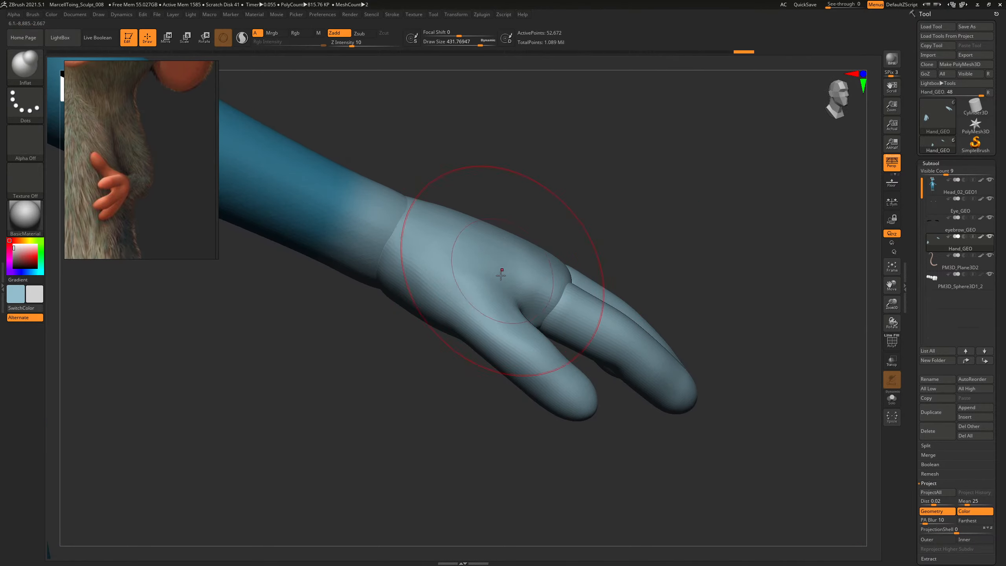
{"action": "left_click_drag", "start_coordinate": [605, 226], "coordinate": [506, 255]}
{"action": "key", "text": "ctrl"}
{"action": "key", "text": "]"}
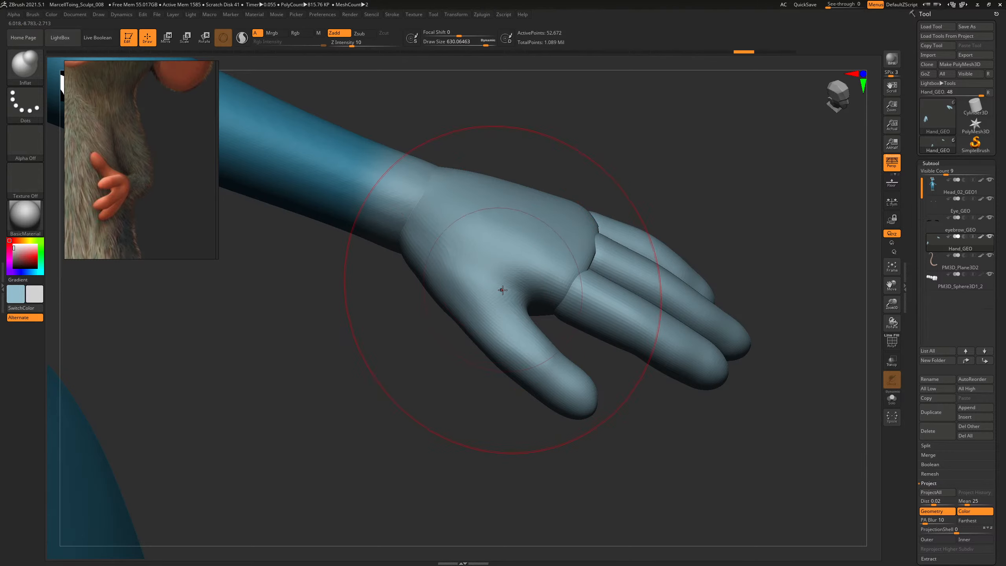
{"action": "mouse_move", "coordinate": [673, 178]}
{"action": "left_mouse_down"}
{"action": "mouse_move", "coordinate": [705, 187]}
{"action": "mouse_move", "coordinate": [483, 303]}
{"action": "left_mouse_up"}
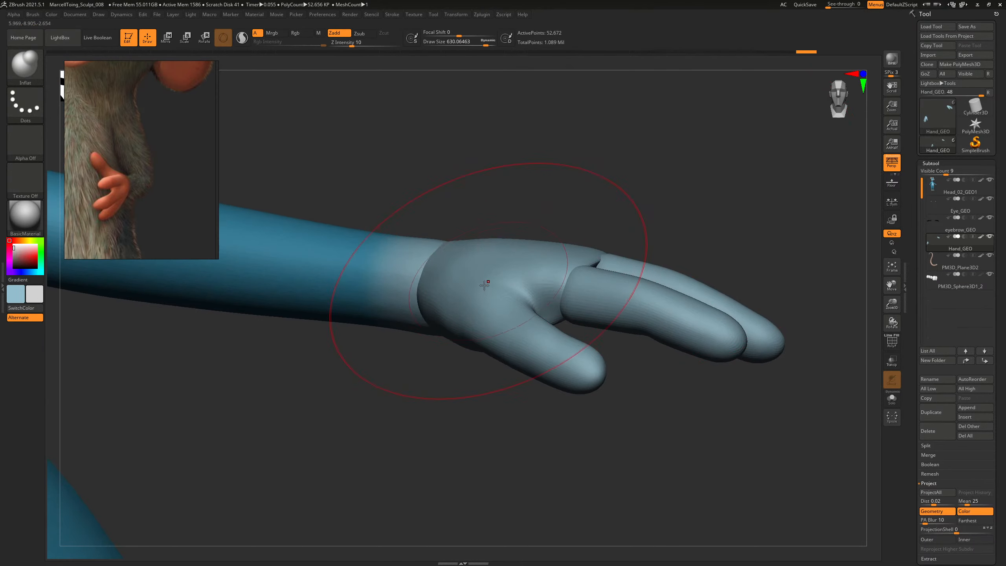
{"action": "key", "text": "["}
{"action": "left_click_drag", "start_coordinate": [539, 226], "coordinate": [662, 216]}
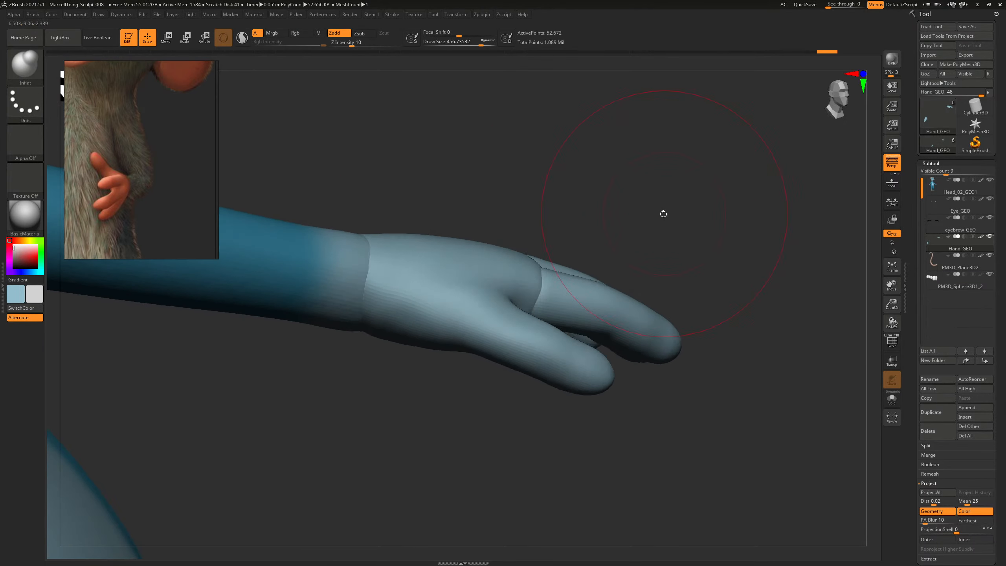
{"action": "key", "text": "b"}
{"action": "key", "text": "c"}
{"action": "key", "text": "b"}
{"action": "key", "text": "["}
{"action": "key", "text": "["}
{"action": "key", "text": "["}
{"action": "left_click_drag", "start_coordinate": [519, 308], "coordinate": [521, 191], "text": "alt"}
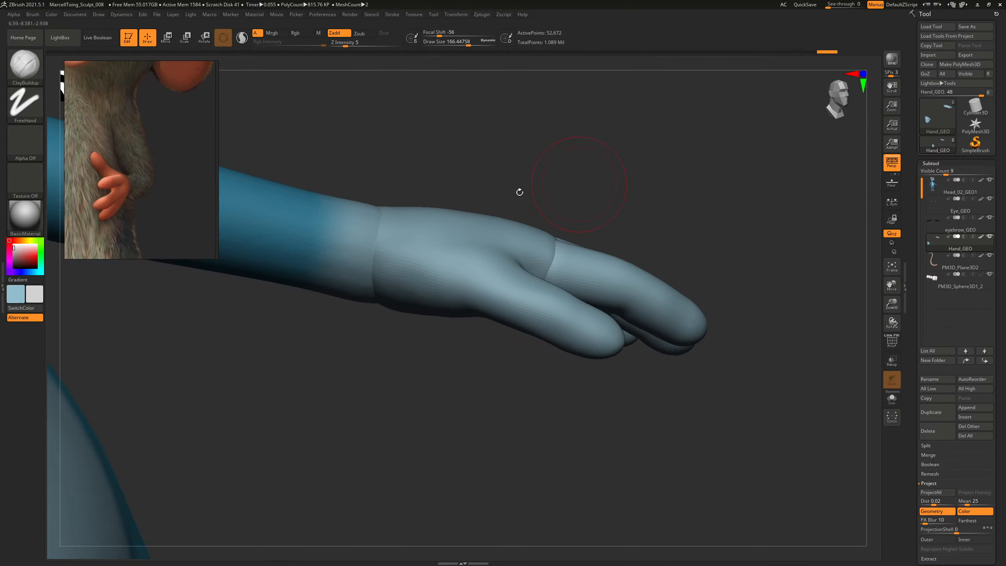
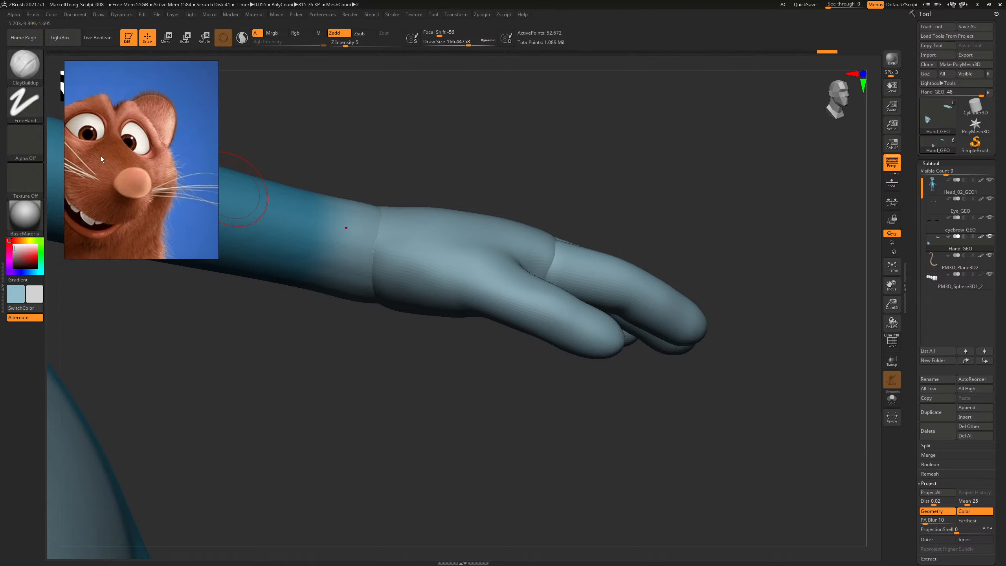
Carve a broad, shallow crease across the palm below the thumb mound with DamStandard, following Remy's raised hand in the reference.
{"action": "mouse_move", "coordinate": [671, 197]}
{"action": "left_mouse_down"}
{"action": "mouse_move", "coordinate": [667, 171]}
{"action": "mouse_move", "coordinate": [667, 197]}
{"action": "left_mouse_up"}
{"action": "key", "text": "b"}
{"action": "key", "text": "d"}
{"action": "key", "text": "s"}
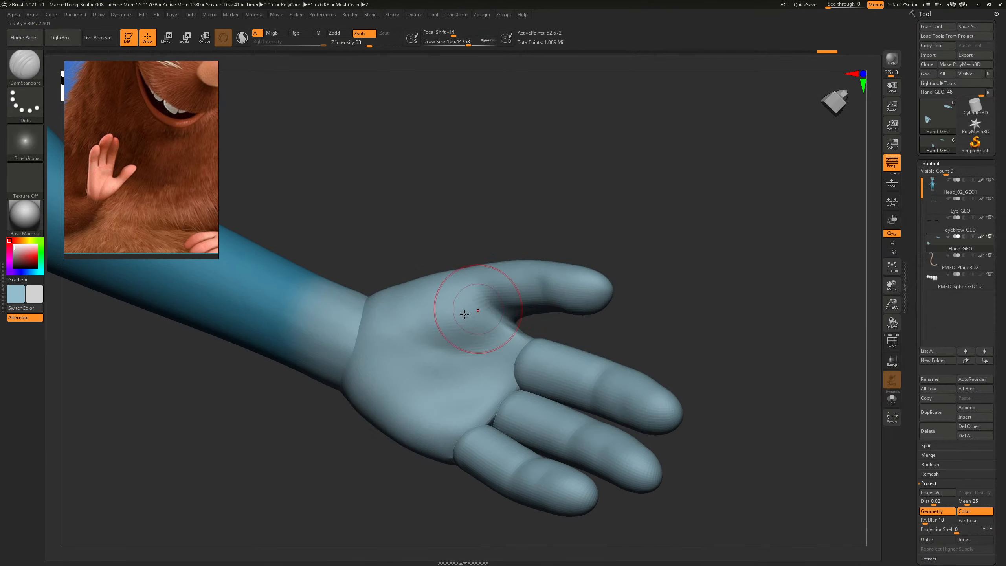
{"action": "key", "text": "bracketright"}
{"action": "key", "text": "bracketright"}
{"action": "key", "text": "bracketright"}
{"action": "key", "text": "bracketright"}
{"action": "left_click_drag", "start_coordinate": [386, 337], "coordinate": [491, 352]}
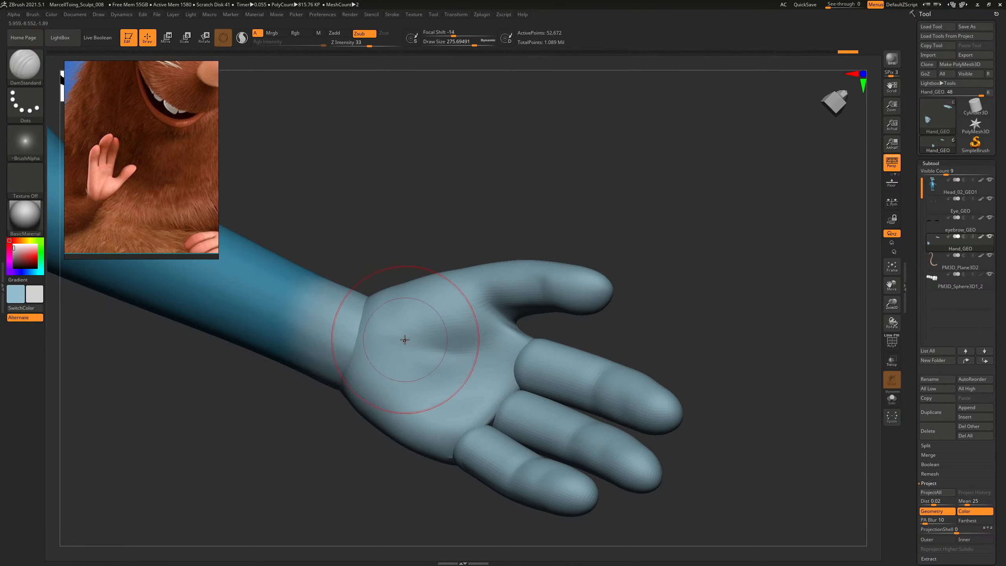
Deepen and define the palm crease below the thumb mound with a smaller DamStandard brush.
{"action": "key", "text": "bracketleft"}
{"action": "key", "text": "bracketleft"}
{"action": "key", "text": "bracketleft"}
{"action": "left_click_drag", "start_coordinate": [659, 285], "coordinate": [673, 267], "text": "alt"}
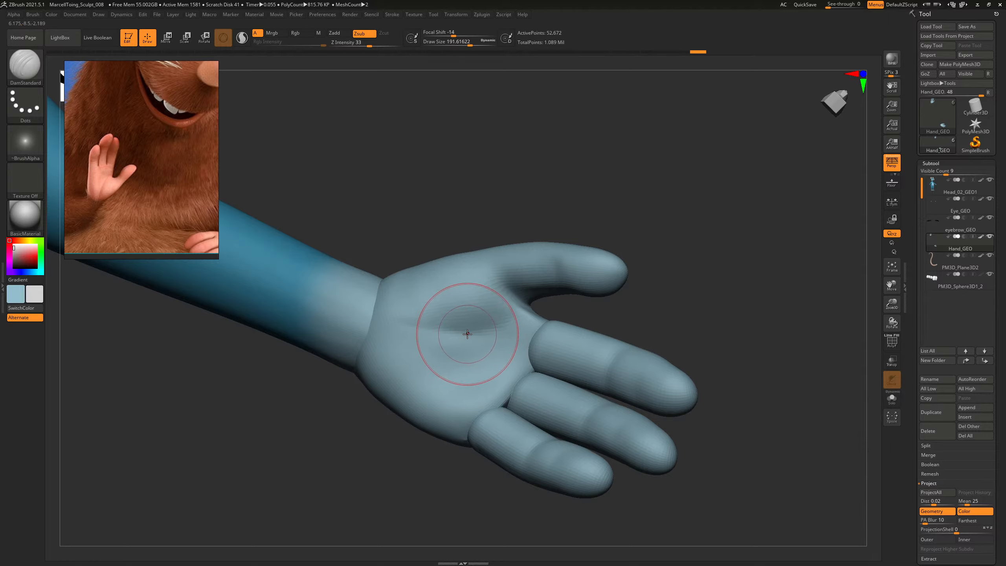
{"action": "left_click_drag", "start_coordinate": [708, 232], "coordinate": [731, 219]}
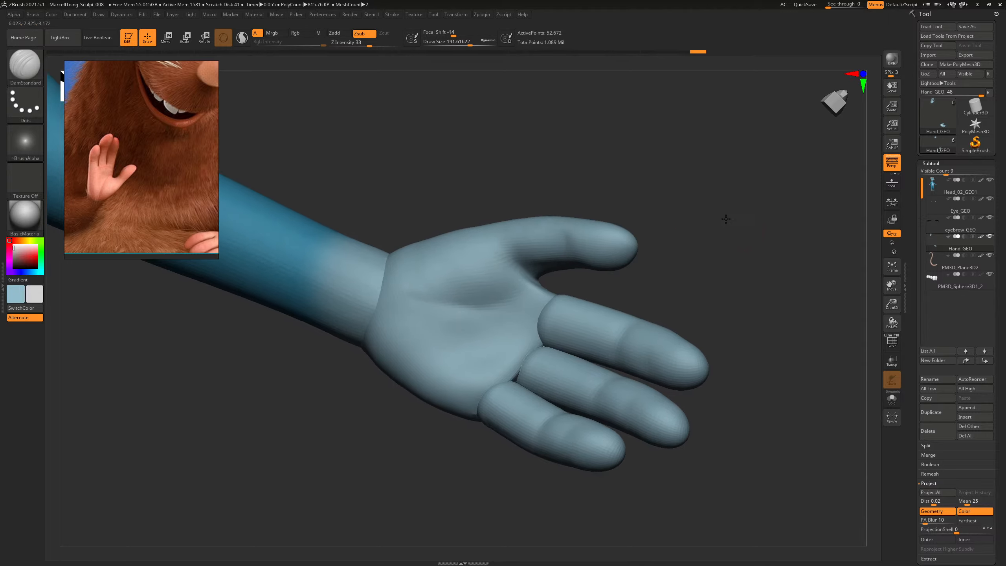
Nudge the index finger's base on the palm side with the Move Topological brush.
{"action": "mouse_move", "coordinate": [628, 279]}
{"action": "left_mouse_down"}
{"action": "mouse_move", "coordinate": [697, 272]}
{"action": "mouse_move", "coordinate": [724, 223]}
{"action": "mouse_move", "coordinate": [694, 272]}
{"action": "mouse_move", "coordinate": [683, 238]}
{"action": "mouse_move", "coordinate": [691, 232]}
{"action": "mouse_move", "coordinate": [671, 253]}
{"action": "left_mouse_up"}
{"action": "key", "text": "b"}
{"action": "key", "text": "m"}
{"action": "key", "text": "t"}
{"action": "key", "text": "s"}
{"action": "key", "text": "s"}
{"action": "left_click_drag", "start_coordinate": [547, 311], "coordinate": [553, 311]}
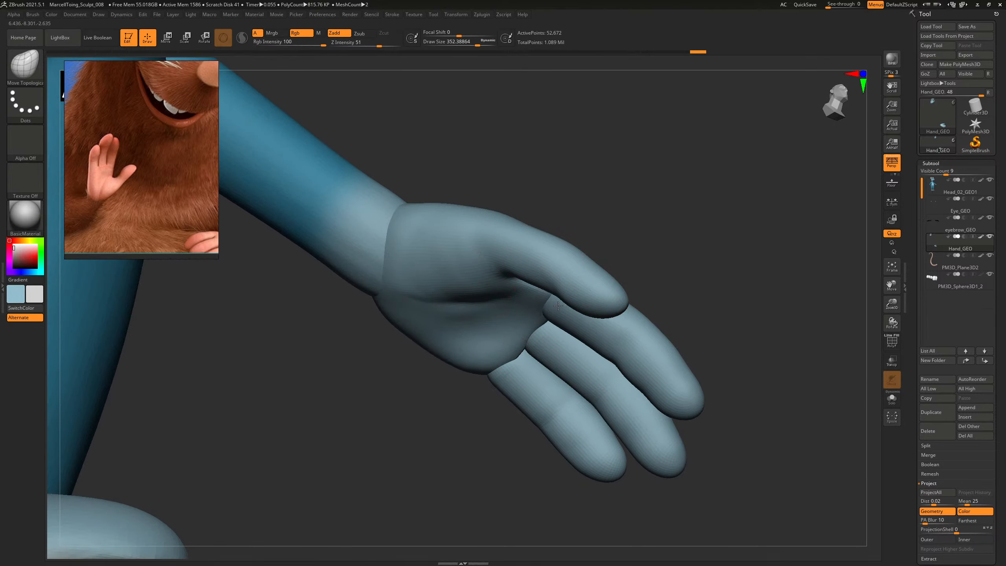
Adjust the index finger's base from the back of the hand with a larger Move Topological brush.
{"action": "left_click_drag", "start_coordinate": [620, 251], "coordinate": [591, 282]}
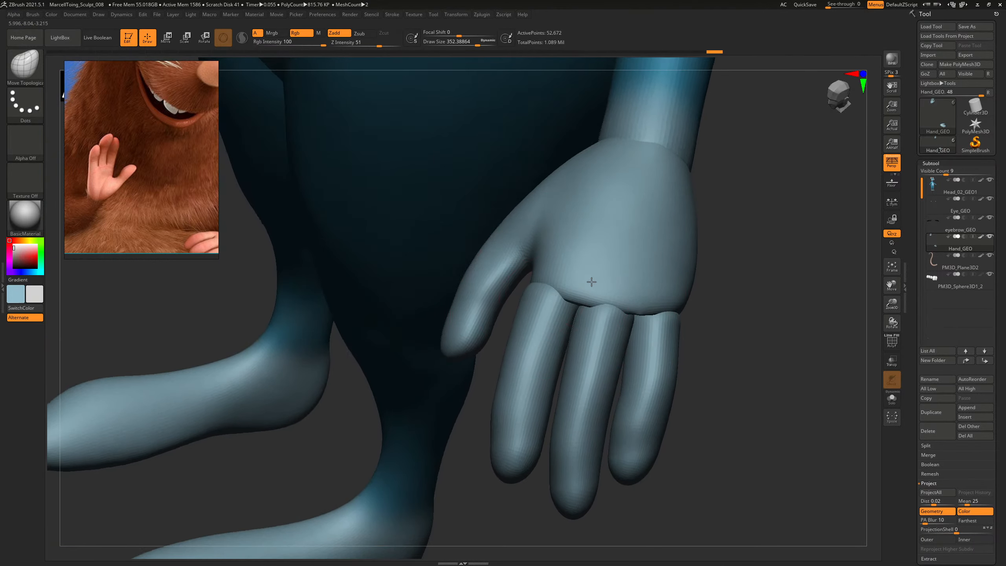
{"action": "key", "text": "s"}
{"action": "left_click_drag", "start_coordinate": [524, 292], "coordinate": [529, 292]}
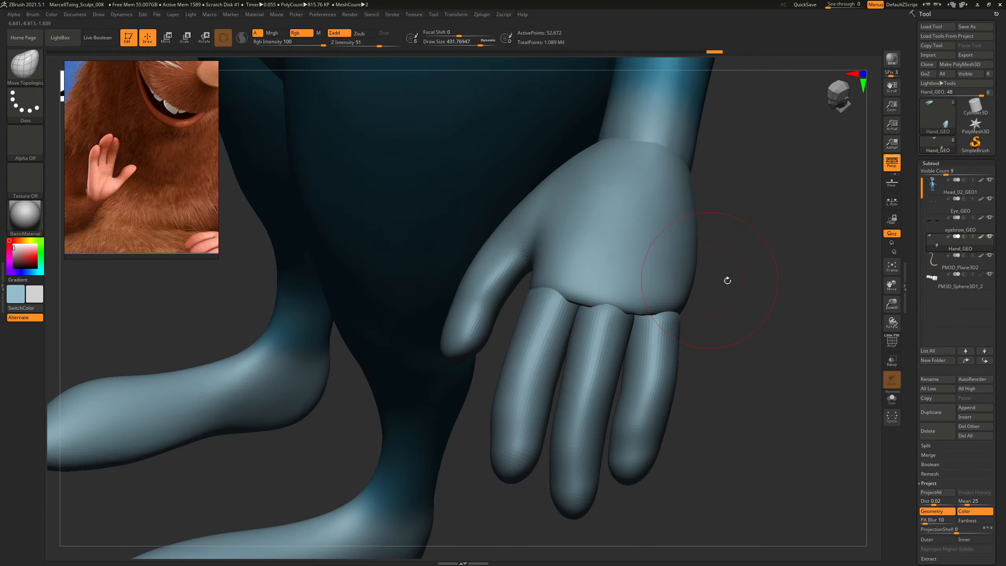
{"action": "left_click_drag", "start_coordinate": [727, 280], "coordinate": [535, 310]}
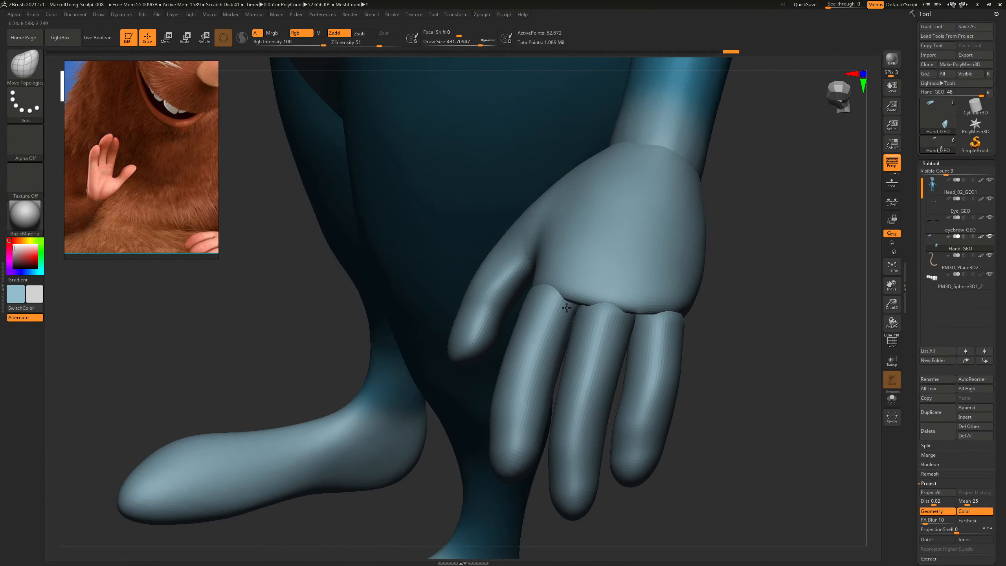
{"action": "mouse_move", "coordinate": [735, 293]}
{"action": "left_mouse_down"}
{"action": "mouse_move", "coordinate": [533, 332]}
{"action": "mouse_move", "coordinate": [519, 306]}
{"action": "mouse_move", "coordinate": [618, 291]}
{"action": "left_mouse_up"}
{"action": "key", "text": "s"}
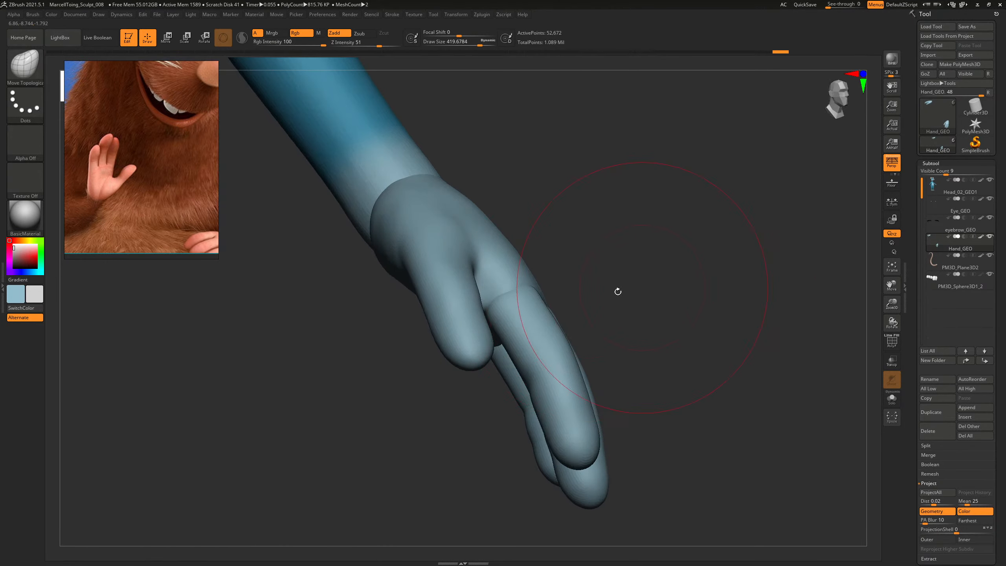
Reshape the index and middle finger bases where they meet the palm with Move Topological.
{"action": "mouse_move", "coordinate": [549, 286]}
{"action": "left_mouse_down"}
{"action": "mouse_move", "coordinate": [599, 243]}
{"action": "mouse_move", "coordinate": [617, 272]}
{"action": "left_mouse_up"}
{"action": "key", "text": "s"}
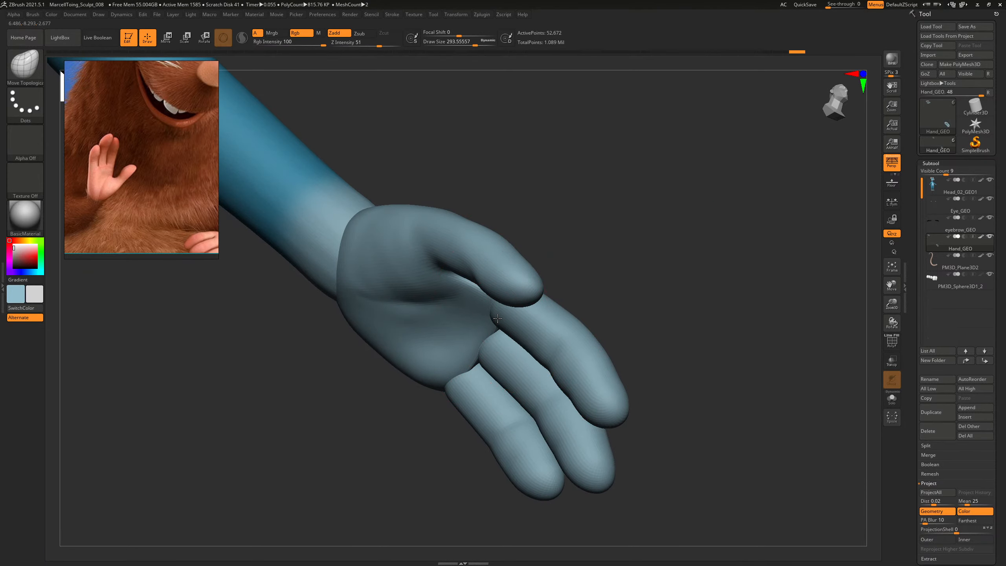
{"action": "mouse_move", "coordinate": [498, 318]}
{"action": "left_mouse_down"}
{"action": "mouse_move", "coordinate": [554, 285]}
{"action": "mouse_move", "coordinate": [503, 297]}
{"action": "left_mouse_up"}
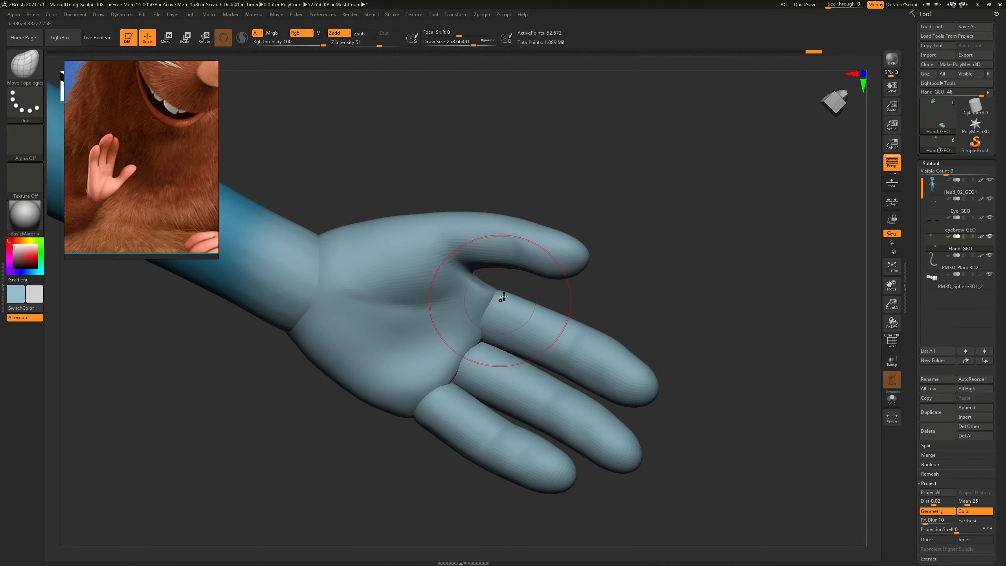
{"action": "mouse_move", "coordinate": [576, 271]}
{"action": "left_mouse_down"}
{"action": "mouse_move", "coordinate": [638, 227]}
{"action": "mouse_move", "coordinate": [647, 243]}
{"action": "mouse_move", "coordinate": [631, 247]}
{"action": "left_mouse_up"}
{"action": "key", "text": "s"}
{"action": "left_click_drag", "start_coordinate": [460, 341], "coordinate": [462, 342]}
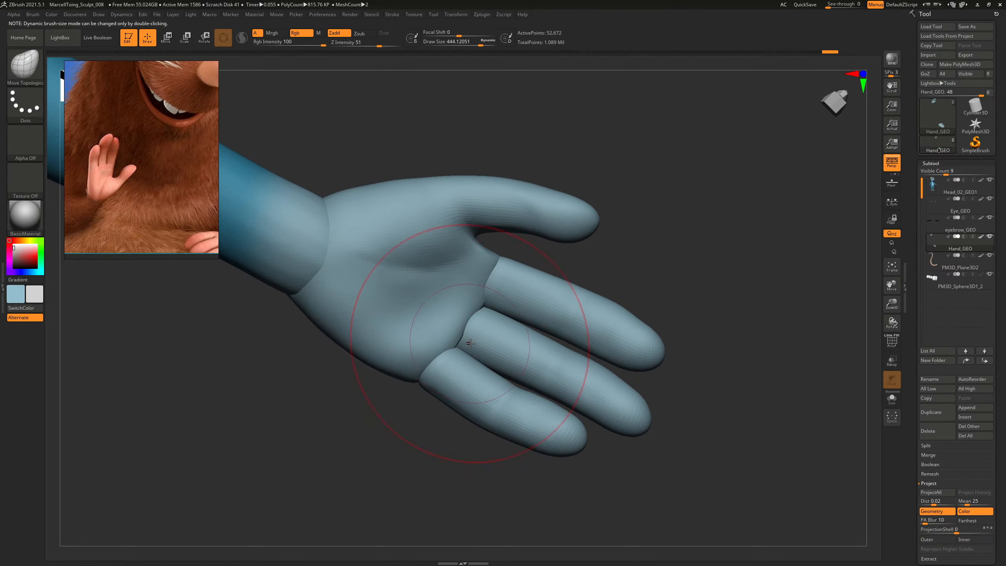
{"action": "key", "text": "bracketright"}
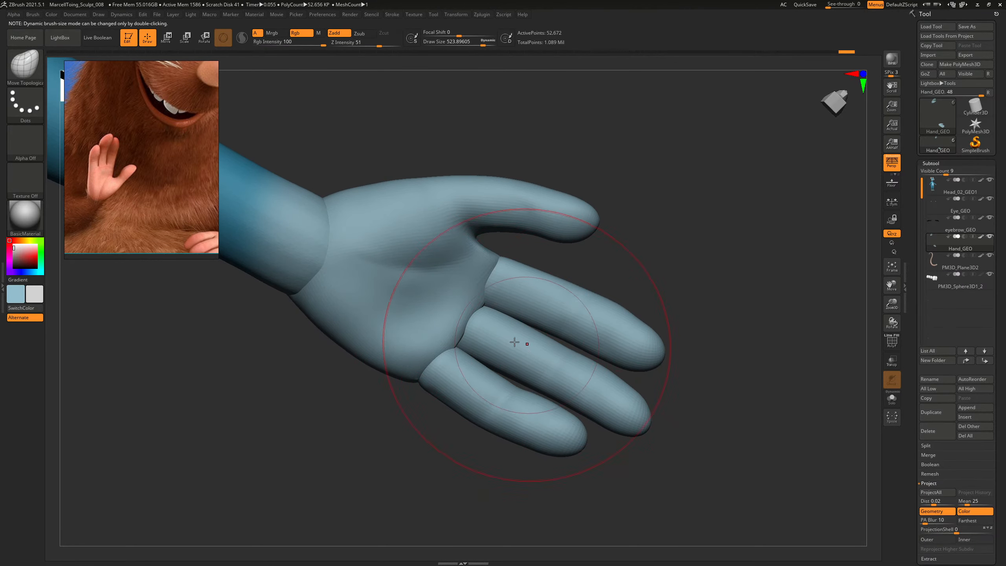
{"action": "left_click_drag", "start_coordinate": [492, 338], "coordinate": [491, 332]}
Refine the placement and shape of the three long fingers from the back of the hand with Move Topological.
{"action": "mouse_move", "coordinate": [642, 253]}
{"action": "left_mouse_down", "text": "alt"}
{"action": "mouse_move", "coordinate": [655, 206]}
{"action": "mouse_move", "coordinate": [649, 224]}
{"action": "mouse_move", "coordinate": [460, 210]}
{"action": "mouse_move", "coordinate": [439, 198]}
{"action": "left_mouse_up", "text": "alt"}
{"action": "left_click_drag", "start_coordinate": [620, 289], "coordinate": [698, 288]}
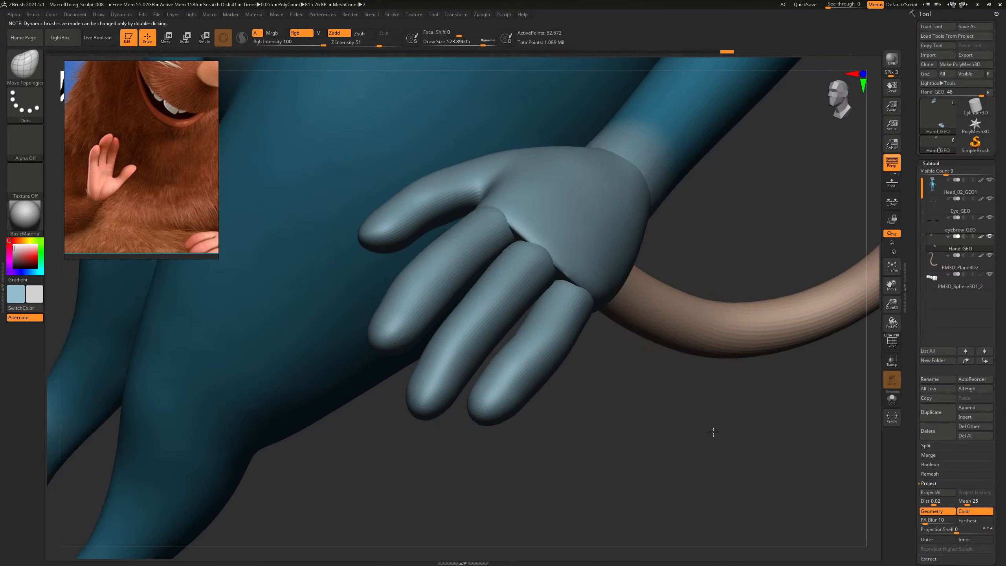
{"action": "left_click_drag", "start_coordinate": [713, 432], "coordinate": [613, 416], "text": "alt"}
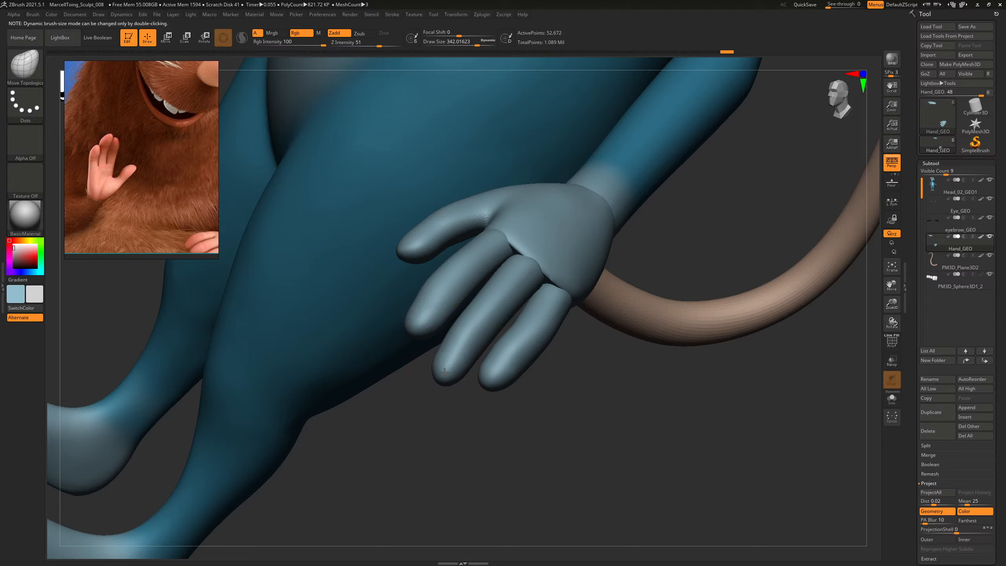
{"action": "left_click_drag", "start_coordinate": [560, 400], "coordinate": [617, 392]}
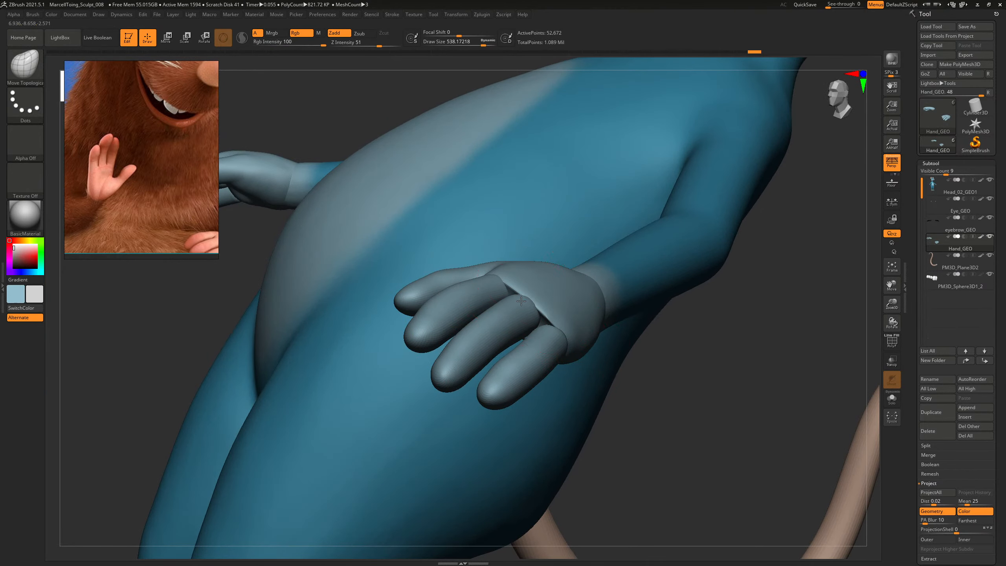
{"action": "mouse_move", "coordinate": [705, 328]}
{"action": "left_mouse_down"}
{"action": "mouse_move", "coordinate": [707, 236]}
{"action": "mouse_move", "coordinate": [685, 218]}
{"action": "mouse_move", "coordinate": [590, 260]}
{"action": "left_mouse_up"}
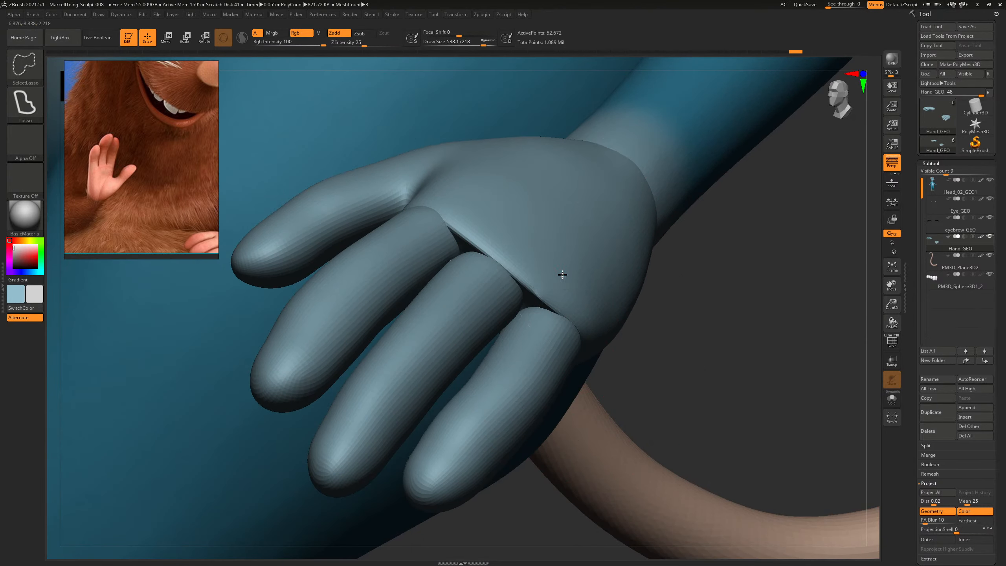
{"action": "left_click", "coordinate": [562, 278], "text": "ctrl+shift"}
{"action": "left_click", "coordinate": [714, 323], "text": "ctrl+shift"}
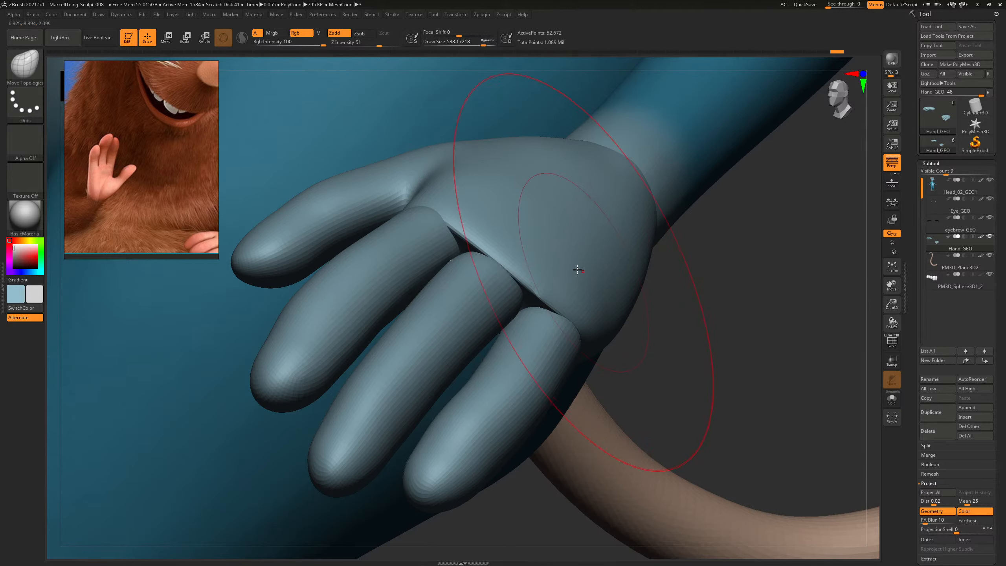
{"action": "key", "text": "b"}
{"action": "key", "text": "c"}
{"action": "key", "text": "b"}
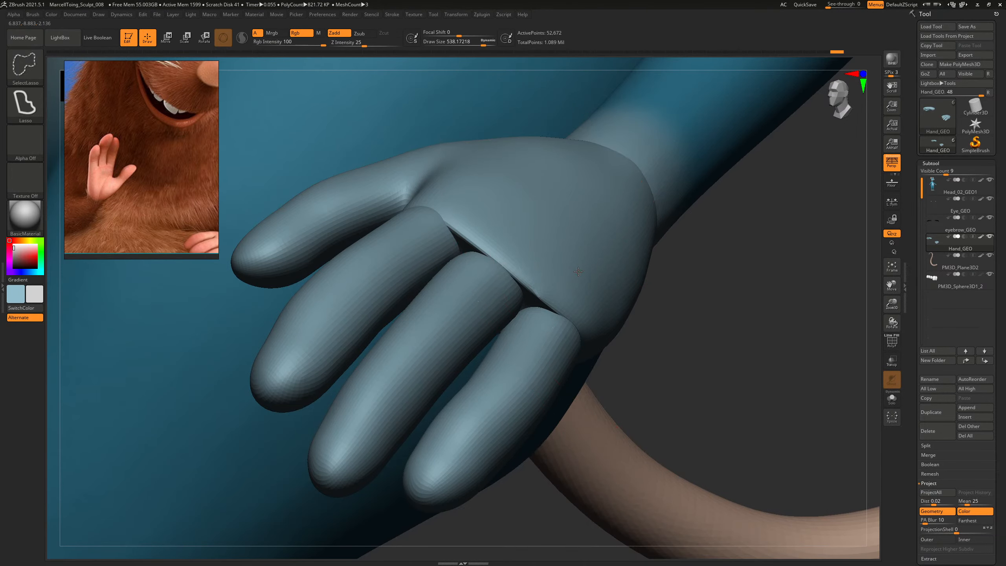
Isolate the palm and thumb by hiding the three long fingers, and mask the visible part.
{"action": "left_click", "coordinate": [580, 276], "text": "ctrl+shift"}
{"action": "left_click_drag", "start_coordinate": [752, 298], "coordinate": [621, 311], "text": "ctrl+shift"}
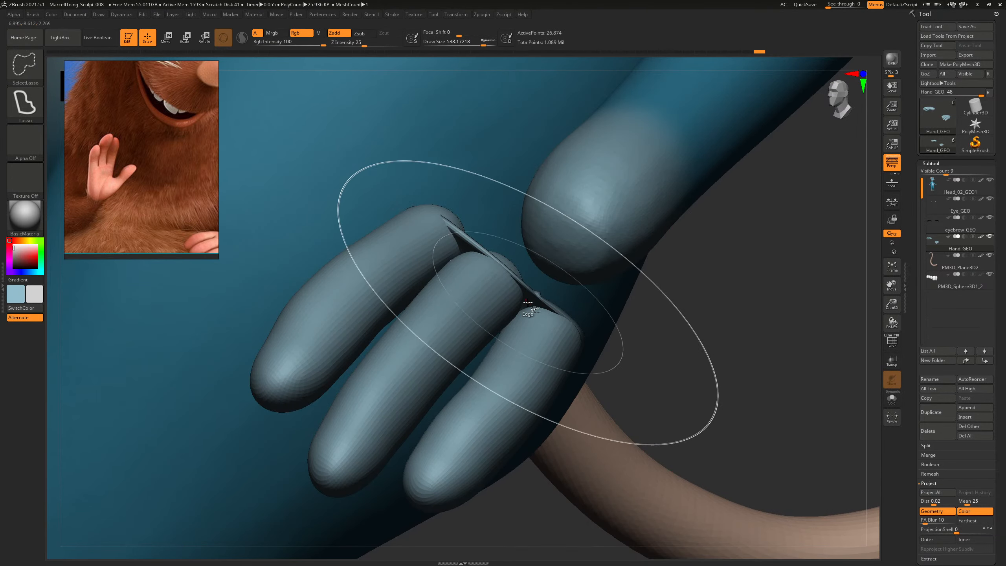
{"action": "left_click_drag", "start_coordinate": [786, 400], "coordinate": [781, 395], "text": "ctrl+shift"}
{"action": "left_click", "coordinate": [749, 347], "text": "ctrl"}
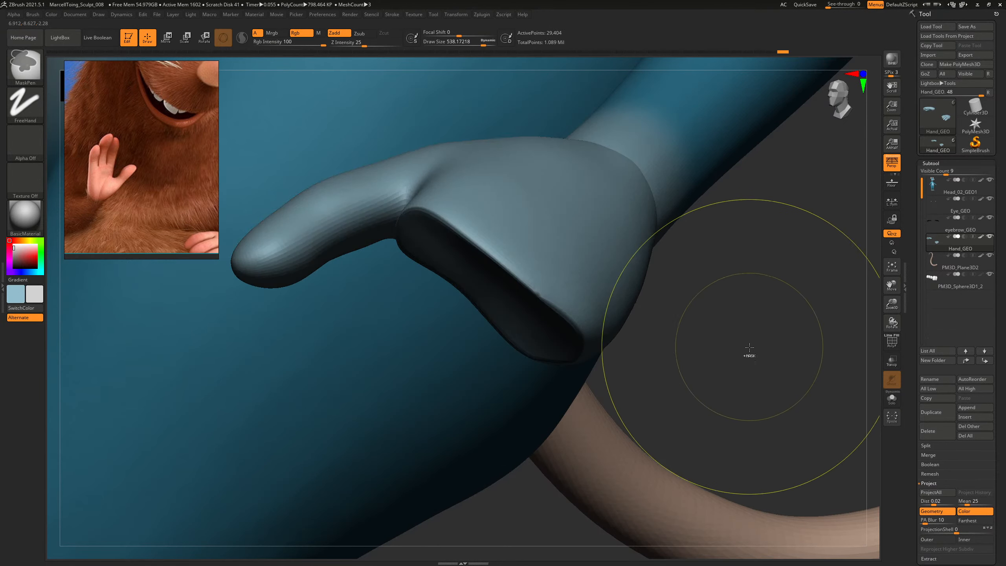
{"action": "left_click_drag", "start_coordinate": [749, 346], "coordinate": [749, 336], "text": "ctrl"}
{"action": "left_click", "coordinate": [747, 337], "text": "ctrl"}
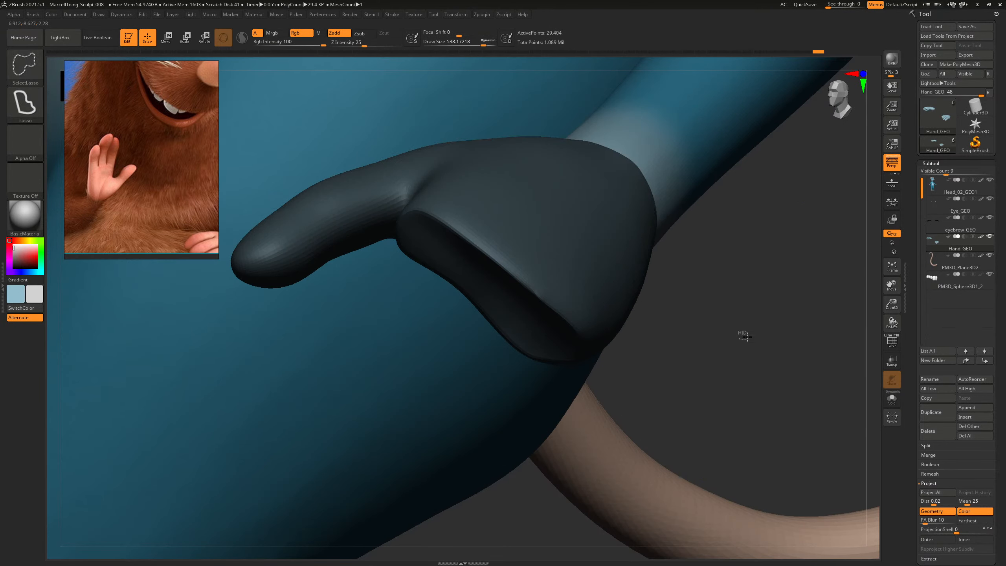
Show the whole hand again and invert the mask so that only the three long fingers are masked.
{"action": "left_click", "coordinate": [746, 338], "text": "ctrl+shift"}
{"action": "mouse_move", "coordinate": [744, 333]}
{"action": "left_mouse_down", "text": "ctrl"}
{"action": "mouse_move", "coordinate": [763, 361]}
{"action": "mouse_move", "coordinate": [732, 339]}
{"action": "mouse_move", "coordinate": [678, 340]}
{"action": "left_mouse_up", "text": "ctrl"}
{"action": "key", "text": "ctrl+z"}
{"action": "left_click", "coordinate": [757, 346], "text": "ctrl"}
Build up the edge of the back of the hand at the gap between the two outer fingers with a small ClayBuildup brush.
{"action": "key", "text": "b"}
{"action": "key", "text": "c"}
{"action": "key", "text": "b"}
{"action": "key", "text": "s"}
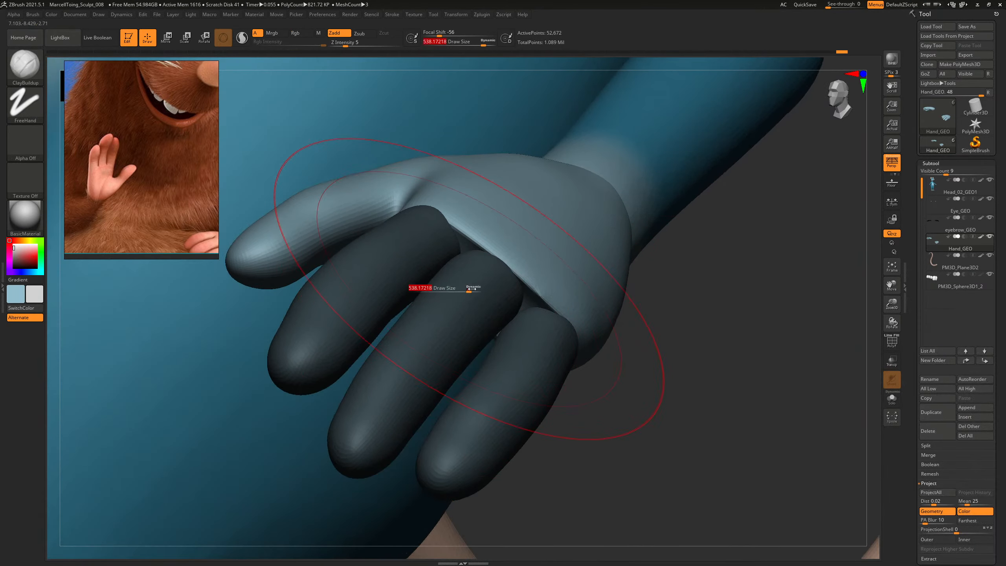
{"action": "mouse_move", "coordinate": [470, 288]}
{"action": "left_mouse_down"}
{"action": "mouse_move", "coordinate": [458, 288]}
{"action": "mouse_move", "coordinate": [495, 281]}
{"action": "left_mouse_up"}
{"action": "key", "text": "s"}
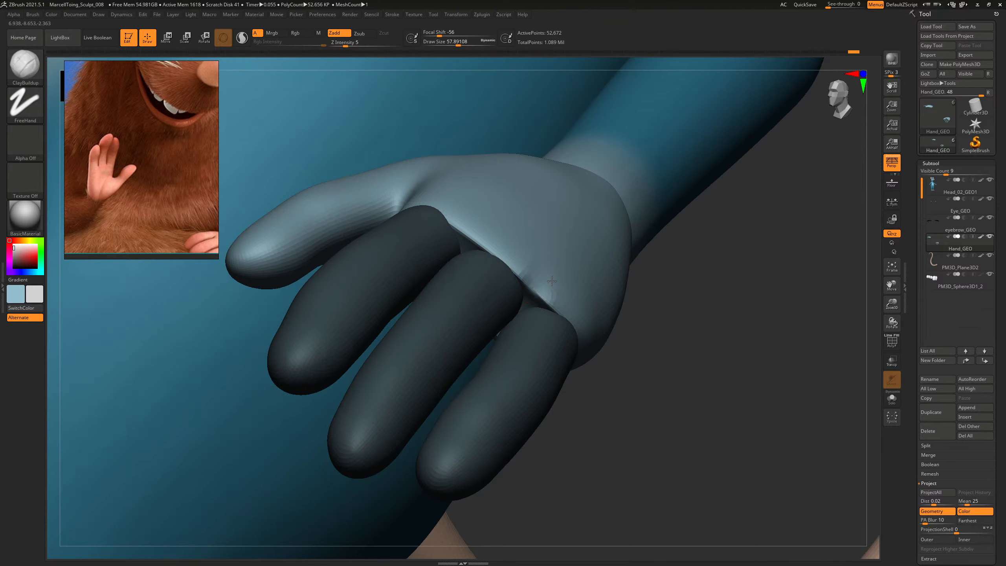
{"action": "left_click_drag", "start_coordinate": [669, 302], "coordinate": [673, 295]}
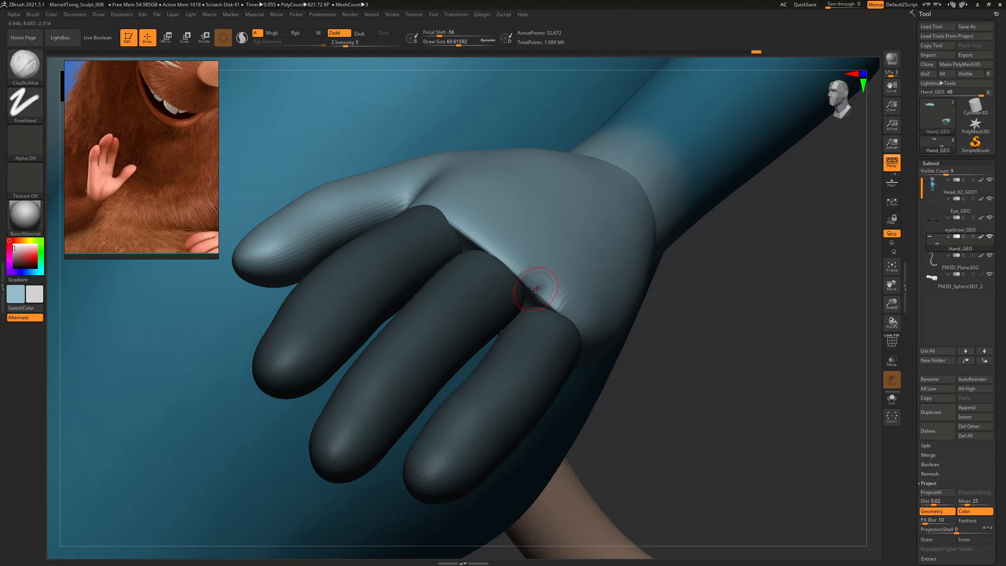
Extend the clay into the gap between the two outer fingers with a larger ClayBuildup brush and smooth it.
{"action": "key", "text": "s"}
{"action": "left_click_drag", "start_coordinate": [535, 293], "coordinate": [520, 295]}
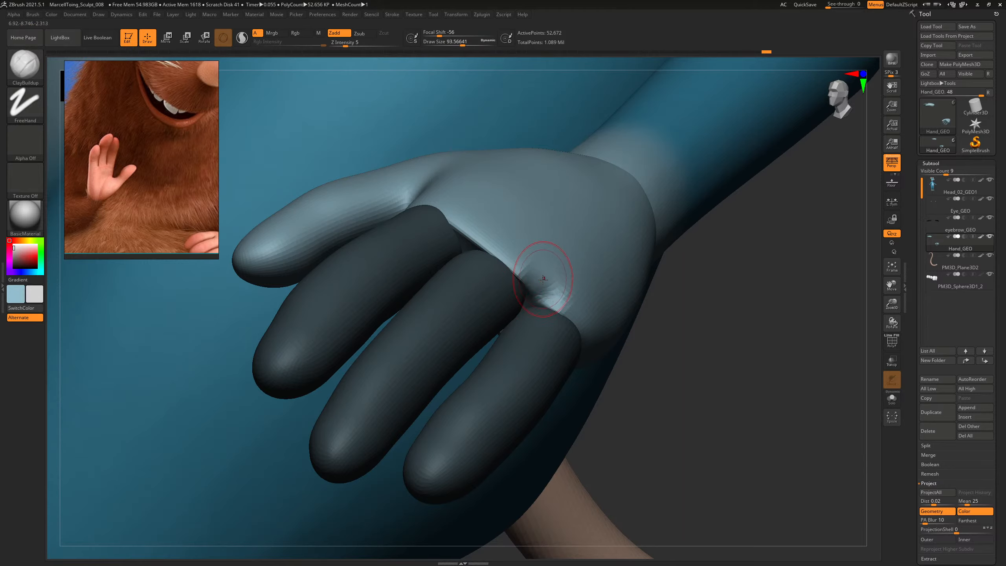
{"action": "key", "text": "bracketright"}
{"action": "key", "text": "shift"}
{"action": "left_click_drag", "start_coordinate": [557, 255], "coordinate": [598, 248], "text": "shift"}
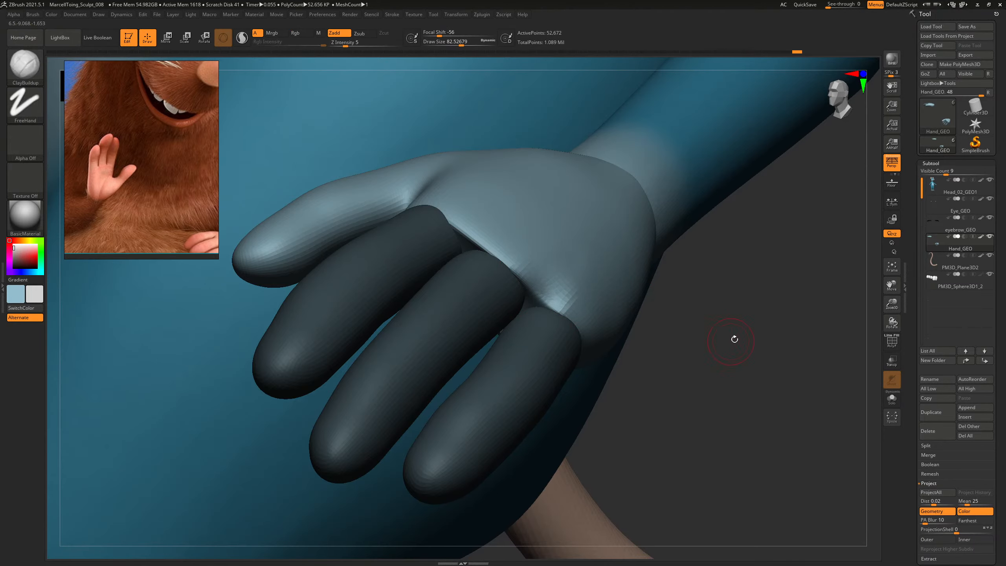
Flatten the knuckle edge between the masked fingers with TrimDynamic and smooth the transition.
{"action": "mouse_move", "coordinate": [734, 339]}
{"action": "right_mouse_down"}
{"action": "mouse_move", "coordinate": [586, 214]}
{"action": "mouse_move", "coordinate": [537, 293]}
{"action": "right_mouse_up"}
{"action": "key", "text": "b"}
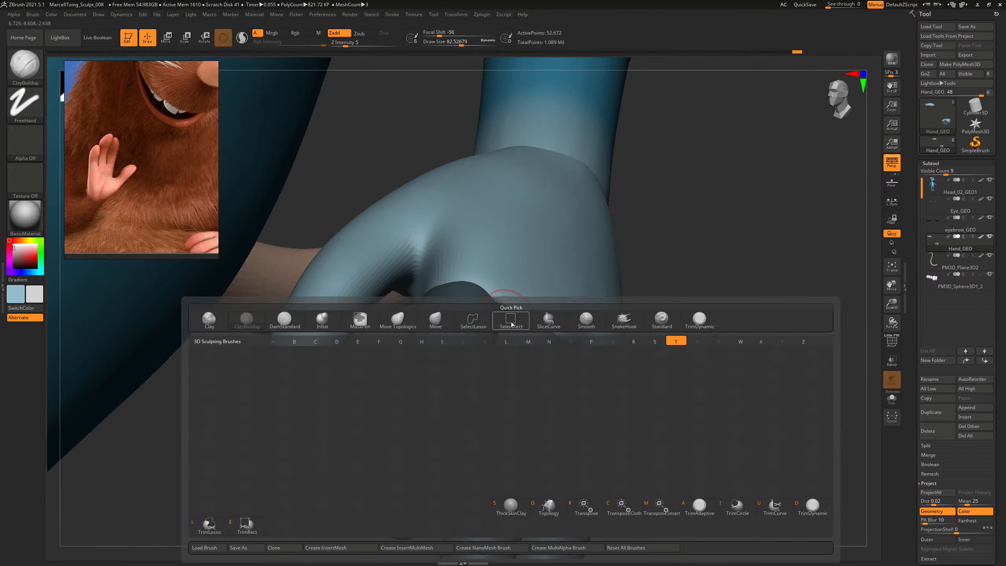
{"action": "key", "text": "t"}
{"action": "key", "text": "d"}
{"action": "mouse_move", "coordinate": [498, 298]}
{"action": "left_mouse_down"}
{"action": "mouse_move", "coordinate": [502, 317]}
{"action": "mouse_move", "coordinate": [521, 296]}
{"action": "left_mouse_up"}
{"action": "key", "text": "shift"}
{"action": "left_click_drag", "start_coordinate": [701, 297], "coordinate": [629, 303]}
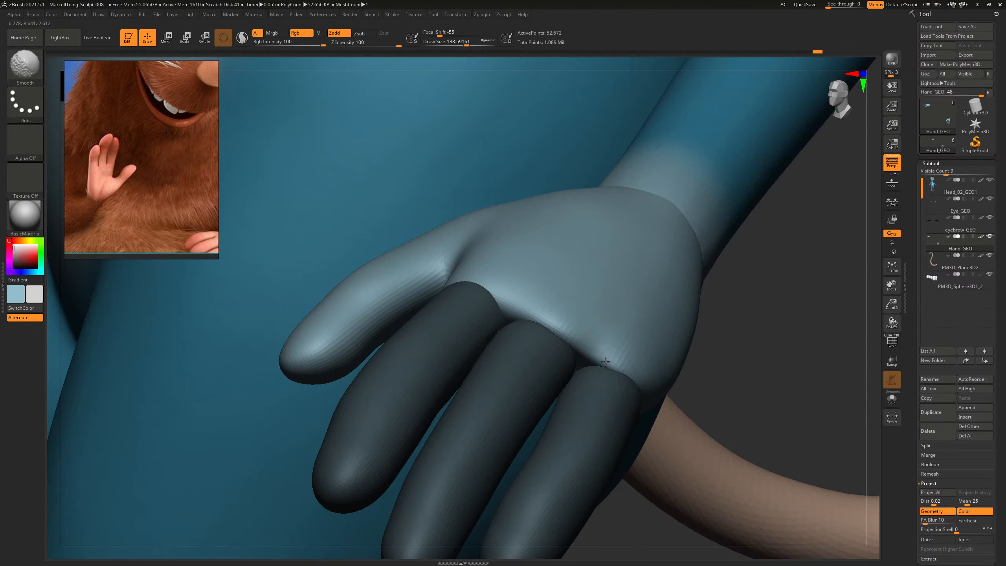
Smooth the knuckle transitions between the palm edge and the masked fingers, and clear the mask.
{"action": "left_click_drag", "start_coordinate": [606, 361], "coordinate": [634, 378], "text": "shift"}
{"action": "mouse_move", "coordinate": [756, 346]}
{"action": "left_mouse_down"}
{"action": "mouse_move", "coordinate": [767, 319]}
{"action": "mouse_move", "coordinate": [679, 341]}
{"action": "left_mouse_up"}
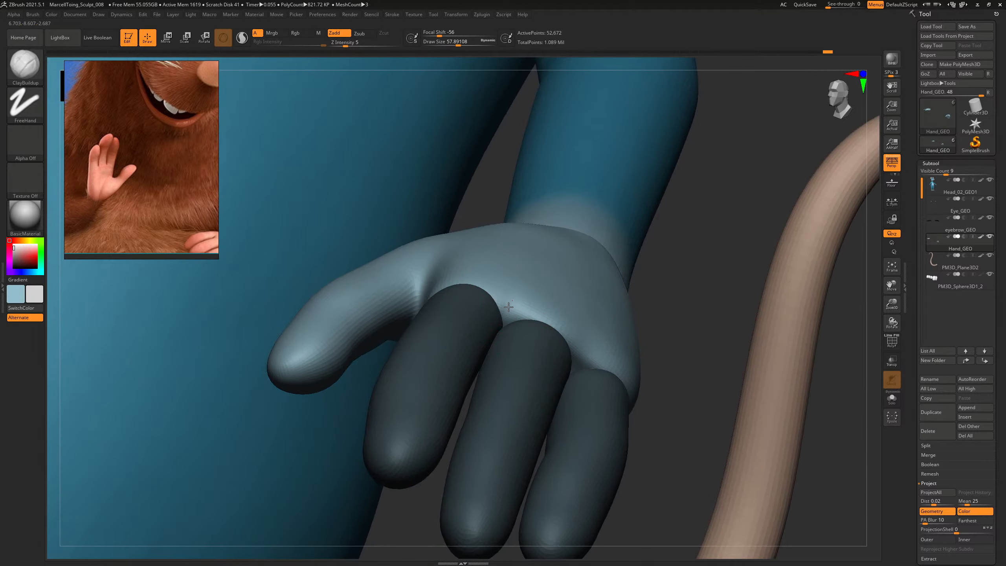
{"action": "mouse_move", "coordinate": [517, 300]}
{"action": "left_mouse_down", "text": "shift"}
{"action": "mouse_move", "coordinate": [516, 309]}
{"action": "mouse_move", "coordinate": [522, 303]}
{"action": "left_mouse_up", "text": "shift"}
{"action": "mouse_move", "coordinate": [684, 302]}
{"action": "left_mouse_down"}
{"action": "mouse_move", "coordinate": [687, 274]}
{"action": "mouse_move", "coordinate": [673, 302]}
{"action": "left_mouse_up"}
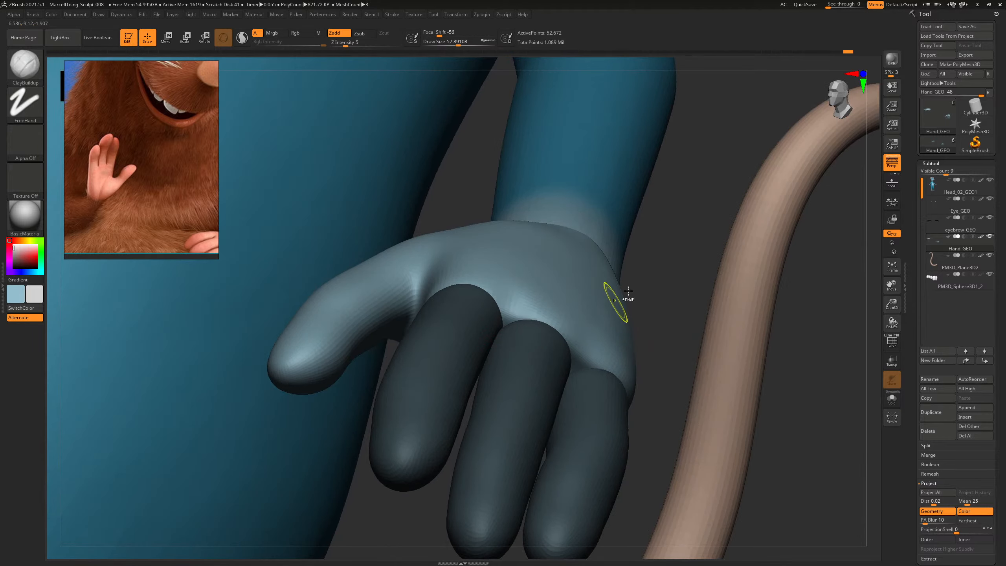
{"action": "key", "text": "ctrl+shift"}
{"action": "left_click_drag", "start_coordinate": [666, 278], "coordinate": [679, 298], "text": "ctrl"}
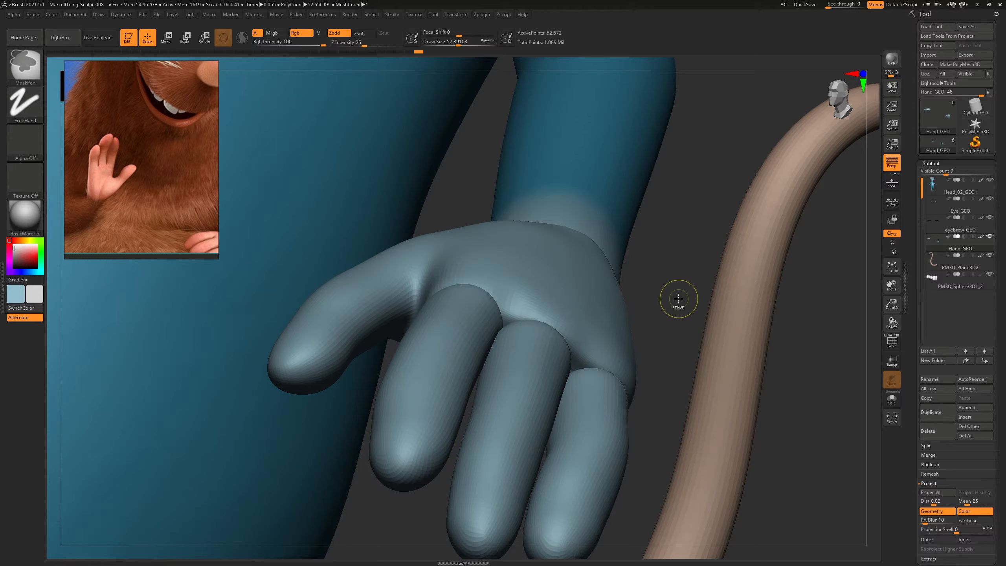
Isolate the palm and thumb by hiding the three long fingers.
{"action": "left_click", "coordinate": [607, 292], "text": "ctrl+shift"}
{"action": "left_click", "coordinate": [651, 285], "text": "ctrl+shift"}
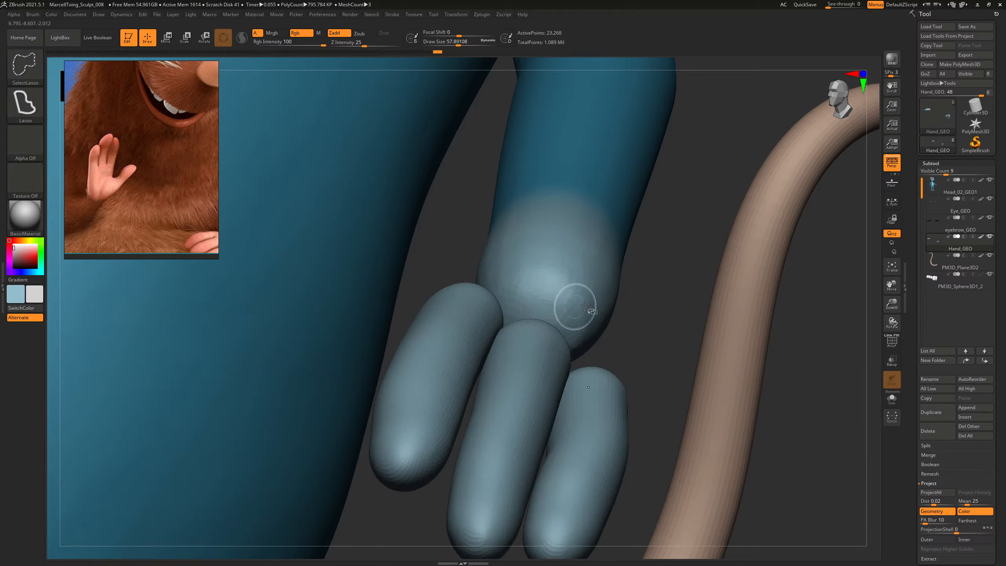
{"action": "left_click", "coordinate": [703, 314], "text": "ctrl+shift"}
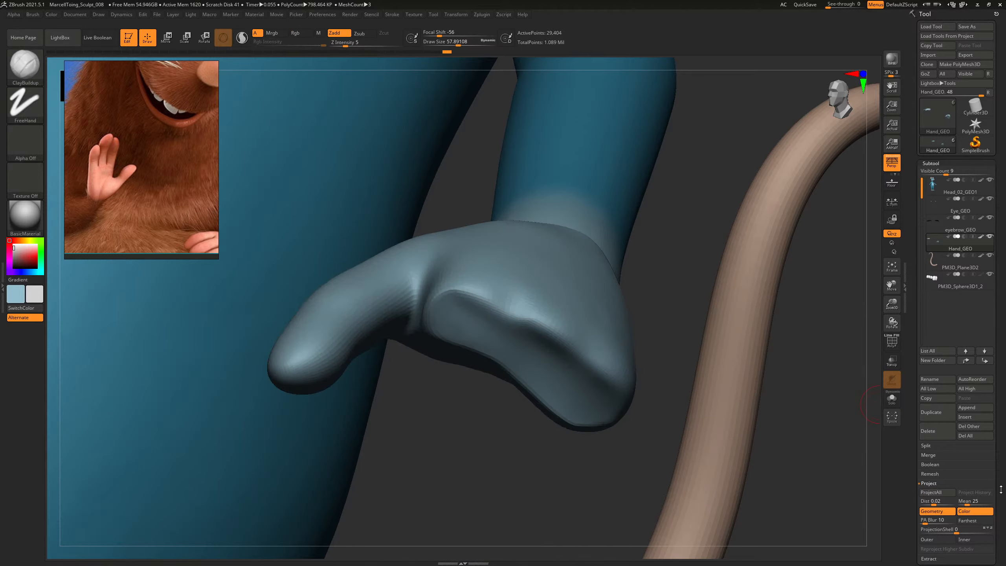
Assign the visible palm and thumb to a single polygroup with GroupVisible and show the whole hand again.
{"action": "left_click_drag", "start_coordinate": [1000, 489], "coordinate": [994, 406]}
{"action": "left_click_drag", "start_coordinate": [983, 370], "coordinate": [979, 376]}
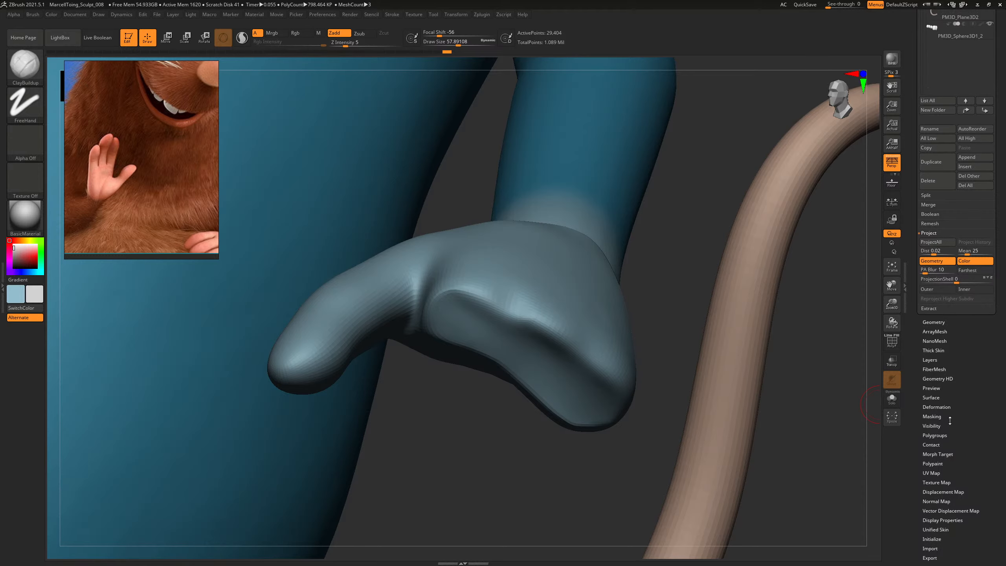
{"action": "left_click_drag", "start_coordinate": [949, 420], "coordinate": [935, 408]}
{"action": "left_click", "coordinate": [935, 417]}
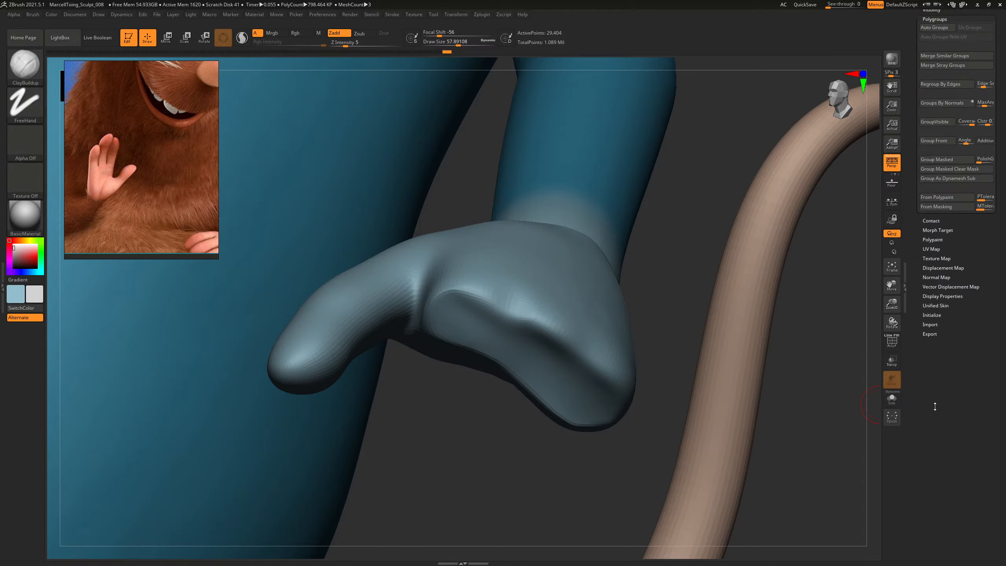
{"action": "left_click", "coordinate": [942, 160]}
{"action": "key", "text": "shift+f"}
{"action": "key", "text": "shift+f"}
{"action": "left_click", "coordinate": [939, 123]}
{"action": "left_click", "coordinate": [691, 216], "text": "ctrl+shift"}
{"action": "key", "text": "shift+f"}
{"action": "left_click_drag", "start_coordinate": [661, 229], "coordinate": [739, 281]}
{"action": "left_click_drag", "start_coordinate": [778, 417], "coordinate": [755, 352]}
{"action": "key", "text": "shift+f"}
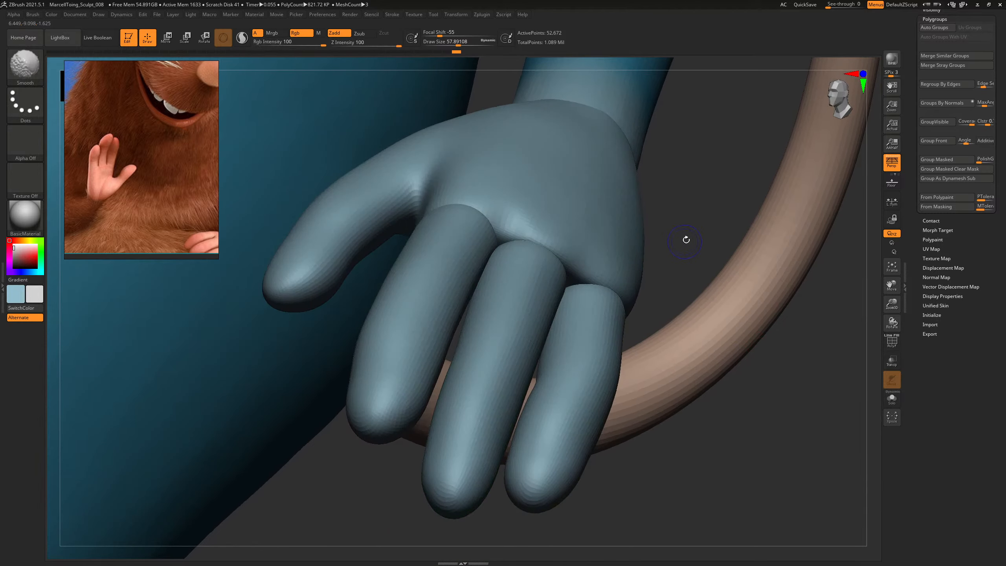
Choose the Move Topological brush and mask only the middle one of the three long fingers.
{"action": "left_click_drag", "start_coordinate": [685, 241], "coordinate": [687, 229]}
{"action": "key", "text": "b"}
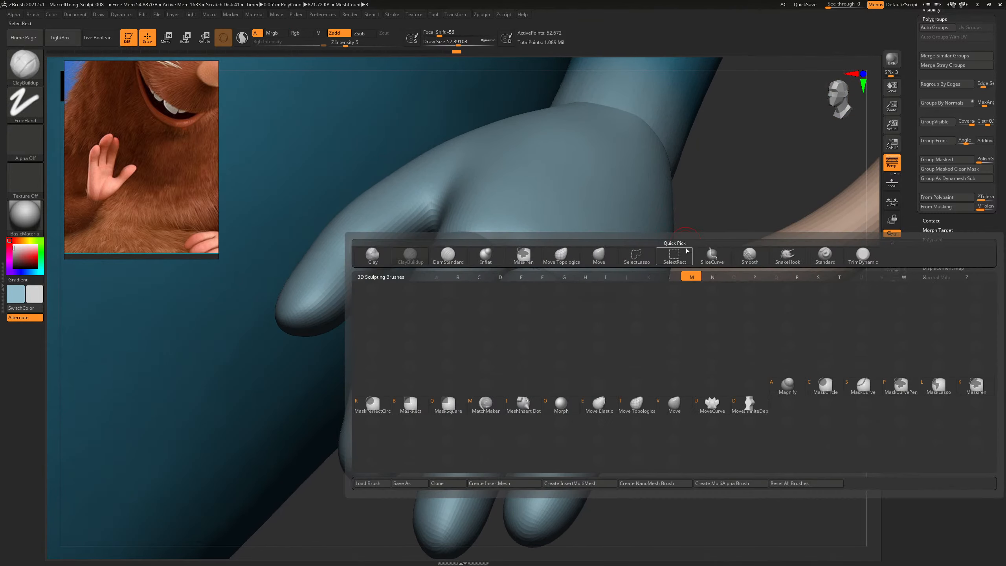
{"action": "key", "text": "m"}
{"action": "key", "text": "t"}
{"action": "key", "text": "s"}
{"action": "left_click", "coordinate": [505, 313], "text": "ctrl+shift"}
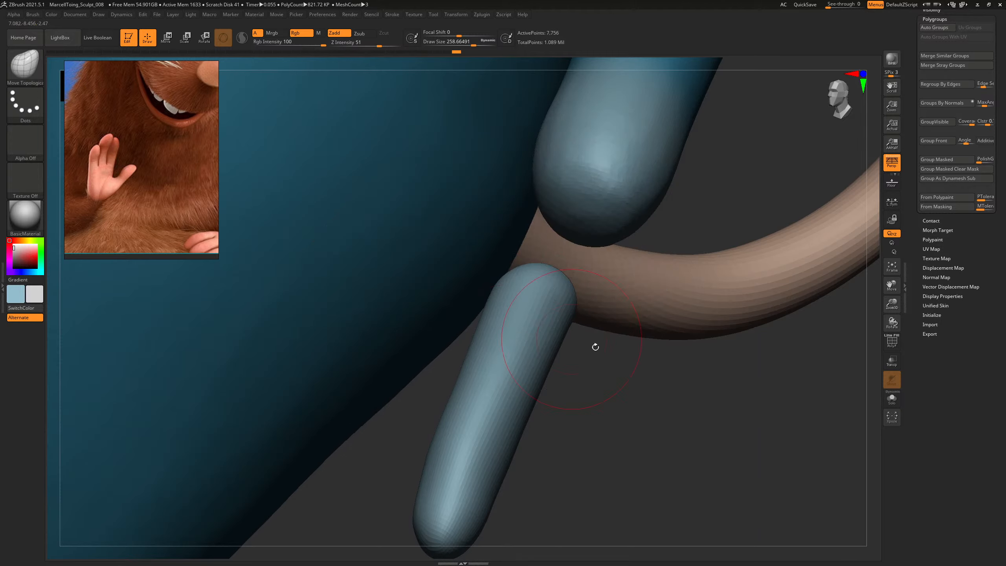
{"action": "left_click", "coordinate": [723, 394], "text": "ctrl+shift"}
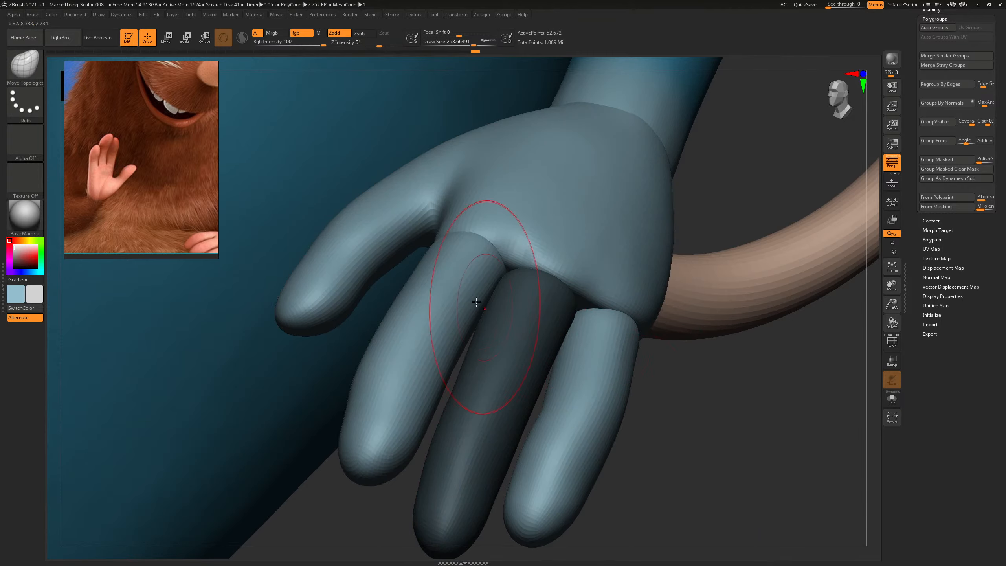
Invert the mask so only the middle finger is editable and adjust its base with a larger Move Topological brush.
{"action": "key", "text": "s"}
{"action": "left_click_drag", "start_coordinate": [484, 304], "coordinate": [489, 304]}
{"action": "left_click_drag", "start_coordinate": [654, 366], "coordinate": [673, 398], "text": "ctrl"}
{"action": "key", "text": "ctrl+z"}
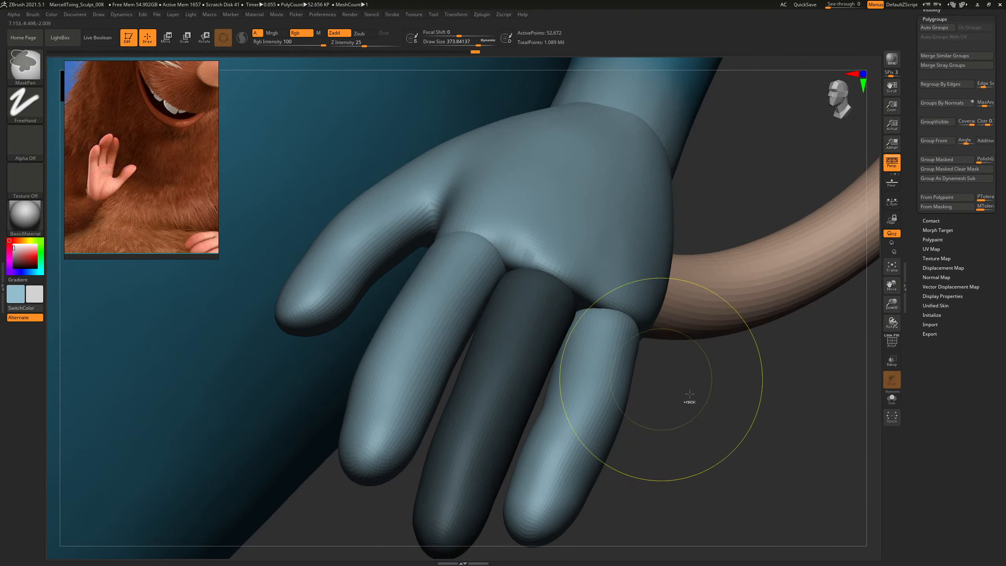
{"action": "left_click", "coordinate": [707, 396], "text": "ctrl"}
{"action": "key", "text": "s"}
{"action": "left_click_drag", "start_coordinate": [490, 307], "coordinate": [486, 306]}
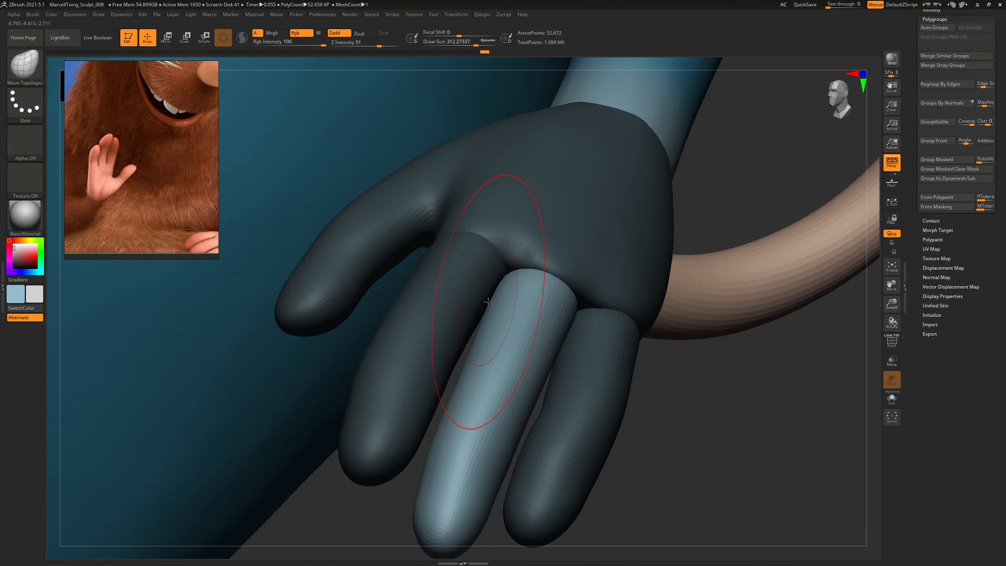
{"action": "mouse_move", "coordinate": [729, 410]}
{"action": "left_mouse_down"}
{"action": "mouse_move", "coordinate": [518, 310]}
{"action": "mouse_move", "coordinate": [519, 319]}
{"action": "left_mouse_up"}
{"action": "key", "text": "s"}
Adjust the shape of the thumb's base with a larger Move Topological brush and switch to the Move brush.
{"action": "mouse_move", "coordinate": [752, 418]}
{"action": "left_mouse_down", "text": "alt"}
{"action": "mouse_move", "coordinate": [657, 350]}
{"action": "mouse_move", "coordinate": [626, 280]}
{"action": "mouse_move", "coordinate": [646, 293]}
{"action": "mouse_move", "coordinate": [678, 287]}
{"action": "left_mouse_up", "text": "alt"}
{"action": "mouse_move", "coordinate": [704, 323]}
{"action": "left_mouse_down"}
{"action": "mouse_move", "coordinate": [786, 321]}
{"action": "mouse_move", "coordinate": [802, 351]}
{"action": "mouse_move", "coordinate": [786, 358]}
{"action": "mouse_move", "coordinate": [747, 296]}
{"action": "mouse_move", "coordinate": [705, 287]}
{"action": "left_mouse_up"}
{"action": "key", "text": "b"}
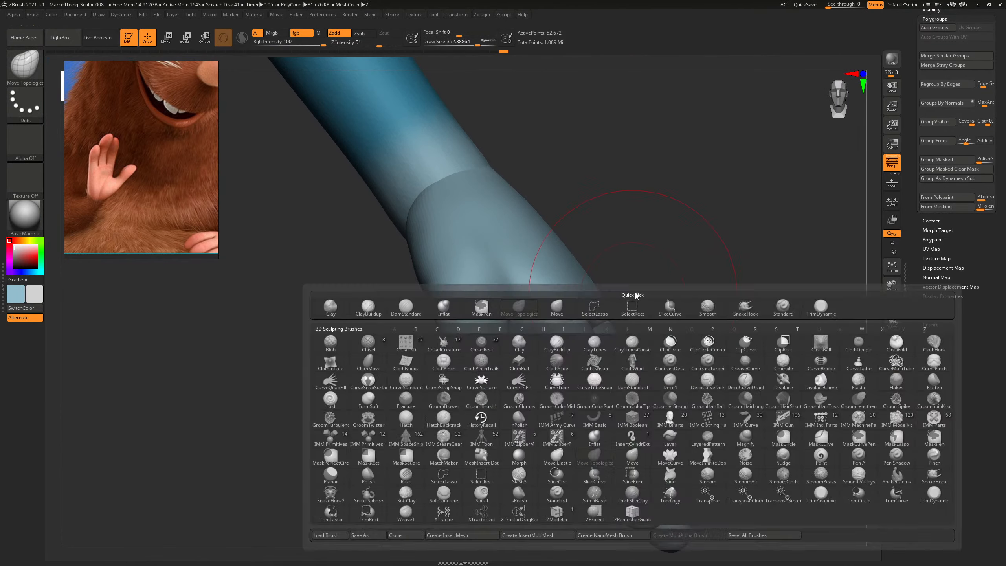
{"action": "key", "text": "s"}
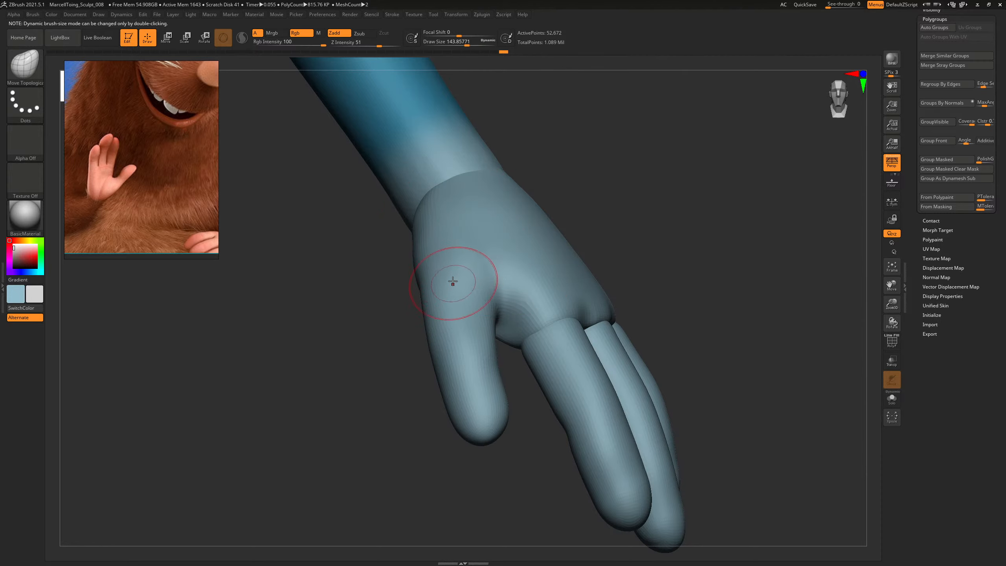
{"action": "key", "text": "s"}
{"action": "left_click_drag", "start_coordinate": [453, 281], "coordinate": [465, 282]}
{"action": "key", "text": "b"}
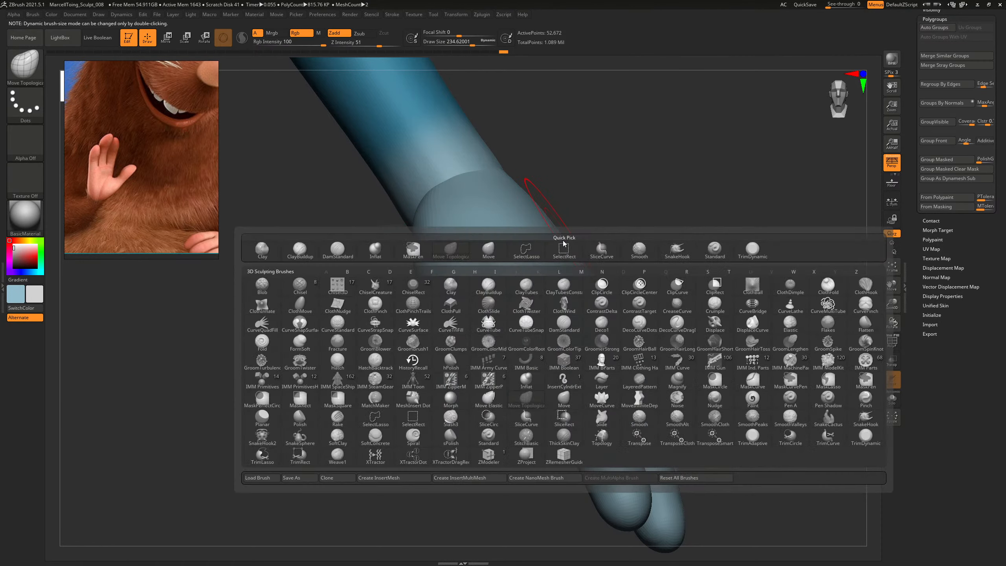
{"action": "key", "text": "m"}
{"action": "key", "text": "v"}
Build up volume over the thumb's base on the back of the hand with the ClayBuildup brush.
{"action": "key", "text": "b"}
{"action": "key", "text": "c"}
{"action": "key", "text": "b"}
{"action": "mouse_move", "coordinate": [617, 160]}
{"action": "left_mouse_down"}
{"action": "mouse_move", "coordinate": [619, 175]}
{"action": "mouse_move", "coordinate": [602, 186]}
{"action": "left_mouse_up"}
{"action": "key", "text": "s"}
{"action": "left_click_drag", "start_coordinate": [449, 273], "coordinate": [488, 242]}
{"action": "mouse_move", "coordinate": [601, 226]}
{"action": "left_mouse_down"}
{"action": "mouse_move", "coordinate": [655, 218]}
{"action": "mouse_move", "coordinate": [670, 227]}
{"action": "mouse_move", "coordinate": [602, 264]}
{"action": "left_mouse_up"}
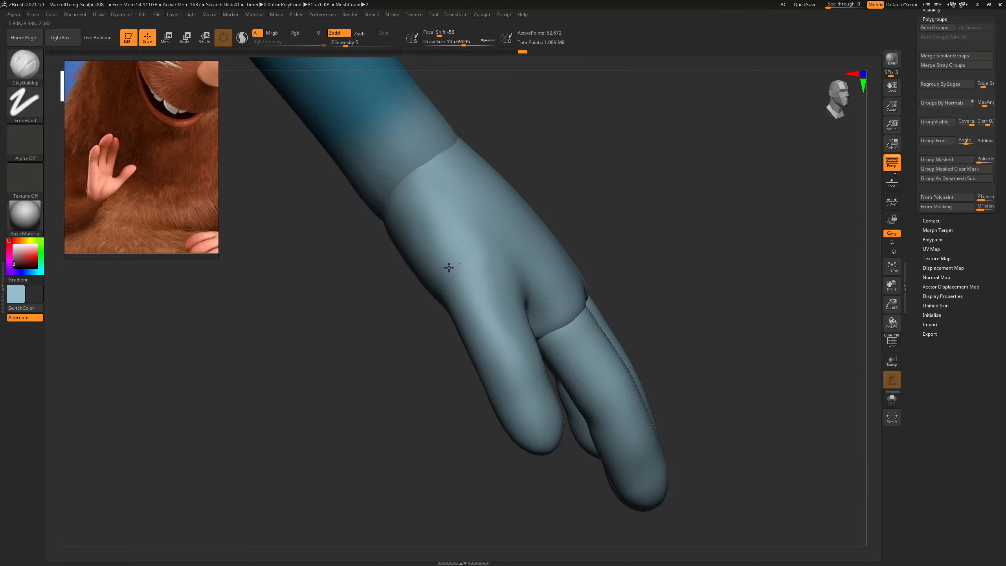
Extend the clay from the thumb's base across the back of the hand towards the wrist and the thumb gap.
{"action": "left_click_drag", "start_coordinate": [498, 216], "coordinate": [519, 207]}
{"action": "mouse_move", "coordinate": [574, 182]}
{"action": "left_mouse_down"}
{"action": "mouse_move", "coordinate": [622, 163]}
{"action": "mouse_move", "coordinate": [570, 194]}
{"action": "left_mouse_up"}
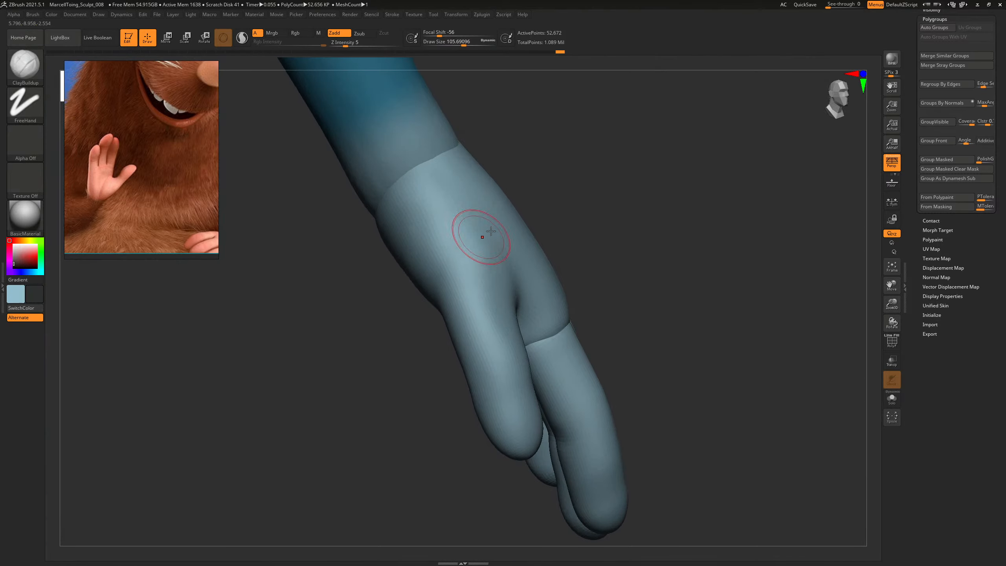
{"action": "left_click_drag", "start_coordinate": [431, 247], "coordinate": [441, 242]}
{"action": "mouse_move", "coordinate": [645, 174]}
{"action": "left_mouse_down"}
{"action": "mouse_move", "coordinate": [636, 185]}
{"action": "mouse_move", "coordinate": [651, 176]}
{"action": "mouse_move", "coordinate": [658, 193]}
{"action": "mouse_move", "coordinate": [593, 265]}
{"action": "mouse_move", "coordinate": [657, 230]}
{"action": "mouse_move", "coordinate": [646, 236]}
{"action": "left_mouse_up"}
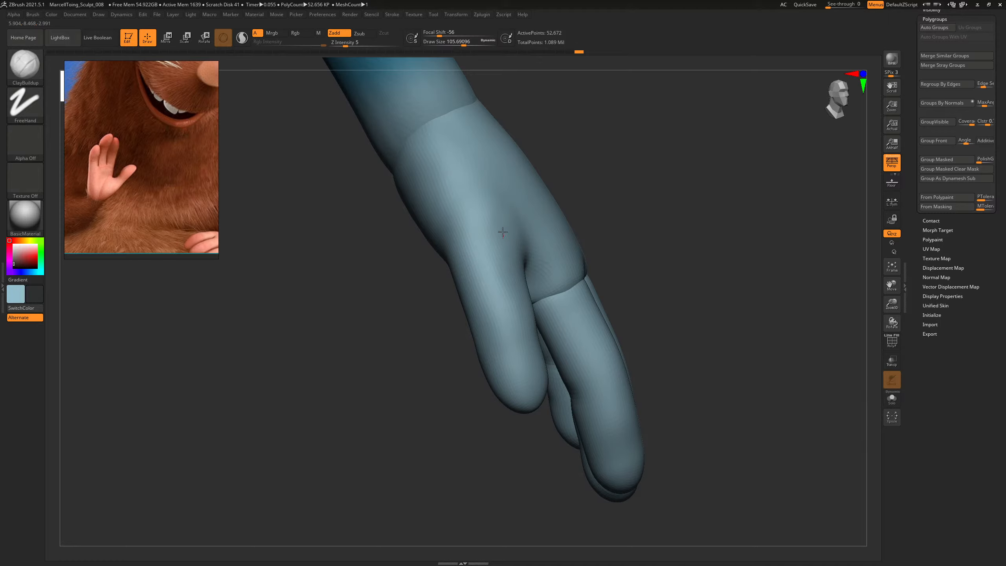
{"action": "left_click_drag", "start_coordinate": [649, 190], "coordinate": [669, 181]}
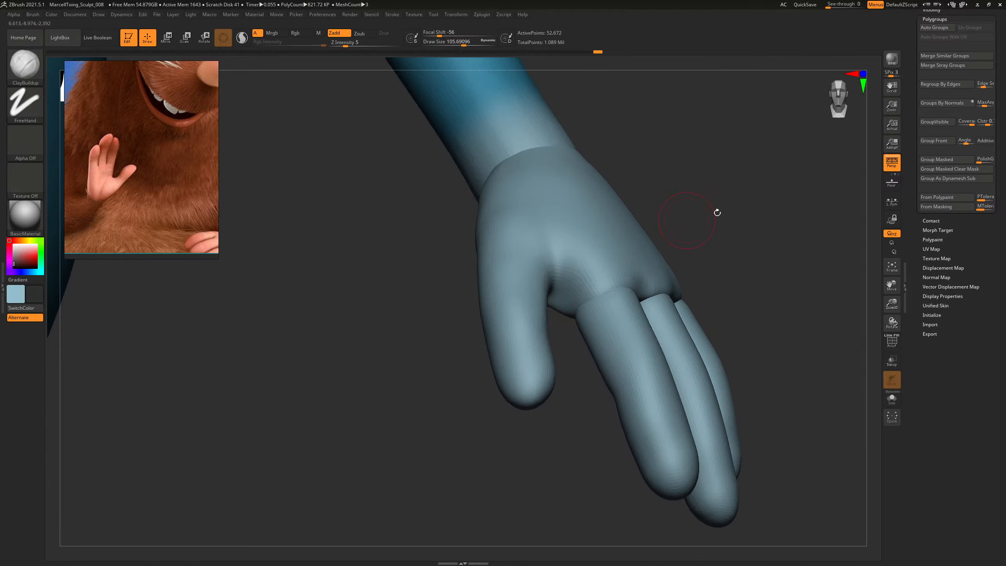
Shape the inner side of the thumb around its joint with a smaller ClayBuildup brush and smooth it.
{"action": "mouse_move", "coordinate": [717, 212]}
{"action": "left_mouse_down"}
{"action": "mouse_move", "coordinate": [722, 234]}
{"action": "mouse_move", "coordinate": [710, 227]}
{"action": "mouse_move", "coordinate": [689, 241]}
{"action": "left_mouse_up"}
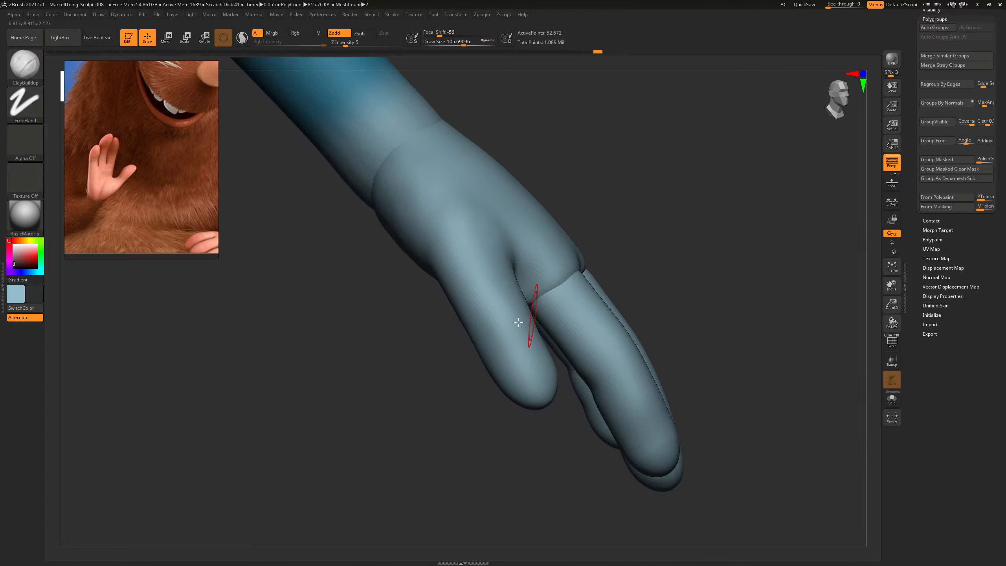
{"action": "key", "text": "["}
{"action": "mouse_move", "coordinate": [675, 220]}
{"action": "left_mouse_down"}
{"action": "mouse_move", "coordinate": [763, 178]}
{"action": "mouse_move", "coordinate": [772, 191]}
{"action": "mouse_move", "coordinate": [802, 170]}
{"action": "mouse_move", "coordinate": [757, 143]}
{"action": "mouse_move", "coordinate": [685, 206]}
{"action": "mouse_move", "coordinate": [515, 216]}
{"action": "left_mouse_up"}
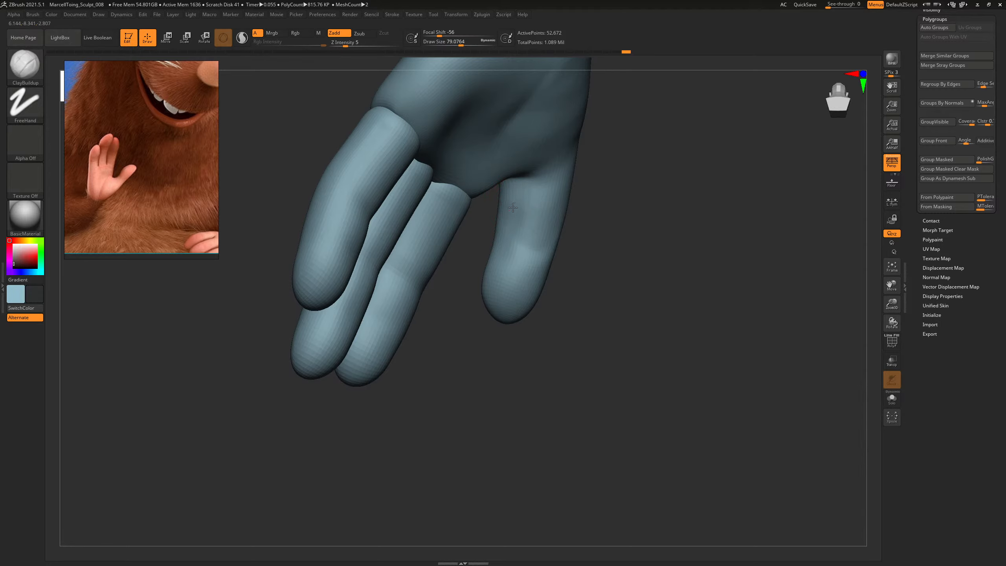
{"action": "mouse_move", "coordinate": [519, 227]}
{"action": "left_mouse_down", "text": "shift"}
{"action": "mouse_move", "coordinate": [532, 220]}
{"action": "mouse_move", "coordinate": [521, 239]}
{"action": "left_mouse_up", "text": "shift"}
{"action": "left_click_drag", "start_coordinate": [593, 218], "coordinate": [606, 219]}
{"action": "key", "text": "s"}
{"action": "left_click_drag", "start_coordinate": [515, 252], "coordinate": [493, 262]}
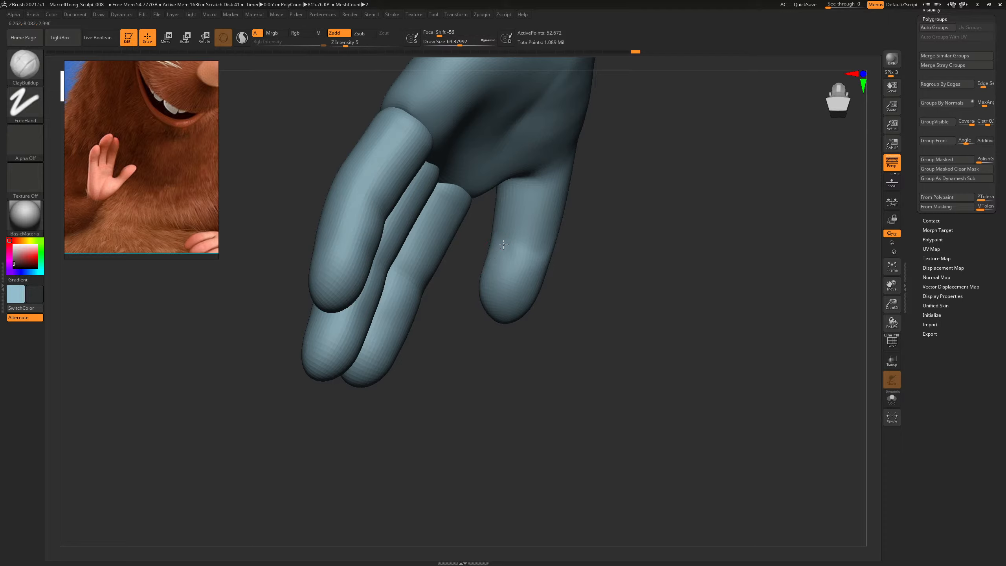
{"action": "key", "text": "bracketright"}
{"action": "key", "text": "bracketright"}
{"action": "key", "text": "bracketright"}
Try to build up the back of the hand near the wrist with a ClayBuildup brush of about size 250.
{"action": "mouse_move", "coordinate": [565, 262]}
{"action": "left_mouse_down"}
{"action": "mouse_move", "coordinate": [576, 290]}
{"action": "mouse_move", "coordinate": [481, 300]}
{"action": "mouse_move", "coordinate": [653, 295]}
{"action": "mouse_move", "coordinate": [594, 310]}
{"action": "mouse_move", "coordinate": [653, 317]}
{"action": "mouse_move", "coordinate": [754, 281]}
{"action": "mouse_move", "coordinate": [671, 234]}
{"action": "left_mouse_up"}
{"action": "key", "text": "s"}
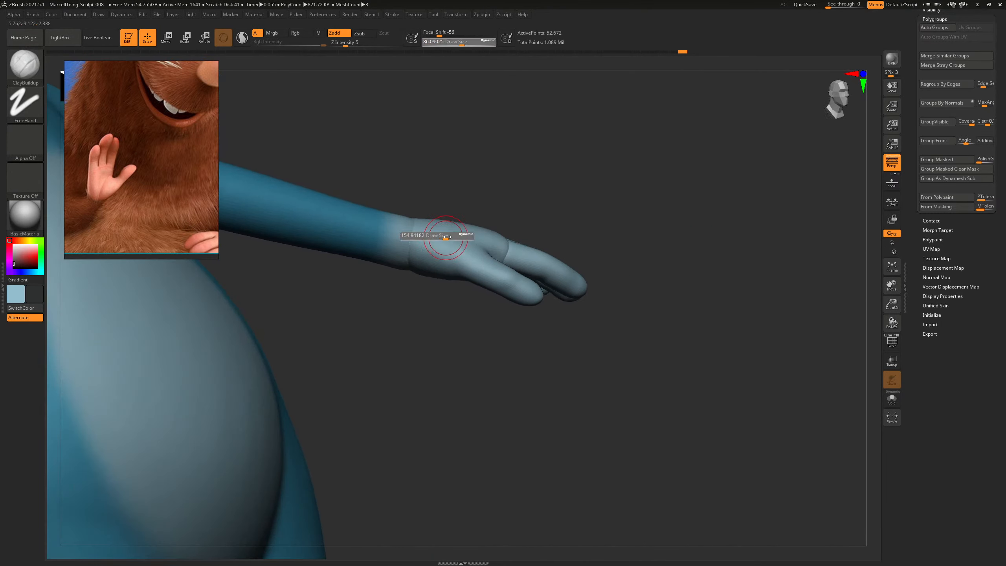
{"action": "left_click_drag", "start_coordinate": [426, 232], "coordinate": [454, 246]}
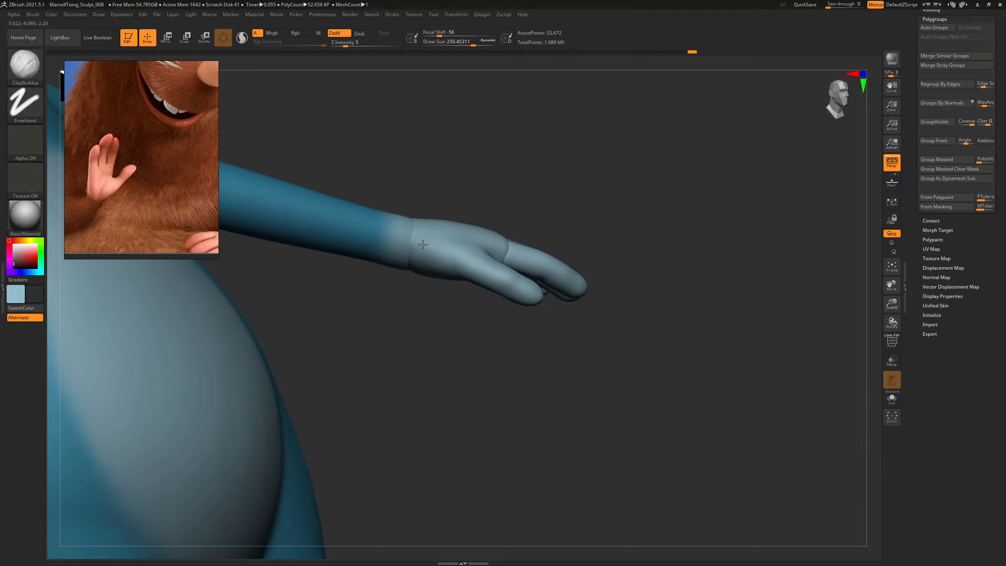
{"action": "left_click_drag", "start_coordinate": [610, 142], "coordinate": [605, 219]}
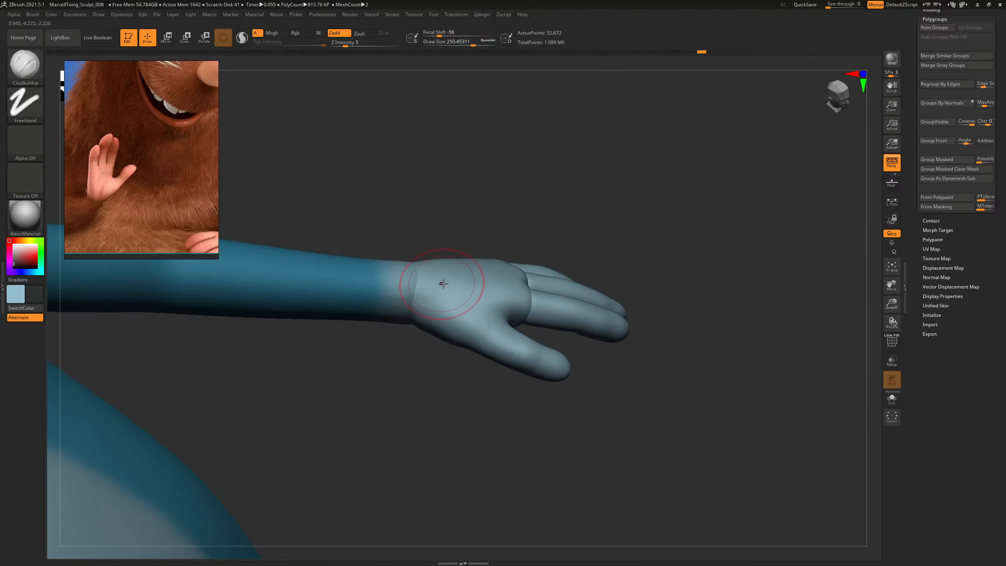
{"action": "key", "text": "s"}
{"action": "left_click_drag", "start_coordinate": [443, 284], "coordinate": [419, 297]}
{"action": "key", "text": "ctrl+z"}
{"action": "key", "text": "ctrl+z"}
{"action": "key", "text": "ctrl+z"}
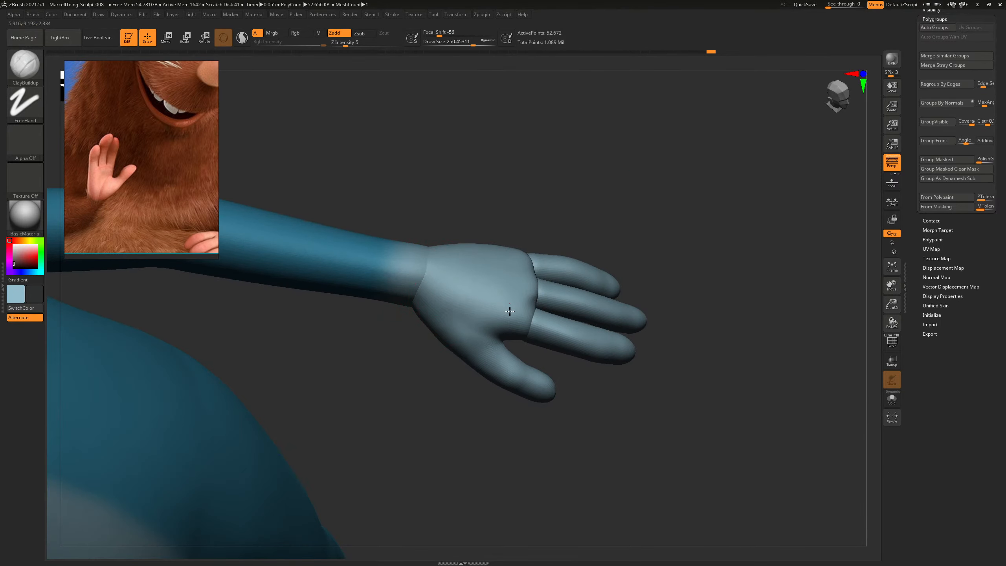
Build up the web between the thumb and index finger on the palm side with a smaller ClayBuildup brush.
{"action": "mouse_move", "coordinate": [625, 204]}
{"action": "left_mouse_down"}
{"action": "mouse_move", "coordinate": [619, 159]}
{"action": "mouse_move", "coordinate": [588, 205]}
{"action": "mouse_move", "coordinate": [624, 224]}
{"action": "mouse_move", "coordinate": [623, 204]}
{"action": "mouse_move", "coordinate": [654, 208]}
{"action": "mouse_move", "coordinate": [640, 112]}
{"action": "mouse_move", "coordinate": [663, 257]}
{"action": "mouse_move", "coordinate": [703, 233]}
{"action": "mouse_move", "coordinate": [673, 251]}
{"action": "left_mouse_up"}
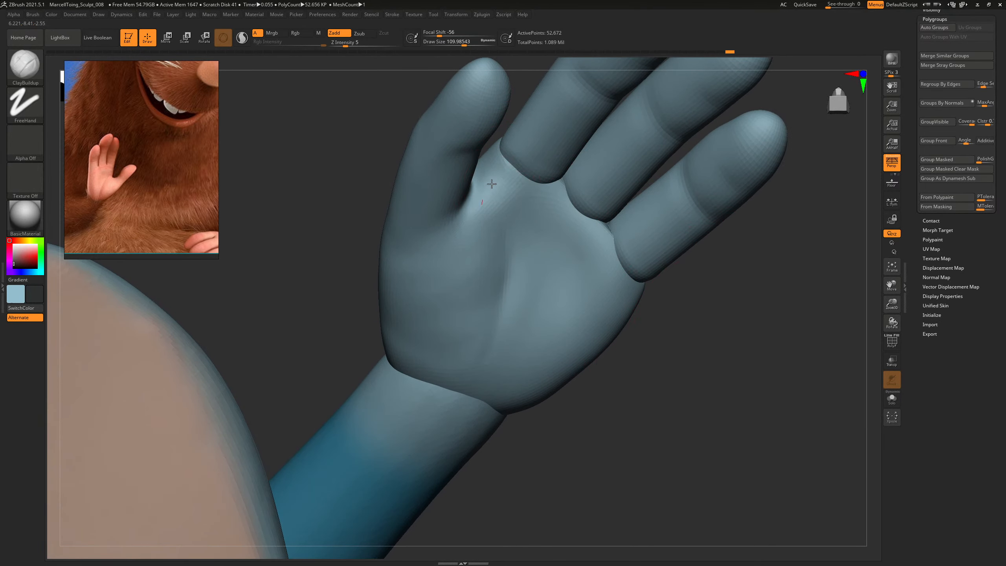
{"action": "left_click_drag", "start_coordinate": [551, 218], "coordinate": [572, 258]}
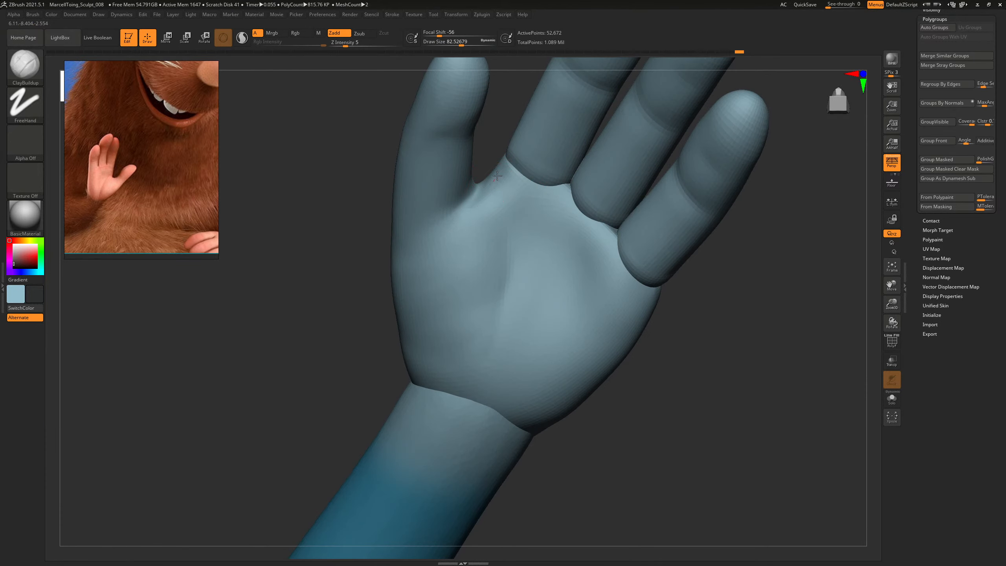
{"action": "left_click_drag", "start_coordinate": [724, 332], "coordinate": [703, 354]}
Raise the hand to a higher subdivision level and carve the palm crease around the thumb's base with DamStandard.
{"action": "key", "text": "b"}
{"action": "key", "text": "m"}
{"action": "key", "text": "p"}
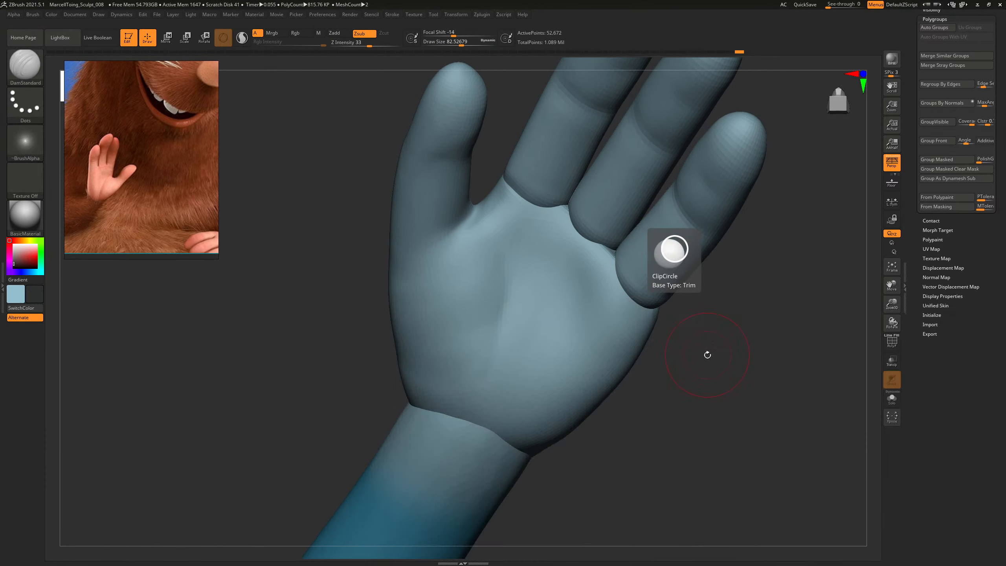
{"action": "key", "text": "b"}
{"action": "key", "text": "d"}
{"action": "key", "text": "s"}
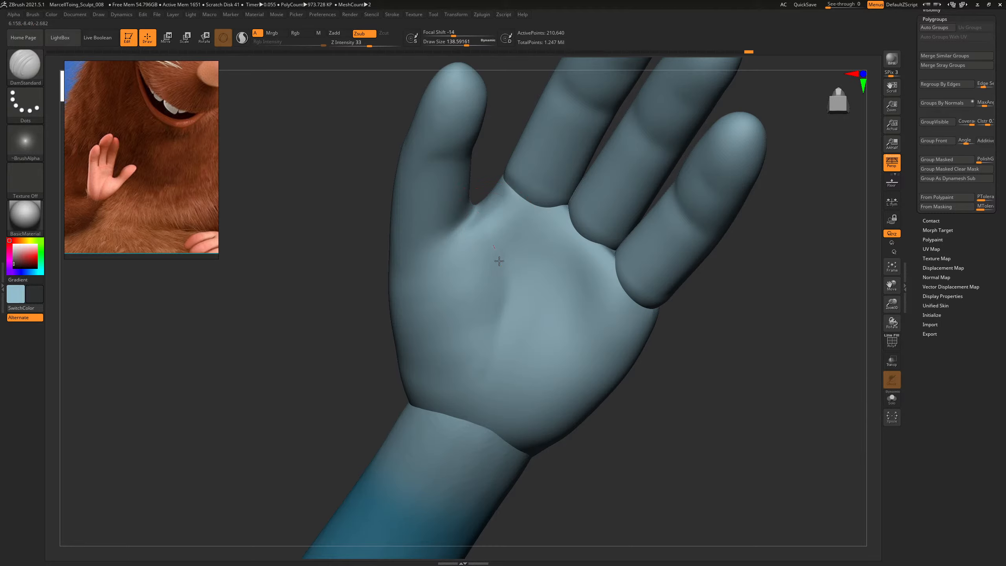
{"action": "left_click_drag", "start_coordinate": [750, 358], "coordinate": [476, 241]}
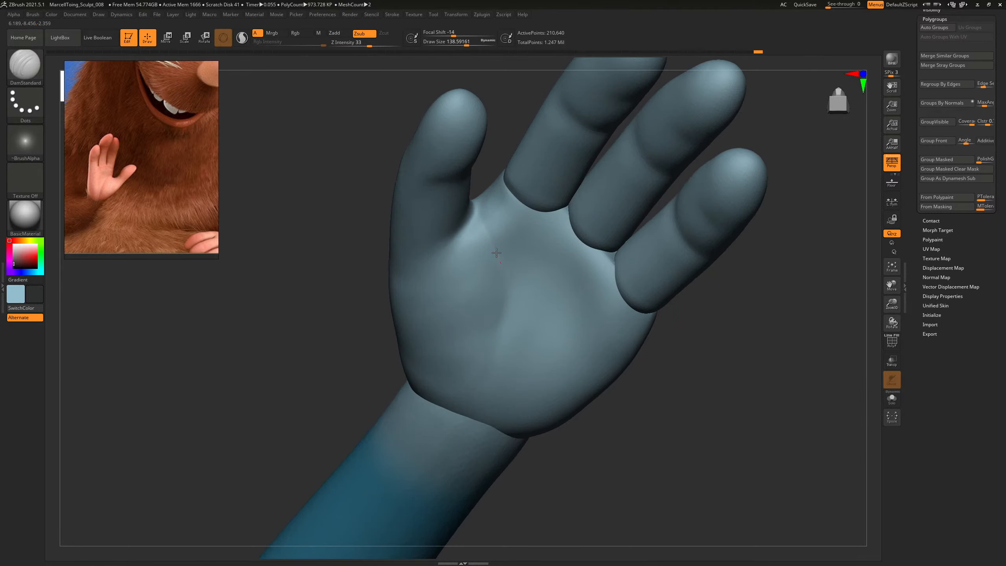
{"action": "left_click_drag", "start_coordinate": [745, 349], "coordinate": [618, 325]}
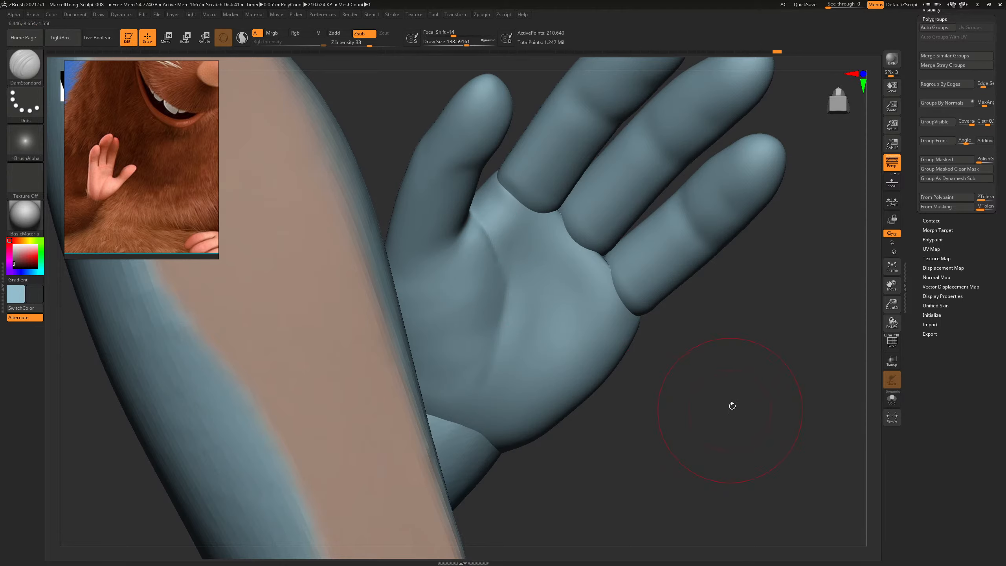
{"action": "left_click_drag", "start_coordinate": [732, 406], "coordinate": [654, 383]}
Deepen the crease and hollow across the palm with DamStandard strokes at a draw size of about 235.
{"action": "key", "text": "bracketright"}
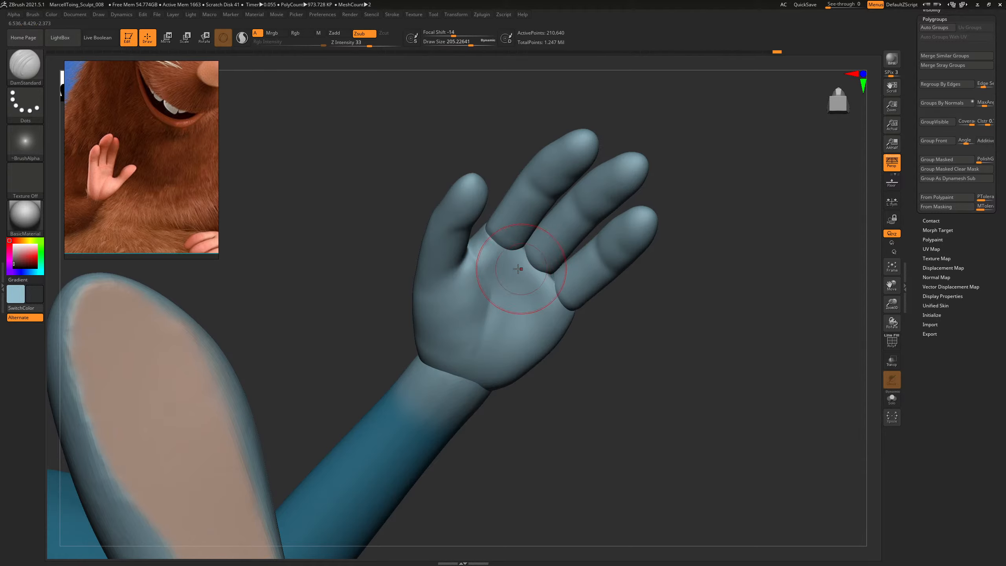
{"action": "key", "text": "bracketright"}
{"action": "key", "text": "s"}
{"action": "left_click", "coordinate": [516, 305]}
{"action": "left_click_drag", "start_coordinate": [516, 305], "coordinate": [506, 323]}
{"action": "key", "text": "s"}
{"action": "key", "text": "ctrl+z"}
{"action": "key", "text": "s"}
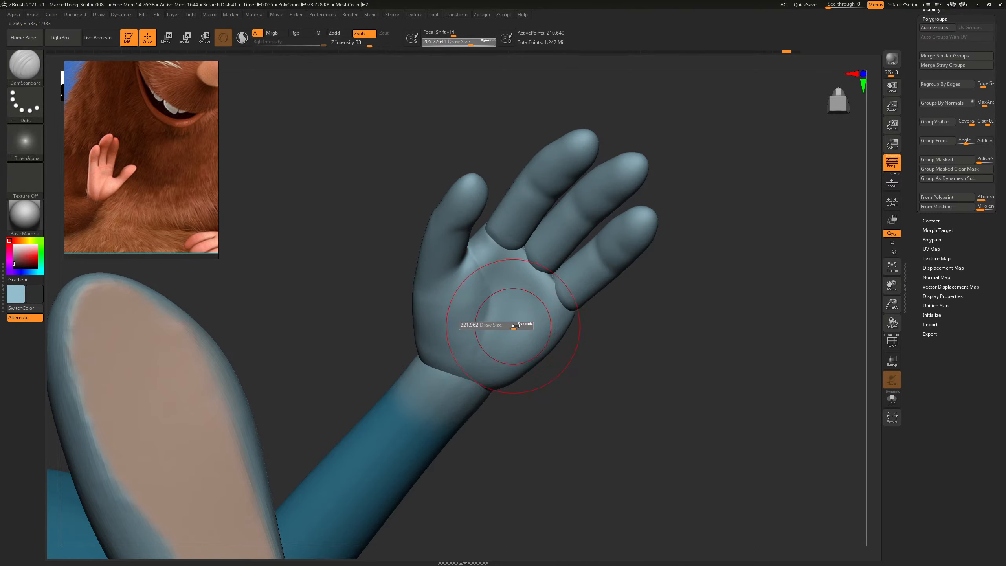
{"action": "key", "text": "s"}
{"action": "left_click_drag", "start_coordinate": [524, 308], "coordinate": [509, 346]}
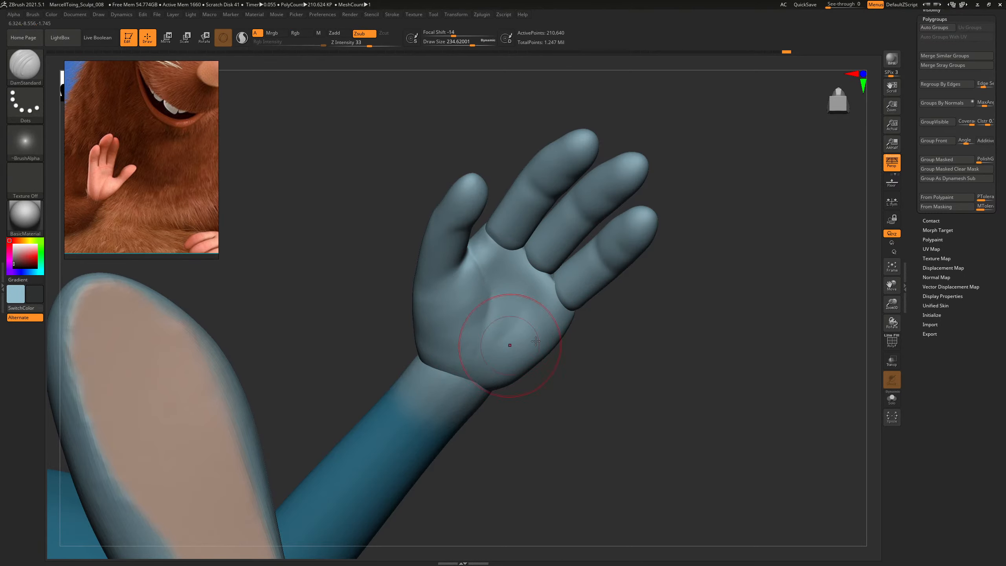
Shape the palm below the finger bases with DamStandard at about size 312 and refine it with a smaller ClayBuildup brush.
{"action": "mouse_move", "coordinate": [635, 377]}
{"action": "left_mouse_down"}
{"action": "mouse_move", "coordinate": [644, 350]}
{"action": "mouse_move", "coordinate": [646, 377]}
{"action": "mouse_move", "coordinate": [689, 357]}
{"action": "mouse_move", "coordinate": [681, 317]}
{"action": "left_mouse_up"}
{"action": "key", "text": "s"}
{"action": "left_click", "coordinate": [509, 289]}
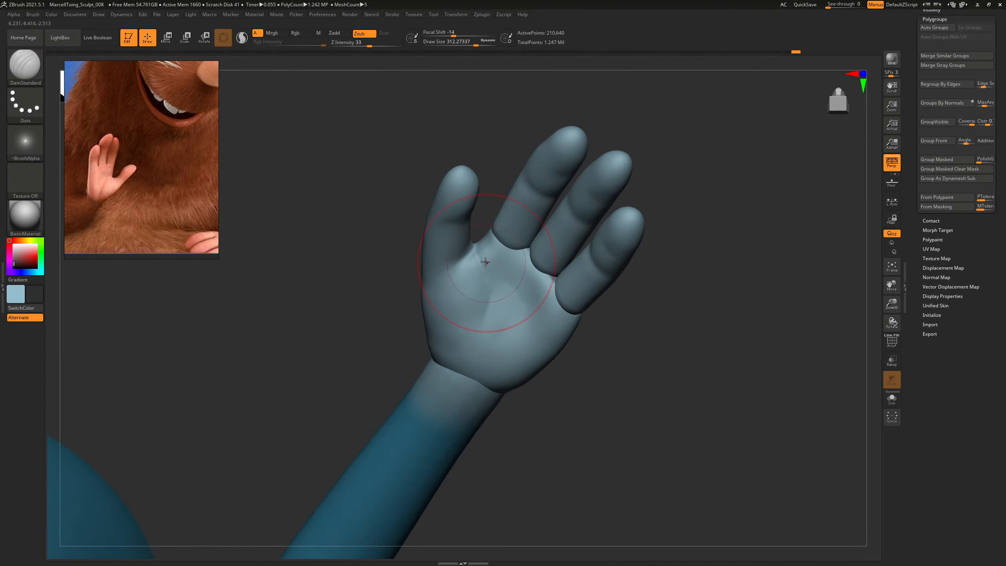
{"action": "left_click_drag", "start_coordinate": [603, 340], "coordinate": [644, 308]}
{"action": "key", "text": "b"}
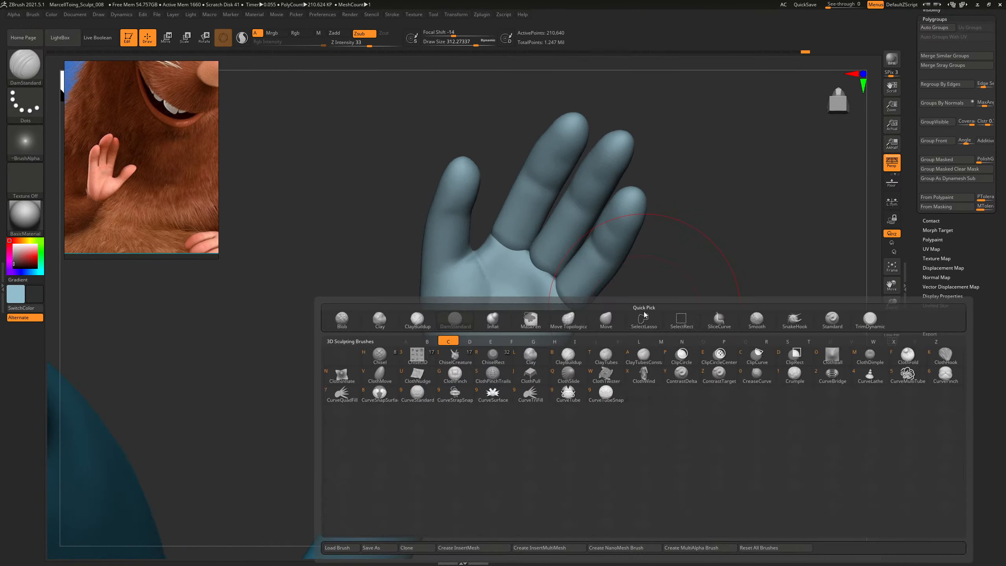
{"action": "key", "text": "c"}
{"action": "key", "text": "b"}
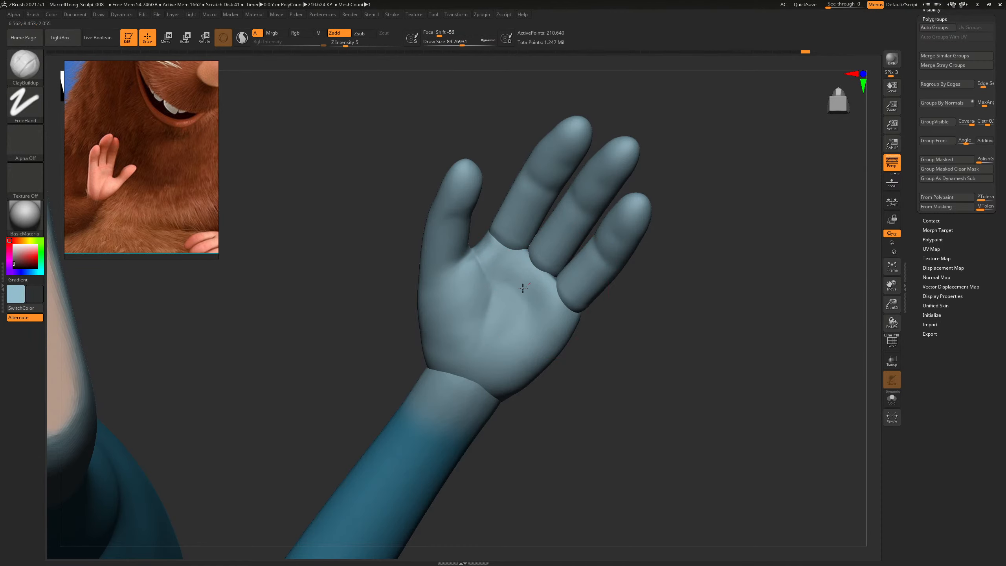
{"action": "mouse_move", "coordinate": [680, 343]}
{"action": "left_mouse_down"}
{"action": "mouse_move", "coordinate": [689, 409]}
{"action": "mouse_move", "coordinate": [602, 298]}
{"action": "mouse_move", "coordinate": [622, 254]}
{"action": "mouse_move", "coordinate": [631, 310]}
{"action": "mouse_move", "coordinate": [622, 287]}
{"action": "mouse_move", "coordinate": [649, 303]}
{"action": "mouse_move", "coordinate": [530, 278]}
{"action": "mouse_move", "coordinate": [566, 273]}
{"action": "mouse_move", "coordinate": [574, 247]}
{"action": "mouse_move", "coordinate": [660, 342]}
{"action": "mouse_move", "coordinate": [682, 333]}
{"action": "mouse_move", "coordinate": [674, 336]}
{"action": "left_mouse_up"}
Adjust the placement of the fingers from the back of the hand with the Move Topological brush.
{"action": "key", "text": "b"}
{"action": "key", "text": "m"}
{"action": "key", "text": "t"}
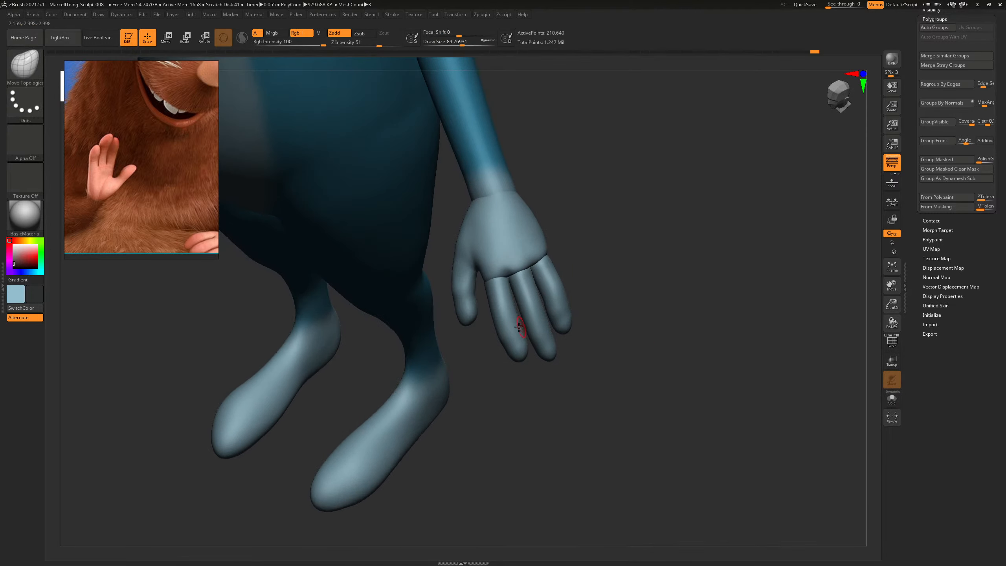
{"action": "mouse_move", "coordinate": [526, 343]}
{"action": "left_mouse_down"}
{"action": "mouse_move", "coordinate": [516, 355]}
{"action": "mouse_move", "coordinate": [502, 324]}
{"action": "left_mouse_up"}
{"action": "left_click_drag", "start_coordinate": [661, 283], "coordinate": [557, 282]}
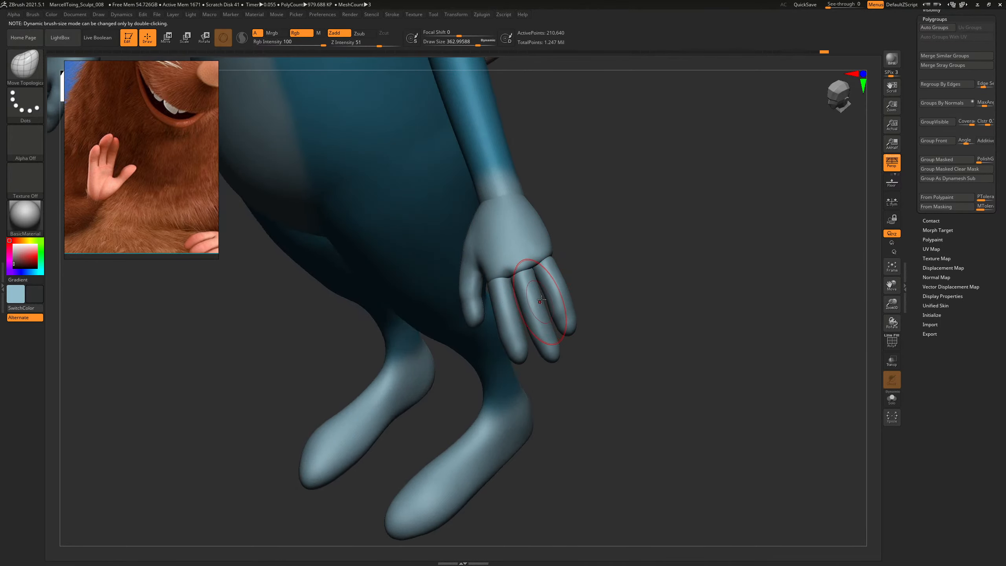
Mask the hand except the little finger, then rotate and reposition that finger with a transpose line from its base.
{"action": "left_click", "coordinate": [204, 38]}
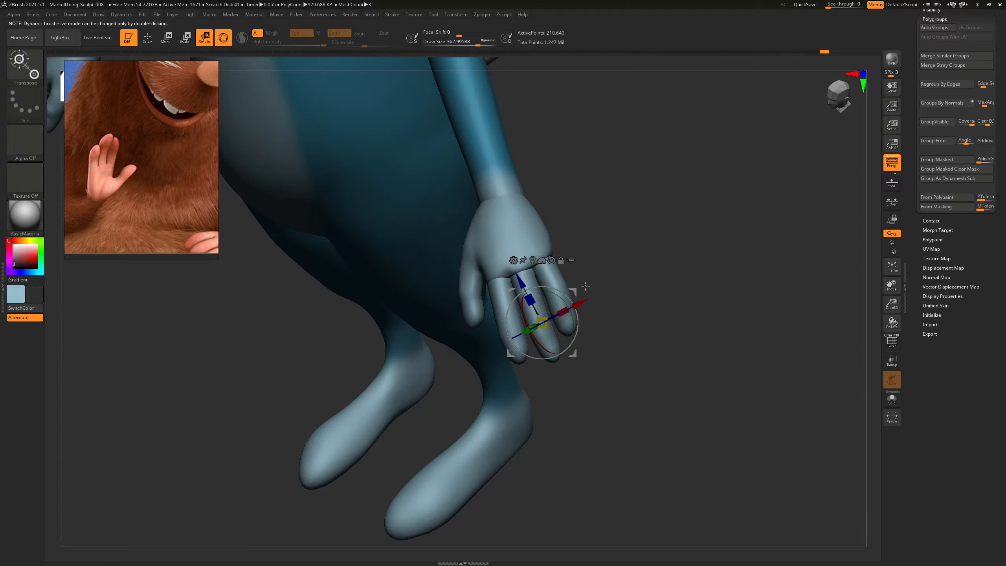
{"action": "left_click", "coordinate": [550, 275]}
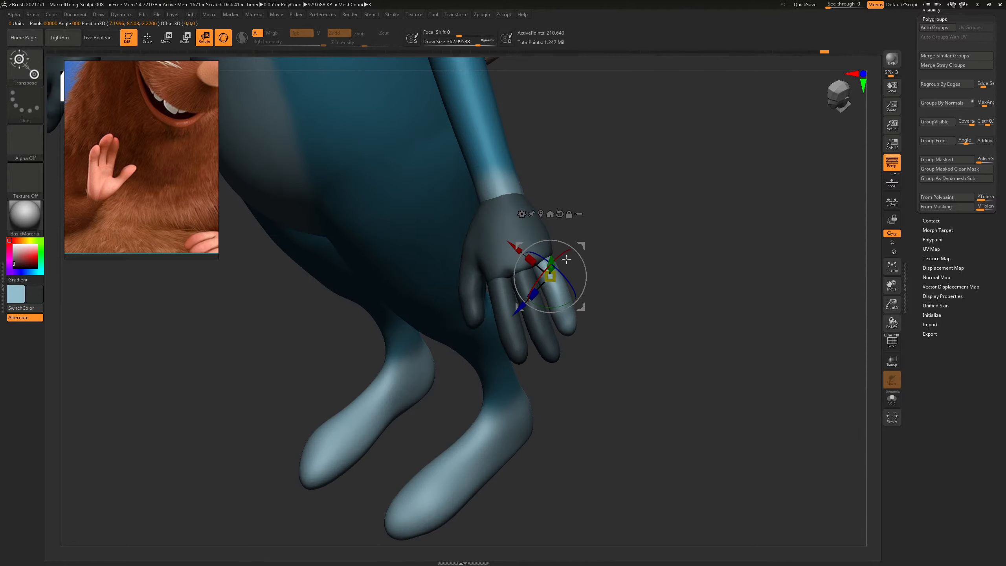
{"action": "left_click", "coordinate": [217, 38]}
{"action": "left_click", "coordinate": [549, 271]}
{"action": "left_click_drag", "start_coordinate": [543, 266], "coordinate": [548, 275]}
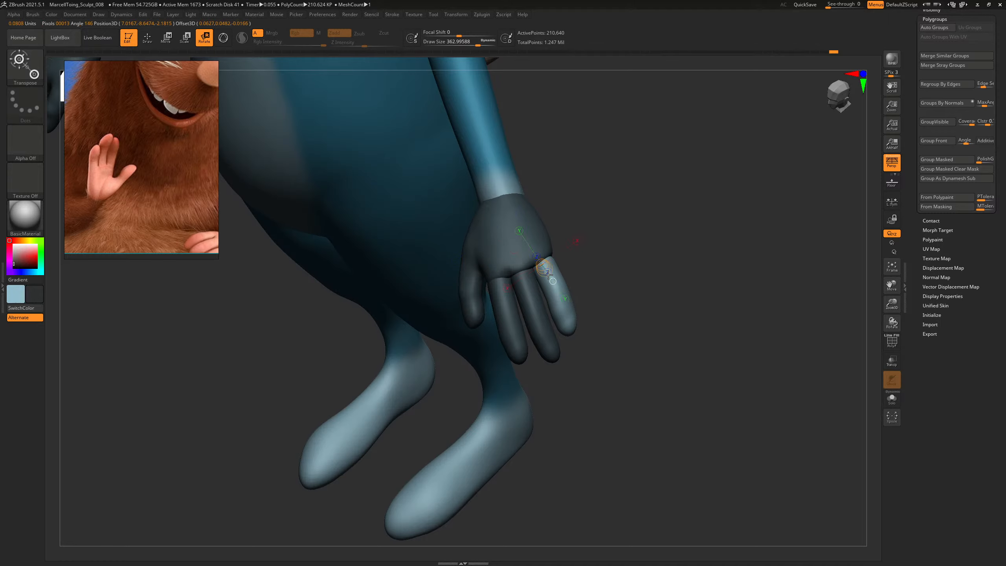
{"action": "mouse_move", "coordinate": [568, 335]}
{"action": "left_mouse_down"}
{"action": "mouse_move", "coordinate": [576, 332]}
{"action": "mouse_move", "coordinate": [555, 301]}
{"action": "mouse_move", "coordinate": [624, 261]}
{"action": "mouse_move", "coordinate": [657, 279]}
{"action": "mouse_move", "coordinate": [561, 320]}
{"action": "left_mouse_up"}
{"action": "key", "text": "w"}
{"action": "left_click", "coordinate": [560, 319]}
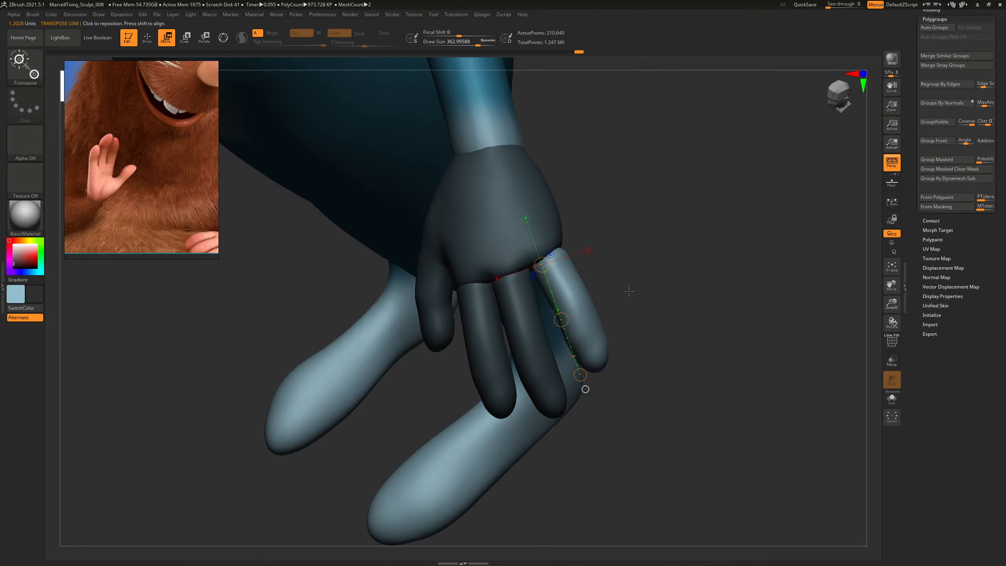
{"action": "left_click_drag", "start_coordinate": [628, 290], "coordinate": [673, 276]}
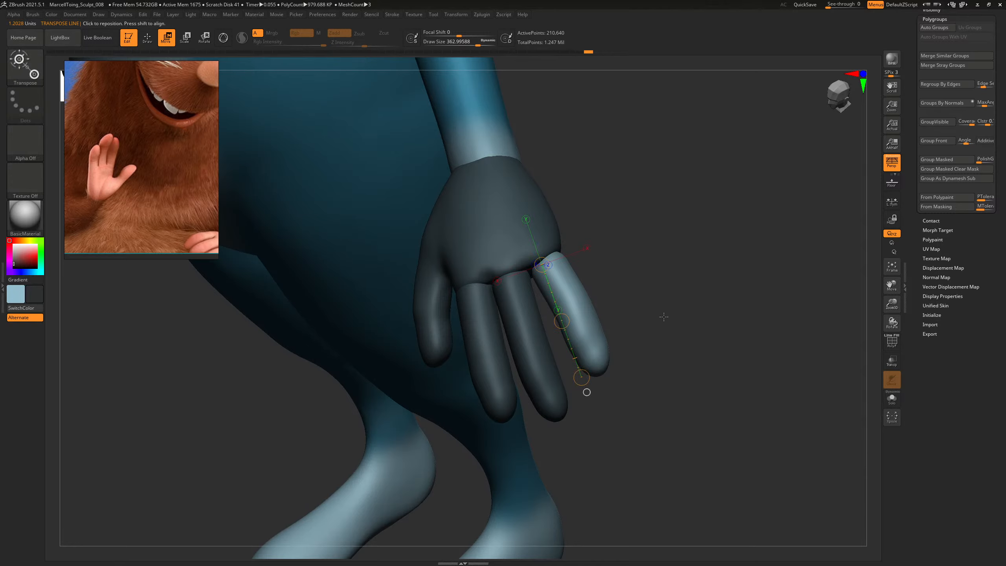
Isolate the index finger with a topological mask and rotate and move it with a transpose line along its length.
{"action": "left_click", "coordinate": [480, 354], "text": "ctrl"}
{"action": "left_click_drag", "start_coordinate": [645, 303], "coordinate": [611, 305]}
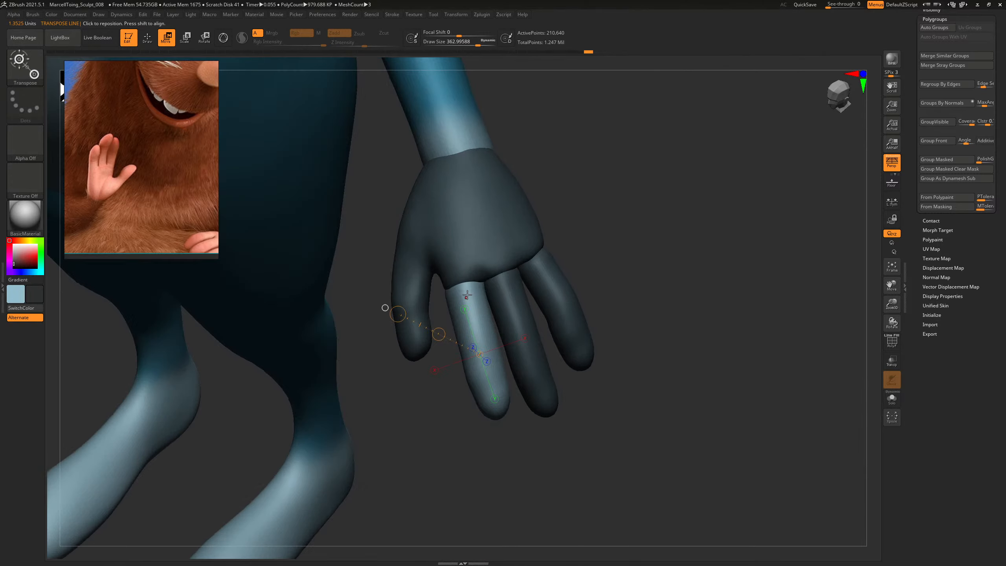
{"action": "left_click_drag", "start_coordinate": [491, 396], "coordinate": [480, 398]}
{"action": "key", "text": "ctrl+z"}
{"action": "key", "text": "r"}
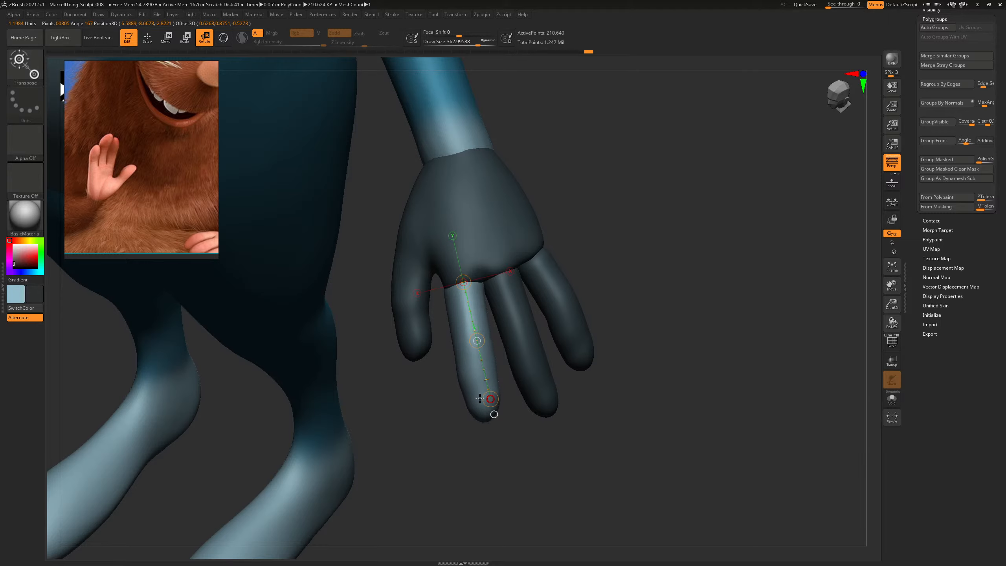
{"action": "key", "text": "w"}
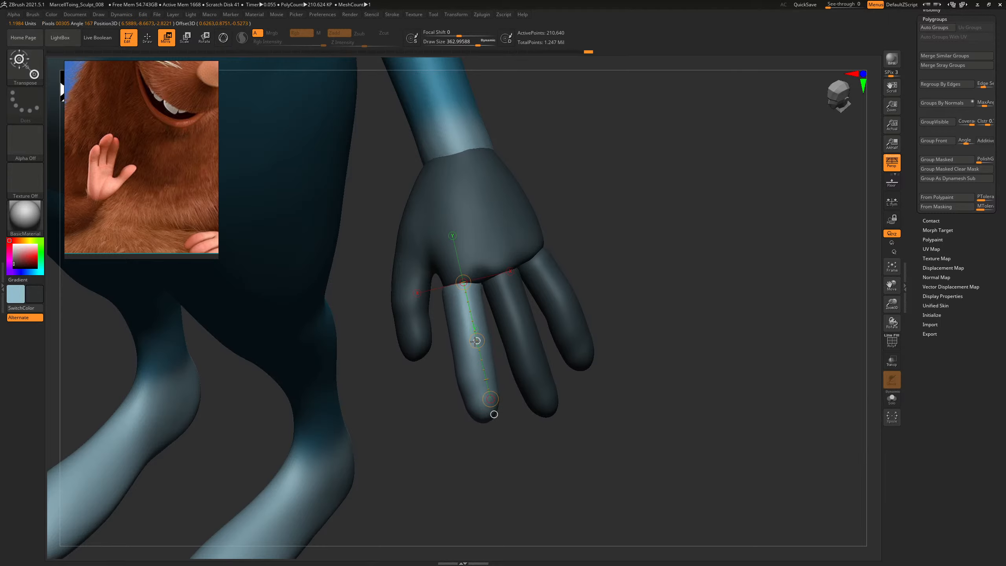
{"action": "mouse_move", "coordinate": [493, 414]}
{"action": "left_mouse_down"}
{"action": "mouse_move", "coordinate": [686, 188]}
{"action": "mouse_move", "coordinate": [677, 195]}
{"action": "mouse_move", "coordinate": [674, 185]}
{"action": "mouse_move", "coordinate": [708, 256]}
{"action": "left_mouse_up"}
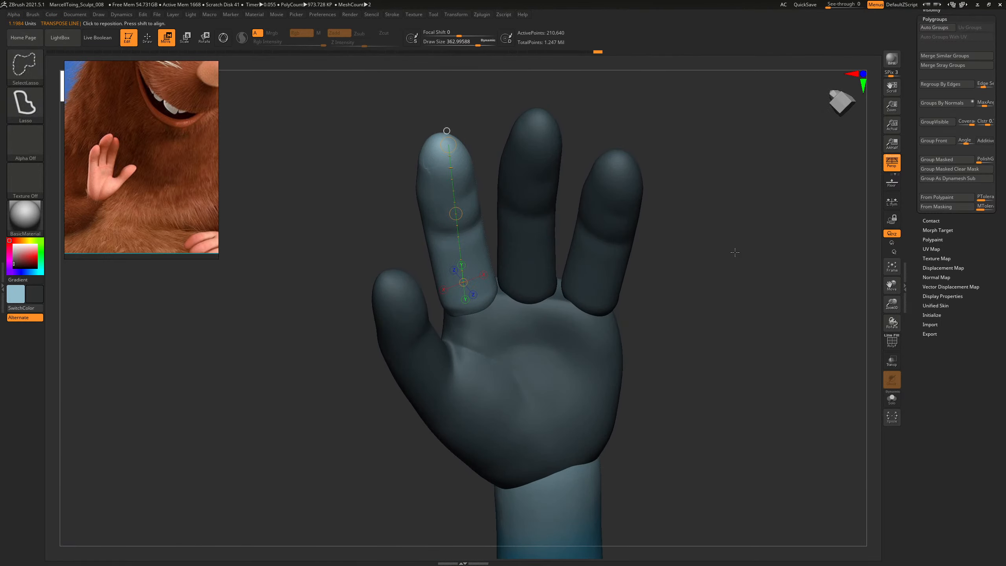
Smooth the palm side of the index fingertip while the rest of the hand stays masked.
{"action": "key", "text": "b"}
{"action": "key", "text": "c"}
{"action": "key", "text": "b"}
{"action": "mouse_move", "coordinate": [718, 267]}
{"action": "left_mouse_down"}
{"action": "mouse_move", "coordinate": [700, 308]}
{"action": "mouse_move", "coordinate": [624, 338]}
{"action": "mouse_move", "coordinate": [642, 342]}
{"action": "left_mouse_up"}
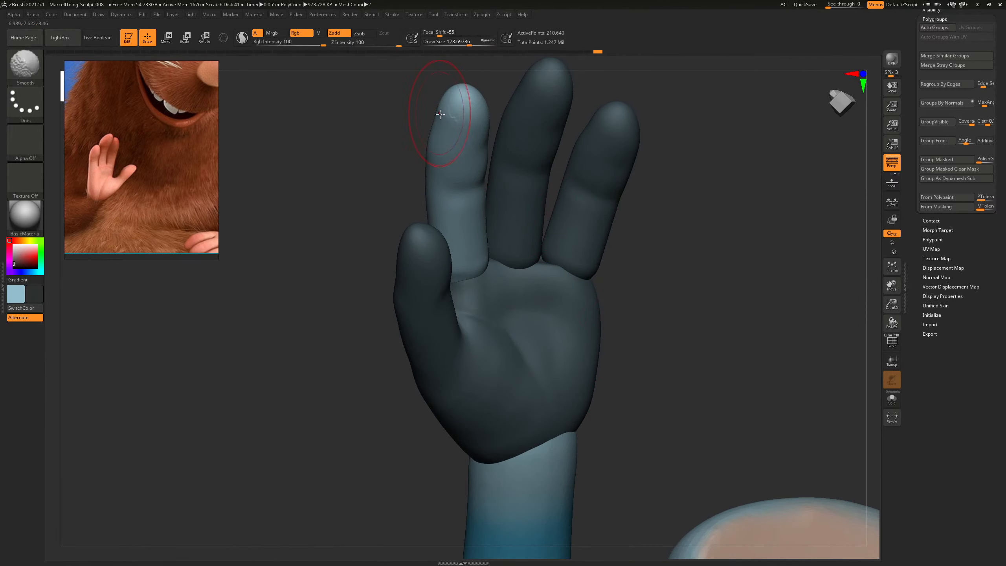
{"action": "mouse_move", "coordinate": [460, 103]}
{"action": "left_mouse_down", "text": "shift"}
{"action": "mouse_move", "coordinate": [449, 118]}
{"action": "mouse_move", "coordinate": [461, 112]}
{"action": "left_mouse_up", "text": "shift"}
{"action": "left_click_drag", "start_coordinate": [663, 322], "coordinate": [624, 314]}
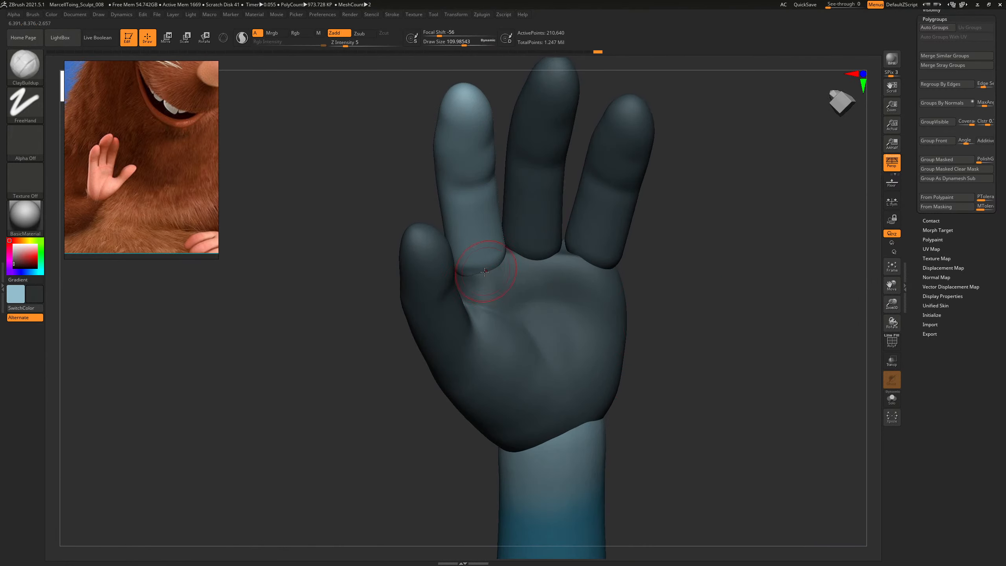
Build up the base of the index finger on its palm and thumb sides with ClayBuildup at varying brush sizes.
{"action": "left_click_drag", "start_coordinate": [705, 305], "coordinate": [673, 302]}
{"action": "key", "text": "s"}
{"action": "mouse_move", "coordinate": [490, 262]}
{"action": "left_mouse_down"}
{"action": "mouse_move", "coordinate": [498, 261]}
{"action": "mouse_move", "coordinate": [486, 247]}
{"action": "mouse_move", "coordinate": [519, 268]}
{"action": "left_mouse_up"}
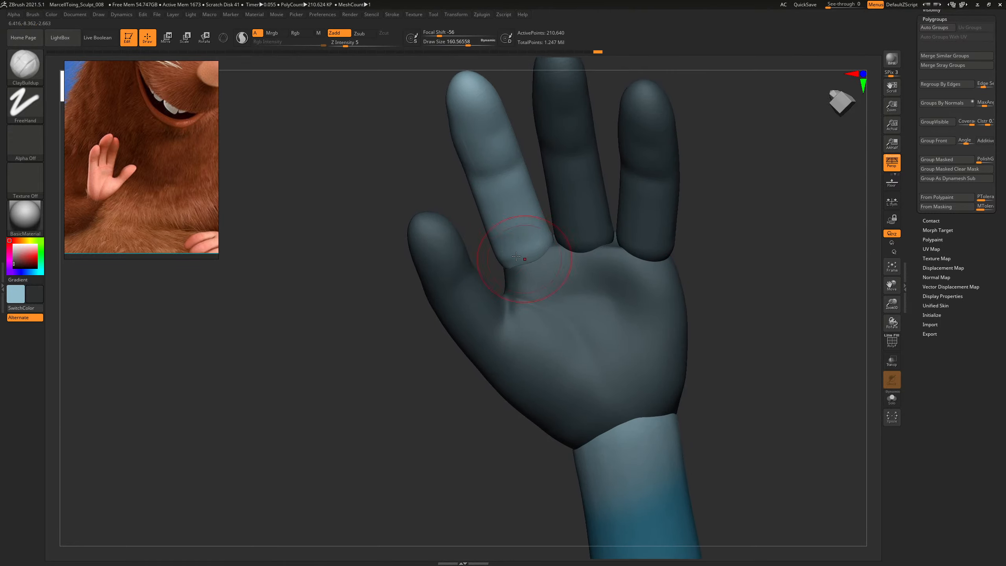
{"action": "left_click_drag", "start_coordinate": [402, 194], "coordinate": [437, 207]}
{"action": "key", "text": "ctrl+z"}
{"action": "left_click_drag", "start_coordinate": [378, 246], "coordinate": [415, 253]}
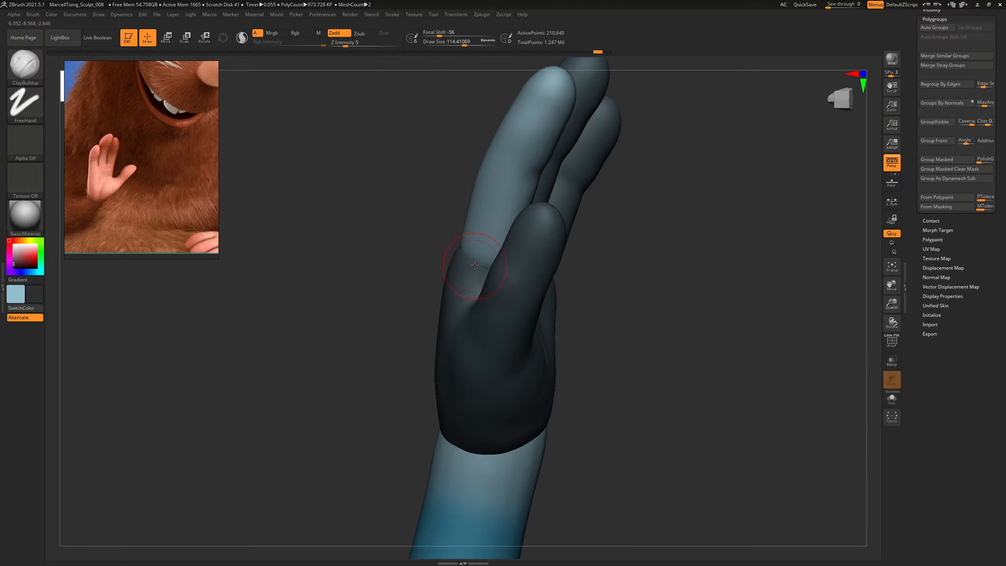
{"action": "left_click_drag", "start_coordinate": [617, 266], "coordinate": [650, 271]}
{"action": "key", "text": "s"}
{"action": "left_click_drag", "start_coordinate": [489, 255], "coordinate": [492, 247]}
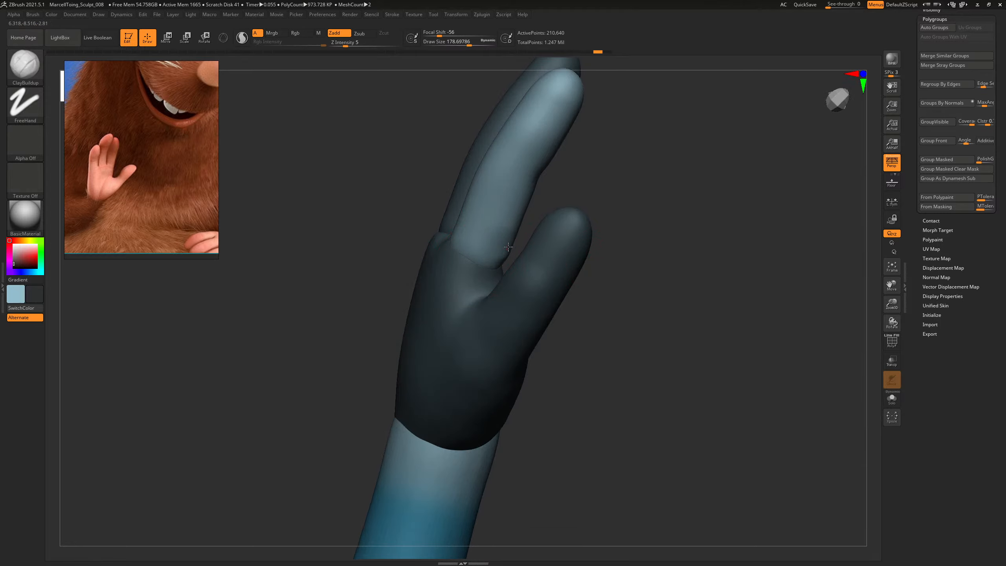
Fill out the lower segment of the index finger on the palm side with ClayBuildup at about size 100 to 125.
{"action": "mouse_move", "coordinate": [667, 207]}
{"action": "left_mouse_down"}
{"action": "mouse_move", "coordinate": [512, 245]}
{"action": "mouse_move", "coordinate": [496, 262]}
{"action": "left_mouse_up"}
{"action": "key", "text": "s"}
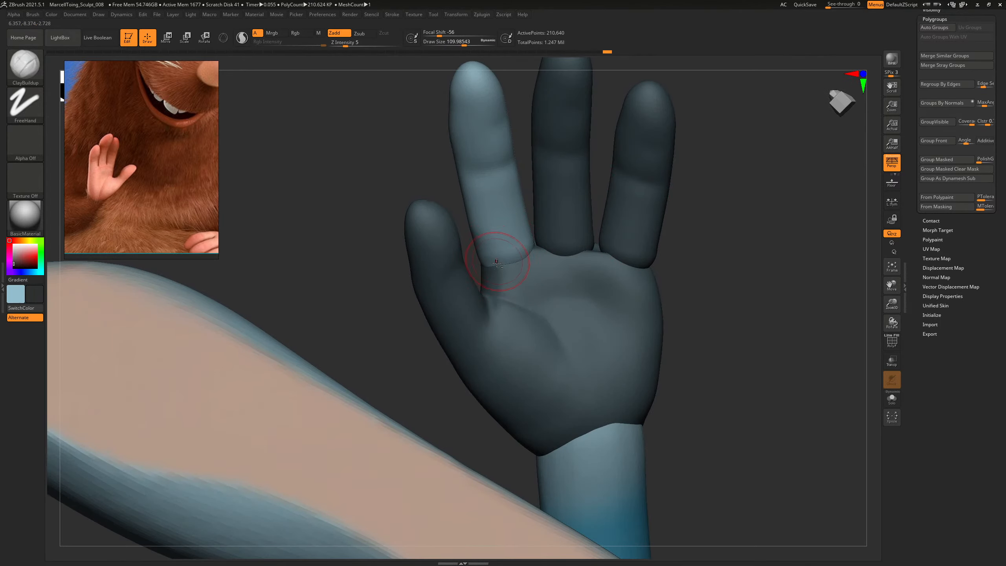
{"action": "left_click_drag", "start_coordinate": [757, 267], "coordinate": [747, 265]}
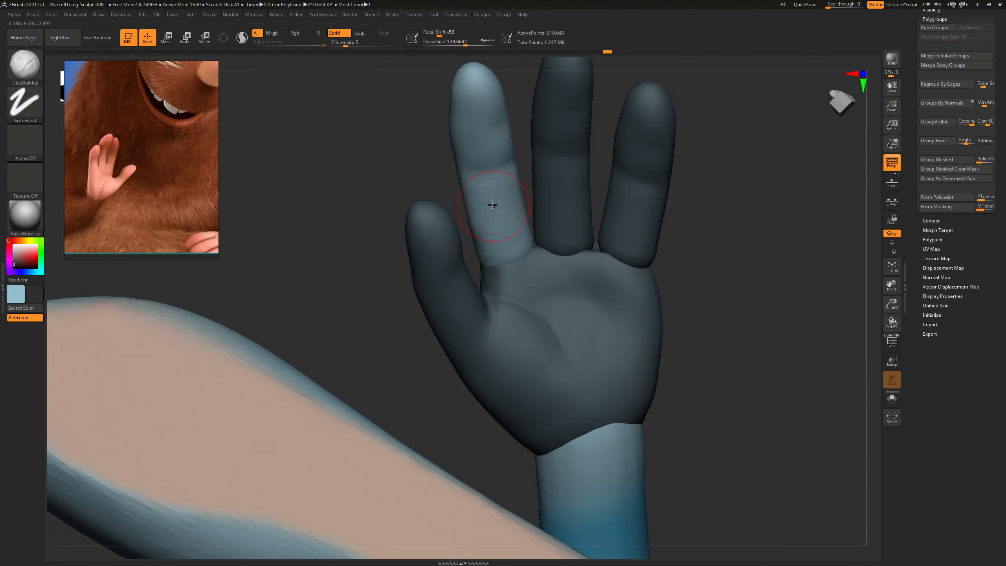
{"action": "key", "text": "s"}
{"action": "left_click_drag", "start_coordinate": [492, 205], "coordinate": [486, 193]}
{"action": "mouse_move", "coordinate": [771, 270]}
{"action": "left_mouse_down"}
{"action": "mouse_move", "coordinate": [644, 242]}
{"action": "mouse_move", "coordinate": [482, 231]}
{"action": "left_mouse_up"}
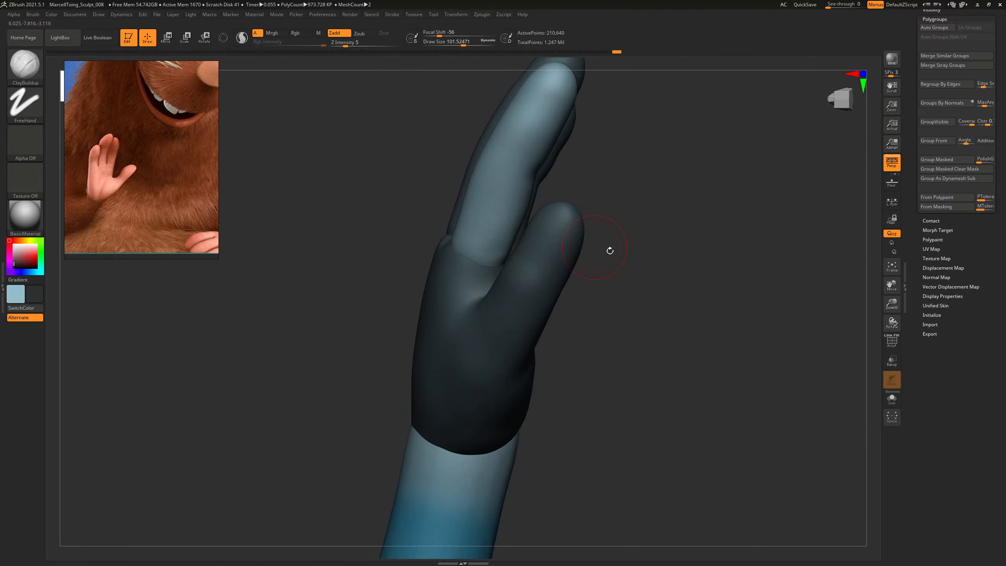
{"action": "left_click_drag", "start_coordinate": [610, 250], "coordinate": [511, 229]}
{"action": "left_click_drag", "start_coordinate": [795, 207], "coordinate": [555, 246]}
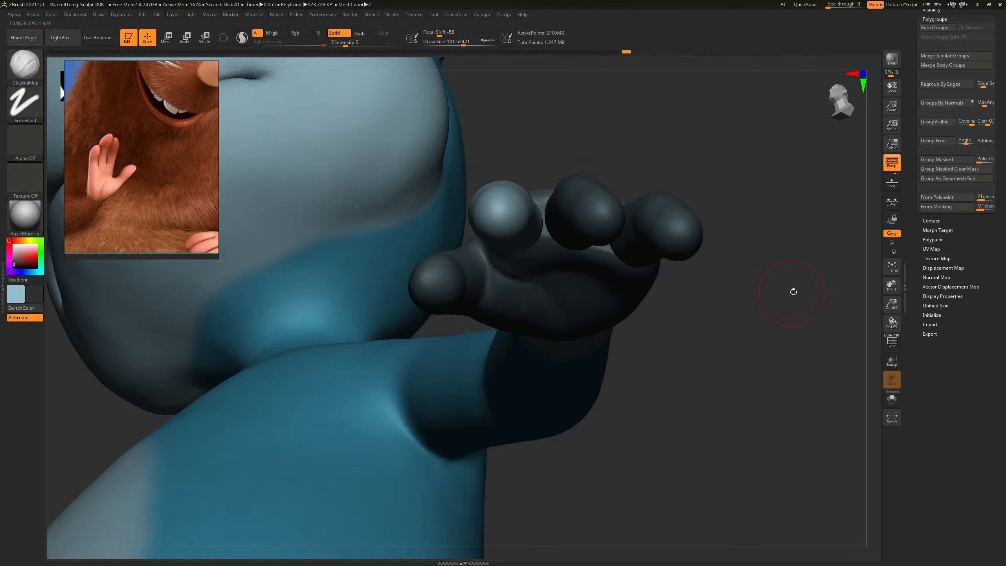
Clear the mask from the hand.
{"action": "mouse_move", "coordinate": [791, 287]}
{"action": "left_mouse_down"}
{"action": "mouse_move", "coordinate": [588, 227]}
{"action": "mouse_move", "coordinate": [697, 325]}
{"action": "left_mouse_up"}
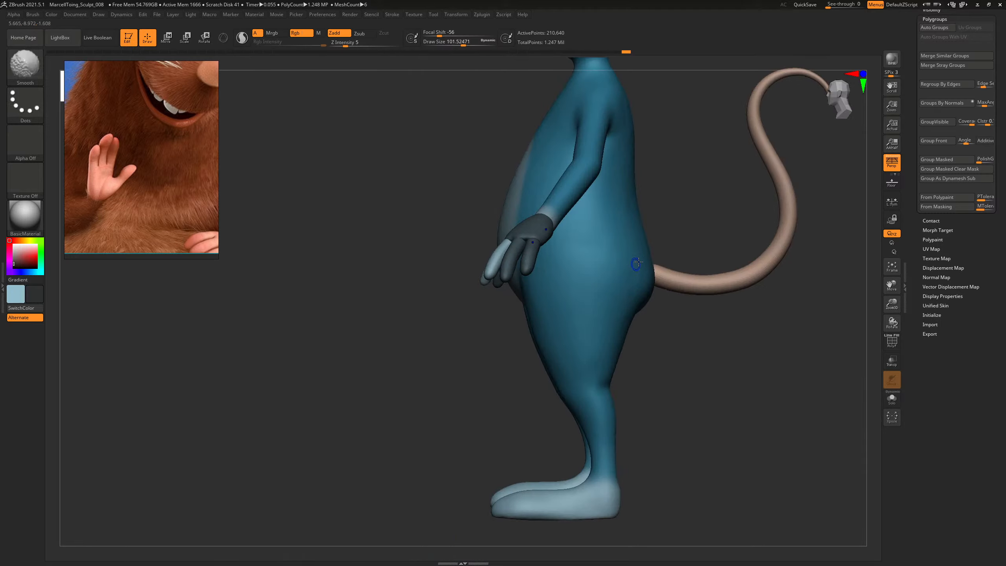
{"action": "key", "text": "ctrl"}
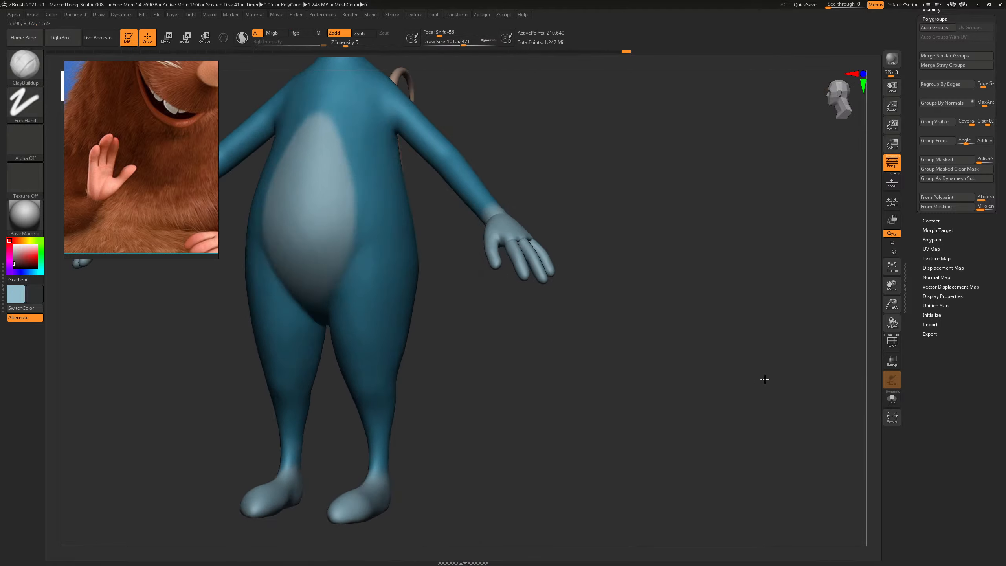
{"action": "mouse_move", "coordinate": [763, 377]}
{"action": "left_mouse_down"}
{"action": "mouse_move", "coordinate": [606, 240]}
{"action": "mouse_move", "coordinate": [603, 227]}
{"action": "mouse_move", "coordinate": [703, 317]}
{"action": "mouse_move", "coordinate": [686, 216]}
{"action": "mouse_move", "coordinate": [741, 281]}
{"action": "mouse_move", "coordinate": [741, 270]}
{"action": "left_mouse_up"}
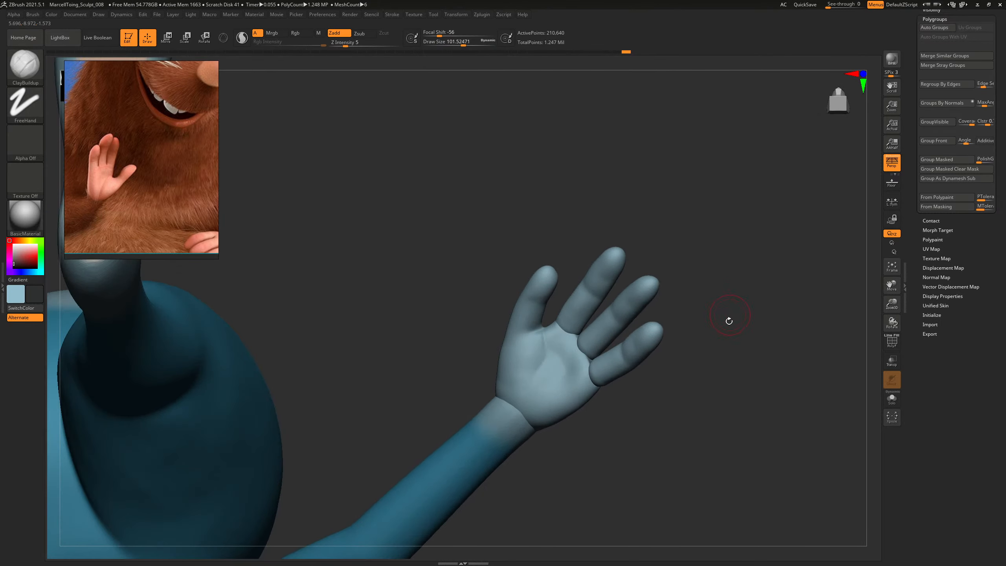
Adjust the outline of the palm near the wrist and the thumb with the Move brush, starting at about size 510.
{"action": "key", "text": "b"}
{"action": "key", "text": "m"}
{"action": "key", "text": "v"}
{"action": "key", "text": "s"}
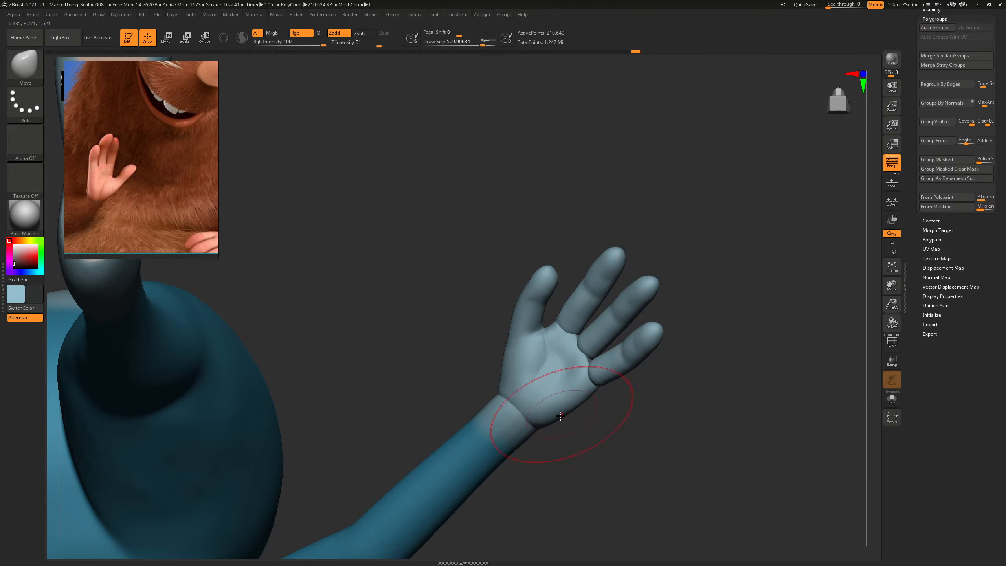
{"action": "mouse_move", "coordinate": [739, 289]}
{"action": "left_mouse_down"}
{"action": "mouse_move", "coordinate": [757, 262]}
{"action": "mouse_move", "coordinate": [749, 240]}
{"action": "mouse_move", "coordinate": [727, 245]}
{"action": "left_mouse_up"}
{"action": "key", "text": "s"}
{"action": "left_click_drag", "start_coordinate": [530, 281], "coordinate": [525, 282]}
{"action": "key", "text": "s"}
{"action": "left_click_drag", "start_coordinate": [698, 186], "coordinate": [546, 237]}
{"action": "left_click_drag", "start_coordinate": [621, 246], "coordinate": [649, 238]}
{"action": "left_click_drag", "start_coordinate": [649, 239], "coordinate": [693, 292], "text": "alt"}
{"action": "mouse_move", "coordinate": [668, 239]}
{"action": "left_mouse_down", "text": "alt"}
{"action": "mouse_move", "coordinate": [691, 249]}
{"action": "mouse_move", "coordinate": [693, 290]}
{"action": "mouse_move", "coordinate": [765, 285]}
{"action": "mouse_move", "coordinate": [662, 261]}
{"action": "mouse_move", "coordinate": [698, 268]}
{"action": "left_mouse_up", "text": "alt"}
{"action": "key", "text": "b"}
{"action": "key", "text": "c"}
{"action": "key", "text": "b"}
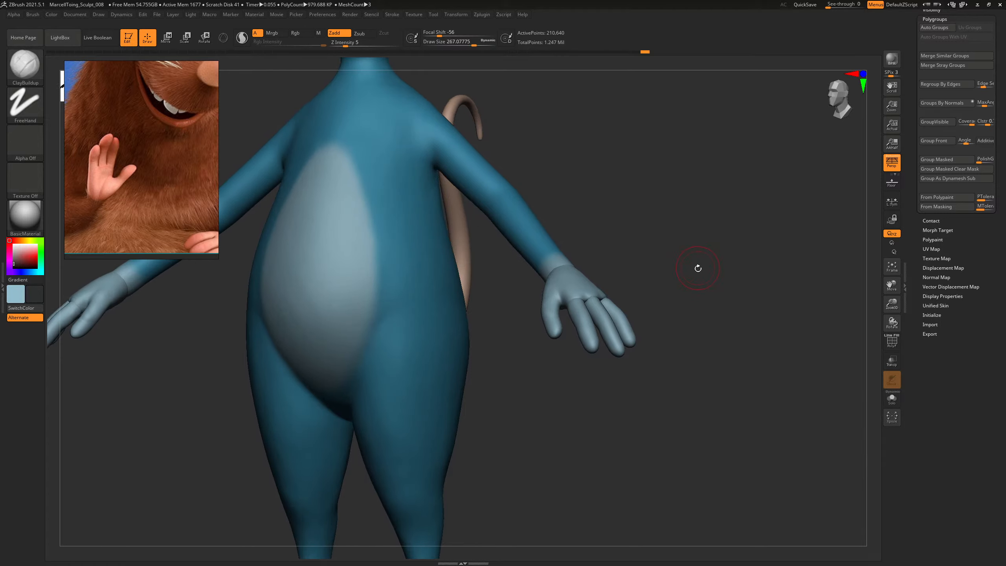
{"action": "key", "text": "b"}
{"action": "key", "text": "m"}
{"action": "key", "text": "t"}
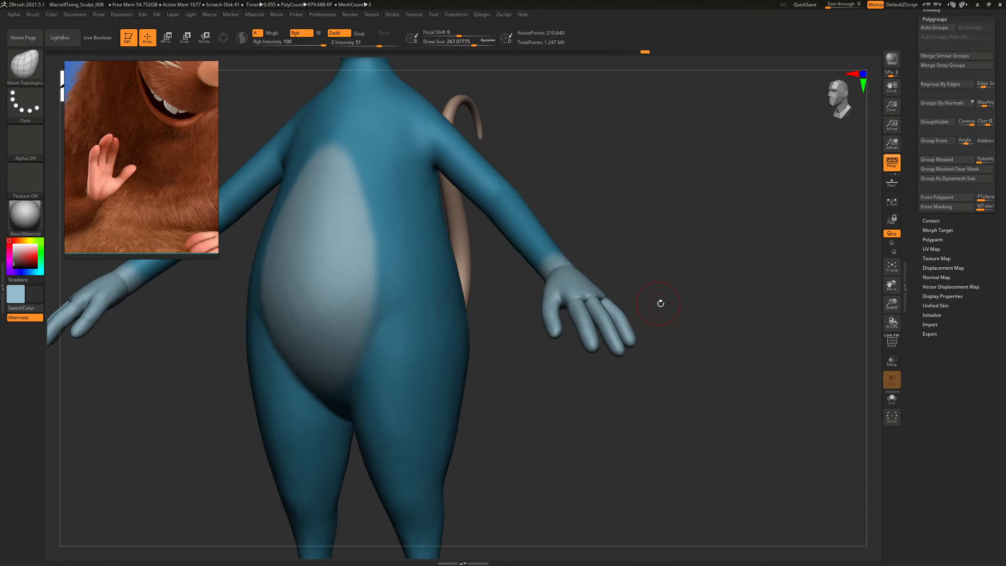
{"action": "left_click_drag", "start_coordinate": [685, 303], "coordinate": [711, 314], "text": "alt"}
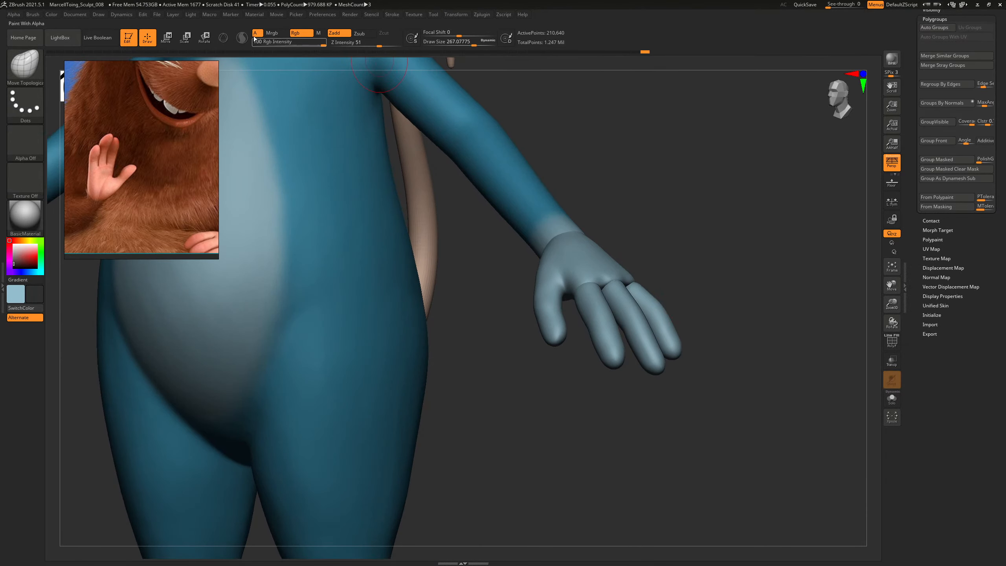
Isolate the outermost finger with a mask and adjust its pose using a Transpose rotation line laid along its length.
{"action": "left_click", "coordinate": [205, 38]}
{"action": "left_click_drag", "start_coordinate": [550, 162], "coordinate": [578, 222]}
{"action": "left_click", "coordinate": [654, 313], "text": "ctrl"}
{"action": "left_click_drag", "start_coordinate": [643, 273], "coordinate": [676, 348]}
{"action": "left_click_drag", "start_coordinate": [718, 308], "coordinate": [567, 334], "text": "shift"}
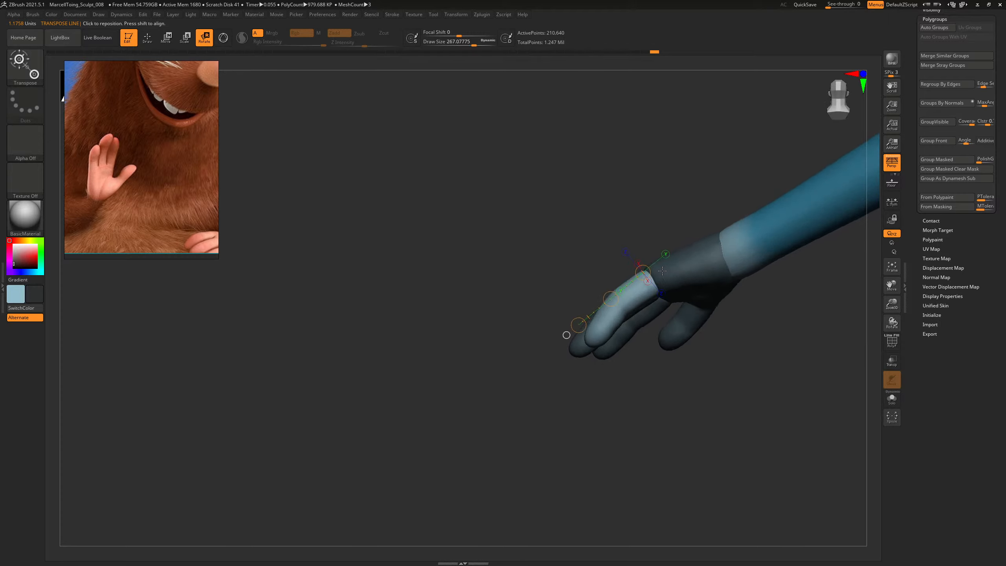
{"action": "left_click_drag", "start_coordinate": [662, 271], "coordinate": [743, 254]}
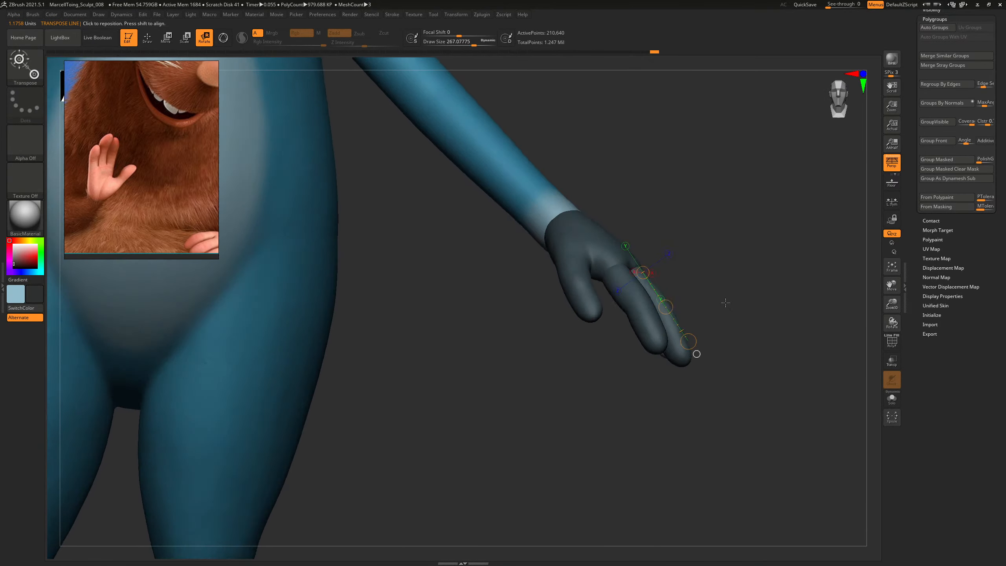
{"action": "left_click_drag", "start_coordinate": [725, 302], "coordinate": [716, 319]}
Mask everything on the hand except the index finger, rotate that finger slightly about its base with Transpose, and clear the mask.
{"action": "left_click", "coordinate": [626, 296], "text": "ctrl"}
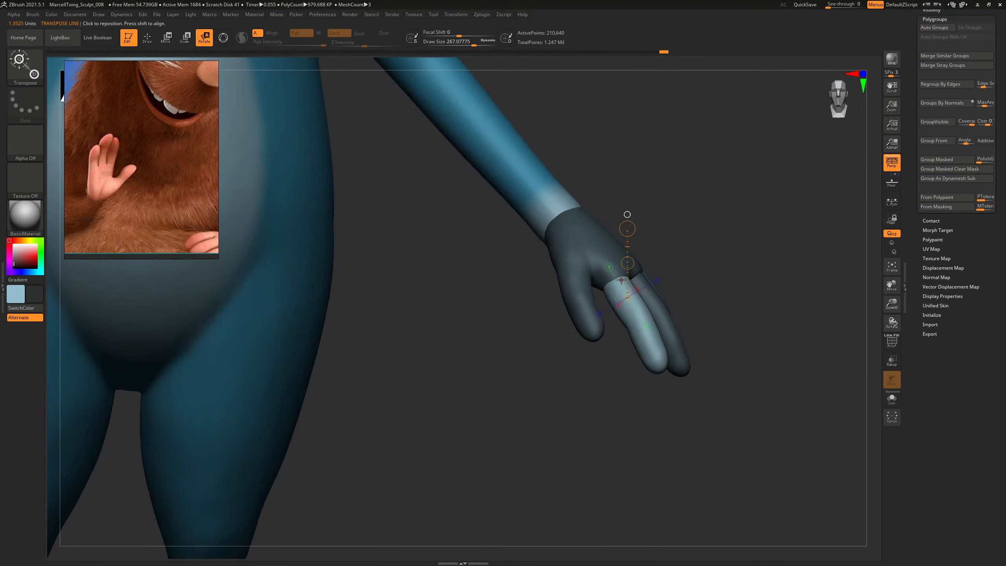
{"action": "left_click_drag", "start_coordinate": [621, 280], "coordinate": [674, 376]}
{"action": "left_click_drag", "start_coordinate": [737, 308], "coordinate": [734, 318]}
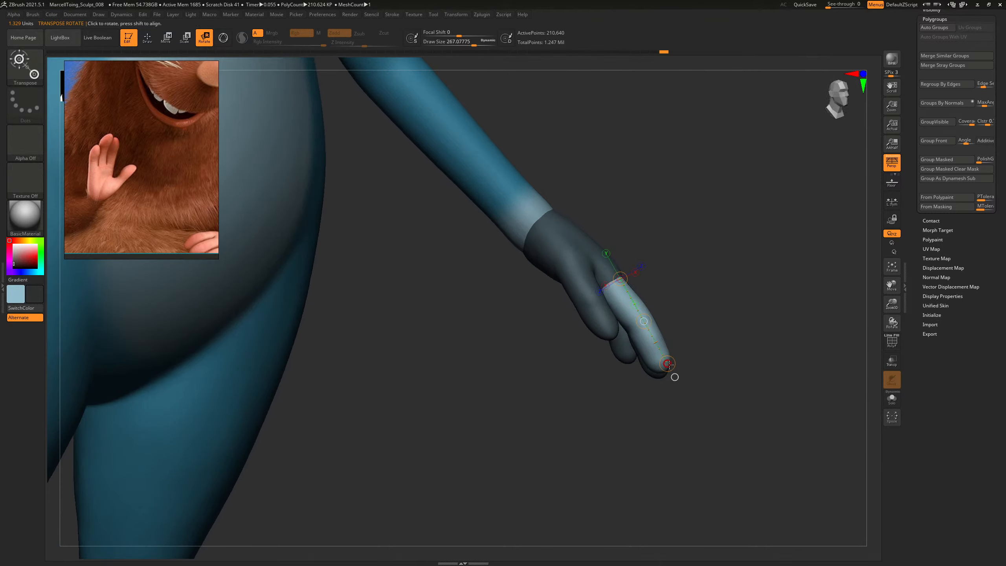
{"action": "left_click_drag", "start_coordinate": [668, 364], "coordinate": [657, 368]}
{"action": "mouse_move", "coordinate": [717, 335]}
{"action": "left_mouse_down"}
{"action": "mouse_move", "coordinate": [757, 275]}
{"action": "mouse_move", "coordinate": [765, 311]}
{"action": "mouse_move", "coordinate": [787, 315]}
{"action": "left_mouse_up"}
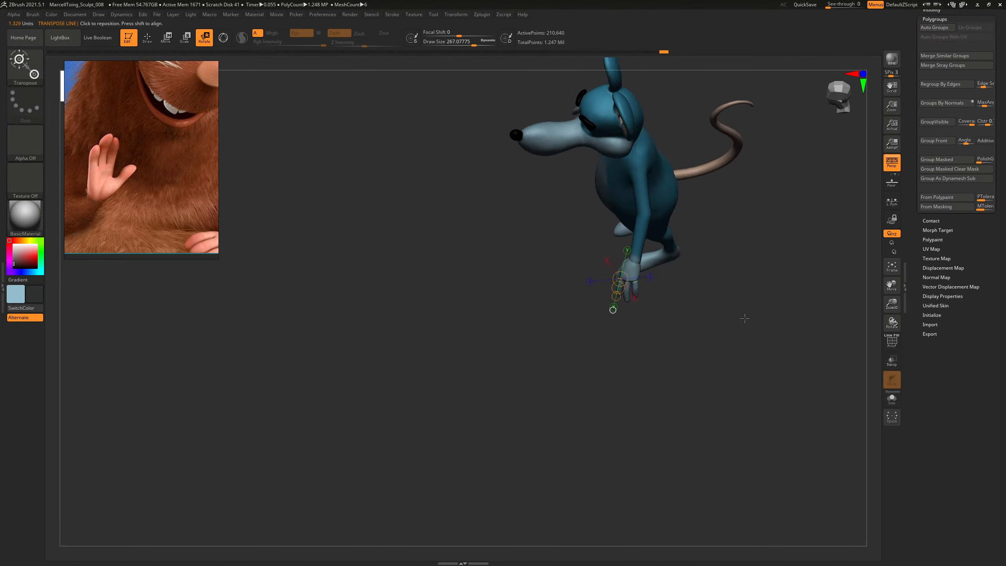
Refine the volume of the hand around the thumb with ClayBuildup at about size 155 and Z Intensity 5.
{"action": "key", "text": "shift+f"}
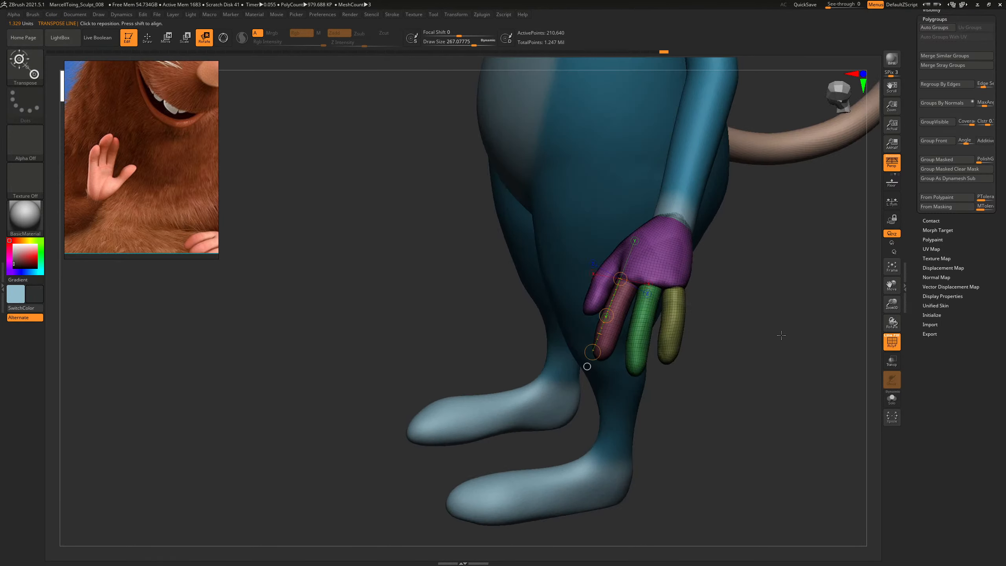
{"action": "key", "text": "shift+f"}
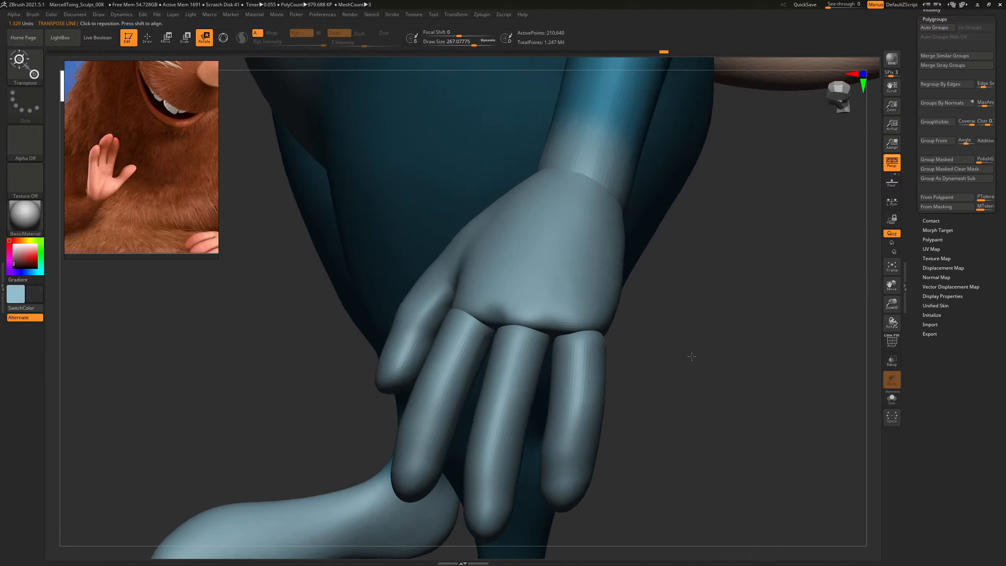
{"action": "key", "text": "shift+f"}
{"action": "key", "text": "shift+f"}
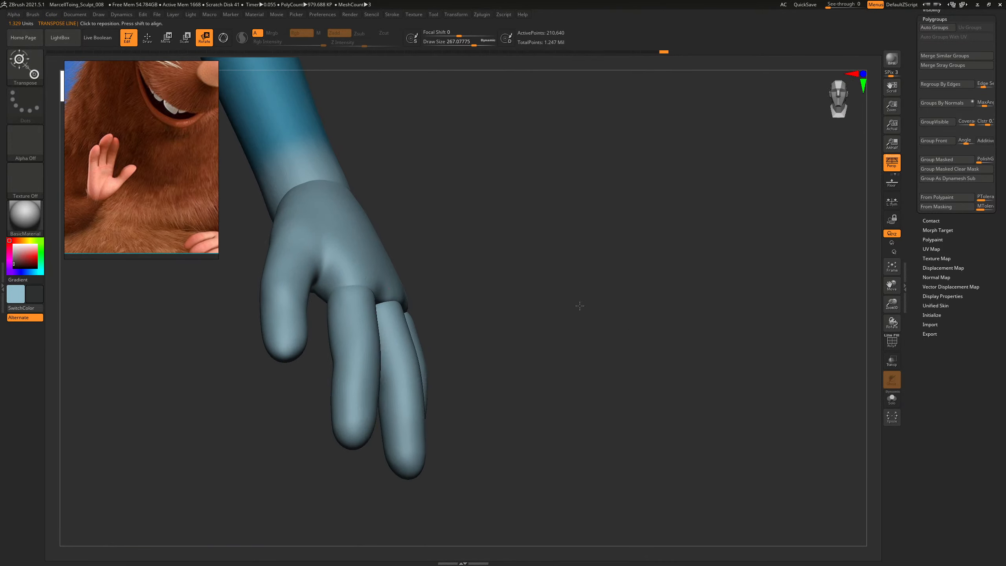
{"action": "key", "text": "b"}
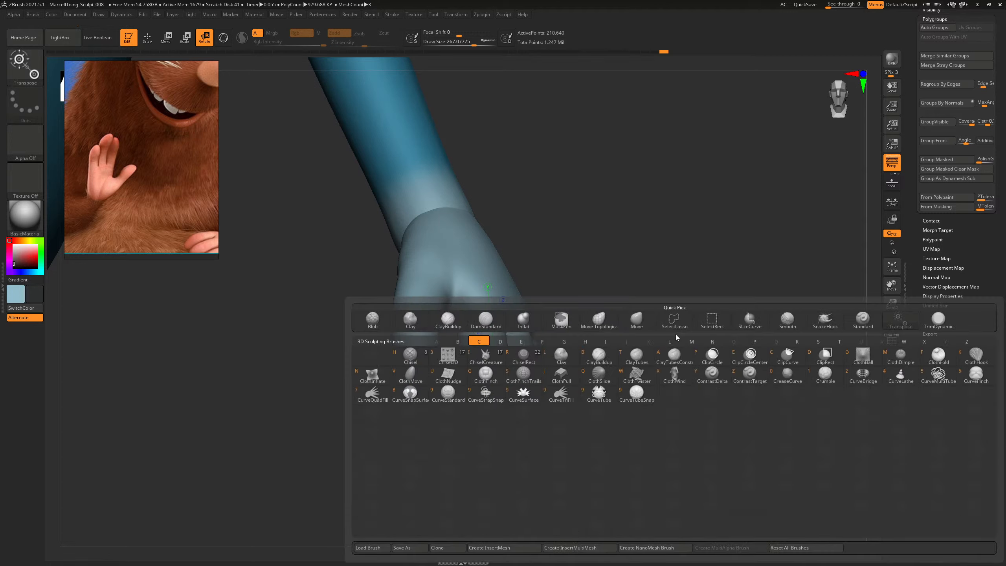
{"action": "key", "text": "c"}
{"action": "key", "text": "b"}
{"action": "mouse_move", "coordinate": [438, 296]}
{"action": "right_mouse_down"}
{"action": "mouse_move", "coordinate": [548, 242]}
{"action": "mouse_move", "coordinate": [416, 296]}
{"action": "right_mouse_up"}
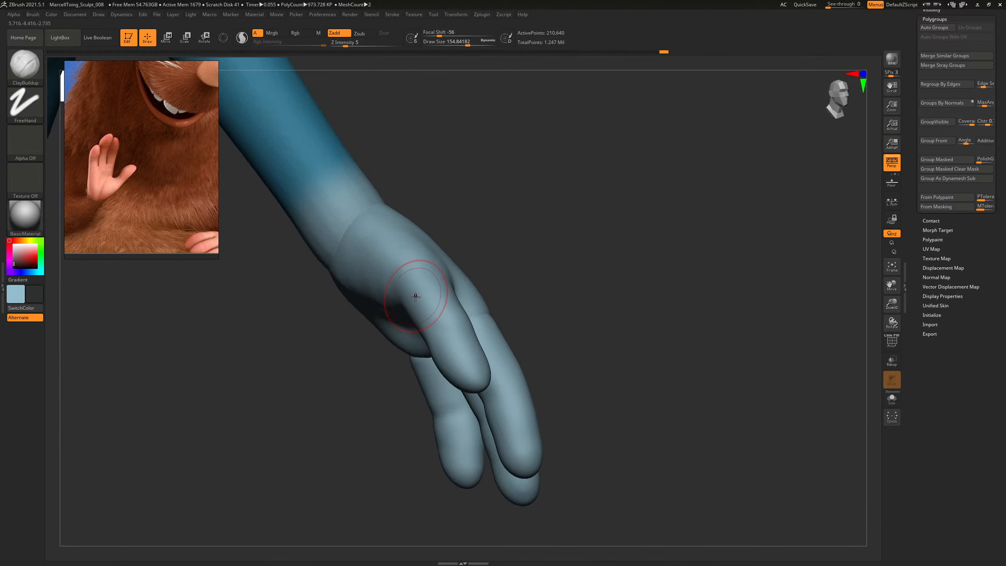
{"action": "mouse_move", "coordinate": [540, 265]}
{"action": "right_mouse_down"}
{"action": "mouse_move", "coordinate": [593, 249]}
{"action": "mouse_move", "coordinate": [636, 253]}
{"action": "mouse_move", "coordinate": [431, 307]}
{"action": "right_mouse_up"}
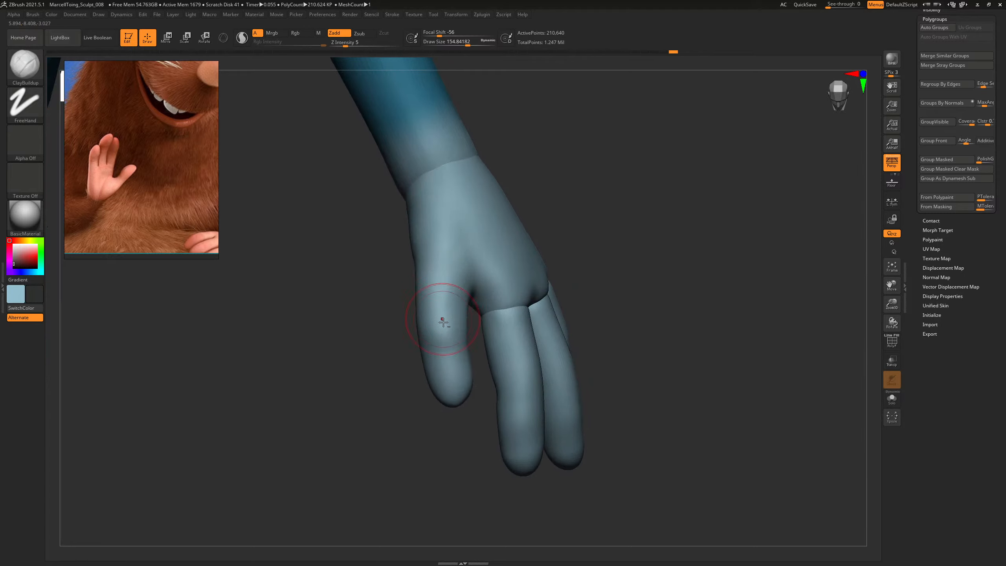
{"action": "right_click_drag", "start_coordinate": [535, 189], "coordinate": [471, 241]}
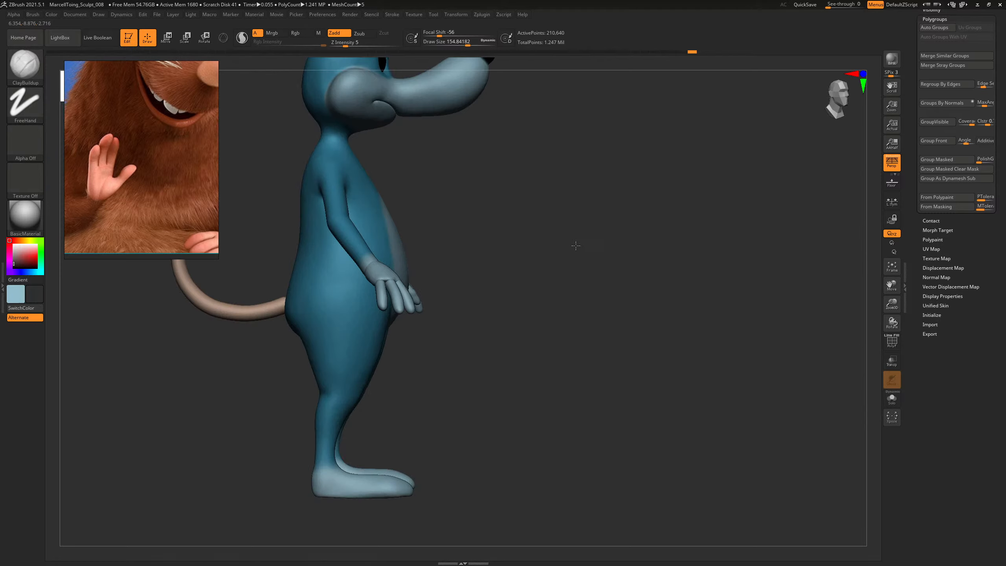
Switch to the head subtool and sculpt the corner of the mouth with ClayBuildup at sizes of about 106 to 185.
{"action": "right_click_drag", "start_coordinate": [582, 219], "coordinate": [696, 316]}
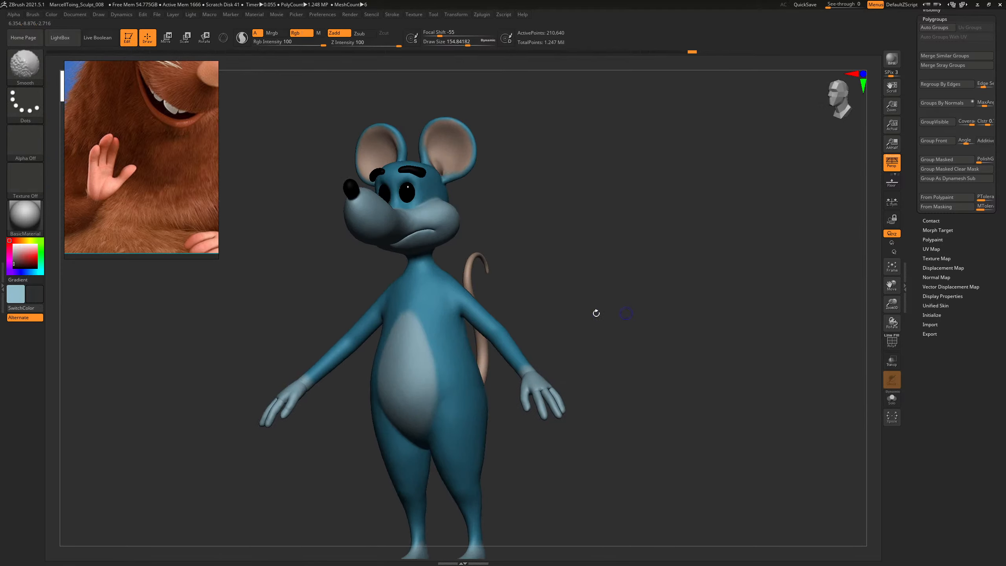
{"action": "right_click_drag", "start_coordinate": [583, 347], "coordinate": [671, 286], "text": "ctrl"}
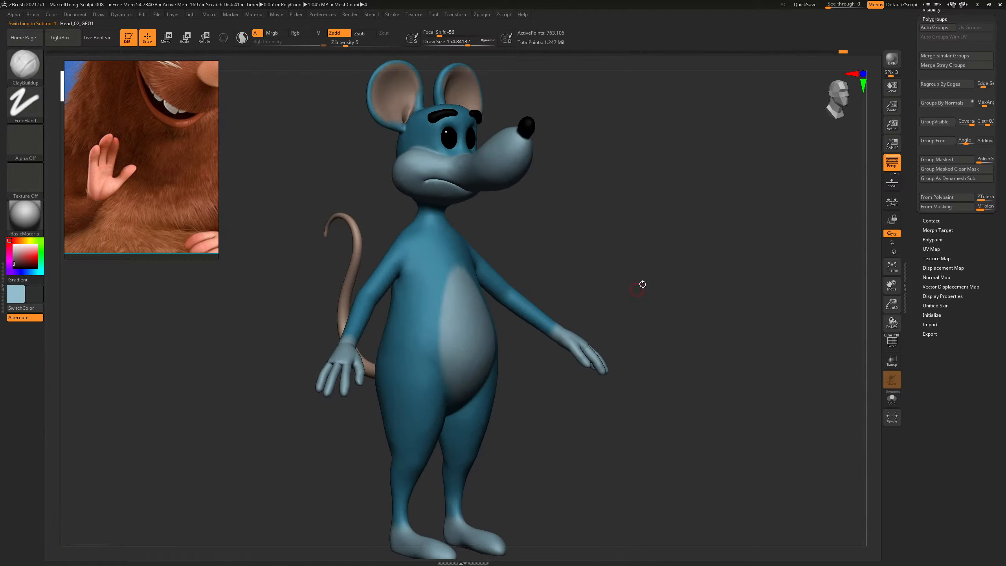
{"action": "right_click_drag", "start_coordinate": [640, 282], "coordinate": [692, 274], "text": "ctrl"}
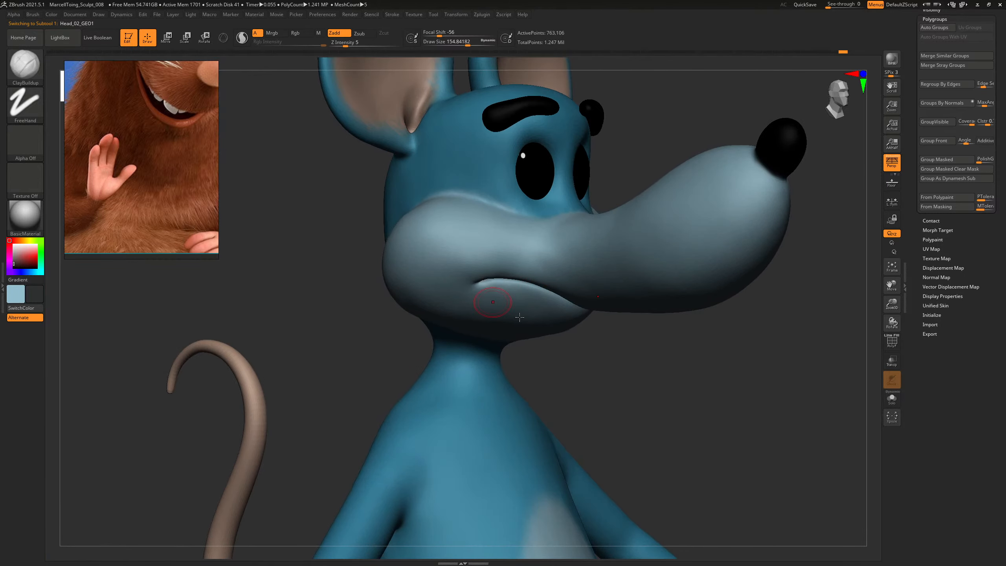
{"action": "right_click_drag", "start_coordinate": [693, 312], "coordinate": [694, 347], "text": "ctrl"}
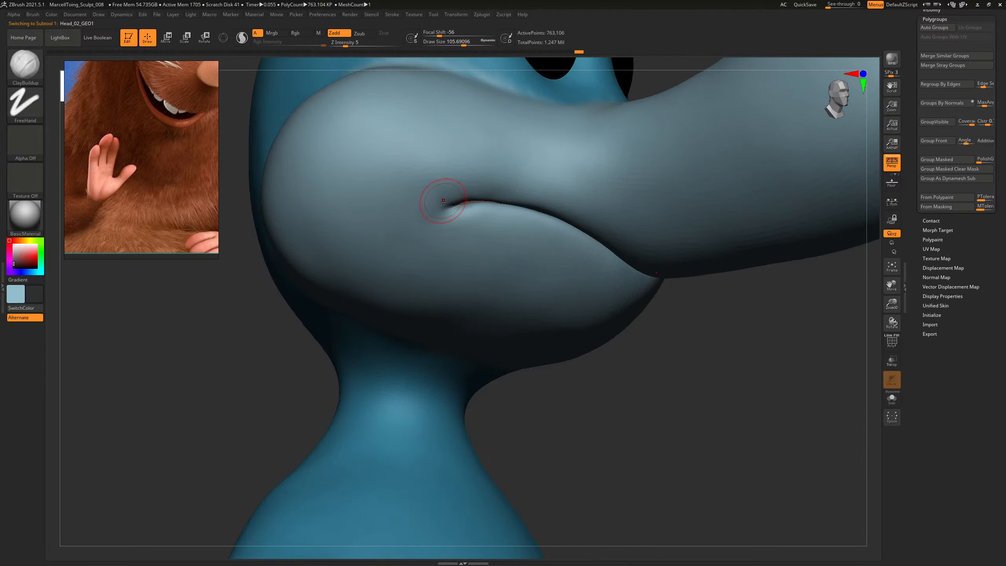
{"action": "key", "text": "s"}
{"action": "left_click_drag", "start_coordinate": [443, 203], "coordinate": [444, 200]}
{"action": "key", "text": "shift"}
{"action": "left_click_drag", "start_coordinate": [669, 410], "coordinate": [611, 375]}
{"action": "key", "text": "s"}
{"action": "left_click_drag", "start_coordinate": [422, 182], "coordinate": [429, 205]}
{"action": "key", "text": "s"}
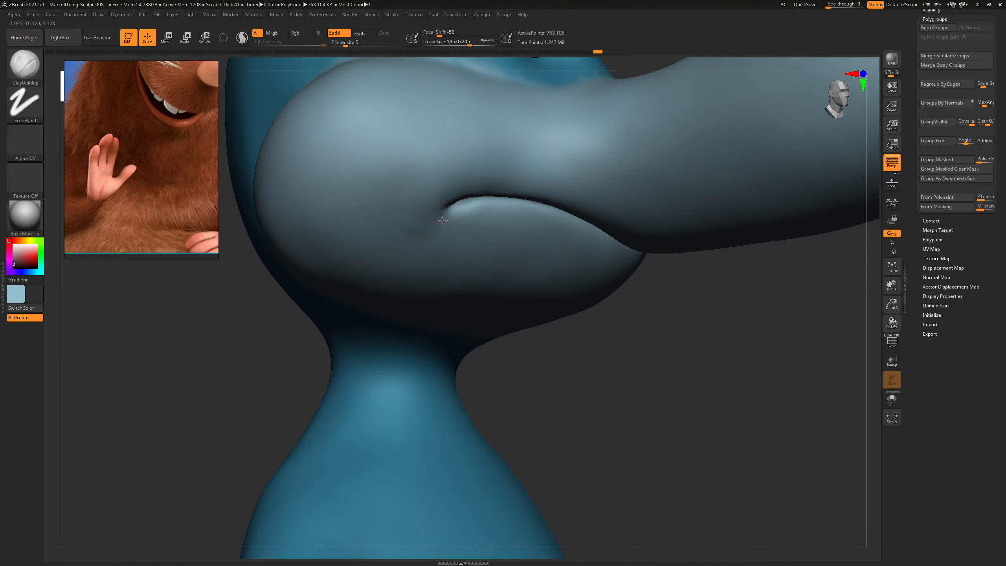
Build up the cheek beside the mouth corner with ClayBuildup at about size 172 and smooth the transition.
{"action": "left_click_drag", "start_coordinate": [666, 401], "coordinate": [752, 314], "text": "alt"}
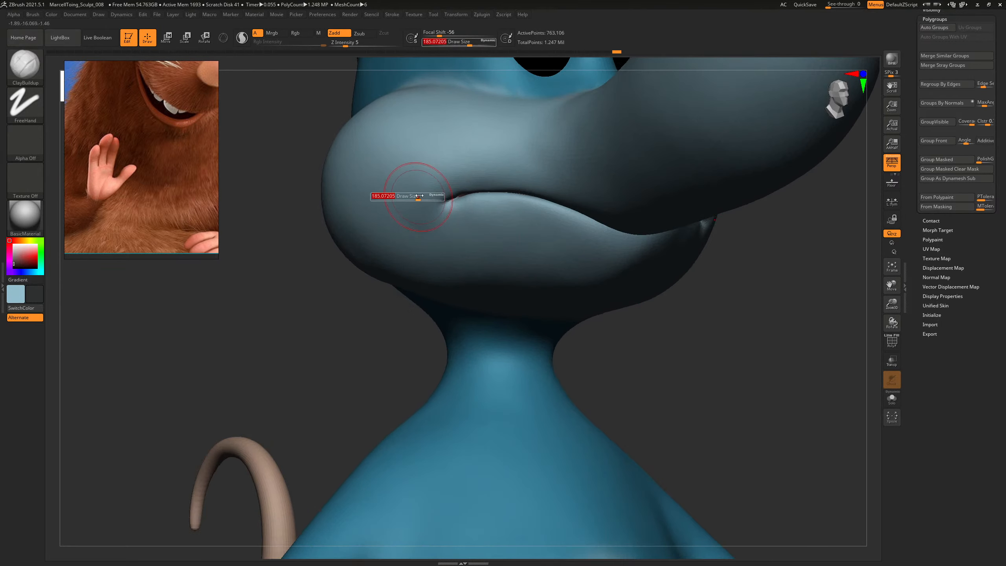
{"action": "left_click_drag", "start_coordinate": [419, 195], "coordinate": [416, 196]}
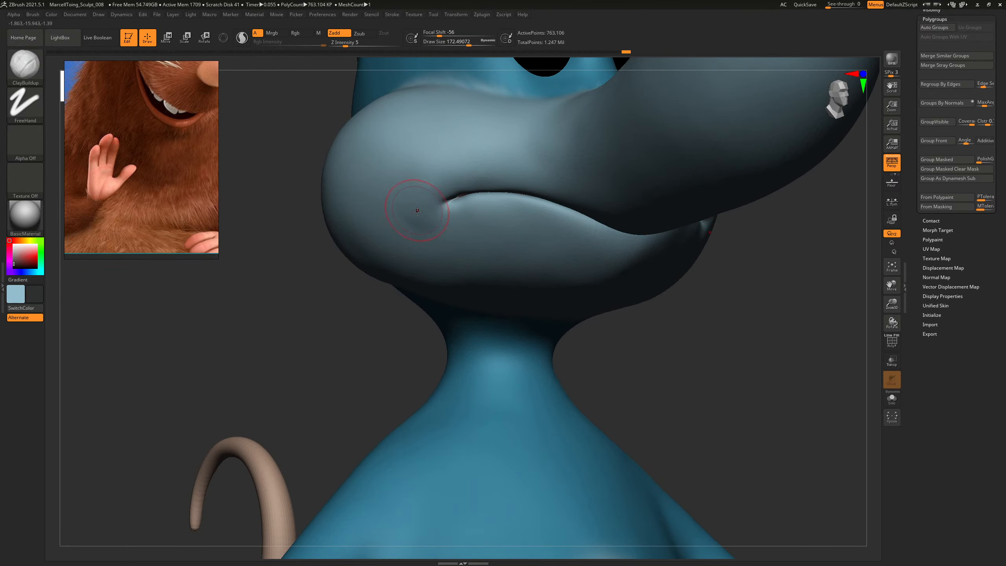
{"action": "key", "text": "shift"}
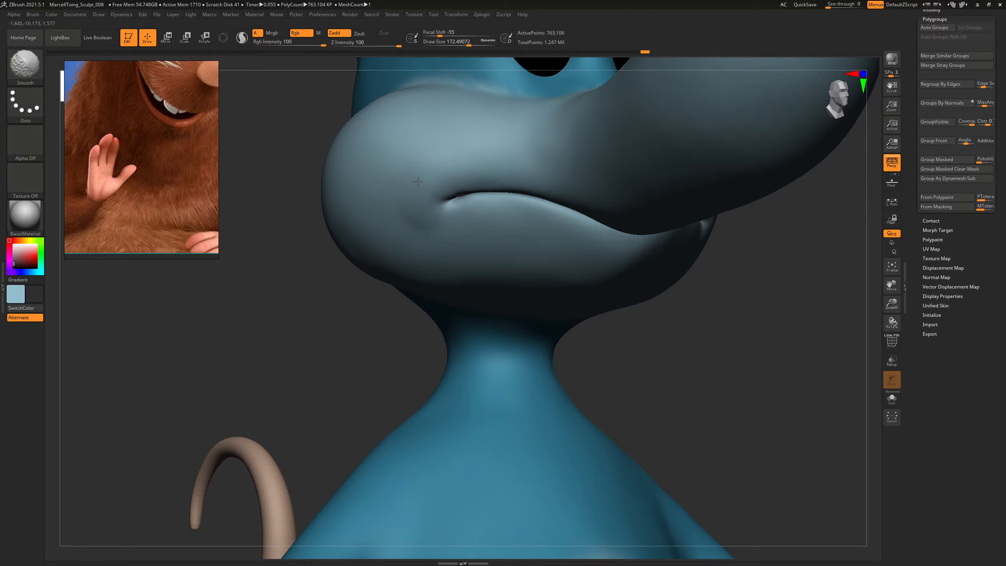
{"action": "left_click_drag", "start_coordinate": [417, 182], "coordinate": [423, 198], "text": "shift"}
On a lower subdivision level of the head, set Move Topological to about size 124 and hide a polygon strip at the mouth corner.
{"action": "mouse_move", "coordinate": [752, 348]}
{"action": "left_mouse_down"}
{"action": "mouse_move", "coordinate": [768, 352]}
{"action": "mouse_move", "coordinate": [606, 281]}
{"action": "left_mouse_up"}
{"action": "mouse_move", "coordinate": [606, 281]}
{"action": "left_mouse_down", "text": "alt"}
{"action": "mouse_move", "coordinate": [806, 386]}
{"action": "mouse_move", "coordinate": [770, 397]}
{"action": "left_mouse_up", "text": "alt"}
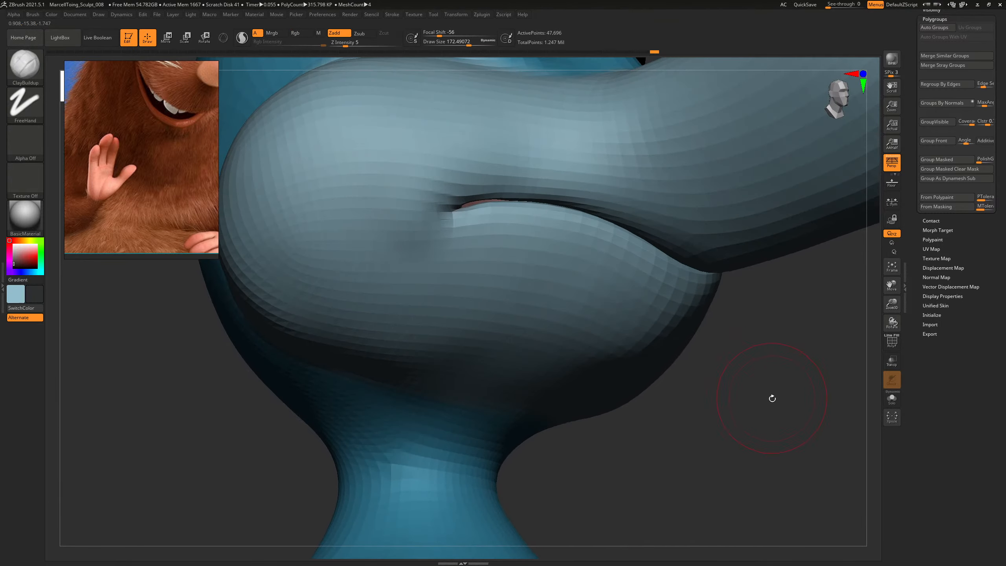
{"action": "key", "text": "b"}
{"action": "key", "text": "m"}
{"action": "key", "text": "t"}
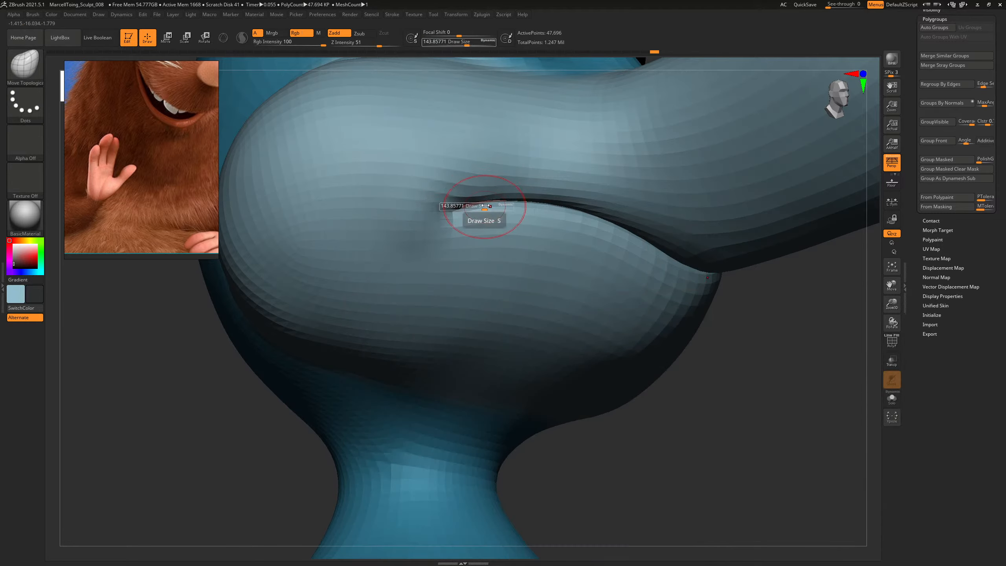
{"action": "left_click_drag", "start_coordinate": [487, 205], "coordinate": [486, 204]}
{"action": "left_click_drag", "start_coordinate": [808, 421], "coordinate": [826, 455]}
{"action": "left_click", "coordinate": [460, 198], "text": "ctrl+shift"}
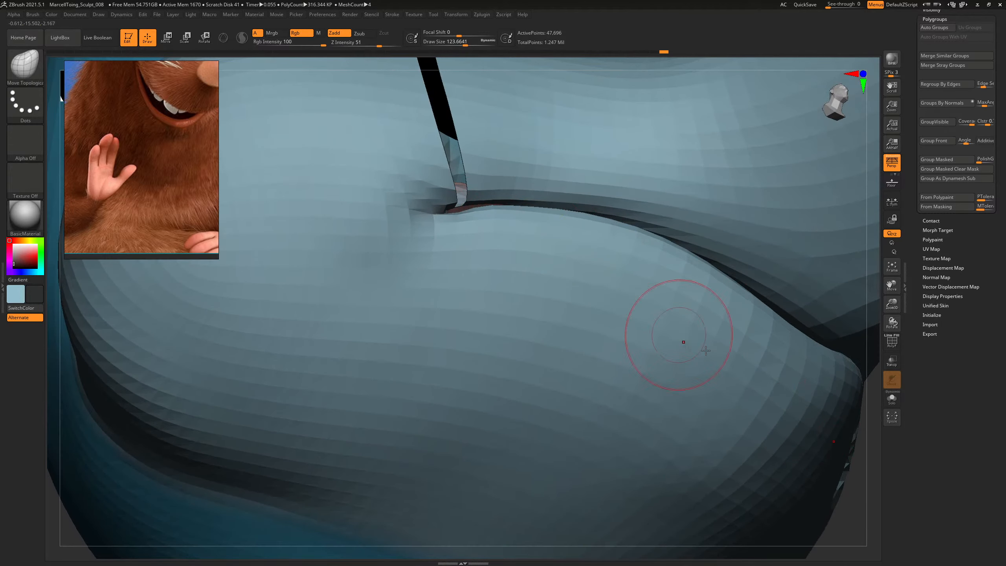
Undo the last Move Topological stroke and isolate the upper muzzle polygroup around the mouth opening.
{"action": "key", "text": "ctrl+z"}
{"action": "left_click", "coordinate": [492, 196], "text": "ctrl+shift"}
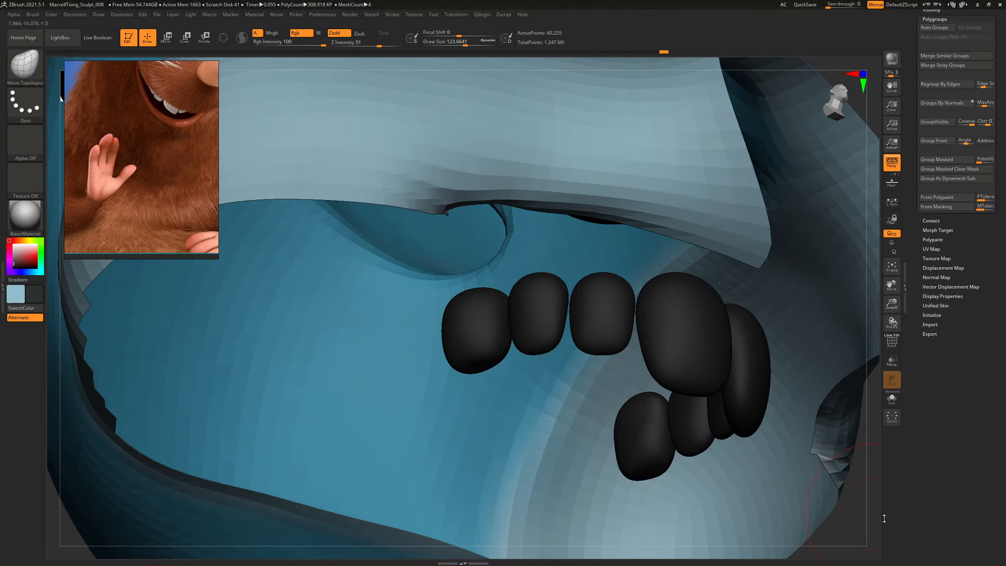
{"action": "left_click_drag", "start_coordinate": [860, 510], "coordinate": [836, 364]}
{"action": "mouse_move", "coordinate": [782, 191]}
{"action": "left_mouse_down"}
{"action": "mouse_move", "coordinate": [782, 224]}
{"action": "mouse_move", "coordinate": [467, 201]}
{"action": "left_mouse_up"}
Switch to the ClayBuildup brush and restore visibility of the whole character mesh at its higher subdivision level.
{"action": "key", "text": "b"}
{"action": "key", "text": "c"}
{"action": "key", "text": "b"}
{"action": "key", "text": "s"}
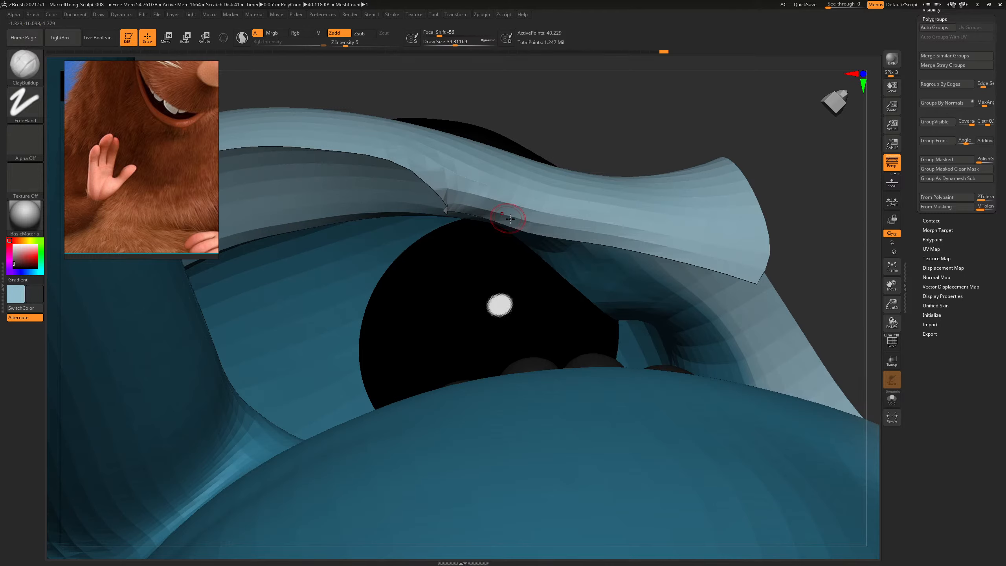
{"action": "left_click_drag", "start_coordinate": [722, 136], "coordinate": [810, 274]}
{"action": "mouse_move", "coordinate": [825, 483]}
{"action": "left_mouse_down"}
{"action": "mouse_move", "coordinate": [839, 498]}
{"action": "mouse_move", "coordinate": [816, 467]}
{"action": "left_mouse_up"}
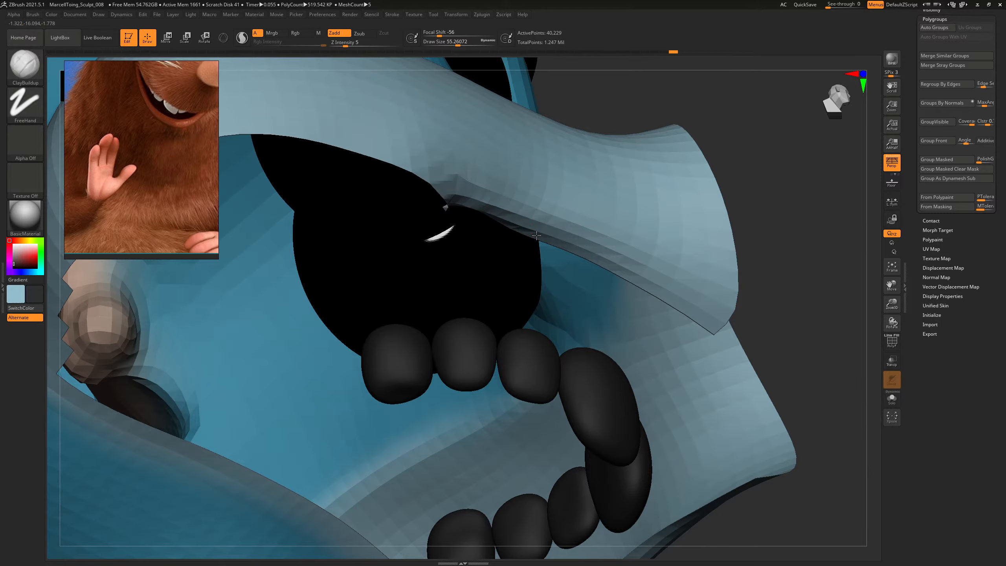
{"action": "left_click_drag", "start_coordinate": [812, 283], "coordinate": [855, 308]}
{"action": "left_click", "coordinate": [777, 371], "text": "ctrl+shift"}
{"action": "mouse_move", "coordinate": [774, 373]}
{"action": "left_mouse_down", "text": "alt"}
{"action": "mouse_move", "coordinate": [687, 351]}
{"action": "mouse_move", "coordinate": [757, 339]}
{"action": "left_mouse_up", "text": "alt"}
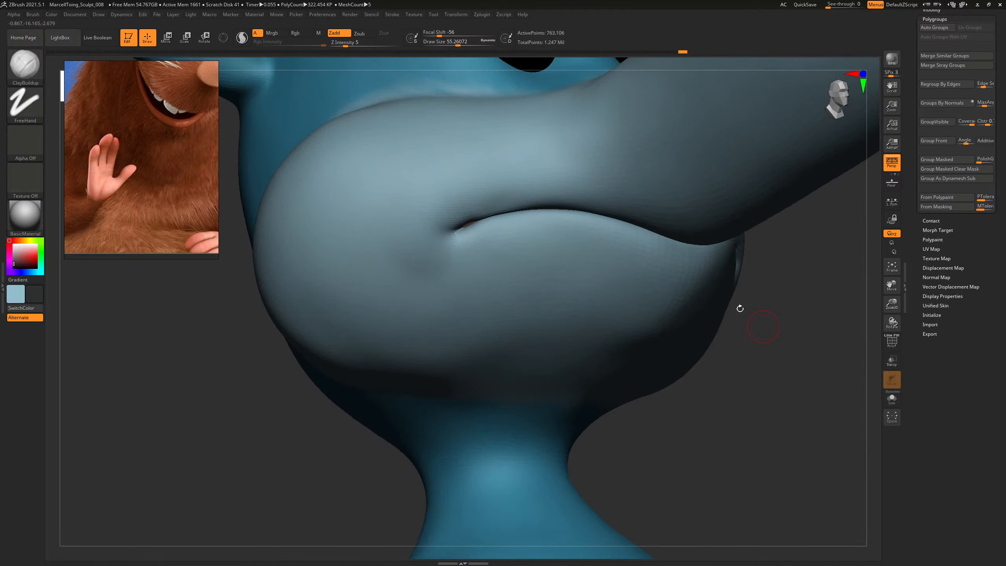
Build up and smooth the lips around the mouth corner with a small ClayBuildup brush at intensity 5.
{"action": "key", "text": "s"}
{"action": "left_click_drag", "start_coordinate": [485, 221], "coordinate": [497, 220]}
{"action": "mouse_move", "coordinate": [488, 214]}
{"action": "left_mouse_down", "text": "shift"}
{"action": "mouse_move", "coordinate": [469, 223]}
{"action": "mouse_move", "coordinate": [507, 216]}
{"action": "left_mouse_up", "text": "shift"}
{"action": "mouse_move", "coordinate": [801, 370]}
{"action": "left_mouse_down", "text": "alt"}
{"action": "mouse_move", "coordinate": [777, 417]}
{"action": "mouse_move", "coordinate": [782, 404]}
{"action": "mouse_move", "coordinate": [790, 426]}
{"action": "left_mouse_up", "text": "alt"}
{"action": "key", "text": "s"}
{"action": "left_click_drag", "start_coordinate": [467, 234], "coordinate": [461, 231]}
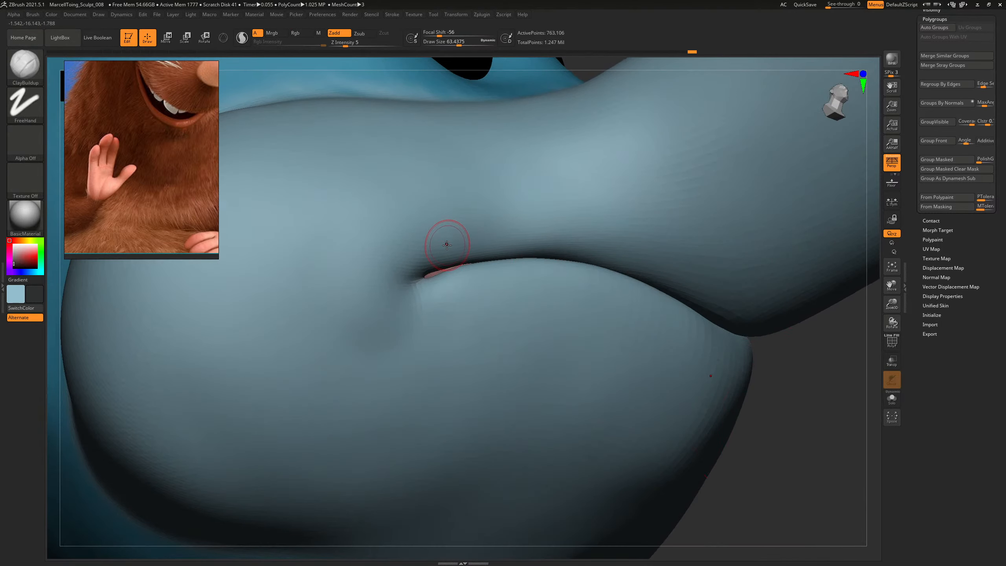
Mask the whole character mesh except the upper muzzle polygroup.
{"action": "left_click", "coordinate": [469, 242], "text": "ctrl+shift"}
{"action": "left_click", "coordinate": [812, 423], "text": "ctrl"}
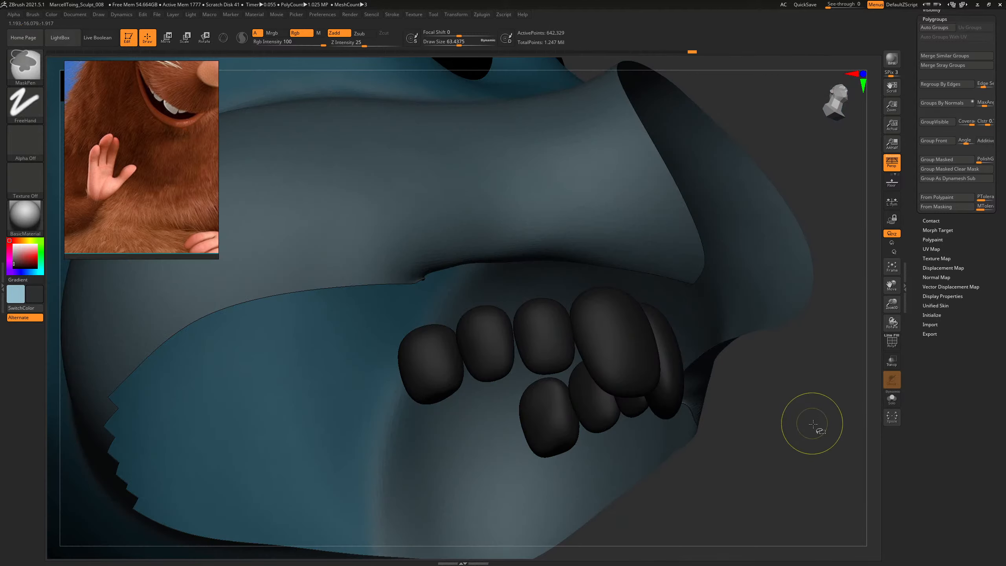
{"action": "left_click", "coordinate": [817, 426], "text": "ctrl+shift"}
{"action": "left_click", "coordinate": [819, 426], "text": "ctrl"}
Build up and smooth the unmasked upper lip above the mouth corner with a draw size of about 83.
{"action": "key", "text": "s"}
{"action": "left_click_drag", "start_coordinate": [447, 250], "coordinate": [523, 219]}
{"action": "key", "text": "s"}
{"action": "key", "text": "bracketleft"}
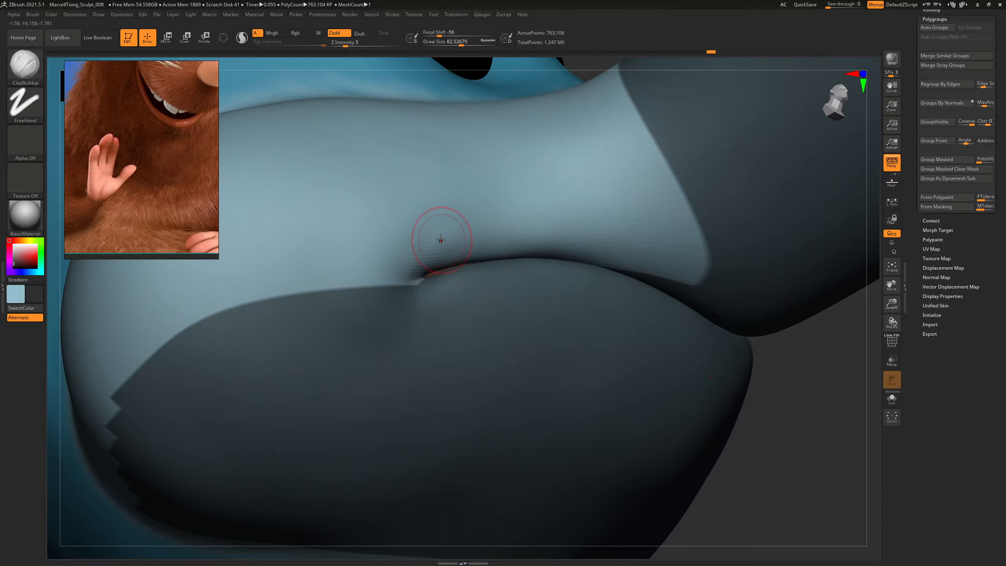
{"action": "left_click_drag", "start_coordinate": [447, 218], "coordinate": [491, 236], "text": "shift"}
Build up the character's upper back between the neck and shoulders with ClayBuildup at a draw size of about 510.
{"action": "mouse_move", "coordinate": [730, 424]}
{"action": "left_mouse_down"}
{"action": "mouse_move", "coordinate": [810, 442]}
{"action": "mouse_move", "coordinate": [731, 412]}
{"action": "mouse_move", "coordinate": [621, 326]}
{"action": "mouse_move", "coordinate": [656, 303]}
{"action": "mouse_move", "coordinate": [678, 320]}
{"action": "mouse_move", "coordinate": [676, 301]}
{"action": "mouse_move", "coordinate": [691, 310]}
{"action": "mouse_move", "coordinate": [576, 301]}
{"action": "mouse_move", "coordinate": [676, 316]}
{"action": "mouse_move", "coordinate": [652, 264]}
{"action": "mouse_move", "coordinate": [698, 274]}
{"action": "mouse_move", "coordinate": [653, 310]}
{"action": "mouse_move", "coordinate": [674, 283]}
{"action": "mouse_move", "coordinate": [726, 281]}
{"action": "left_mouse_up"}
{"action": "key", "text": "s"}
{"action": "left_click_drag", "start_coordinate": [420, 268], "coordinate": [441, 267]}
{"action": "left_click_drag", "start_coordinate": [494, 233], "coordinate": [475, 235]}
{"action": "key", "text": "s"}
{"action": "left_click_drag", "start_coordinate": [397, 269], "coordinate": [399, 269]}
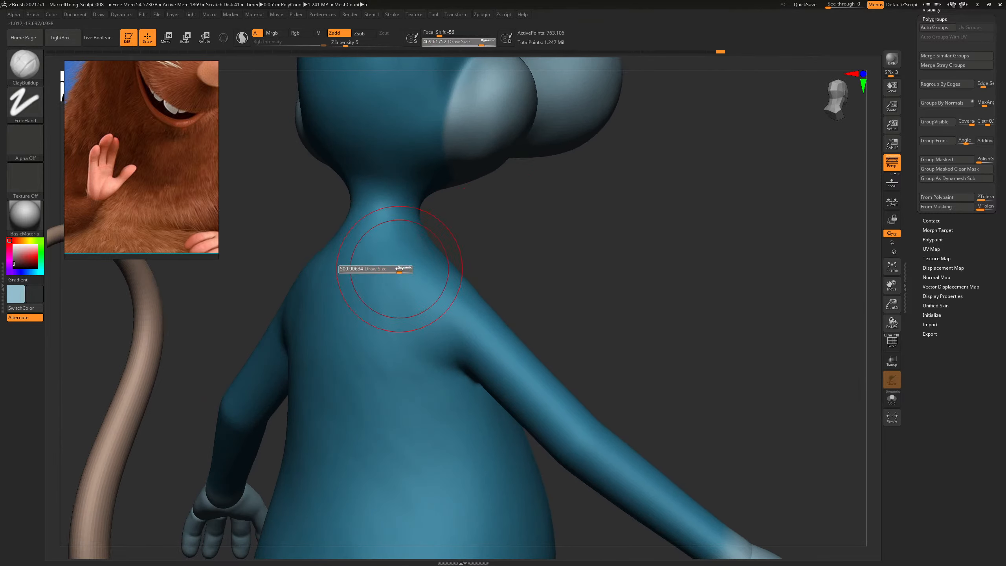
{"action": "mouse_move", "coordinate": [495, 247]}
{"action": "left_mouse_down"}
{"action": "mouse_move", "coordinate": [524, 254]}
{"action": "mouse_move", "coordinate": [499, 265]}
{"action": "left_mouse_up"}
Add volume to the middle of the upper back with ClayBuildup at a draw size of about 322.
{"action": "key", "text": "s"}
{"action": "left_click_drag", "start_coordinate": [418, 282], "coordinate": [413, 283]}
{"action": "mouse_move", "coordinate": [493, 261]}
{"action": "left_mouse_down"}
{"action": "mouse_move", "coordinate": [460, 297]}
{"action": "mouse_move", "coordinate": [386, 310]}
{"action": "left_mouse_up"}
{"action": "key", "text": "s"}
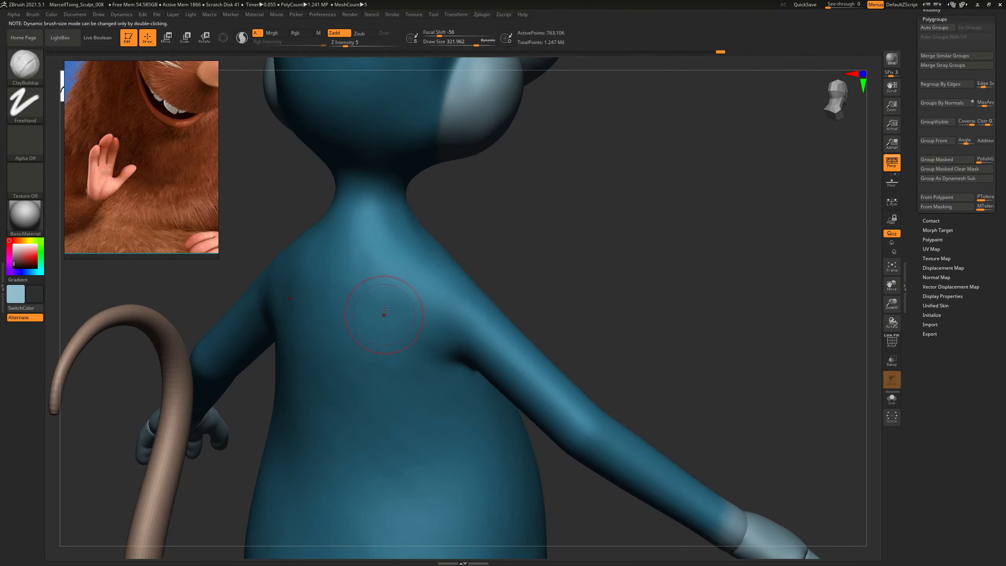
{"action": "mouse_move", "coordinate": [543, 263]}
{"action": "left_mouse_down"}
{"action": "mouse_move", "coordinate": [570, 267]}
{"action": "mouse_move", "coordinate": [580, 253]}
{"action": "left_mouse_up"}
Shape the shoulder blade and rear shoulder with ClayBuildup, using draw sizes of about 553 and 408.
{"action": "key", "text": "s"}
{"action": "left_click_drag", "start_coordinate": [382, 302], "coordinate": [410, 301]}
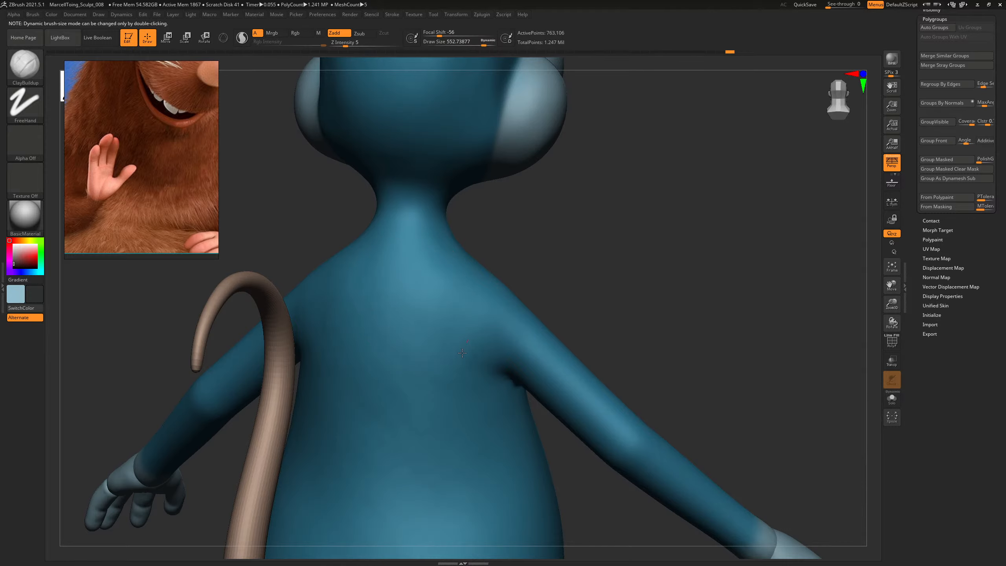
{"action": "left_click_drag", "start_coordinate": [568, 243], "coordinate": [523, 260]}
{"action": "key", "text": "s"}
{"action": "left_click_drag", "start_coordinate": [435, 279], "coordinate": [430, 280]}
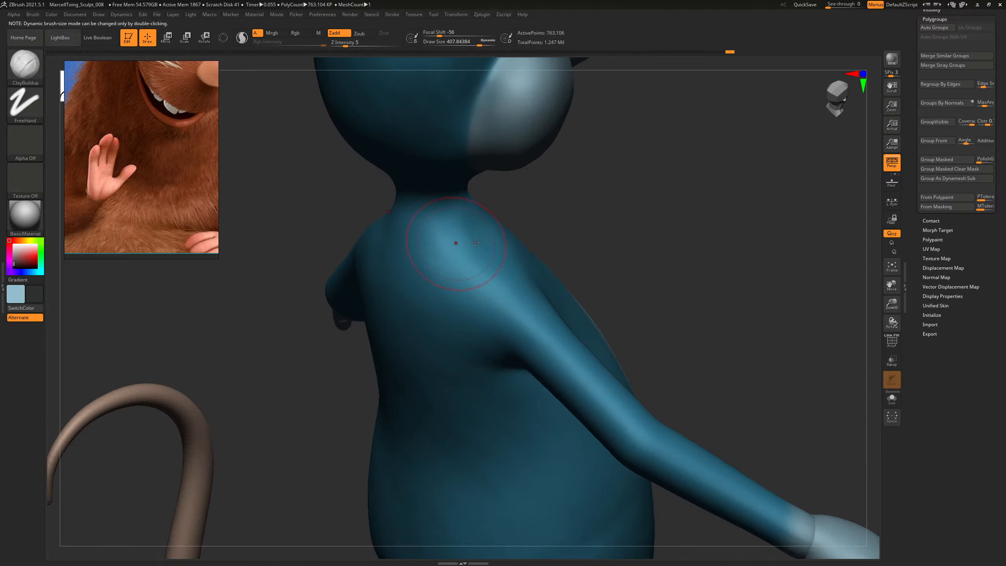
{"action": "mouse_move", "coordinate": [508, 226]}
{"action": "left_mouse_down"}
{"action": "mouse_move", "coordinate": [740, 291]}
{"action": "mouse_move", "coordinate": [715, 315]}
{"action": "left_mouse_up"}
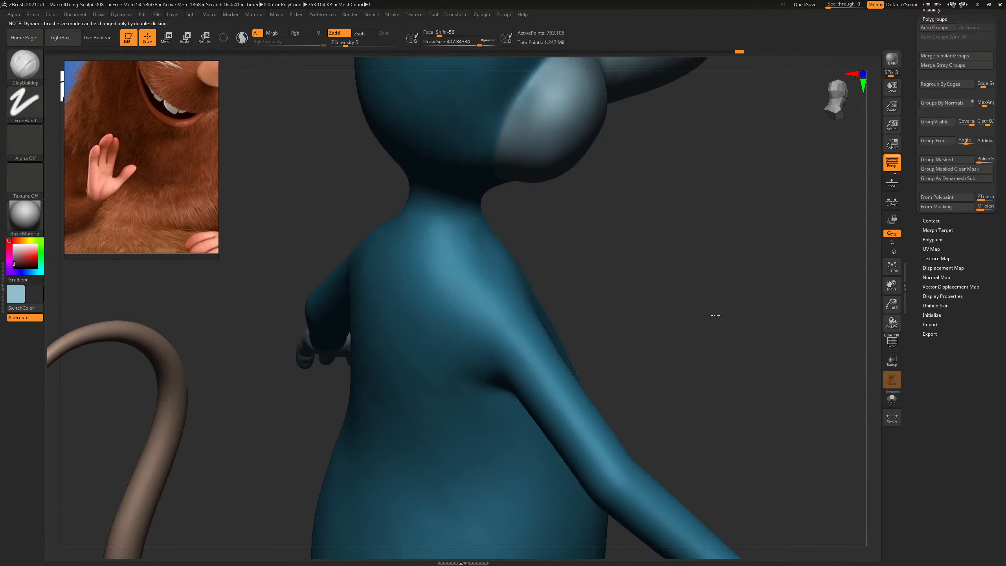
Shape the transition from the neck base into the shoulder and upper chest, using draw sizes of about 332 and 285.
{"action": "key", "text": "s"}
{"action": "left_click_drag", "start_coordinate": [475, 241], "coordinate": [472, 242]}
{"action": "left_click_drag", "start_coordinate": [467, 239], "coordinate": [464, 247], "text": "alt"}
{"action": "left_click_drag", "start_coordinate": [574, 232], "coordinate": [524, 218]}
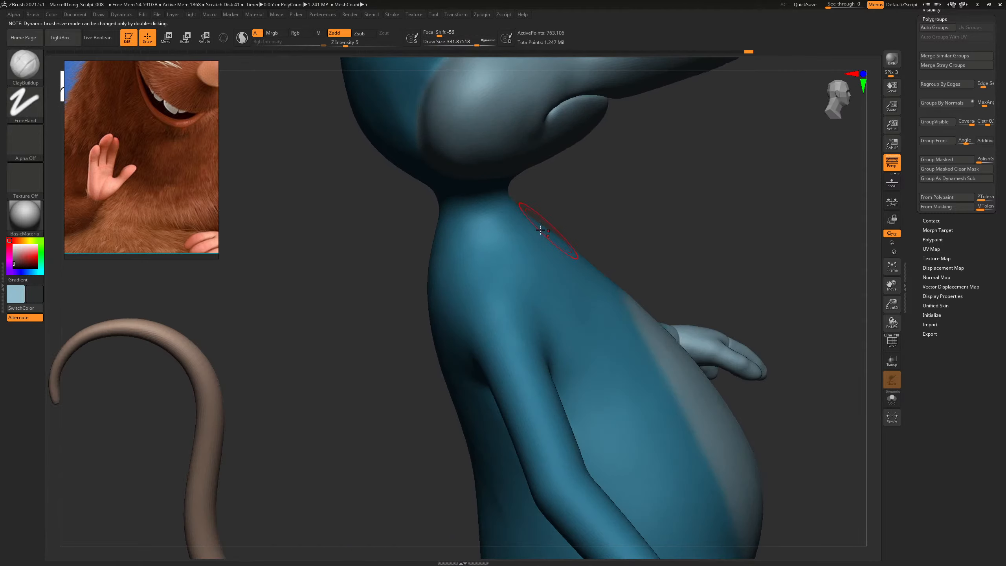
{"action": "mouse_move", "coordinate": [650, 223]}
{"action": "left_mouse_down"}
{"action": "mouse_move", "coordinate": [741, 209]}
{"action": "mouse_move", "coordinate": [658, 253]}
{"action": "left_mouse_up"}
{"action": "key", "text": "s"}
{"action": "left_click_drag", "start_coordinate": [499, 266], "coordinate": [497, 266]}
{"action": "left_click_drag", "start_coordinate": [475, 275], "coordinate": [478, 253]}
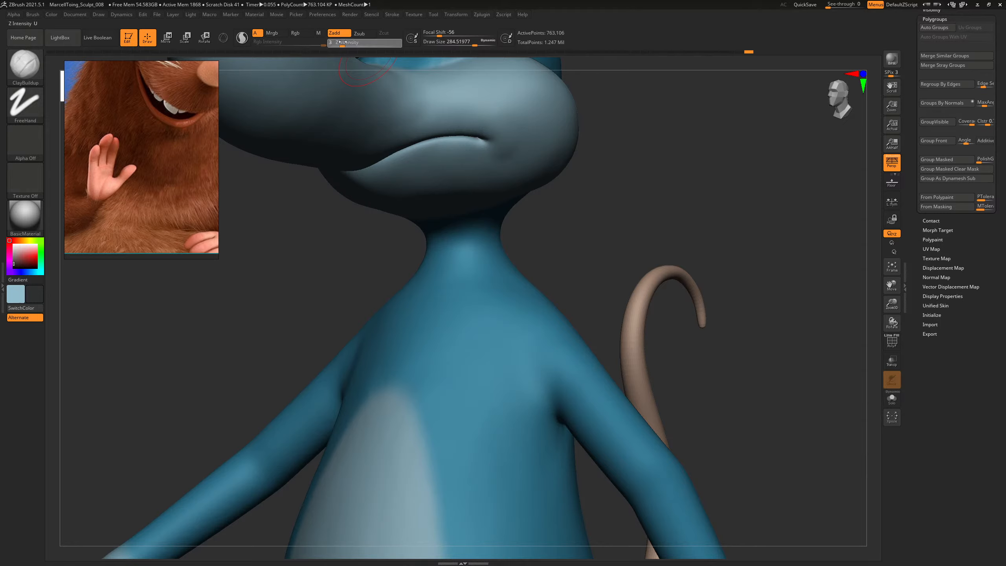
Refine the front and side of the neck base with ClayBuildup at intensity 3 and draw size about 235.
{"action": "right_click_drag", "start_coordinate": [502, 257], "coordinate": [467, 254]}
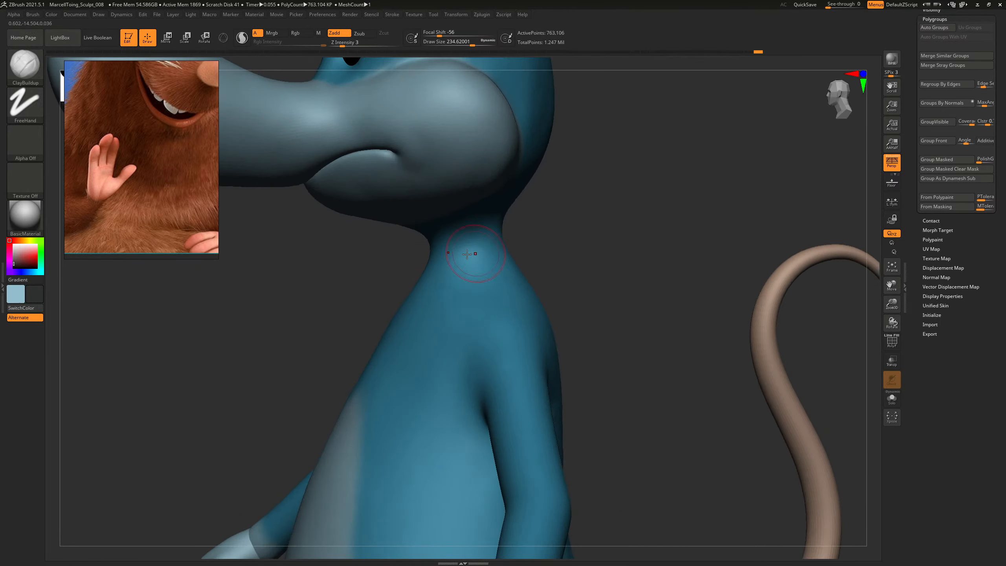
{"action": "right_click_drag", "start_coordinate": [533, 247], "coordinate": [501, 252]}
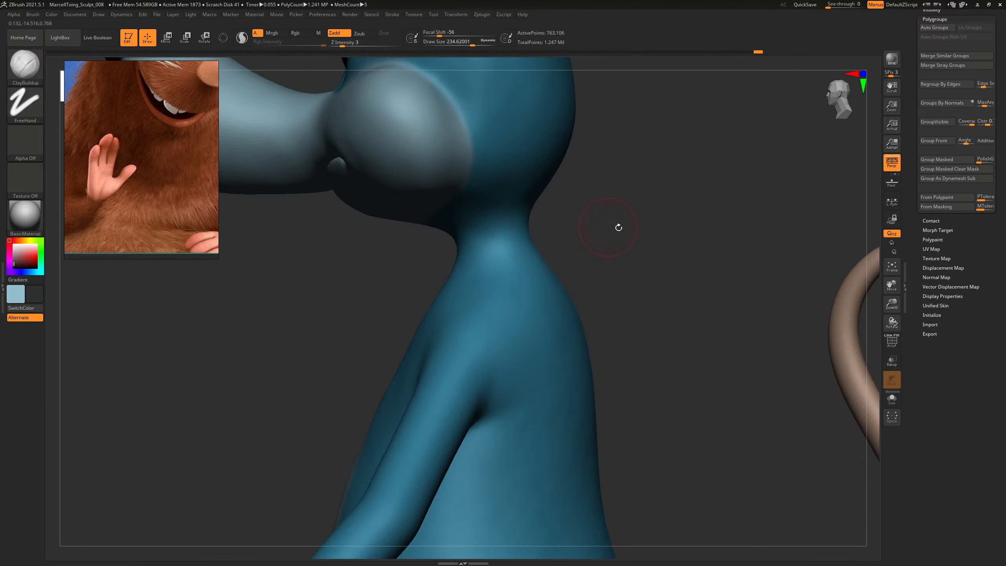
{"action": "right_click_drag", "start_coordinate": [618, 227], "coordinate": [690, 298]}
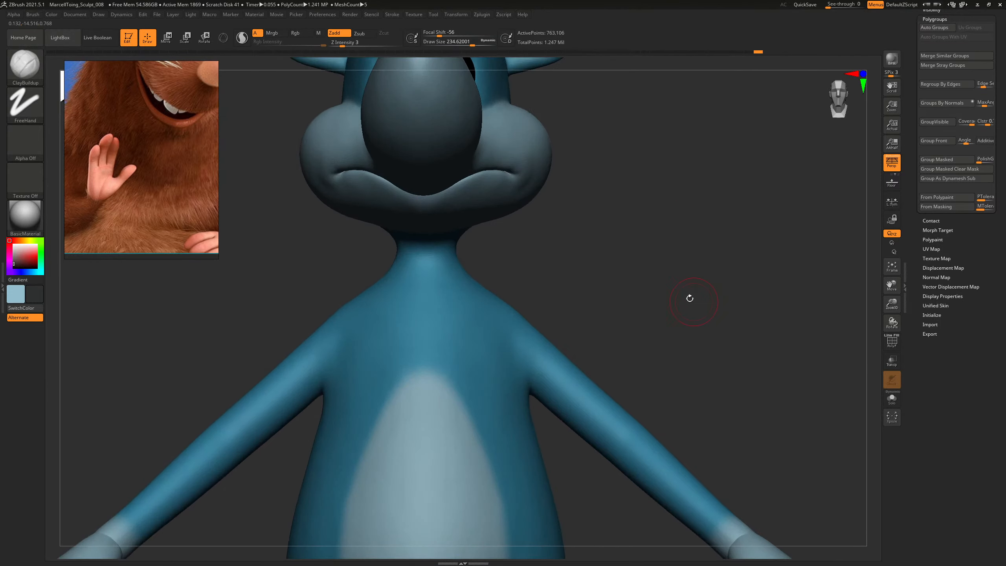
{"action": "mouse_move", "coordinate": [653, 270]}
{"action": "right_mouse_down"}
{"action": "mouse_move", "coordinate": [662, 272]}
{"action": "mouse_move", "coordinate": [672, 226]}
{"action": "mouse_move", "coordinate": [671, 287]}
{"action": "mouse_move", "coordinate": [698, 231]}
{"action": "mouse_move", "coordinate": [684, 237]}
{"action": "mouse_move", "coordinate": [698, 190]}
{"action": "mouse_move", "coordinate": [714, 211]}
{"action": "mouse_move", "coordinate": [692, 212]}
{"action": "mouse_move", "coordinate": [720, 209]}
{"action": "right_mouse_up"}
Build up the chest beside the armpit with ClayBuildup at a draw size of about 385.
{"action": "key", "text": "s"}
{"action": "left_click_drag", "start_coordinate": [415, 211], "coordinate": [424, 209]}
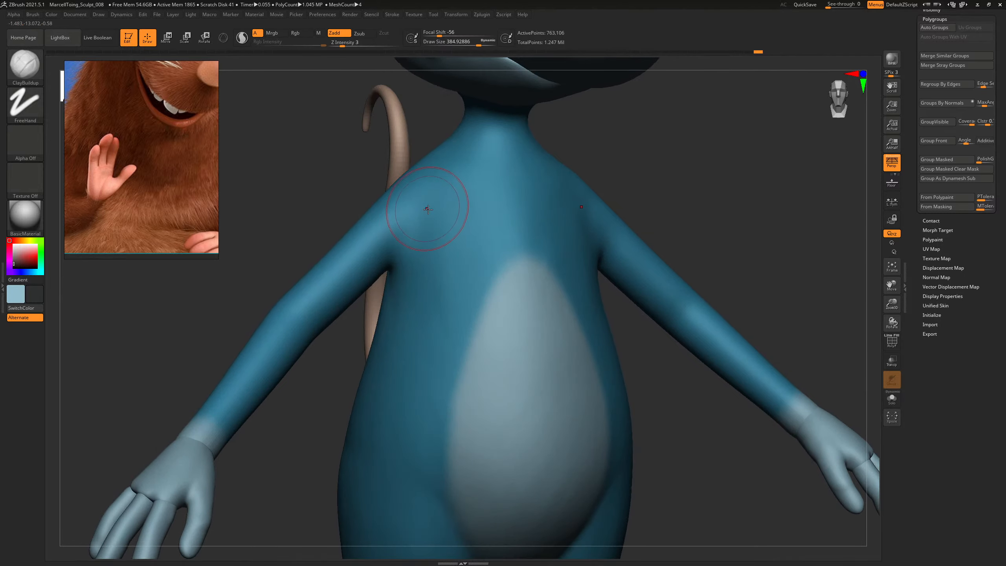
{"action": "right_click_drag", "start_coordinate": [698, 181], "coordinate": [427, 222]}
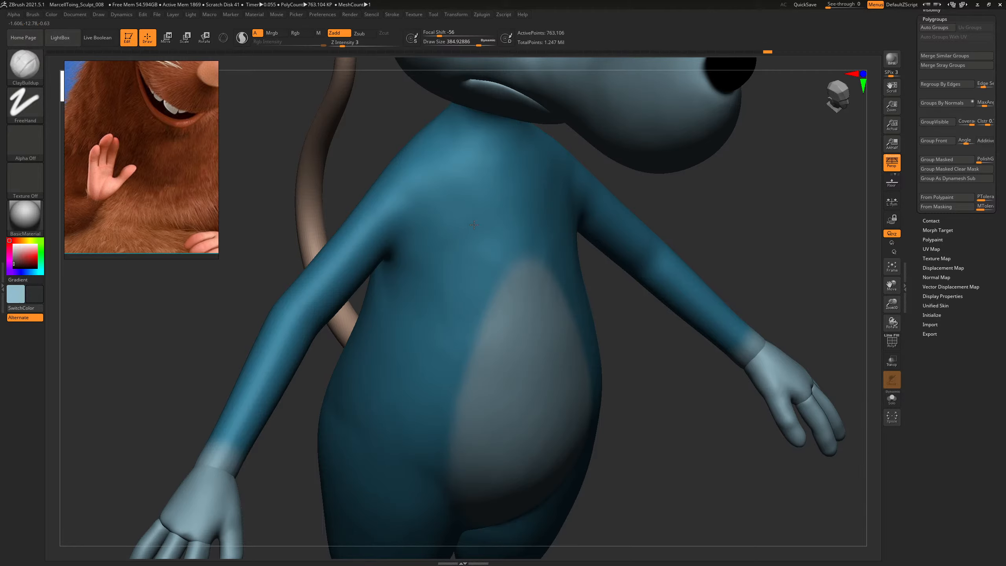
{"action": "right_click_drag", "start_coordinate": [678, 206], "coordinate": [776, 186]}
{"action": "right_click_drag", "start_coordinate": [653, 172], "coordinate": [445, 228]}
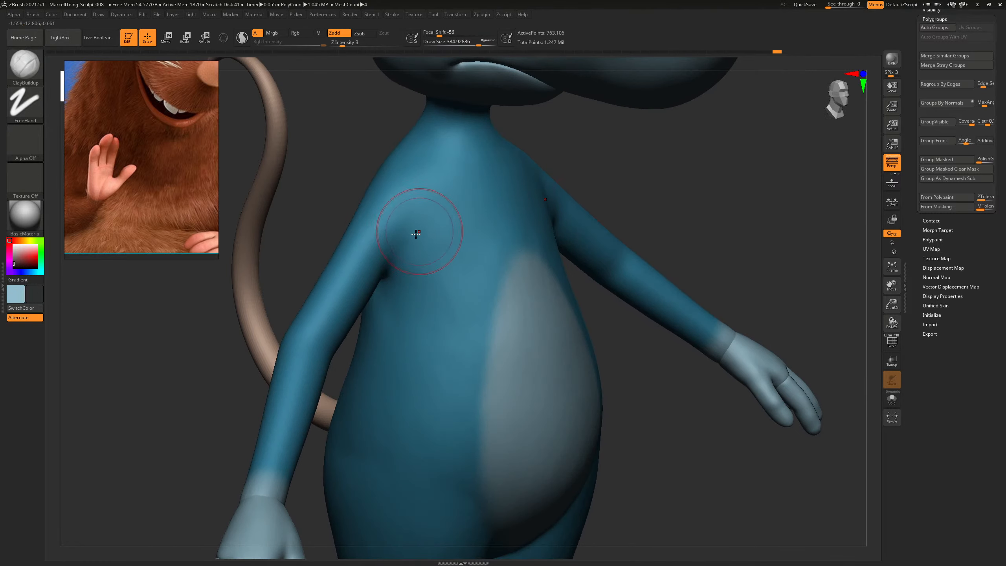
Shape the chest between the armpit and the belly patch with a draw size of about 420.
{"action": "left_click_drag", "start_coordinate": [451, 243], "coordinate": [470, 240]}
{"action": "right_click_drag", "start_coordinate": [469, 279], "coordinate": [745, 158]}
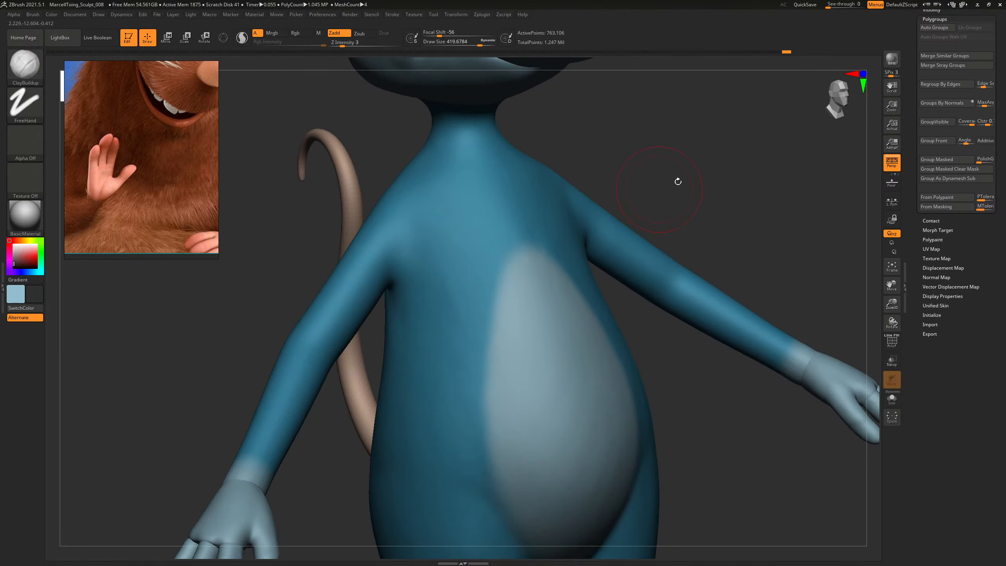
{"action": "right_click_drag", "start_coordinate": [678, 181], "coordinate": [460, 262]}
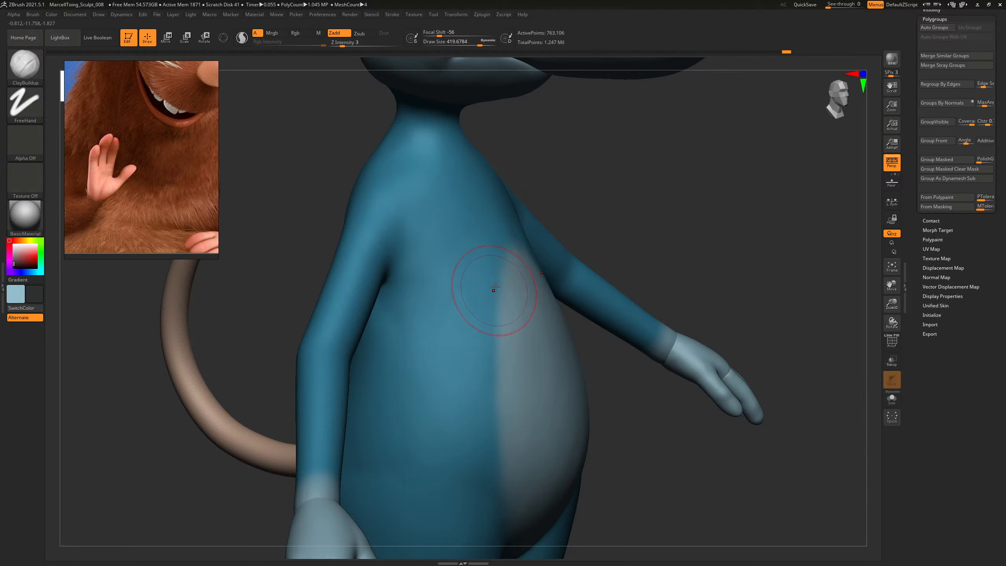
{"action": "right_click_drag", "start_coordinate": [473, 274], "coordinate": [640, 175]}
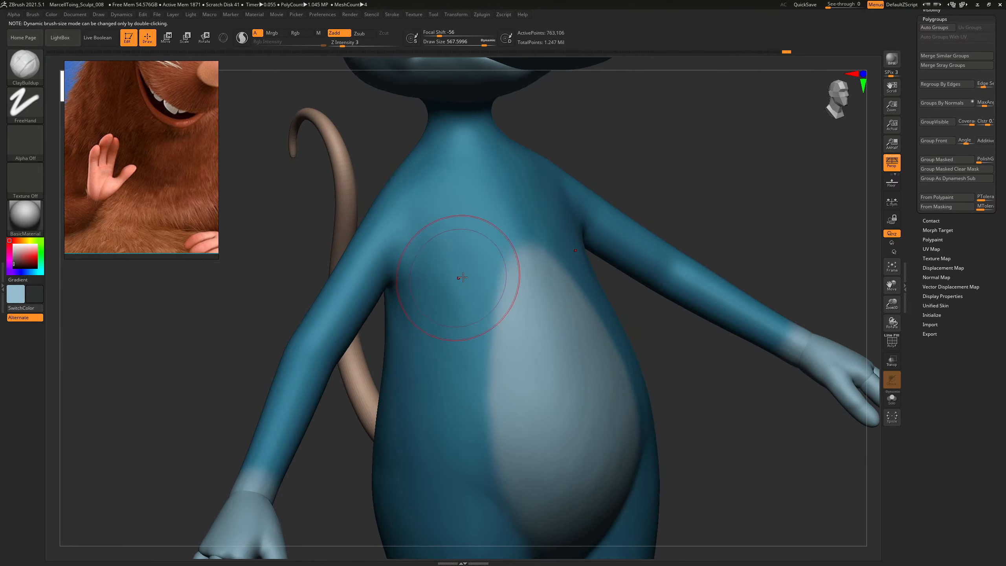
Blend the chest forms above the belly patch with ClayBuildup at a draw size of about 444.
{"action": "key", "text": "s"}
{"action": "left_click_drag", "start_coordinate": [461, 291], "coordinate": [458, 292]}
{"action": "right_click_drag", "start_coordinate": [487, 233], "coordinate": [452, 266]}
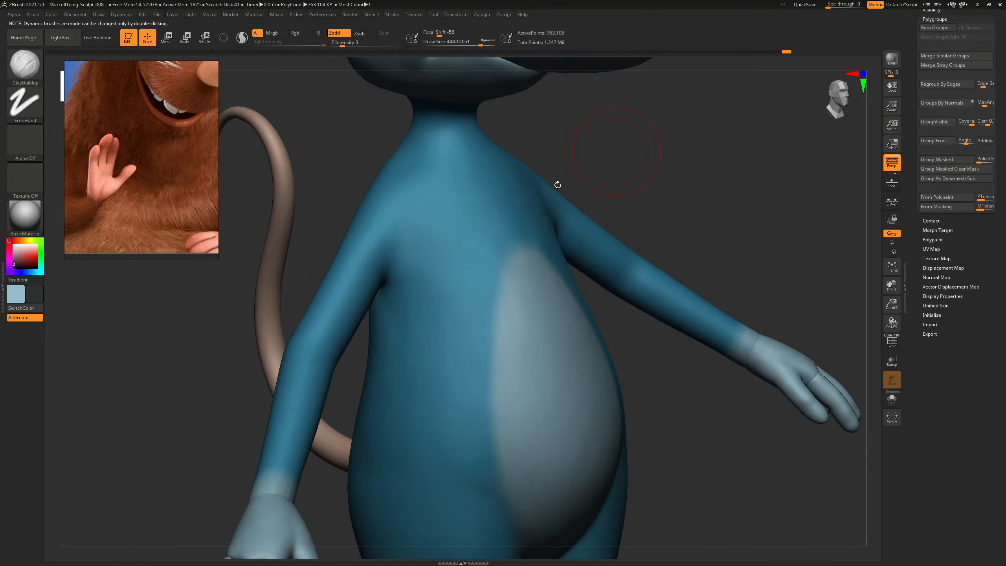
{"action": "right_click_drag", "start_coordinate": [532, 154], "coordinate": [482, 229]}
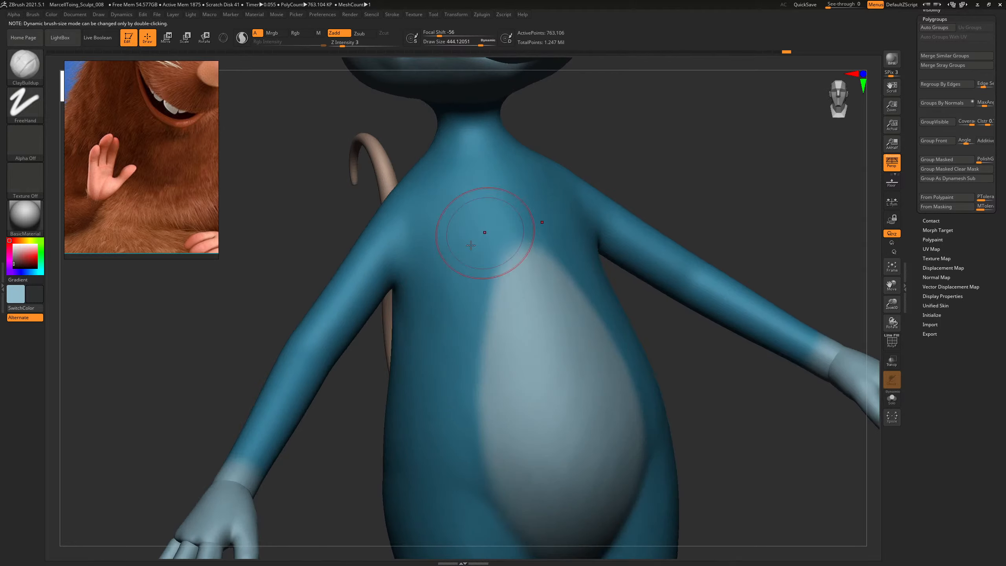
Refine the side of the chest and the collar area with ClayBuildup, using draw sizes of about 432 and 408.
{"action": "left_click_drag", "start_coordinate": [618, 158], "coordinate": [728, 152]}
{"action": "key", "text": "s"}
{"action": "left_click_drag", "start_coordinate": [464, 271], "coordinate": [452, 267]}
{"action": "key", "text": "s"}
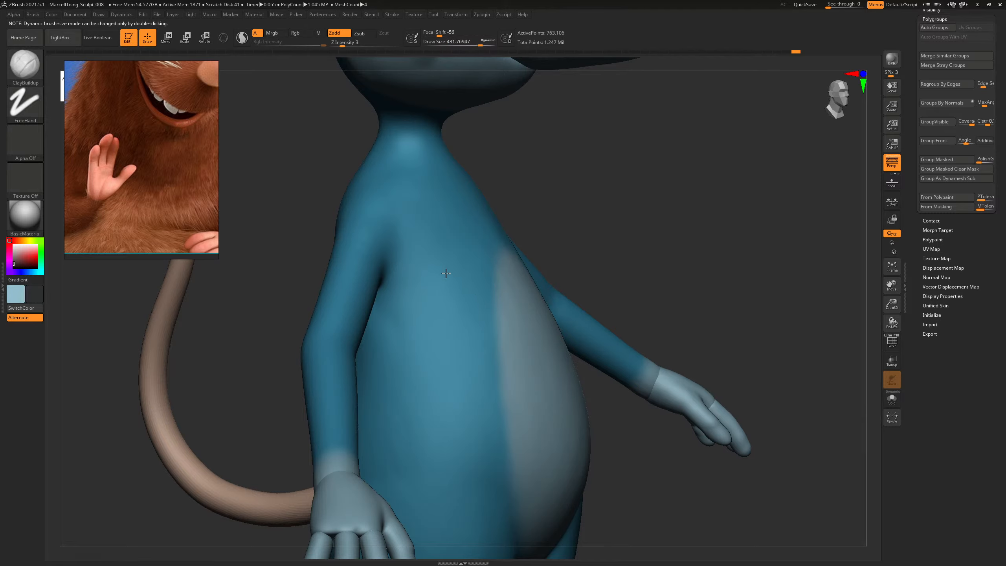
{"action": "mouse_move", "coordinate": [608, 222]}
{"action": "left_mouse_down"}
{"action": "mouse_move", "coordinate": [629, 220]}
{"action": "mouse_move", "coordinate": [606, 232]}
{"action": "mouse_move", "coordinate": [635, 173]}
{"action": "mouse_move", "coordinate": [655, 262]}
{"action": "mouse_move", "coordinate": [649, 297]}
{"action": "left_mouse_up"}
{"action": "key", "text": "s"}
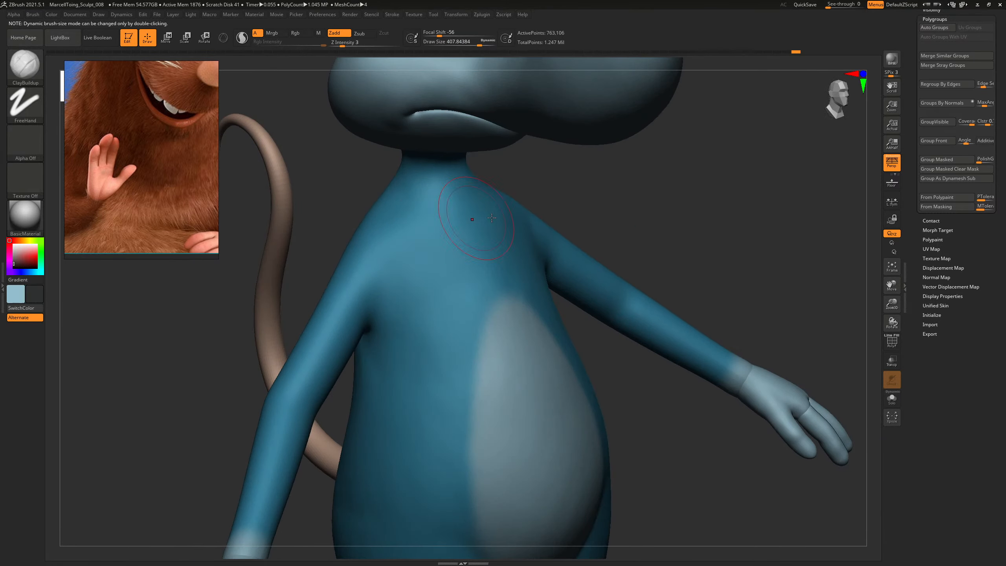
Build up the slope from the front of the neck to the shoulder with a draw size of about 342.
{"action": "left_click_drag", "start_coordinate": [594, 222], "coordinate": [597, 191]}
{"action": "key", "text": "s"}
{"action": "left_click_drag", "start_coordinate": [422, 209], "coordinate": [429, 200]}
{"action": "key", "text": "s"}
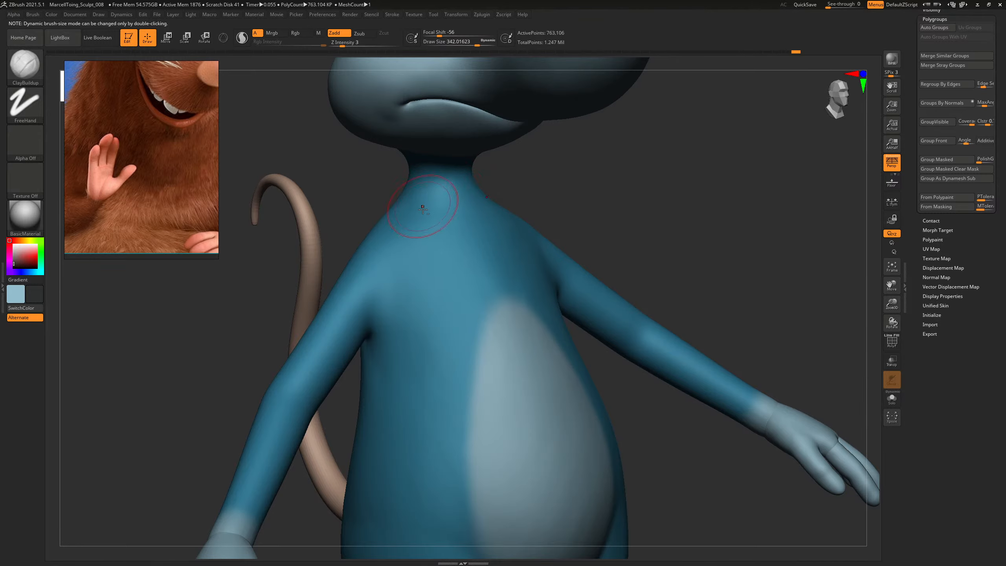
{"action": "left_click_drag", "start_coordinate": [618, 202], "coordinate": [697, 207]}
{"action": "left_click_drag", "start_coordinate": [656, 208], "coordinate": [635, 302], "text": "alt"}
Refine the side of the neck above the shoulder with ClayBuildup at a draw size of about 285.
{"action": "left_click_drag", "start_coordinate": [554, 300], "coordinate": [582, 300]}
{"action": "key", "text": "s"}
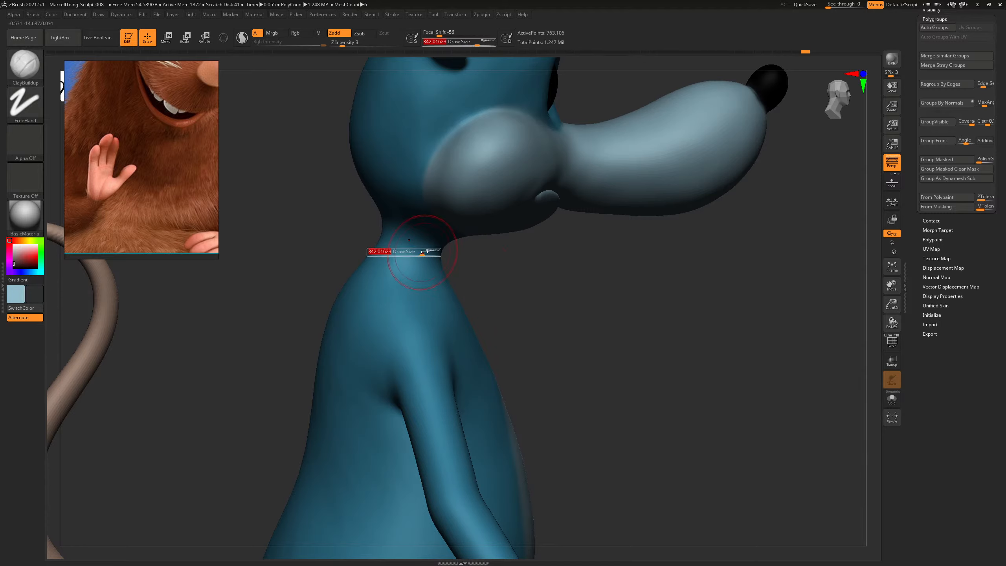
{"action": "left_click_drag", "start_coordinate": [424, 251], "coordinate": [419, 252]}
{"action": "left_click_drag", "start_coordinate": [599, 324], "coordinate": [608, 282], "text": "alt"}
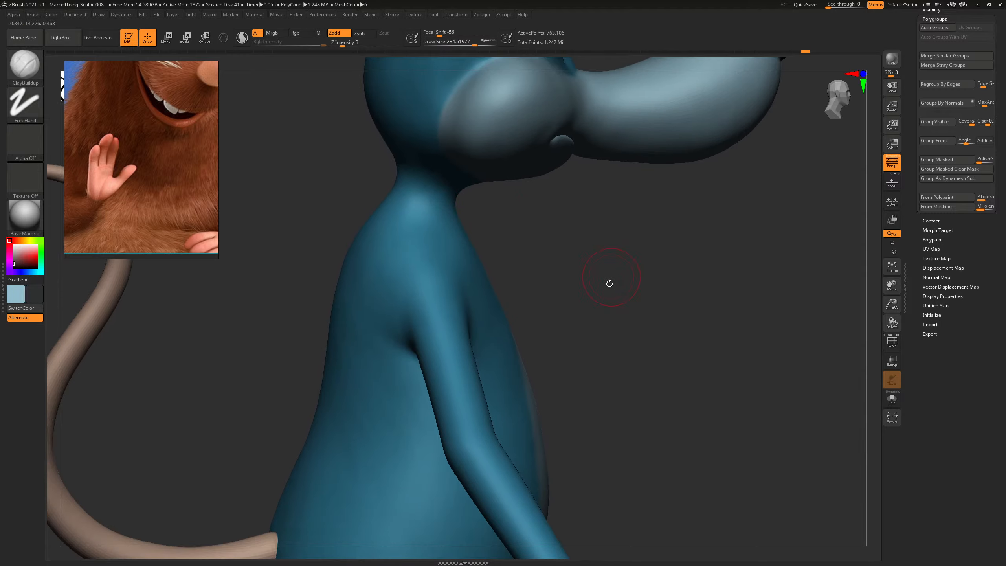
{"action": "mouse_move", "coordinate": [546, 288]}
{"action": "left_mouse_down"}
{"action": "mouse_move", "coordinate": [622, 294]}
{"action": "mouse_move", "coordinate": [606, 292]}
{"action": "mouse_move", "coordinate": [662, 246]}
{"action": "mouse_move", "coordinate": [715, 249]}
{"action": "left_mouse_up"}
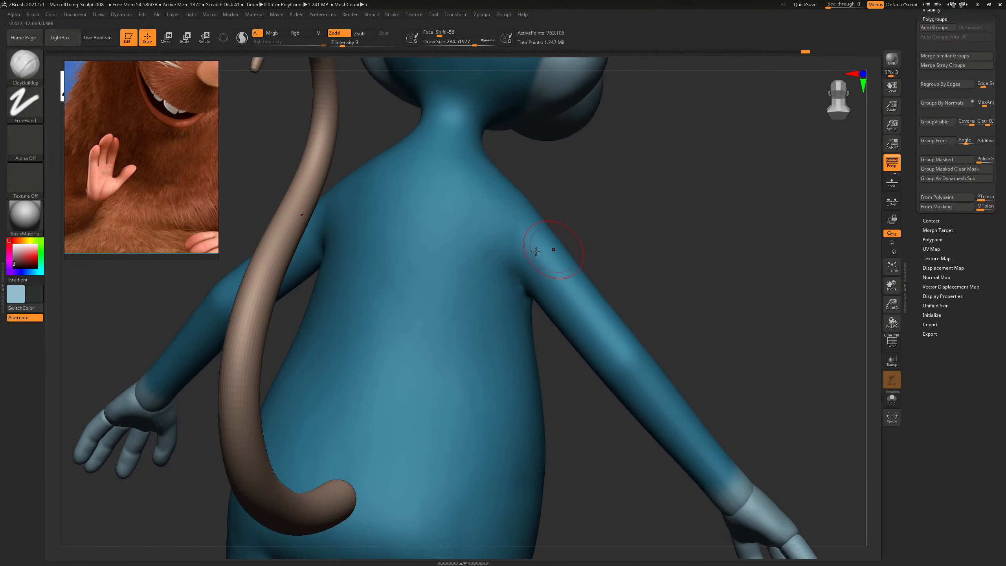
Build up the back around the shoulder blade and rear armpit with a draw size of about 524.
{"action": "key", "text": "s"}
{"action": "left_click_drag", "start_coordinate": [475, 257], "coordinate": [487, 258]}
{"action": "mouse_move", "coordinate": [654, 252]}
{"action": "left_mouse_down", "text": "alt"}
{"action": "mouse_move", "coordinate": [638, 272]}
{"action": "mouse_move", "coordinate": [670, 226]}
{"action": "left_mouse_up", "text": "alt"}
{"action": "key", "text": "s"}
{"action": "left_click_drag", "start_coordinate": [388, 244], "coordinate": [396, 277]}
{"action": "key", "text": "s"}
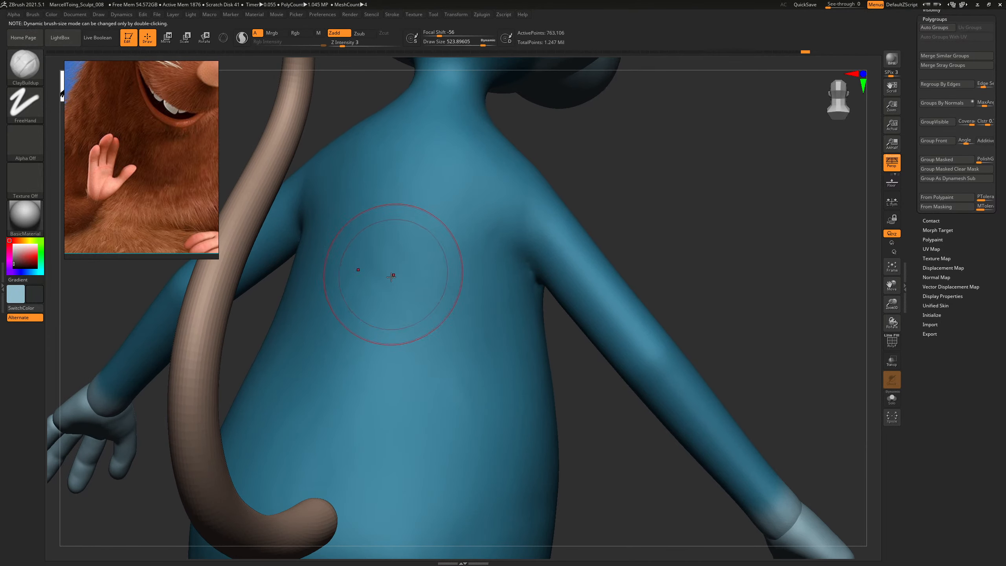
{"action": "left_click_drag", "start_coordinate": [536, 253], "coordinate": [502, 265]}
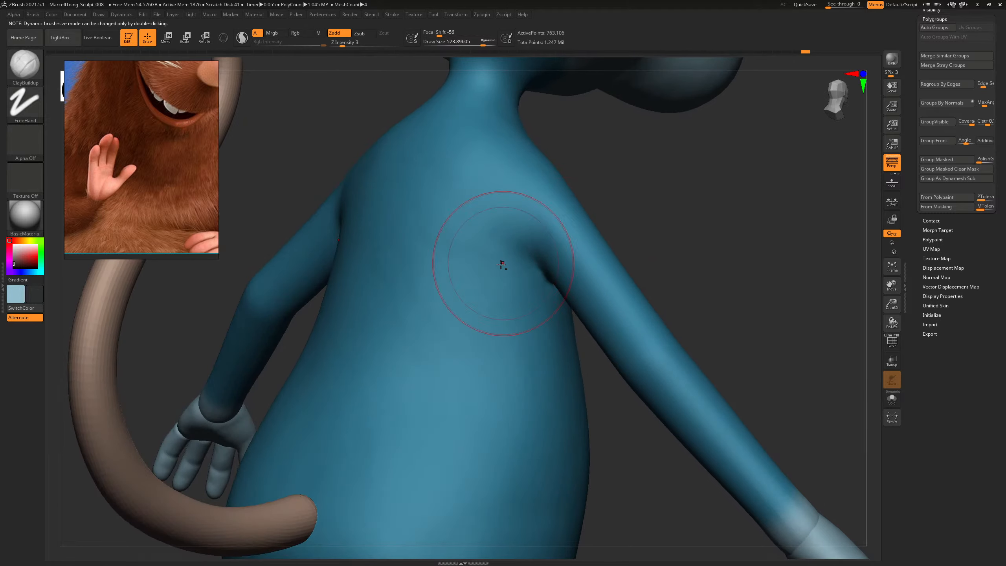
Carve into the rear side of the hip with DamStandard at a draw size of 1000.
{"action": "left_click_drag", "start_coordinate": [683, 237], "coordinate": [649, 238], "text": "alt"}
{"action": "left_click_drag", "start_coordinate": [649, 237], "coordinate": [578, 398], "text": "shift"}
{"action": "key", "text": "b"}
{"action": "key", "text": "d"}
{"action": "key", "text": "s"}
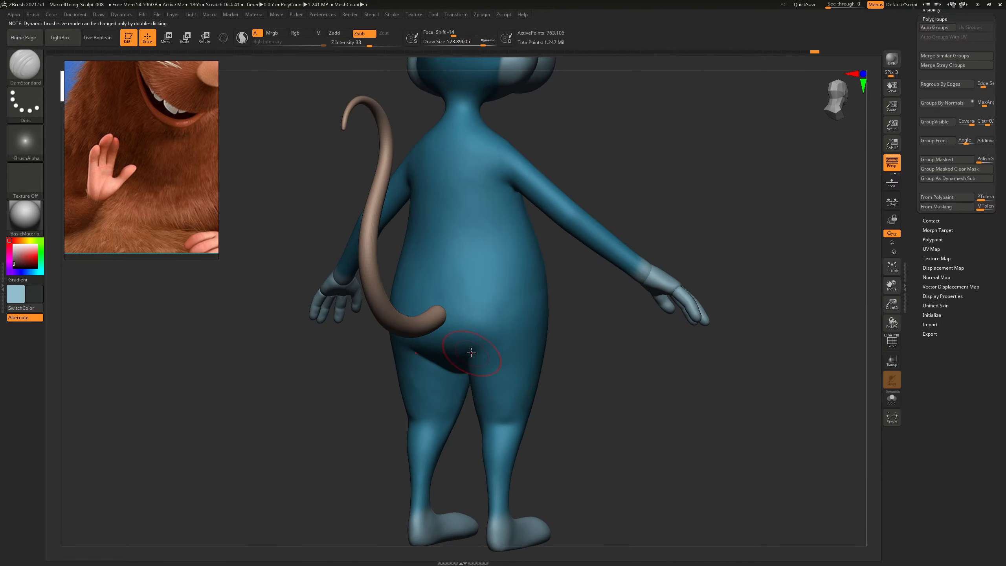
{"action": "mouse_move", "coordinate": [547, 324]}
{"action": "left_mouse_down"}
{"action": "mouse_move", "coordinate": [584, 350]}
{"action": "mouse_move", "coordinate": [536, 328]}
{"action": "left_mouse_up"}
{"action": "left_click", "coordinate": [529, 303]}
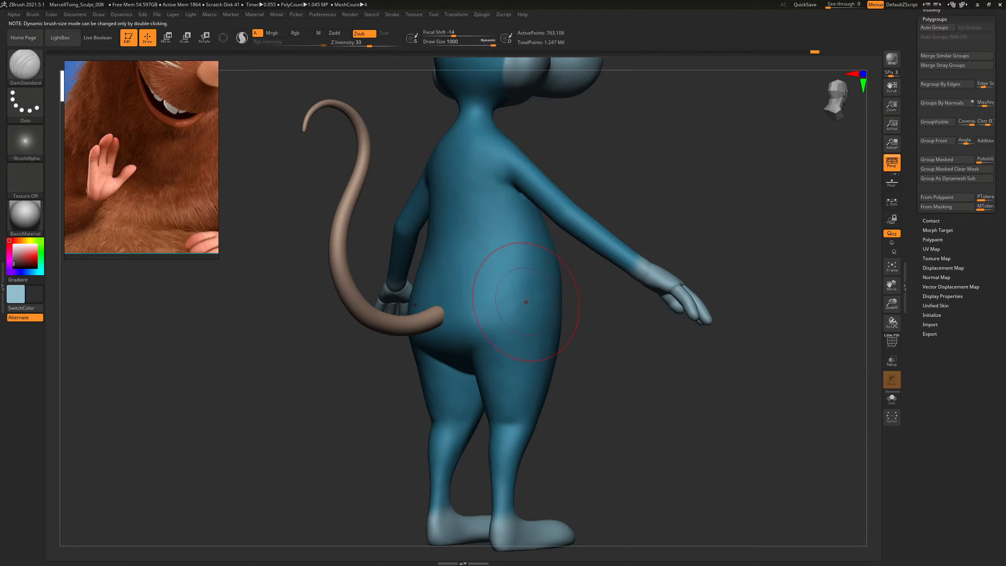
{"action": "left_click_drag", "start_coordinate": [526, 308], "coordinate": [522, 313]}
{"action": "mouse_move", "coordinate": [605, 359]}
{"action": "left_mouse_down"}
{"action": "mouse_move", "coordinate": [616, 369]}
{"action": "mouse_move", "coordinate": [602, 366]}
{"action": "mouse_move", "coordinate": [651, 381]}
{"action": "mouse_move", "coordinate": [524, 352]}
{"action": "mouse_move", "coordinate": [611, 381]}
{"action": "mouse_move", "coordinate": [629, 411]}
{"action": "left_mouse_up"}
{"action": "key", "text": "shift"}
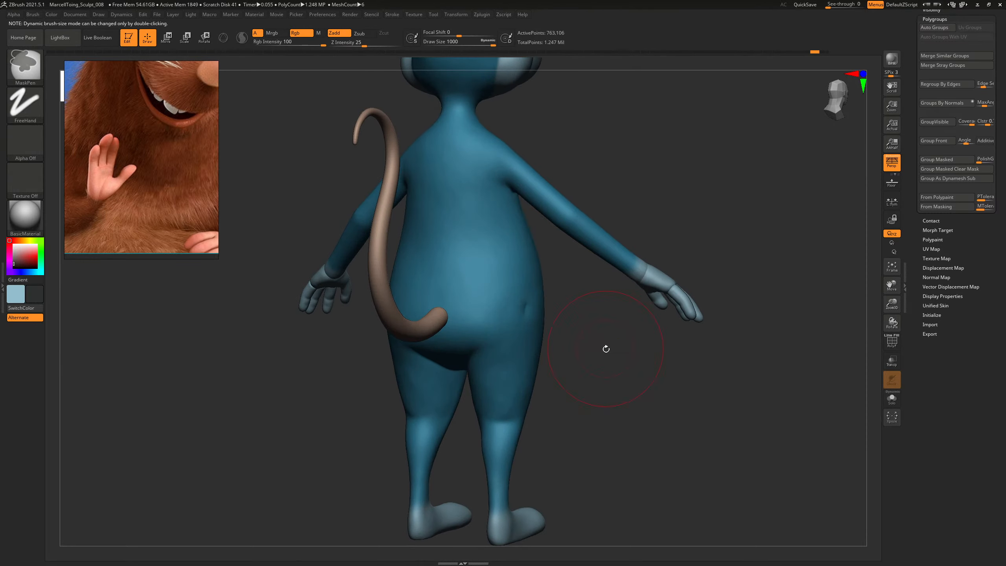
{"action": "mouse_move", "coordinate": [606, 377]}
{"action": "left_mouse_down"}
{"action": "mouse_move", "coordinate": [590, 368]}
{"action": "mouse_move", "coordinate": [599, 314]}
{"action": "mouse_move", "coordinate": [646, 400]}
{"action": "left_mouse_up"}
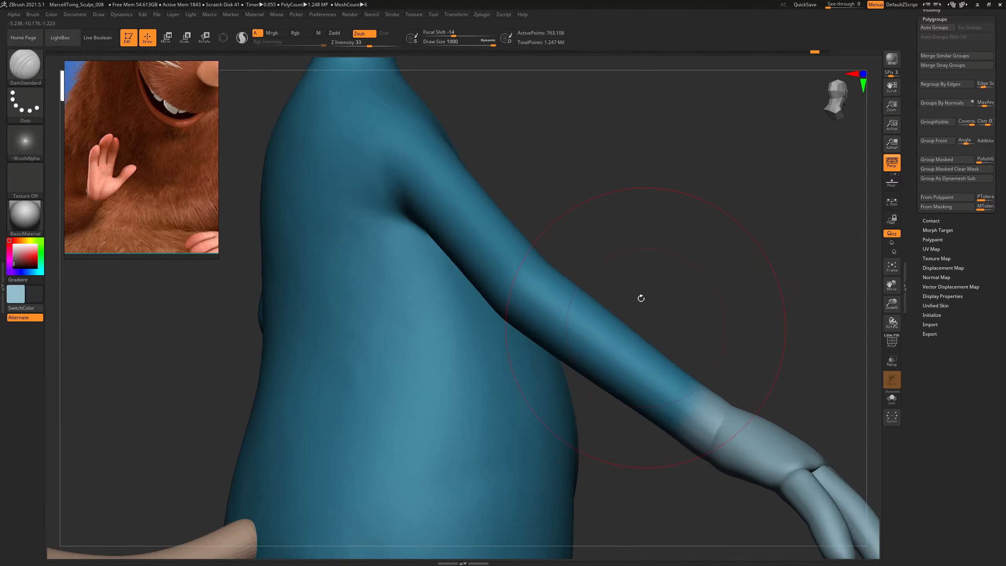
Carve along the rear edge of the cheek with DamStandard at a draw size of about 470.
{"action": "left_click_drag", "start_coordinate": [640, 296], "coordinate": [660, 521], "text": "alt"}
{"action": "key", "text": "b"}
{"action": "left_click_drag", "start_coordinate": [637, 432], "coordinate": [665, 427]}
{"action": "key", "text": "s"}
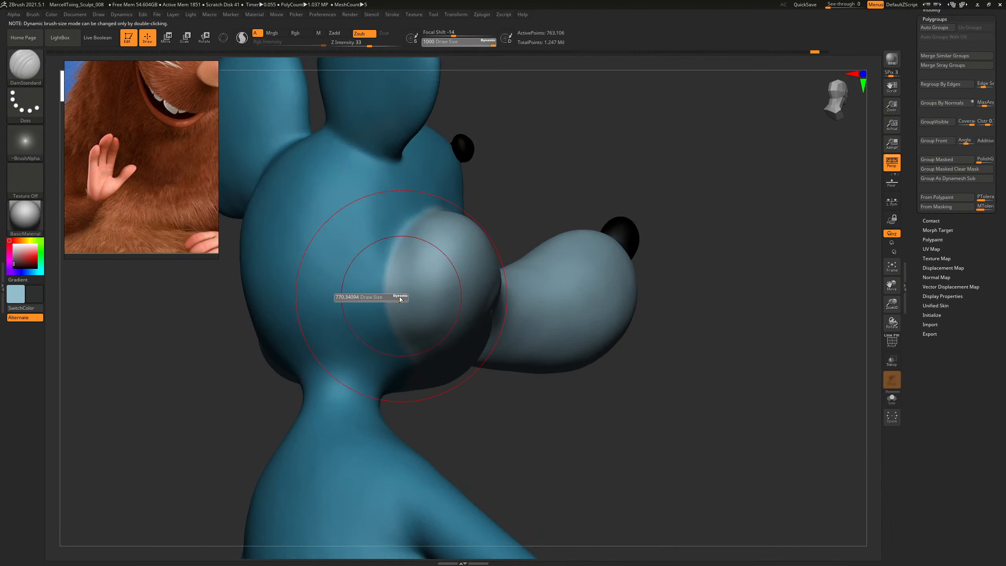
{"action": "left_click_drag", "start_coordinate": [401, 298], "coordinate": [390, 299]}
{"action": "key", "text": "s"}
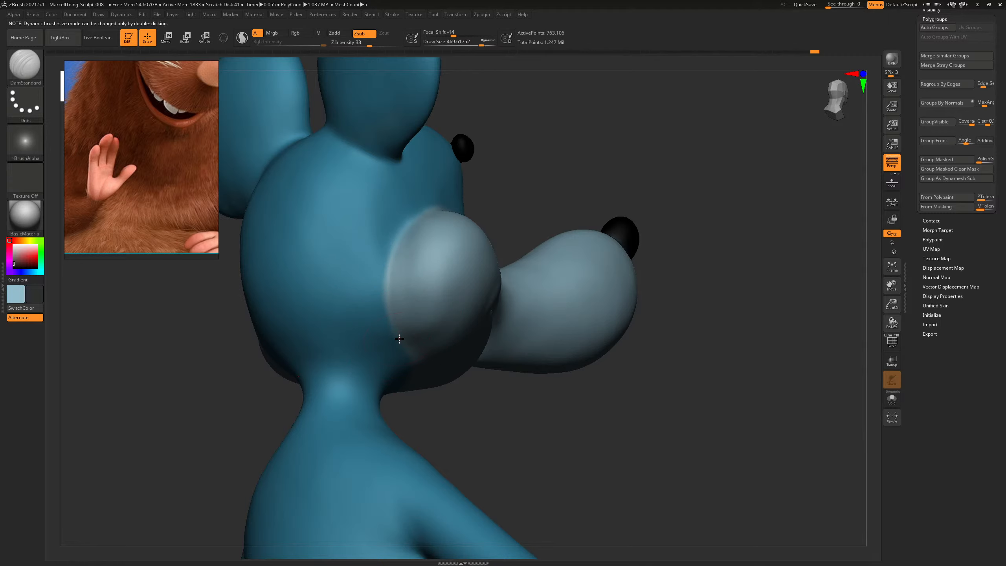
{"action": "left_click_drag", "start_coordinate": [573, 173], "coordinate": [594, 179]}
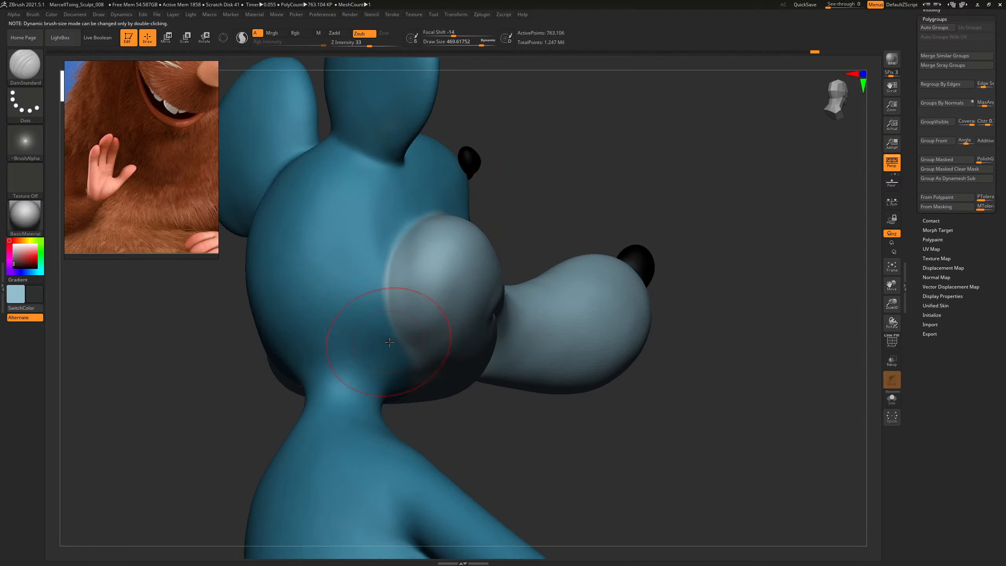
{"action": "left_click_drag", "start_coordinate": [411, 356], "coordinate": [397, 261]}
Switch to ClayBuildup at a draw size of about 227 and drop the head and body mesh two subdivision levels.
{"action": "mouse_move", "coordinate": [543, 200]}
{"action": "left_mouse_down"}
{"action": "mouse_move", "coordinate": [599, 218]}
{"action": "mouse_move", "coordinate": [618, 198]}
{"action": "left_mouse_up"}
{"action": "key", "text": "b"}
{"action": "key", "text": "c"}
{"action": "key", "text": "b"}
{"action": "key", "text": "bracketleft"}
{"action": "key", "text": "shift+d"}
{"action": "key", "text": "shift+d"}
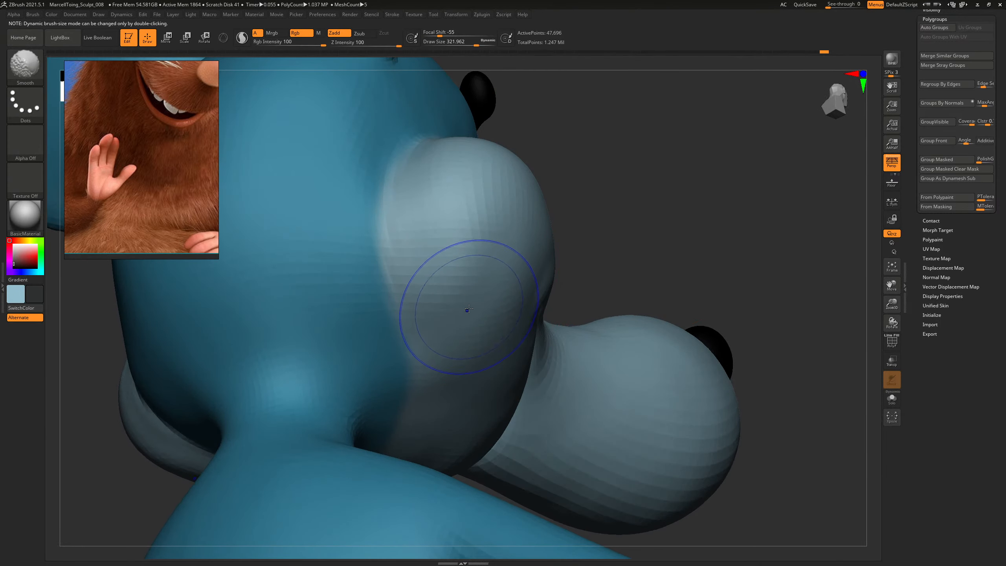
{"action": "key", "text": "bracketleft"}
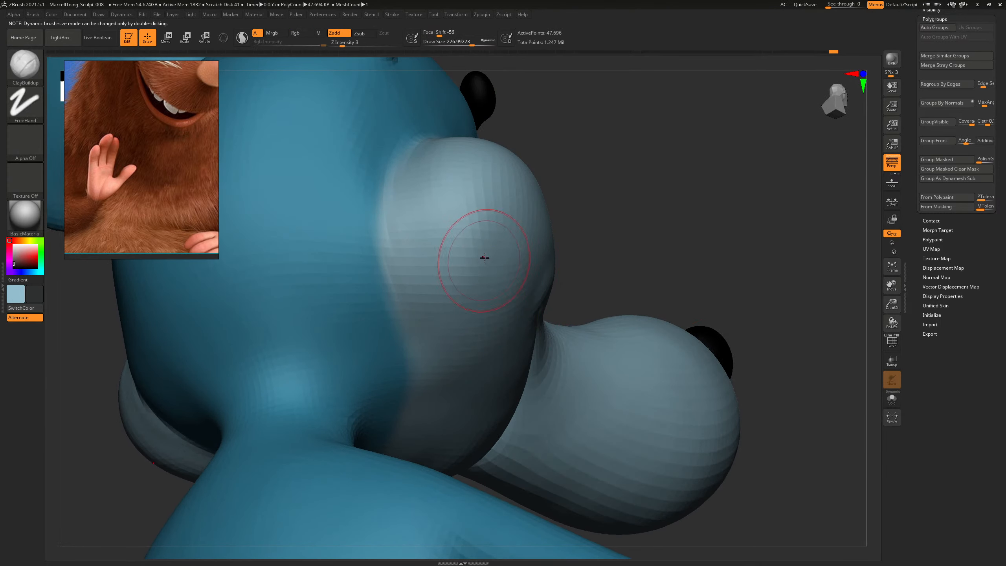
Smooth the rear of the cheek and its edge at a draw size of about 227, and reduce the size to about 166.
{"action": "left_click_drag", "start_coordinate": [483, 249], "coordinate": [472, 347], "text": "shift"}
{"action": "left_click_drag", "start_coordinate": [590, 200], "coordinate": [649, 213]}
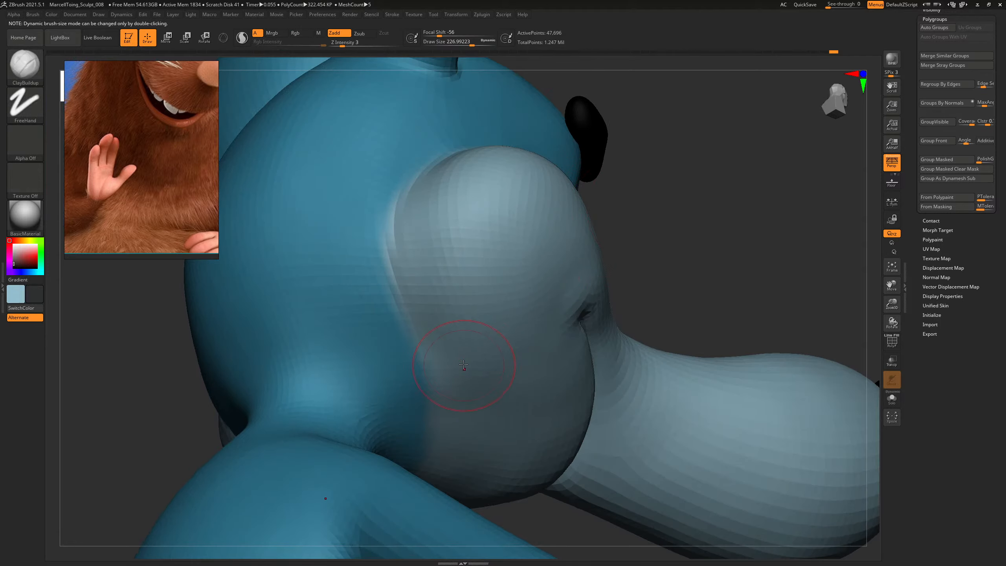
{"action": "left_click_drag", "start_coordinate": [455, 353], "coordinate": [415, 273], "text": "shift"}
{"action": "mouse_move", "coordinate": [698, 225]}
{"action": "left_mouse_down"}
{"action": "mouse_move", "coordinate": [741, 220]}
{"action": "mouse_move", "coordinate": [696, 222]}
{"action": "mouse_move", "coordinate": [712, 224]}
{"action": "left_mouse_up"}
{"action": "key", "text": "s"}
{"action": "left_click_drag", "start_coordinate": [466, 343], "coordinate": [461, 343]}
{"action": "key", "text": "s"}
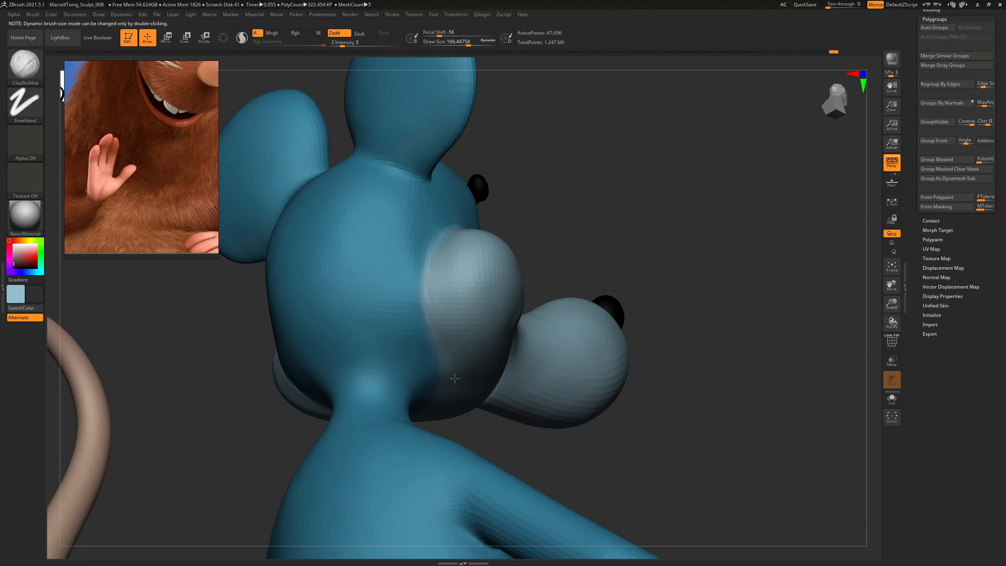
{"action": "mouse_move", "coordinate": [679, 255]}
{"action": "left_mouse_down"}
{"action": "mouse_move", "coordinate": [689, 227]}
{"action": "mouse_move", "coordinate": [694, 247]}
{"action": "left_mouse_up"}
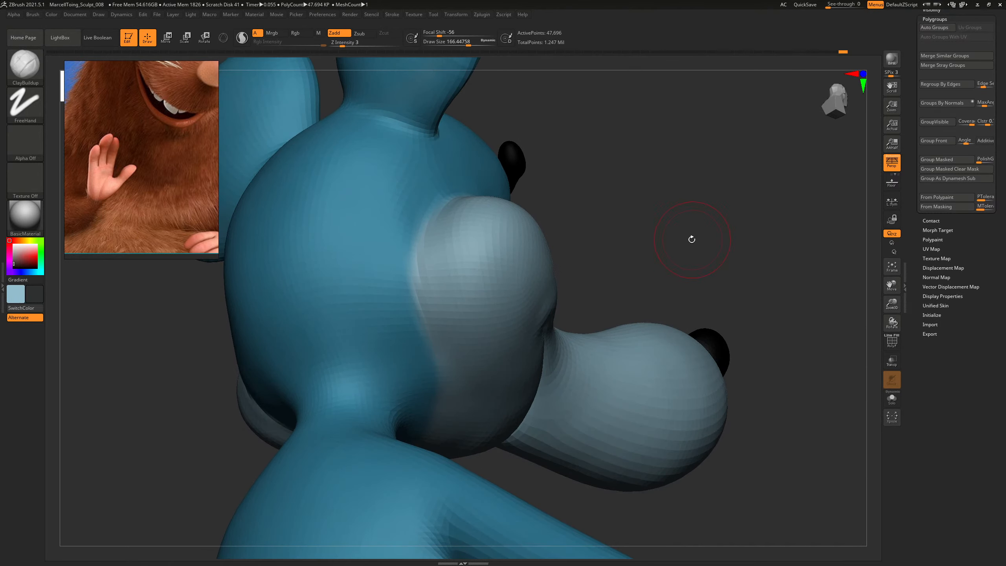
Carve the lower rear of the cheek near the neck with DamStandard at a draw size of about 496.
{"action": "key", "text": "b"}
{"action": "key", "text": "d"}
{"action": "key", "text": "s"}
{"action": "key", "text": "s"}
{"action": "left_click_drag", "start_coordinate": [444, 340], "coordinate": [458, 341]}
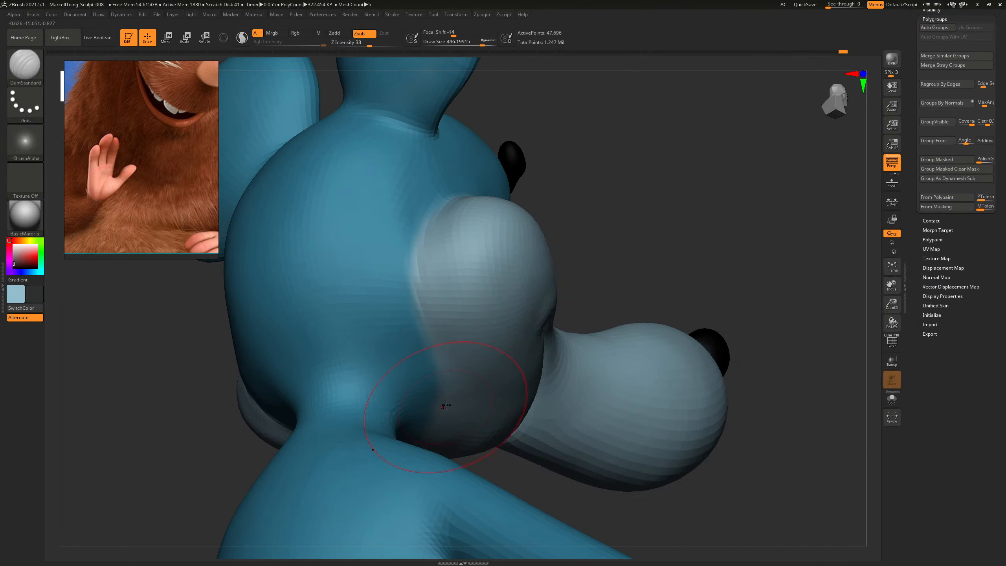
{"action": "mouse_move", "coordinate": [655, 240]}
{"action": "left_mouse_down"}
{"action": "mouse_move", "coordinate": [631, 249]}
{"action": "mouse_move", "coordinate": [614, 458]}
{"action": "mouse_move", "coordinate": [582, 395]}
{"action": "left_mouse_up"}
{"action": "key", "text": "b"}
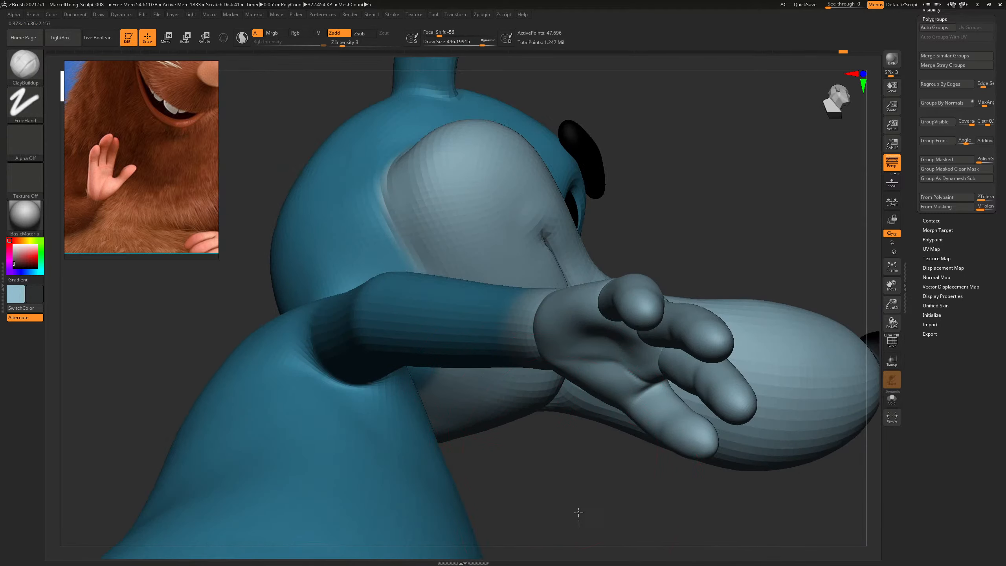
{"action": "mouse_move", "coordinate": [577, 513]}
{"action": "left_mouse_down"}
{"action": "mouse_move", "coordinate": [649, 472]}
{"action": "mouse_move", "coordinate": [680, 481]}
{"action": "mouse_move", "coordinate": [650, 279]}
{"action": "mouse_move", "coordinate": [713, 319]}
{"action": "mouse_move", "coordinate": [620, 317]}
{"action": "mouse_move", "coordinate": [741, 303]}
{"action": "mouse_move", "coordinate": [651, 314]}
{"action": "mouse_move", "coordinate": [673, 332]}
{"action": "mouse_move", "coordinate": [683, 330]}
{"action": "mouse_move", "coordinate": [656, 328]}
{"action": "mouse_move", "coordinate": [658, 285]}
{"action": "mouse_move", "coordinate": [661, 302]}
{"action": "left_mouse_up"}
{"action": "key", "text": "shift+f"}
{"action": "key", "text": "shift+f"}
{"action": "key", "text": "ctrl+s"}
{"action": "left_click", "coordinate": [587, 240]}
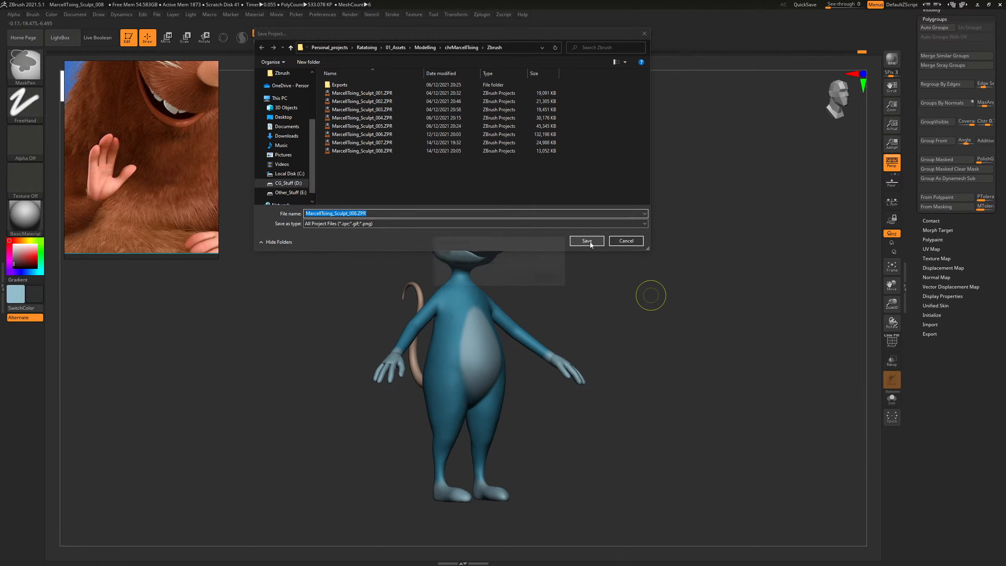
{"action": "left_click", "coordinate": [530, 277]}
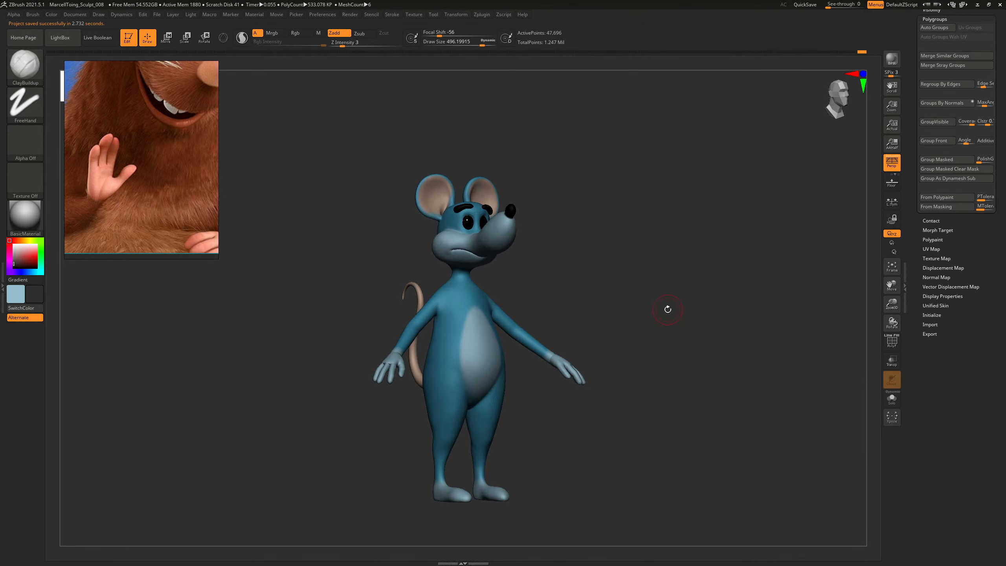
Undo the last cheek stroke and rework the mouth corner with ClayBuildup at a smaller draw size.
{"action": "mouse_move", "coordinate": [642, 281]}
{"action": "left_mouse_down", "text": "alt"}
{"action": "mouse_move", "coordinate": [683, 292]}
{"action": "mouse_move", "coordinate": [689, 308]}
{"action": "mouse_move", "coordinate": [662, 290]}
{"action": "left_mouse_up", "text": "alt"}
{"action": "mouse_move", "coordinate": [669, 289]}
{"action": "left_mouse_down", "text": "alt"}
{"action": "mouse_move", "coordinate": [712, 304]}
{"action": "mouse_move", "coordinate": [687, 318]}
{"action": "mouse_move", "coordinate": [681, 368]}
{"action": "left_mouse_up", "text": "alt"}
{"action": "key", "text": "b"}
{"action": "key", "text": "c"}
{"action": "key", "text": "b"}
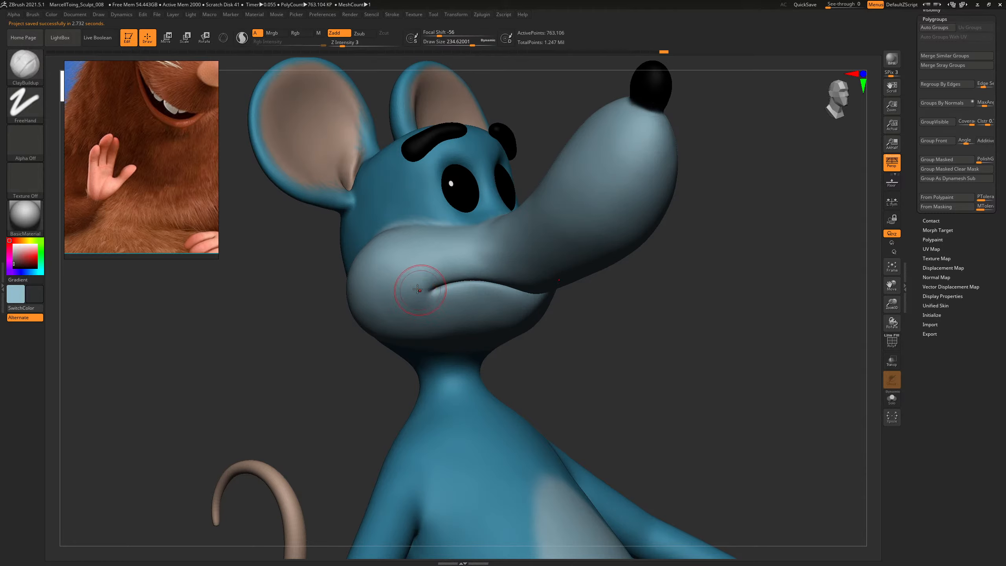
{"action": "key", "text": "ctrl+z"}
{"action": "key", "text": "s"}
{"action": "left_click_drag", "start_coordinate": [410, 291], "coordinate": [404, 291]}
{"action": "left_click_drag", "start_coordinate": [432, 295], "coordinate": [418, 301]}
Refine the cheek around and below the mouth corner with ClayBuildup at a draw size of about 128.
{"action": "mouse_move", "coordinate": [577, 350]}
{"action": "left_mouse_down", "text": "alt"}
{"action": "mouse_move", "coordinate": [741, 406]}
{"action": "mouse_move", "coordinate": [719, 426]}
{"action": "left_mouse_up", "text": "alt"}
{"action": "key", "text": "s"}
{"action": "left_click_drag", "start_coordinate": [406, 289], "coordinate": [396, 298]}
{"action": "key", "text": "s"}
{"action": "mouse_move", "coordinate": [414, 332]}
{"action": "left_mouse_down"}
{"action": "mouse_move", "coordinate": [432, 329]}
{"action": "mouse_move", "coordinate": [429, 319]}
{"action": "left_mouse_up"}
{"action": "key", "text": "shift"}
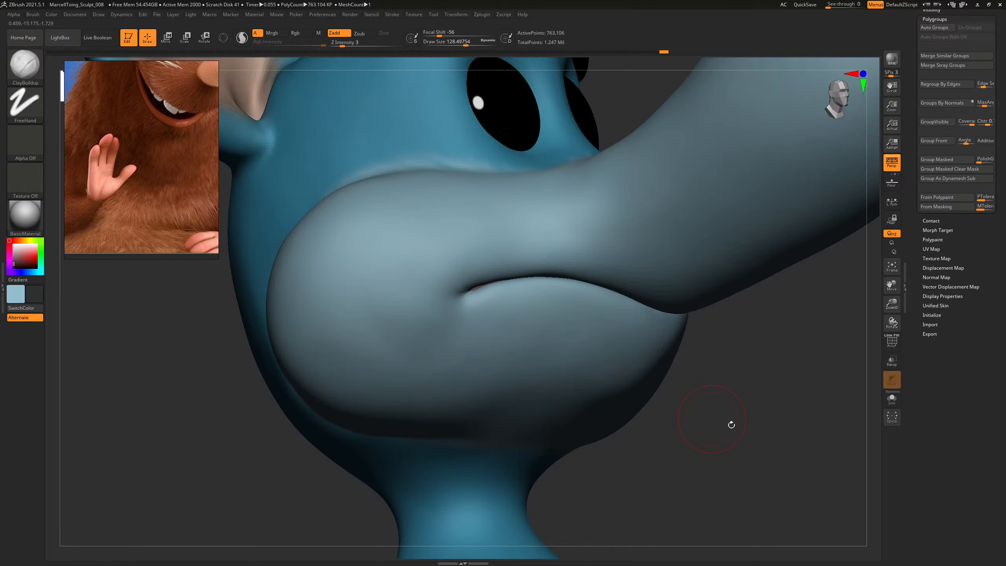
Undo the last change and save the project again, replacing MarcellToing_Sculpt_008.ZPR.
{"action": "left_click_drag", "start_coordinate": [730, 423], "coordinate": [615, 349], "text": "alt"}
{"action": "mouse_move", "coordinate": [689, 343]}
{"action": "left_mouse_down"}
{"action": "mouse_move", "coordinate": [636, 341]}
{"action": "mouse_move", "coordinate": [682, 330]}
{"action": "mouse_move", "coordinate": [734, 366]}
{"action": "mouse_move", "coordinate": [738, 393]}
{"action": "mouse_move", "coordinate": [747, 390]}
{"action": "mouse_move", "coordinate": [657, 365]}
{"action": "left_mouse_up"}
{"action": "key", "text": "ctrl+z"}
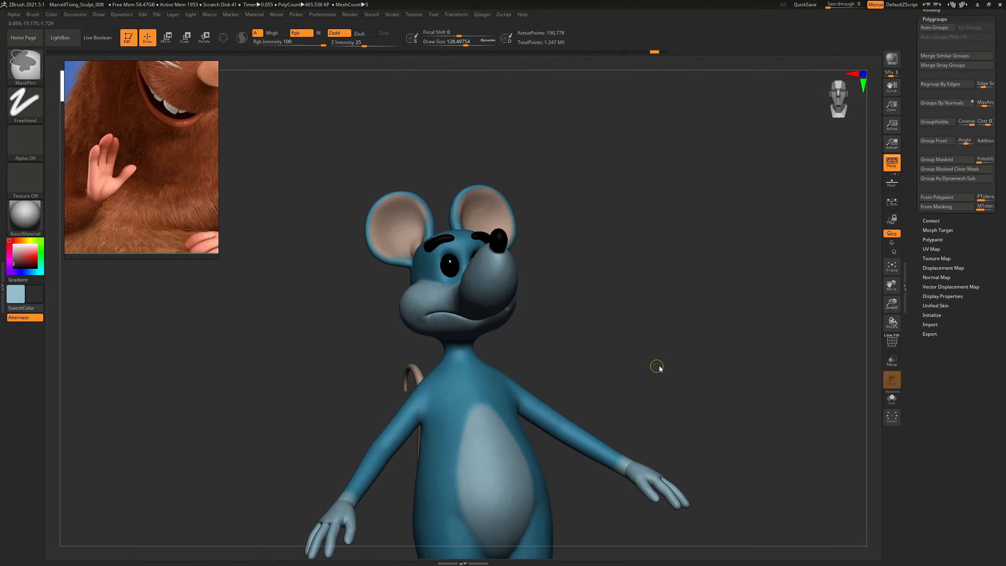
{"action": "key", "text": "ctrl+s"}
{"action": "left_click", "coordinate": [590, 241]}
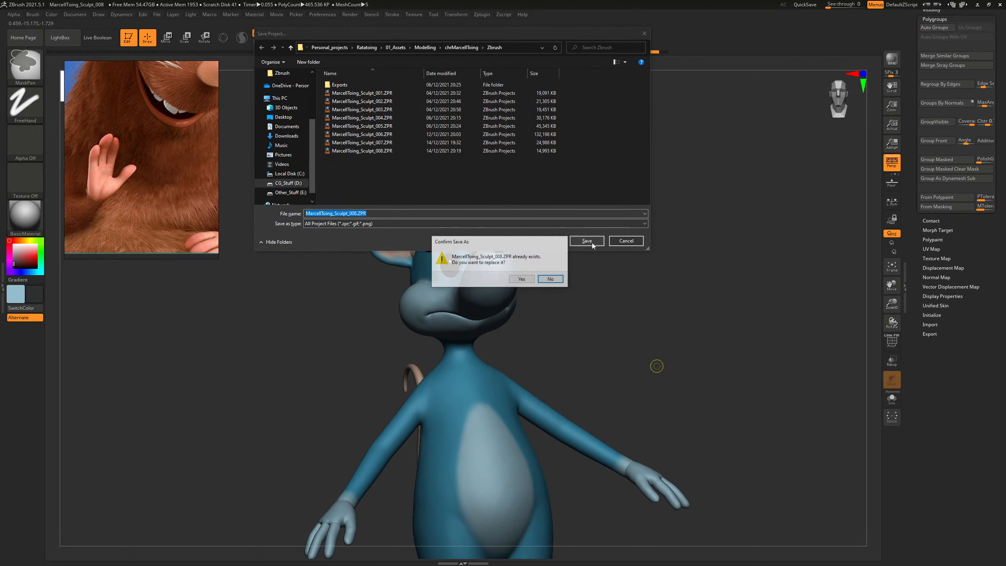
{"action": "left_click", "coordinate": [530, 278]}
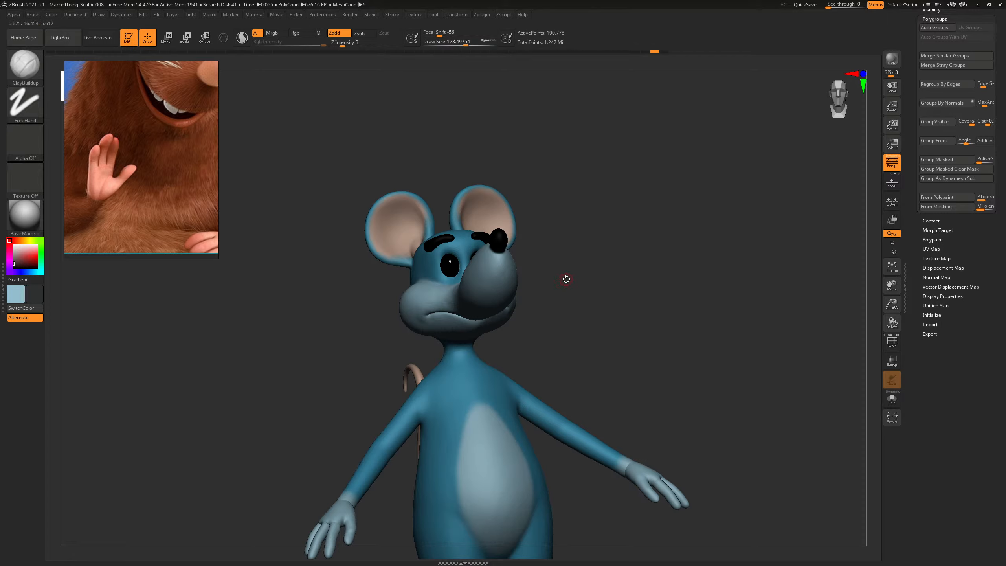
Try to build up the cheek behind the mouth corner with ClayBuildup at a draw size of about 172.
{"action": "left_click_drag", "start_coordinate": [566, 279], "coordinate": [181, 401]}
{"action": "left_click_drag", "start_coordinate": [592, 348], "coordinate": [636, 346]}
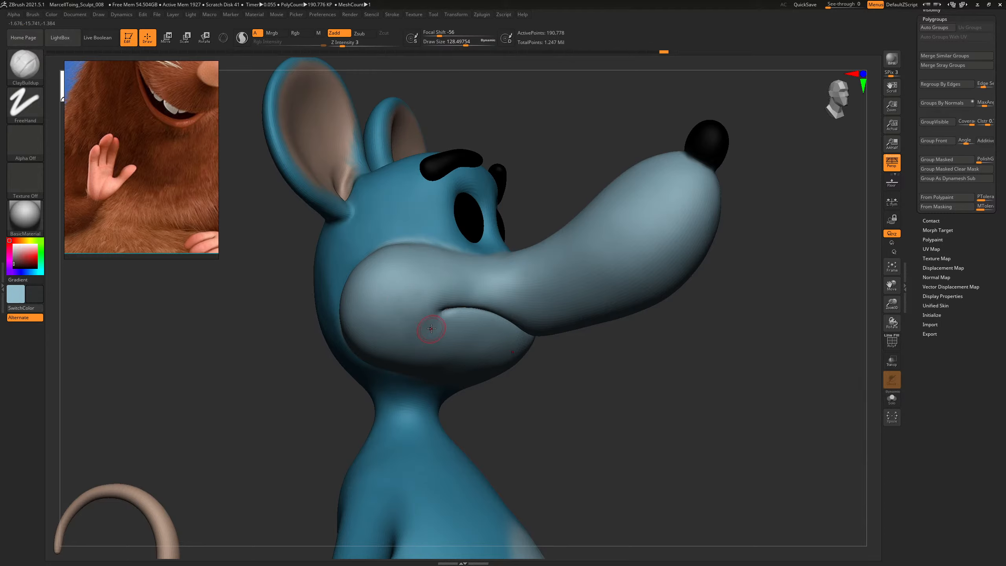
{"action": "key", "text": "s"}
{"action": "left_click_drag", "start_coordinate": [416, 315], "coordinate": [418, 312]}
{"action": "left_click_drag", "start_coordinate": [608, 427], "coordinate": [628, 402], "text": "alt"}
{"action": "left_click_drag", "start_coordinate": [435, 260], "coordinate": [433, 265]}
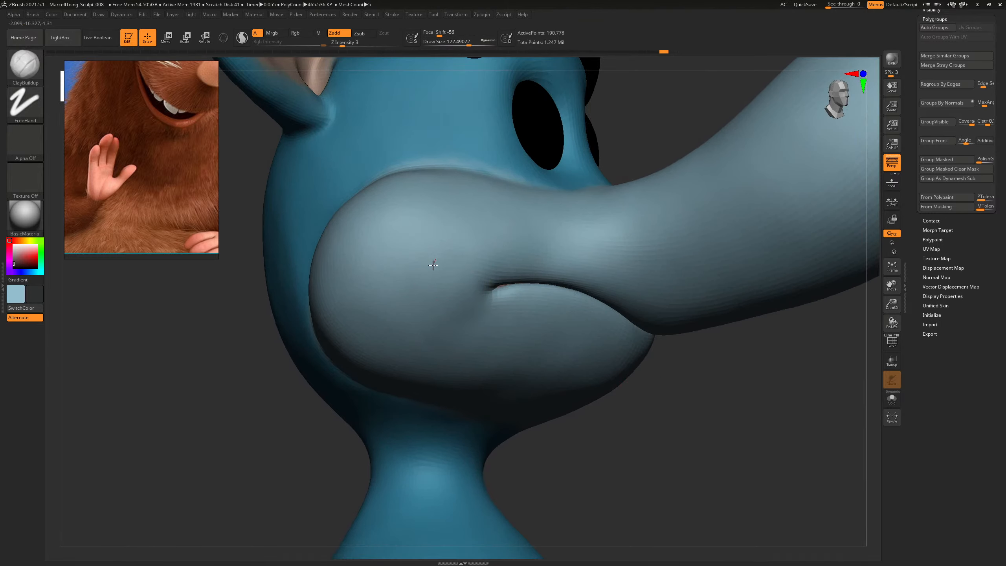
{"action": "key", "text": "ctrl+z"}
Try a ClayBuildup stroke from the upper cheek to the mouth corner at a draw size of about 119.
{"action": "key", "text": "["}
{"action": "mouse_move", "coordinate": [424, 233]}
{"action": "left_mouse_down"}
{"action": "mouse_move", "coordinate": [440, 278]}
{"action": "mouse_move", "coordinate": [486, 237]}
{"action": "mouse_move", "coordinate": [481, 279]}
{"action": "left_mouse_up"}
{"action": "mouse_move", "coordinate": [654, 429]}
{"action": "right_mouse_down"}
{"action": "mouse_move", "coordinate": [738, 456]}
{"action": "mouse_move", "coordinate": [621, 372]}
{"action": "right_mouse_up"}
{"action": "key", "text": "ctrl+z"}
Try to smooth the cheek beside the mouth corner at a Z Intensity of 100.
{"action": "right_click_drag", "start_coordinate": [622, 371], "coordinate": [608, 354]}
{"action": "mouse_move", "coordinate": [649, 314]}
{"action": "right_mouse_down", "text": "ctrl"}
{"action": "mouse_move", "coordinate": [718, 339]}
{"action": "mouse_move", "coordinate": [730, 333]}
{"action": "mouse_move", "coordinate": [747, 366]}
{"action": "right_mouse_up", "text": "ctrl"}
{"action": "left_click_drag", "start_coordinate": [474, 308], "coordinate": [490, 310], "text": "shift"}
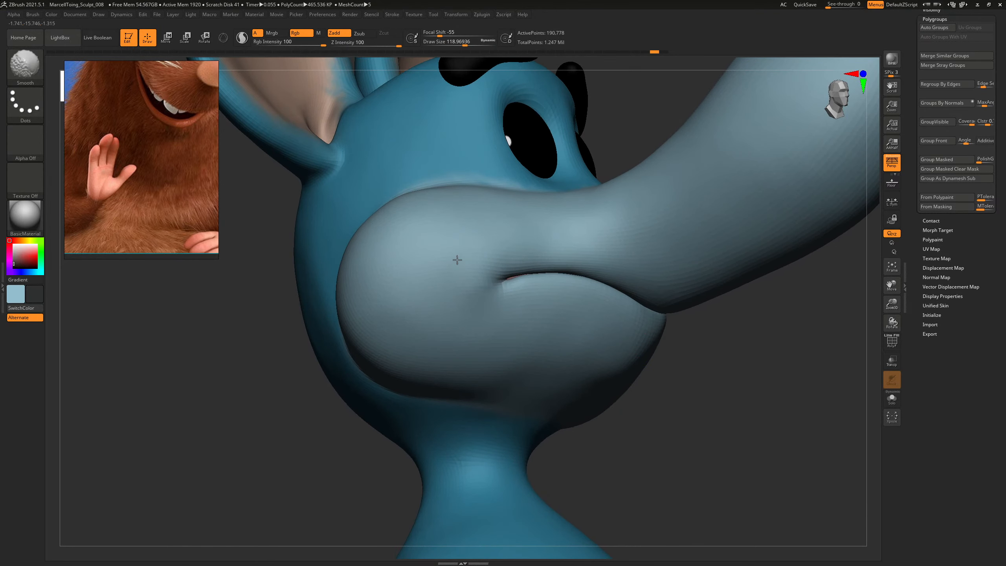
{"action": "left_click_drag", "start_coordinate": [457, 260], "coordinate": [467, 256], "text": "shift"}
{"action": "key", "text": "ctrl+z"}
Set the Smooth brush's Z Intensity to 7 and smooth the cheek around the mouth corner at a draw size of about 198.
{"action": "right_click_drag", "start_coordinate": [738, 423], "coordinate": [693, 432]}
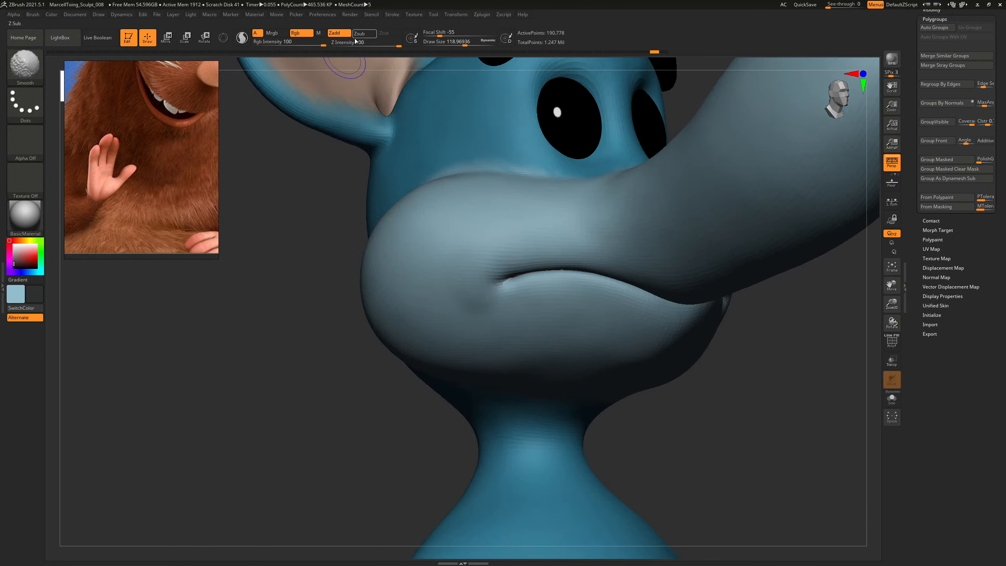
{"action": "left_click_drag", "start_coordinate": [355, 42], "coordinate": [335, 43], "text": "shift"}
{"action": "right_click_drag", "start_coordinate": [685, 405], "coordinate": [656, 410]}
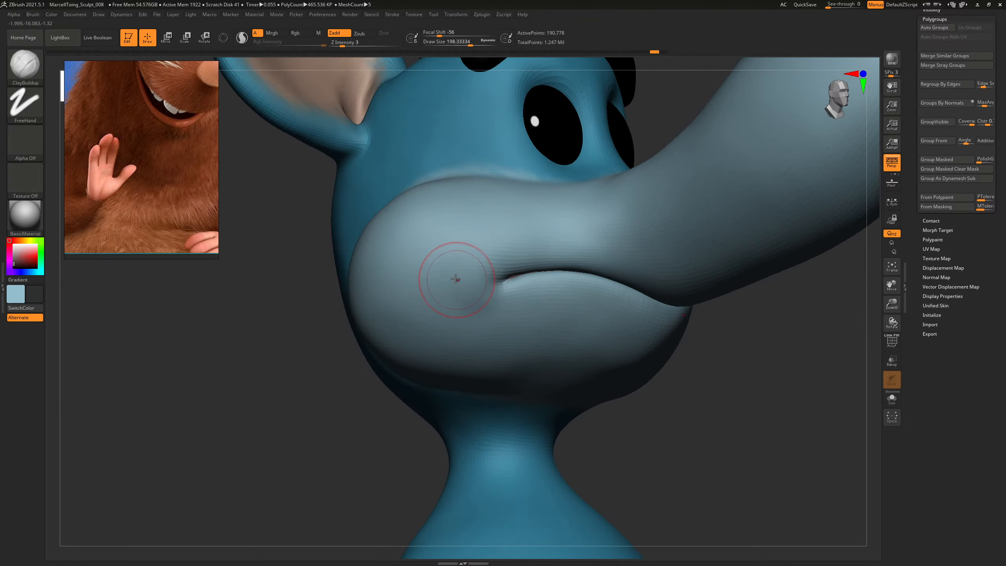
{"action": "left_click_drag", "start_coordinate": [455, 280], "coordinate": [479, 316], "text": "shift"}
{"action": "left_click_drag", "start_coordinate": [443, 274], "coordinate": [445, 275], "text": "shift"}
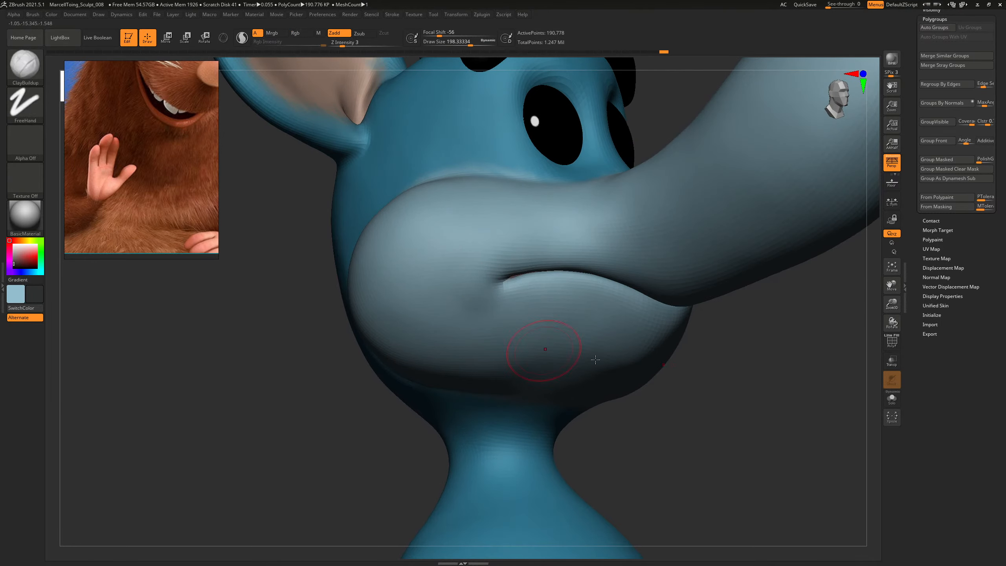
{"action": "right_click_drag", "start_coordinate": [669, 412], "coordinate": [773, 413]}
{"action": "left_click_drag", "start_coordinate": [413, 288], "coordinate": [413, 327], "text": "shift"}
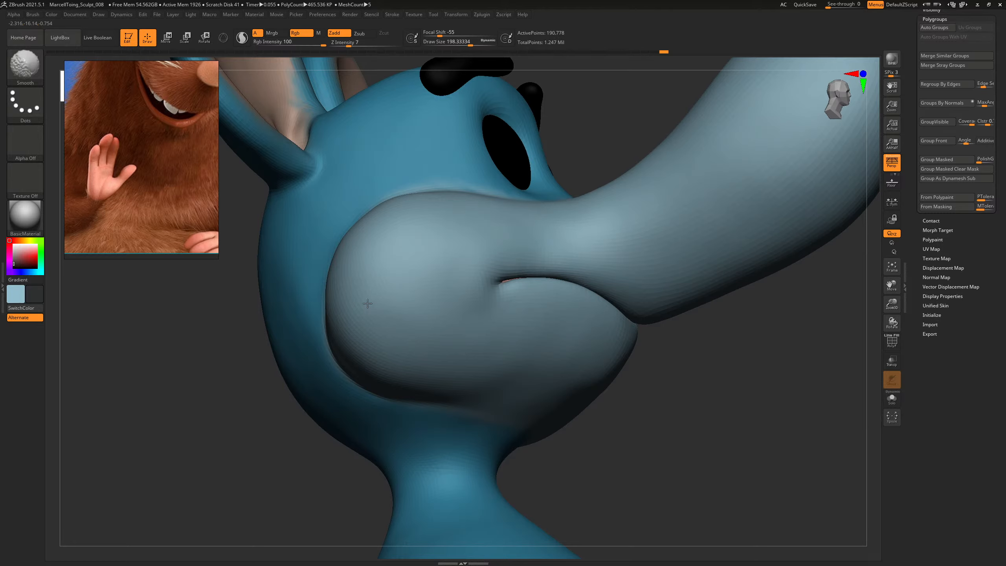
Build up the lower jaw with ClayBuildup at Z Intensity 2, using draw sizes of about 420 and 220.
{"action": "mouse_move", "coordinate": [687, 412]}
{"action": "right_mouse_down", "text": "ctrl"}
{"action": "mouse_move", "coordinate": [687, 427]}
{"action": "mouse_move", "coordinate": [630, 408]}
{"action": "right_mouse_up", "text": "ctrl"}
{"action": "key", "text": "b"}
{"action": "key", "text": "c"}
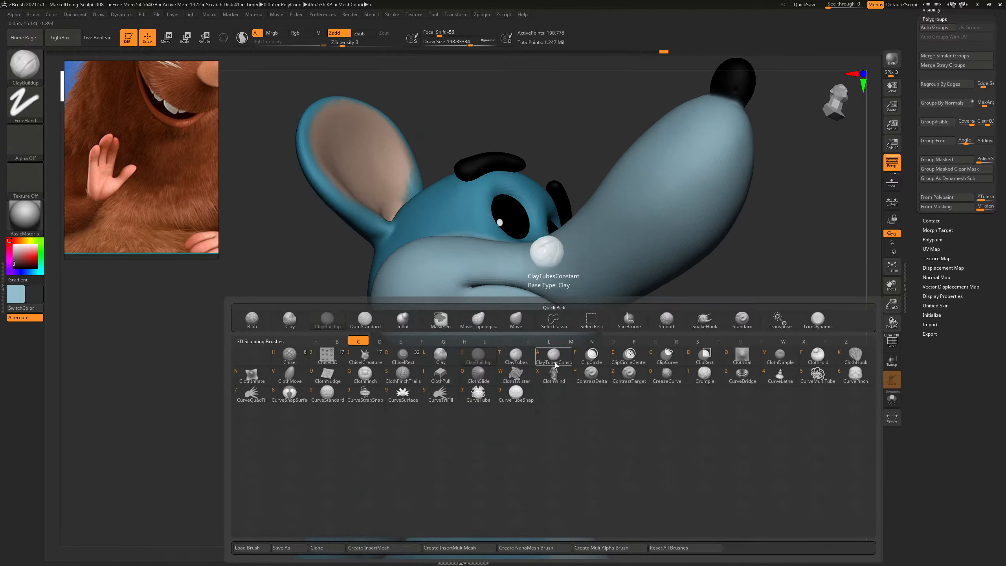
{"action": "key", "text": "b"}
{"action": "key", "text": "s"}
{"action": "left_click_drag", "start_coordinate": [493, 335], "coordinate": [502, 335]}
{"action": "left_click_drag", "start_coordinate": [343, 45], "coordinate": [339, 44]}
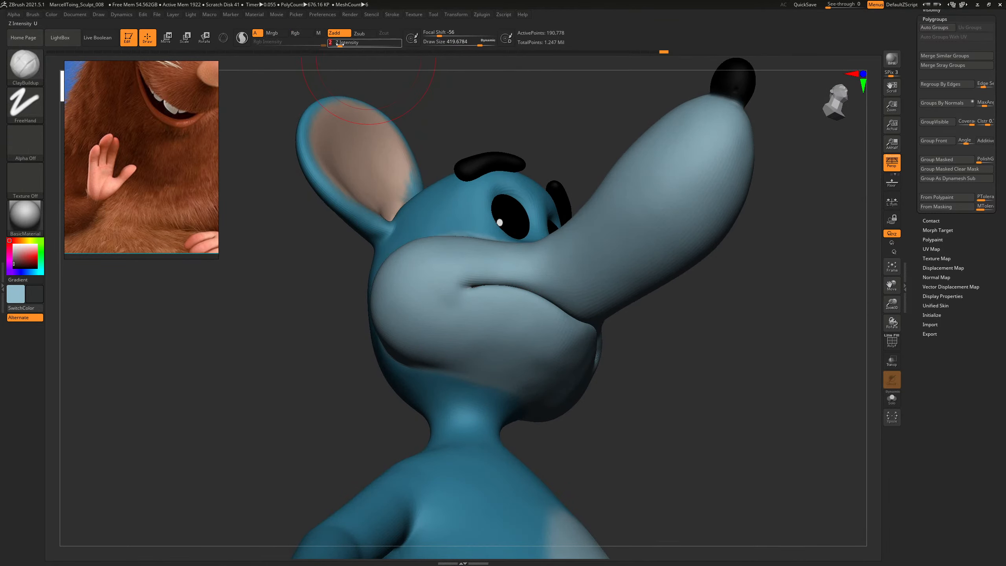
{"action": "key", "text": "ctrl"}
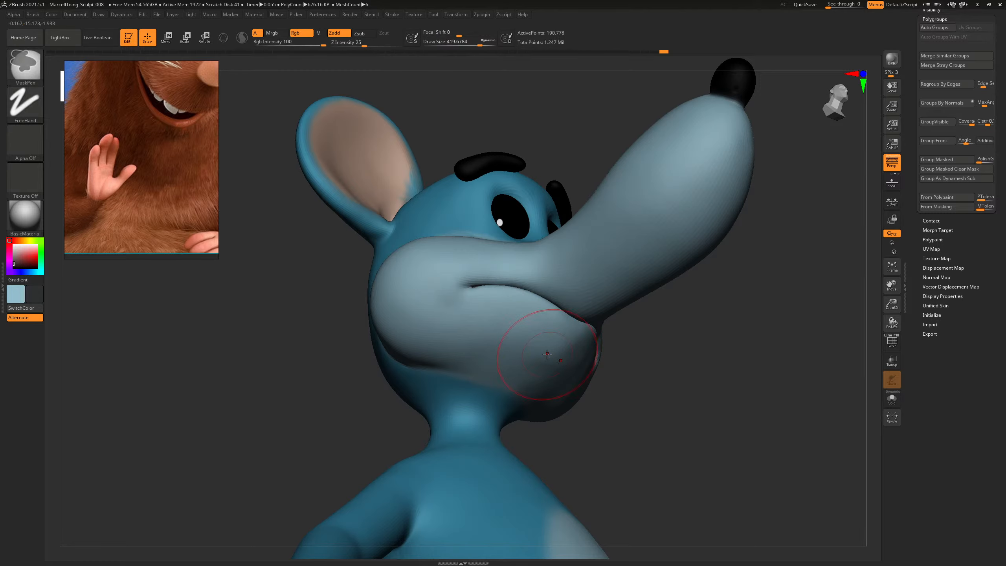
{"action": "key", "text": "s"}
{"action": "mouse_move", "coordinate": [543, 347]}
{"action": "left_mouse_down"}
{"action": "mouse_move", "coordinate": [535, 347]}
{"action": "mouse_move", "coordinate": [579, 326]}
{"action": "left_mouse_up"}
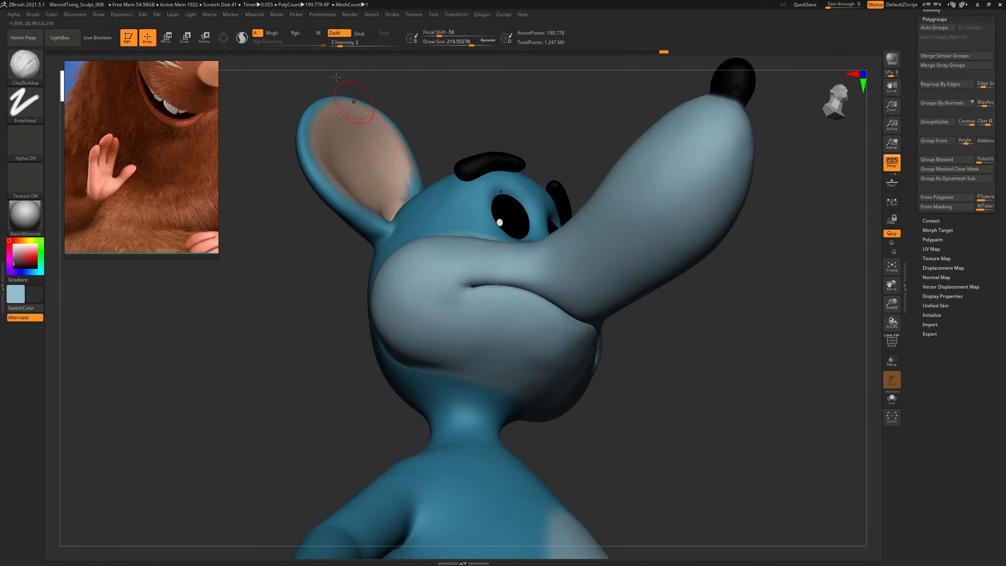
Refine the lower jaw with ClayBuildup at Z Intensity 1 and smooth it at a draw size of about 312.
{"action": "left_click_drag", "start_coordinate": [333, 42], "coordinate": [328, 42]}
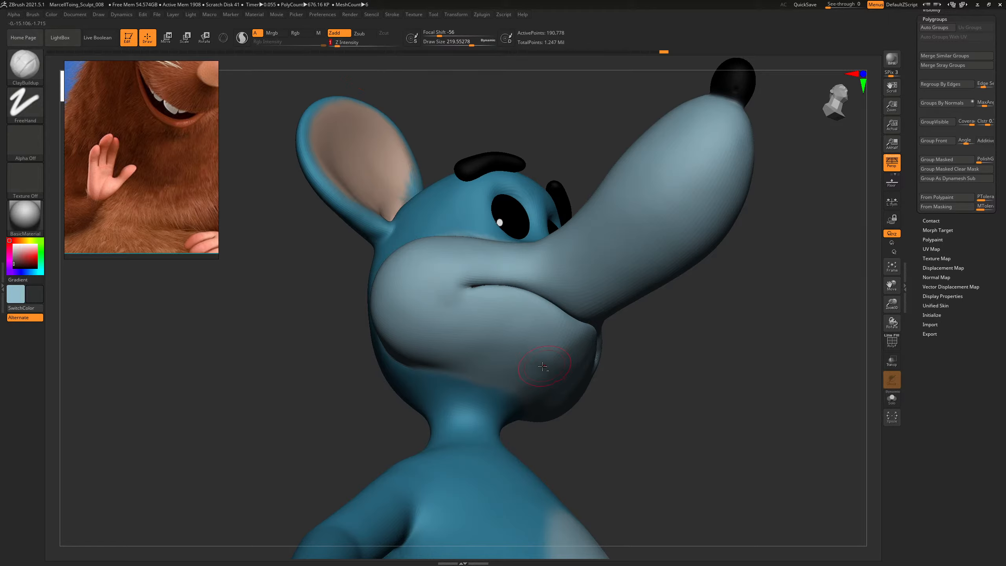
{"action": "key", "text": "shift"}
{"action": "key", "text": "]"}
{"action": "key", "text": "]"}
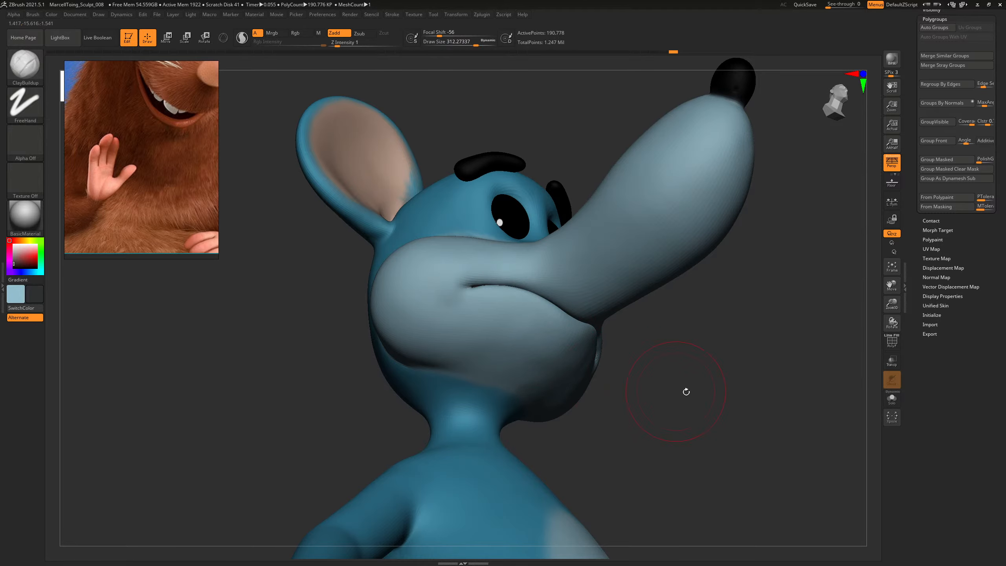
{"action": "mouse_move", "coordinate": [686, 391]}
{"action": "left_mouse_down"}
{"action": "mouse_move", "coordinate": [723, 386]}
{"action": "mouse_move", "coordinate": [579, 377]}
{"action": "left_mouse_up"}
{"action": "key", "text": "shift"}
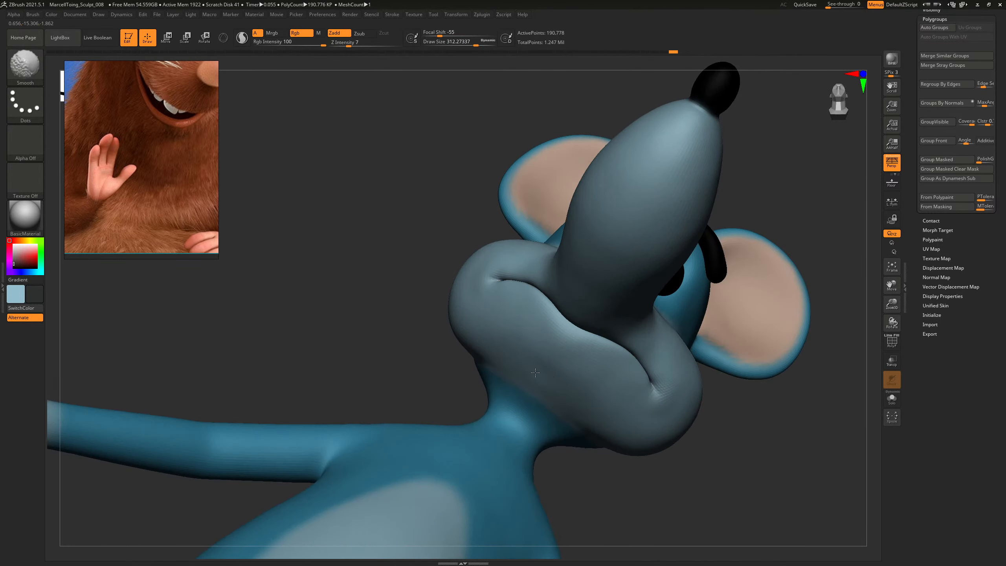
Raise the mesh's subdivision level and paint the lower jaw in the sampled light blue with the Standard brush at Rgb Intensity 100.
{"action": "key", "text": "shift+d"}
{"action": "key", "text": "d"}
{"action": "mouse_move", "coordinate": [771, 441]}
{"action": "left_mouse_down"}
{"action": "mouse_move", "coordinate": [774, 451]}
{"action": "mouse_move", "coordinate": [619, 369]}
{"action": "left_mouse_up"}
{"action": "key", "text": "b"}
{"action": "key", "text": "s"}
{"action": "key", "text": "t"}
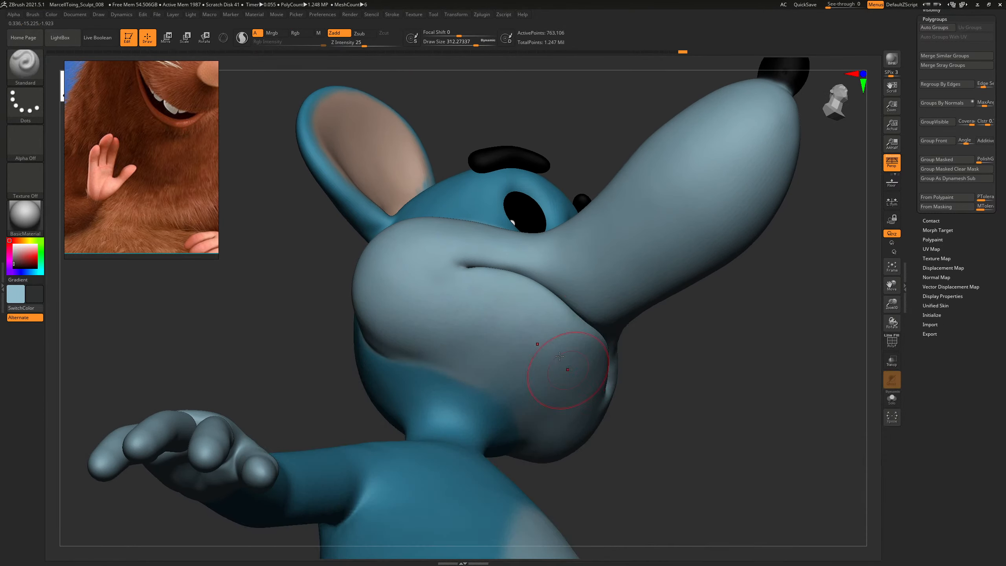
{"action": "left_click", "coordinate": [298, 34]}
{"action": "key", "text": "c"}
{"action": "key", "text": "["}
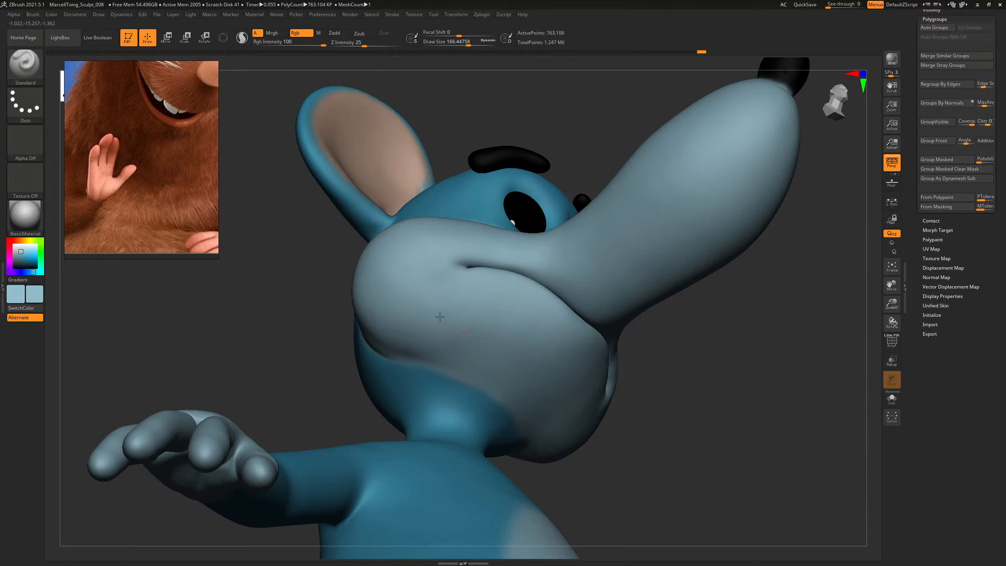
Save the project over the existing file MarcellToing_Sculpt_008.ZPR.
{"action": "left_click_drag", "start_coordinate": [788, 376], "coordinate": [674, 303]}
{"action": "key", "text": "ctrl+s"}
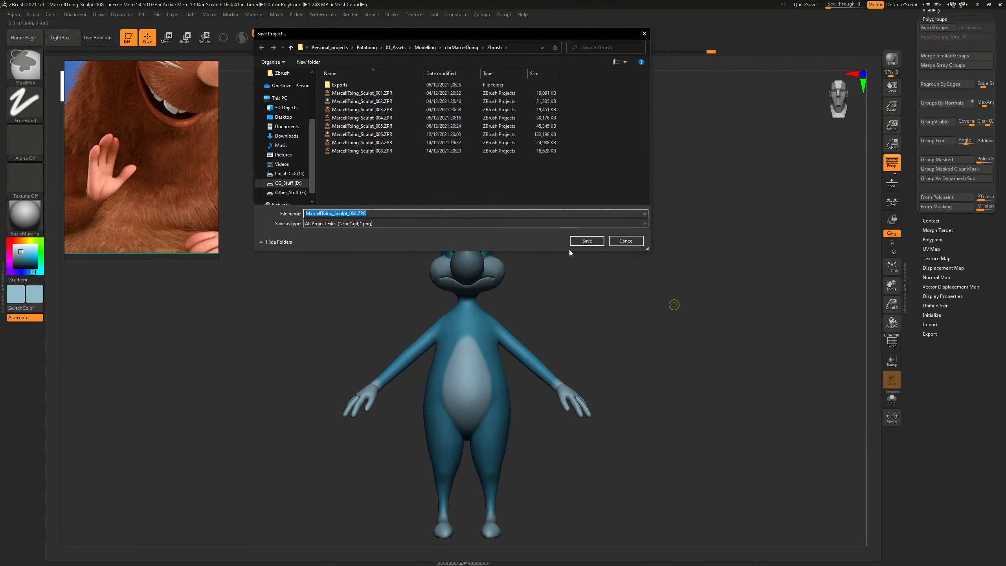
{"action": "left_click", "coordinate": [593, 243]}
{"action": "left_click", "coordinate": [524, 281]}
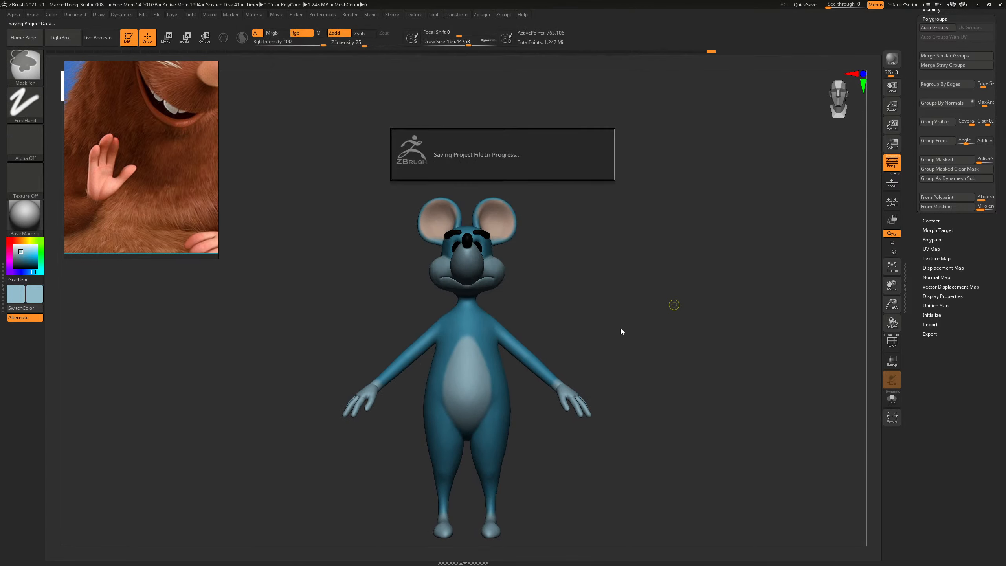
Close the program without saving any further changes to the project.
{"action": "left_click_drag", "start_coordinate": [628, 318], "coordinate": [678, 275]}
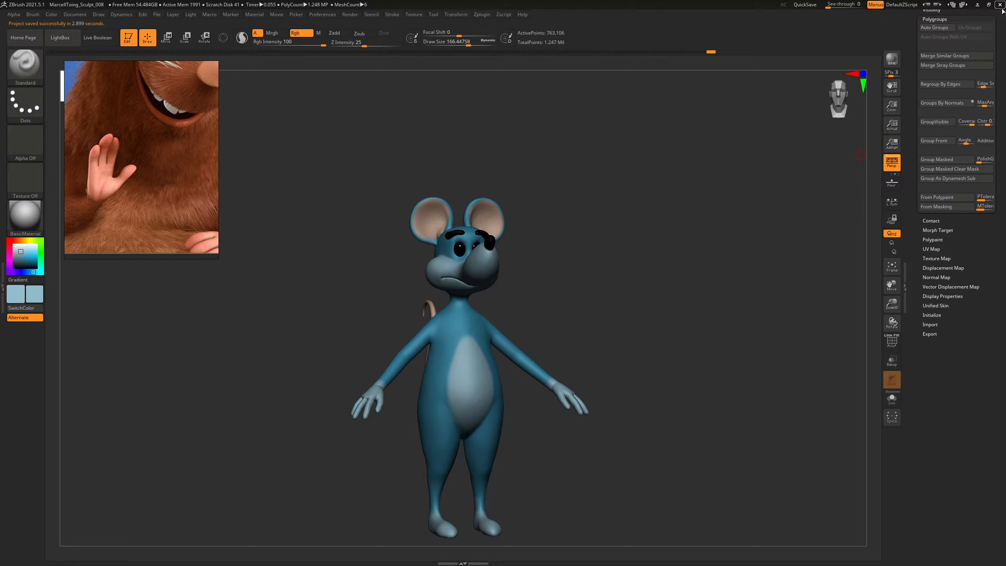
{"action": "left_click_drag", "start_coordinate": [607, 319], "coordinate": [611, 318]}
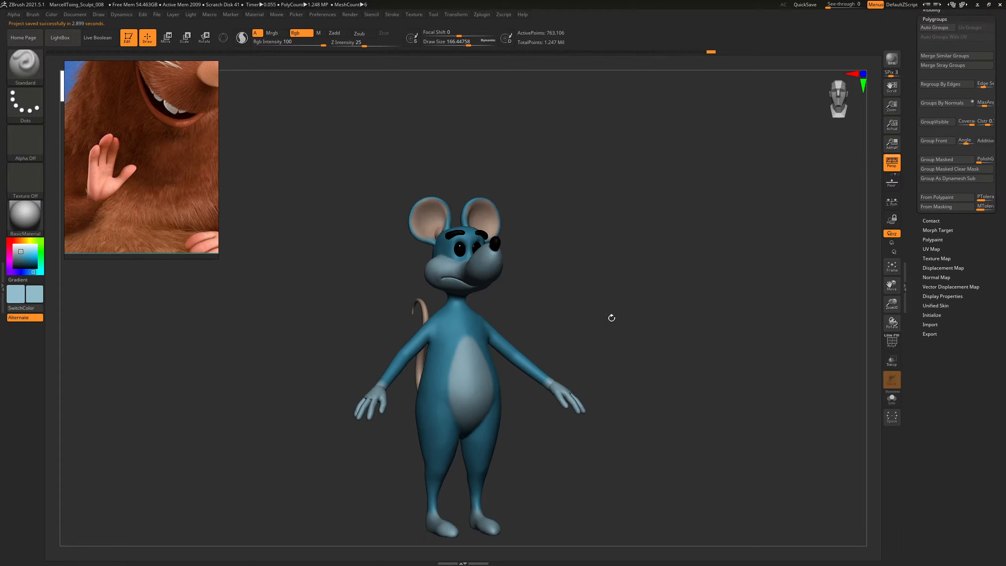
{"action": "left_click", "coordinate": [1000, 4]}
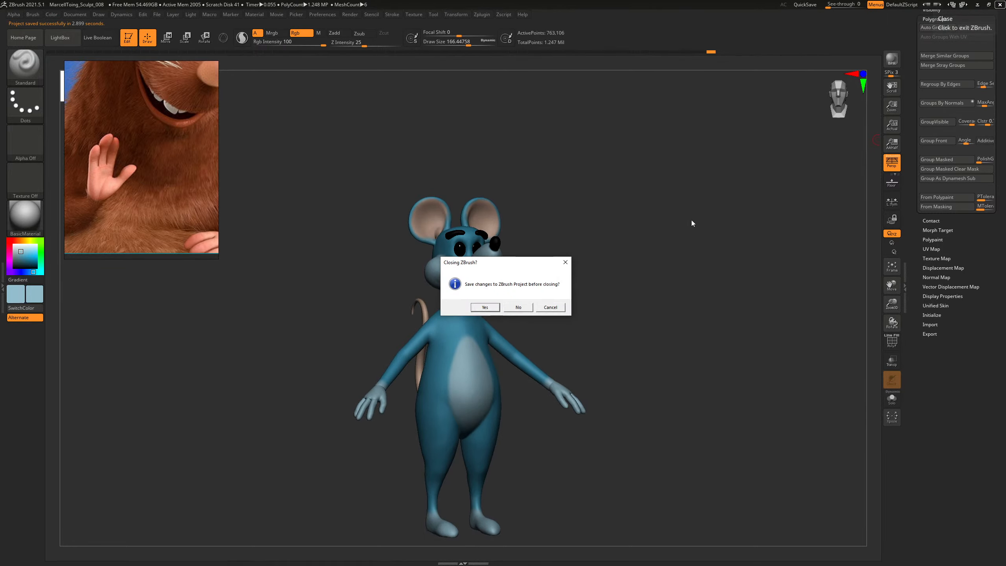
{"action": "left_click", "coordinate": [531, 307]}
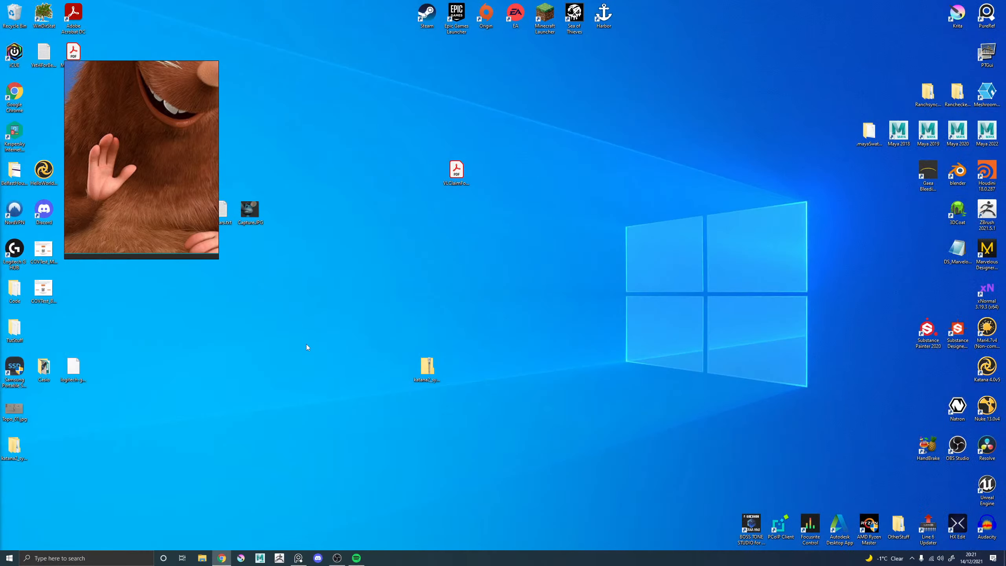
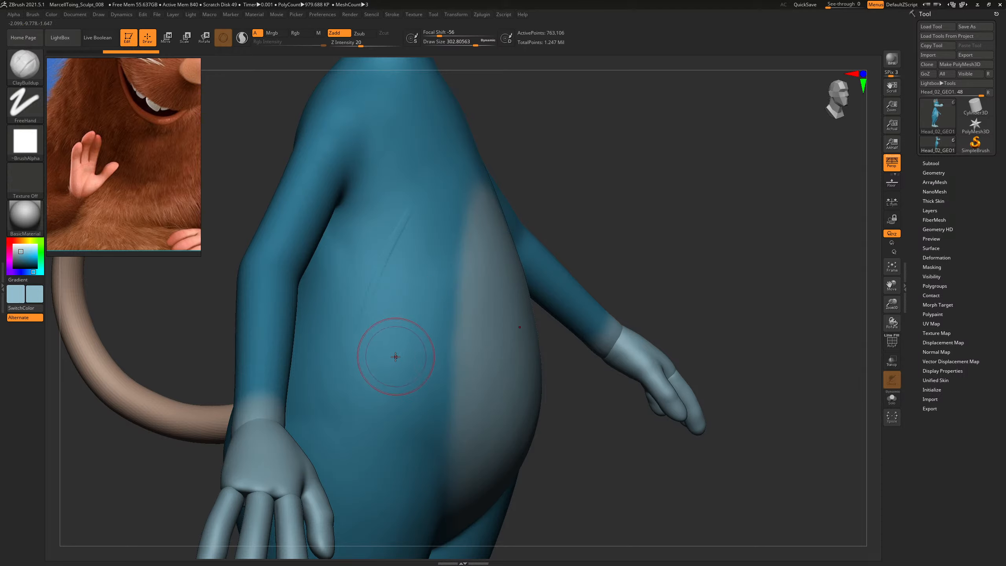
Try a ClayBuildup stroke across the side of the torso at Z Intensity 20 and a draw size of about 303.
{"action": "left_click_drag", "start_coordinate": [393, 355], "coordinate": [437, 234]}
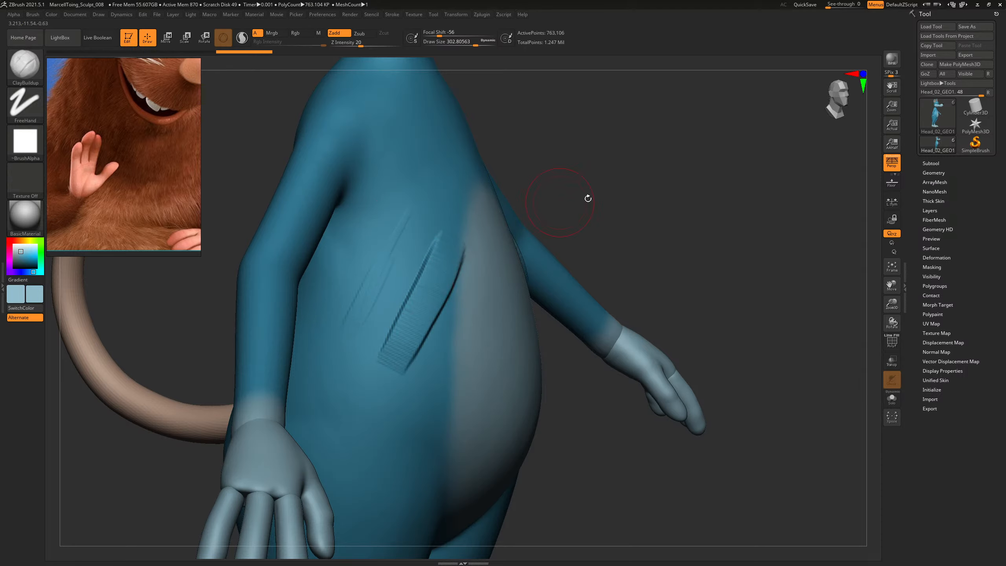
{"action": "left_click_drag", "start_coordinate": [586, 198], "coordinate": [566, 222]}
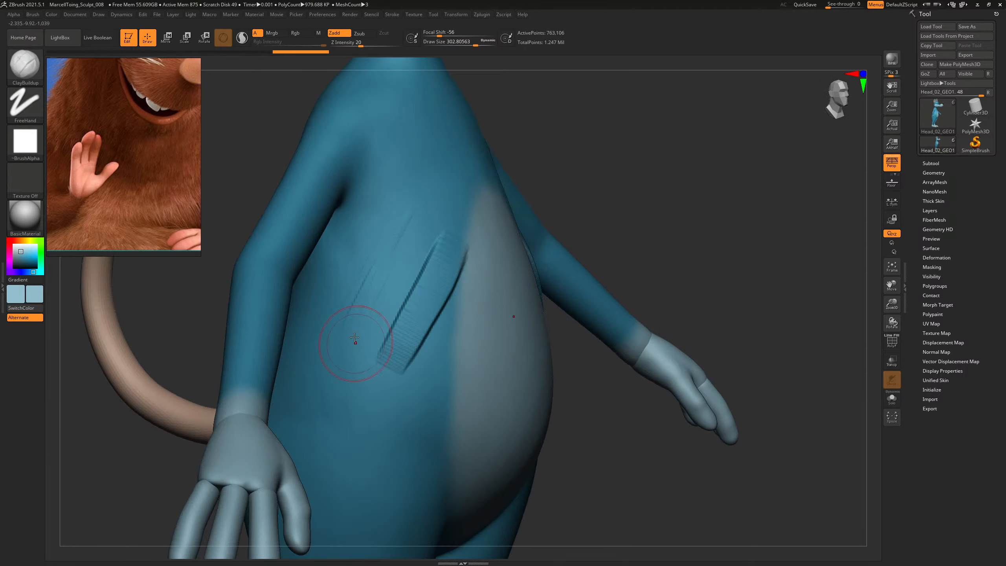
{"action": "key", "text": "ctrl"}
{"action": "key", "text": "ctrl+z"}
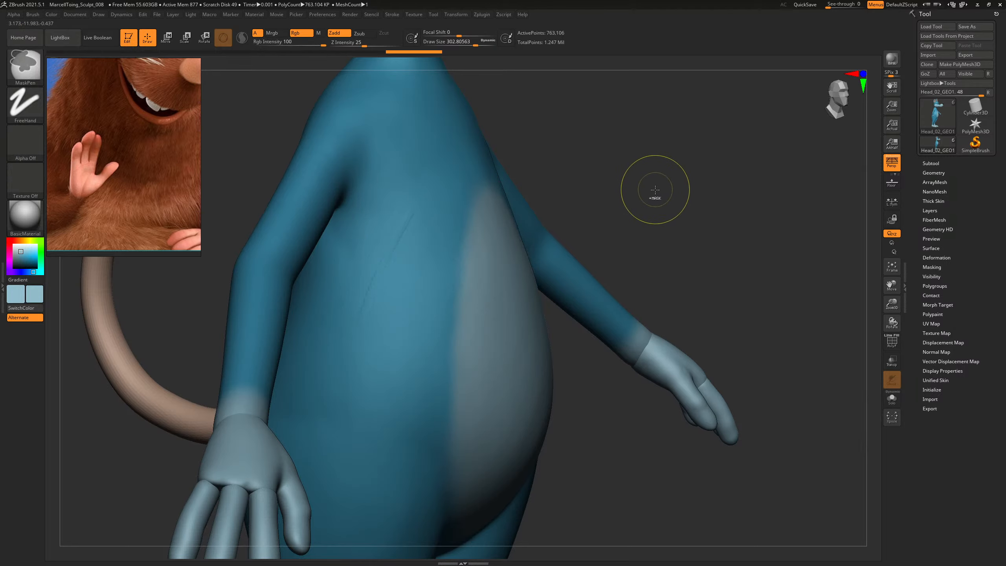
Turn off the ClayBuildup brush's alpha and set its Z Intensity to 5.
{"action": "mouse_move", "coordinate": [82, 127]}
{"action": "left_mouse_down"}
{"action": "mouse_move", "coordinate": [205, 348]}
{"action": "mouse_move", "coordinate": [134, 182]}
{"action": "mouse_move", "coordinate": [96, 153]}
{"action": "left_mouse_up"}
{"action": "left_click", "coordinate": [35, 153]}
{"action": "left_click", "coordinate": [97, 190]}
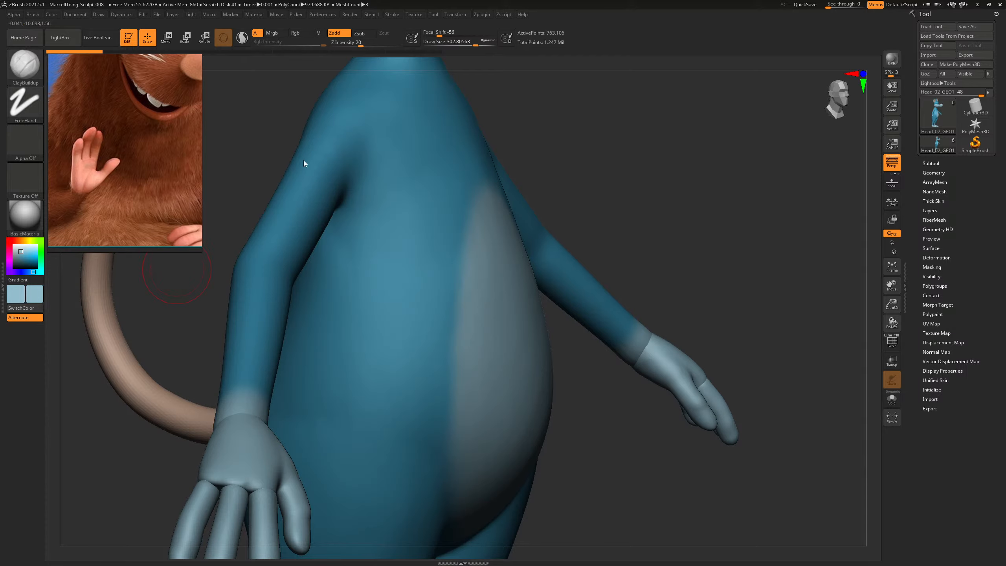
{"action": "left_click_drag", "start_coordinate": [357, 42], "coordinate": [345, 42]}
{"action": "left_click_drag", "start_coordinate": [634, 230], "coordinate": [631, 415], "text": "alt"}
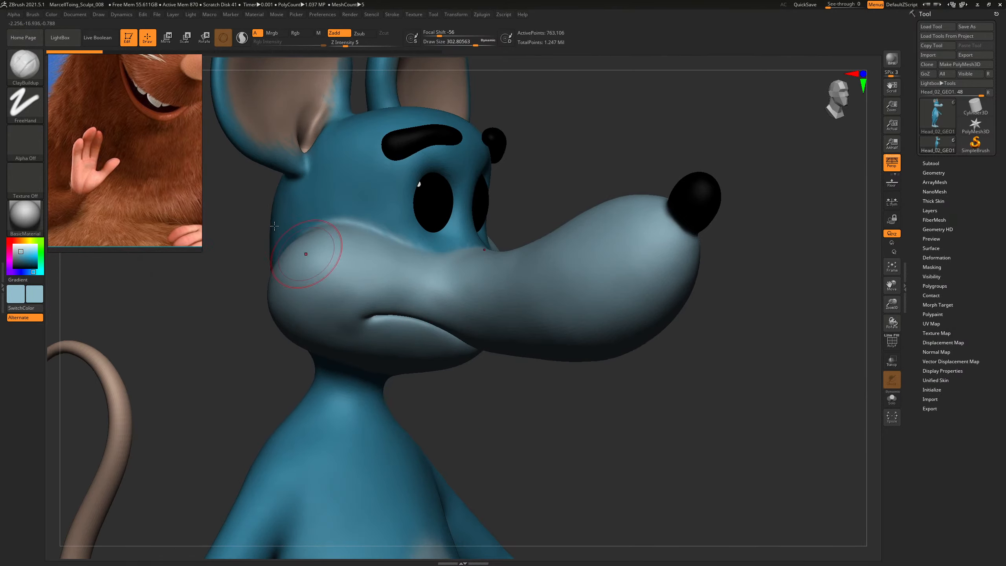
Move the reference picture lower on the screen and make the hand subtool active for the Inflat brush.
{"action": "left_click_drag", "start_coordinate": [178, 148], "coordinate": [199, 235]}
{"action": "mouse_move", "coordinate": [677, 270]}
{"action": "left_mouse_down"}
{"action": "mouse_move", "coordinate": [647, 386]}
{"action": "mouse_move", "coordinate": [687, 393]}
{"action": "mouse_move", "coordinate": [635, 363]}
{"action": "mouse_move", "coordinate": [599, 426]}
{"action": "mouse_move", "coordinate": [597, 305]}
{"action": "mouse_move", "coordinate": [617, 341]}
{"action": "mouse_move", "coordinate": [565, 220]}
{"action": "mouse_move", "coordinate": [753, 214]}
{"action": "mouse_move", "coordinate": [670, 147]}
{"action": "mouse_move", "coordinate": [597, 294]}
{"action": "mouse_move", "coordinate": [654, 273]}
{"action": "mouse_move", "coordinate": [681, 214]}
{"action": "mouse_move", "coordinate": [738, 227]}
{"action": "mouse_move", "coordinate": [695, 236]}
{"action": "mouse_move", "coordinate": [659, 184]}
{"action": "mouse_move", "coordinate": [669, 140]}
{"action": "mouse_move", "coordinate": [663, 170]}
{"action": "left_mouse_up"}
{"action": "left_click", "coordinate": [624, 290], "text": "alt"}
{"action": "key", "text": "b"}
{"action": "key", "text": "i"}
{"action": "key", "text": "n"}
{"action": "key", "text": "]"}
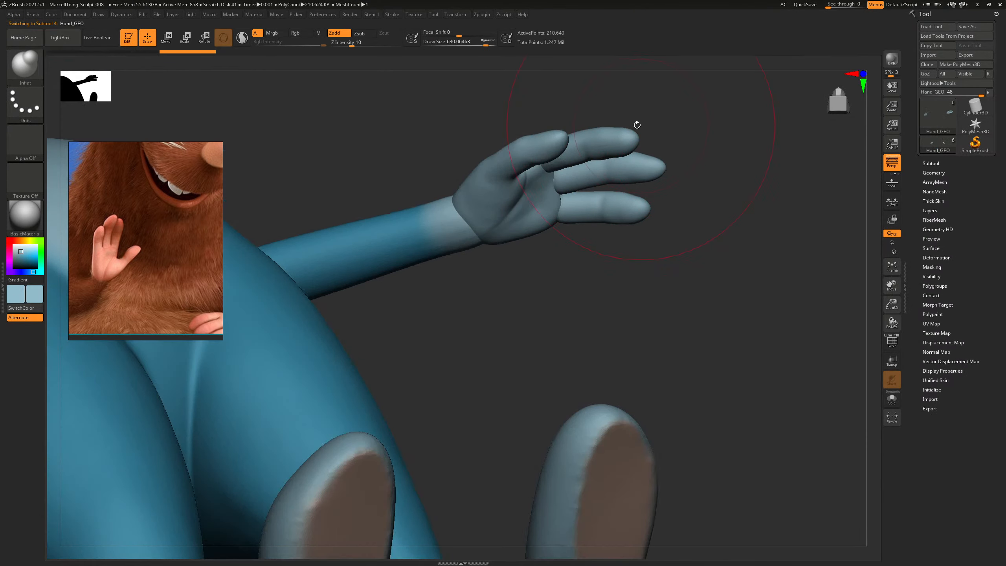
Thicken the thumb and fingers with the Inflat brush at Z Intensity 10, using draw sizes between about 410 and 570.
{"action": "left_click_drag", "start_coordinate": [632, 138], "coordinate": [629, 146]}
{"action": "left_click_drag", "start_coordinate": [643, 204], "coordinate": [640, 211], "text": "alt"}
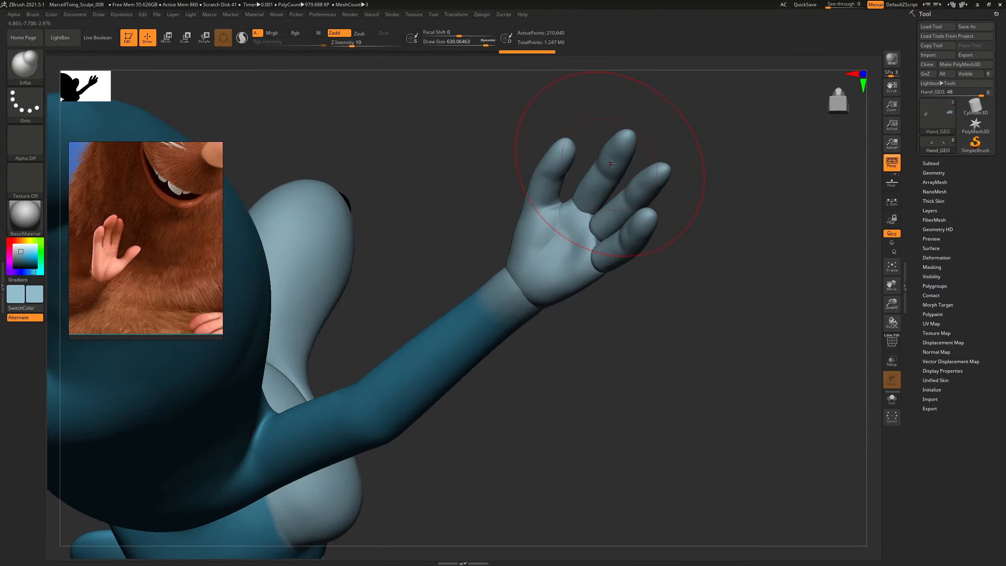
{"action": "key", "text": "ctrl+z"}
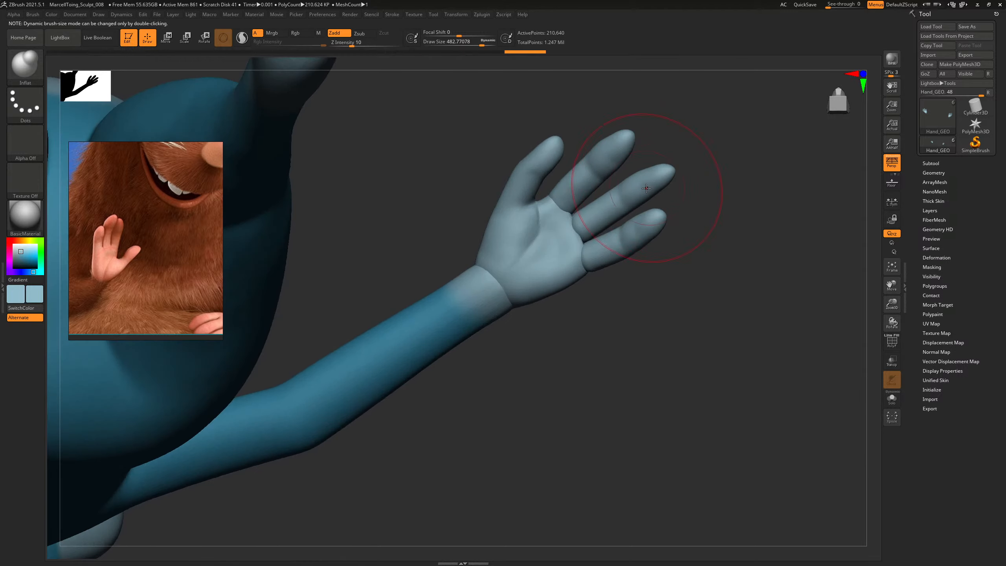
{"action": "mouse_move", "coordinate": [605, 198]}
{"action": "left_mouse_down"}
{"action": "mouse_move", "coordinate": [639, 181]}
{"action": "mouse_move", "coordinate": [634, 230]}
{"action": "left_mouse_up"}
{"action": "mouse_move", "coordinate": [614, 155]}
{"action": "left_mouse_down"}
{"action": "mouse_move", "coordinate": [598, 173]}
{"action": "mouse_move", "coordinate": [534, 178]}
{"action": "left_mouse_up"}
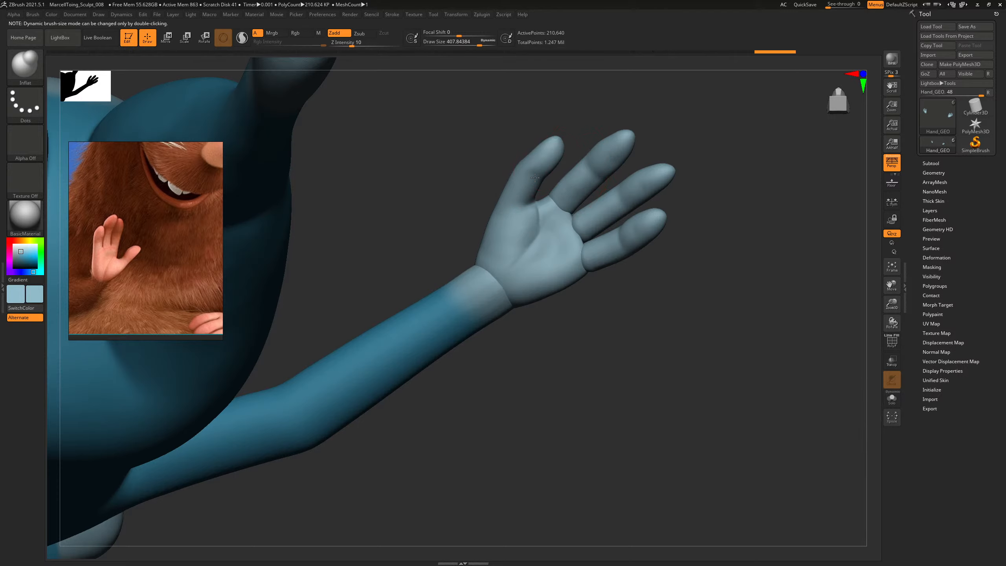
{"action": "left_click_drag", "start_coordinate": [764, 163], "coordinate": [663, 269]}
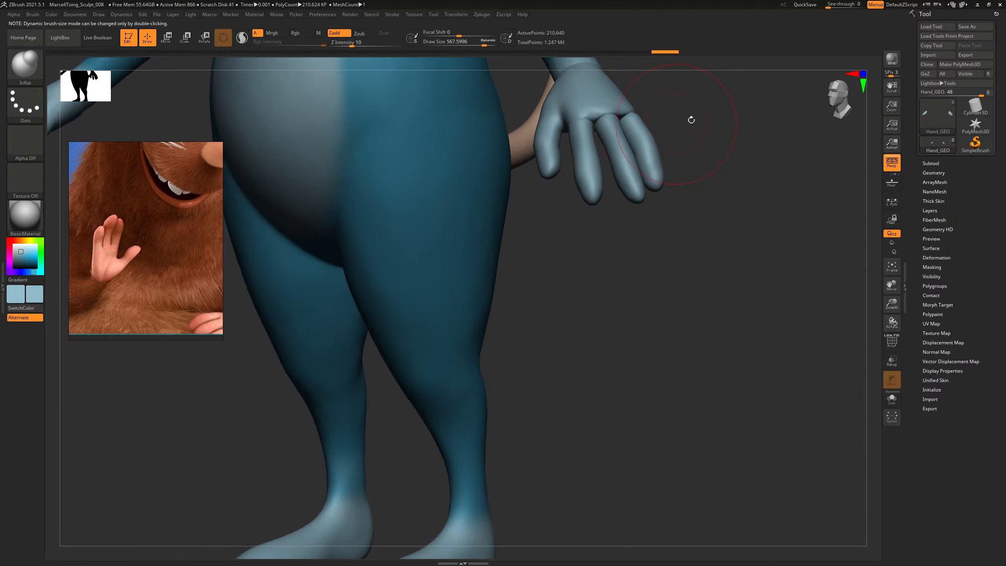
{"action": "left_click_drag", "start_coordinate": [690, 116], "coordinate": [660, 124]}
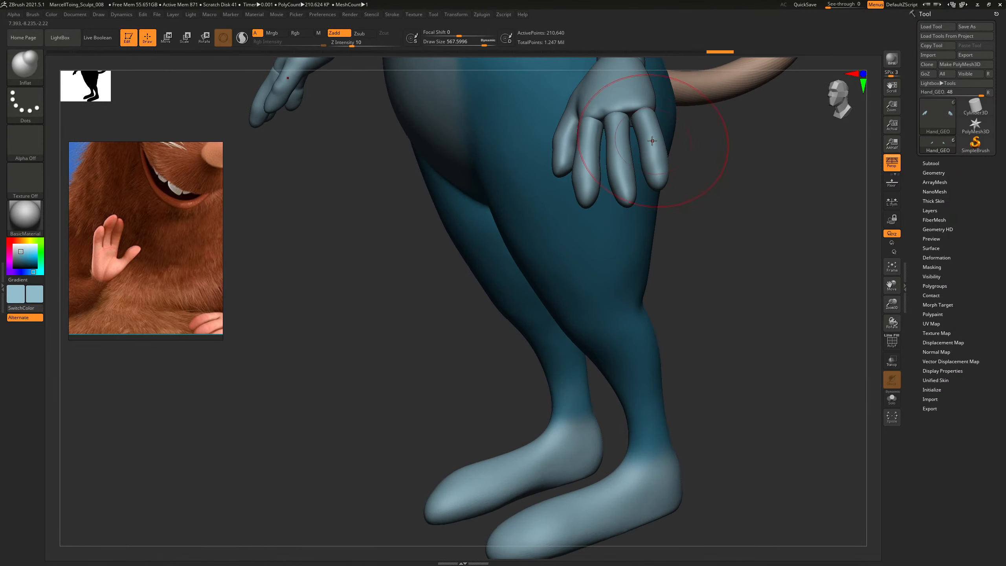
Compare the hand before and after the recent inflation strokes by stepping back and forward through the undo history.
{"action": "key", "text": "ctrl"}
{"action": "key", "text": "ctrl+z"}
{"action": "key", "text": "ctrl+z"}
{"action": "key", "text": "ctrl+shift+z"}
{"action": "key", "text": "ctrl+shift+z"}
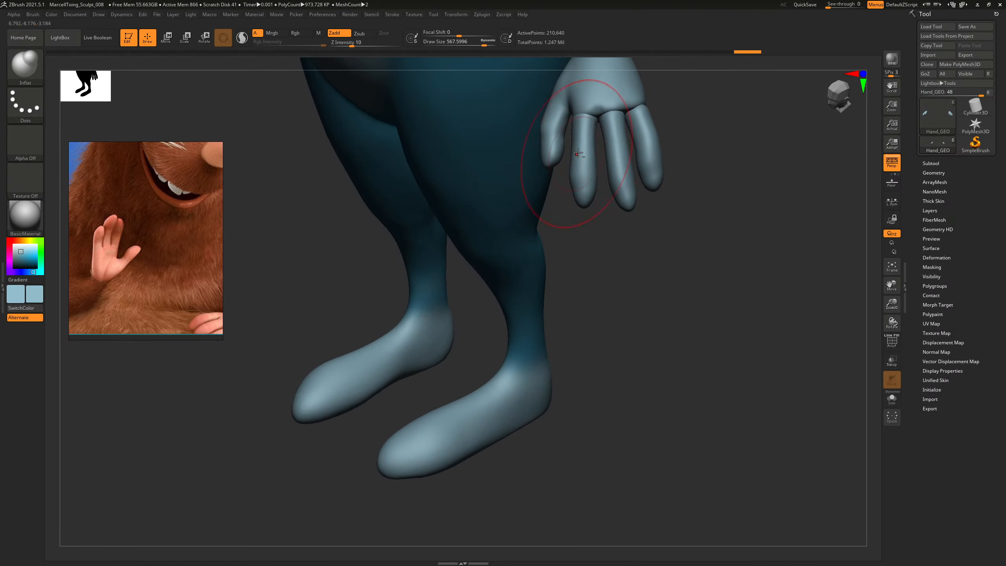
{"action": "left_click_drag", "start_coordinate": [714, 156], "coordinate": [441, 275]}
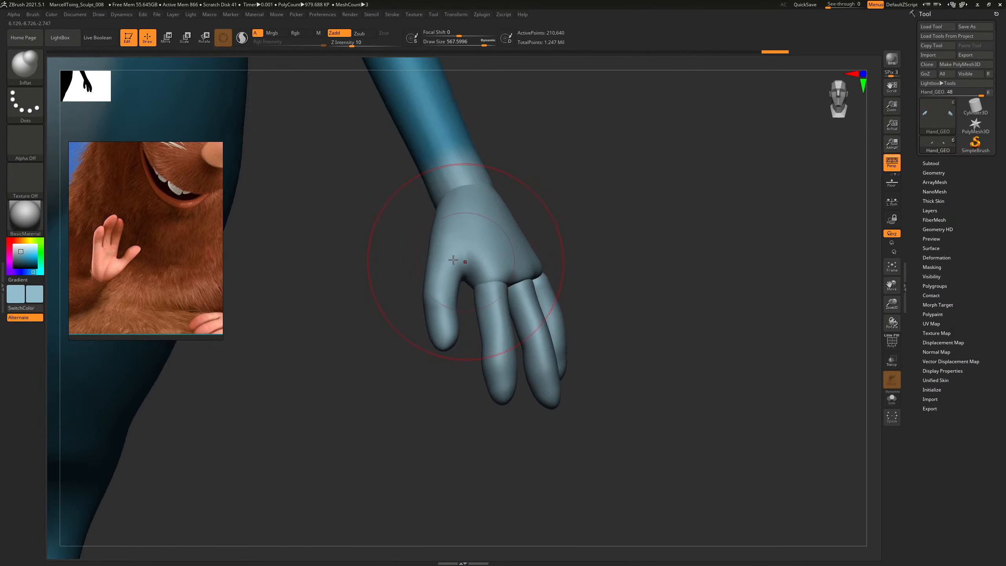
{"action": "key", "text": "ctrl+shift+z"}
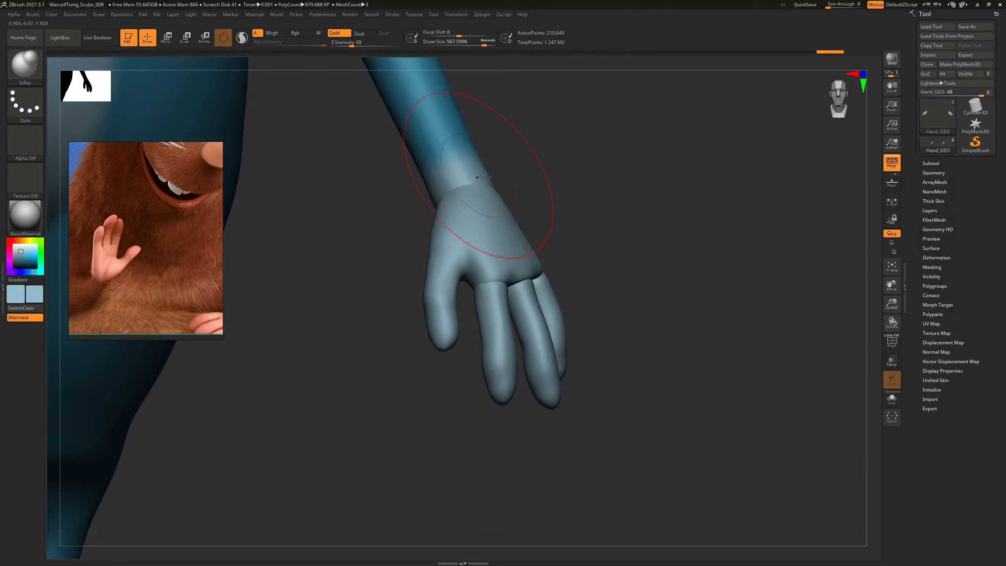
{"action": "key", "text": "ctrl+z"}
{"action": "key", "text": "ctrl+z"}
{"action": "key", "text": "ctrl+z"}
{"action": "key", "text": "ctrl+z"}
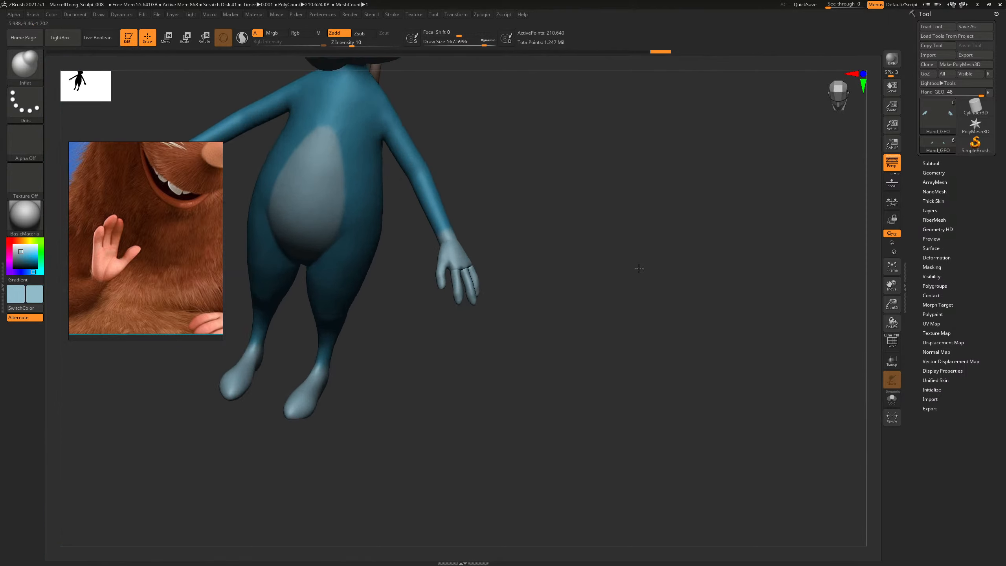
{"action": "key", "text": "ctrl+shift+z"}
{"action": "key", "text": "ctrl+shift+z"}
{"action": "key", "text": "ctrl+shift+z"}
{"action": "key", "text": "ctrl+shift+z"}
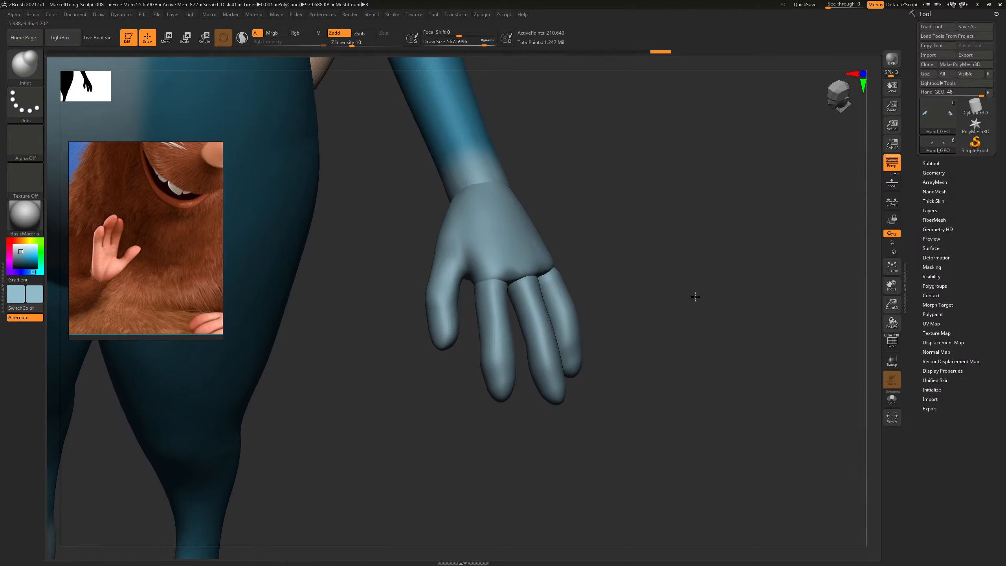
Build up the knuckles at the finger bases with ClayBuildup at Z Intensity 5, using draw sizes of about 90 and 114.
{"action": "right_click_drag", "start_coordinate": [695, 297], "coordinate": [717, 326], "text": "ctrl"}
{"action": "key", "text": "b"}
{"action": "key", "text": "c"}
{"action": "key", "text": "b"}
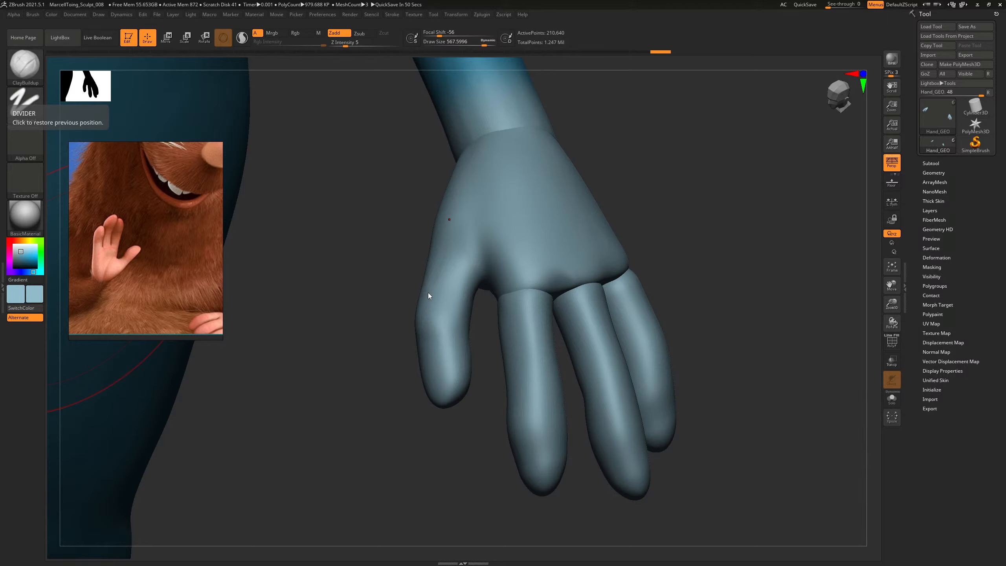
{"action": "left_click_drag", "start_coordinate": [657, 197], "coordinate": [703, 301]}
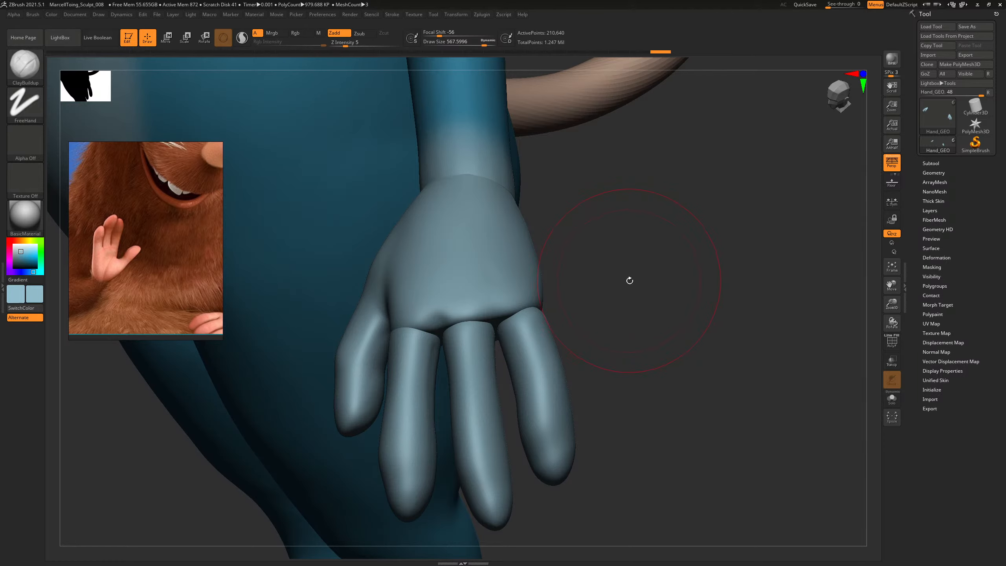
{"action": "mouse_move", "coordinate": [630, 281]}
{"action": "left_mouse_down"}
{"action": "mouse_move", "coordinate": [663, 271]}
{"action": "mouse_move", "coordinate": [665, 287]}
{"action": "left_mouse_up"}
{"action": "key", "text": "s"}
{"action": "mouse_move", "coordinate": [471, 301]}
{"action": "left_mouse_down"}
{"action": "mouse_move", "coordinate": [451, 298]}
{"action": "mouse_move", "coordinate": [458, 305]}
{"action": "left_mouse_up"}
{"action": "key", "text": "s"}
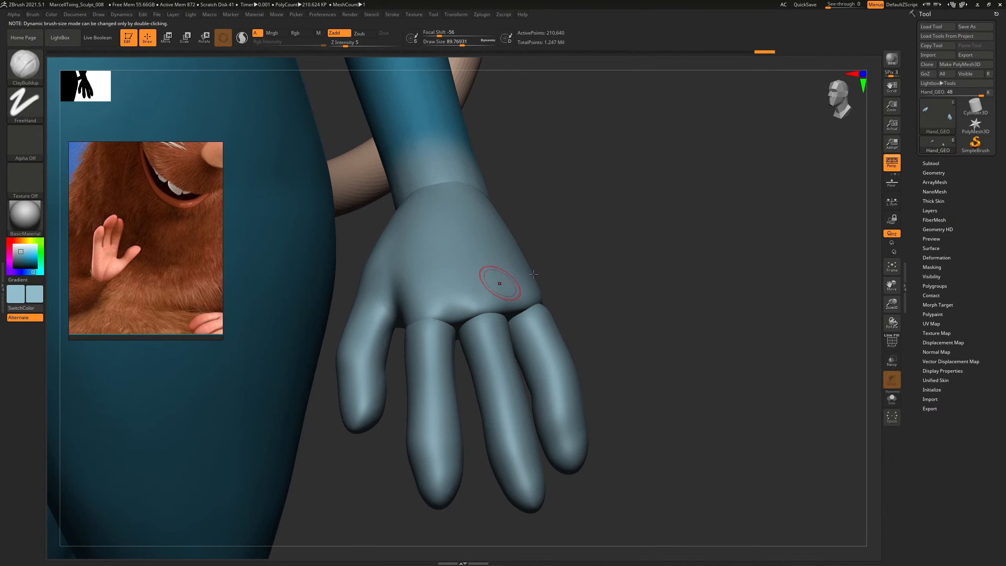
{"action": "left_click_drag", "start_coordinate": [630, 265], "coordinate": [582, 275]}
{"action": "key", "text": "s"}
{"action": "left_click_drag", "start_coordinate": [483, 302], "coordinate": [495, 306]}
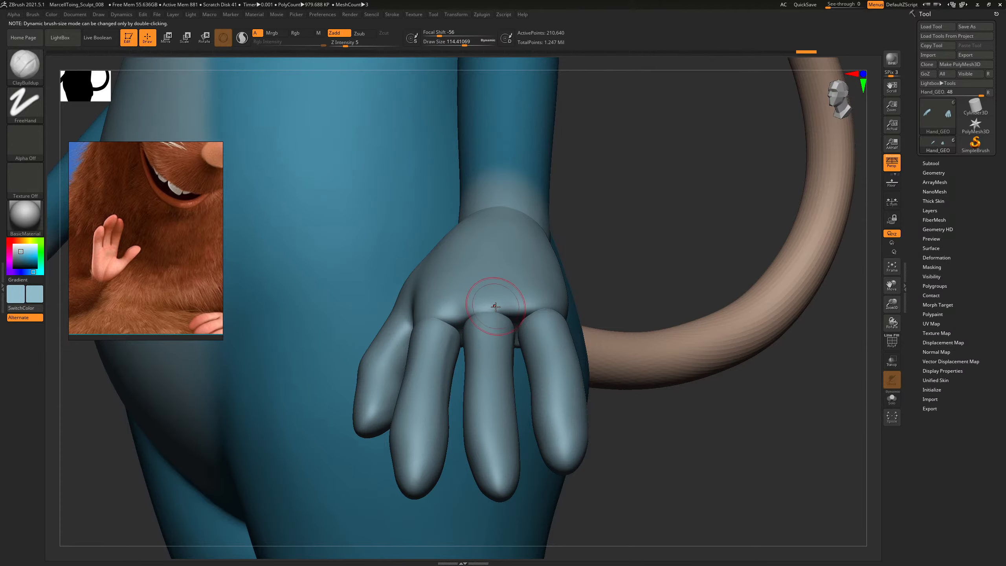
{"action": "mouse_move", "coordinate": [620, 249]}
{"action": "left_mouse_down"}
{"action": "mouse_move", "coordinate": [671, 290]}
{"action": "mouse_move", "coordinate": [602, 270]}
{"action": "left_mouse_up"}
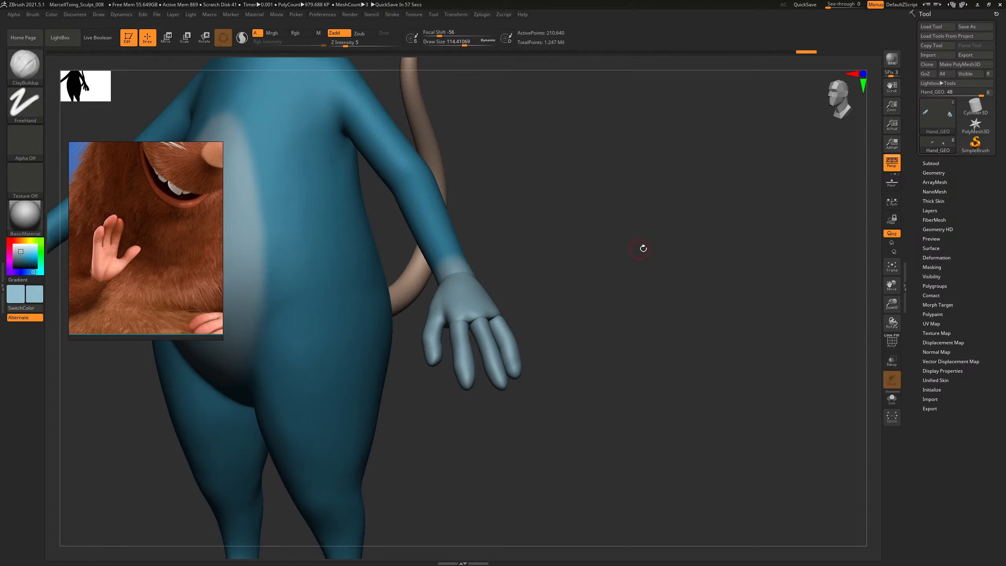
Inflate the knuckle area on the back of the hand with the Inflat brush at Z Intensity 10 and a draw size of about 259.
{"action": "mouse_move", "coordinate": [643, 248]}
{"action": "left_mouse_down", "text": "alt"}
{"action": "mouse_move", "coordinate": [658, 242]}
{"action": "mouse_move", "coordinate": [702, 292]}
{"action": "mouse_move", "coordinate": [731, 255]}
{"action": "mouse_move", "coordinate": [744, 296]}
{"action": "mouse_move", "coordinate": [752, 276]}
{"action": "mouse_move", "coordinate": [498, 340]}
{"action": "left_mouse_up", "text": "alt"}
{"action": "key", "text": "b"}
{"action": "key", "text": "i"}
{"action": "key", "text": "n"}
{"action": "key", "text": "s"}
{"action": "left_click_drag", "start_coordinate": [617, 285], "coordinate": [795, 218]}
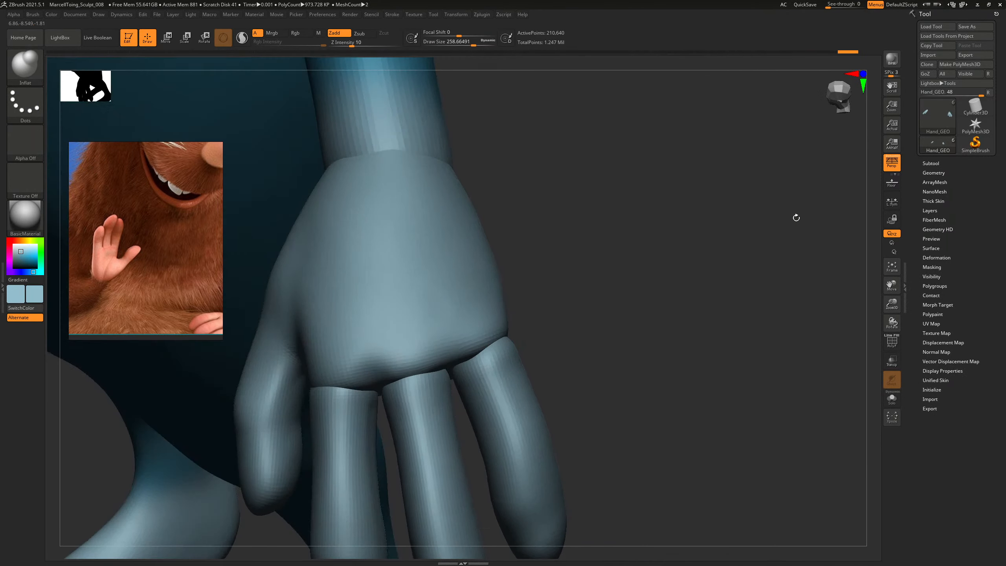
{"action": "key", "text": "ctrl"}
{"action": "left_click_drag", "start_coordinate": [593, 296], "coordinate": [566, 310]}
{"action": "key", "text": "s"}
{"action": "mouse_move", "coordinate": [501, 327]}
{"action": "left_mouse_down"}
{"action": "mouse_move", "coordinate": [489, 337]}
{"action": "mouse_move", "coordinate": [516, 330]}
{"action": "left_mouse_up"}
{"action": "mouse_move", "coordinate": [593, 298]}
{"action": "left_mouse_down"}
{"action": "mouse_move", "coordinate": [597, 313]}
{"action": "mouse_move", "coordinate": [584, 305]}
{"action": "mouse_move", "coordinate": [496, 333]}
{"action": "left_mouse_up"}
Flatten the knuckle above the outer finger with TrimDynamic at Z Intensity 43 and a draw size of about 110.
{"action": "key", "text": "b"}
{"action": "key", "text": "t"}
{"action": "key", "text": "d"}
{"action": "left_click_drag", "start_coordinate": [566, 296], "coordinate": [557, 260]}
{"action": "key", "text": "bracketright"}
{"action": "left_click_drag", "start_coordinate": [503, 346], "coordinate": [492, 352]}
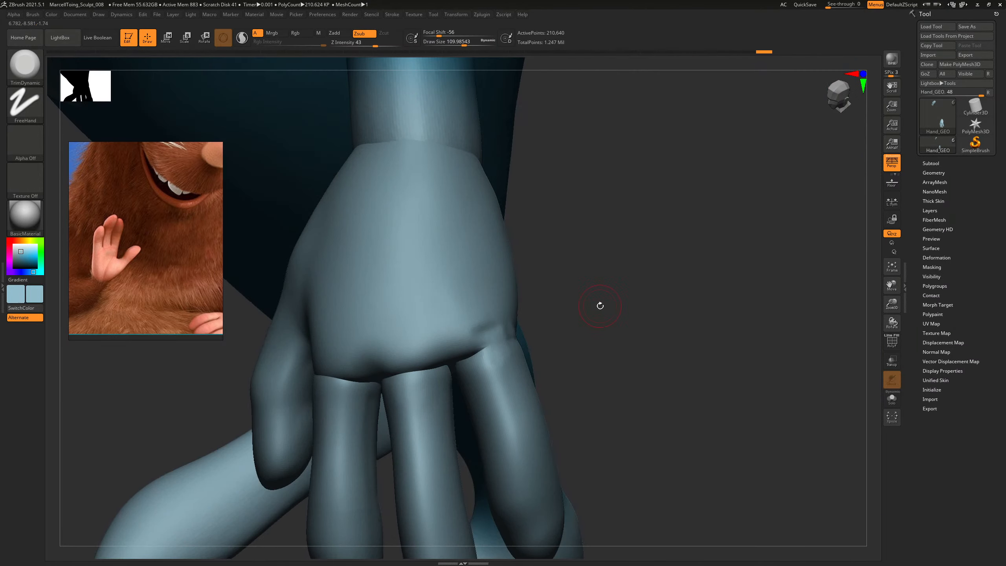
Try to flatten the joint above the outer finger with TrimDynamic at draw sizes of about 41 and 76.
{"action": "key", "text": "s"}
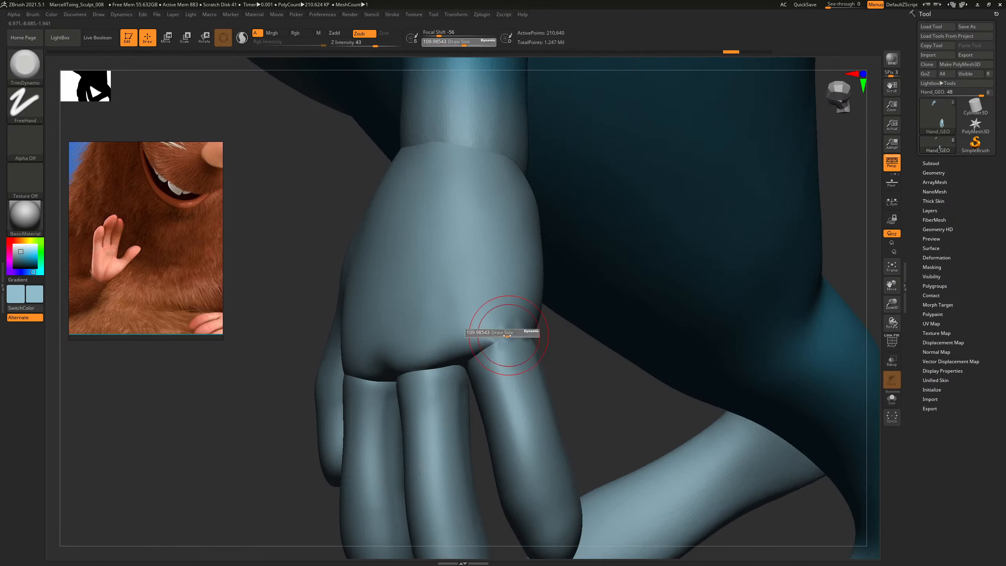
{"action": "left_click_drag", "start_coordinate": [507, 335], "coordinate": [498, 341]}
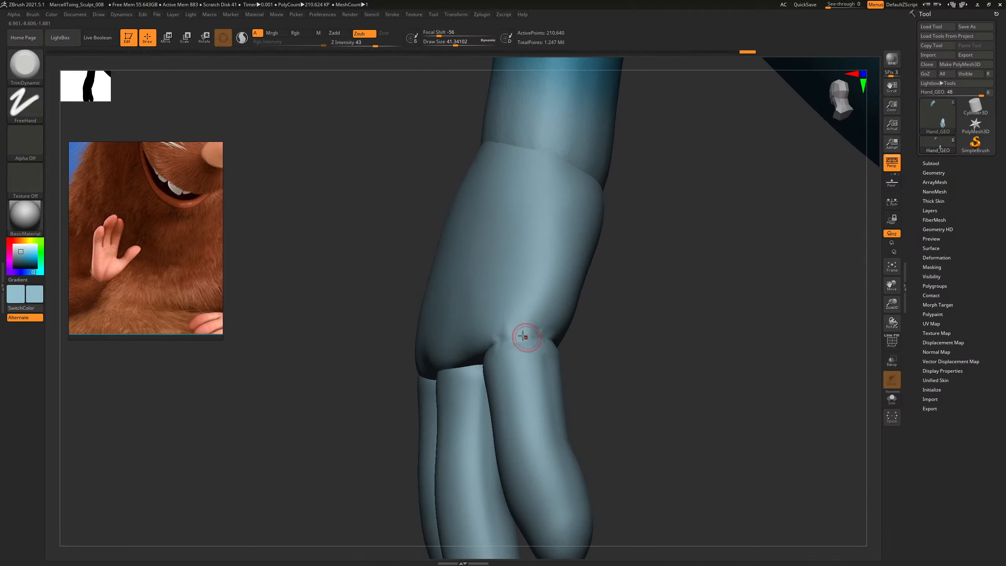
{"action": "key", "text": "shift"}
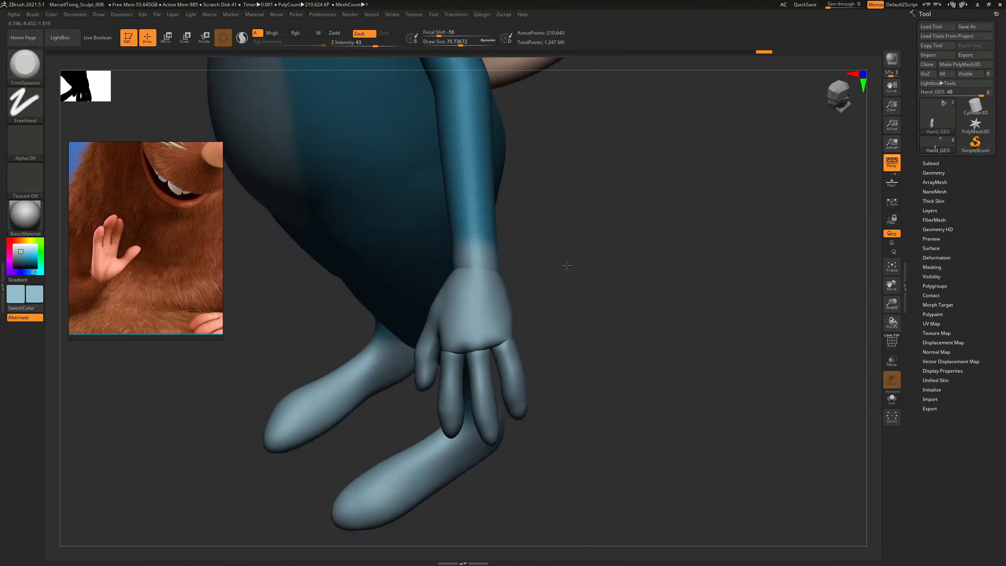
{"action": "left_click_drag", "start_coordinate": [565, 265], "coordinate": [583, 294]}
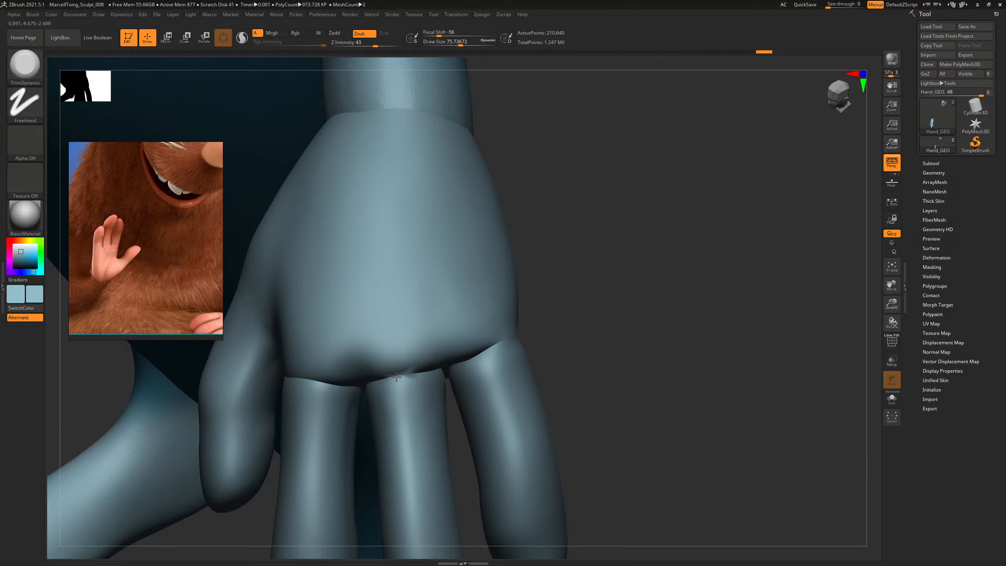
Try to flatten the middle finger's knuckle with TrimDynamic at Z Intensity 43 and draw sizes of about 53 and 106.
{"action": "key", "text": "s"}
{"action": "left_click_drag", "start_coordinate": [396, 376], "coordinate": [390, 373]}
{"action": "left_click", "coordinate": [400, 377]}
{"action": "mouse_move", "coordinate": [530, 316]}
{"action": "left_mouse_down"}
{"action": "mouse_move", "coordinate": [610, 279]}
{"action": "mouse_move", "coordinate": [606, 293]}
{"action": "left_mouse_up"}
{"action": "key", "text": "s"}
{"action": "left_click", "coordinate": [427, 318]}
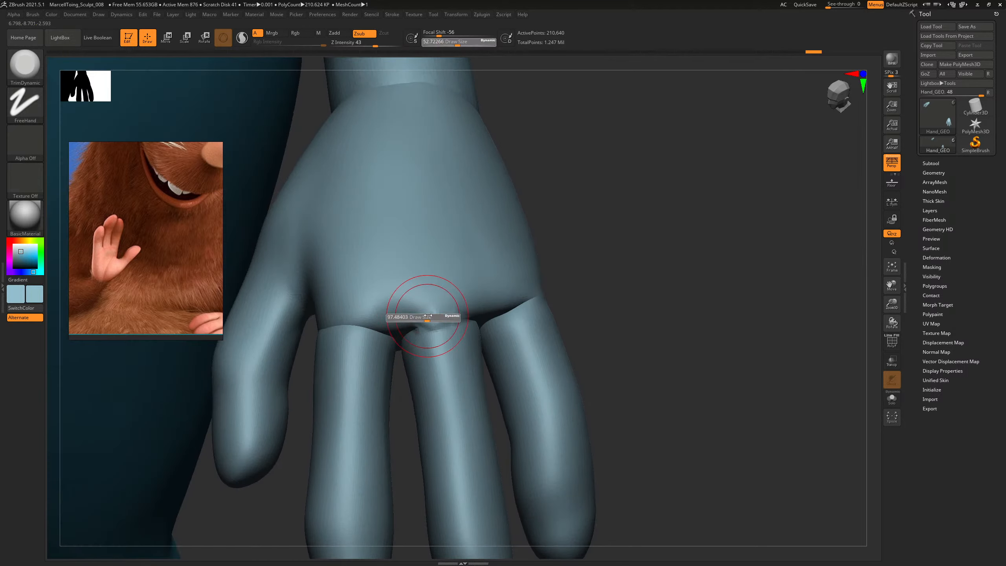
{"action": "mouse_move", "coordinate": [430, 314]}
{"action": "left_mouse_down"}
{"action": "mouse_move", "coordinate": [431, 305]}
{"action": "mouse_move", "coordinate": [452, 316]}
{"action": "left_mouse_up"}
{"action": "key", "text": "ctrl+z"}
{"action": "key", "text": "ctrl+z"}
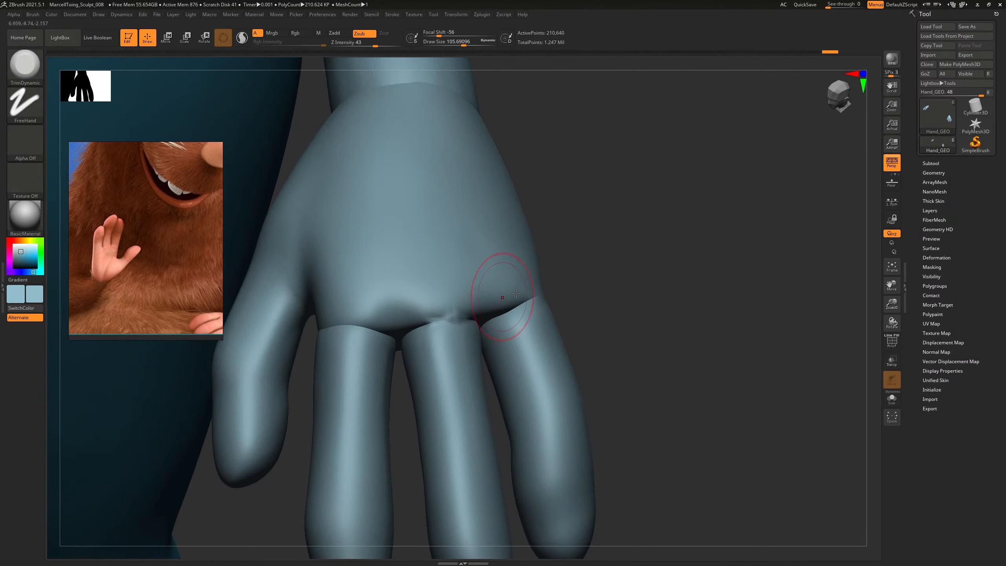
Try to blend the middle finger's base into the knuckle with TrimDynamic at a draw size of about 55.
{"action": "left_click_drag", "start_coordinate": [562, 293], "coordinate": [598, 287]}
{"action": "key", "text": "s"}
{"action": "left_click", "coordinate": [420, 326]}
{"action": "key", "text": "s"}
{"action": "mouse_move", "coordinate": [419, 326]}
{"action": "left_mouse_down"}
{"action": "mouse_move", "coordinate": [405, 332]}
{"action": "mouse_move", "coordinate": [432, 329]}
{"action": "mouse_move", "coordinate": [419, 324]}
{"action": "left_mouse_up"}
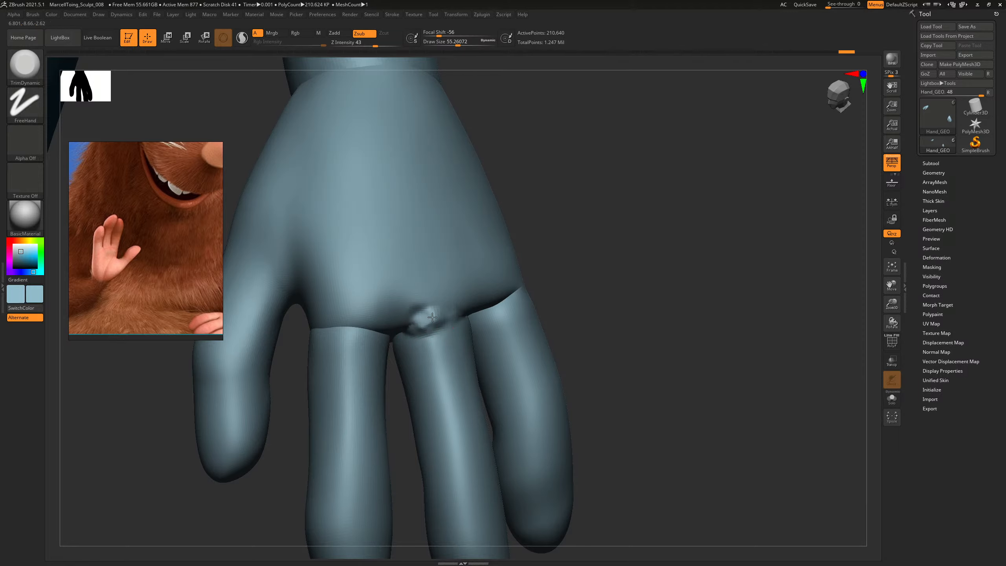
{"action": "right_click_drag", "start_coordinate": [681, 264], "coordinate": [509, 245]}
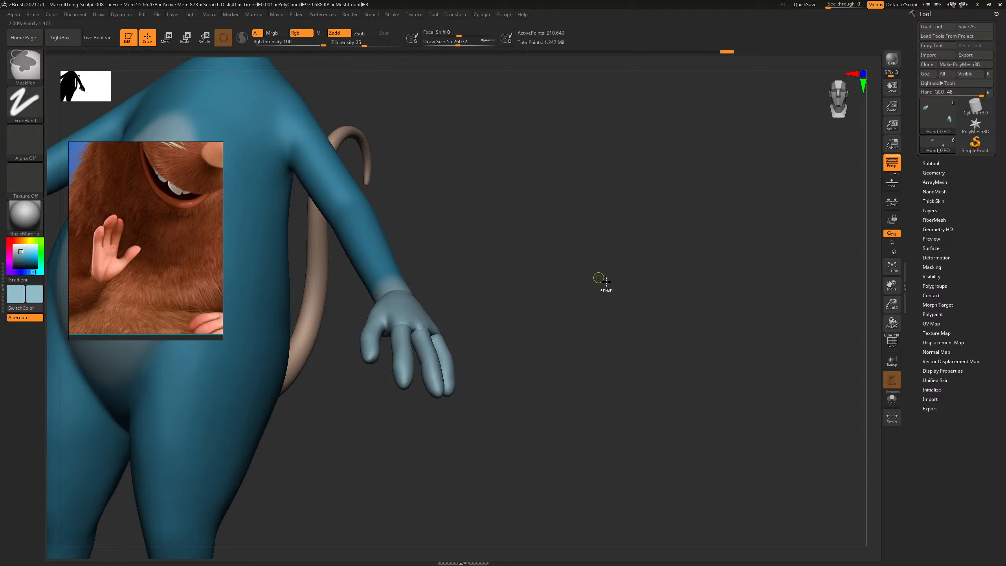
Undo the TrimDynamic strokes on the knuckles and check the hand's polygroups.
{"action": "key", "text": "ctrl+z"}
{"action": "key", "text": "ctrl+z"}
{"action": "key", "text": "ctrl+z"}
{"action": "key", "text": "shift+f"}
{"action": "mouse_move", "coordinate": [635, 287]}
{"action": "right_mouse_down"}
{"action": "mouse_move", "coordinate": [624, 326]}
{"action": "mouse_move", "coordinate": [603, 318]}
{"action": "right_mouse_up"}
{"action": "key", "text": "shift+f"}
{"action": "key", "text": "ctrl+z"}
{"action": "key", "text": "ctrl+z"}
{"action": "key", "text": "ctrl+z"}
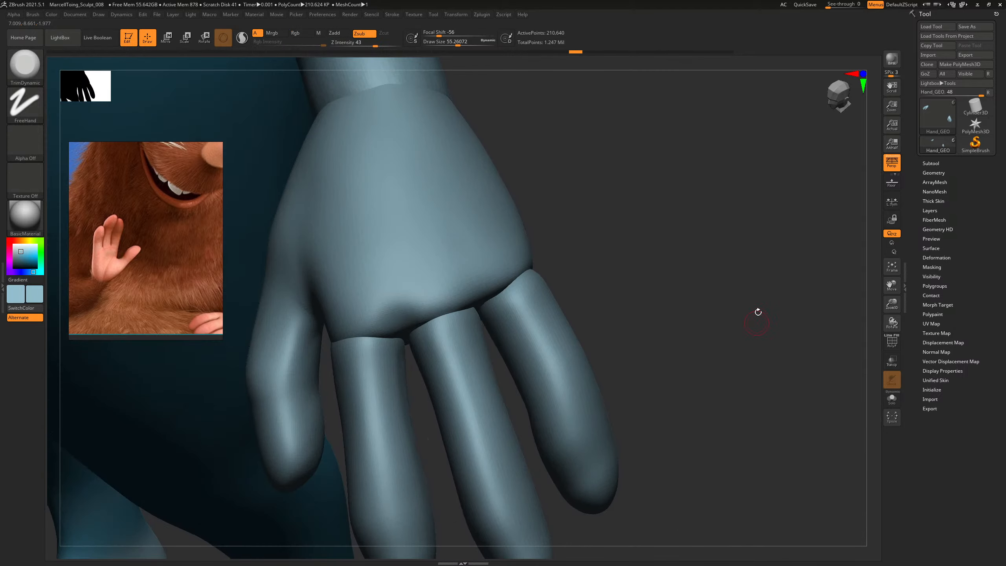
Try to fuse the palm and fingers with DynaMesh at resolution 400 with Groups off.
{"action": "key", "text": "shift+f"}
{"action": "key", "text": "shift+f"}
{"action": "left_click", "coordinate": [934, 173]}
{"action": "left_click", "coordinate": [936, 209]}
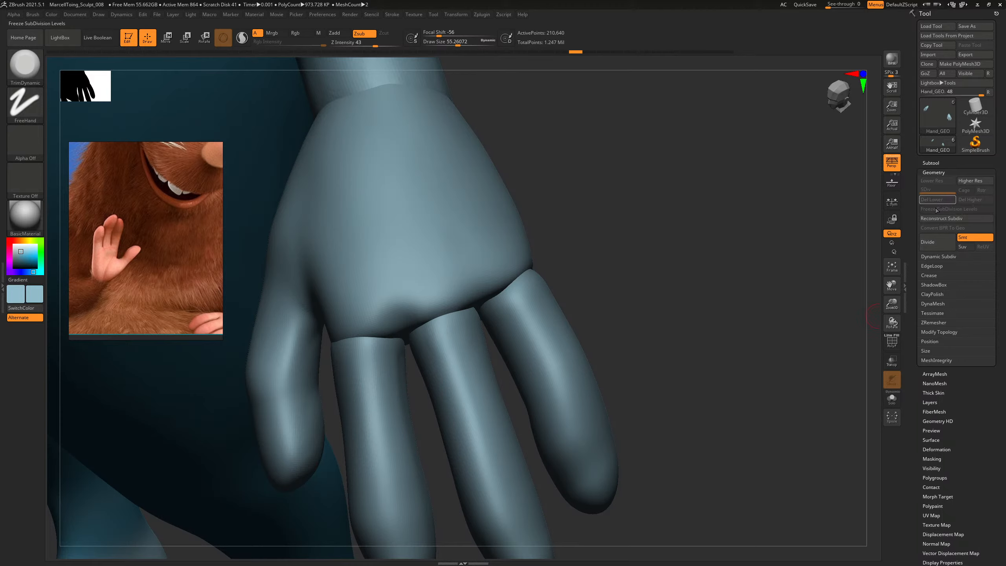
{"action": "left_click", "coordinate": [933, 304]}
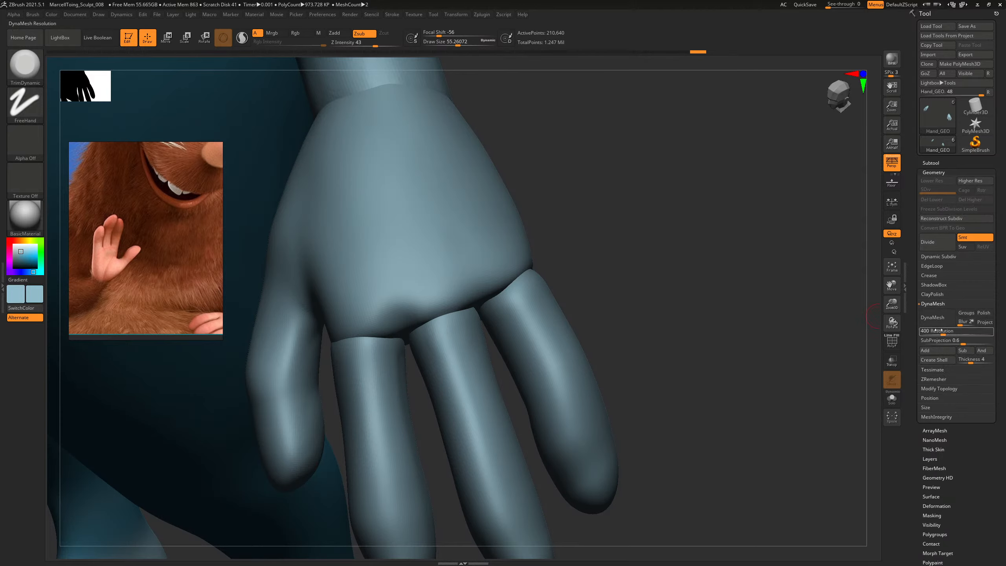
{"action": "key", "text": "shift+f"}
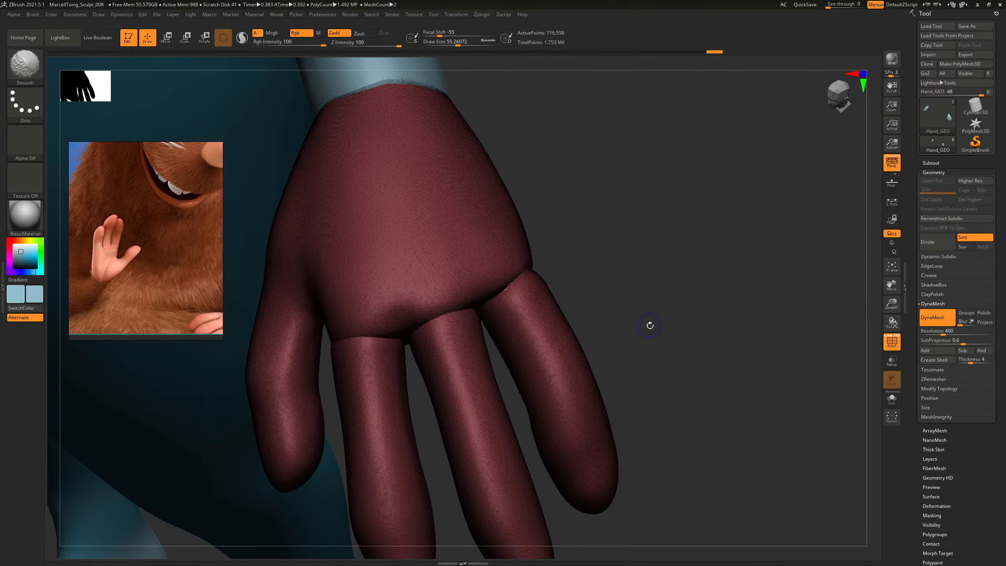
{"action": "key", "text": "shift+f"}
{"action": "key", "text": "ctrl+d"}
{"action": "key", "text": "shift+f"}
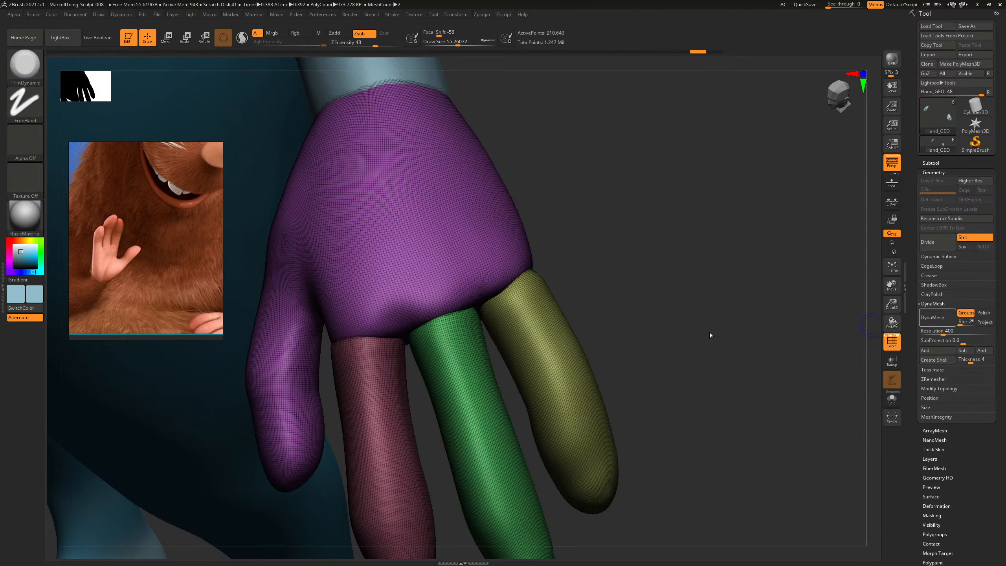
Rebuild the hands with DynaMesh at resolution 400 with Groups enabled and check the resulting polygroups.
{"action": "key", "text": "shift+f"}
{"action": "left_click_drag", "start_coordinate": [674, 338], "coordinate": [707, 322]}
{"action": "key", "text": "shift+f"}
{"action": "key", "text": "shift+f"}
{"action": "key", "text": "shift+f"}
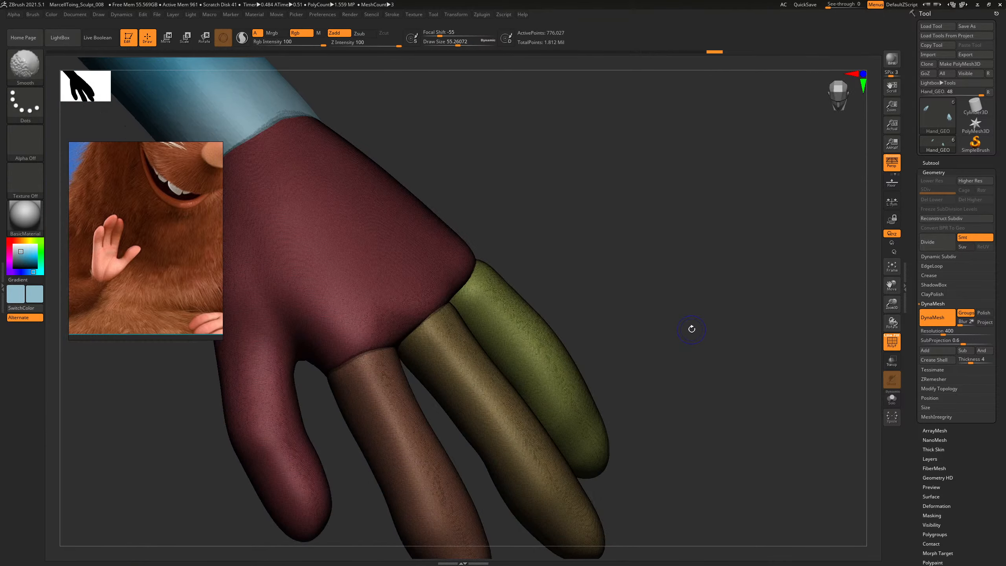
Try ZRemesher on the hands with KeepGroups on and a target polygon count of 5, and inspect the wireframe.
{"action": "key", "text": "shift+f"}
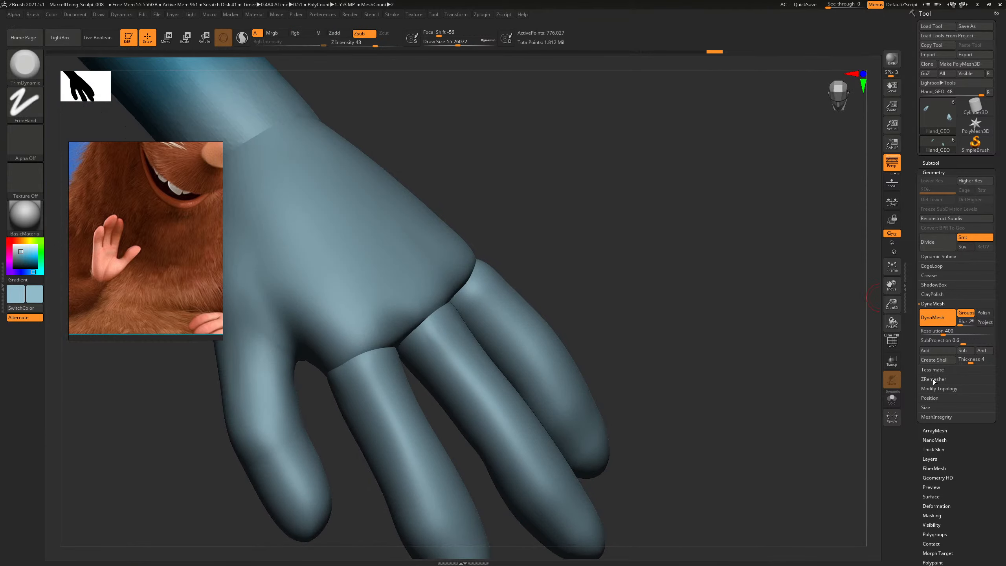
{"action": "left_click", "coordinate": [934, 379]}
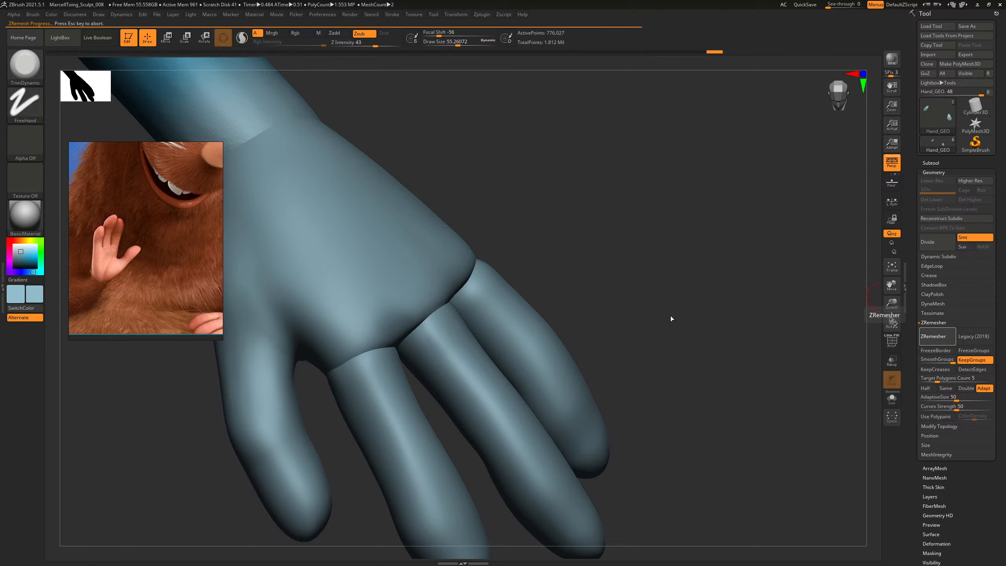
{"action": "key", "text": "shift+f"}
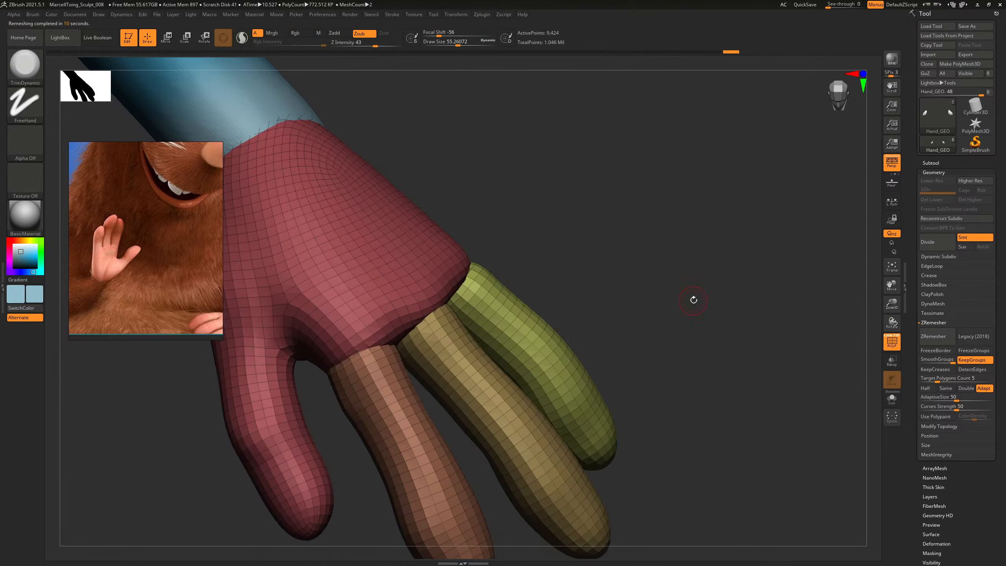
{"action": "left_click_drag", "start_coordinate": [688, 301], "coordinate": [696, 297]}
{"action": "key", "text": "shift+f"}
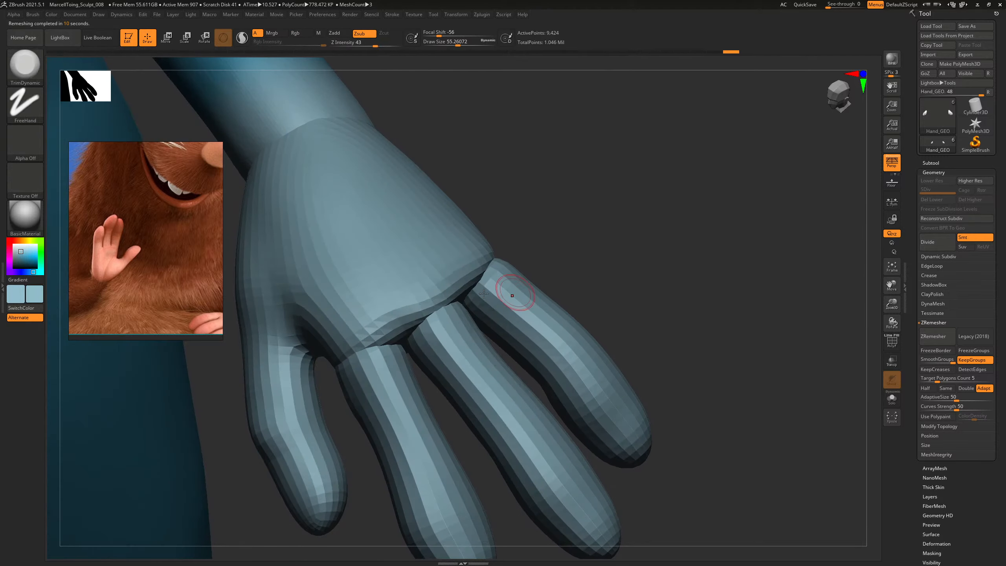
Test TrimDynamic at a draw size of about 212 on the finger bases, and undo it together with the ZRemesher result.
{"action": "key", "text": "s"}
{"action": "mouse_move", "coordinate": [446, 308]}
{"action": "left_mouse_down"}
{"action": "mouse_move", "coordinate": [458, 308]}
{"action": "mouse_move", "coordinate": [382, 342]}
{"action": "mouse_move", "coordinate": [497, 269]}
{"action": "left_mouse_up"}
{"action": "key", "text": "ctrl+z"}
{"action": "key", "text": "ctrl+z"}
{"action": "key", "text": "ctrl+z"}
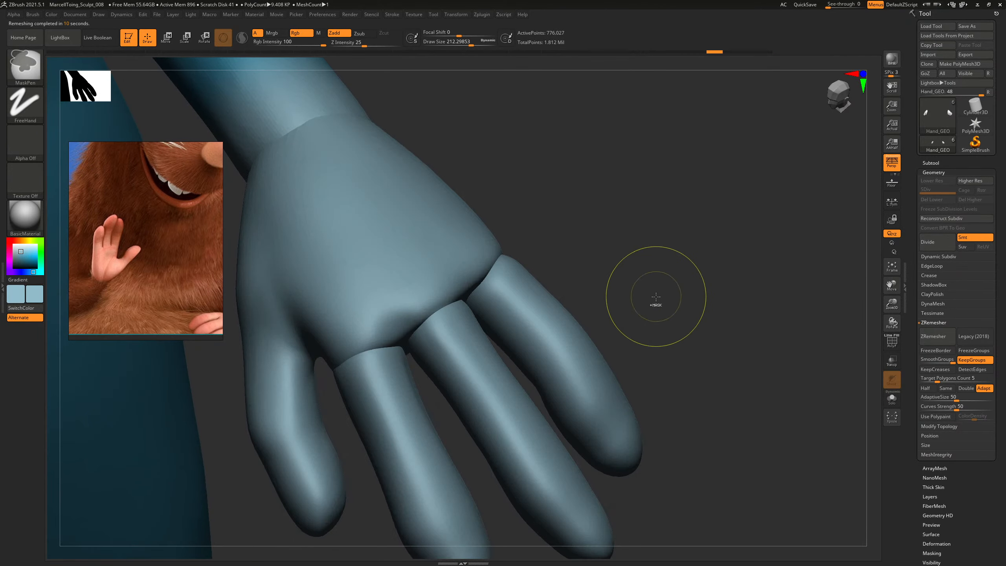
Examine how the fingers join the palm by viewing the polygroups and isolating a part of the hand.
{"action": "key", "text": "shift+f"}
{"action": "left_click_drag", "start_coordinate": [651, 299], "coordinate": [714, 397]}
{"action": "key", "text": "f"}
{"action": "left_click", "coordinate": [493, 351], "text": "ctrl+shift"}
{"action": "mouse_move", "coordinate": [570, 281]}
{"action": "left_mouse_down"}
{"action": "mouse_move", "coordinate": [606, 278]}
{"action": "mouse_move", "coordinate": [583, 279]}
{"action": "left_mouse_up"}
{"action": "left_click", "coordinate": [582, 279], "text": "ctrl"}
{"action": "left_click", "coordinate": [583, 278], "text": "ctrl+shift"}
{"action": "key", "text": "shift+f"}
{"action": "left_click_drag", "start_coordinate": [673, 325], "coordinate": [705, 339]}
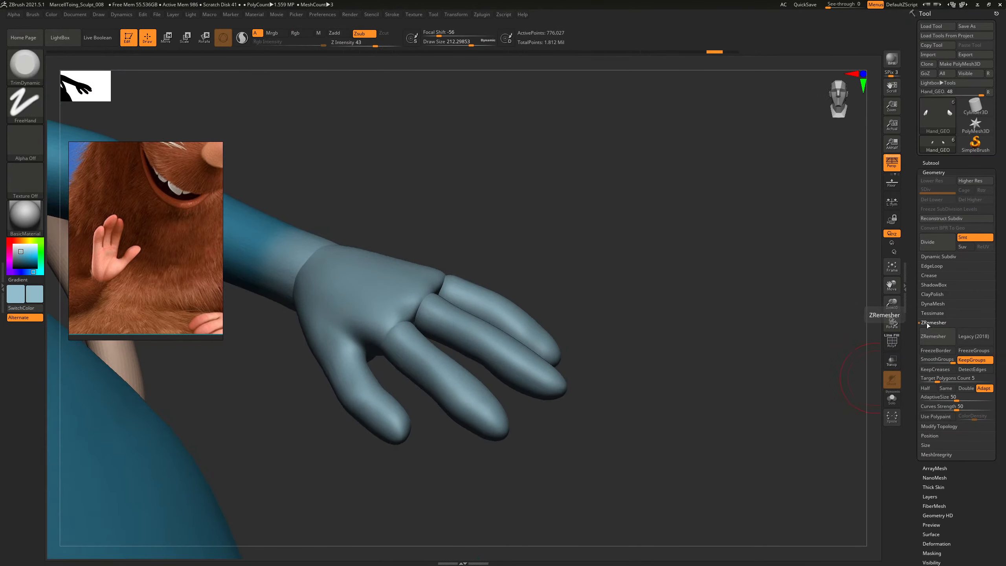
Turn off DynaMesh Groups and fuse the palm and fingers into one mesh at resolution 400.
{"action": "left_click", "coordinate": [946, 304]}
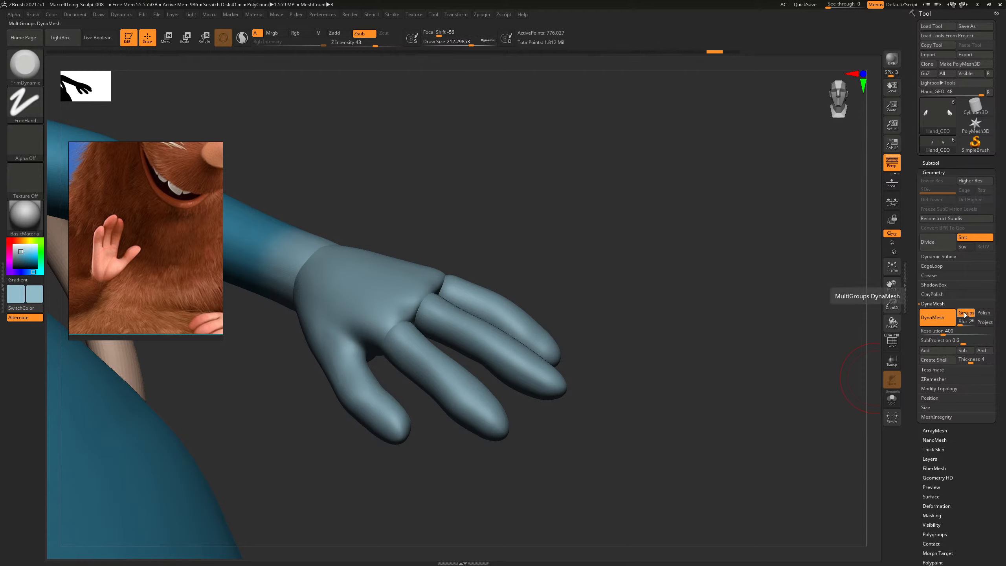
{"action": "left_click", "coordinate": [966, 313]}
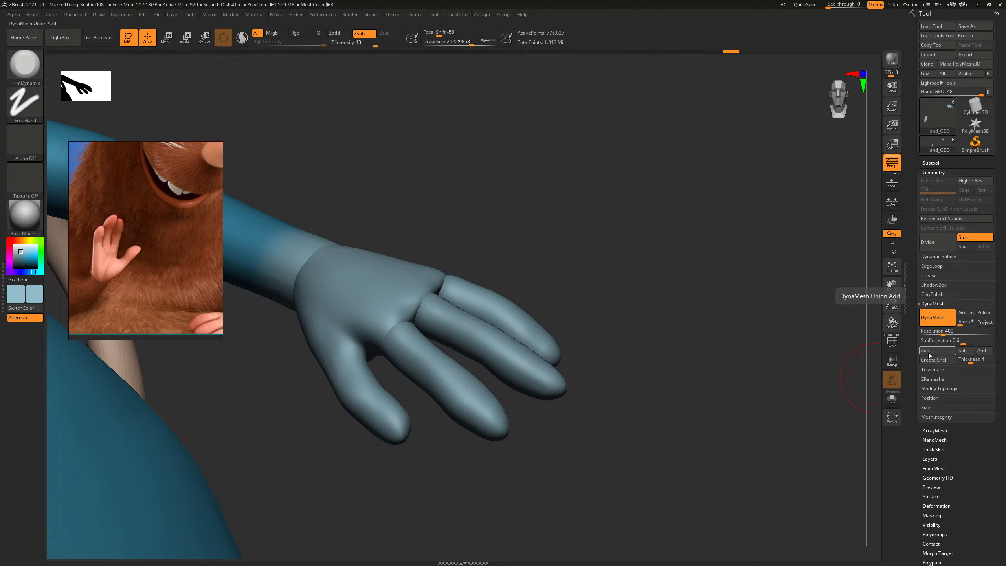
{"action": "left_click_drag", "start_coordinate": [688, 294], "coordinate": [696, 292]}
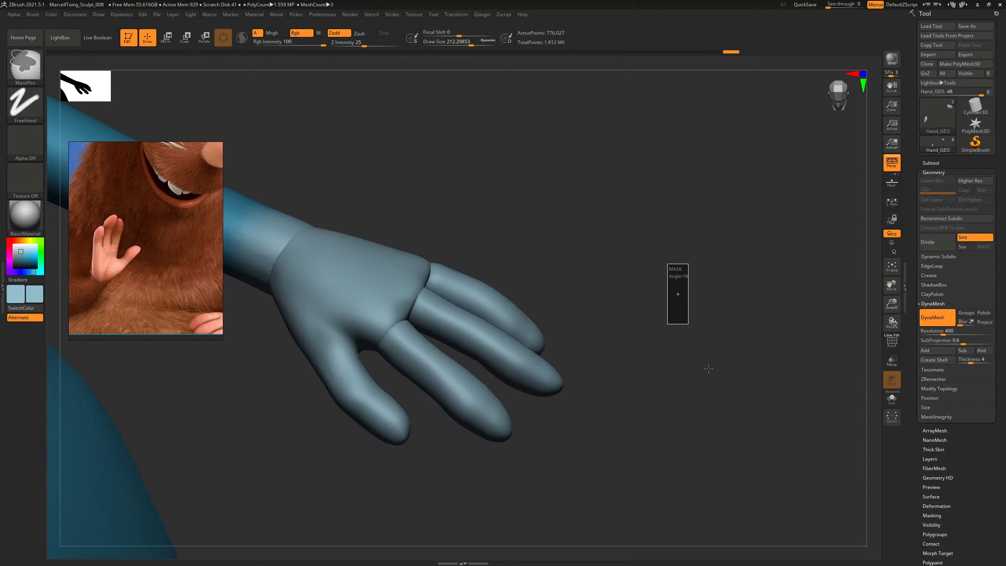
{"action": "key", "text": "shift+f"}
{"action": "left_click_drag", "start_coordinate": [702, 357], "coordinate": [725, 346], "text": "alt"}
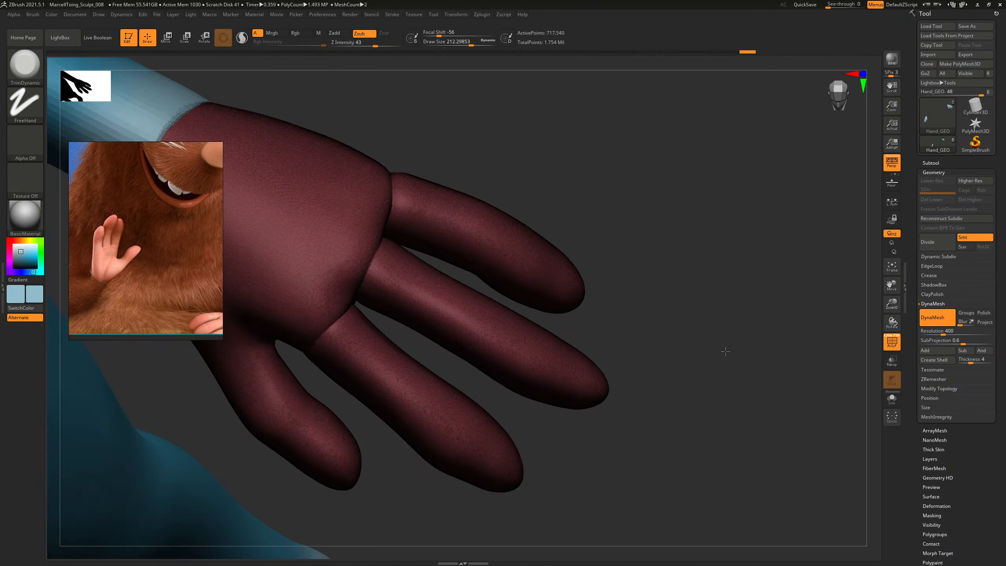
{"action": "key", "text": "shift+f"}
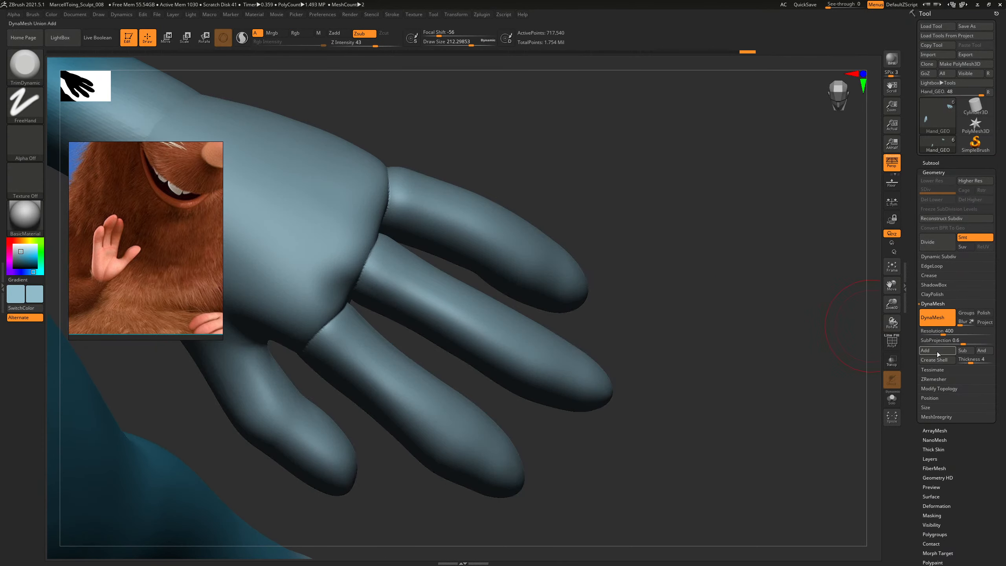
Try ZRemesher on the fused hands with KeepGroups on and a target polygon count of 5.
{"action": "left_click", "coordinate": [933, 378]}
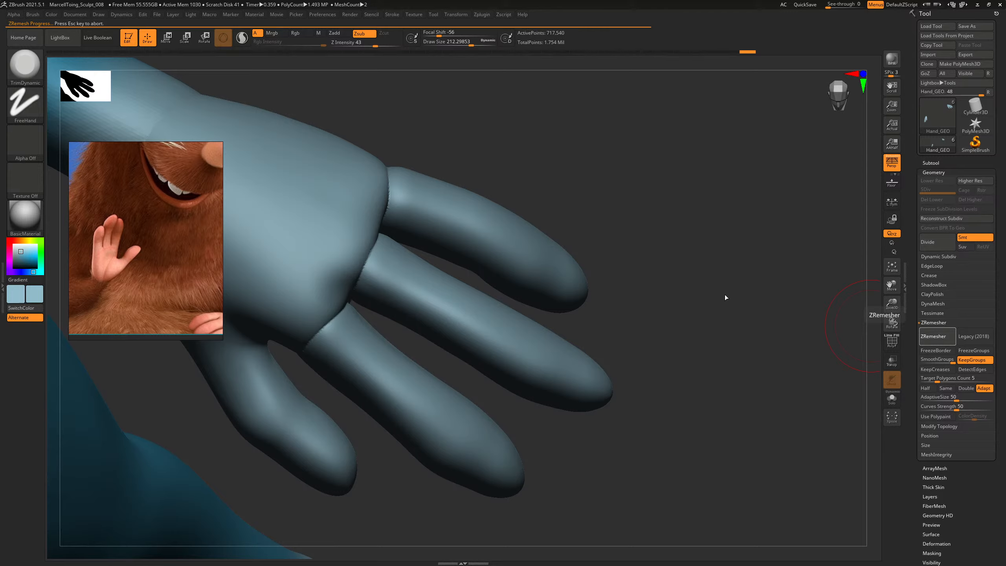
{"action": "key", "text": "shift+f"}
{"action": "mouse_move", "coordinate": [725, 297]}
{"action": "left_mouse_down"}
{"action": "mouse_move", "coordinate": [794, 303]}
{"action": "mouse_move", "coordinate": [766, 290]}
{"action": "mouse_move", "coordinate": [703, 290]}
{"action": "mouse_move", "coordinate": [671, 272]}
{"action": "mouse_move", "coordinate": [732, 267]}
{"action": "mouse_move", "coordinate": [781, 300]}
{"action": "mouse_move", "coordinate": [788, 270]}
{"action": "mouse_move", "coordinate": [775, 241]}
{"action": "mouse_move", "coordinate": [690, 227]}
{"action": "mouse_move", "coordinate": [742, 261]}
{"action": "mouse_move", "coordinate": [698, 219]}
{"action": "mouse_move", "coordinate": [665, 264]}
{"action": "left_mouse_up"}
{"action": "key", "text": "ctrl+z"}
{"action": "key", "text": "shift+f"}
Fill the seam at the middle finger's base with ClayBuildup at Z Intensity 5 and draw sizes of about 39 and 55.
{"action": "key", "text": "b"}
{"action": "key", "text": "c"}
{"action": "key", "text": "b"}
{"action": "mouse_move", "coordinate": [665, 301]}
{"action": "left_mouse_down"}
{"action": "mouse_move", "coordinate": [737, 236]}
{"action": "mouse_move", "coordinate": [746, 262]}
{"action": "left_mouse_up"}
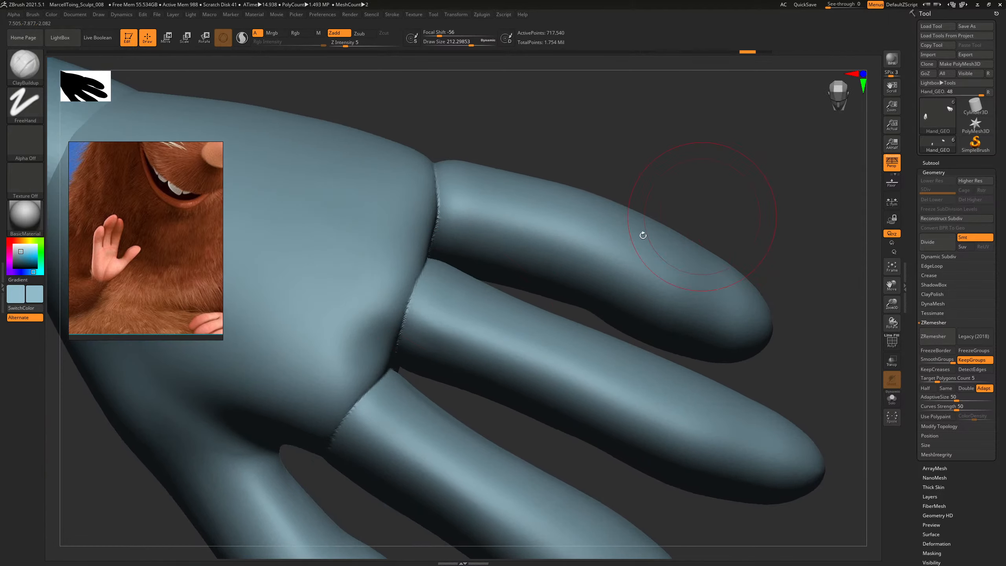
{"action": "key", "text": "s"}
{"action": "left_click_drag", "start_coordinate": [417, 305], "coordinate": [412, 305]}
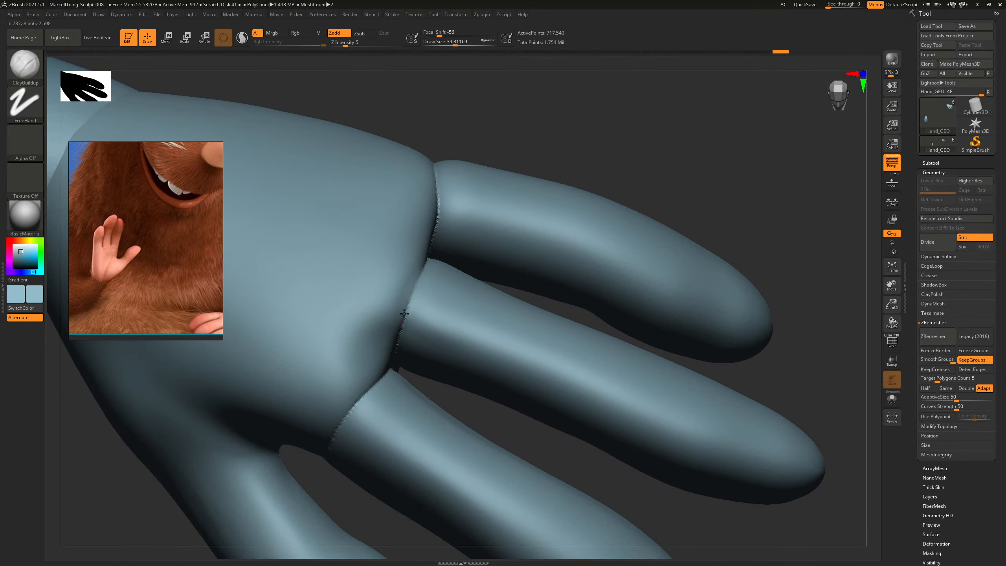
{"action": "left_click_drag", "start_coordinate": [510, 153], "coordinate": [521, 152]}
{"action": "key", "text": "s"}
{"action": "left_click_drag", "start_coordinate": [394, 318], "coordinate": [397, 318]}
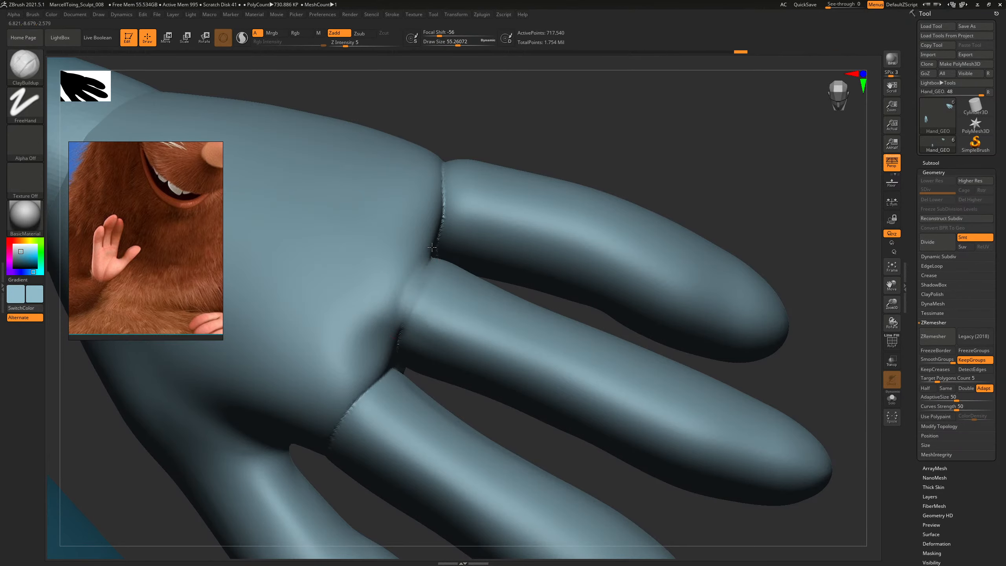
Build up the gap between the middle and index finger bases with ClayBuildup at a draw size of about 61, and smooth it.
{"action": "left_click_drag", "start_coordinate": [523, 139], "coordinate": [514, 164]}
{"action": "key", "text": "s"}
{"action": "left_click_drag", "start_coordinate": [398, 335], "coordinate": [388, 358]}
{"action": "left_click_drag", "start_coordinate": [385, 373], "coordinate": [370, 394]}
{"action": "left_click_drag", "start_coordinate": [524, 158], "coordinate": [503, 160]}
{"action": "left_click_drag", "start_coordinate": [401, 308], "coordinate": [410, 286], "text": "shift"}
{"action": "mouse_move", "coordinate": [497, 167]}
{"action": "left_mouse_down"}
{"action": "mouse_move", "coordinate": [517, 176]}
{"action": "mouse_move", "coordinate": [493, 202]}
{"action": "mouse_move", "coordinate": [486, 192]}
{"action": "left_mouse_up"}
Blend the outer finger's base into the back of the hand with ClayBuildup at a draw size of about 63.
{"action": "key", "text": "s"}
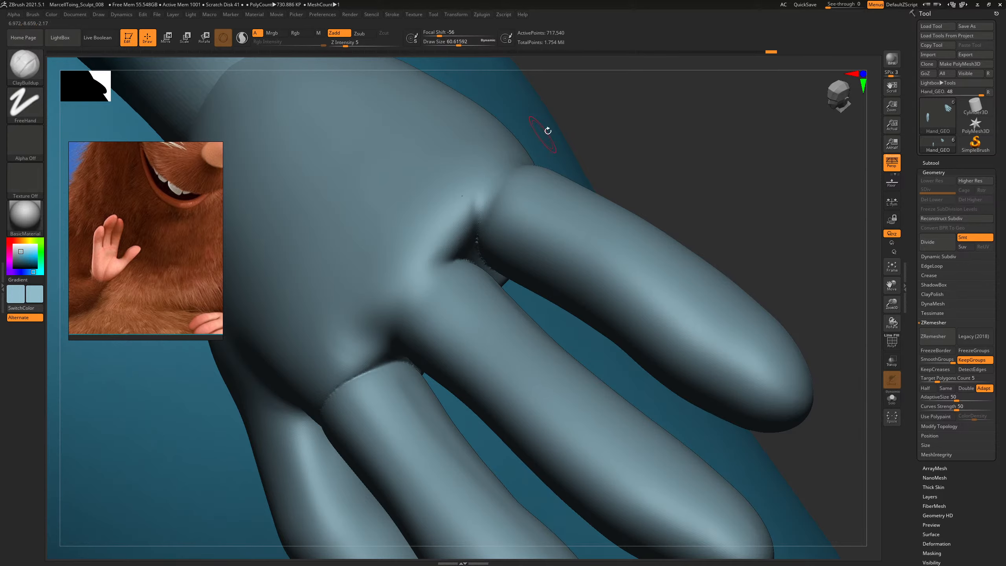
{"action": "mouse_move", "coordinate": [631, 117]}
{"action": "left_mouse_down"}
{"action": "mouse_move", "coordinate": [499, 198]}
{"action": "mouse_move", "coordinate": [476, 229]}
{"action": "left_mouse_up"}
{"action": "left_click_drag", "start_coordinate": [496, 189], "coordinate": [480, 216]}
{"action": "key", "text": "s"}
{"action": "left_click_drag", "start_coordinate": [477, 217], "coordinate": [491, 188]}
{"action": "mouse_move", "coordinate": [601, 114]}
{"action": "left_mouse_down"}
{"action": "mouse_move", "coordinate": [606, 189]}
{"action": "mouse_move", "coordinate": [594, 216]}
{"action": "left_mouse_up"}
{"action": "key", "text": "s"}
{"action": "left_click_drag", "start_coordinate": [495, 255], "coordinate": [488, 255]}
{"action": "mouse_move", "coordinate": [490, 263]}
{"action": "left_mouse_down"}
{"action": "mouse_move", "coordinate": [460, 289]}
{"action": "mouse_move", "coordinate": [495, 266]}
{"action": "left_mouse_up"}
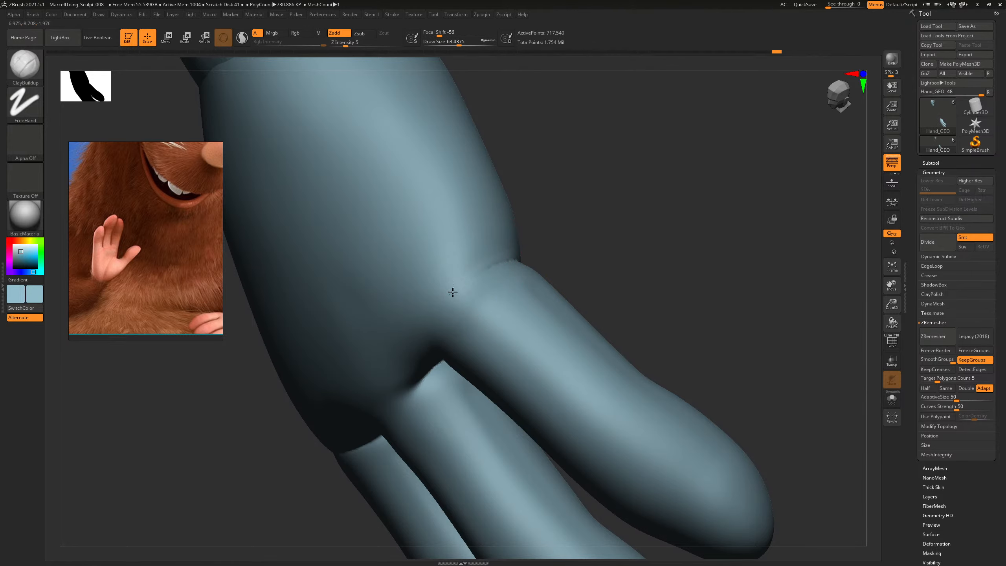
Smooth the knuckle transitions between the back of the hand and the outer finger.
{"action": "mouse_move", "coordinate": [620, 235]}
{"action": "left_mouse_down"}
{"action": "mouse_move", "coordinate": [666, 222]}
{"action": "mouse_move", "coordinate": [677, 242]}
{"action": "mouse_move", "coordinate": [685, 179]}
{"action": "mouse_move", "coordinate": [673, 166]}
{"action": "mouse_move", "coordinate": [559, 221]}
{"action": "left_mouse_up"}
{"action": "left_click_drag", "start_coordinate": [394, 280], "coordinate": [431, 256], "text": "shift"}
{"action": "mouse_move", "coordinate": [811, 138]}
{"action": "left_mouse_down"}
{"action": "mouse_move", "coordinate": [770, 151]}
{"action": "mouse_move", "coordinate": [725, 202]}
{"action": "mouse_move", "coordinate": [685, 214]}
{"action": "left_mouse_up"}
{"action": "left_click_drag", "start_coordinate": [472, 292], "coordinate": [477, 287], "text": "shift"}
{"action": "mouse_move", "coordinate": [617, 203]}
{"action": "left_mouse_down"}
{"action": "mouse_move", "coordinate": [555, 224]}
{"action": "mouse_move", "coordinate": [553, 235]}
{"action": "left_mouse_up"}
{"action": "left_click_drag", "start_coordinate": [693, 263], "coordinate": [625, 253]}
{"action": "mouse_move", "coordinate": [586, 224]}
{"action": "left_mouse_down", "text": "shift"}
{"action": "mouse_move", "coordinate": [621, 234]}
{"action": "mouse_move", "coordinate": [647, 276]}
{"action": "left_mouse_up", "text": "shift"}
Smooth the palm-side seam at the middle finger's base and blend the index finger into the knuckle area.
{"action": "mouse_move", "coordinate": [479, 274]}
{"action": "left_mouse_down"}
{"action": "mouse_move", "coordinate": [418, 276]}
{"action": "mouse_move", "coordinate": [366, 216]}
{"action": "mouse_move", "coordinate": [696, 270]}
{"action": "left_mouse_up"}
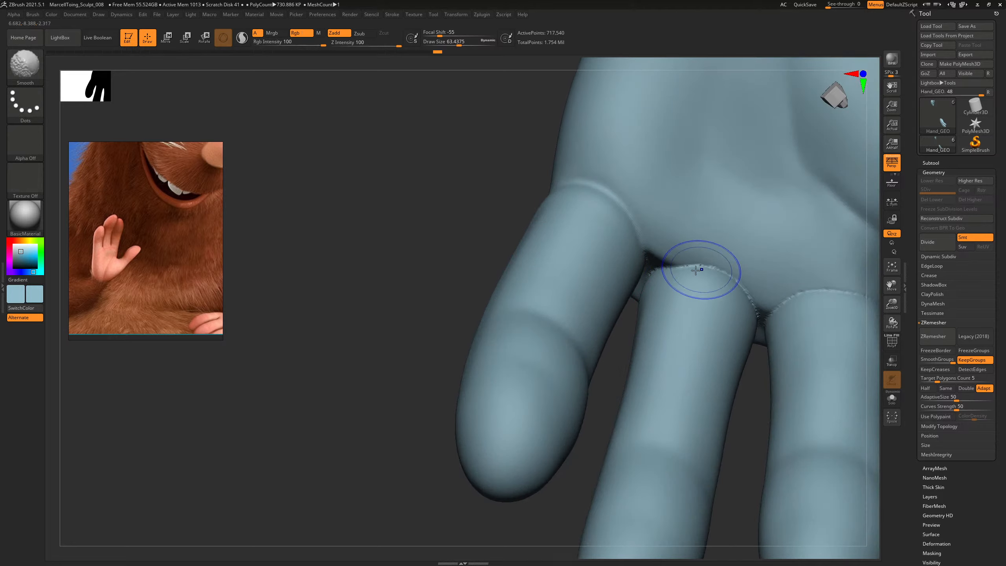
{"action": "left_click_drag", "start_coordinate": [440, 220], "coordinate": [458, 247]}
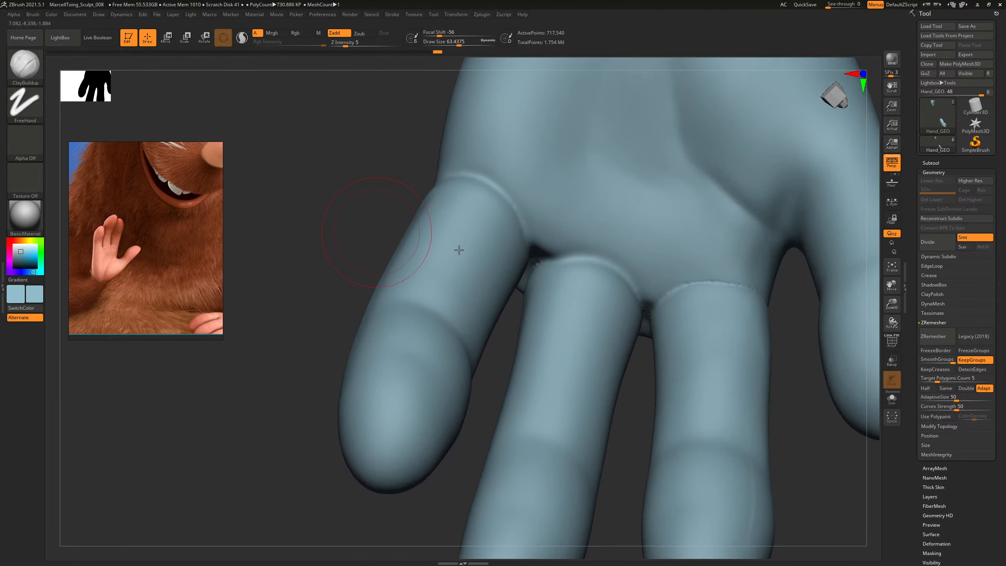
{"action": "mouse_move", "coordinate": [562, 285]}
{"action": "left_mouse_down"}
{"action": "mouse_move", "coordinate": [330, 214]}
{"action": "mouse_move", "coordinate": [400, 217]}
{"action": "left_mouse_up"}
{"action": "left_click_drag", "start_coordinate": [503, 418], "coordinate": [583, 306]}
{"action": "key", "text": "shift"}
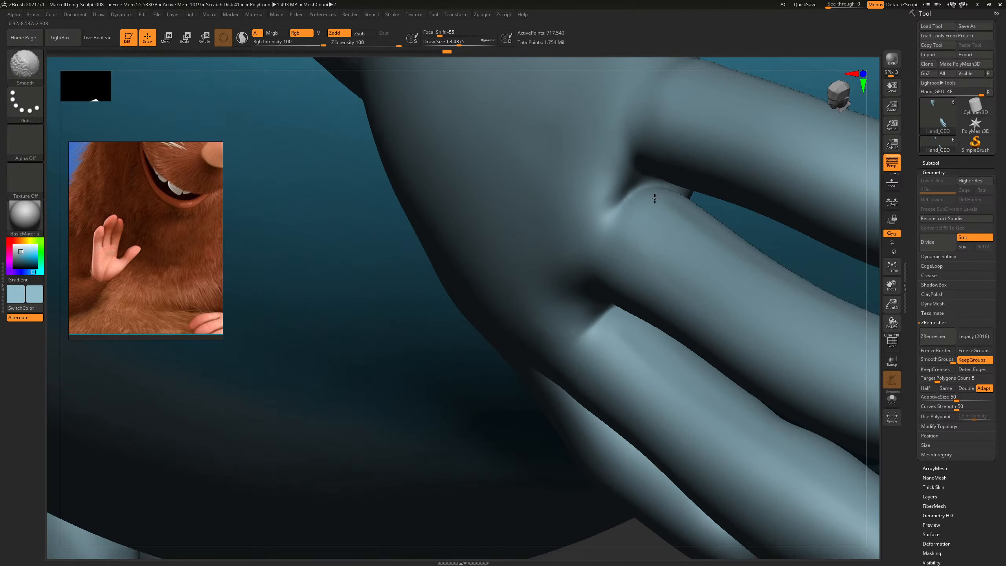
{"action": "left_click_drag", "start_coordinate": [615, 541], "coordinate": [602, 422]}
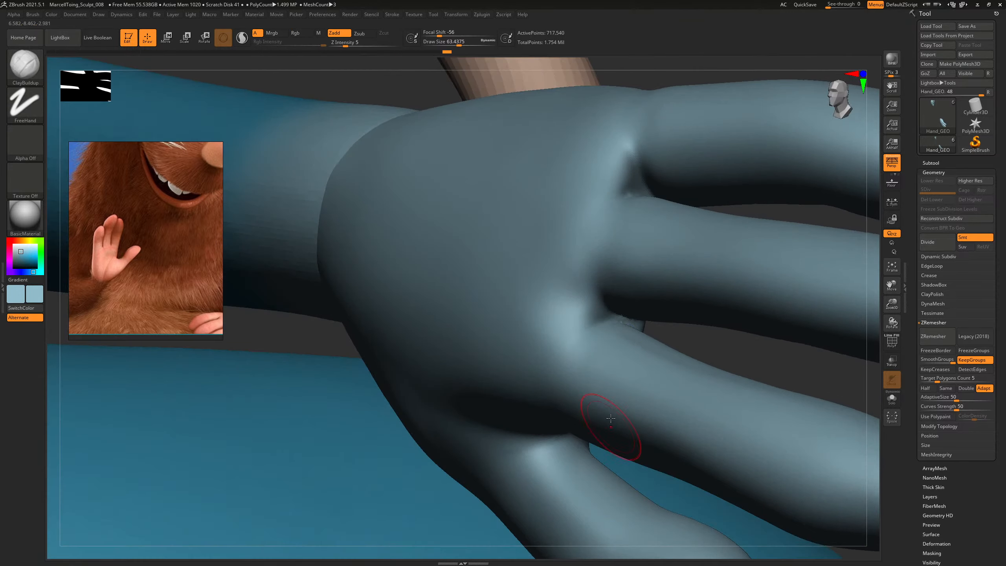
Examine the hand's blended knuckles, palm seams and mesh density from several angles, with and without the wireframe.
{"action": "key", "text": "shift"}
{"action": "mouse_move", "coordinate": [713, 341]}
{"action": "left_mouse_down"}
{"action": "mouse_move", "coordinate": [745, 343]}
{"action": "mouse_move", "coordinate": [765, 276]}
{"action": "left_mouse_up"}
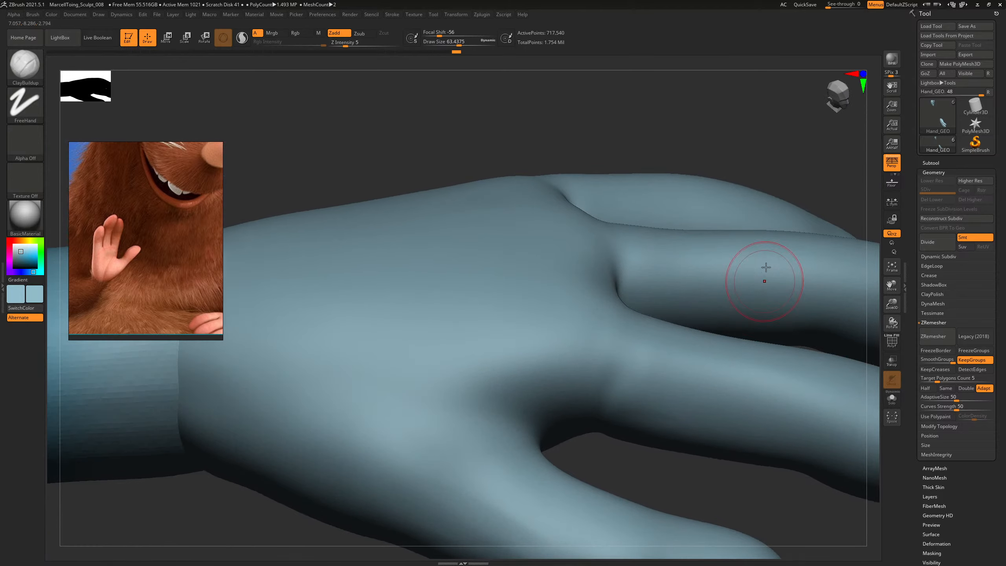
{"action": "mouse_move", "coordinate": [763, 148]}
{"action": "left_mouse_down", "text": "alt"}
{"action": "mouse_move", "coordinate": [720, 110]}
{"action": "mouse_move", "coordinate": [691, 256]}
{"action": "mouse_move", "coordinate": [592, 345]}
{"action": "left_mouse_up", "text": "alt"}
{"action": "key", "text": "shift"}
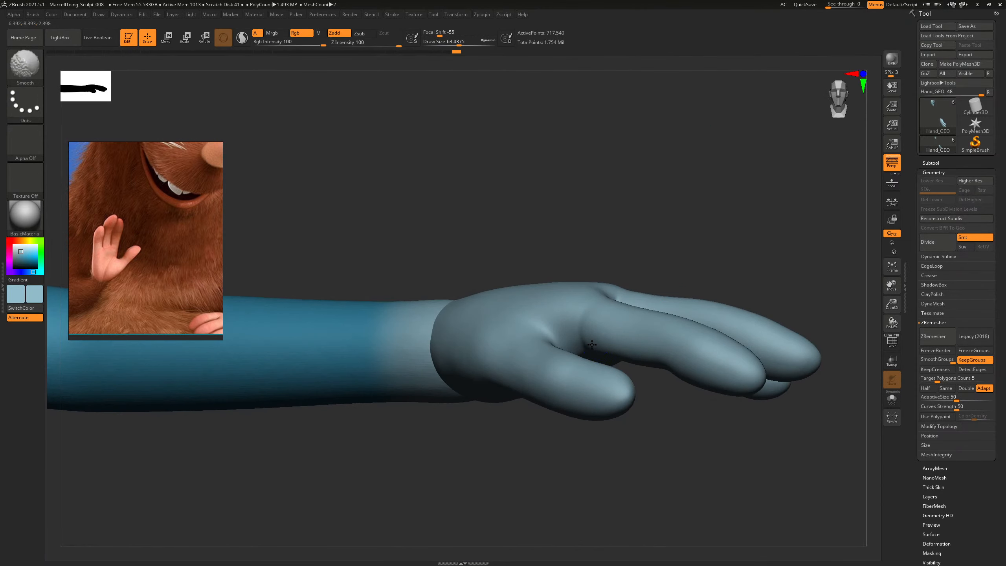
{"action": "mouse_move", "coordinate": [694, 253]}
{"action": "left_mouse_down"}
{"action": "mouse_move", "coordinate": [730, 201]}
{"action": "mouse_move", "coordinate": [701, 238]}
{"action": "mouse_move", "coordinate": [721, 202]}
{"action": "mouse_move", "coordinate": [729, 241]}
{"action": "left_mouse_up"}
{"action": "key", "text": "shift+f"}
{"action": "key", "text": "shift+f"}
{"action": "key", "text": "shift+f"}
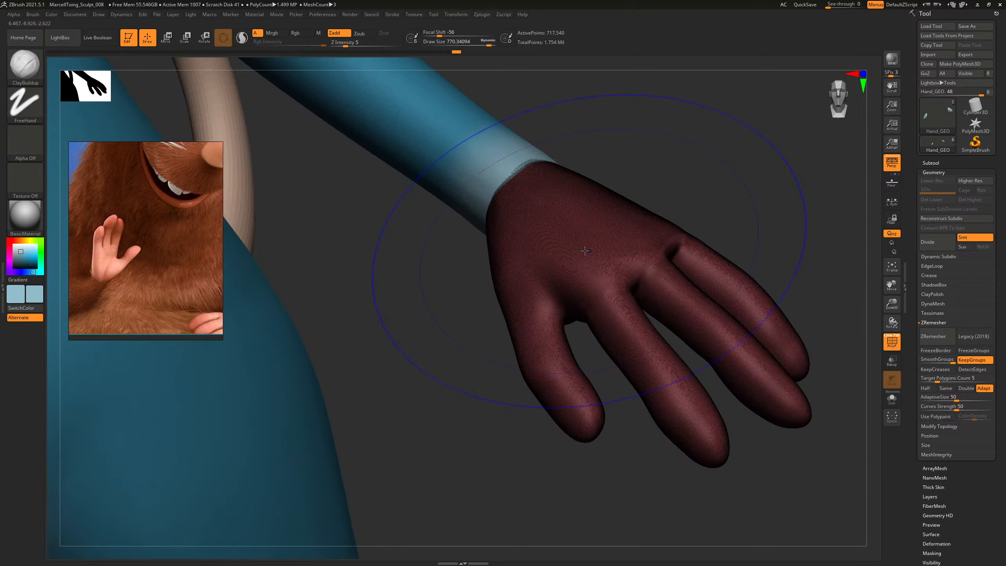
{"action": "key", "text": "shift+f"}
{"action": "key", "text": "shift+f"}
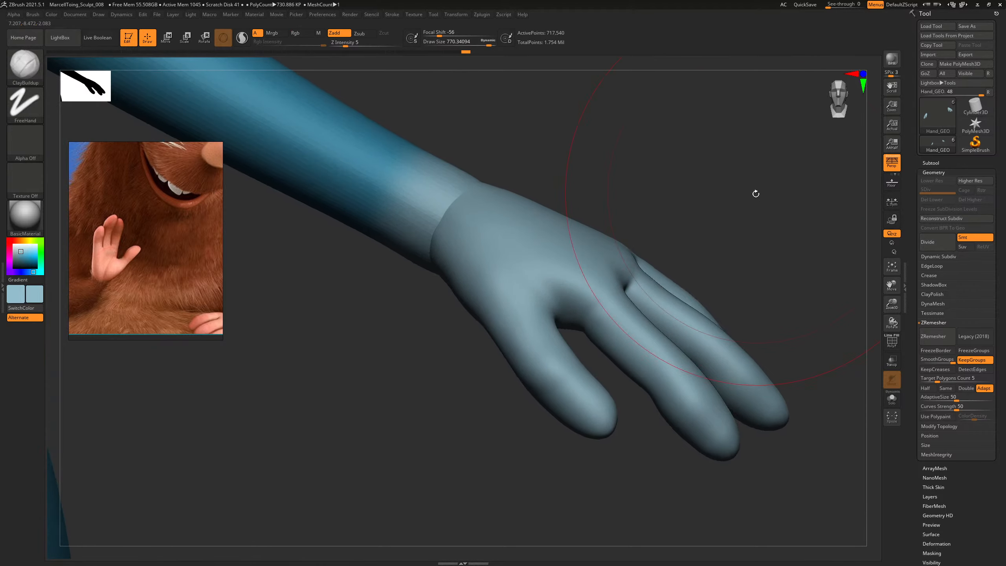
{"action": "left_click_drag", "start_coordinate": [695, 252], "coordinate": [807, 294]}
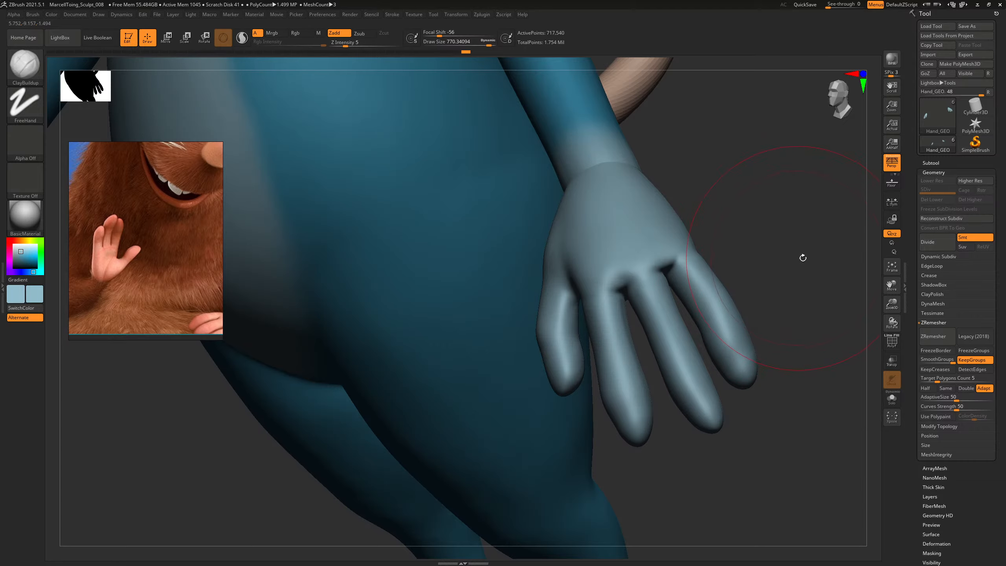
Pull out the thumb-side contour of the hand with SnakeHook at draw sizes of about 205 and 276.
{"action": "mouse_move", "coordinate": [803, 257]}
{"action": "left_mouse_down"}
{"action": "mouse_move", "coordinate": [752, 279]}
{"action": "mouse_move", "coordinate": [774, 252]}
{"action": "mouse_move", "coordinate": [681, 262]}
{"action": "mouse_move", "coordinate": [659, 281]}
{"action": "mouse_move", "coordinate": [673, 276]}
{"action": "mouse_move", "coordinate": [741, 312]}
{"action": "mouse_move", "coordinate": [734, 325]}
{"action": "left_mouse_up"}
{"action": "key", "text": "b"}
{"action": "key", "text": "m"}
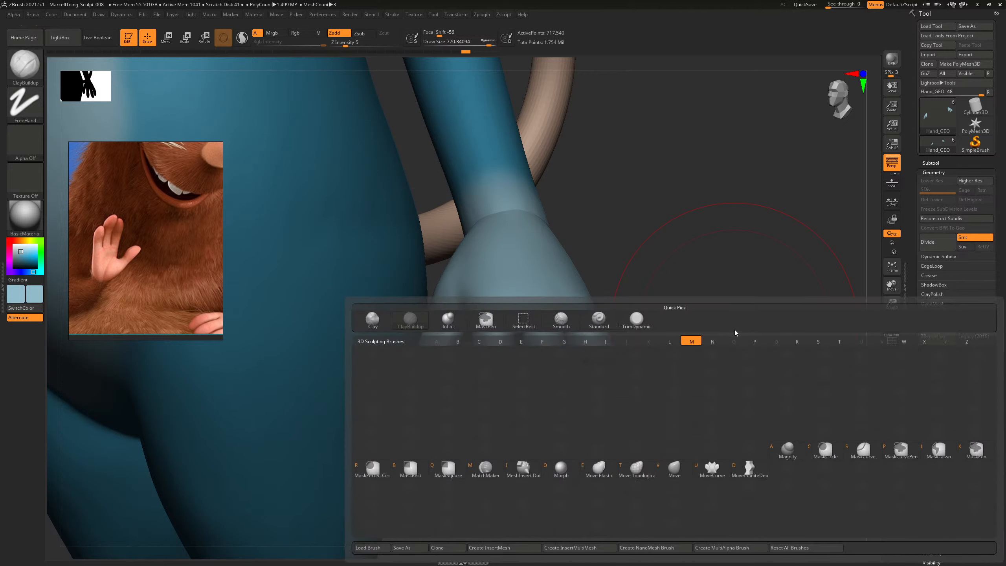
{"action": "key", "text": "t"}
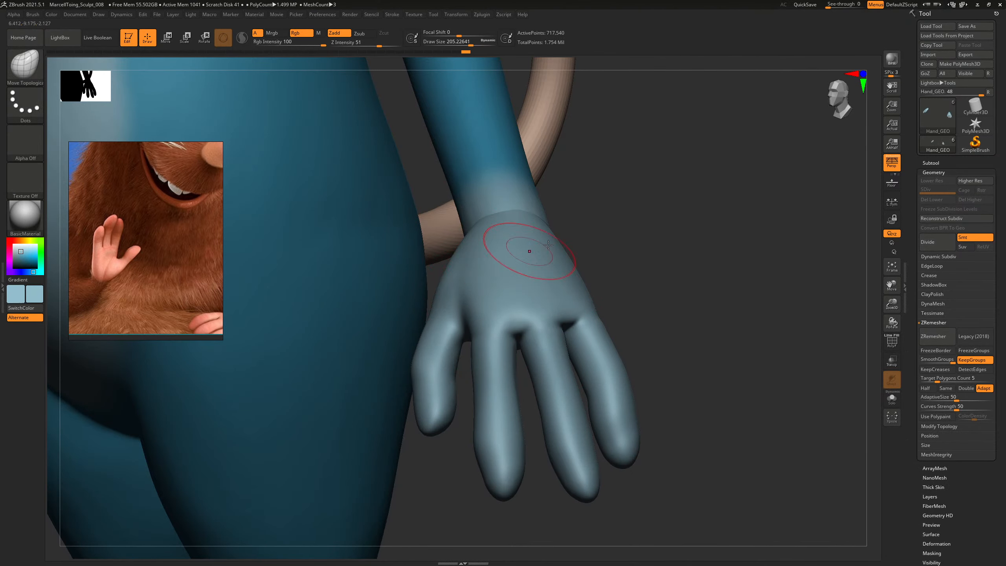
{"action": "key", "text": "b"}
{"action": "key", "text": "s"}
{"action": "key", "text": "h"}
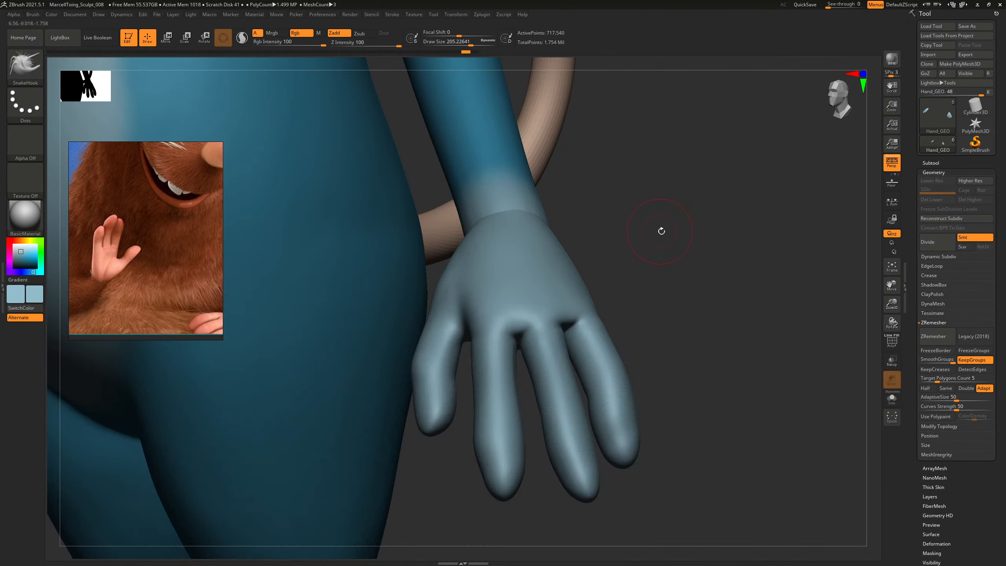
{"action": "left_click_drag", "start_coordinate": [660, 230], "coordinate": [402, 296]}
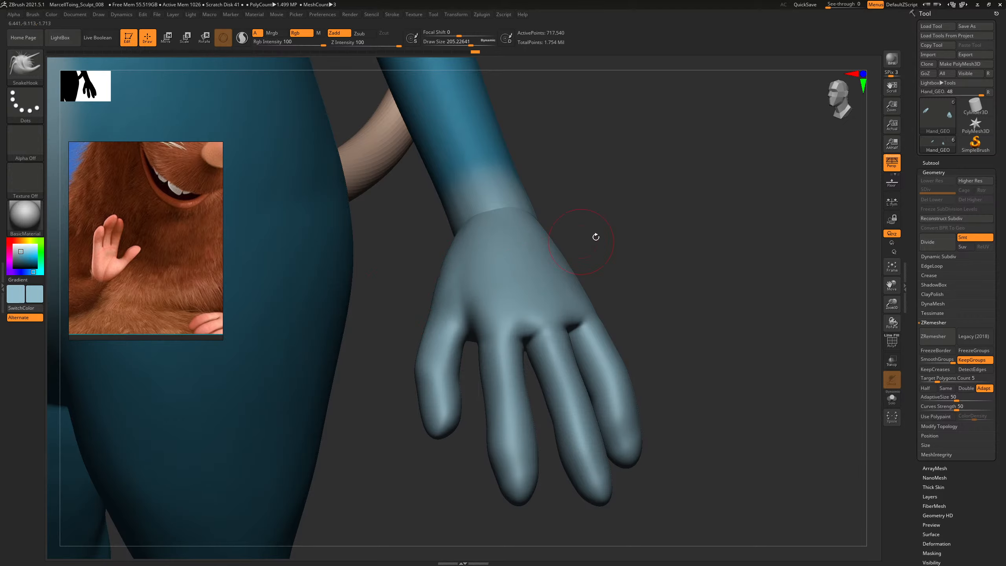
{"action": "mouse_move", "coordinate": [595, 236]}
{"action": "left_mouse_down"}
{"action": "mouse_move", "coordinate": [627, 225]}
{"action": "mouse_move", "coordinate": [606, 234]}
{"action": "left_mouse_up"}
{"action": "key", "text": "s"}
{"action": "left_click_drag", "start_coordinate": [428, 308], "coordinate": [431, 308]}
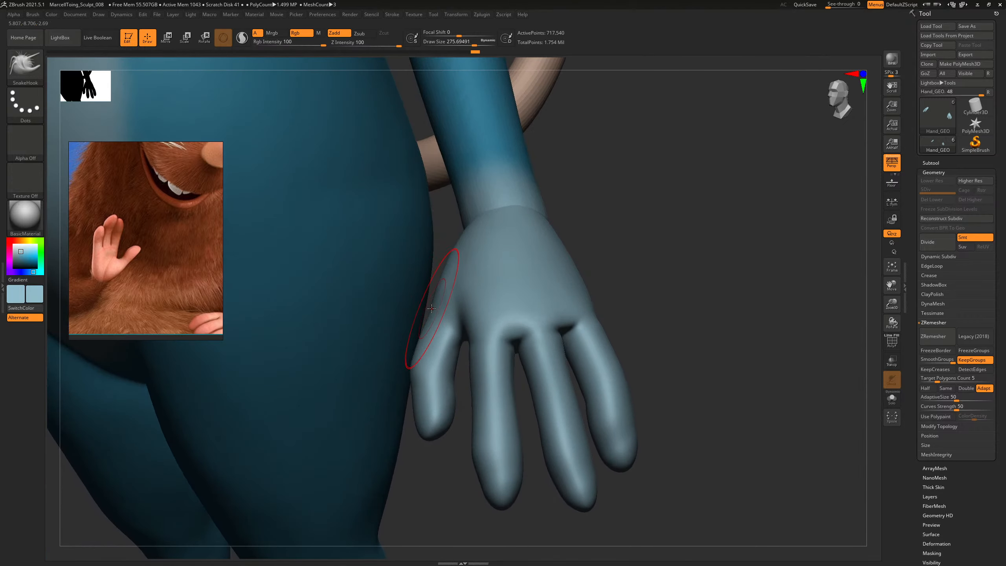
{"action": "mouse_move", "coordinate": [688, 236]}
{"action": "left_mouse_down"}
{"action": "mouse_move", "coordinate": [723, 240]}
{"action": "mouse_move", "coordinate": [574, 234]}
{"action": "mouse_move", "coordinate": [641, 250]}
{"action": "mouse_move", "coordinate": [716, 336]}
{"action": "mouse_move", "coordinate": [712, 351]}
{"action": "mouse_move", "coordinate": [689, 348]}
{"action": "left_mouse_up"}
Build up volume at the thumb's base with ClayBuildup at a draw size of about 192.
{"action": "key", "text": "b"}
{"action": "key", "text": "c"}
{"action": "key", "text": "b"}
{"action": "key", "text": "s"}
{"action": "mouse_move", "coordinate": [439, 291]}
{"action": "left_mouse_down"}
{"action": "mouse_move", "coordinate": [404, 252]}
{"action": "mouse_move", "coordinate": [435, 220]}
{"action": "left_mouse_up"}
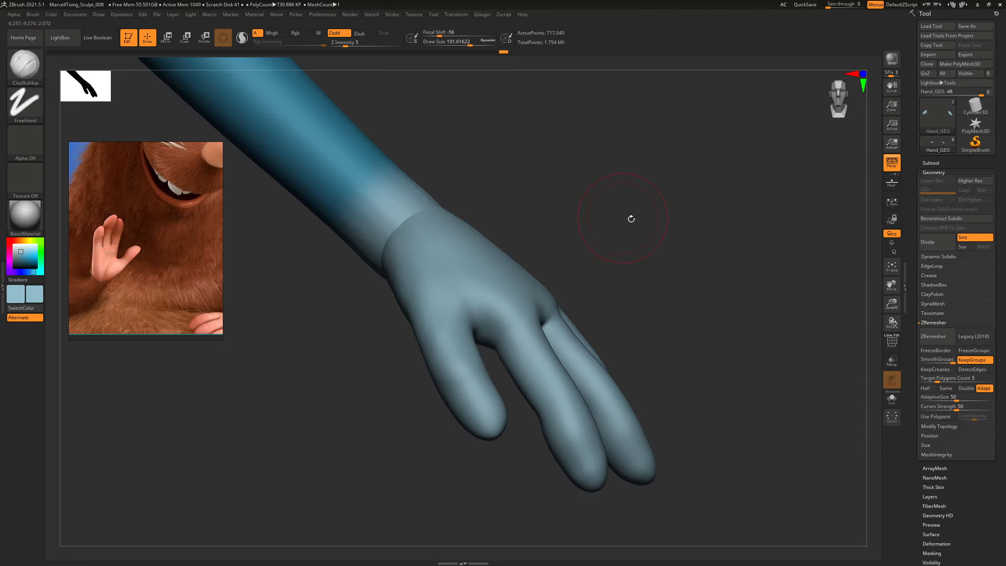
{"action": "mouse_move", "coordinate": [631, 219]}
{"action": "left_mouse_down"}
{"action": "mouse_move", "coordinate": [712, 225]}
{"action": "mouse_move", "coordinate": [715, 239]}
{"action": "mouse_move", "coordinate": [694, 220]}
{"action": "left_mouse_up"}
Fill out the side of the hand between wrist and thumb with ClayBuildup at draw sizes of about 267 and 160.
{"action": "key", "text": "s"}
{"action": "left_click_drag", "start_coordinate": [470, 299], "coordinate": [464, 305]}
{"action": "key", "text": "s"}
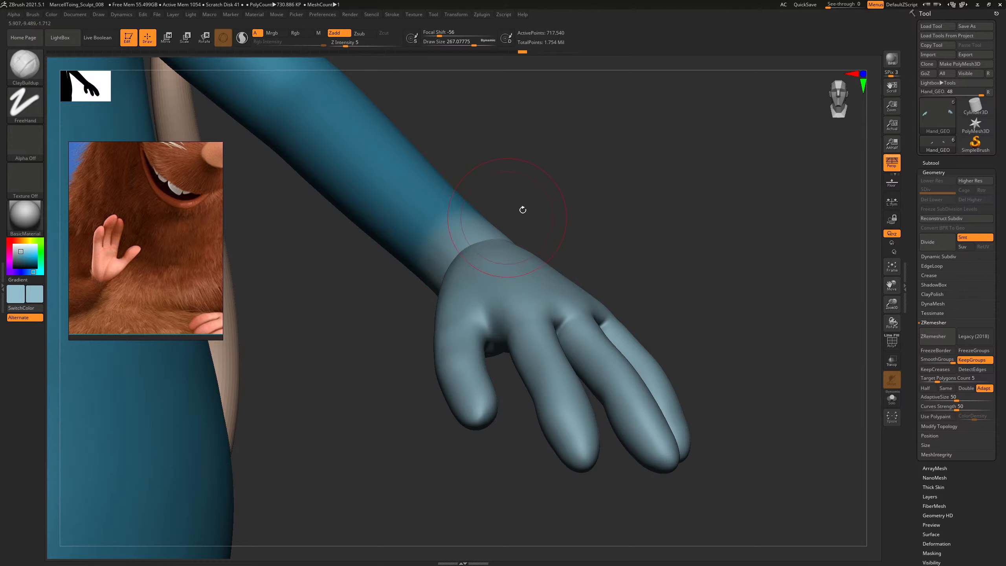
{"action": "left_click_drag", "start_coordinate": [522, 209], "coordinate": [443, 291]}
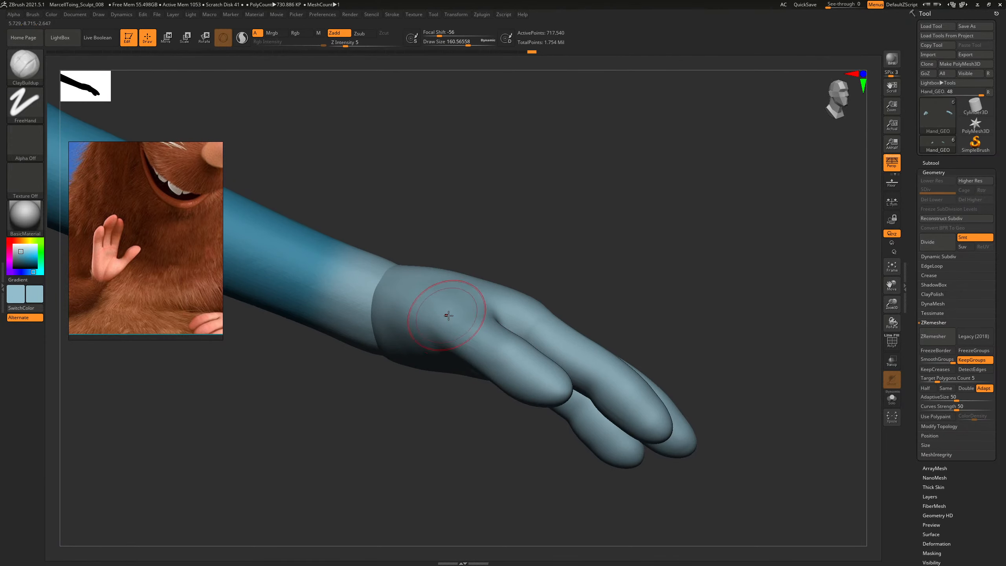
{"action": "left_click_drag", "start_coordinate": [718, 267], "coordinate": [763, 341]}
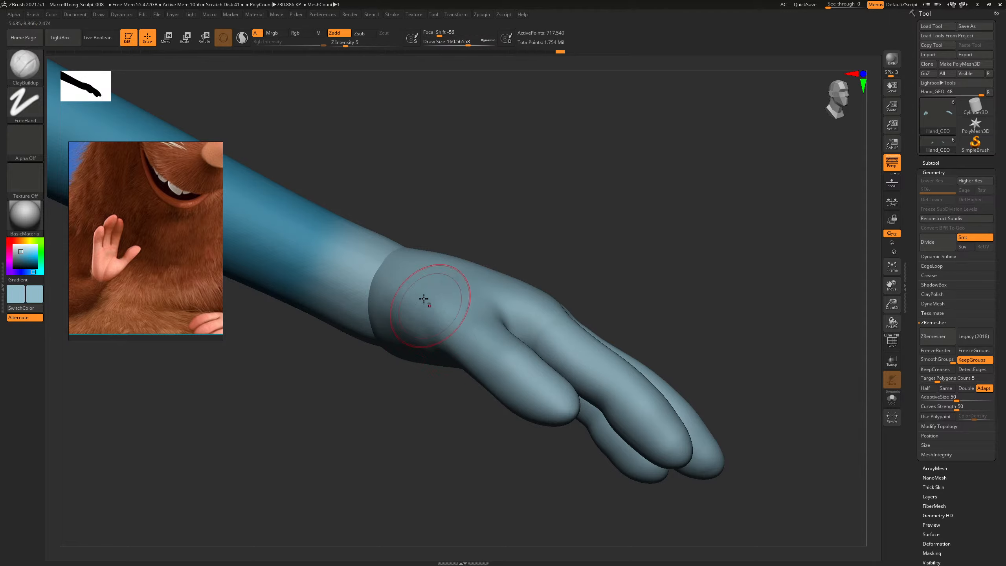
{"action": "left_click_drag", "start_coordinate": [642, 257], "coordinate": [721, 367]}
Retopologize the hands with ZRemesher at a target polygon count of 5, with KeepGroups and Adapt on.
{"action": "key", "text": "bracketleft"}
{"action": "key", "text": "shift+f"}
{"action": "key", "text": "shift+f"}
{"action": "mouse_move", "coordinate": [671, 346]}
{"action": "left_mouse_down"}
{"action": "mouse_move", "coordinate": [720, 319]}
{"action": "mouse_move", "coordinate": [721, 358]}
{"action": "mouse_move", "coordinate": [710, 281]}
{"action": "mouse_move", "coordinate": [722, 274]}
{"action": "mouse_move", "coordinate": [653, 362]}
{"action": "mouse_move", "coordinate": [661, 359]}
{"action": "mouse_move", "coordinate": [647, 388]}
{"action": "mouse_move", "coordinate": [617, 274]}
{"action": "mouse_move", "coordinate": [577, 245]}
{"action": "mouse_move", "coordinate": [516, 248]}
{"action": "left_mouse_up"}
{"action": "left_click_drag", "start_coordinate": [699, 274], "coordinate": [647, 269]}
{"action": "left_click", "coordinate": [708, 129], "text": "ctrl+shift"}
{"action": "key", "text": "f"}
{"action": "key", "text": "f"}
{"action": "key", "text": "f"}
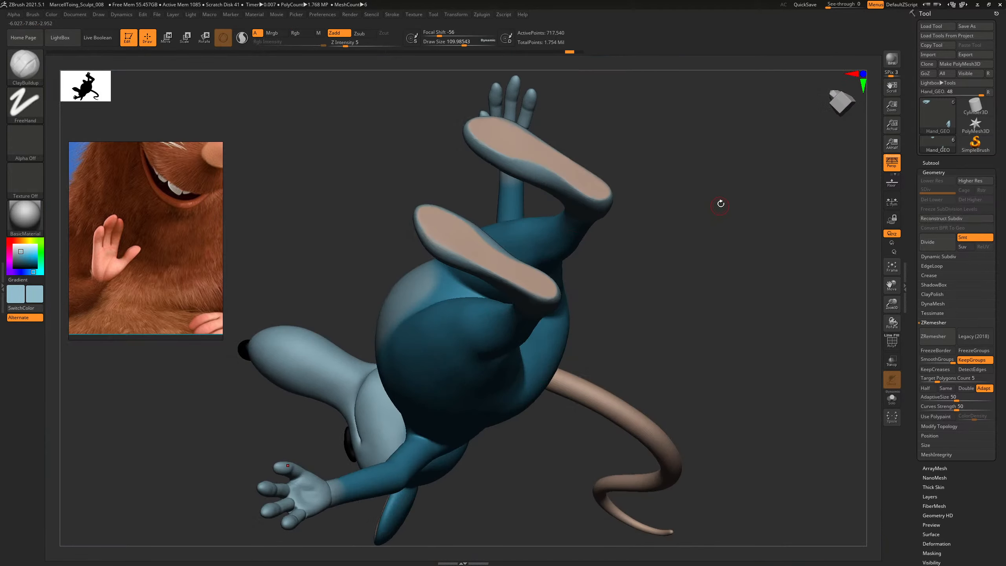
{"action": "left_click_drag", "start_coordinate": [720, 203], "coordinate": [754, 343]}
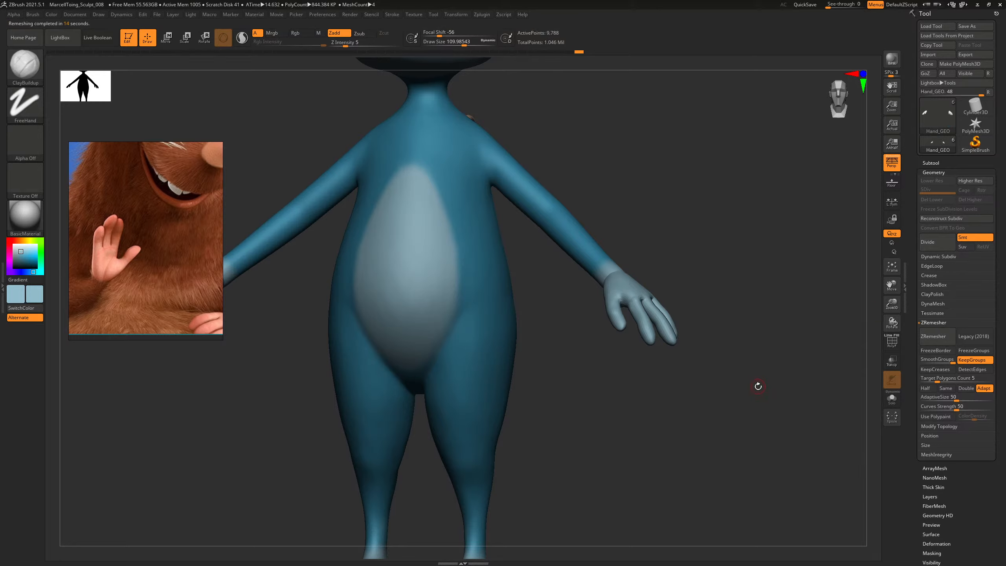
Review the remeshed hand's wireframe and smooth the knuckle area at the finger bases.
{"action": "left_click_drag", "start_coordinate": [766, 265], "coordinate": [665, 207]}
{"action": "key", "text": "shift+f"}
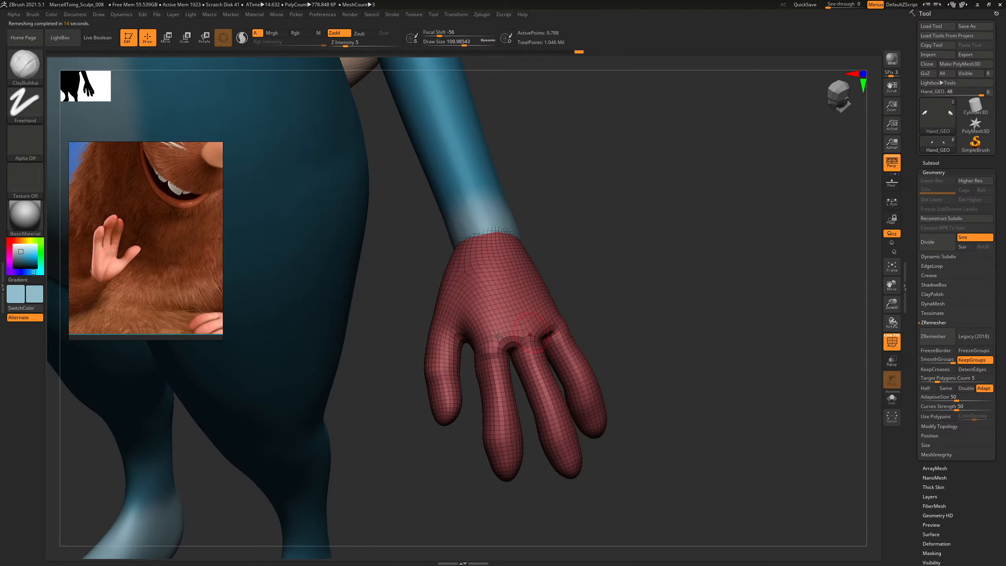
{"action": "left_click_drag", "start_coordinate": [653, 288], "coordinate": [581, 312]}
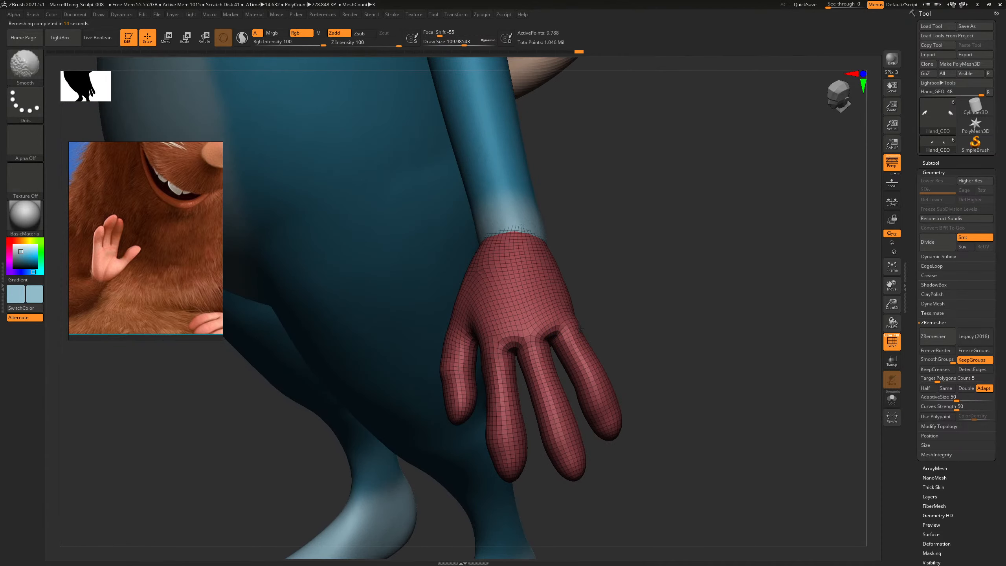
{"action": "mouse_move", "coordinate": [733, 295]}
{"action": "left_mouse_down"}
{"action": "mouse_move", "coordinate": [614, 305]}
{"action": "mouse_move", "coordinate": [624, 317]}
{"action": "left_mouse_up"}
{"action": "left_click_drag", "start_coordinate": [687, 344], "coordinate": [770, 333]}
{"action": "key", "text": "shift+f"}
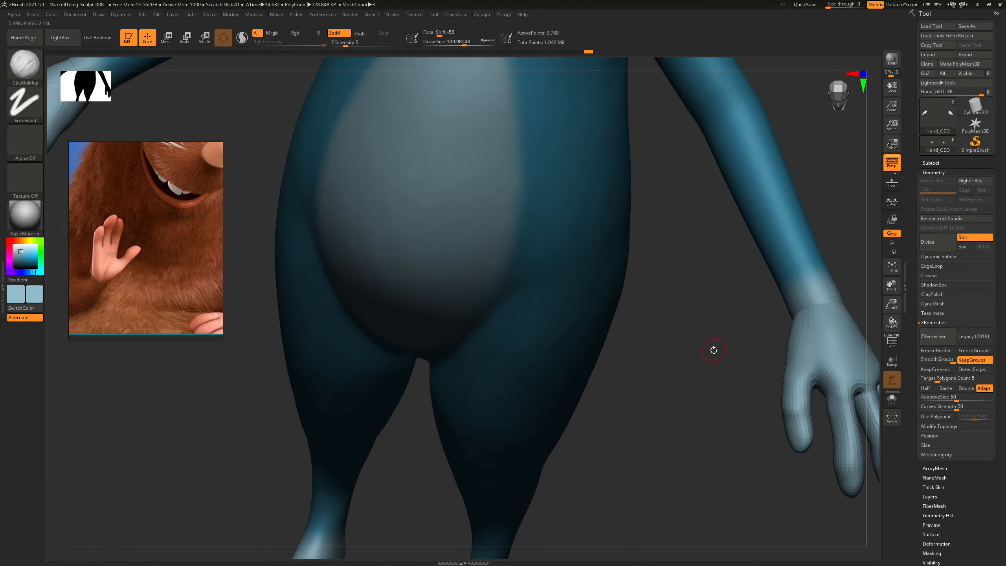
Subdivide the remeshed hands up to subdivision level 3.
{"action": "key", "text": "f"}
{"action": "key", "text": "f"}
{"action": "key", "text": "ctrl+d"}
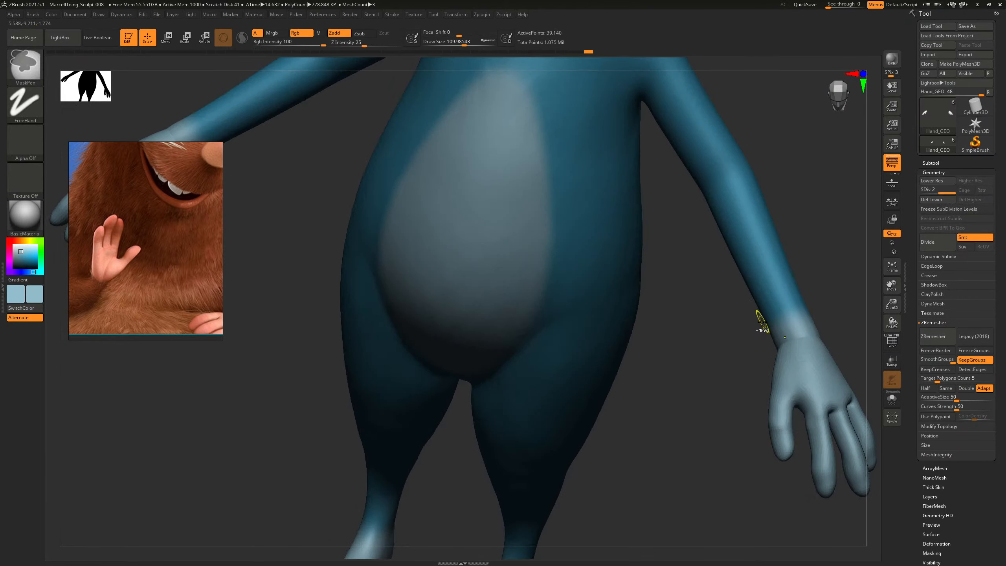
{"action": "left_click_drag", "start_coordinate": [723, 348], "coordinate": [437, 342]}
{"action": "left_click_drag", "start_coordinate": [680, 330], "coordinate": [726, 315]}
{"action": "left_click_drag", "start_coordinate": [696, 345], "coordinate": [469, 321]}
{"action": "left_click_drag", "start_coordinate": [694, 275], "coordinate": [405, 208]}
{"action": "left_click_drag", "start_coordinate": [488, 271], "coordinate": [497, 304]}
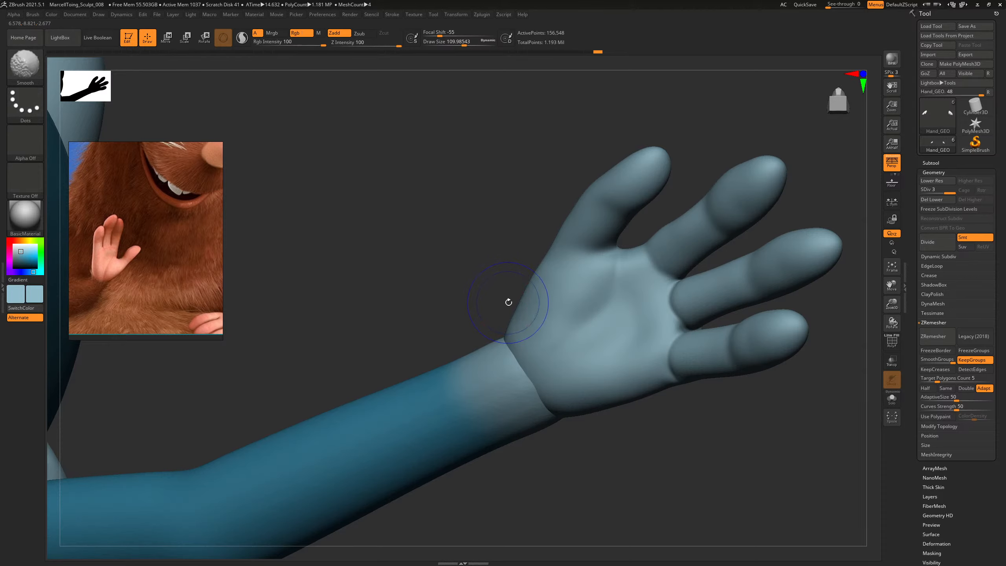
Carve the main palm crease around the thumb pad with DamStandard at a draw size of about 144.
{"action": "key", "text": "b"}
{"action": "key", "text": "s"}
{"action": "key", "text": "s"}
{"action": "left_click_drag", "start_coordinate": [562, 305], "coordinate": [588, 321]}
{"action": "key", "text": "s"}
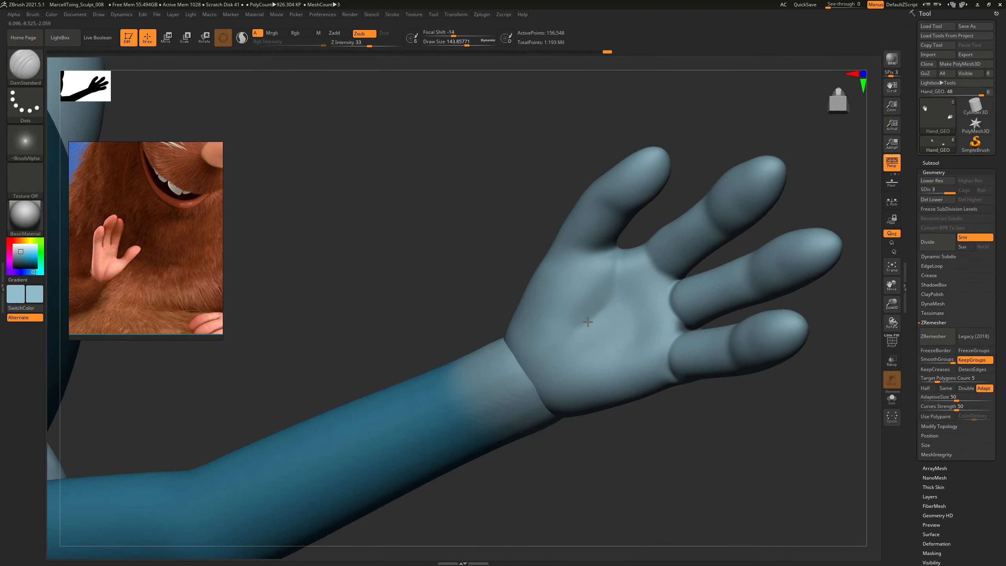
{"action": "left_click_drag", "start_coordinate": [680, 140], "coordinate": [690, 133]}
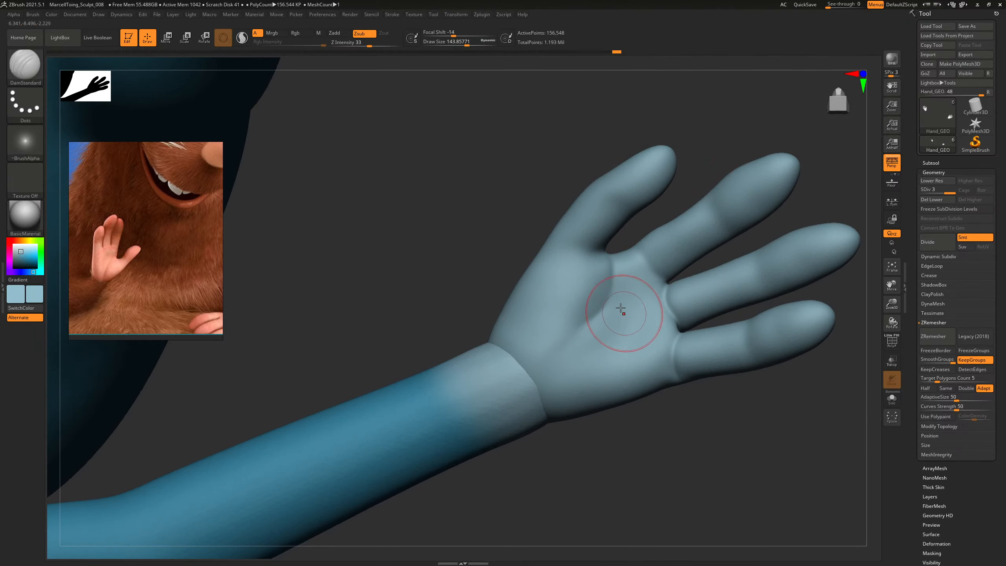
Refine the creases at the thumb web and across the palm with DamStandard at draw sizes of about 106 and 212.
{"action": "key", "text": "s"}
{"action": "left_click_drag", "start_coordinate": [619, 299], "coordinate": [623, 298]}
{"action": "mouse_move", "coordinate": [713, 255]}
{"action": "left_mouse_down"}
{"action": "mouse_move", "coordinate": [595, 262]}
{"action": "mouse_move", "coordinate": [653, 231]}
{"action": "left_mouse_up"}
{"action": "key", "text": "s"}
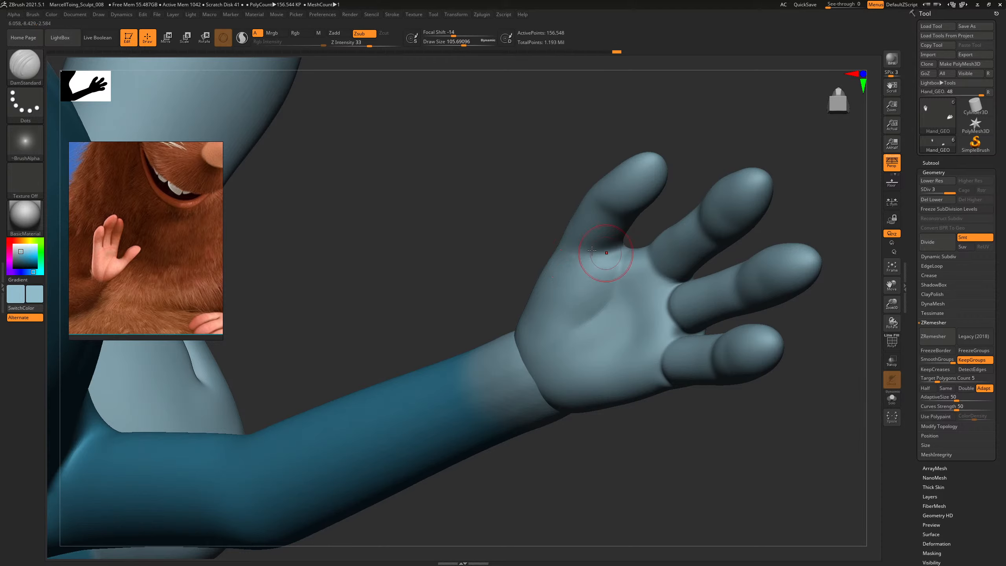
{"action": "left_click_drag", "start_coordinate": [641, 239], "coordinate": [667, 226]}
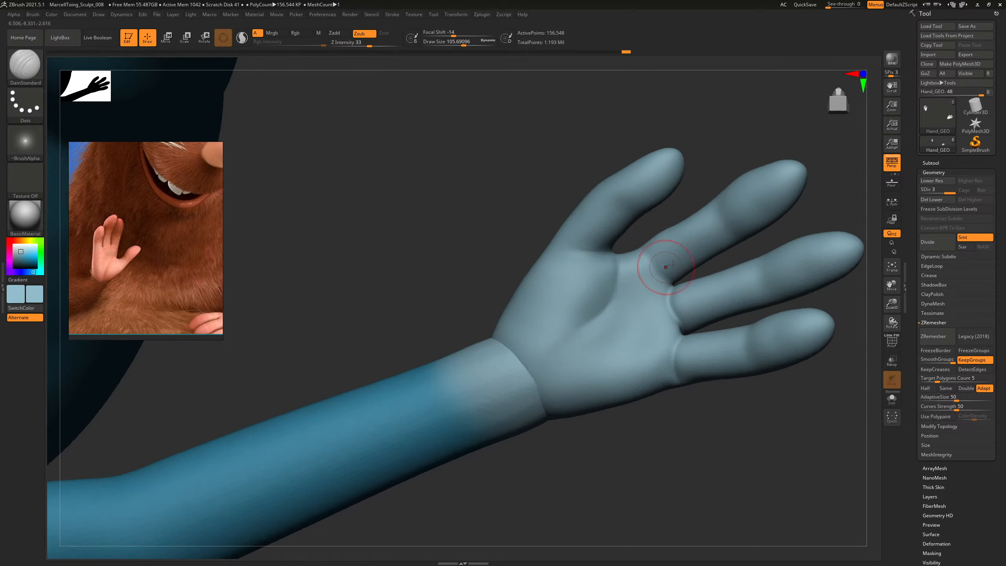
{"action": "key", "text": "s"}
{"action": "key", "text": "s"}
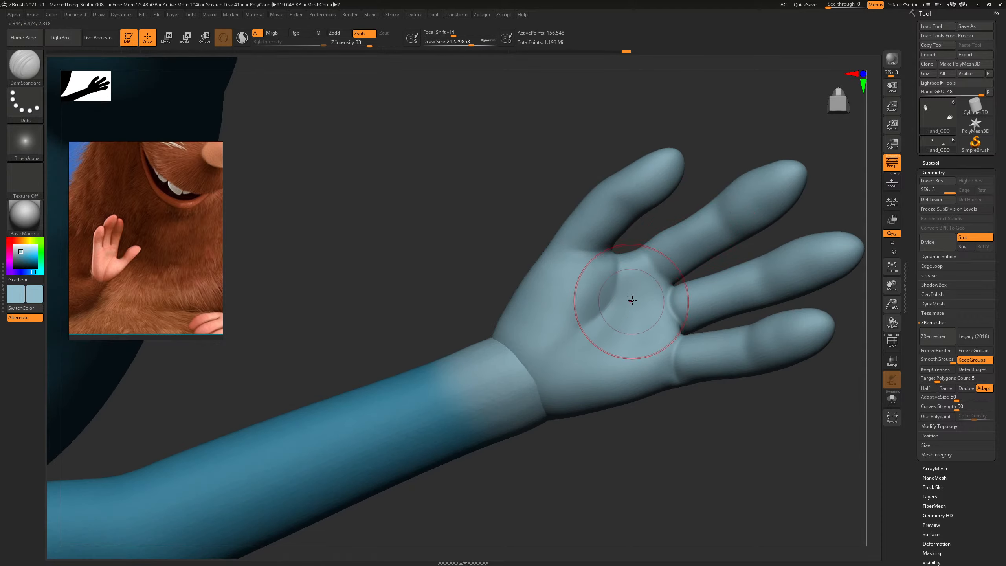
{"action": "left_click_drag", "start_coordinate": [669, 198], "coordinate": [690, 190]}
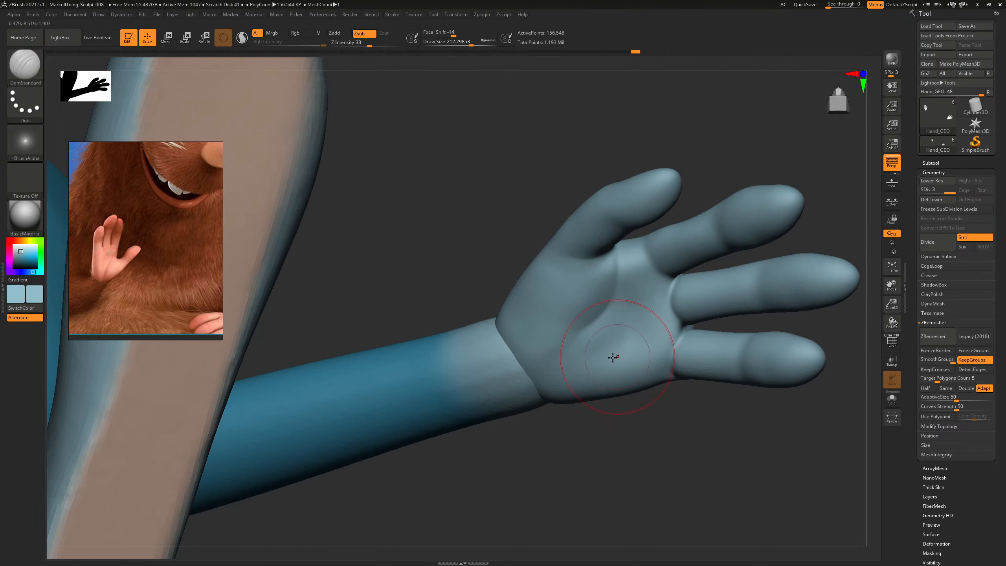
Lower the hands to subdivision level 1 and smooth the palm at a draw size of about 63.
{"action": "key", "text": "shift+d"}
{"action": "key", "text": "shift+d"}
{"action": "key", "text": "b"}
{"action": "key", "text": "s"}
{"action": "key", "text": "m"}
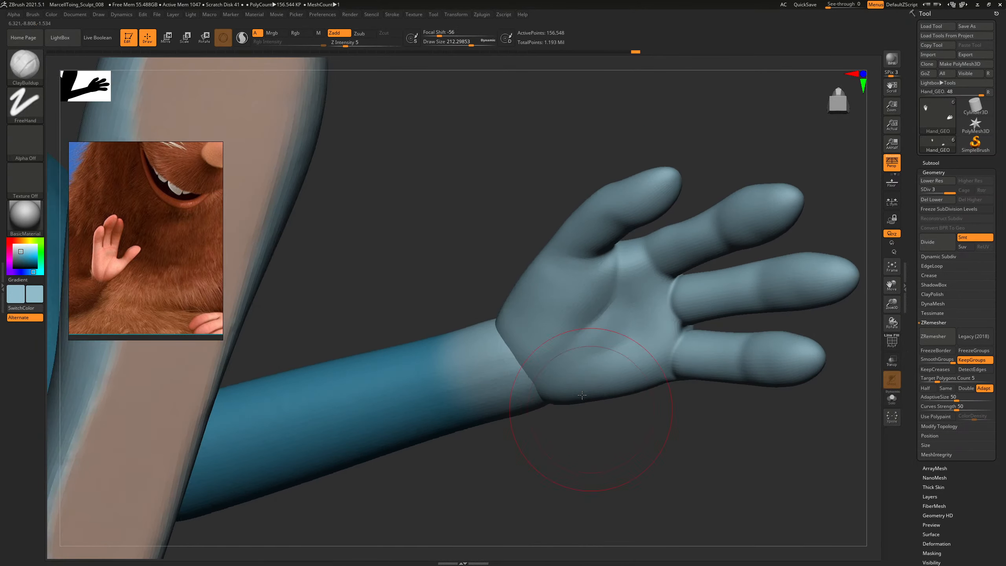
{"action": "key", "text": "s"}
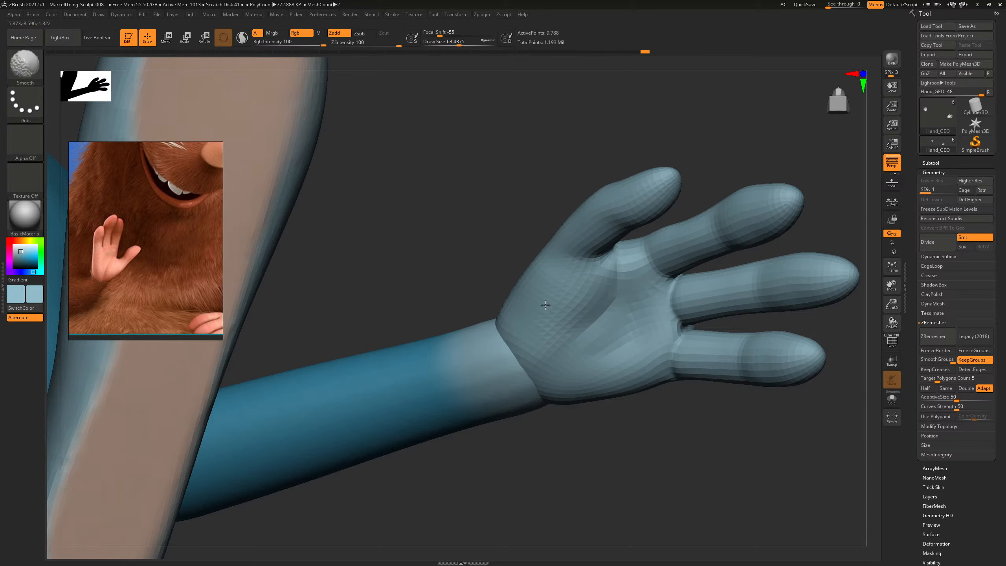
Build up the palm's edge at the wrist with ClayBuildup at a draw size of about 114, and smooth it.
{"action": "key", "text": "b"}
{"action": "key", "text": "c"}
{"action": "key", "text": "b"}
{"action": "right_click_drag", "start_coordinate": [546, 304], "coordinate": [518, 250]}
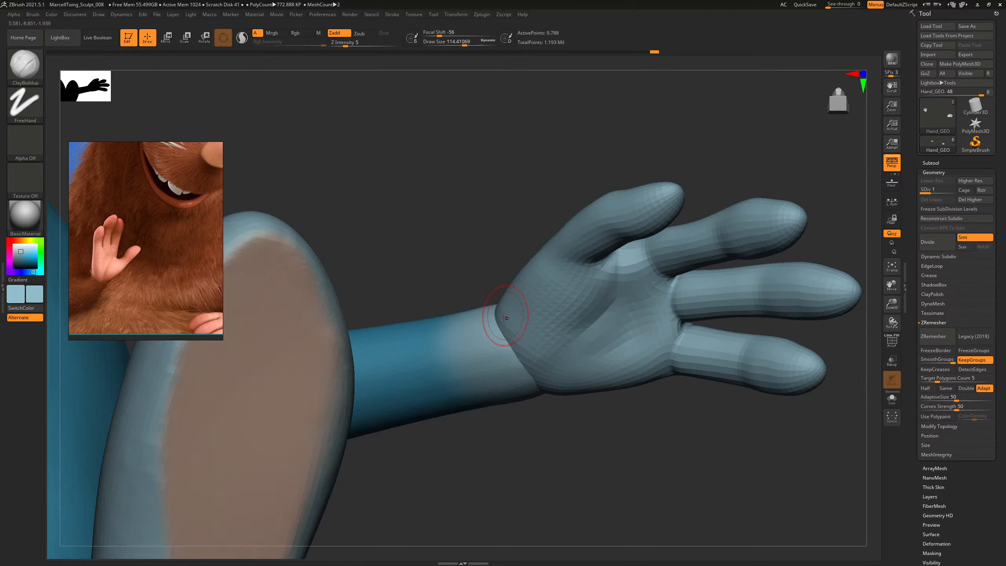
{"action": "key", "text": "shift"}
{"action": "key", "text": "shift"}
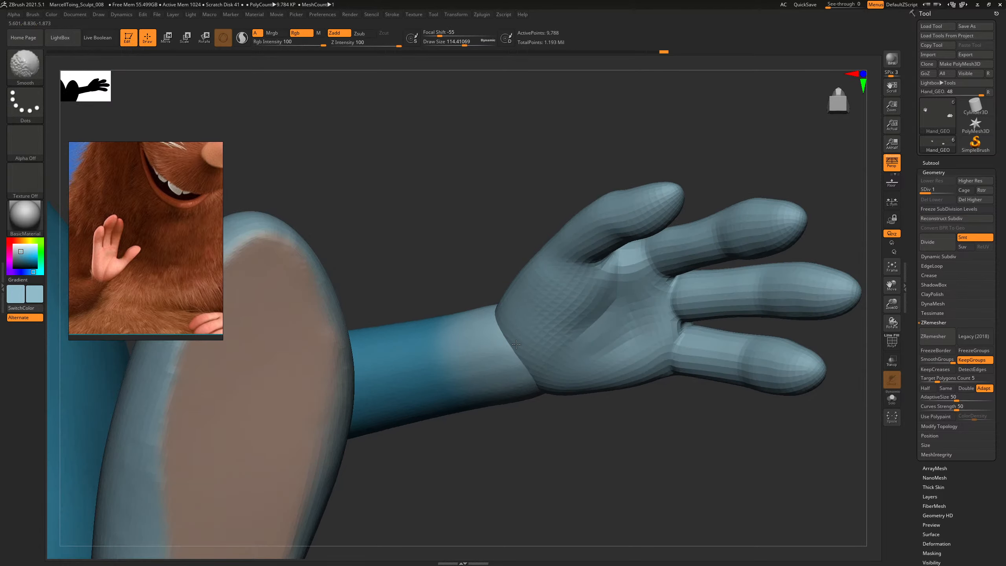
{"action": "key", "text": "shift"}
Reshape the underside of the palm near the wrist with the Move brush at subdivision level 1, and return to level 3.
{"action": "mouse_move", "coordinate": [626, 434]}
{"action": "right_mouse_down"}
{"action": "mouse_move", "coordinate": [631, 476]}
{"action": "mouse_move", "coordinate": [655, 258]}
{"action": "mouse_move", "coordinate": [697, 238]}
{"action": "mouse_move", "coordinate": [691, 247]}
{"action": "right_mouse_up"}
{"action": "key", "text": "b"}
{"action": "key", "text": "m"}
{"action": "key", "text": "v"}
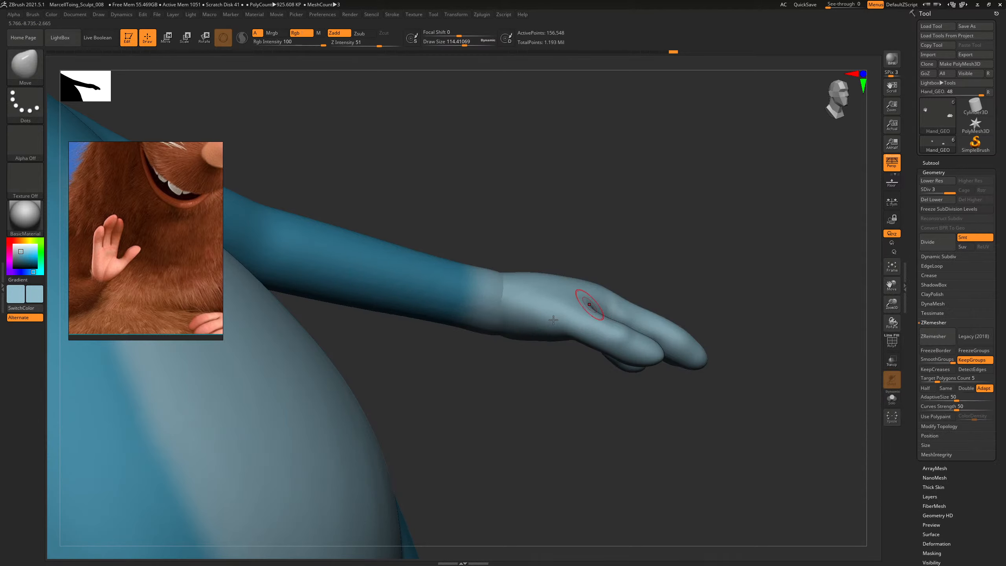
{"action": "key", "text": "shift"}
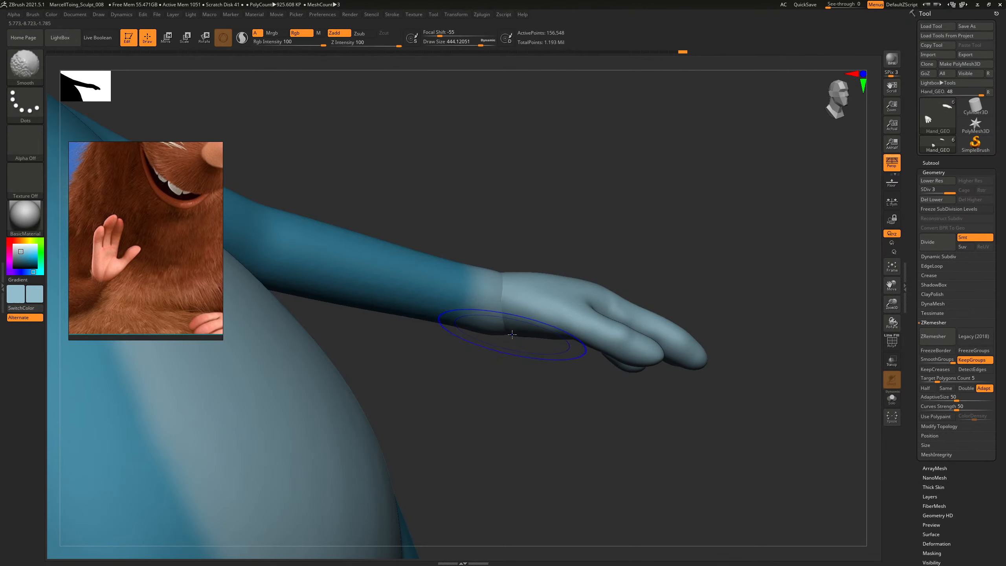
{"action": "key", "text": "shift+d"}
{"action": "key", "text": "s"}
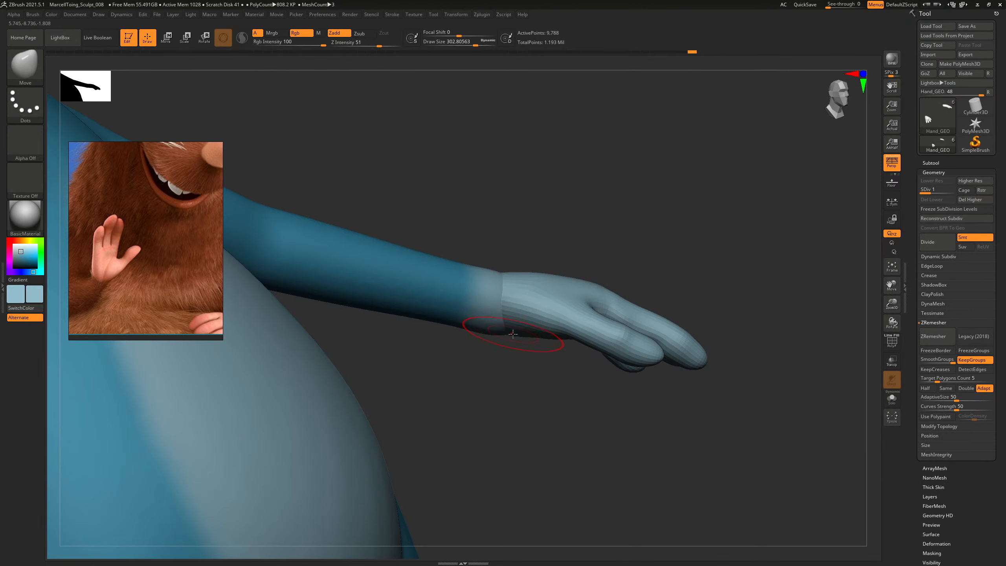
{"action": "left_click_drag", "start_coordinate": [520, 374], "coordinate": [587, 419]}
{"action": "key", "text": "d"}
{"action": "key", "text": "d"}
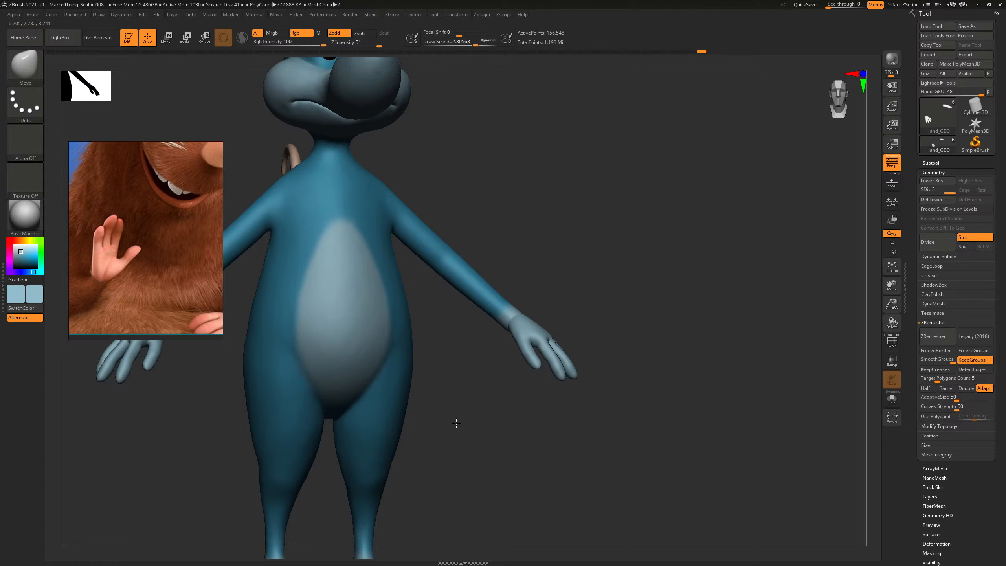
Adjust the shape of the fingers and the back of the hand with the Move brush at a draw size of about 205.
{"action": "left_click_drag", "start_coordinate": [633, 357], "coordinate": [656, 323]}
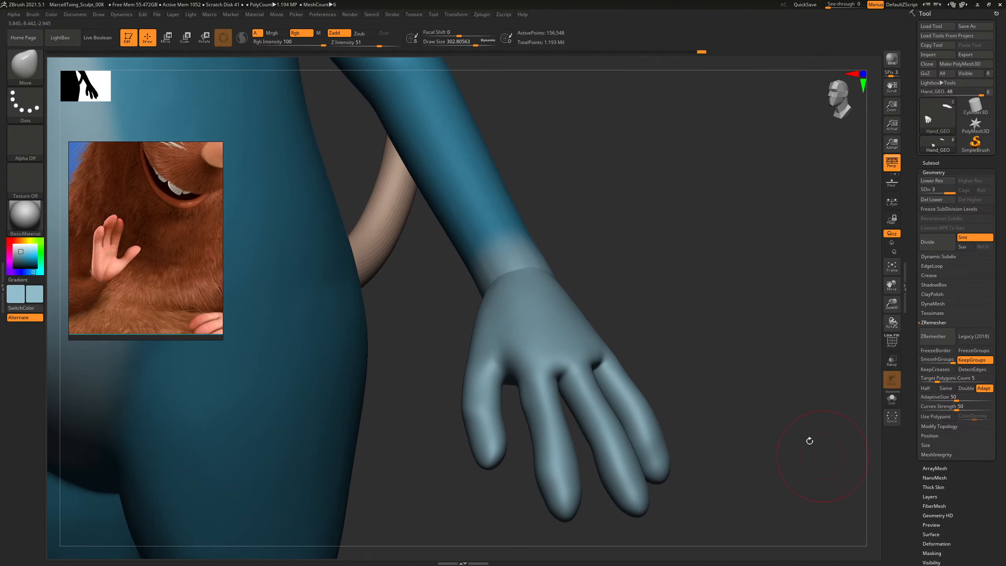
{"action": "mouse_move", "coordinate": [808, 437]}
{"action": "left_mouse_down"}
{"action": "mouse_move", "coordinate": [730, 315]}
{"action": "mouse_move", "coordinate": [644, 270]}
{"action": "left_mouse_up"}
{"action": "key", "text": "shift+d"}
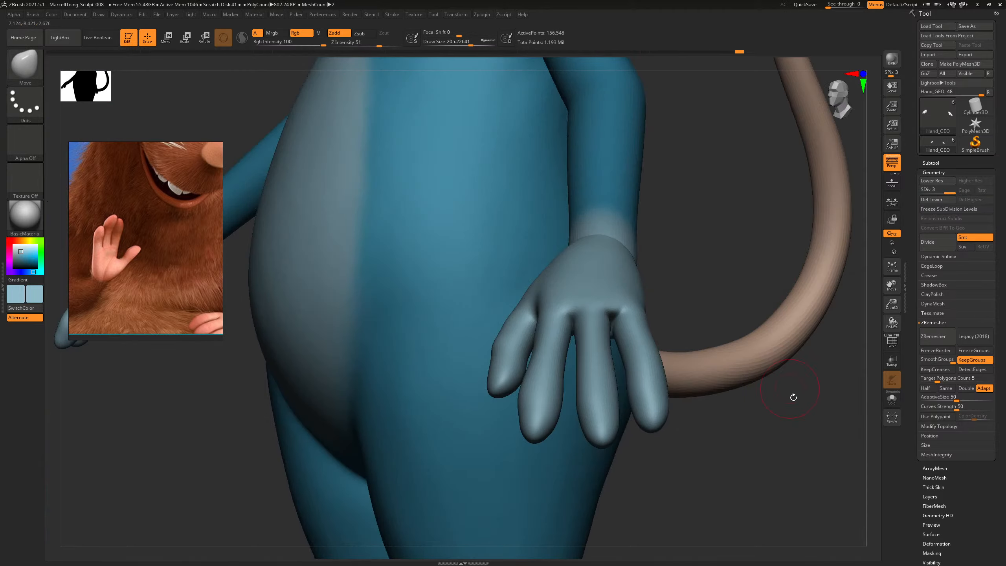
{"action": "left_click_drag", "start_coordinate": [790, 397], "coordinate": [806, 385]}
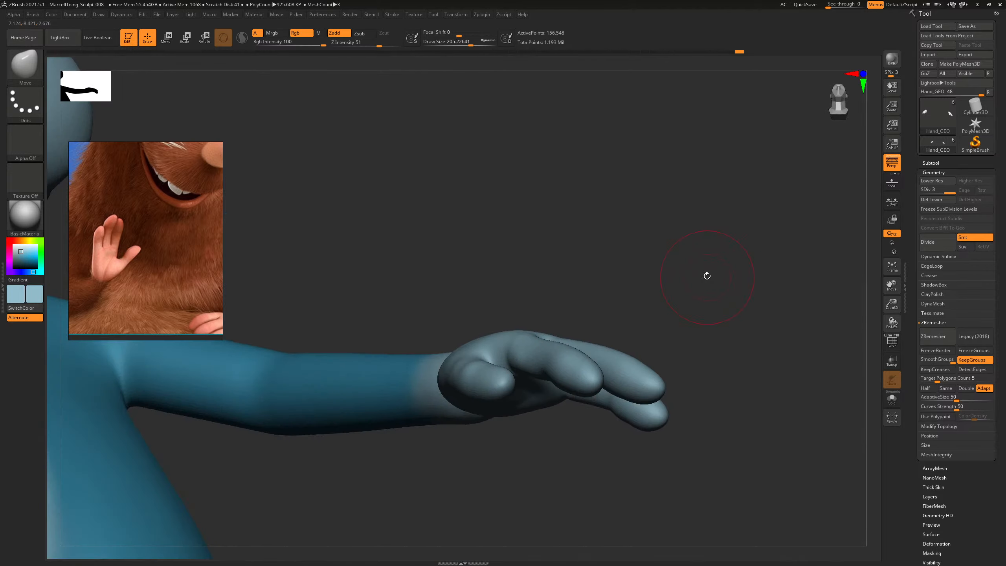
{"action": "left_click_drag", "start_coordinate": [707, 274], "coordinate": [684, 269]}
Build up the back of the hand near the index finger with ClayBuildup, and smooth it at subdivision level 1 with a draw size of about 110.
{"action": "key", "text": "b"}
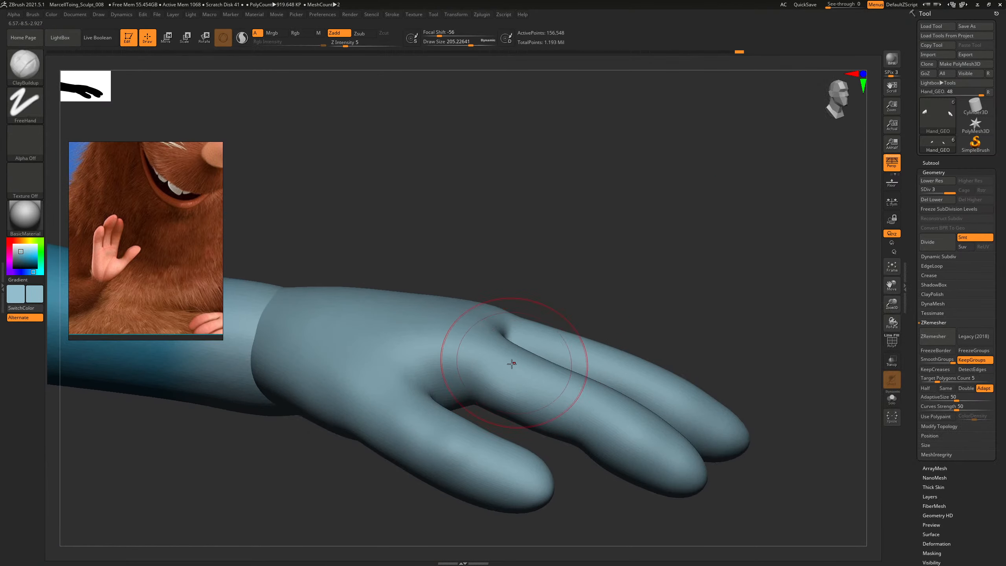
{"action": "key", "text": "s"}
{"action": "left_click_drag", "start_coordinate": [517, 373], "coordinate": [500, 380]}
{"action": "key", "text": "s"}
{"action": "key", "text": "shift+d"}
{"action": "key", "text": "shift+d"}
{"action": "left_click_drag", "start_coordinate": [644, 226], "coordinate": [637, 309]}
{"action": "left_click_drag", "start_coordinate": [500, 375], "coordinate": [494, 379], "text": "shift"}
{"action": "key", "text": "d"}
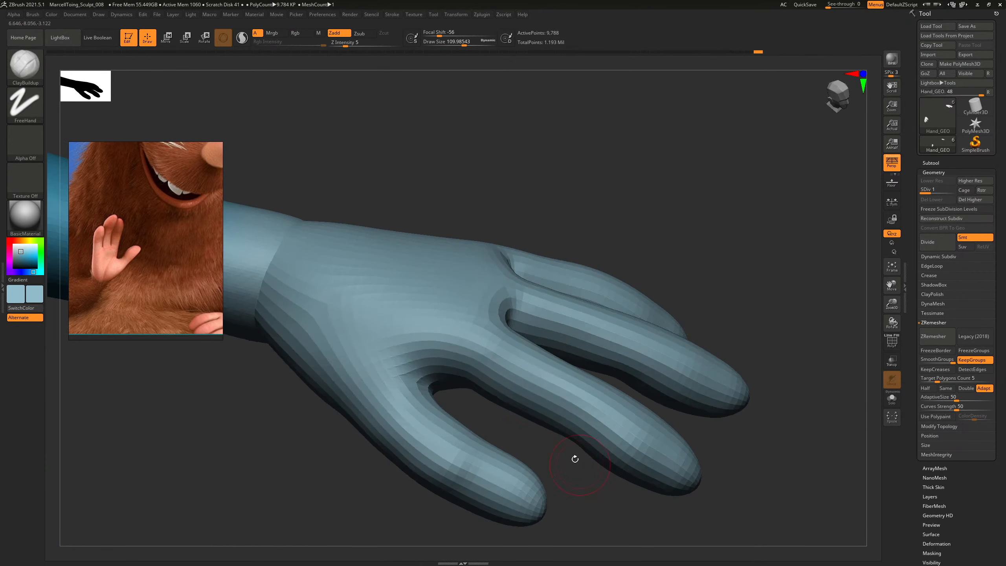
Rework the thumb side of the hand near the wrist from subdivision level 1 at a draw size of about 250, and return to level 3.
{"action": "left_click_drag", "start_coordinate": [681, 325], "coordinate": [626, 282]}
{"action": "left_click_drag", "start_coordinate": [435, 215], "coordinate": [541, 237]}
{"action": "left_click_drag", "start_coordinate": [709, 284], "coordinate": [606, 285], "text": "alt"}
{"action": "mouse_move", "coordinate": [606, 292]}
{"action": "left_mouse_down"}
{"action": "mouse_move", "coordinate": [664, 292]}
{"action": "mouse_move", "coordinate": [680, 327]}
{"action": "mouse_move", "coordinate": [678, 314]}
{"action": "mouse_move", "coordinate": [743, 377]}
{"action": "mouse_move", "coordinate": [656, 335]}
{"action": "left_mouse_up"}
{"action": "key", "text": "shift+d"}
{"action": "key", "text": "shift+d"}
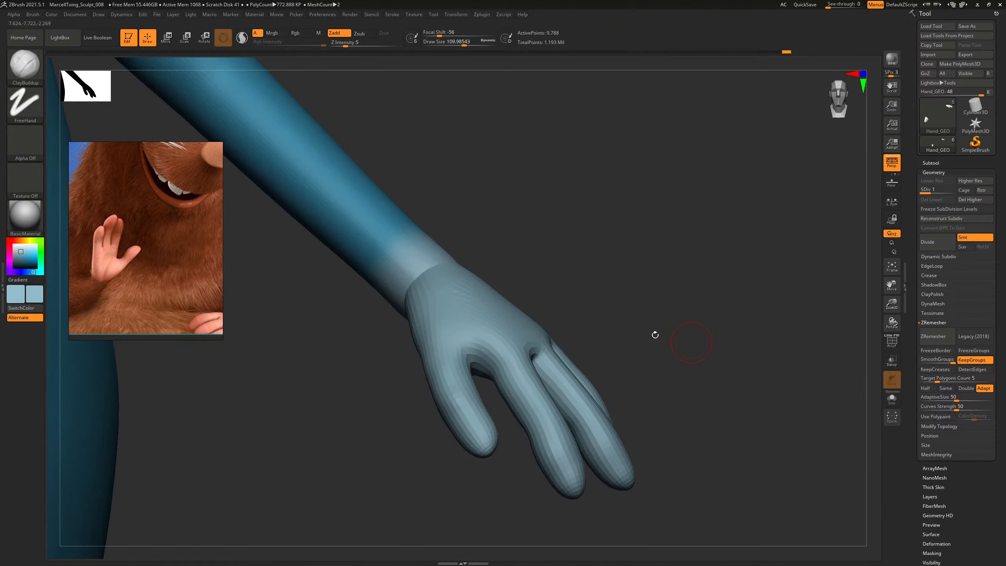
{"action": "key", "text": "s"}
{"action": "mouse_move", "coordinate": [413, 310]}
{"action": "left_mouse_down"}
{"action": "mouse_move", "coordinate": [426, 310]}
{"action": "mouse_move", "coordinate": [411, 329]}
{"action": "left_mouse_up"}
{"action": "key", "text": "s"}
{"action": "left_click_drag", "start_coordinate": [532, 222], "coordinate": [552, 250]}
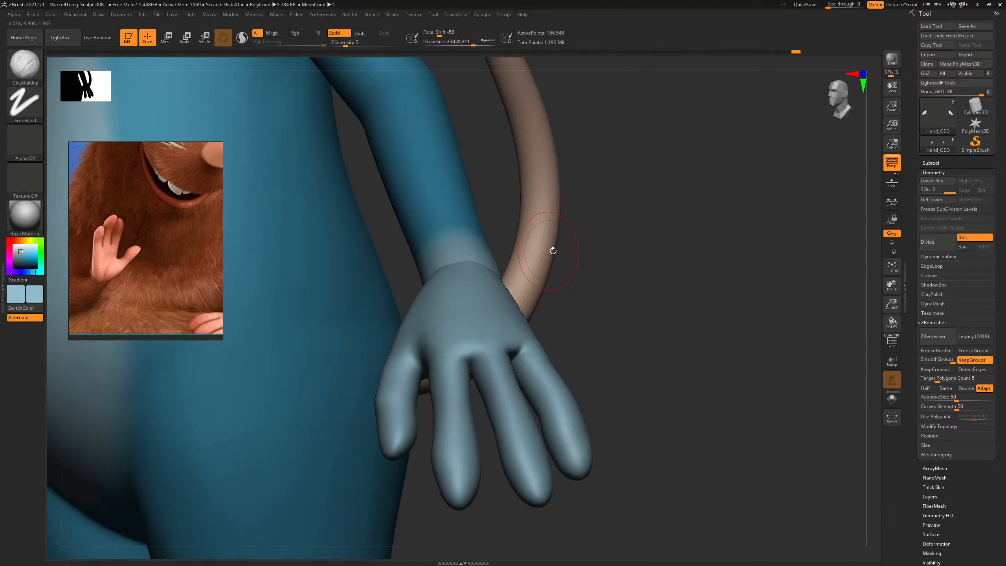
Smooth the edge between wrist and thumb at subdivision level 1 with a draw size of about 192, and return to level 3.
{"action": "mouse_move", "coordinate": [737, 298]}
{"action": "left_mouse_down"}
{"action": "mouse_move", "coordinate": [406, 333]}
{"action": "mouse_move", "coordinate": [403, 325]}
{"action": "left_mouse_up"}
{"action": "key", "text": "shift+d"}
{"action": "key", "text": "shift+d"}
{"action": "key", "text": "s"}
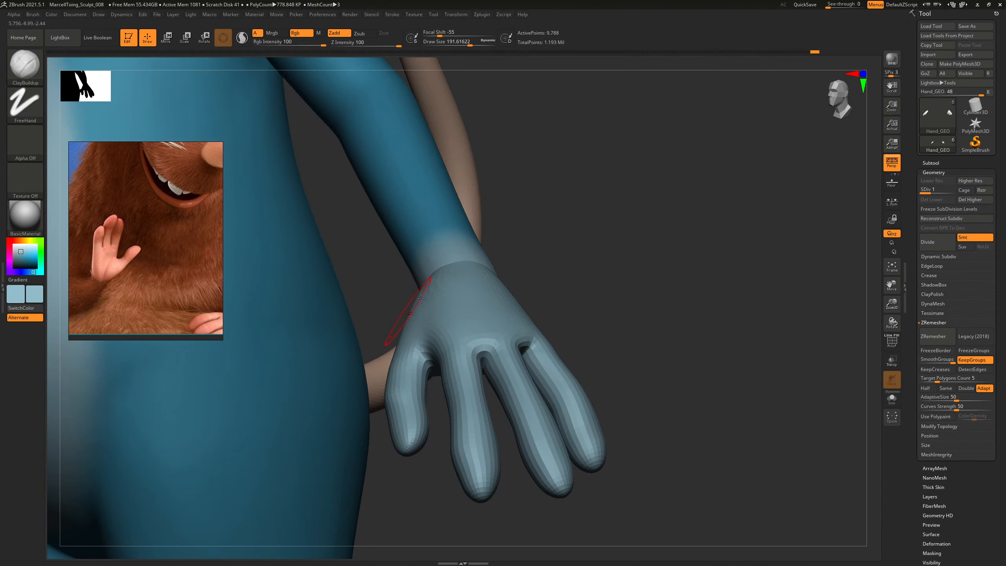
{"action": "left_click_drag", "start_coordinate": [583, 255], "coordinate": [538, 264]}
{"action": "key", "text": "d"}
{"action": "key", "text": "d"}
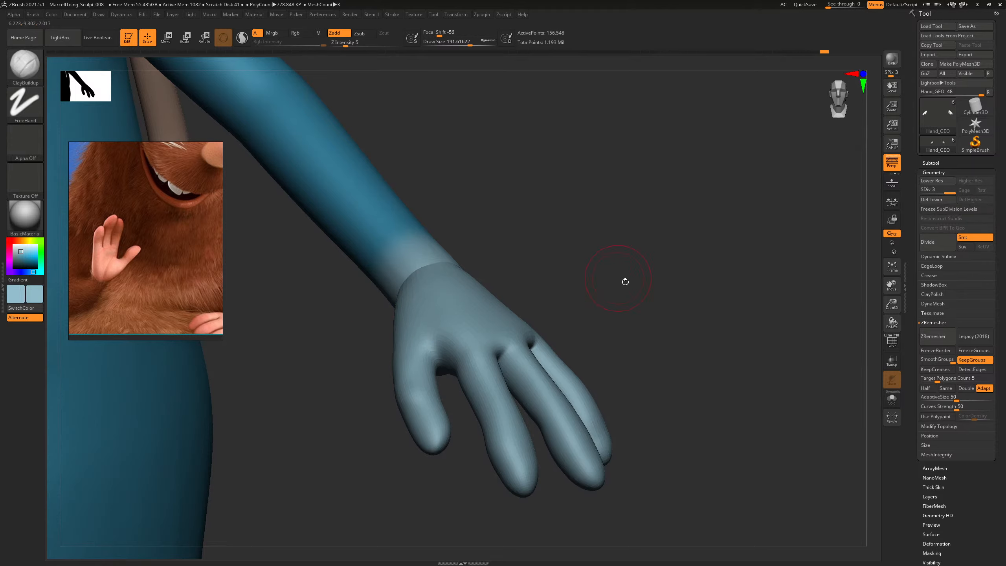
Check the whole mouse from several angles and bring up the reference of the grey rat with its pointing hand.
{"action": "left_click_drag", "start_coordinate": [624, 281], "coordinate": [668, 281]}
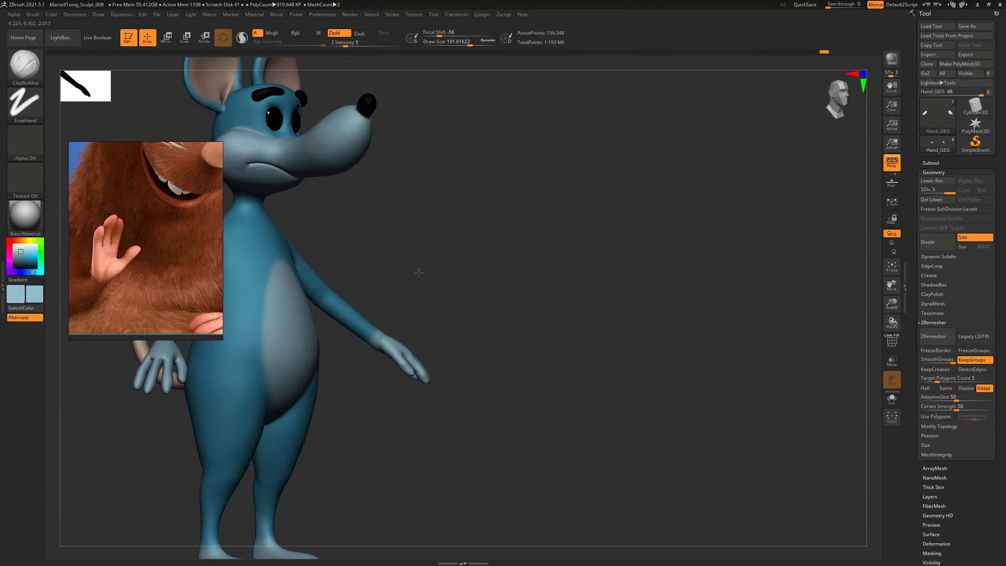
{"action": "left_click_drag", "start_coordinate": [611, 295], "coordinate": [670, 319]}
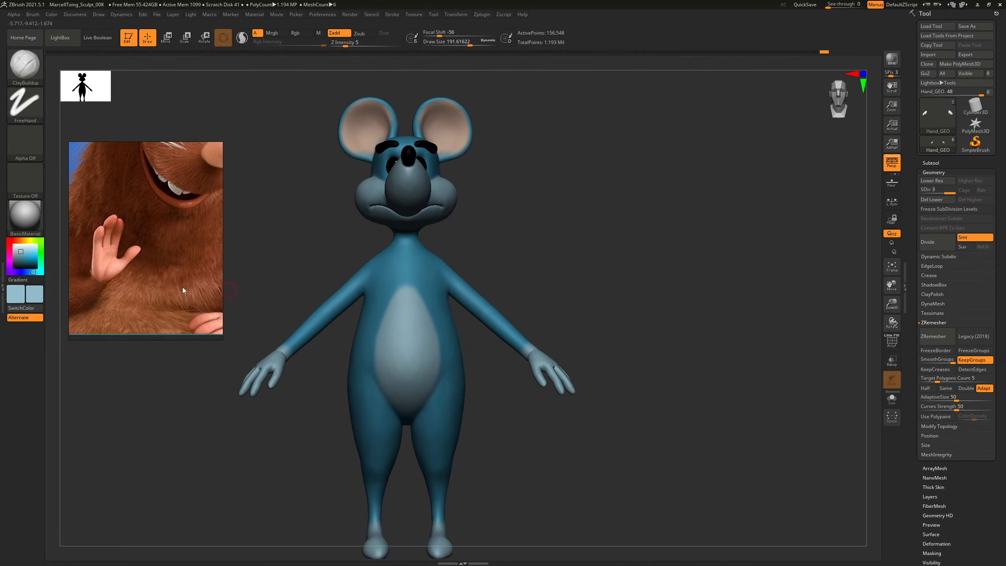
{"action": "left_click_drag", "start_coordinate": [183, 287], "coordinate": [151, 345]}
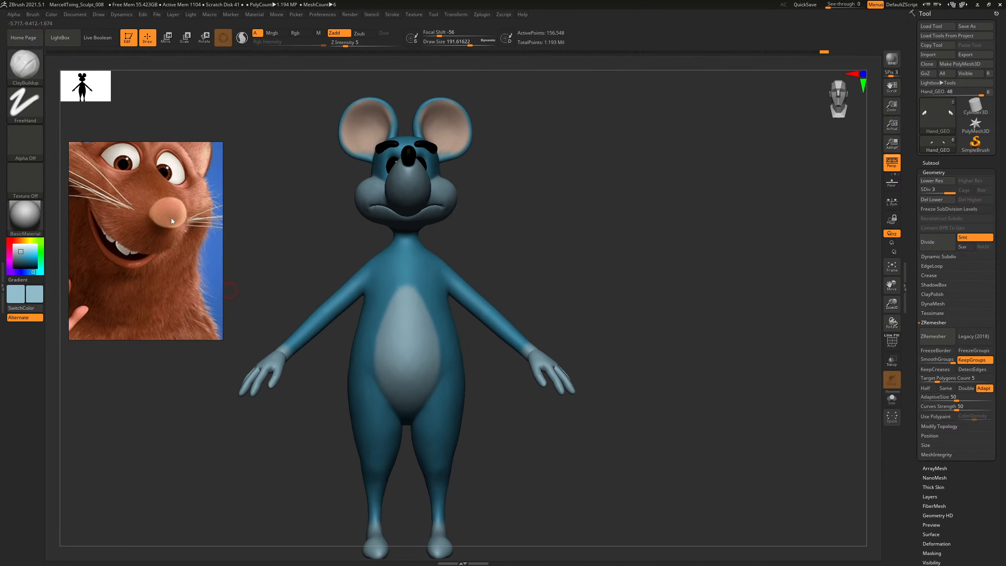
{"action": "scroll", "coordinate": [171, 218], "scroll_direction": "down", "scroll_amount": 6}
{"action": "middle_click_drag", "start_coordinate": [171, 183], "coordinate": [132, 322]}
{"action": "scroll", "coordinate": [95, 231], "scroll_direction": "up", "scroll_amount": 4}
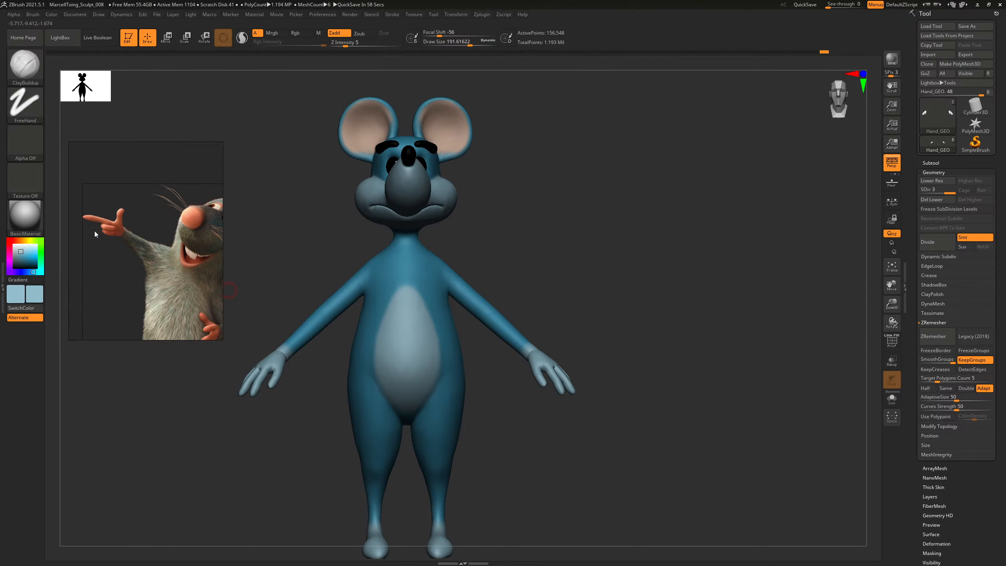
Lower the hands to subdivision level 1 and mask everything except the thumb, softening the mask's edge.
{"action": "left_click_drag", "start_coordinate": [448, 230], "coordinate": [663, 268]}
{"action": "key", "text": "shift+d"}
{"action": "key", "text": "shift+d"}
{"action": "key", "text": "ctrl"}
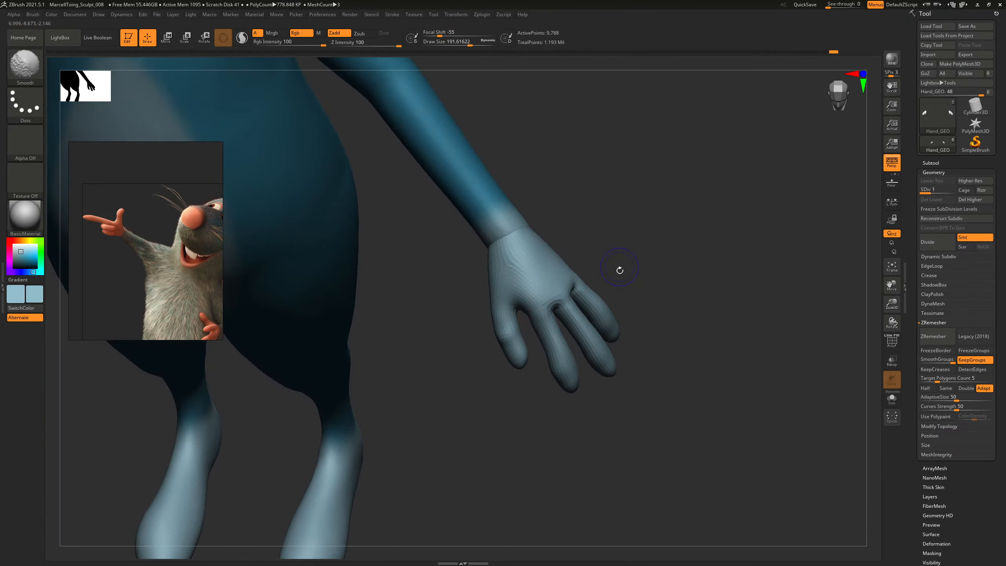
{"action": "left_click_drag", "start_coordinate": [505, 308], "coordinate": [539, 424], "text": "ctrl"}
{"action": "left_click_drag", "start_coordinate": [606, 243], "coordinate": [522, 332], "text": "ctrl"}
{"action": "left_click", "coordinate": [614, 254], "text": "ctrl"}
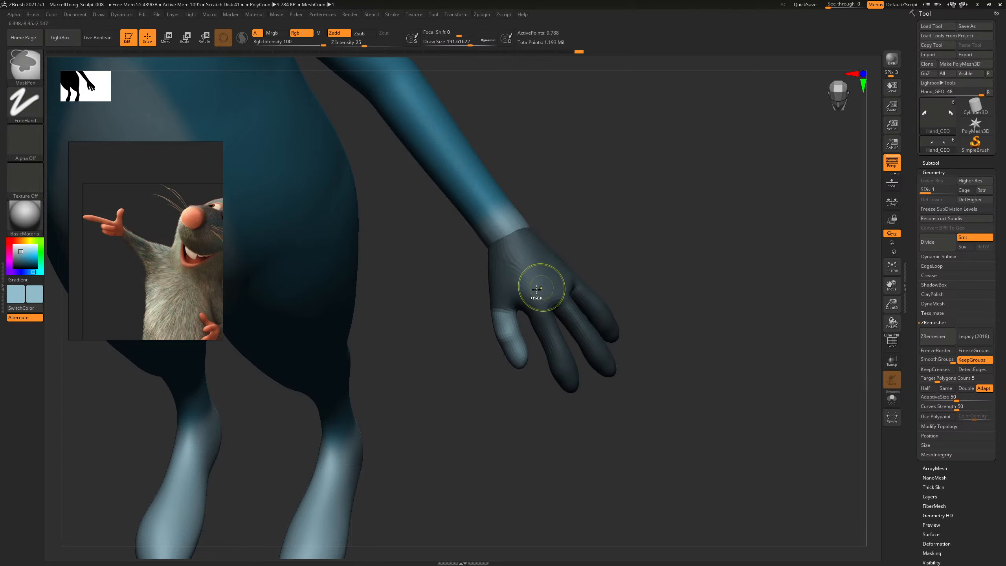
{"action": "left_click", "coordinate": [539, 288], "text": "ctrl"}
{"action": "left_click", "coordinate": [621, 241], "text": "ctrl"}
{"action": "left_click", "coordinate": [637, 237], "text": "ctrl"}
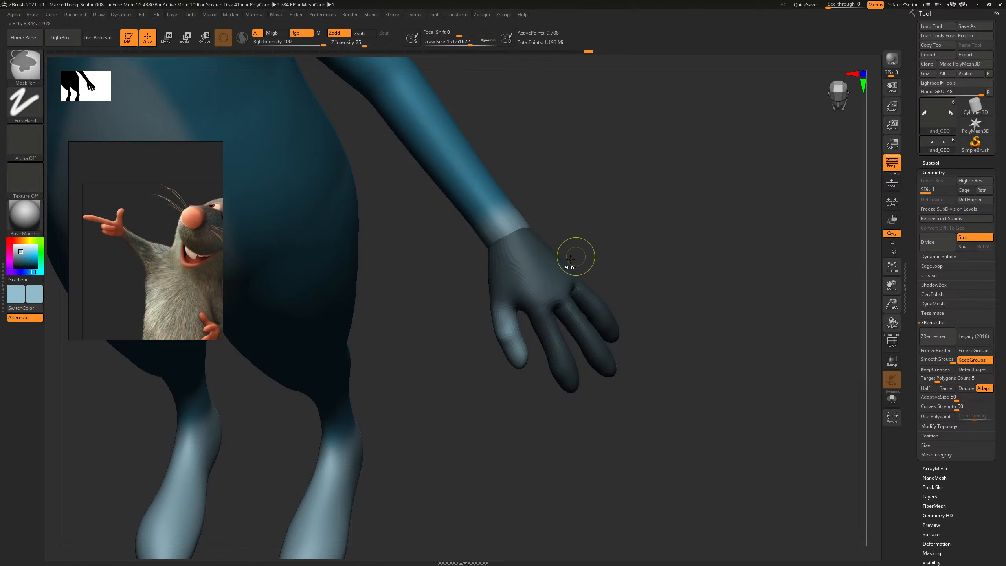
Reposition the unmasked thumb with the Move brush at a draw size of about 553, and clear the mask.
{"action": "key", "text": "b"}
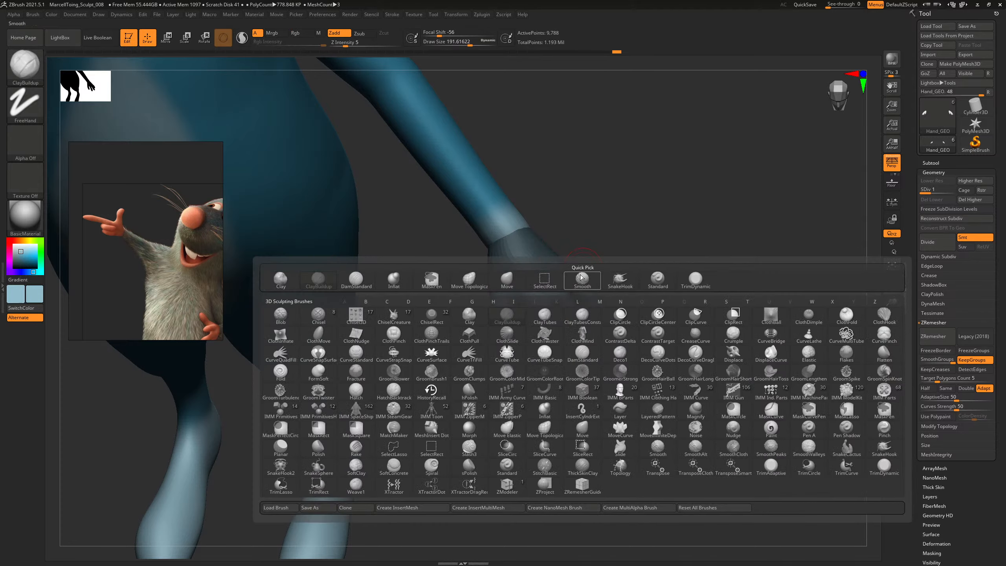
{"action": "key", "text": "m"}
{"action": "key", "text": "v"}
{"action": "left_click", "coordinate": [618, 234], "text": "ctrl"}
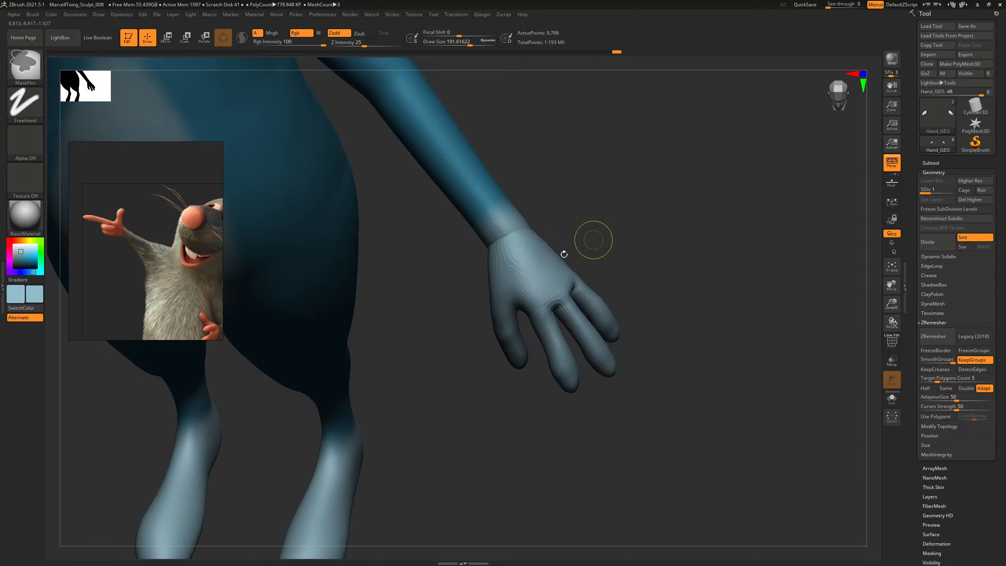
{"action": "key", "text": "s"}
{"action": "mouse_move", "coordinate": [481, 302]}
{"action": "left_mouse_down"}
{"action": "mouse_move", "coordinate": [506, 296]}
{"action": "mouse_move", "coordinate": [504, 328]}
{"action": "left_mouse_up"}
{"action": "key", "text": "ctrl+shift+a"}
{"action": "left_click", "coordinate": [612, 238], "text": "ctrl"}
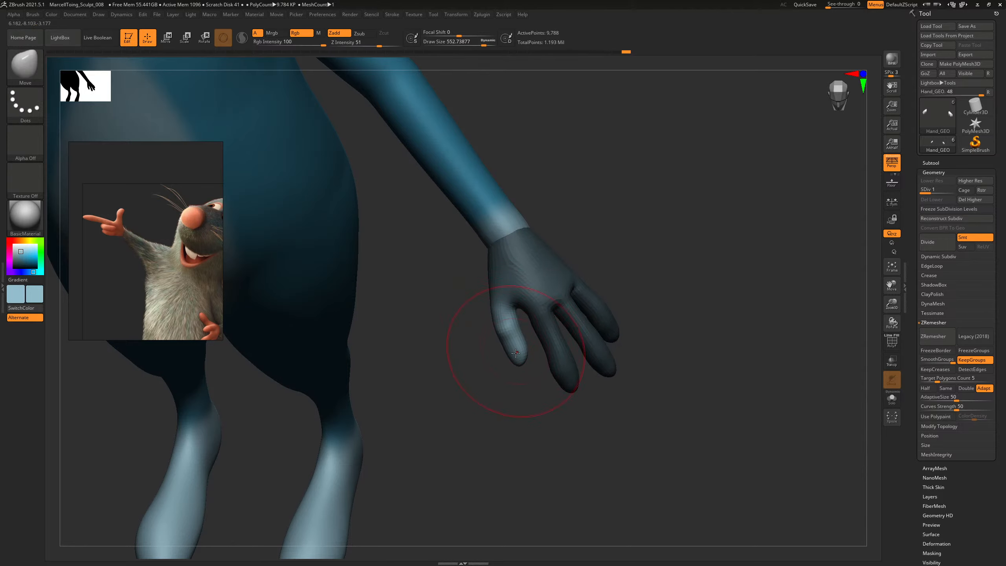
{"action": "mouse_move", "coordinate": [669, 254]}
{"action": "left_mouse_down"}
{"action": "mouse_move", "coordinate": [699, 225]}
{"action": "mouse_move", "coordinate": [673, 241]}
{"action": "left_mouse_up"}
{"action": "left_click_drag", "start_coordinate": [674, 305], "coordinate": [695, 328], "text": "ctrl"}
Refine the thumb's shape with the Move brush at draw sizes of about 303 and 198, and return to subdivision level 3.
{"action": "key", "text": "f"}
{"action": "left_click_drag", "start_coordinate": [543, 269], "coordinate": [624, 295]}
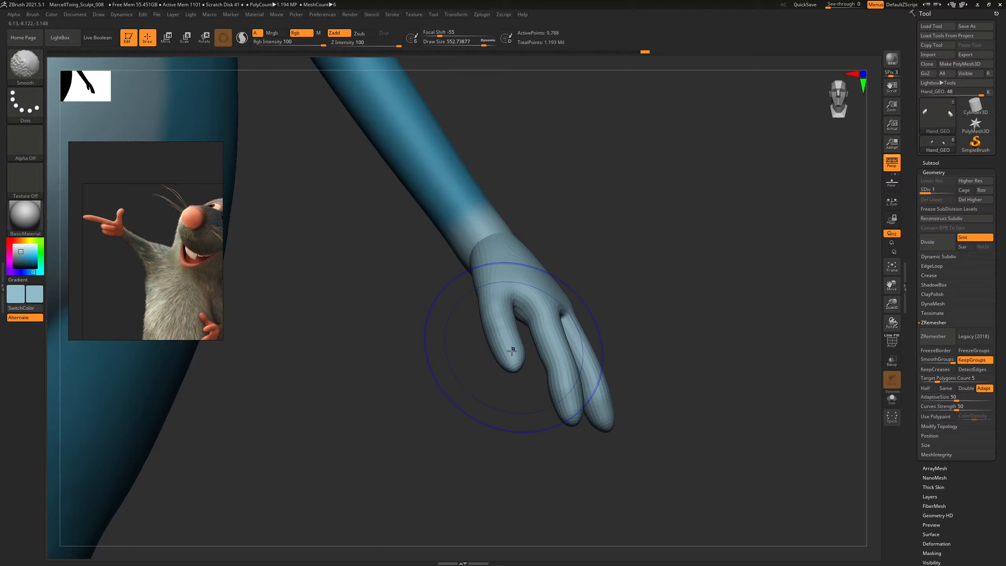
{"action": "key", "text": "s"}
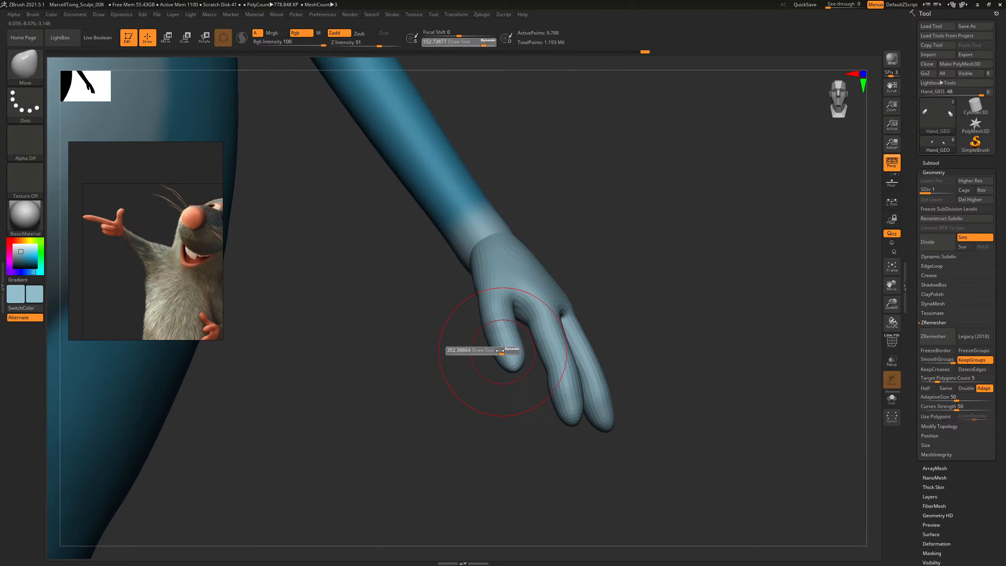
{"action": "left_click_drag", "start_coordinate": [500, 350], "coordinate": [496, 350]}
{"action": "left_click_drag", "start_coordinate": [645, 263], "coordinate": [608, 272]}
{"action": "key", "text": "s"}
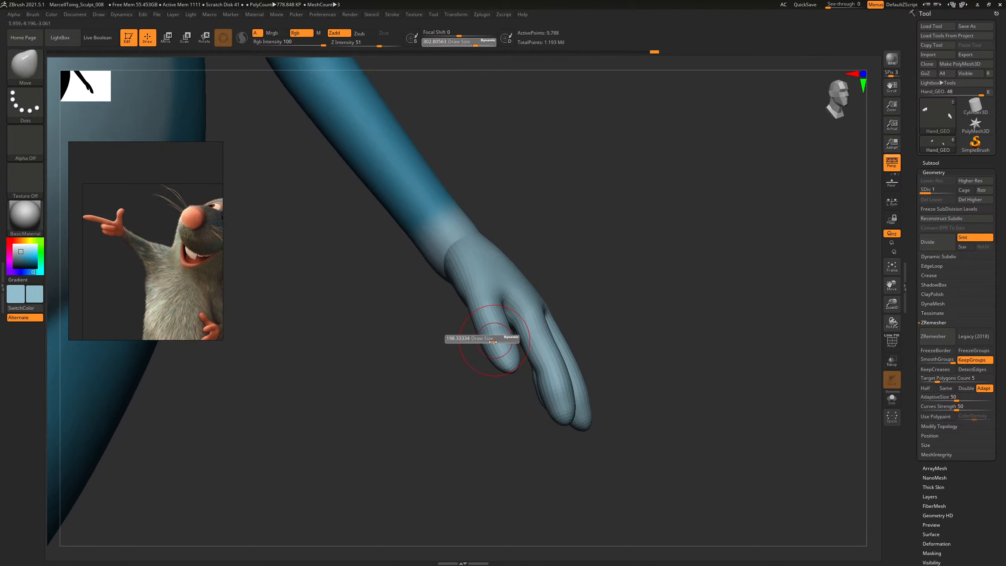
{"action": "left_click_drag", "start_coordinate": [499, 341], "coordinate": [494, 341]}
{"action": "key", "text": "d"}
{"action": "key", "text": "d"}
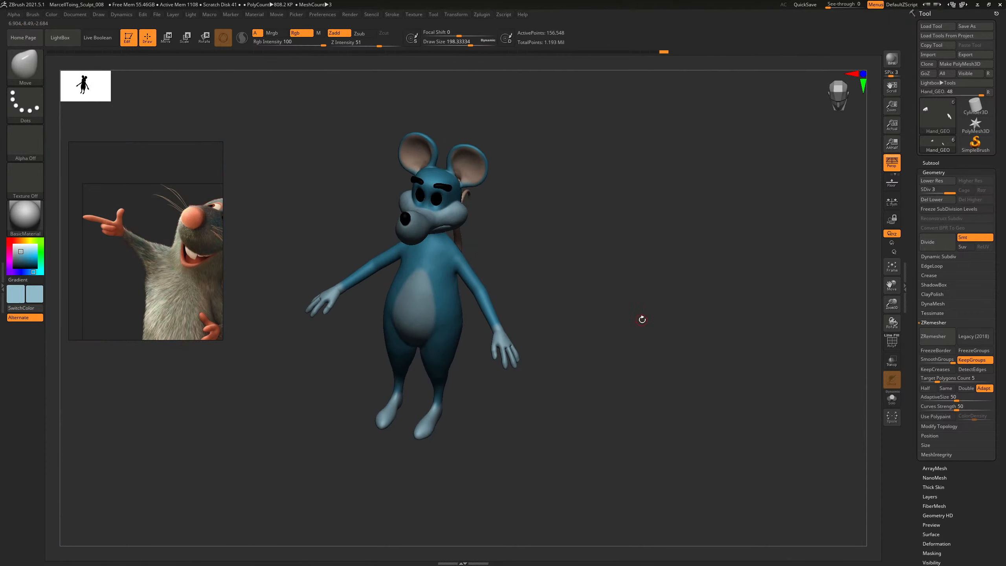
Build up the base of the thumb with ClayBuildup at subdivision level 2 and a draw size of about 106, and smooth it.
{"action": "mouse_move", "coordinate": [640, 319]}
{"action": "left_mouse_down"}
{"action": "mouse_move", "coordinate": [637, 341]}
{"action": "mouse_move", "coordinate": [633, 319]}
{"action": "left_mouse_up"}
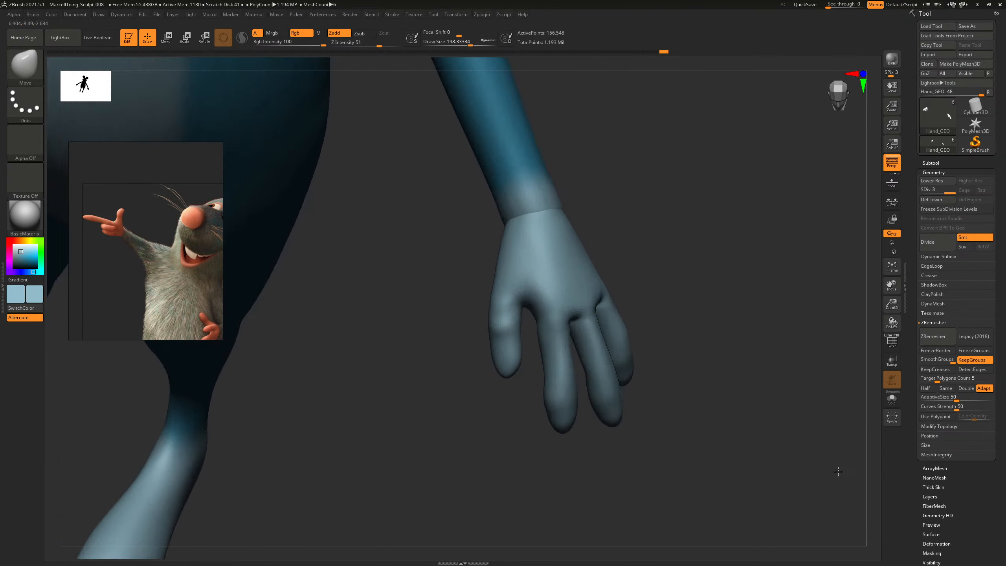
{"action": "key", "text": "b"}
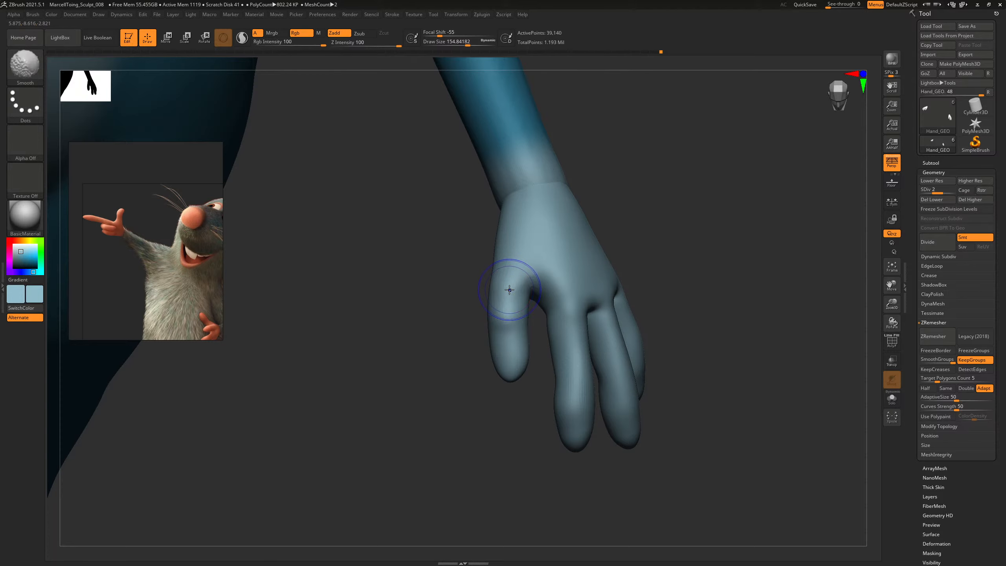
{"action": "key", "text": "shift+d"}
{"action": "key", "text": "shift+d"}
{"action": "key", "text": "d"}
{"action": "mouse_move", "coordinate": [696, 195]}
{"action": "left_mouse_down"}
{"action": "mouse_move", "coordinate": [714, 198]}
{"action": "mouse_move", "coordinate": [694, 197]}
{"action": "mouse_move", "coordinate": [592, 276]}
{"action": "left_mouse_up"}
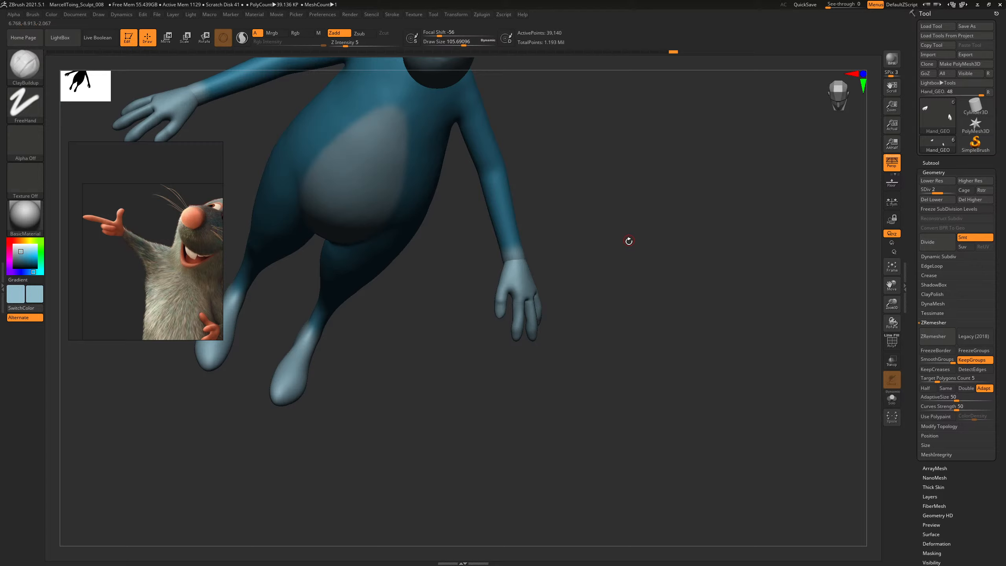
{"action": "left_click_drag", "start_coordinate": [626, 236], "coordinate": [644, 242]}
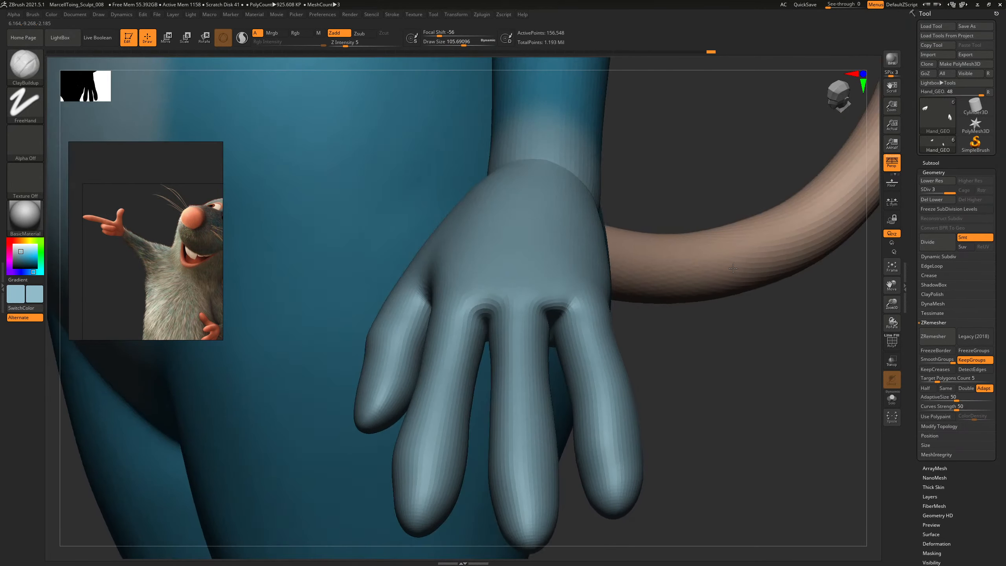
Carve the creases between the fingers on the back of the hand with DamStandard at a draw size of about 128.
{"action": "left_click_drag", "start_coordinate": [737, 313], "coordinate": [740, 317]}
{"action": "mouse_move", "coordinate": [712, 372]}
{"action": "left_mouse_down"}
{"action": "mouse_move", "coordinate": [709, 355]}
{"action": "mouse_move", "coordinate": [444, 277]}
{"action": "mouse_move", "coordinate": [462, 297]}
{"action": "left_mouse_up"}
{"action": "key", "text": "b"}
{"action": "key", "text": "d"}
{"action": "key", "text": "s"}
{"action": "key", "text": "s"}
{"action": "mouse_move", "coordinate": [608, 363]}
{"action": "left_mouse_down"}
{"action": "mouse_move", "coordinate": [633, 263]}
{"action": "mouse_move", "coordinate": [566, 283]}
{"action": "left_mouse_up"}
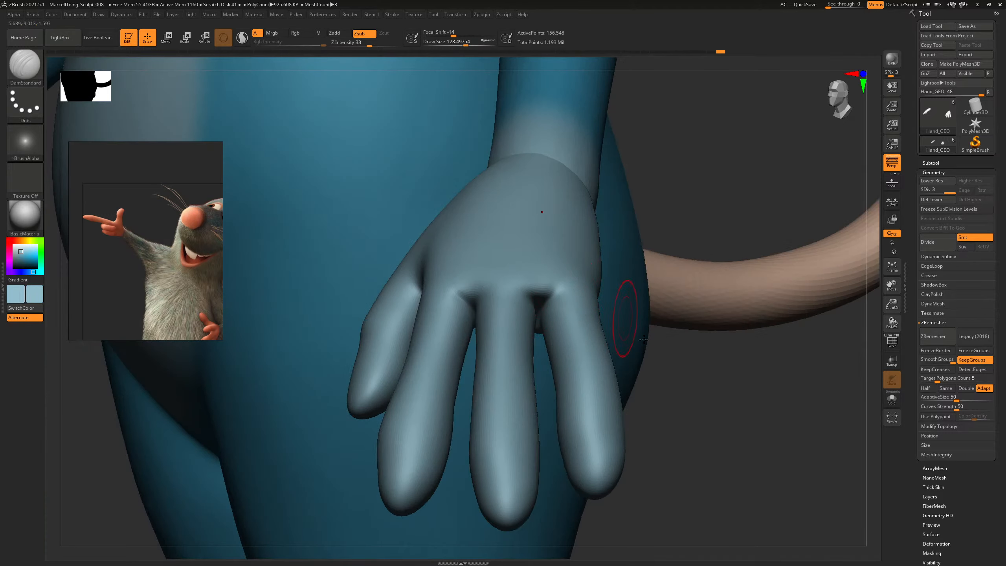
Add volume at the web between the two outer fingers with ClayBuildup at a draw size of about 41.
{"action": "left_click_drag", "start_coordinate": [656, 351], "coordinate": [677, 392]}
{"action": "key", "text": "b"}
{"action": "key", "text": "c"}
{"action": "key", "text": "b"}
{"action": "left_click_drag", "start_coordinate": [732, 408], "coordinate": [702, 336]}
{"action": "key", "text": "s"}
{"action": "left_click_drag", "start_coordinate": [541, 289], "coordinate": [538, 298]}
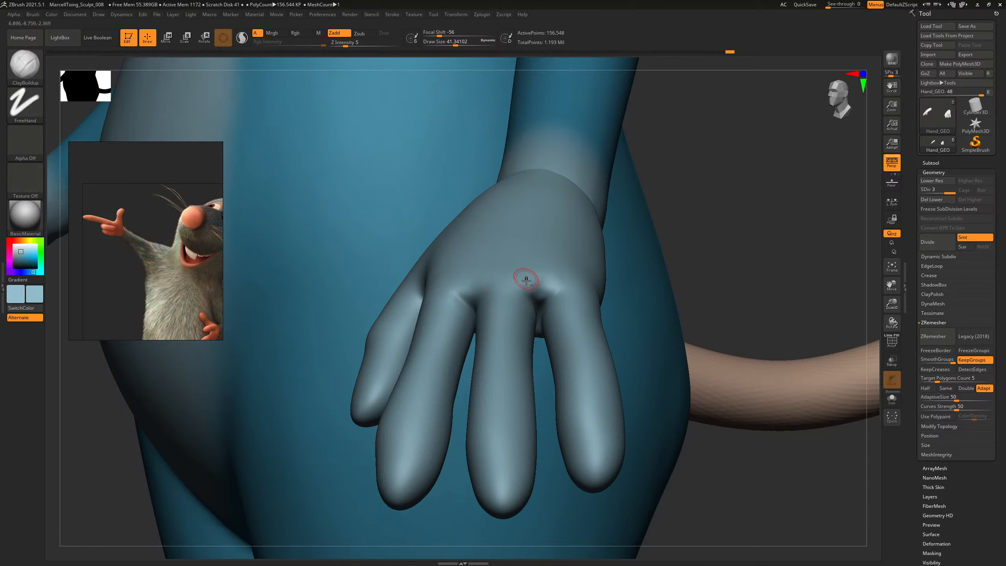
Refine the web between the two outer fingers with ClayBuildup at draw sizes of about 48 to 58, and smooth it.
{"action": "mouse_move", "coordinate": [723, 195]}
{"action": "left_mouse_down"}
{"action": "mouse_move", "coordinate": [698, 214]}
{"action": "mouse_move", "coordinate": [676, 314]}
{"action": "mouse_move", "coordinate": [541, 274]}
{"action": "mouse_move", "coordinate": [558, 280]}
{"action": "left_mouse_up"}
{"action": "key", "text": "s"}
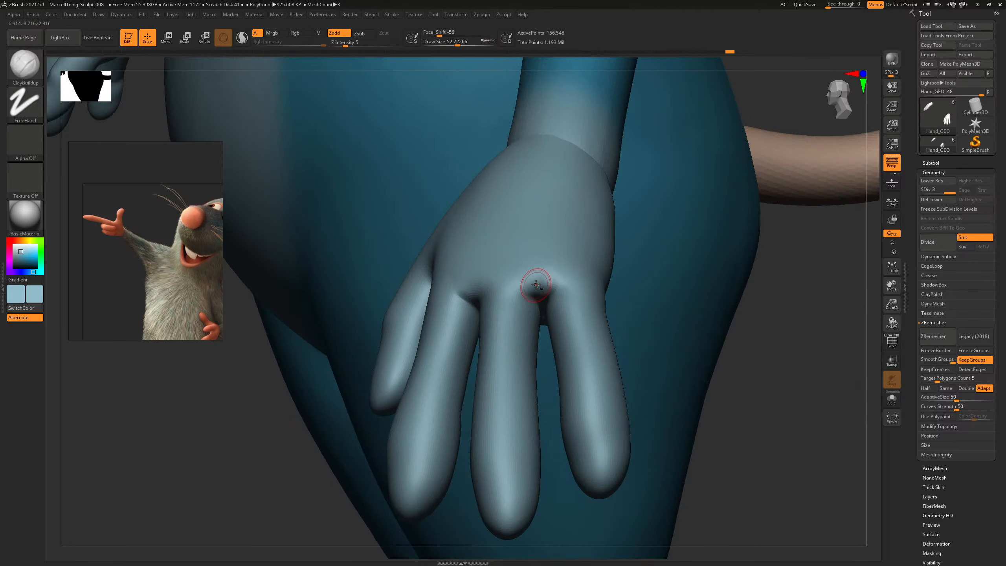
{"action": "right_click_drag", "start_coordinate": [561, 280], "coordinate": [633, 315]}
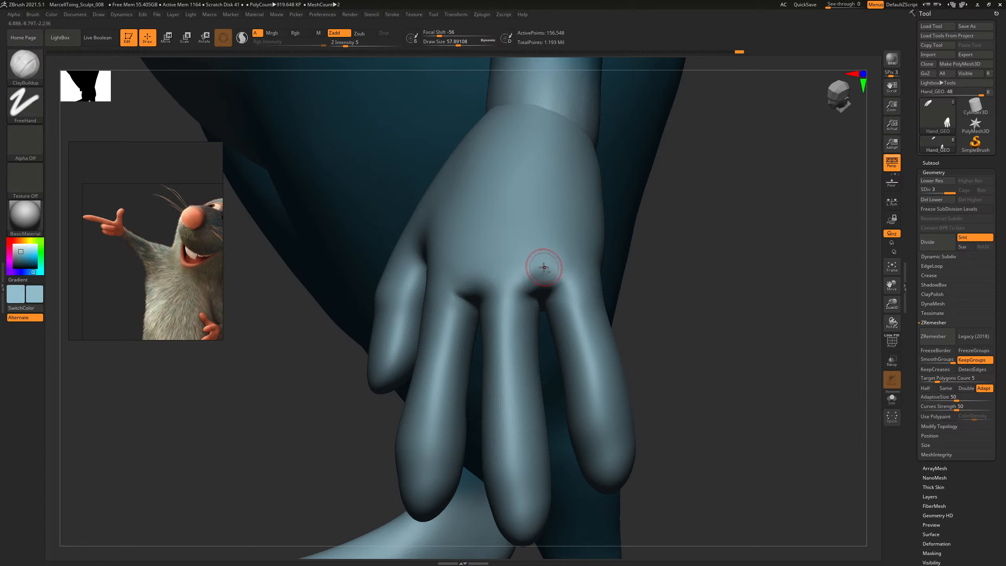
{"action": "right_click_drag", "start_coordinate": [691, 305], "coordinate": [549, 285]}
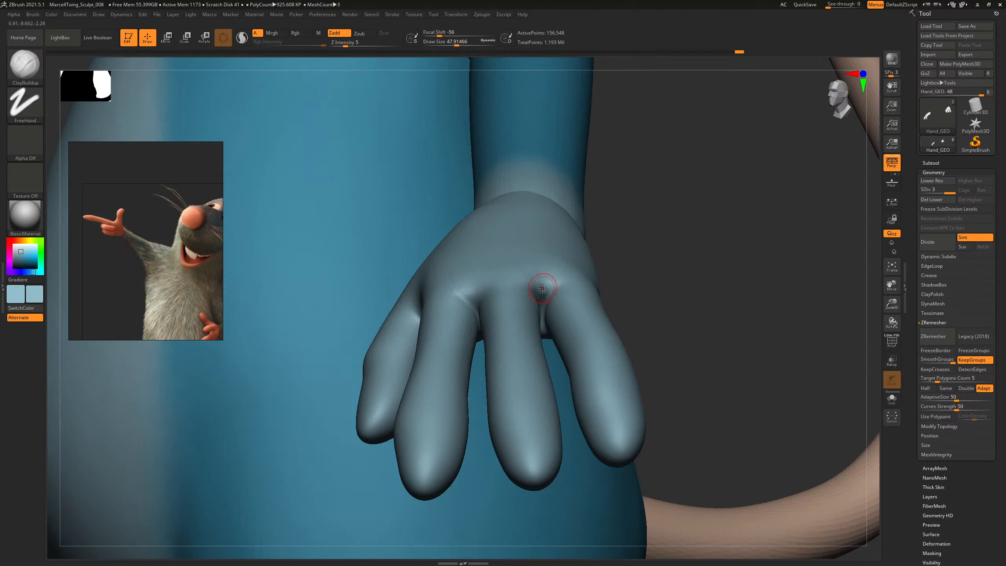
{"action": "right_click_drag", "start_coordinate": [594, 260], "coordinate": [545, 289]}
{"action": "key", "text": "shift"}
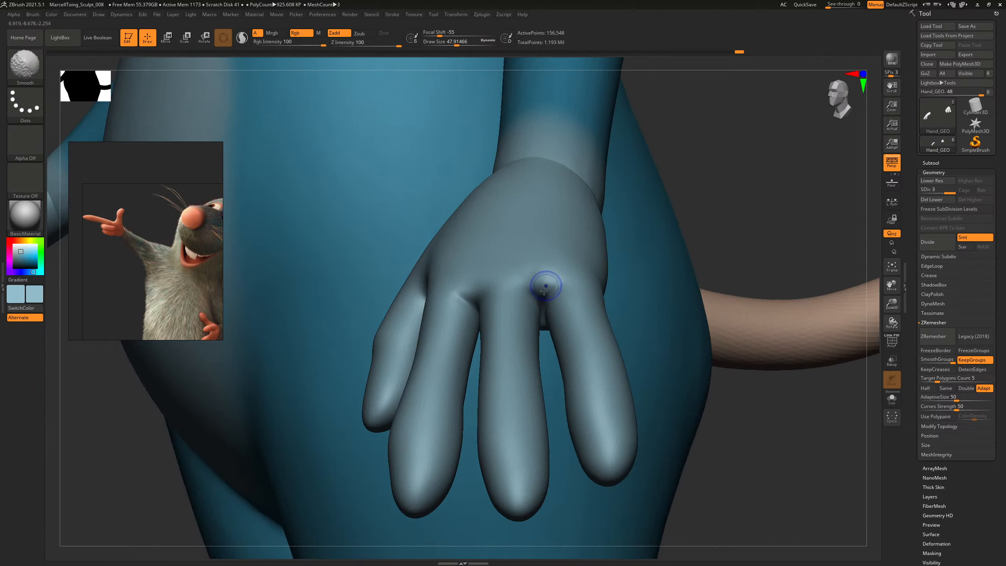
Build up and smooth the hand above the finger webs, including between index and middle finger, with ClayBuildup at draw sizes of about 69 and 58.
{"action": "right_click_drag", "start_coordinate": [550, 254], "coordinate": [638, 218]}
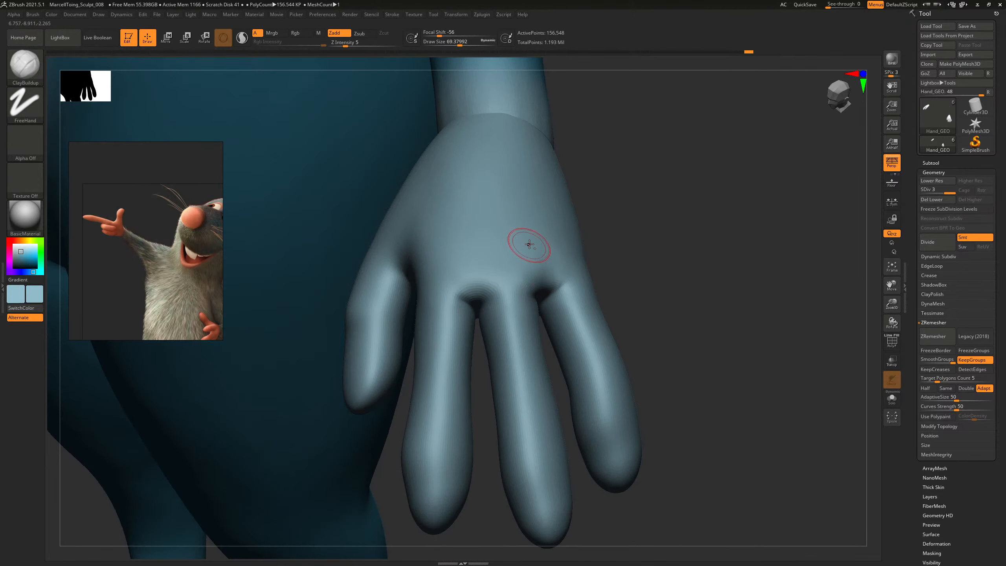
{"action": "mouse_move", "coordinate": [542, 290]}
{"action": "right_mouse_down"}
{"action": "mouse_move", "coordinate": [646, 283]}
{"action": "mouse_move", "coordinate": [471, 279]}
{"action": "right_mouse_up"}
{"action": "key", "text": "shift"}
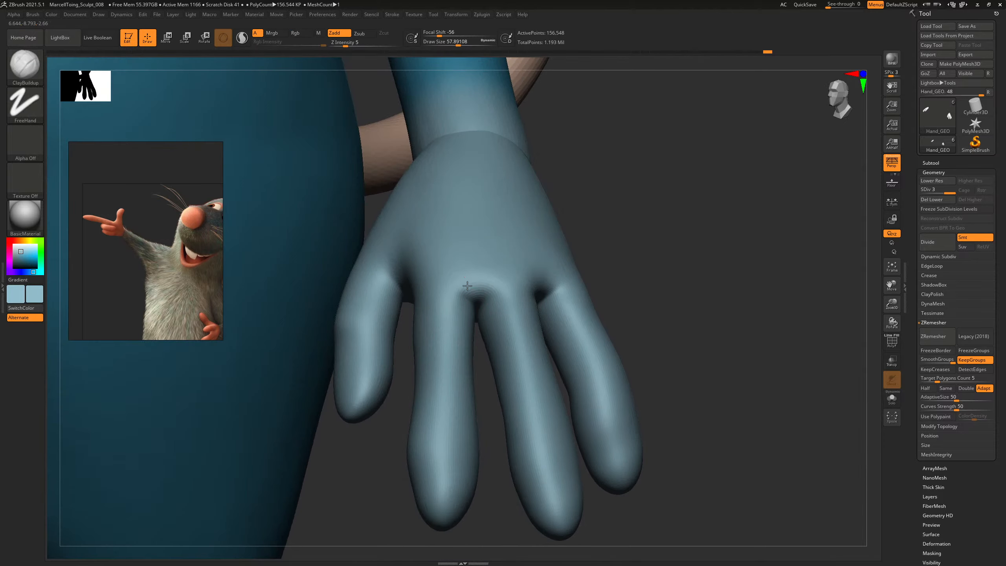
Smooth the back of the hand above the web between the index and middle fingers.
{"action": "key", "text": "shift"}
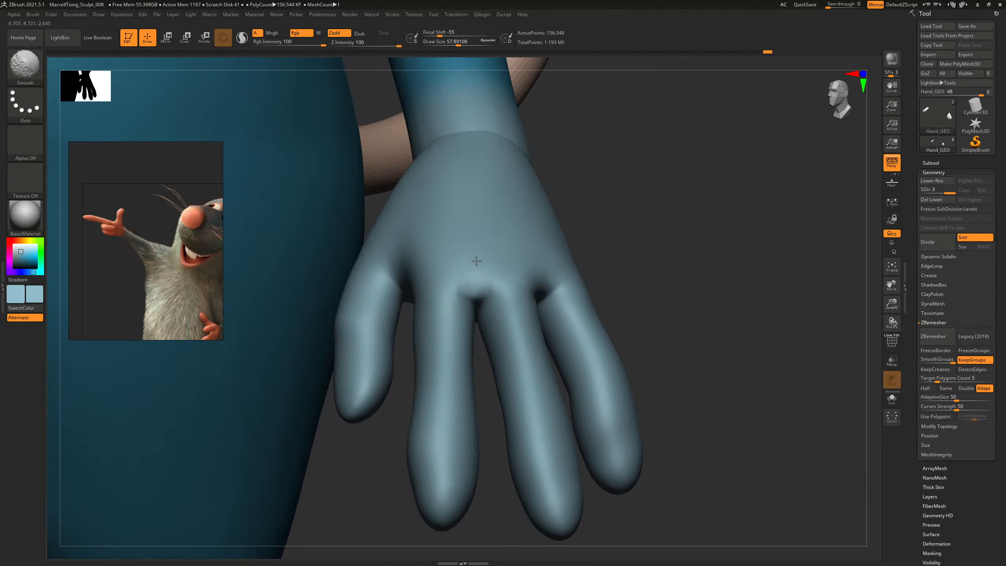
{"action": "mouse_move", "coordinate": [722, 273]}
{"action": "right_mouse_down"}
{"action": "mouse_move", "coordinate": [795, 315]}
{"action": "mouse_move", "coordinate": [589, 269]}
{"action": "right_mouse_up"}
{"action": "right_click_drag", "start_coordinate": [695, 337], "coordinate": [703, 288]}
{"action": "right_click_drag", "start_coordinate": [640, 218], "coordinate": [682, 275], "text": "alt"}
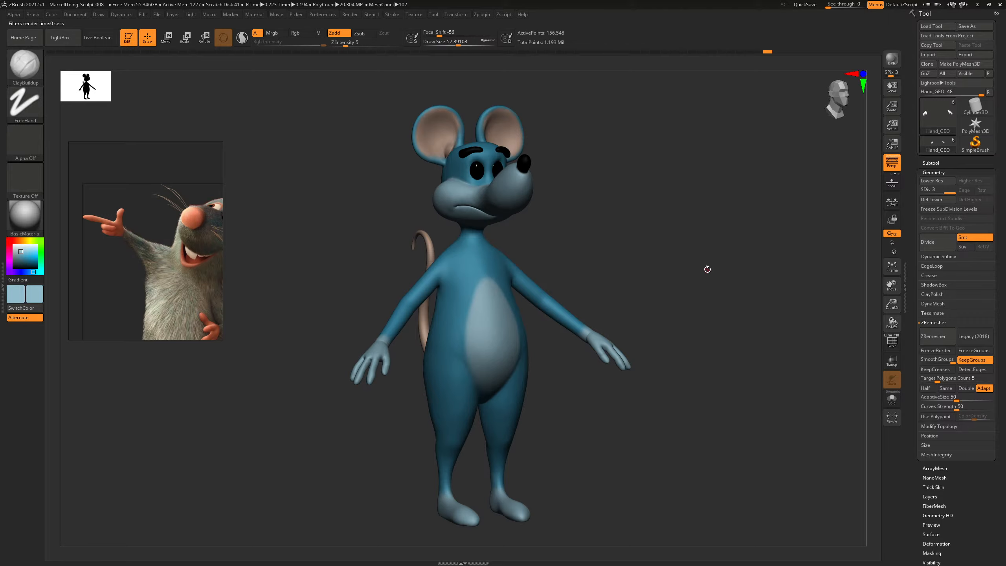
Enable Shadows in the render properties and create a best-preview render of the whole mouse.
{"action": "right_click_drag", "start_coordinate": [704, 267], "coordinate": [706, 267]}
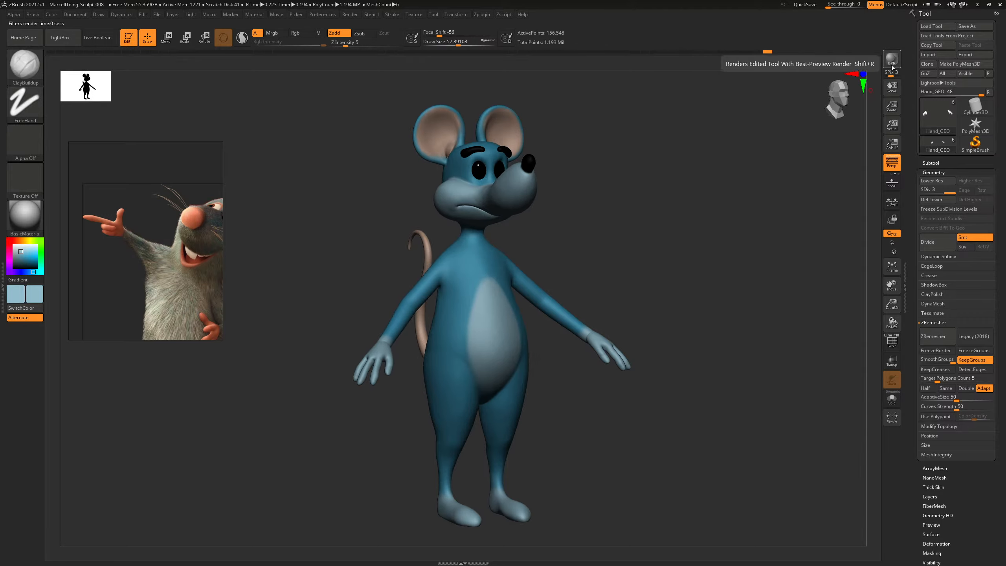
{"action": "mouse_move", "coordinate": [717, 216]}
{"action": "right_mouse_down"}
{"action": "mouse_move", "coordinate": [707, 218]}
{"action": "mouse_move", "coordinate": [720, 216]}
{"action": "right_mouse_up"}
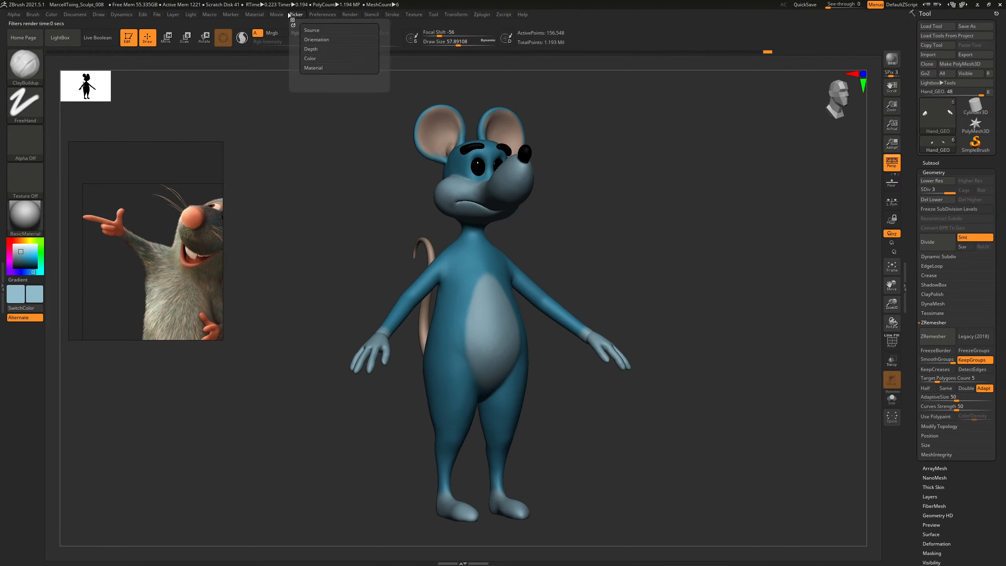
{"action": "mouse_move", "coordinate": [271, 14]}
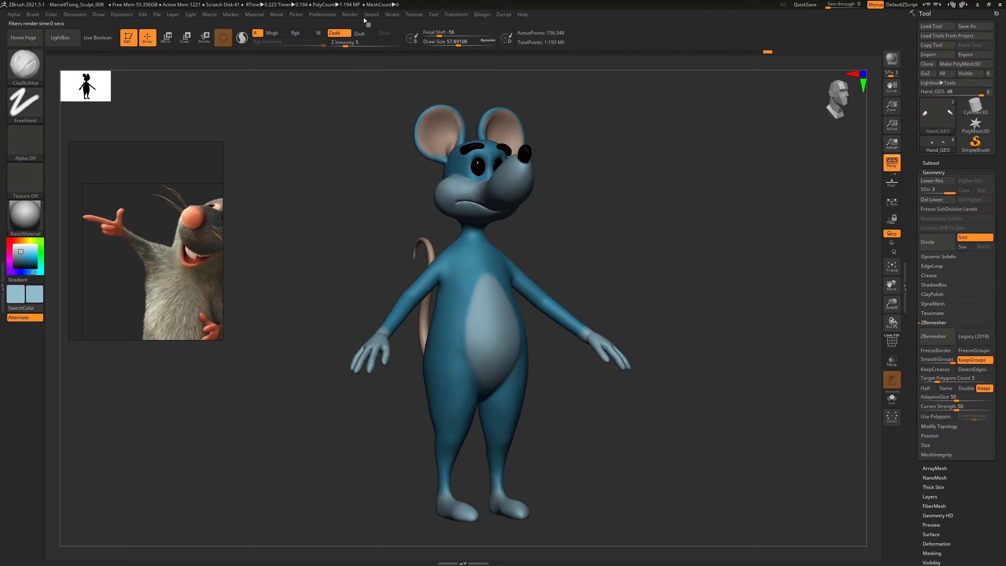
{"action": "left_click", "coordinate": [347, 15]}
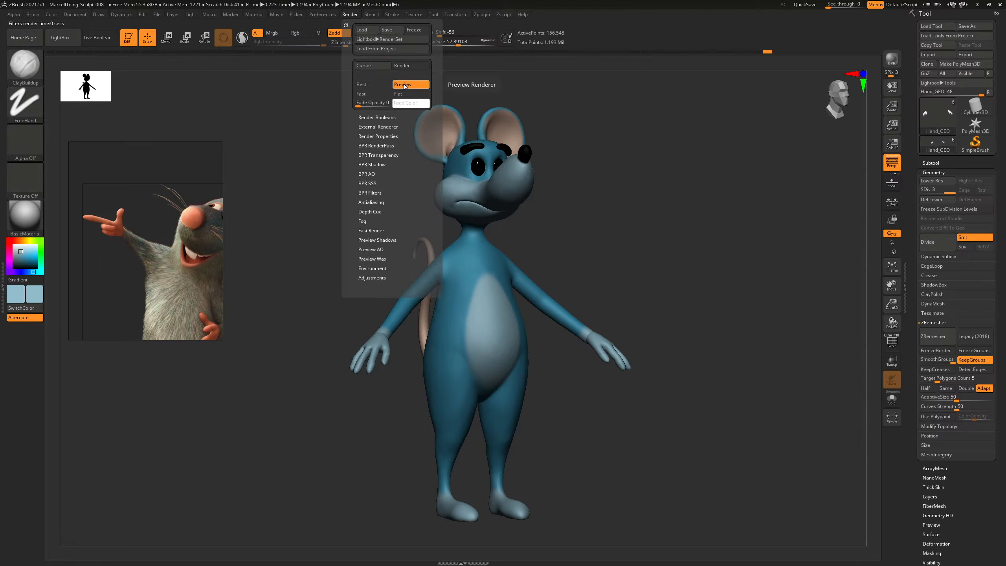
{"action": "left_click", "coordinate": [376, 86]}
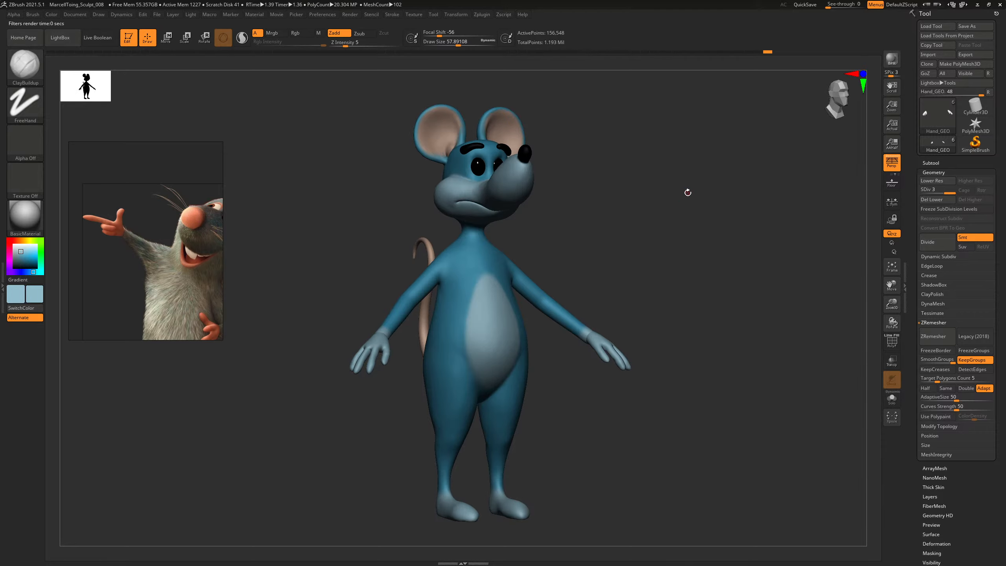
{"action": "left_click", "coordinate": [390, 14]}
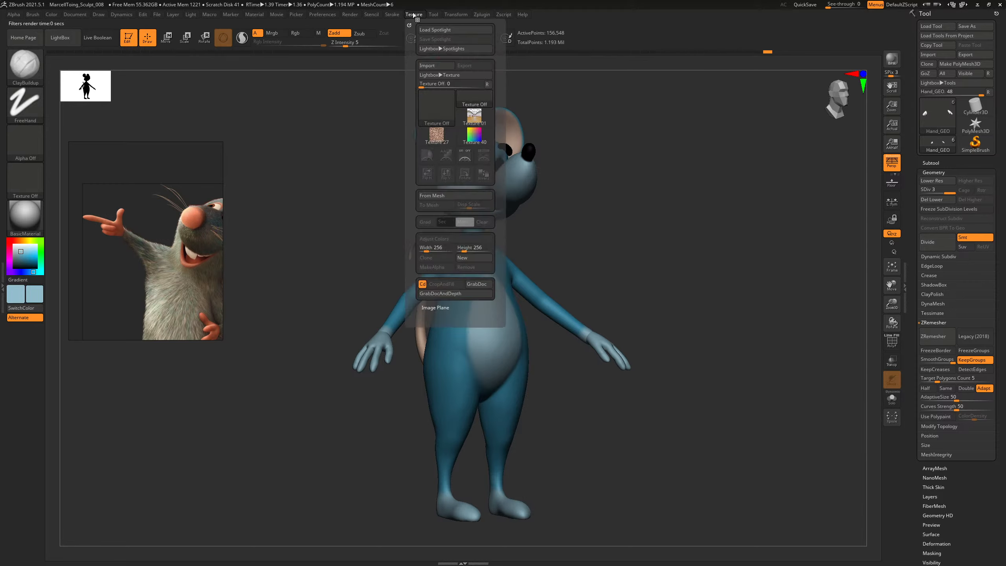
{"action": "mouse_move", "coordinate": [350, 15]}
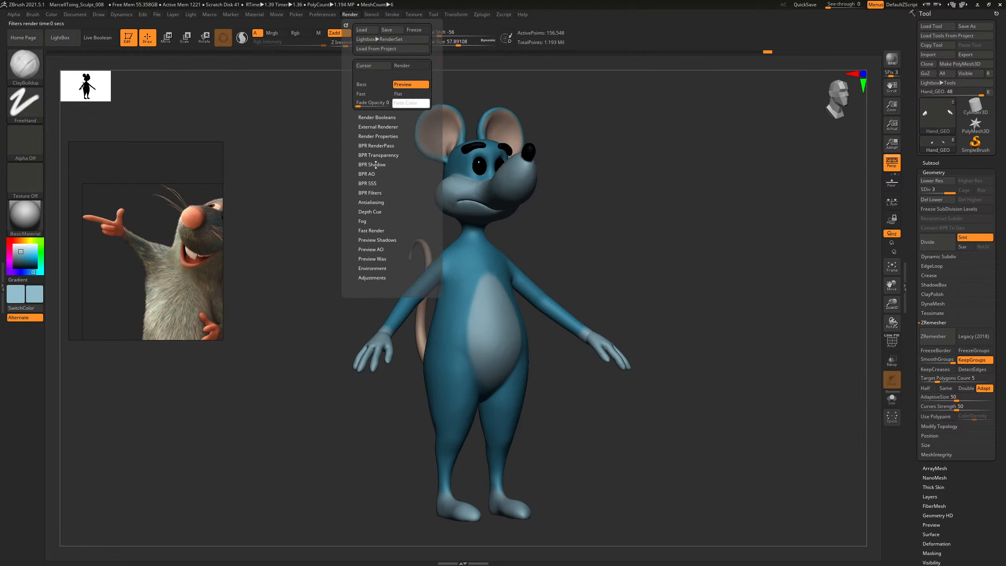
{"action": "left_click", "coordinate": [378, 136]}
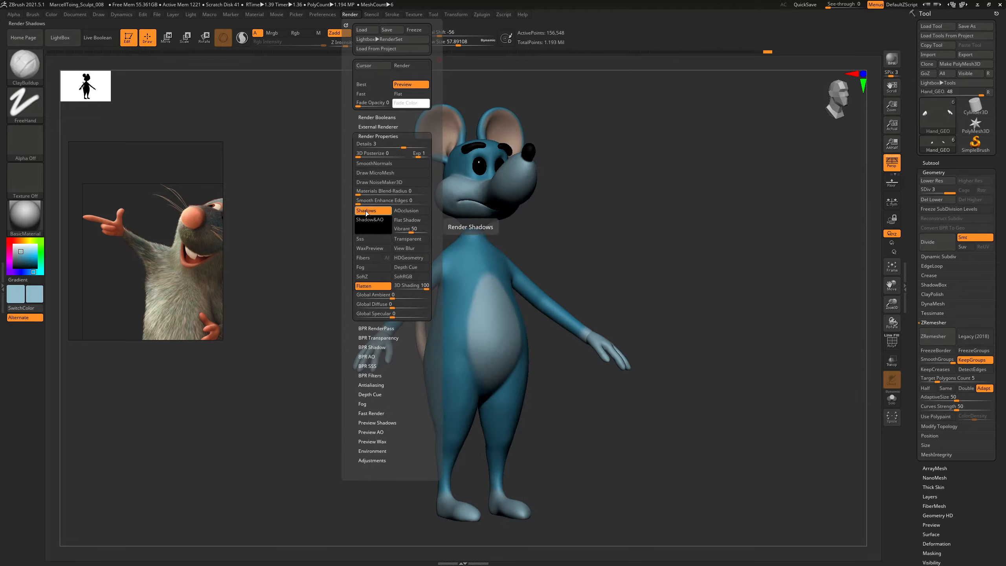
{"action": "left_click", "coordinate": [892, 59]}
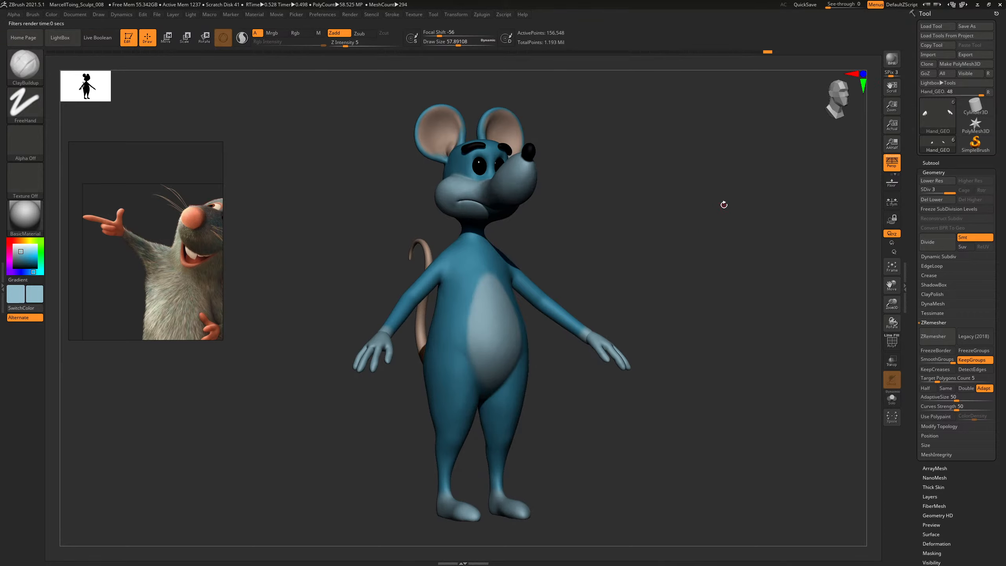
Check the hand's wireframe at its lowest subdivision level and return it to level 3.
{"action": "mouse_move", "coordinate": [731, 211]}
{"action": "left_mouse_down"}
{"action": "mouse_move", "coordinate": [712, 211]}
{"action": "mouse_move", "coordinate": [723, 211]}
{"action": "mouse_move", "coordinate": [710, 225]}
{"action": "mouse_move", "coordinate": [651, 224]}
{"action": "mouse_move", "coordinate": [726, 274]}
{"action": "left_mouse_up"}
{"action": "key", "text": "shift+f"}
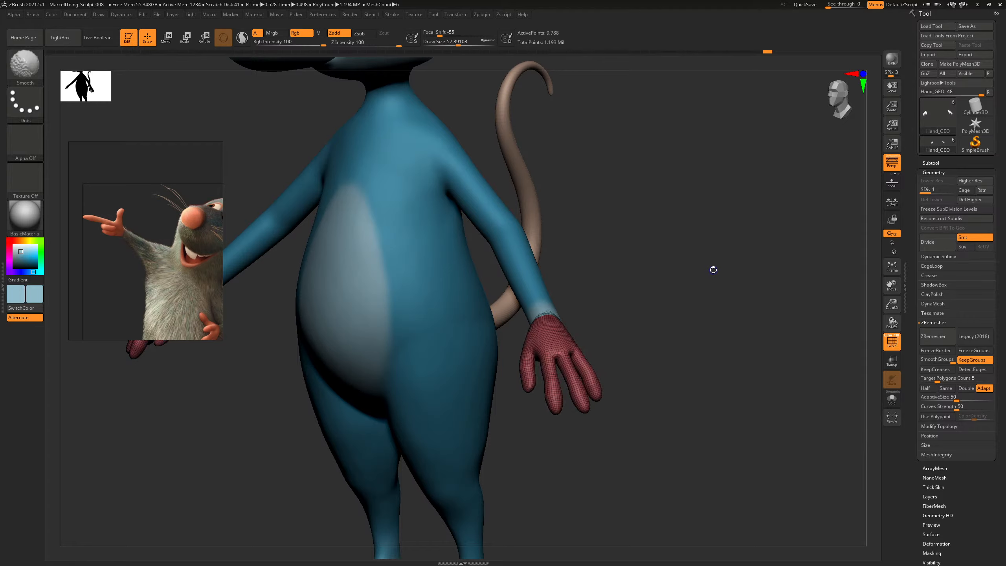
{"action": "key", "text": "shift+f"}
{"action": "key", "text": "d"}
{"action": "left_click_drag", "start_coordinate": [714, 253], "coordinate": [723, 330]}
{"action": "left_click_drag", "start_coordinate": [723, 330], "coordinate": [656, 303]}
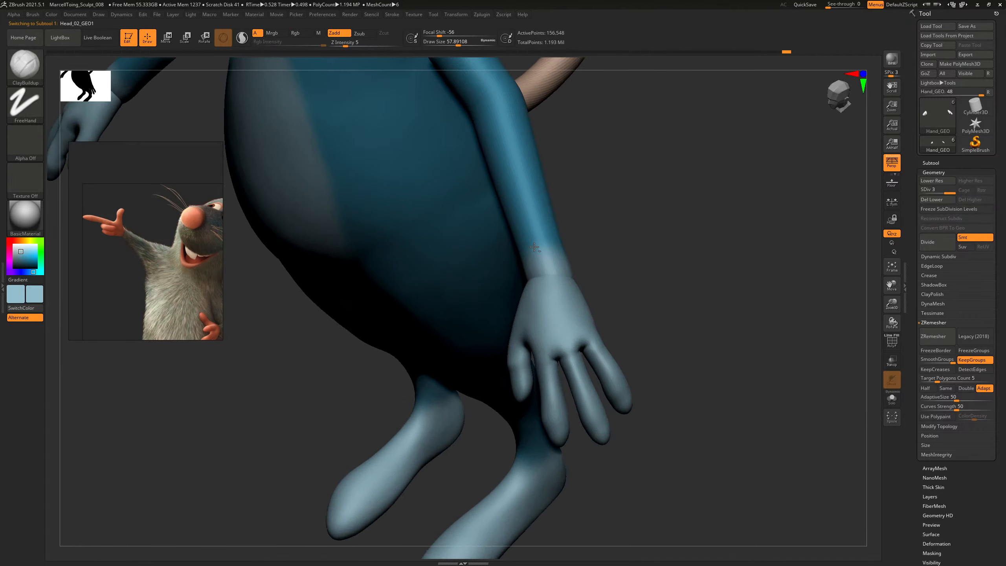
Adjust the body mesh around the wrist with Move Topological at draw sizes of about 1000 and 829.
{"action": "left_click_drag", "start_coordinate": [594, 224], "coordinate": [626, 231]}
{"action": "key", "text": "b"}
{"action": "key", "text": "m"}
{"action": "key", "text": "t"}
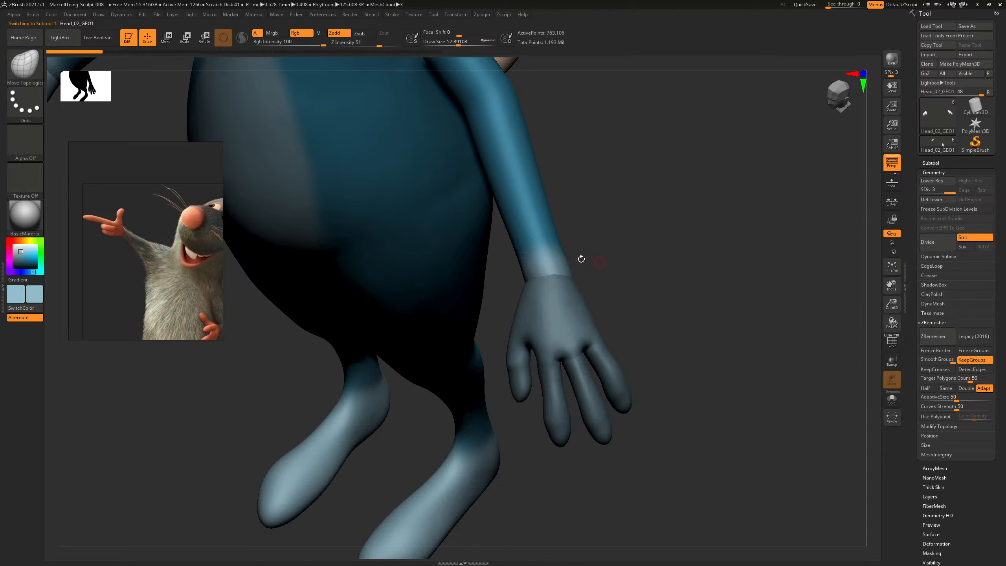
{"action": "key", "text": "s"}
{"action": "left_click_drag", "start_coordinate": [558, 249], "coordinate": [586, 249]}
{"action": "key", "text": "s"}
{"action": "left_click_drag", "start_coordinate": [566, 254], "coordinate": [576, 254]}
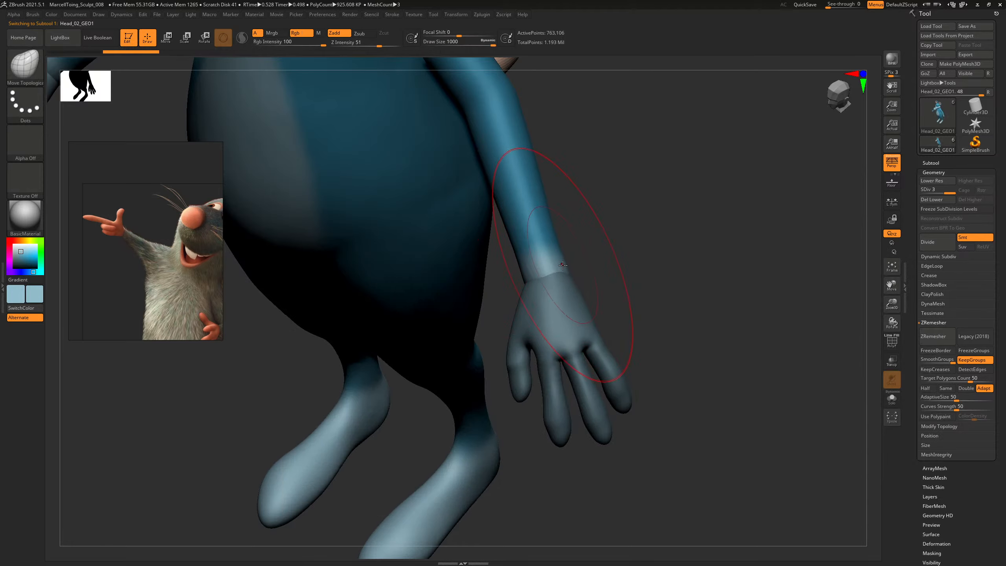
{"action": "left_click_drag", "start_coordinate": [524, 277], "coordinate": [565, 276]}
{"action": "mouse_move", "coordinate": [606, 257]}
{"action": "left_mouse_down"}
{"action": "mouse_move", "coordinate": [640, 175]}
{"action": "mouse_move", "coordinate": [577, 249]}
{"action": "left_mouse_up"}
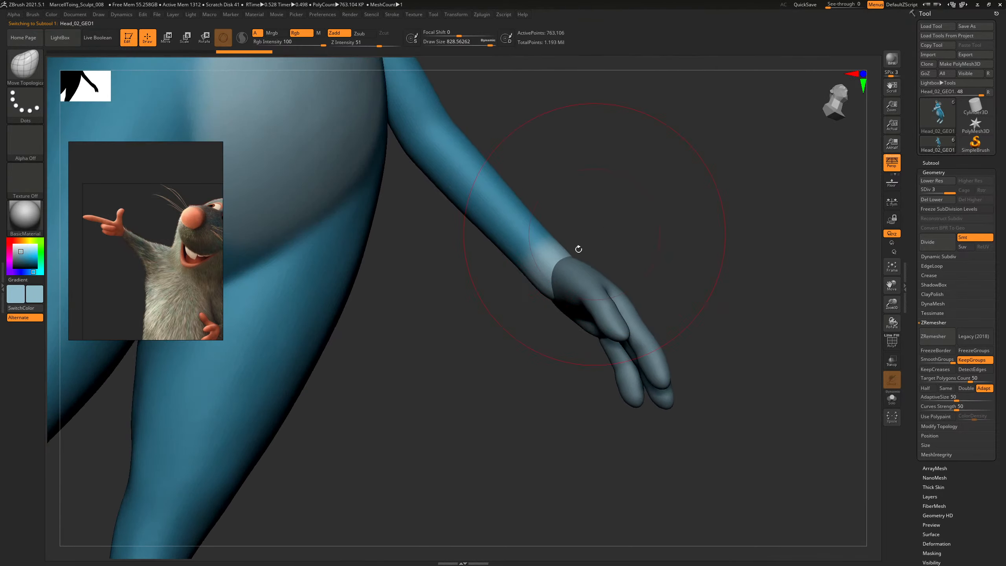
Refine the wrist and lower forearm contour from several sides with Move Topological at draw sizes of about 646 and 568.
{"action": "key", "text": "s"}
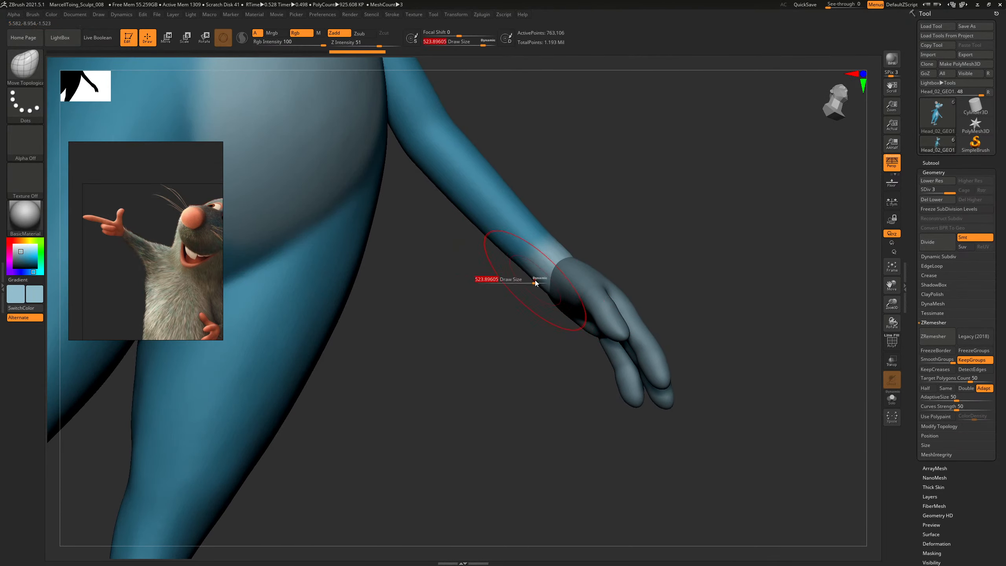
{"action": "mouse_move", "coordinate": [526, 274]}
{"action": "left_mouse_down"}
{"action": "mouse_move", "coordinate": [554, 207]}
{"action": "mouse_move", "coordinate": [580, 206]}
{"action": "left_mouse_up"}
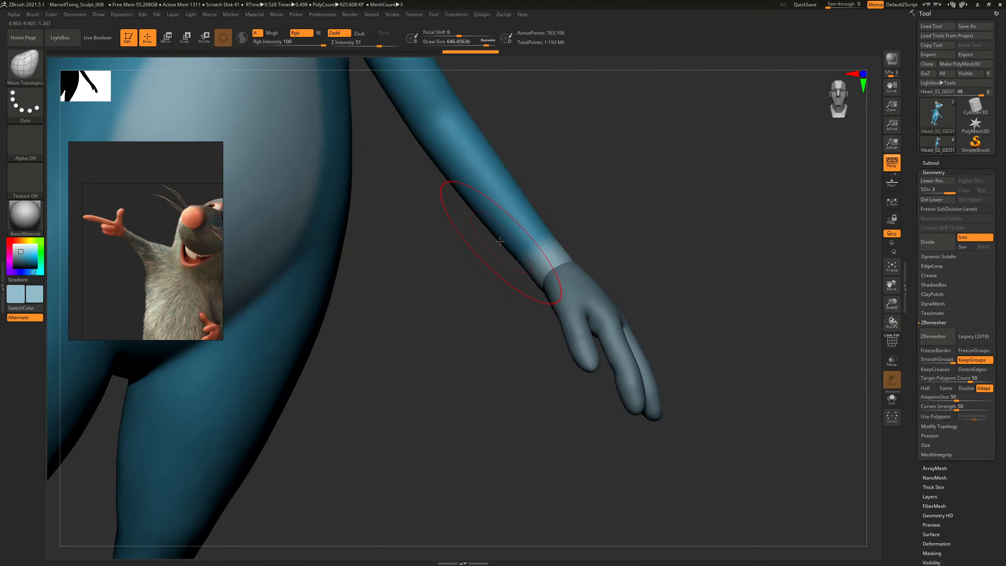
{"action": "key", "text": "s"}
{"action": "left_click_drag", "start_coordinate": [499, 241], "coordinate": [504, 238]}
{"action": "key", "text": "s"}
{"action": "left_click_drag", "start_coordinate": [535, 271], "coordinate": [532, 271]}
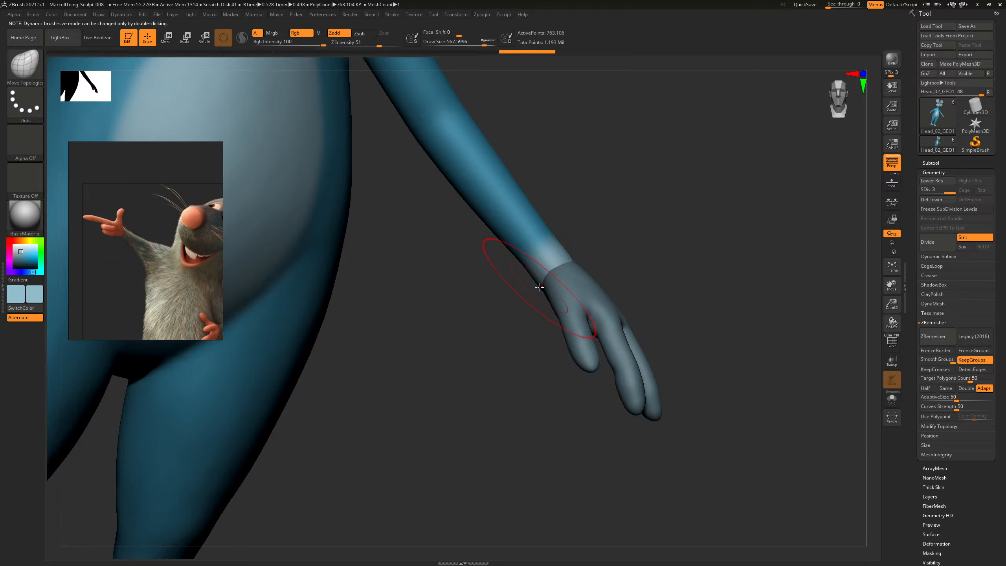
{"action": "left_click_drag", "start_coordinate": [606, 245], "coordinate": [617, 215]}
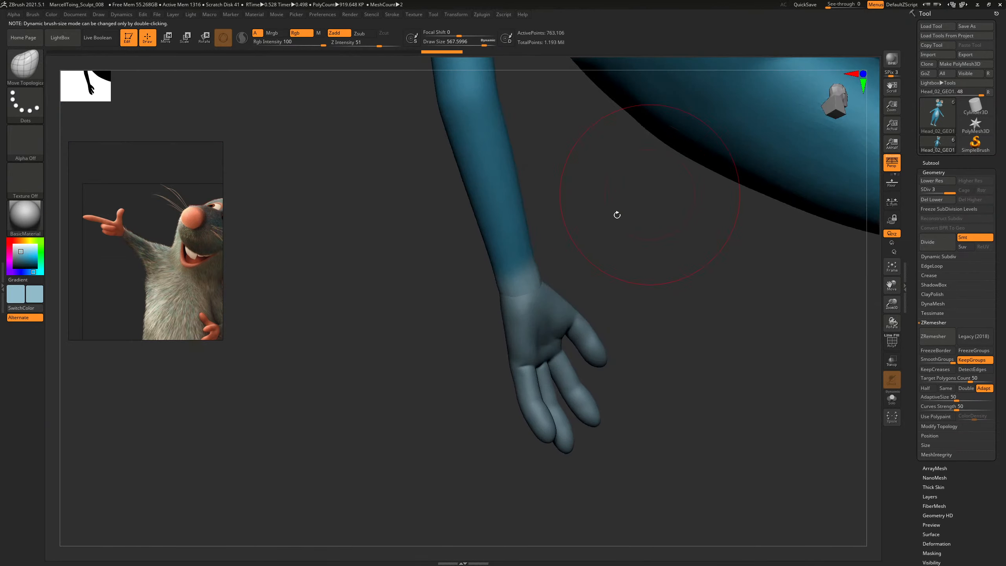
{"action": "mouse_move", "coordinate": [555, 273]}
{"action": "left_mouse_down"}
{"action": "mouse_move", "coordinate": [583, 261]}
{"action": "mouse_move", "coordinate": [546, 245]}
{"action": "mouse_move", "coordinate": [539, 207]}
{"action": "mouse_move", "coordinate": [574, 205]}
{"action": "mouse_move", "coordinate": [582, 214]}
{"action": "mouse_move", "coordinate": [563, 265]}
{"action": "mouse_move", "coordinate": [514, 266]}
{"action": "left_mouse_up"}
Reshape the wrist at subdivision level 1 with a draw size of about 630, and return the body to level 3.
{"action": "key", "text": "shift+d"}
{"action": "key", "text": "shift+d"}
{"action": "key", "text": "s"}
{"action": "key", "text": "s"}
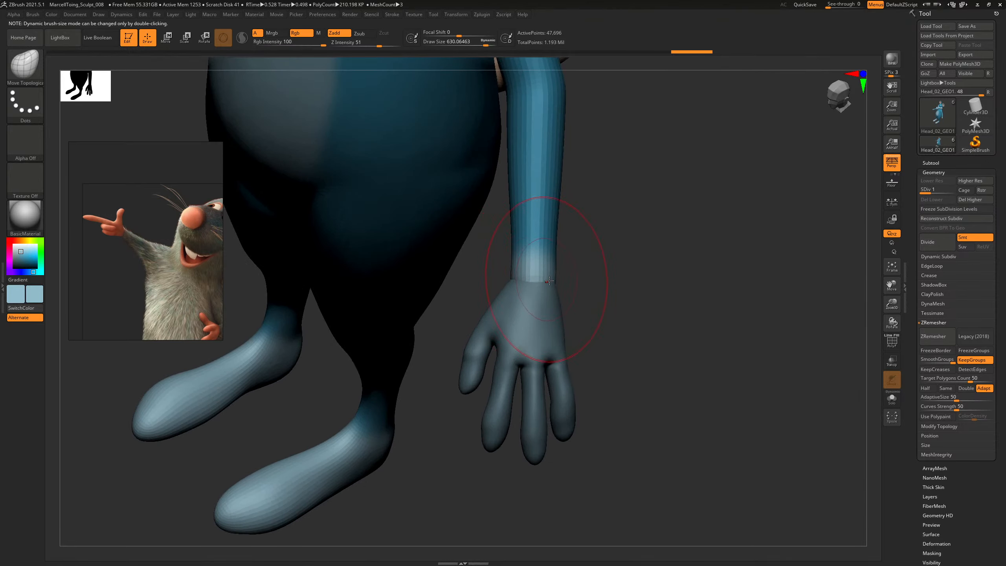
{"action": "mouse_move", "coordinate": [550, 303]}
{"action": "left_mouse_down"}
{"action": "mouse_move", "coordinate": [557, 265]}
{"action": "mouse_move", "coordinate": [618, 194]}
{"action": "left_mouse_up"}
{"action": "key", "text": "s"}
{"action": "mouse_move", "coordinate": [638, 222]}
{"action": "left_mouse_down", "text": "shift"}
{"action": "mouse_move", "coordinate": [667, 234]}
{"action": "mouse_move", "coordinate": [621, 289]}
{"action": "mouse_move", "coordinate": [621, 263]}
{"action": "mouse_move", "coordinate": [570, 231]}
{"action": "left_mouse_up", "text": "shift"}
{"action": "key", "text": "d"}
{"action": "key", "text": "d"}
Paint the hand light blue using the Standard brush with Rgb on, Zadd off and a draw size of about 510.
{"action": "left_click", "coordinate": [583, 313], "text": "alt"}
{"action": "key", "text": "b"}
{"action": "key", "text": "s"}
{"action": "key", "text": "t"}
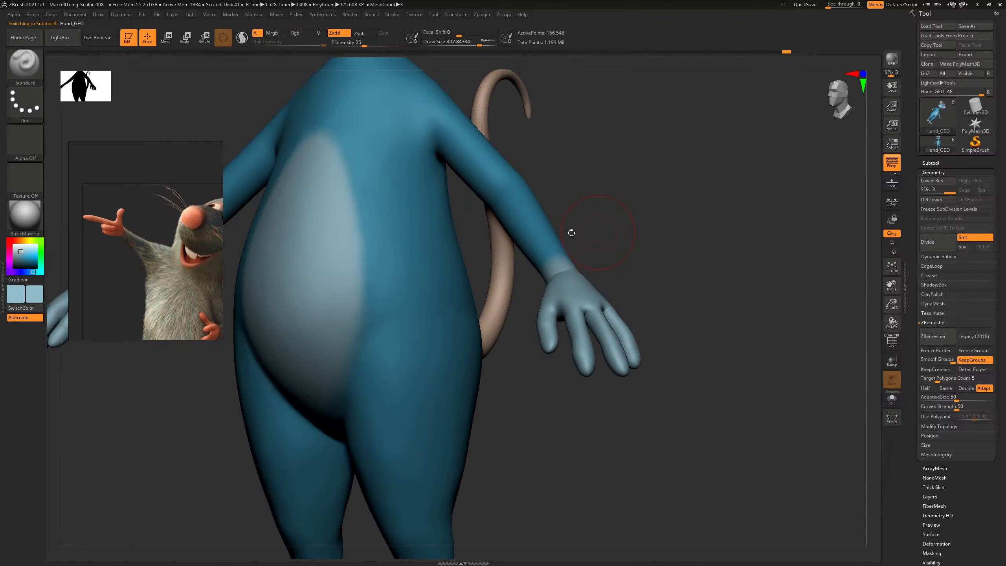
{"action": "key", "text": "bracketright"}
{"action": "left_click", "coordinate": [299, 34]}
{"action": "left_click", "coordinate": [340, 33]}
{"action": "mouse_move", "coordinate": [580, 291]}
{"action": "left_mouse_down"}
{"action": "mouse_move", "coordinate": [594, 348]}
{"action": "mouse_move", "coordinate": [610, 339]}
{"action": "left_mouse_up"}
{"action": "mouse_move", "coordinate": [619, 410]}
{"action": "left_mouse_down"}
{"action": "mouse_move", "coordinate": [593, 306]}
{"action": "mouse_move", "coordinate": [577, 329]}
{"action": "left_mouse_up"}
{"action": "left_click_drag", "start_coordinate": [565, 427], "coordinate": [657, 413]}
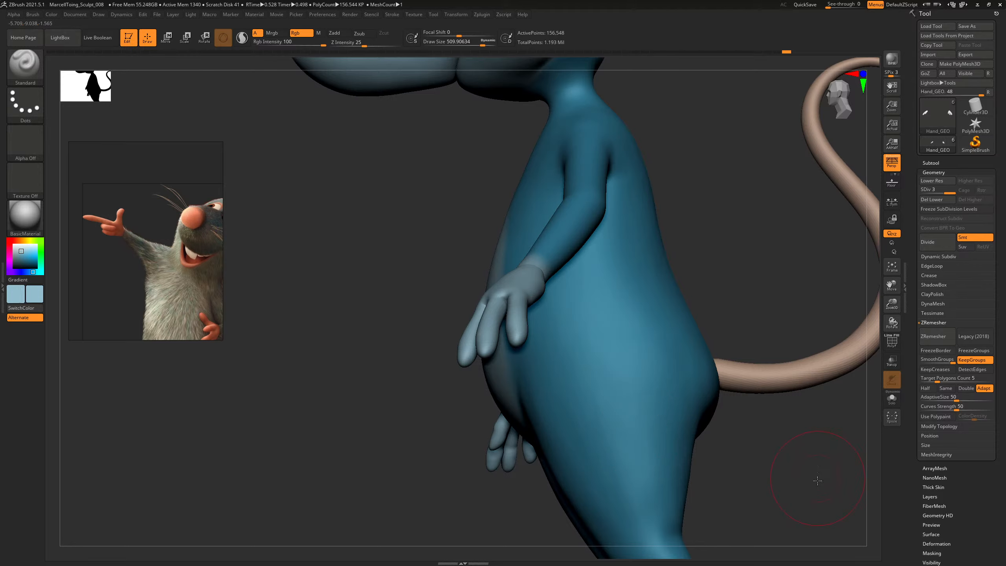
Make the body the active subtool and examine its wireframe, legs and feet.
{"action": "left_click_drag", "start_coordinate": [817, 481], "coordinate": [736, 241], "text": "alt"}
{"action": "left_click_drag", "start_coordinate": [674, 268], "coordinate": [750, 310], "text": "alt"}
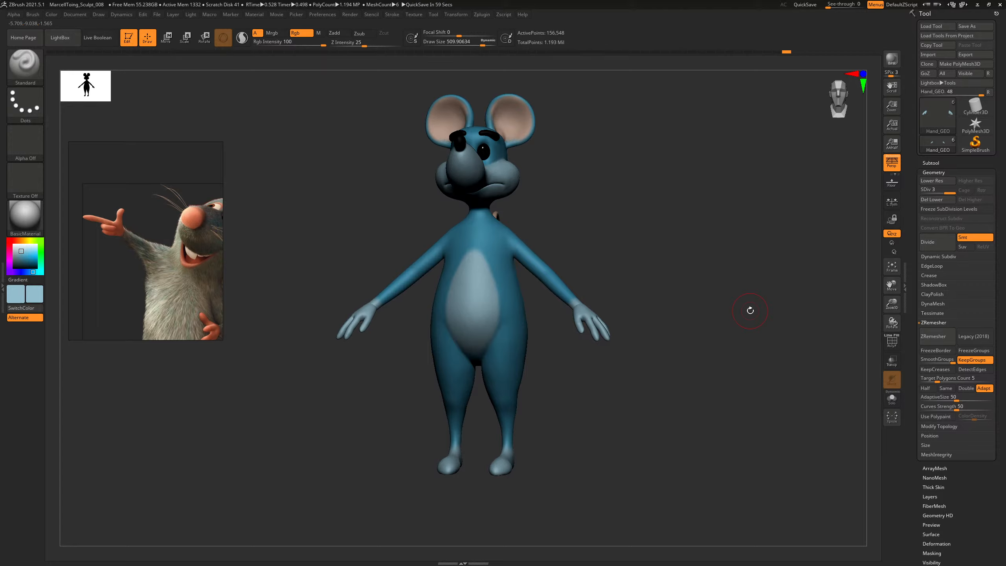
{"action": "left_click_drag", "start_coordinate": [739, 215], "coordinate": [692, 294]}
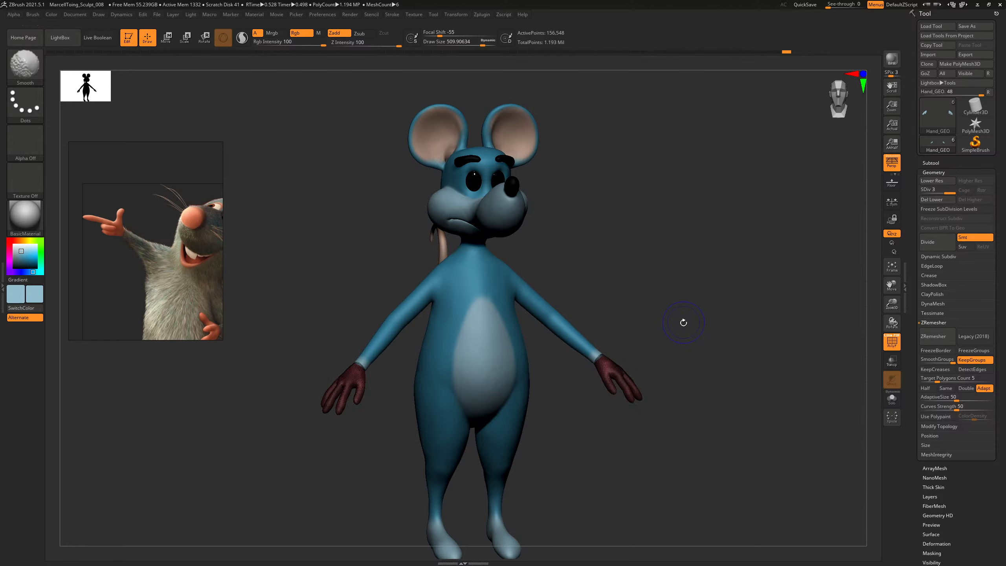
{"action": "left_click_drag", "start_coordinate": [671, 375], "coordinate": [592, 325], "text": "alt"}
{"action": "left_click", "coordinate": [533, 380], "text": "alt"}
{"action": "key", "text": "shift+f"}
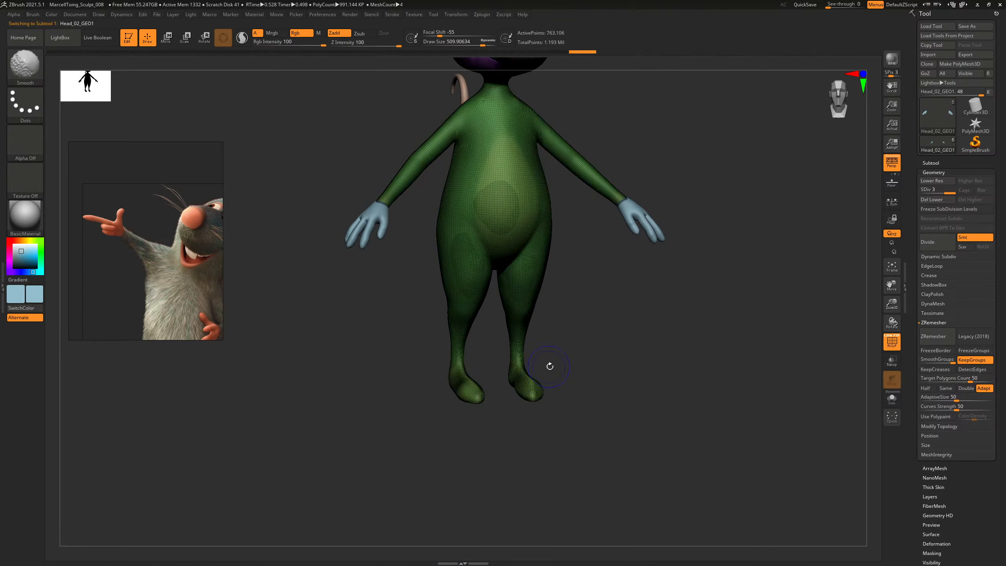
{"action": "left_click_drag", "start_coordinate": [575, 365], "coordinate": [633, 321]}
{"action": "key", "text": "shift+f"}
{"action": "key", "text": "shift+f"}
{"action": "key", "text": "shift+f"}
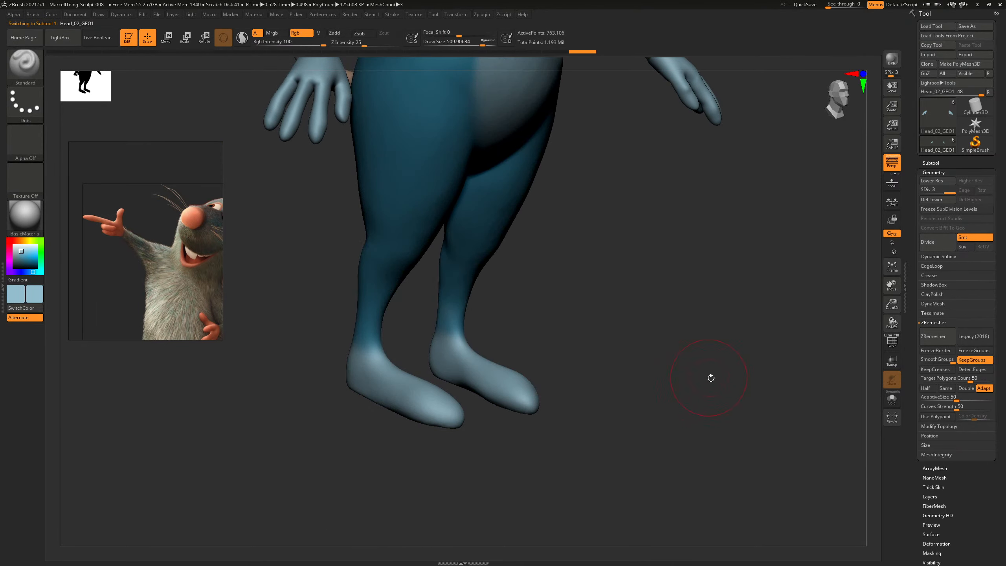
{"action": "left_click_drag", "start_coordinate": [688, 288], "coordinate": [664, 383], "text": "alt"}
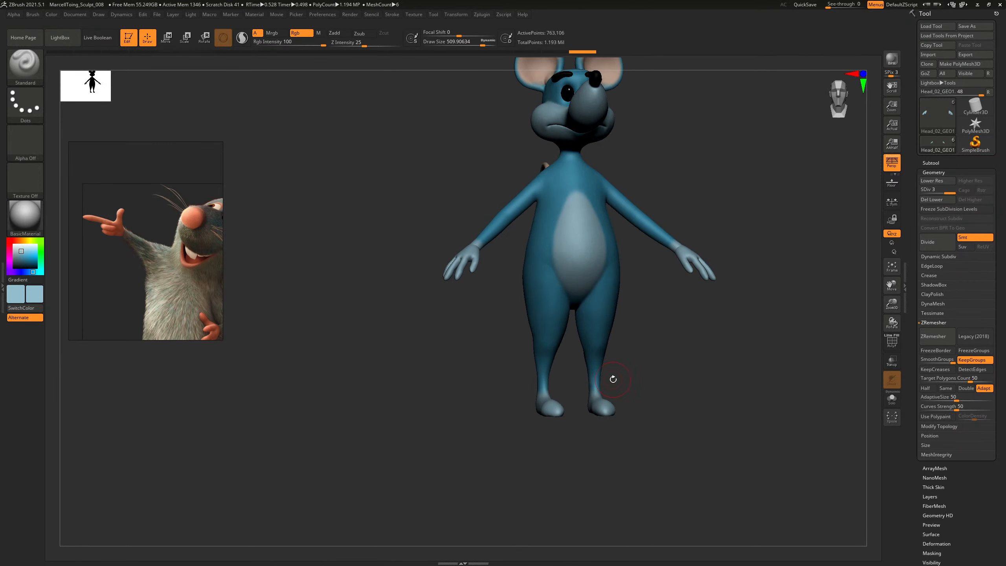
Find the standing blue mouse on the reference board and enlarge its legs and feet.
{"action": "scroll", "coordinate": [146, 272], "scroll_direction": "down", "scroll_amount": 6}
{"action": "middle_click_drag", "start_coordinate": [138, 265], "coordinate": [236, 227]}
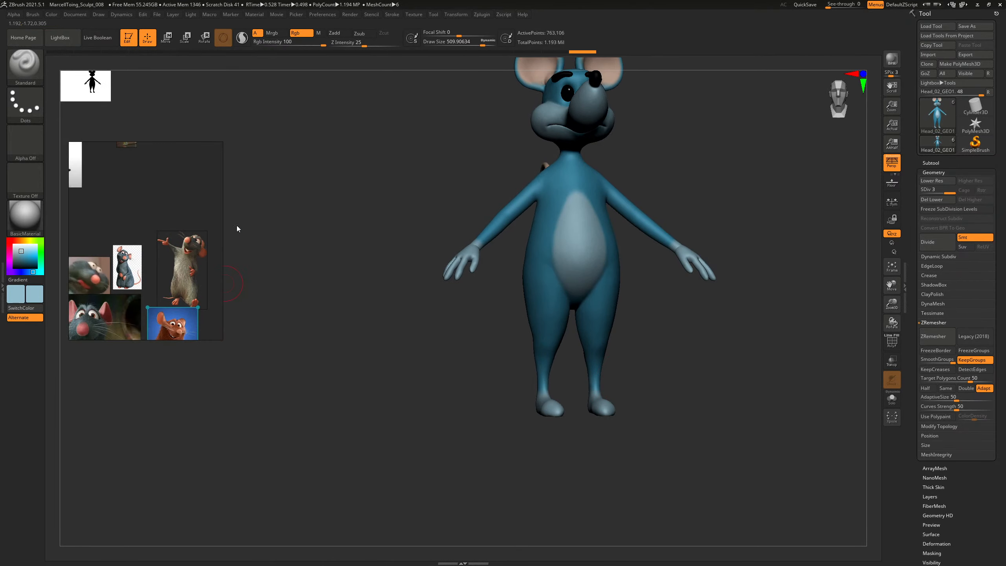
{"action": "middle_click_drag", "start_coordinate": [118, 169], "coordinate": [149, 272]}
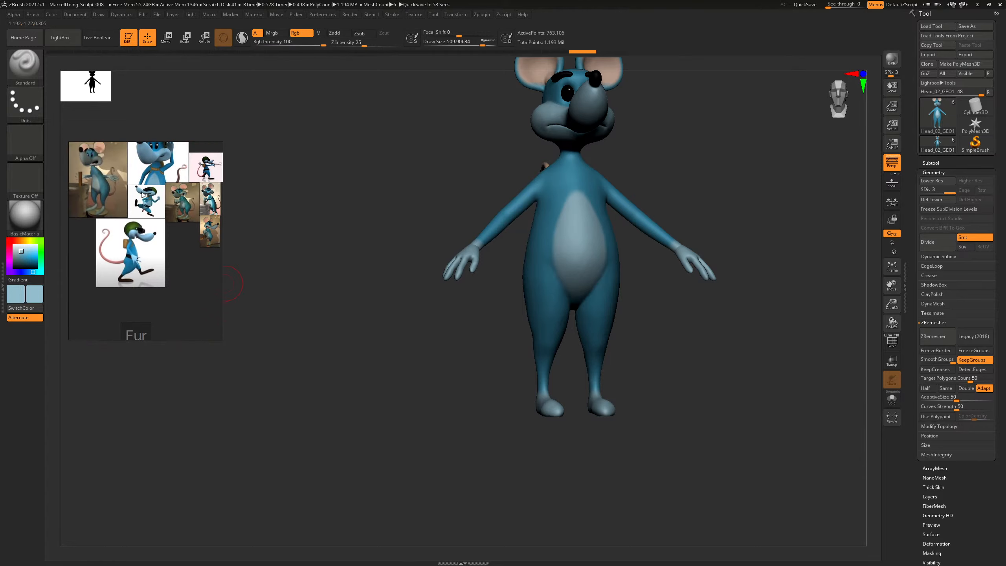
{"action": "scroll", "coordinate": [129, 186], "scroll_direction": "up", "scroll_amount": 8}
{"action": "middle_click_drag", "start_coordinate": [130, 185], "coordinate": [156, 214]}
{"action": "scroll", "coordinate": [154, 302], "scroll_direction": "down", "scroll_amount": 3}
{"action": "scroll", "coordinate": [153, 301], "scroll_direction": "down", "scroll_amount": 2}
{"action": "scroll", "coordinate": [143, 267], "scroll_direction": "up", "scroll_amount": 5}
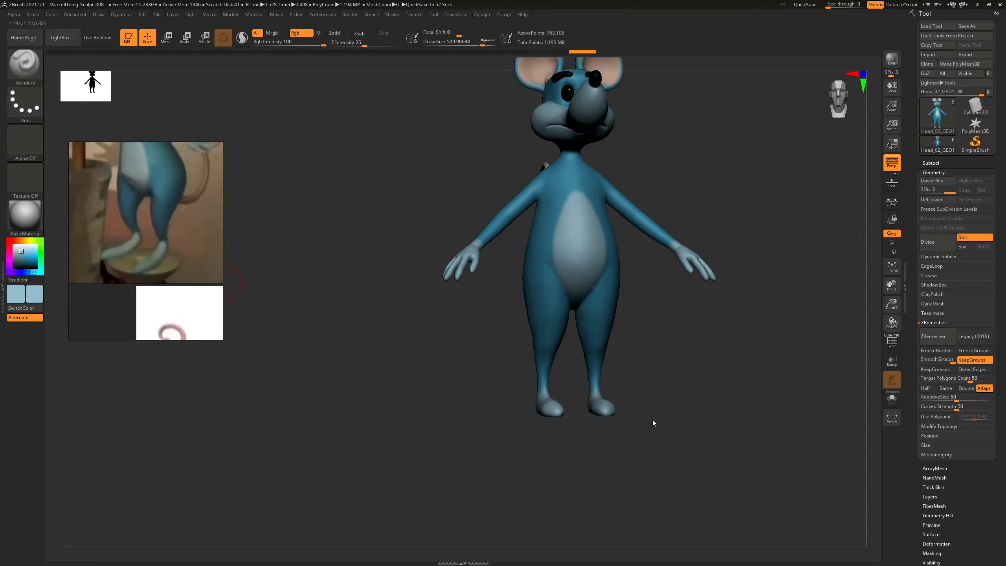
Lower the body to subdivision level 1 and bring the soles of the feet into view from below.
{"action": "left_click_drag", "start_coordinate": [652, 420], "coordinate": [692, 394]}
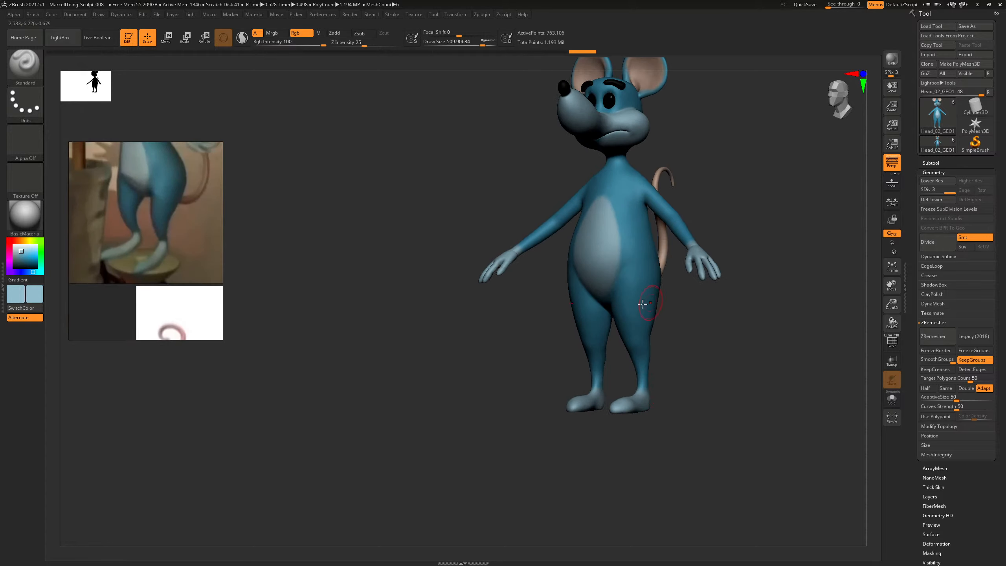
{"action": "left_click_drag", "start_coordinate": [700, 351], "coordinate": [632, 291]}
{"action": "left_click_drag", "start_coordinate": [632, 292], "coordinate": [600, 326]}
{"action": "key", "text": "shift+f"}
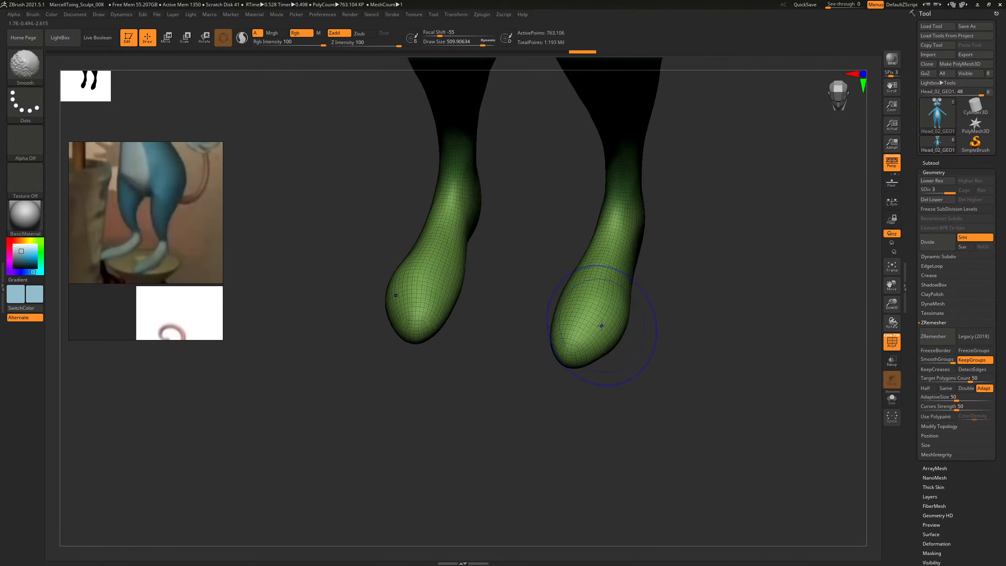
{"action": "key", "text": "shift+d"}
{"action": "key", "text": "shift+d"}
{"action": "mouse_move", "coordinate": [693, 291]}
{"action": "left_mouse_down", "text": "shift"}
{"action": "mouse_move", "coordinate": [685, 281]}
{"action": "mouse_move", "coordinate": [680, 292]}
{"action": "mouse_move", "coordinate": [698, 311]}
{"action": "mouse_move", "coordinate": [685, 341]}
{"action": "mouse_move", "coordinate": [694, 328]}
{"action": "mouse_move", "coordinate": [687, 224]}
{"action": "left_mouse_up", "text": "shift"}
{"action": "key", "text": "shift+f"}
Reshape the soles and widen the heels at subdivision level 1 using the Move brush with draw sizes of about 363 to 432.
{"action": "key", "text": "b"}
{"action": "key", "text": "m"}
{"action": "key", "text": "v"}
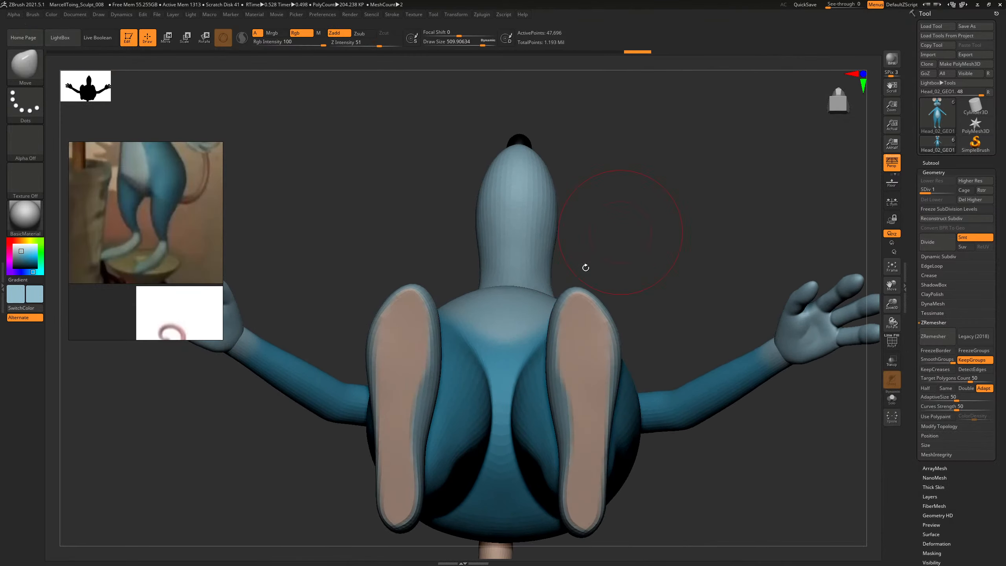
{"action": "key", "text": "s"}
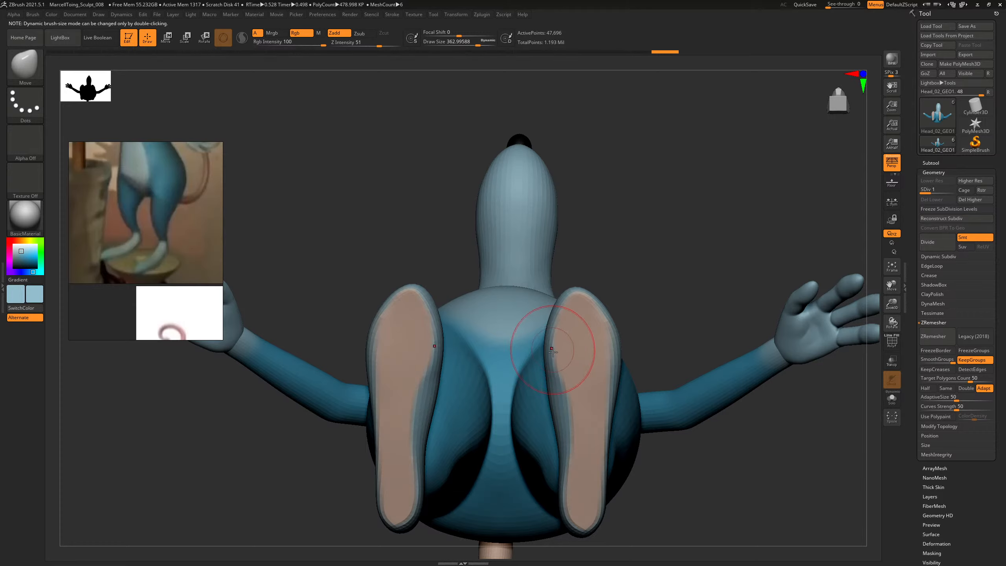
{"action": "key", "text": "s"}
{"action": "mouse_move", "coordinate": [552, 351]}
{"action": "left_mouse_down"}
{"action": "mouse_move", "coordinate": [555, 362]}
{"action": "mouse_move", "coordinate": [561, 332]}
{"action": "left_mouse_up"}
{"action": "key", "text": "s"}
{"action": "left_click_drag", "start_coordinate": [561, 328], "coordinate": [557, 327]}
{"action": "left_click_drag", "start_coordinate": [699, 503], "coordinate": [694, 432], "text": "alt"}
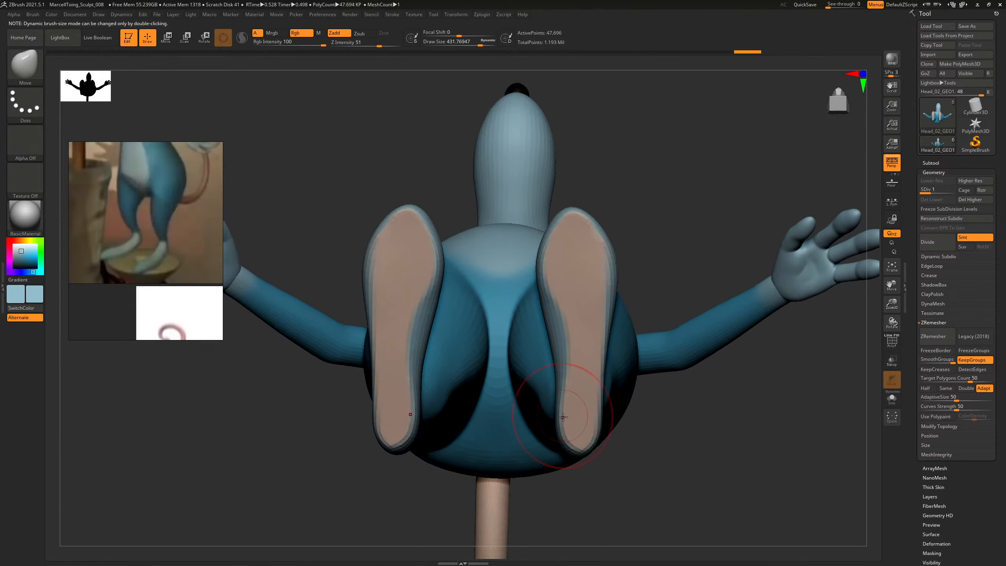
{"action": "left_click_drag", "start_coordinate": [563, 417], "coordinate": [596, 424]}
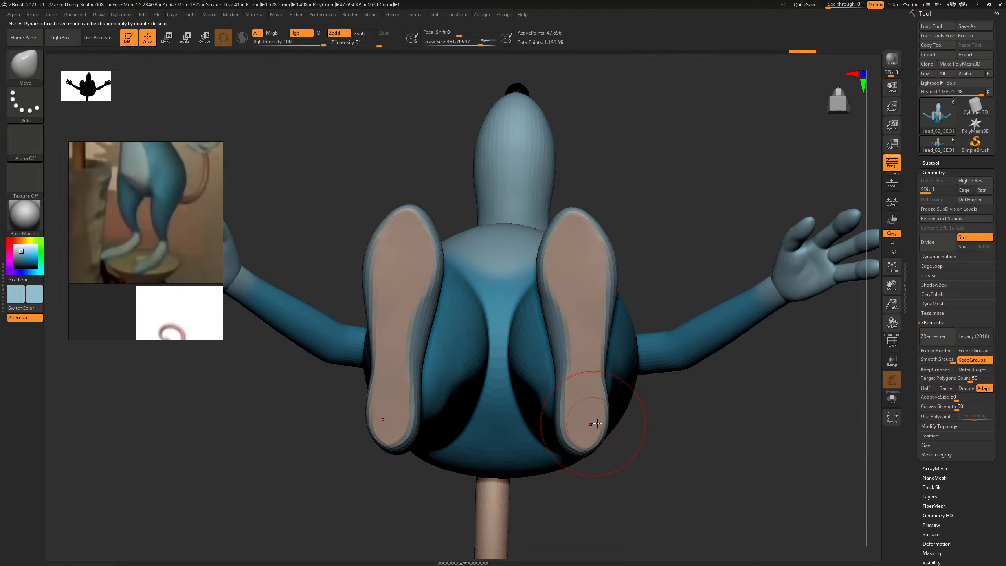
{"action": "mouse_move", "coordinate": [719, 422]}
{"action": "left_mouse_down"}
{"action": "mouse_move", "coordinate": [722, 455]}
{"action": "mouse_move", "coordinate": [723, 355]}
{"action": "mouse_move", "coordinate": [744, 358]}
{"action": "mouse_move", "coordinate": [743, 348]}
{"action": "mouse_move", "coordinate": [736, 380]}
{"action": "left_mouse_up"}
Refine the feet with ClayBuildup at Z intensity 5 and a draw size of about 110, raising the body to subdivision level 3.
{"action": "key", "text": "s"}
{"action": "mouse_move", "coordinate": [660, 359]}
{"action": "left_mouse_down"}
{"action": "mouse_move", "coordinate": [710, 348]}
{"action": "mouse_move", "coordinate": [727, 357]}
{"action": "mouse_move", "coordinate": [765, 330]}
{"action": "mouse_move", "coordinate": [741, 332]}
{"action": "mouse_move", "coordinate": [772, 333]}
{"action": "mouse_move", "coordinate": [673, 336]}
{"action": "mouse_move", "coordinate": [593, 303]}
{"action": "mouse_move", "coordinate": [546, 319]}
{"action": "left_mouse_up"}
{"action": "key", "text": "b"}
{"action": "key", "text": "c"}
{"action": "key", "text": "b"}
{"action": "key", "text": "s"}
{"action": "left_click", "coordinate": [539, 303]}
{"action": "mouse_move", "coordinate": [592, 286]}
{"action": "left_mouse_down"}
{"action": "mouse_move", "coordinate": [626, 276]}
{"action": "mouse_move", "coordinate": [630, 296]}
{"action": "mouse_move", "coordinate": [585, 284]}
{"action": "mouse_move", "coordinate": [543, 292]}
{"action": "left_mouse_up"}
{"action": "key", "text": "d"}
{"action": "key", "text": "d"}
Touch up the feet at subdivision level 1, restore level 3 and check them from the front.
{"action": "key", "text": "shift+d"}
{"action": "key", "text": "shift+d"}
{"action": "mouse_move", "coordinate": [594, 277]}
{"action": "left_mouse_down"}
{"action": "mouse_move", "coordinate": [617, 265]}
{"action": "mouse_move", "coordinate": [633, 290]}
{"action": "mouse_move", "coordinate": [507, 268]}
{"action": "left_mouse_up"}
{"action": "key", "text": "d"}
{"action": "key", "text": "d"}
{"action": "left_click_drag", "start_coordinate": [664, 266], "coordinate": [632, 434], "text": "alt"}
{"action": "left_click_drag", "start_coordinate": [695, 288], "coordinate": [646, 386], "text": "alt"}
{"action": "left_click_drag", "start_coordinate": [620, 485], "coordinate": [763, 377], "text": "alt"}
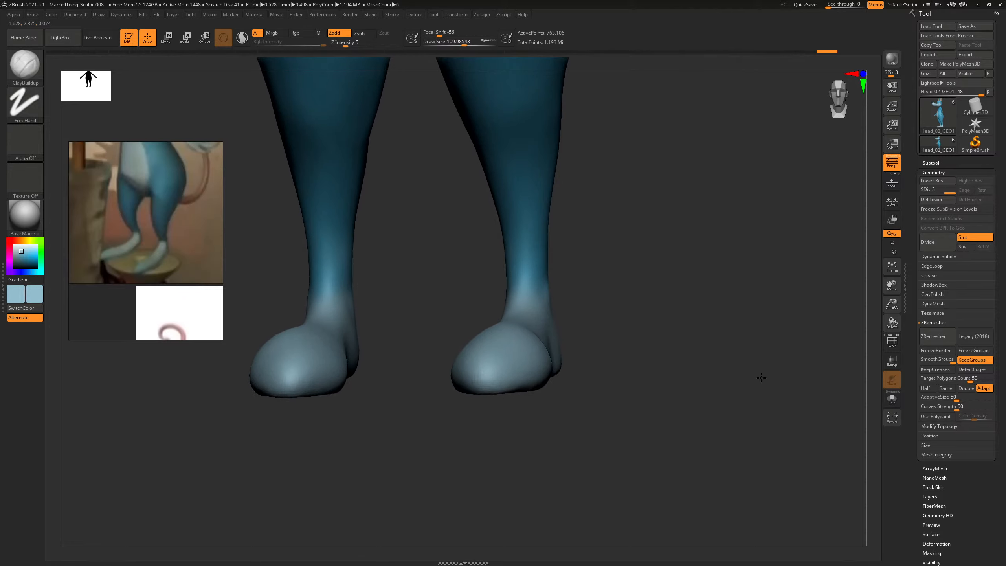
Soften the ankles at subdivision level 1 with a draw size of about 124, and return to level 3.
{"action": "left_click_drag", "start_coordinate": [655, 357], "coordinate": [712, 356]}
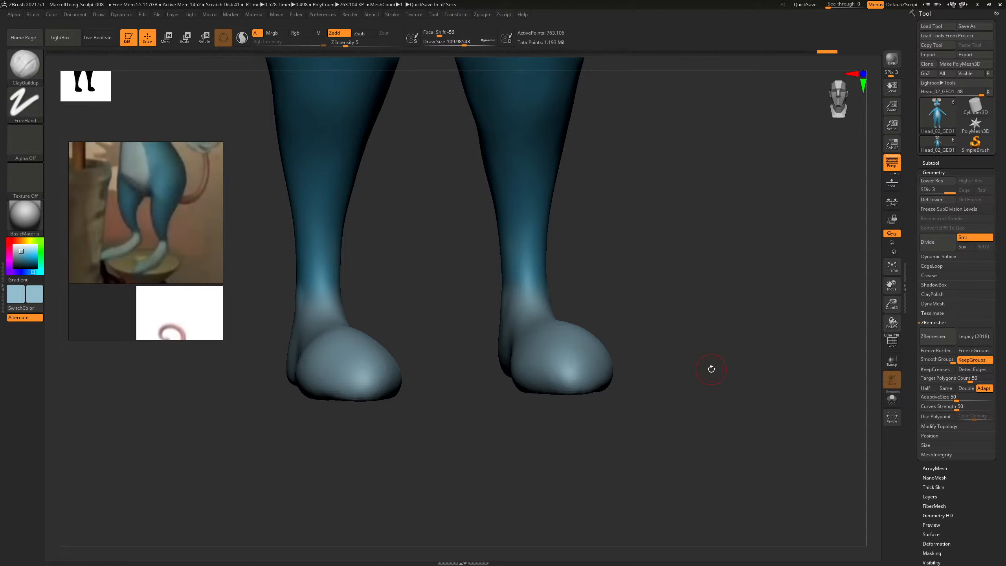
{"action": "left_click_drag", "start_coordinate": [716, 333], "coordinate": [572, 270]}
{"action": "key", "text": "shift+d"}
{"action": "key", "text": "shift+d"}
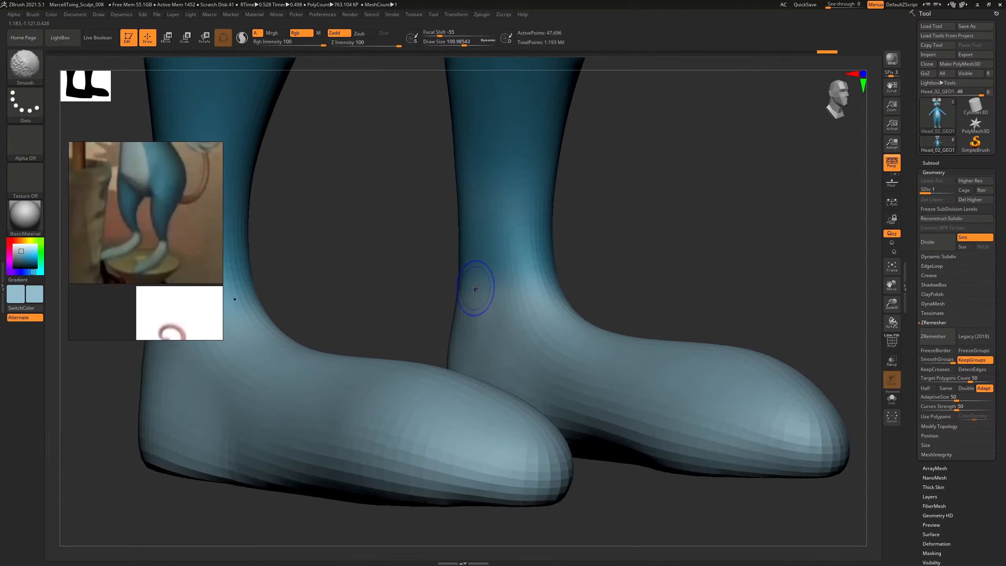
{"action": "key", "text": "s"}
{"action": "left_click_drag", "start_coordinate": [477, 287], "coordinate": [482, 286]}
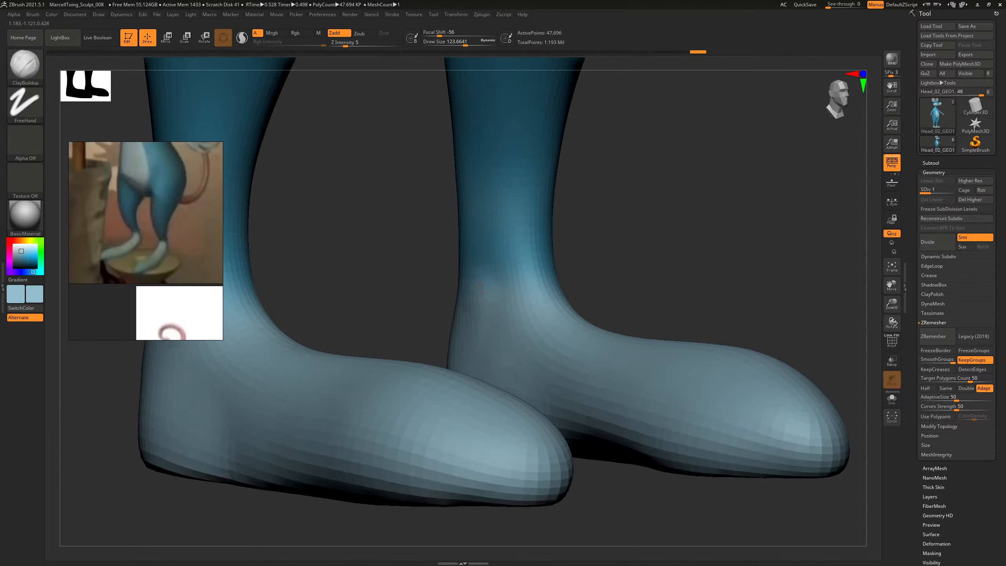
{"action": "left_click_drag", "start_coordinate": [639, 272], "coordinate": [577, 288]}
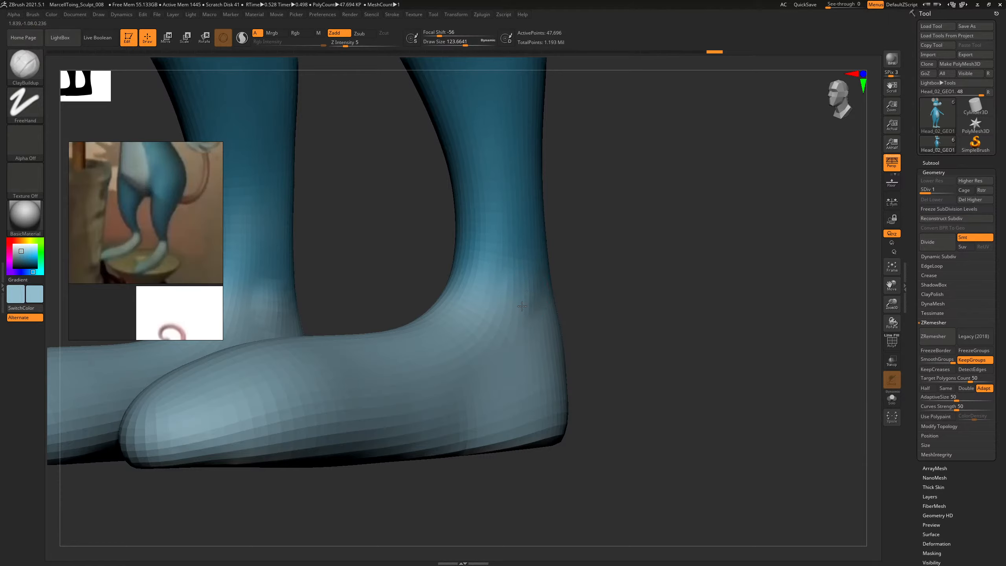
{"action": "left_click_drag", "start_coordinate": [587, 275], "coordinate": [649, 277]}
{"action": "key", "text": "d"}
{"action": "key", "text": "d"}
Turn off Rgb for the Smooth brush and smooth the ankles at subdivision level 2 before restoring level 3.
{"action": "mouse_move", "coordinate": [594, 273]}
{"action": "left_mouse_down", "text": "alt"}
{"action": "mouse_move", "coordinate": [633, 279]}
{"action": "mouse_move", "coordinate": [577, 265]}
{"action": "left_mouse_up", "text": "alt"}
{"action": "key", "text": "shift+d"}
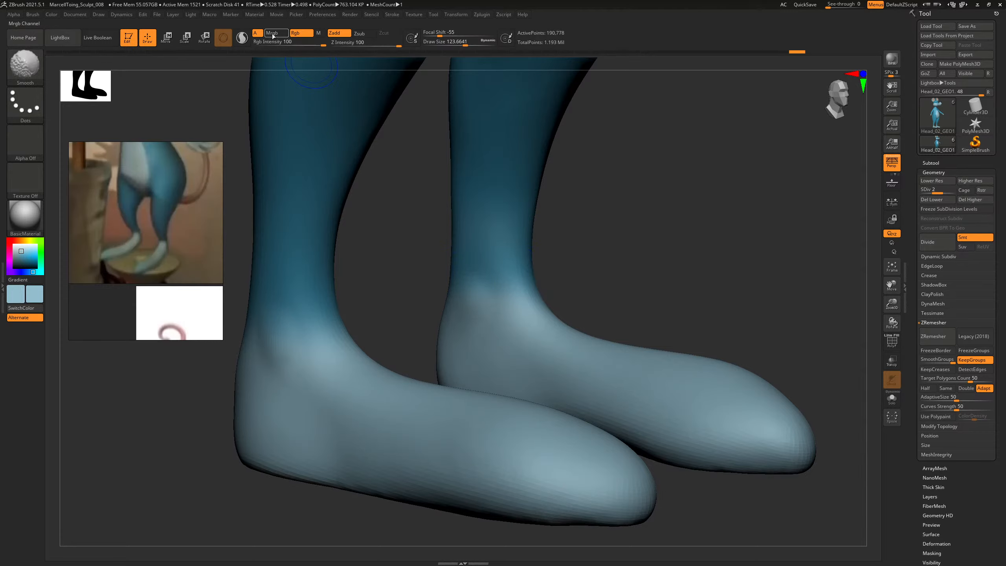
{"action": "left_click", "coordinate": [295, 33]}
{"action": "left_click_drag", "start_coordinate": [484, 282], "coordinate": [484, 325], "text": "shift"}
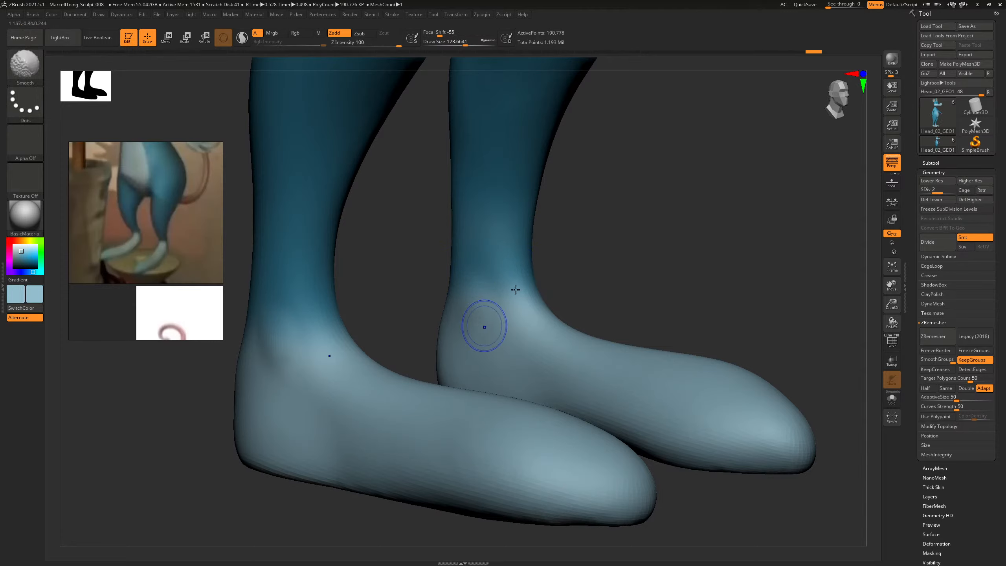
{"action": "mouse_move", "coordinate": [622, 277]}
{"action": "left_mouse_down"}
{"action": "mouse_move", "coordinate": [554, 271]}
{"action": "mouse_move", "coordinate": [549, 299]}
{"action": "left_mouse_up"}
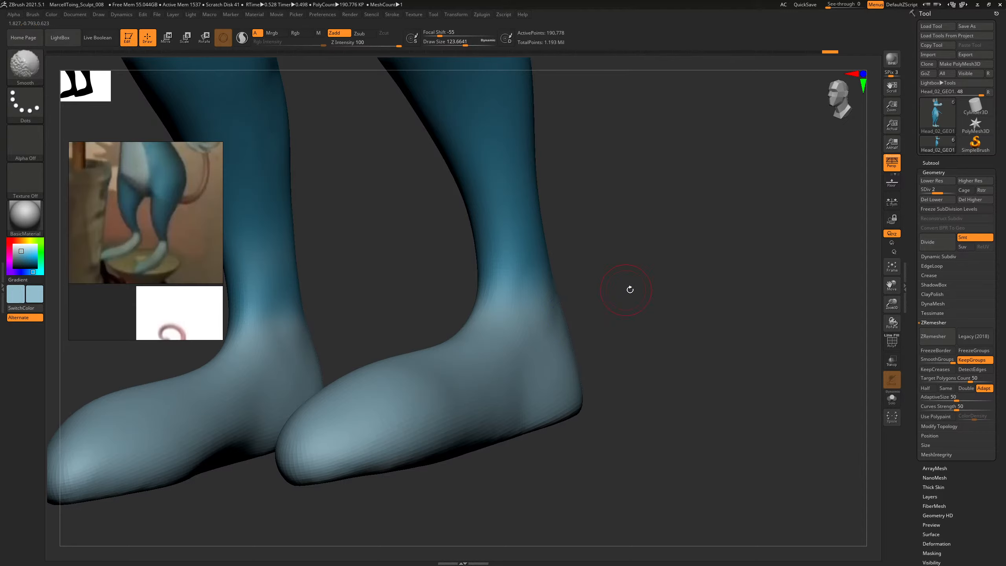
{"action": "key", "text": "d"}
Carve a crease between the belly and inner thigh with DamStandard at Z intensity 33 and draw sizes of about 267 to 385.
{"action": "left_click_drag", "start_coordinate": [644, 295], "coordinate": [634, 440]}
{"action": "left_click_drag", "start_coordinate": [750, 267], "coordinate": [624, 236], "text": "alt"}
{"action": "mouse_move", "coordinate": [689, 260]}
{"action": "left_mouse_down"}
{"action": "mouse_move", "coordinate": [667, 265]}
{"action": "mouse_move", "coordinate": [676, 364]}
{"action": "left_mouse_up"}
{"action": "key", "text": "f"}
{"action": "mouse_move", "coordinate": [629, 340]}
{"action": "left_mouse_down", "text": "alt"}
{"action": "mouse_move", "coordinate": [630, 371]}
{"action": "mouse_move", "coordinate": [555, 263]}
{"action": "left_mouse_up", "text": "alt"}
{"action": "key", "text": "b"}
{"action": "key", "text": "d"}
{"action": "key", "text": "s"}
{"action": "left_click_drag", "start_coordinate": [569, 222], "coordinate": [576, 373], "text": "alt"}
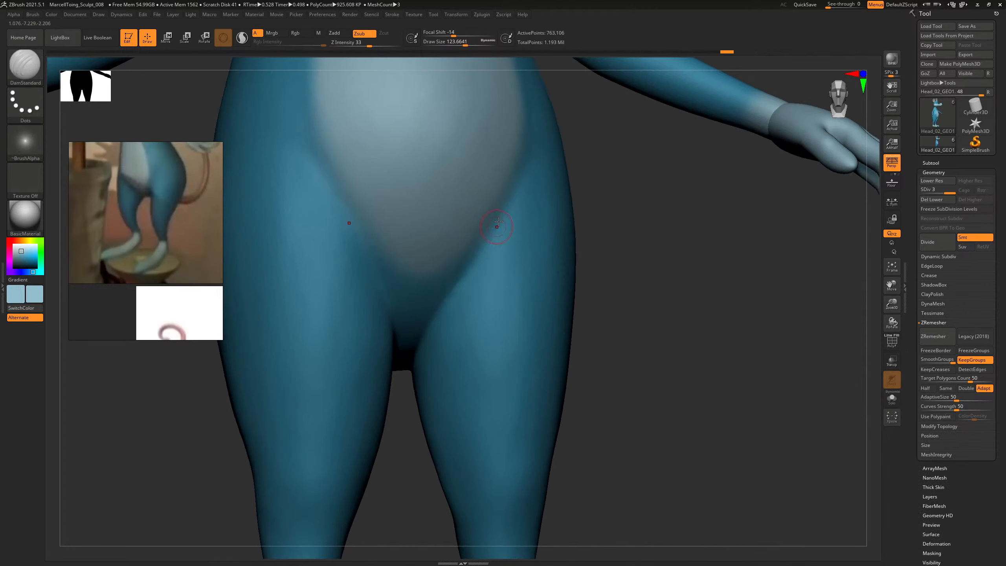
{"action": "key", "text": "s"}
{"action": "mouse_move", "coordinate": [502, 215]}
{"action": "left_mouse_down"}
{"action": "mouse_move", "coordinate": [448, 289]}
{"action": "mouse_move", "coordinate": [454, 294]}
{"action": "left_mouse_up"}
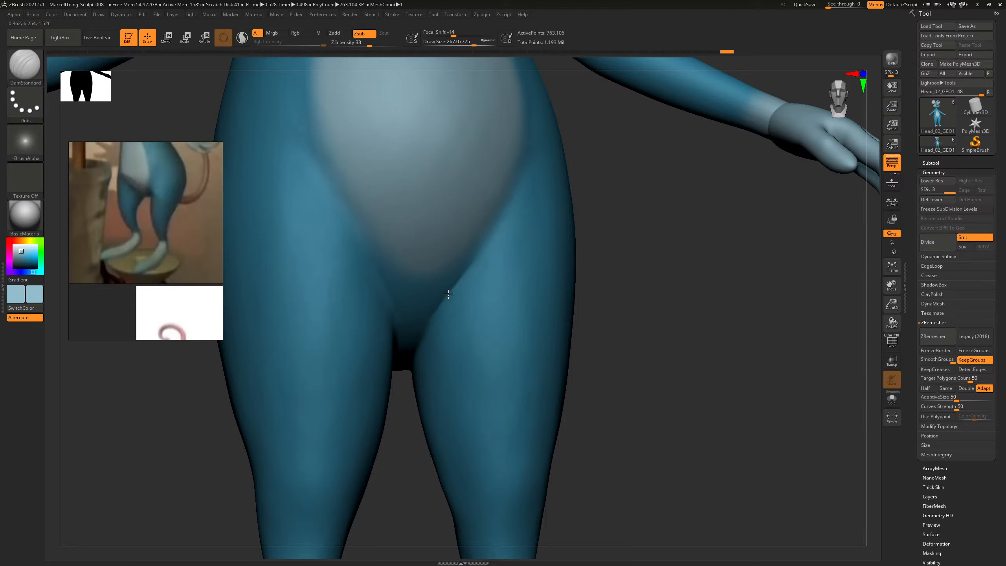
{"action": "key", "text": "bracketright"}
{"action": "left_click_drag", "start_coordinate": [594, 226], "coordinate": [454, 292]}
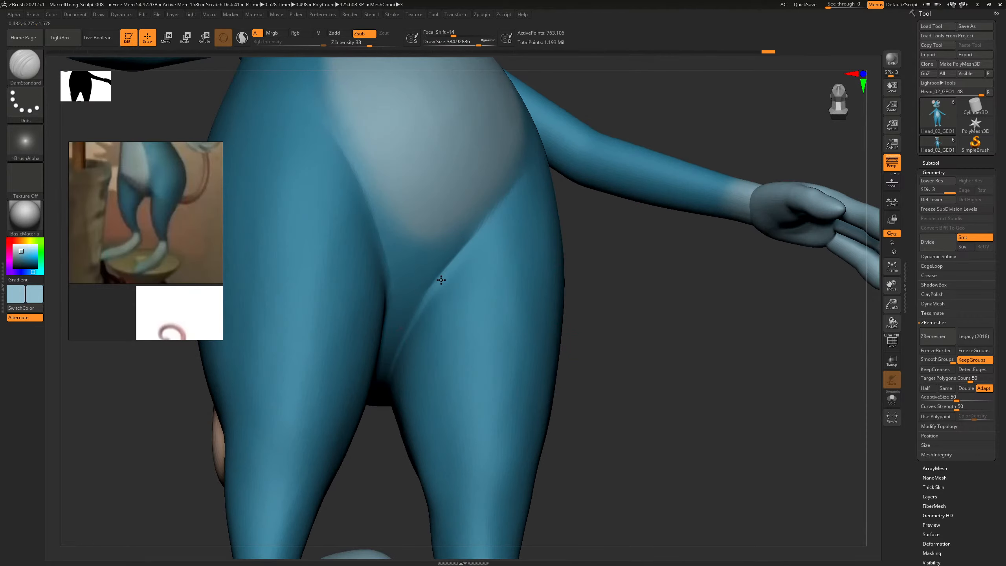
{"action": "mouse_move", "coordinate": [390, 350]}
{"action": "left_mouse_down"}
{"action": "mouse_move", "coordinate": [419, 345]}
{"action": "mouse_move", "coordinate": [390, 340]}
{"action": "mouse_move", "coordinate": [372, 317]}
{"action": "left_mouse_up"}
{"action": "key", "text": "s"}
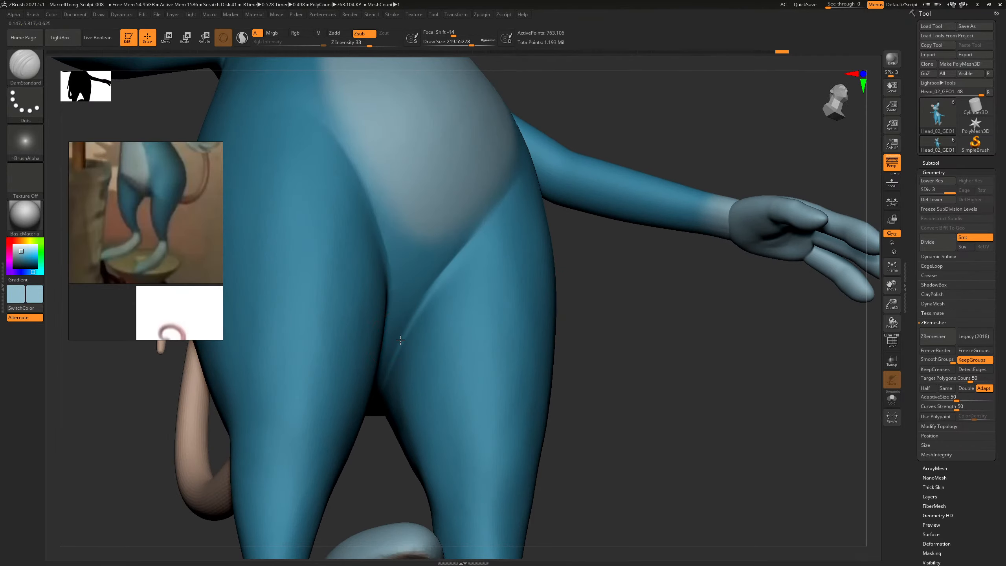
Smooth the backs of the thighs at subdivision level 1 with a draw size of about 312, and step back up through the levels.
{"action": "mouse_move", "coordinate": [604, 343]}
{"action": "left_mouse_down"}
{"action": "mouse_move", "coordinate": [597, 218]}
{"action": "mouse_move", "coordinate": [612, 168]}
{"action": "mouse_move", "coordinate": [404, 337]}
{"action": "mouse_move", "coordinate": [541, 254]}
{"action": "mouse_move", "coordinate": [537, 214]}
{"action": "mouse_move", "coordinate": [589, 224]}
{"action": "left_mouse_up"}
{"action": "key", "text": "shift"}
{"action": "key", "text": "b"}
{"action": "left_click_drag", "start_coordinate": [551, 251], "coordinate": [550, 232]}
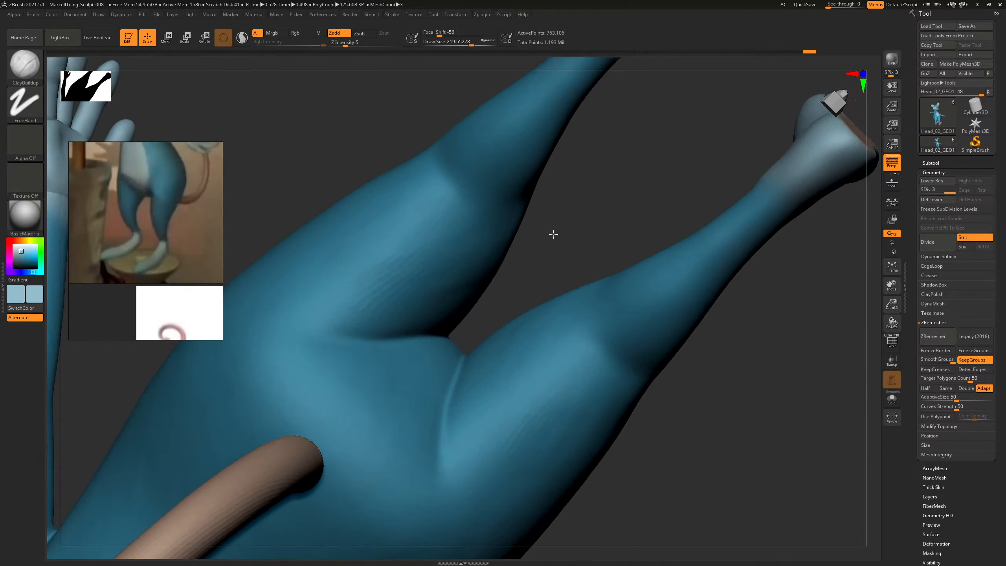
{"action": "key", "text": "shift+d"}
{"action": "key", "text": "]"}
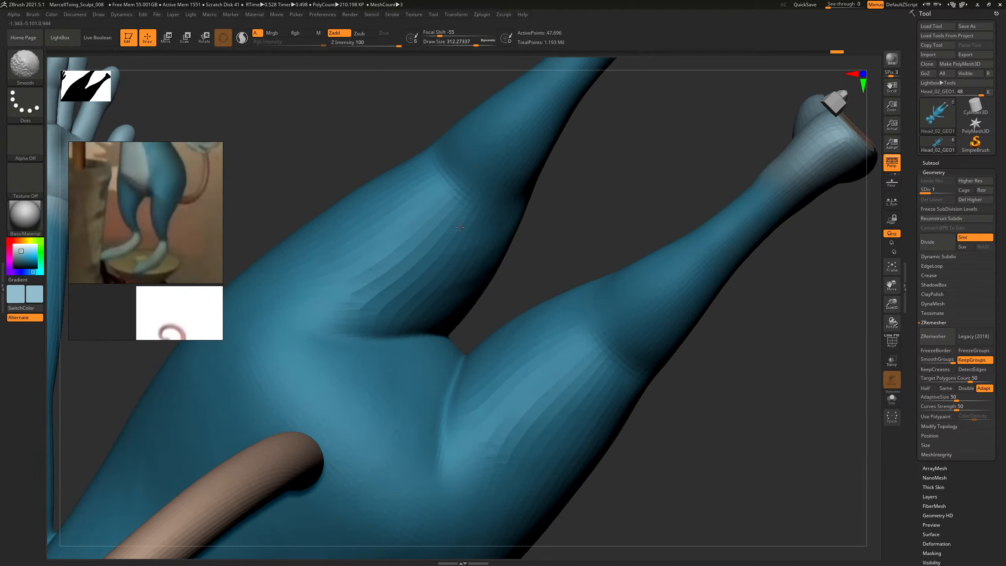
{"action": "key", "text": "d"}
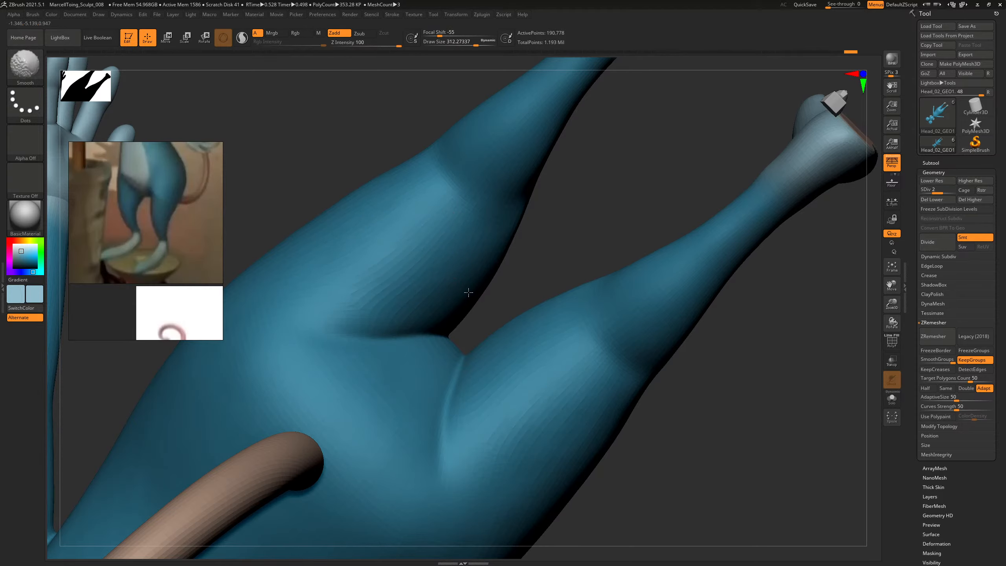
{"action": "key", "text": "f"}
Smooth the buttocks and upper thighs at subdivision level 3 with a draw size of about 483.
{"action": "mouse_move", "coordinate": [719, 263]}
{"action": "left_mouse_down"}
{"action": "mouse_move", "coordinate": [711, 301]}
{"action": "mouse_move", "coordinate": [714, 265]}
{"action": "mouse_move", "coordinate": [602, 411]}
{"action": "mouse_move", "coordinate": [688, 391]}
{"action": "mouse_move", "coordinate": [399, 366]}
{"action": "left_mouse_up"}
{"action": "key", "text": "bracketright"}
{"action": "key", "text": "bracketright"}
{"action": "key", "text": "shift"}
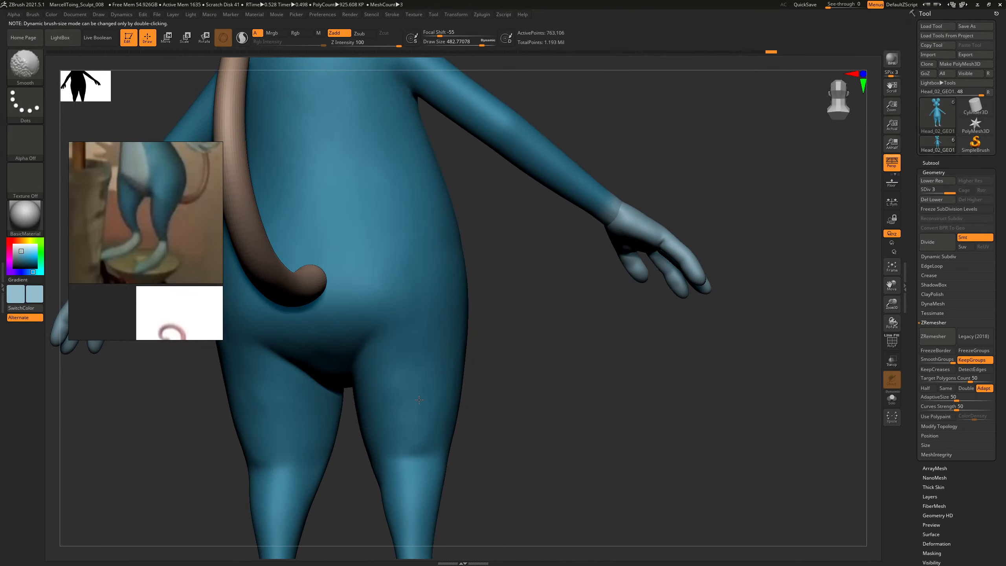
{"action": "left_click_drag", "start_coordinate": [471, 392], "coordinate": [490, 356]}
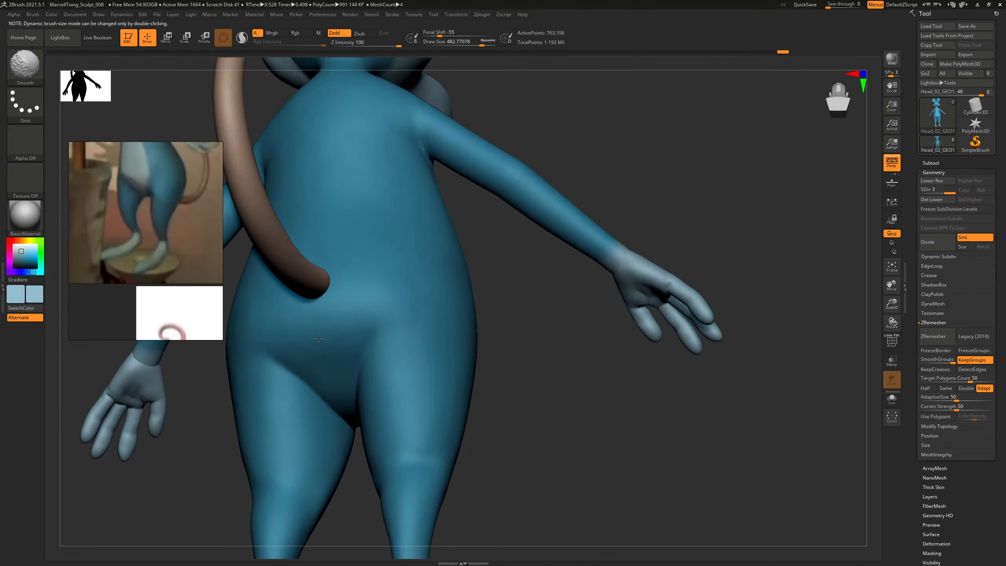
{"action": "left_click_drag", "start_coordinate": [561, 321], "coordinate": [682, 423]}
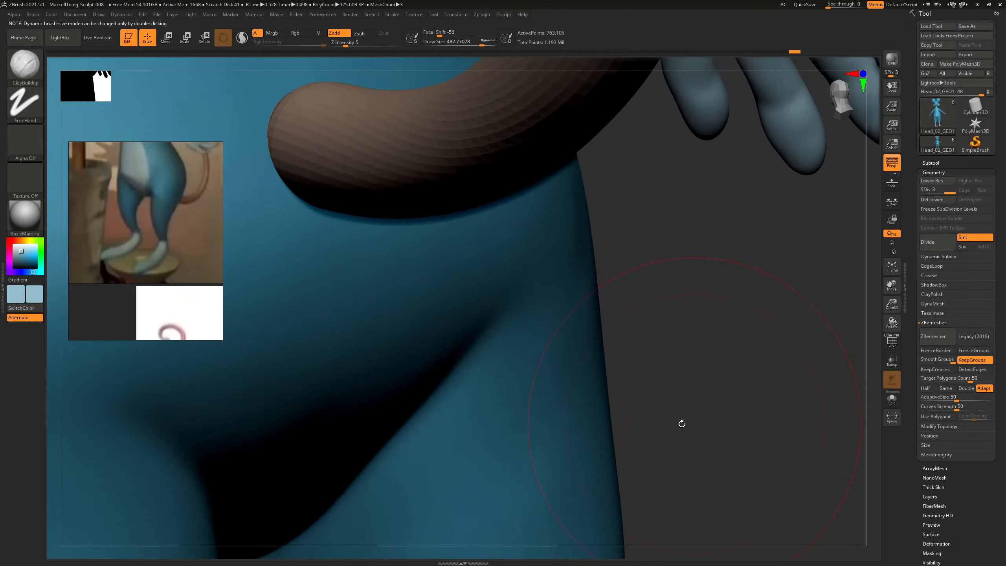
Smooth the back of the torso at subdivision level 1 and return the body to level 3.
{"action": "left_click_drag", "start_coordinate": [670, 368], "coordinate": [733, 456], "text": "alt"}
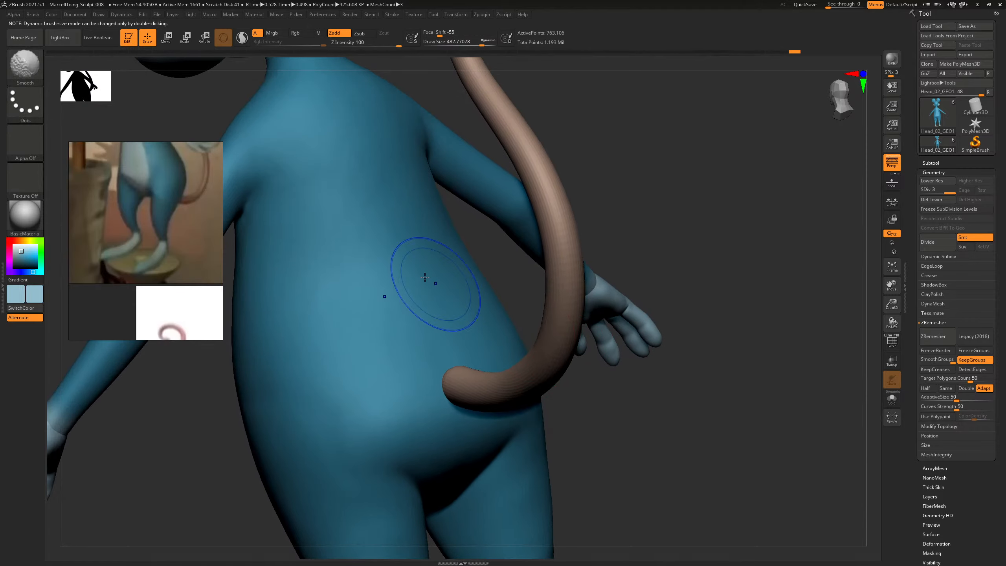
{"action": "key", "text": "shift+d"}
{"action": "key", "text": "shift+d"}
{"action": "left_click_drag", "start_coordinate": [354, 197], "coordinate": [379, 182], "text": "shift"}
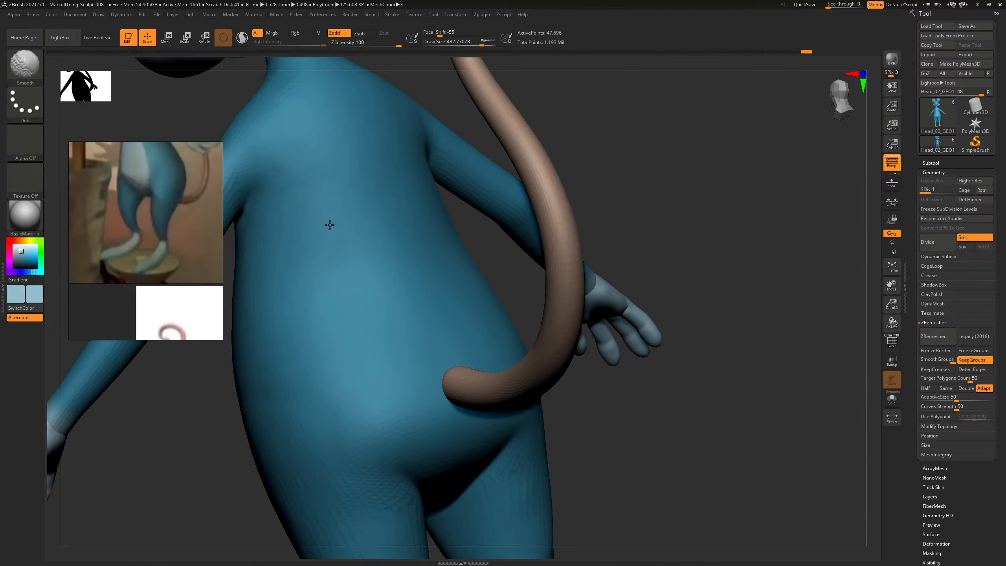
{"action": "key", "text": "d"}
{"action": "key", "text": "d"}
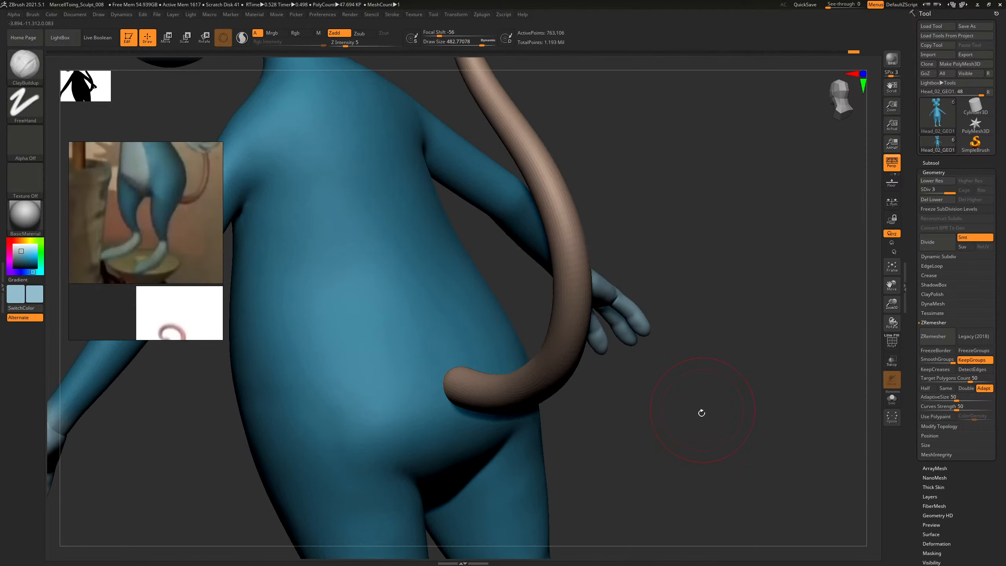
Carve a small crease just below the tail base with DamStandard at a draw size of about 259, undoing the first attempt.
{"action": "mouse_move", "coordinate": [701, 412]}
{"action": "left_mouse_down", "text": "alt"}
{"action": "mouse_move", "coordinate": [676, 287]}
{"action": "mouse_move", "coordinate": [653, 274]}
{"action": "left_mouse_up", "text": "alt"}
{"action": "key", "text": "b"}
{"action": "key", "text": "d"}
{"action": "key", "text": "s"}
{"action": "key", "text": "s"}
{"action": "left_click", "coordinate": [465, 248]}
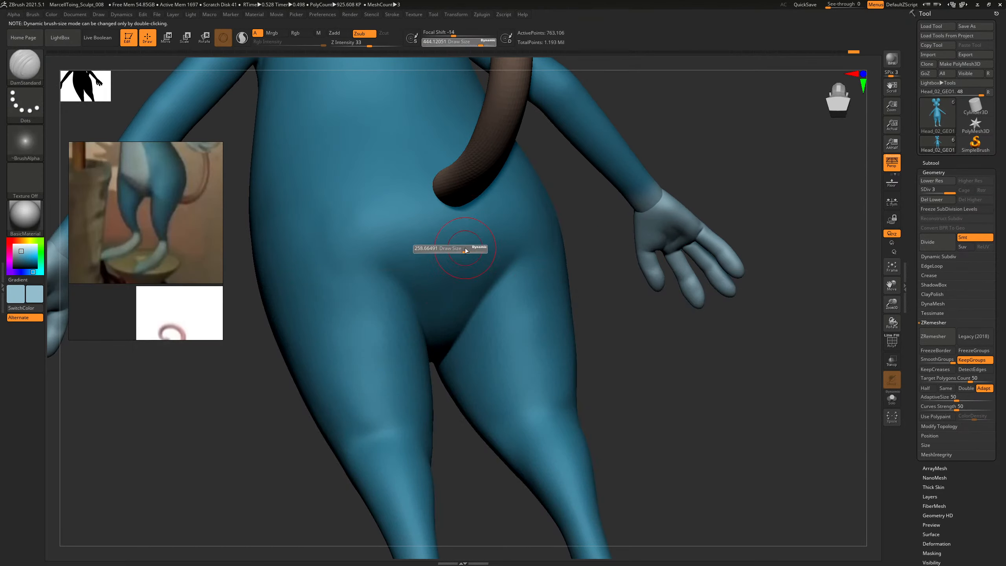
{"action": "key", "text": "ctrl+z"}
{"action": "left_click_drag", "start_coordinate": [449, 240], "coordinate": [445, 259]}
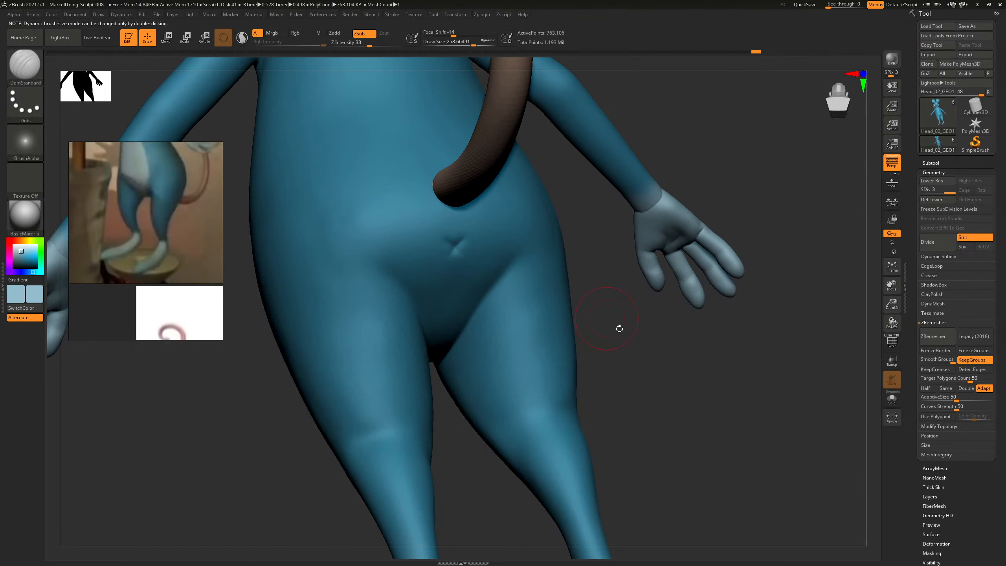
Display the head's polygroup wireframe and examine the polygroups around the mouth by isolating and revealing them.
{"action": "left_click_drag", "start_coordinate": [619, 329], "coordinate": [697, 269]}
{"action": "left_click_drag", "start_coordinate": [697, 270], "coordinate": [700, 241], "text": "alt"}
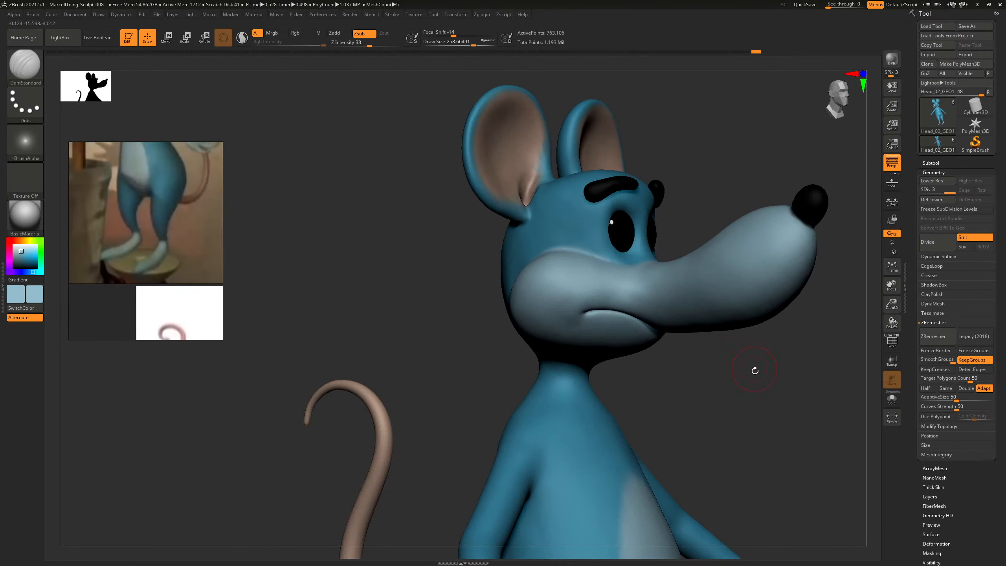
{"action": "left_click_drag", "start_coordinate": [755, 370], "coordinate": [656, 313], "text": "alt"}
{"action": "key", "text": "shift+f"}
{"action": "left_click_drag", "start_coordinate": [653, 238], "coordinate": [479, 352], "text": "alt"}
{"action": "left_click", "coordinate": [449, 332], "text": "ctrl+shift"}
{"action": "left_click", "coordinate": [568, 407], "text": "ctrl+shift"}
{"action": "left_click", "coordinate": [426, 332], "text": "ctrl+shift"}
{"action": "left_click", "coordinate": [634, 416], "text": "ctrl+shift"}
{"action": "left_click", "coordinate": [478, 352], "text": "ctrl+shift"}
{"action": "left_click", "coordinate": [594, 410], "text": "ctrl+shift"}
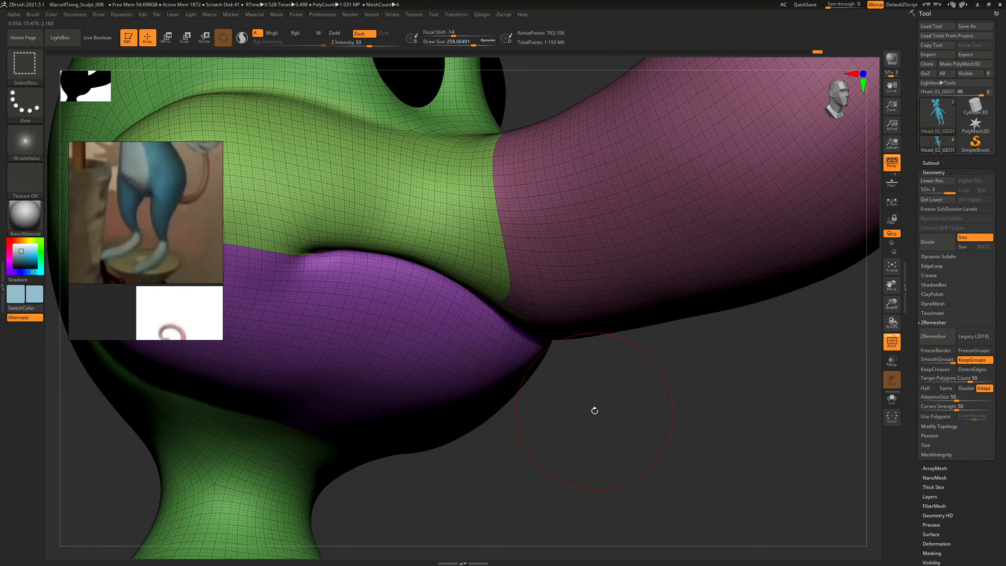
Hide the outer lower-lip polygroups to expose the teeth and the inside of the mouth.
{"action": "left_click_drag", "start_coordinate": [594, 410], "coordinate": [573, 395]}
{"action": "left_click", "coordinate": [458, 350], "text": "ctrl+shift"}
{"action": "left_click", "coordinate": [657, 446], "text": "ctrl+shift"}
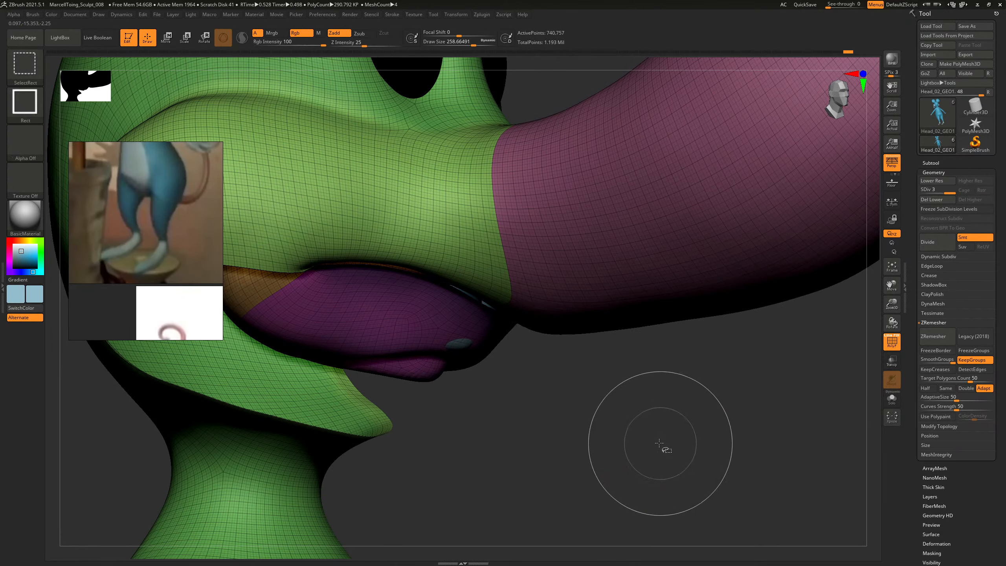
{"action": "left_click_drag", "start_coordinate": [659, 443], "coordinate": [559, 386]}
{"action": "double_click", "coordinate": [443, 337], "text": "ctrl+shift"}
{"action": "left_click_drag", "start_coordinate": [721, 430], "coordinate": [570, 361], "text": "alt"}
{"action": "left_click_drag", "start_coordinate": [571, 361], "coordinate": [608, 372]}
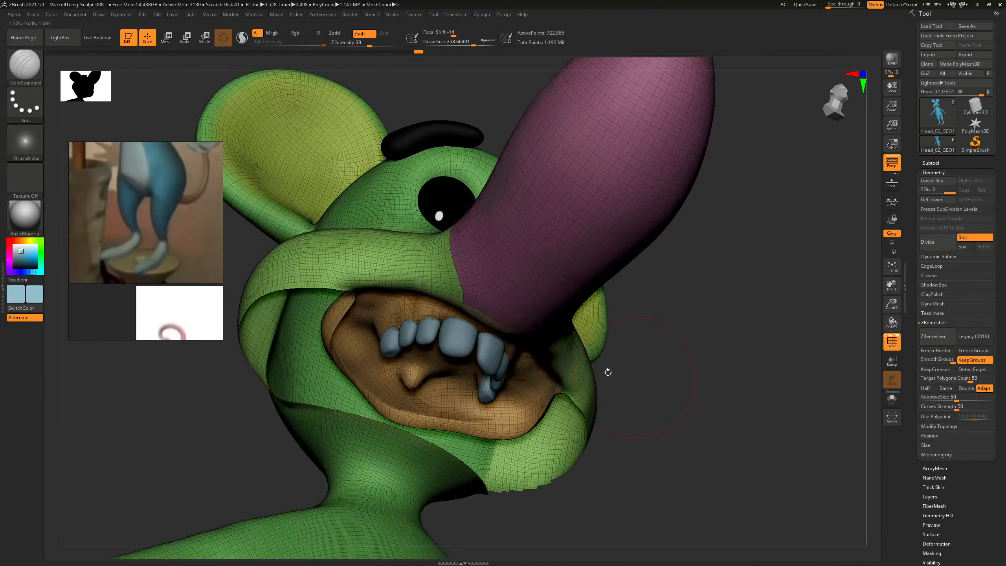
Make the teeth the active subtool, turn off the wireframe and change the teeth colour to a warm beige off-white.
{"action": "left_click", "coordinate": [460, 339], "text": "alt"}
{"action": "key", "text": "shift+f"}
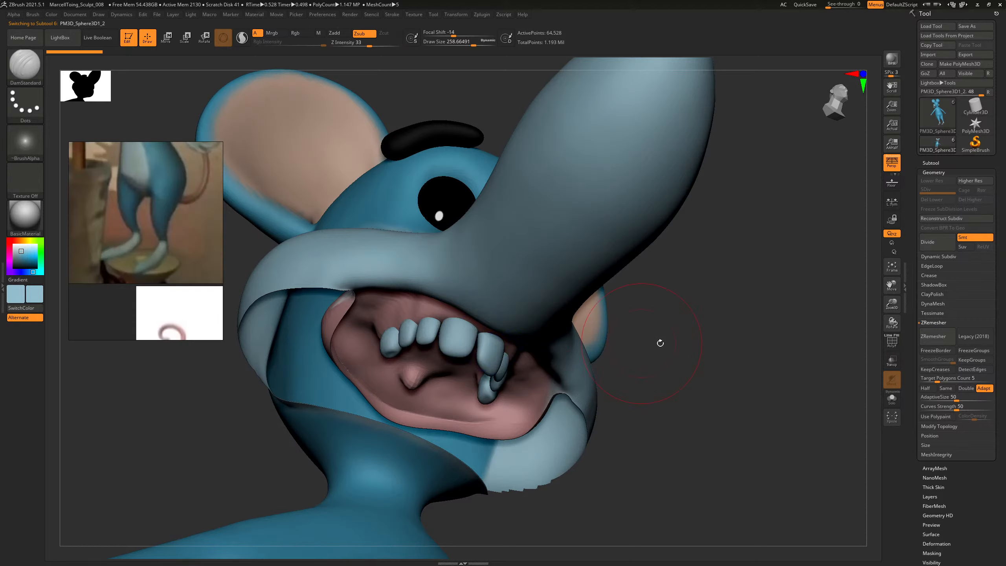
{"action": "left_click_drag", "start_coordinate": [660, 343], "coordinate": [415, 293]}
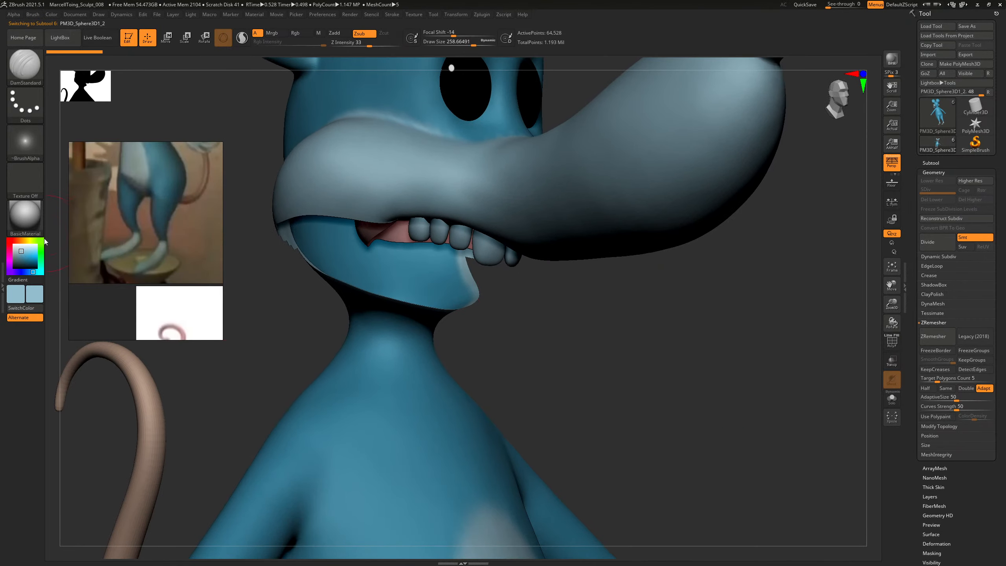
{"action": "left_click", "coordinate": [17, 250]}
{"action": "mouse_move", "coordinate": [488, 330]}
{"action": "left_mouse_down"}
{"action": "mouse_move", "coordinate": [594, 335]}
{"action": "mouse_move", "coordinate": [666, 382]}
{"action": "mouse_move", "coordinate": [314, 239]}
{"action": "left_mouse_up"}
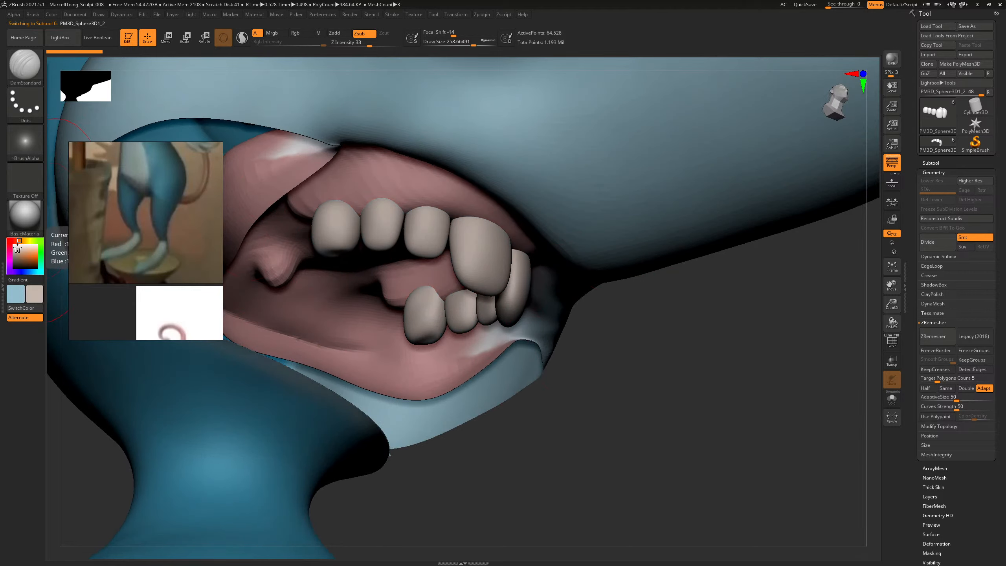
{"action": "left_click", "coordinate": [22, 240]}
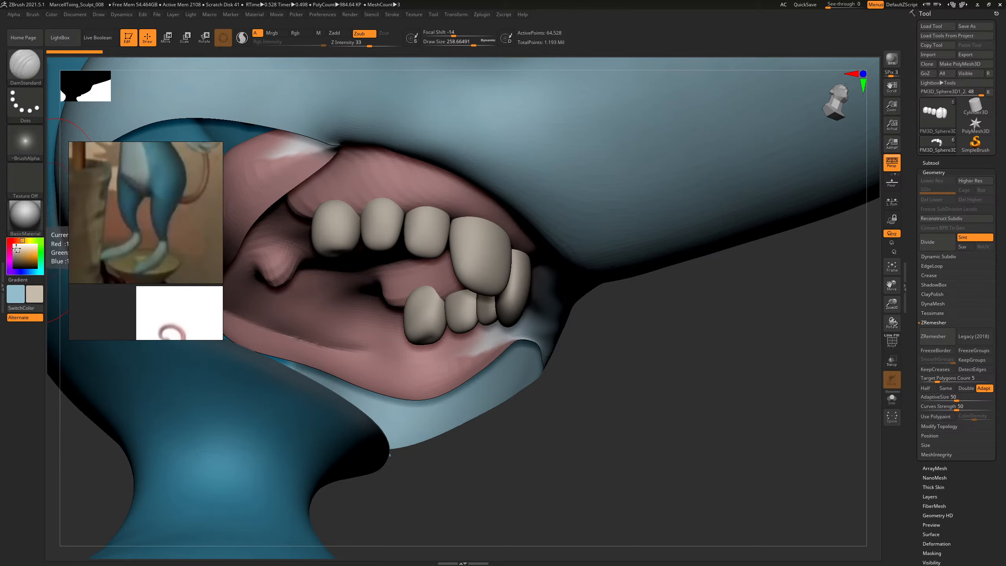
Fill the teeth with a paler off-white using the Standard brush in Rgb mode, and move the reference image off the mouth.
{"action": "left_click", "coordinate": [15, 248]}
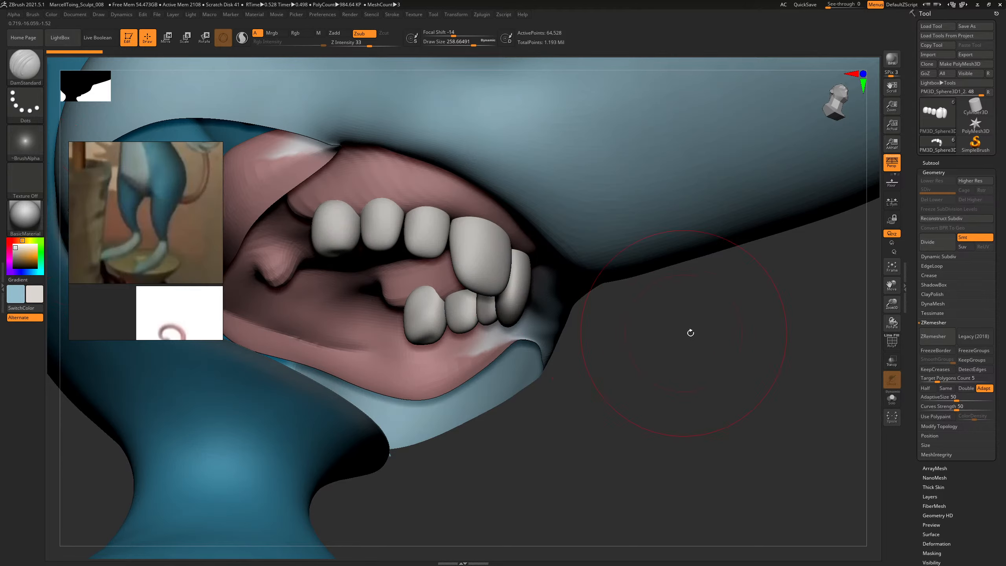
{"action": "left_click_drag", "start_coordinate": [689, 333], "coordinate": [683, 368]}
{"action": "key", "text": "b"}
{"action": "key", "text": "s"}
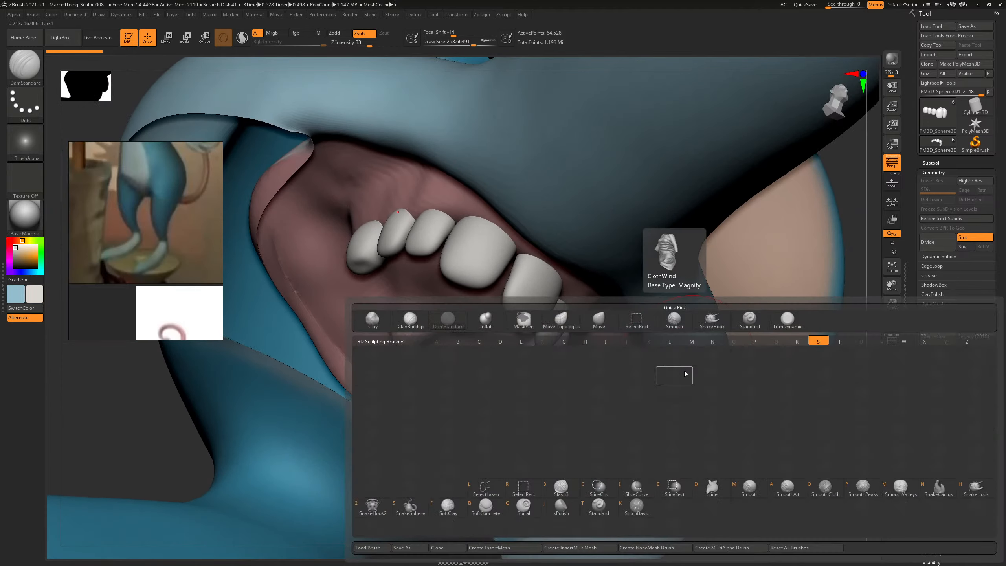
{"action": "key", "text": "t"}
{"action": "left_click_drag", "start_coordinate": [788, 418], "coordinate": [822, 436]}
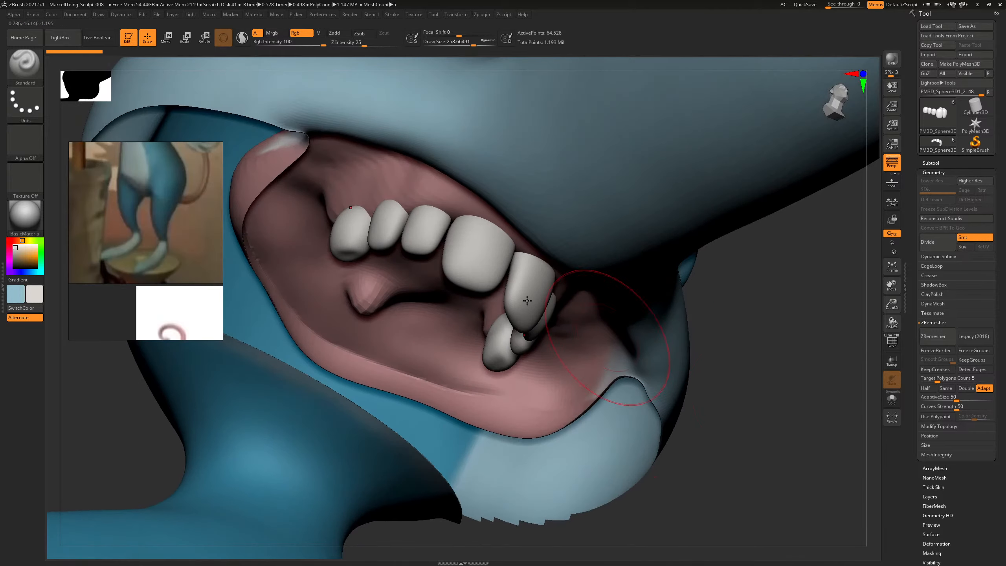
{"action": "left_click", "coordinate": [53, 15]}
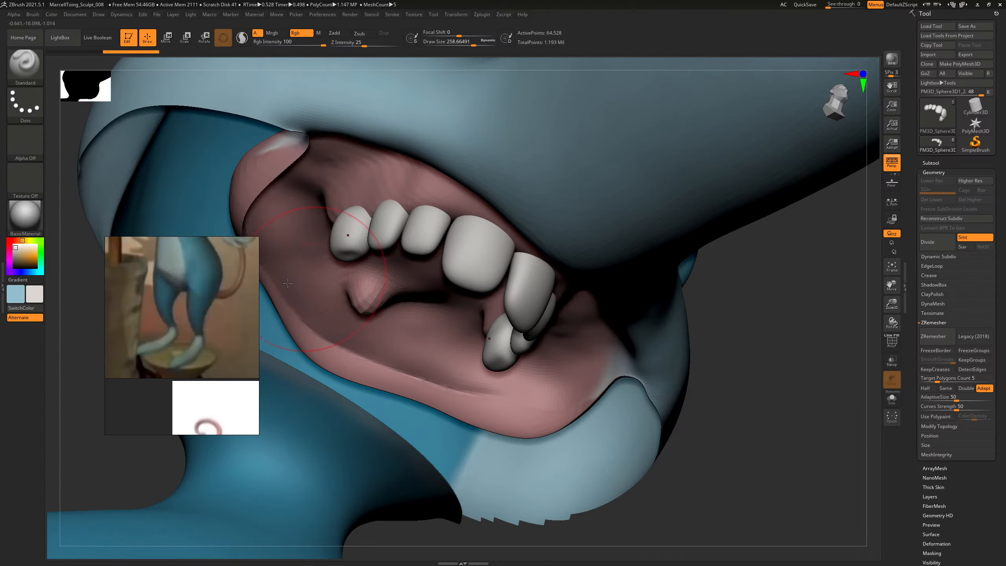
{"action": "left_click_drag", "start_coordinate": [216, 271], "coordinate": [159, 95]}
Carve small pits into the chewing surfaces of the rearmost upper teeth with DamStandard at draw sizes of about 73 to 97.
{"action": "mouse_move", "coordinate": [823, 341]}
{"action": "left_mouse_down"}
{"action": "mouse_move", "coordinate": [778, 373]}
{"action": "mouse_move", "coordinate": [806, 398]}
{"action": "mouse_move", "coordinate": [815, 426]}
{"action": "mouse_move", "coordinate": [814, 415]}
{"action": "left_mouse_up"}
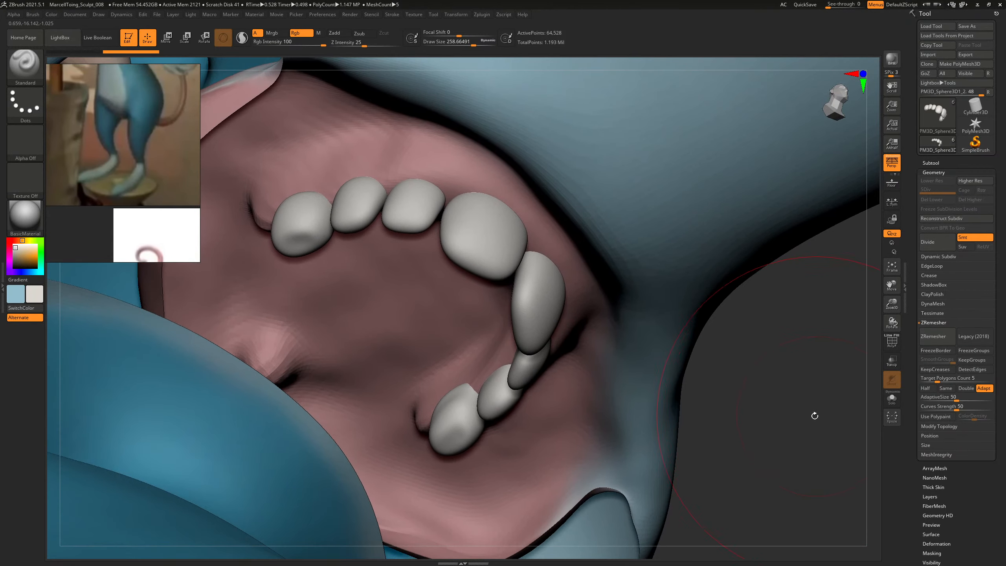
{"action": "key", "text": "b"}
{"action": "key", "text": "d"}
{"action": "key", "text": "s"}
{"action": "key", "text": "s"}
{"action": "left_click", "coordinate": [313, 239]}
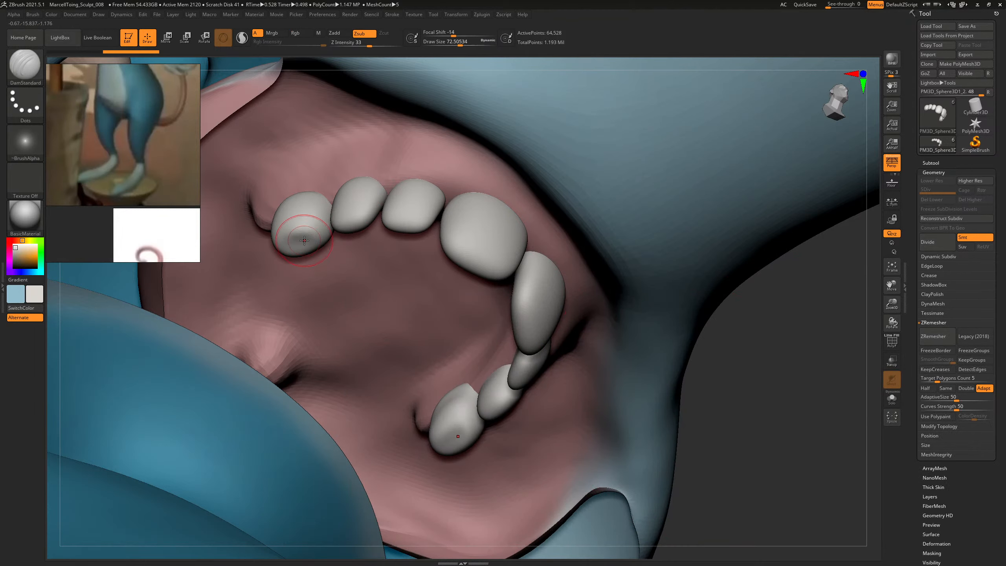
{"action": "left_click_drag", "start_coordinate": [303, 239], "coordinate": [290, 231]}
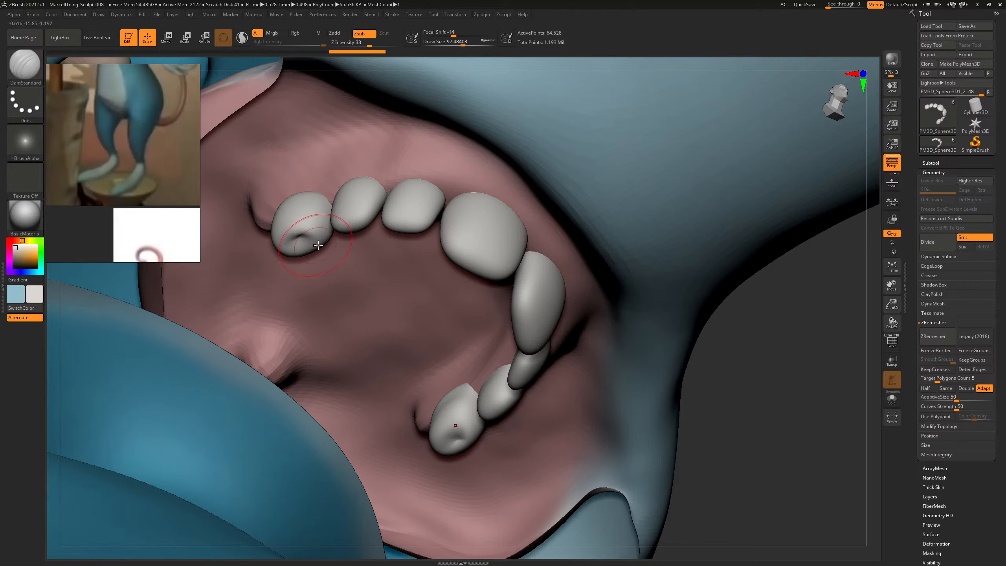
{"action": "left_click_drag", "start_coordinate": [754, 450], "coordinate": [440, 441]}
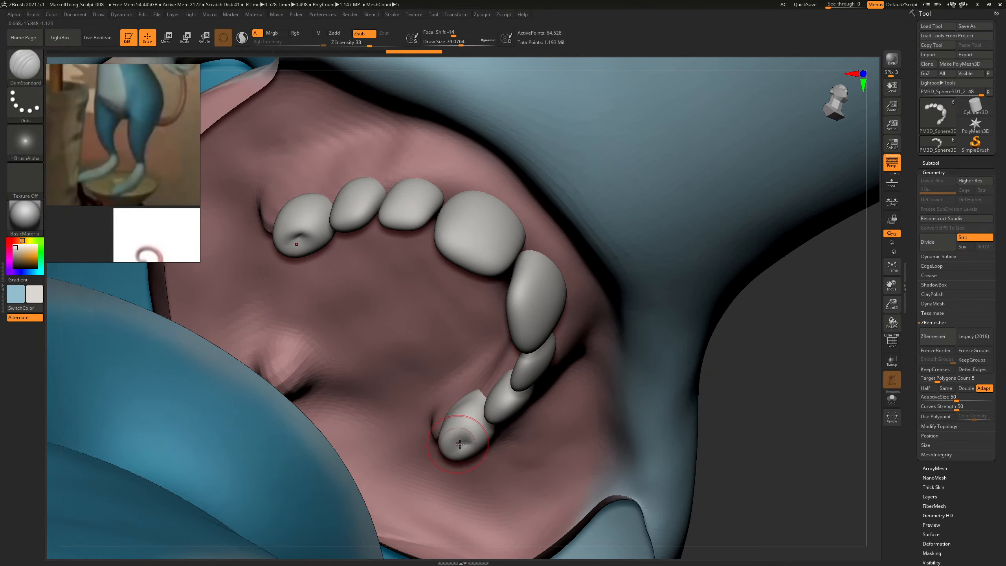
Carve shallow grooves into the biting surfaces of the second and third teeth from the back with DamStandard at a draw size of about 73.
{"action": "left_click_drag", "start_coordinate": [709, 443], "coordinate": [610, 370]}
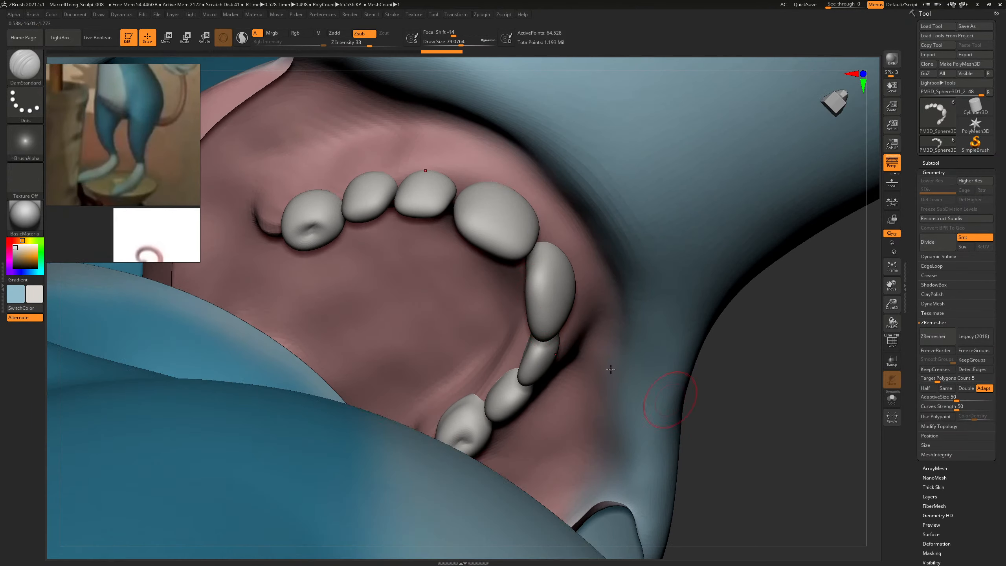
{"action": "left_click_drag", "start_coordinate": [778, 421], "coordinate": [633, 339]}
{"action": "left_click_drag", "start_coordinate": [822, 297], "coordinate": [400, 214]}
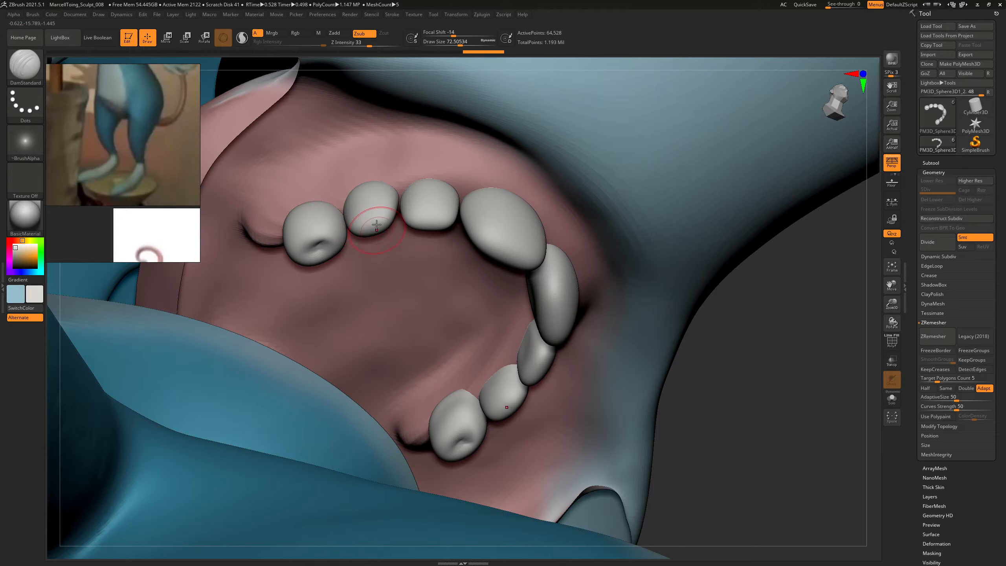
{"action": "left_click_drag", "start_coordinate": [767, 385], "coordinate": [541, 301]}
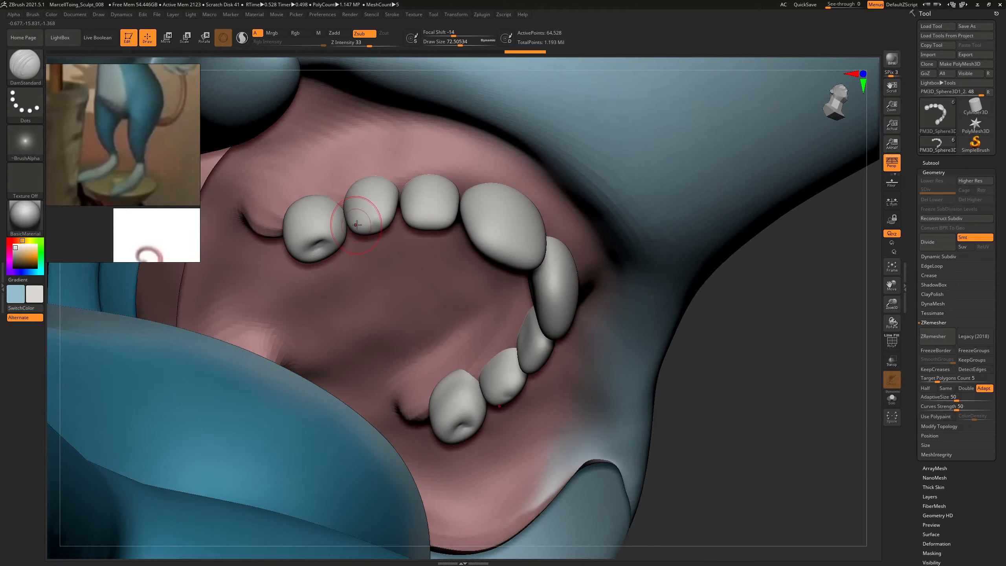
{"action": "left_click_drag", "start_coordinate": [724, 340], "coordinate": [683, 313]}
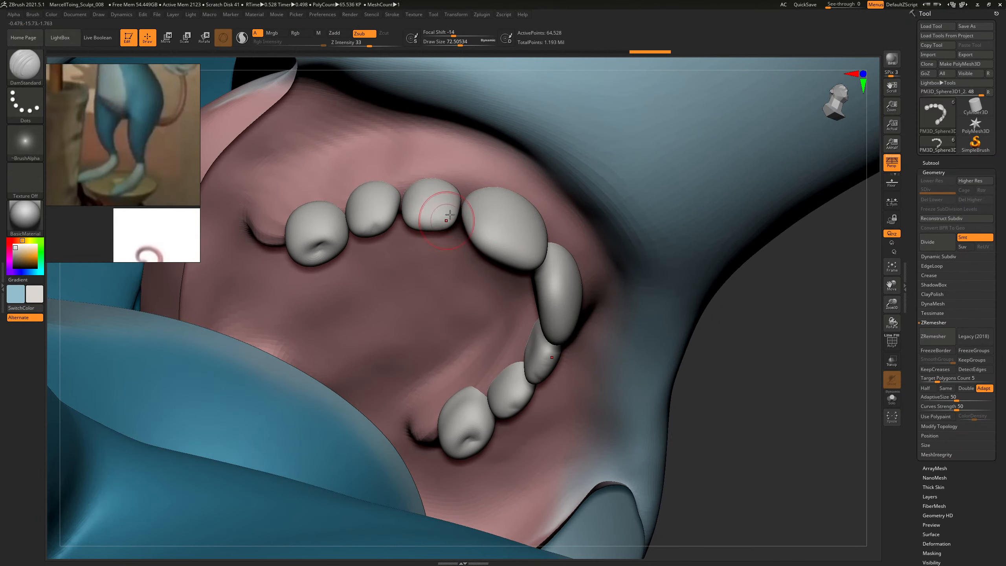
Smooth the outer face of the tooth beside the large front tooth at a draw size of about 58.
{"action": "mouse_move", "coordinate": [789, 343]}
{"action": "left_mouse_down"}
{"action": "mouse_move", "coordinate": [793, 373]}
{"action": "mouse_move", "coordinate": [809, 361]}
{"action": "mouse_move", "coordinate": [770, 391]}
{"action": "mouse_move", "coordinate": [733, 388]}
{"action": "left_mouse_up"}
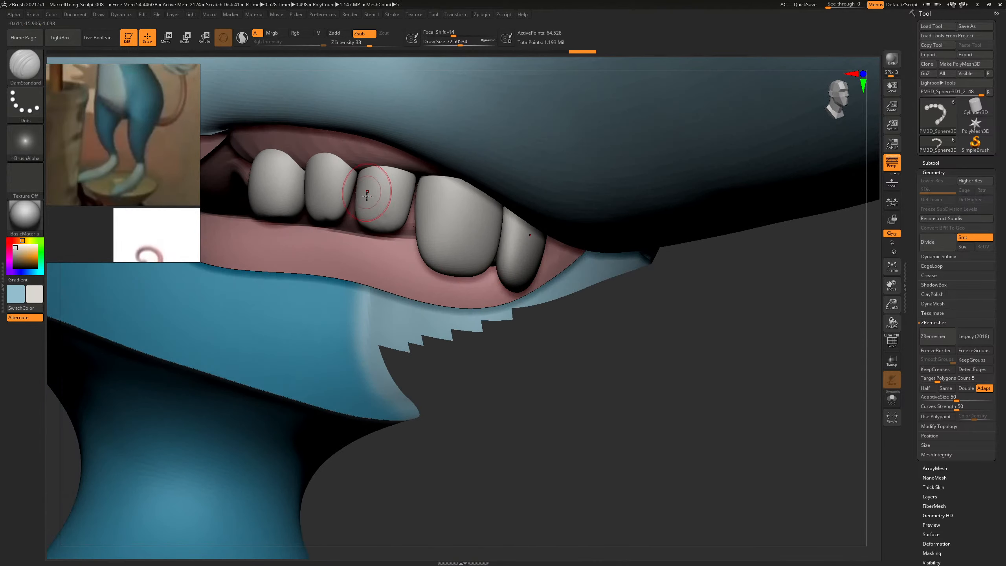
{"action": "key", "text": "bracketleft"}
{"action": "left_click_drag", "start_coordinate": [379, 192], "coordinate": [399, 214], "text": "shift"}
Carve light indentations into the lower edges of the two large front teeth with DamStandard at a draw size of about 106.
{"action": "left_click_drag", "start_coordinate": [661, 443], "coordinate": [641, 400]}
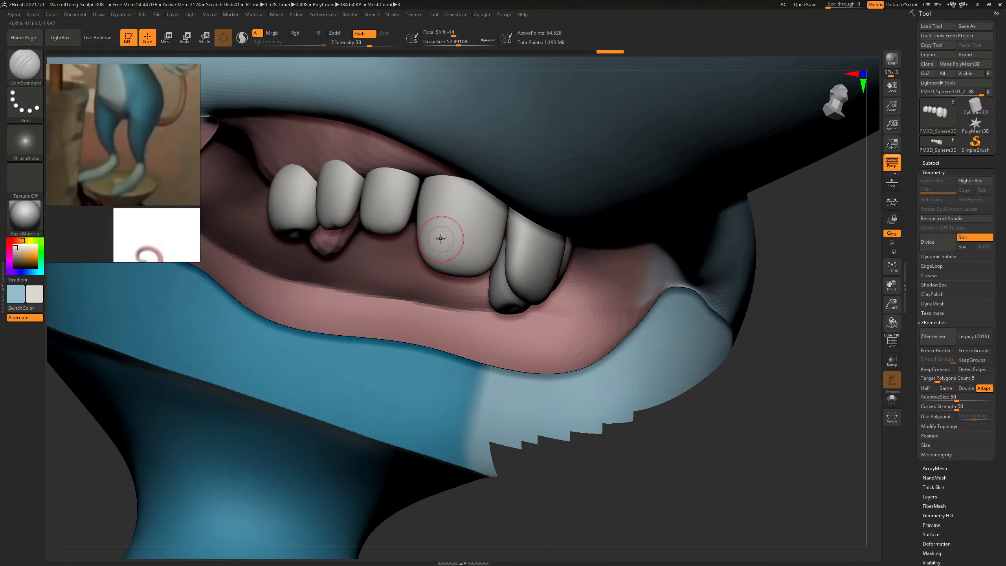
{"action": "key", "text": "s"}
{"action": "left_click_drag", "start_coordinate": [446, 256], "coordinate": [447, 265]}
{"action": "left_click_drag", "start_coordinate": [636, 466], "coordinate": [534, 332]}
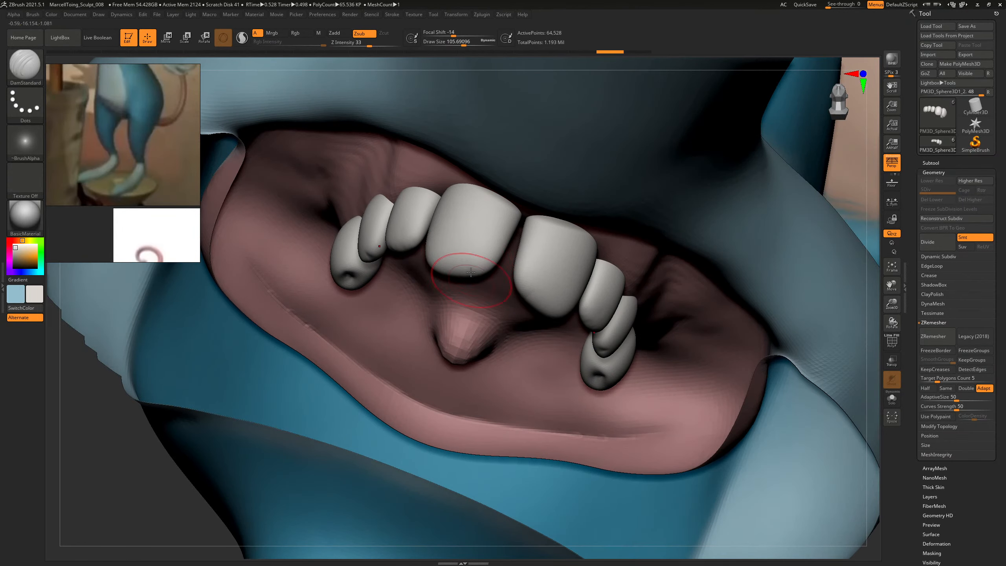
{"action": "left_click_drag", "start_coordinate": [143, 462], "coordinate": [202, 489]}
{"action": "left_click_drag", "start_coordinate": [746, 436], "coordinate": [649, 289], "text": "alt"}
{"action": "left_click_drag", "start_coordinate": [721, 321], "coordinate": [668, 273]}
Make the head the active subtool and try building up the gum above the front teeth with ClayBuildup.
{"action": "left_click", "coordinate": [468, 183], "text": "alt"}
{"action": "key", "text": "b"}
{"action": "mouse_move", "coordinate": [703, 135]}
{"action": "left_mouse_down"}
{"action": "mouse_move", "coordinate": [699, 157]}
{"action": "mouse_move", "coordinate": [743, 181]}
{"action": "mouse_move", "coordinate": [696, 146]}
{"action": "mouse_move", "coordinate": [706, 123]}
{"action": "mouse_move", "coordinate": [670, 153]}
{"action": "left_mouse_up"}
{"action": "key", "text": "c"}
{"action": "key", "text": "b"}
{"action": "key", "text": "s"}
{"action": "left_click", "coordinate": [390, 177]}
{"action": "key", "text": "s"}
{"action": "left_click", "coordinate": [365, 196]}
Raise the gum faintly above the front teeth with the Standard brush, colour off, at Z intensity 8 and a draw size of about 73.
{"action": "key", "text": "b"}
{"action": "key", "text": "s"}
{"action": "key", "text": "t"}
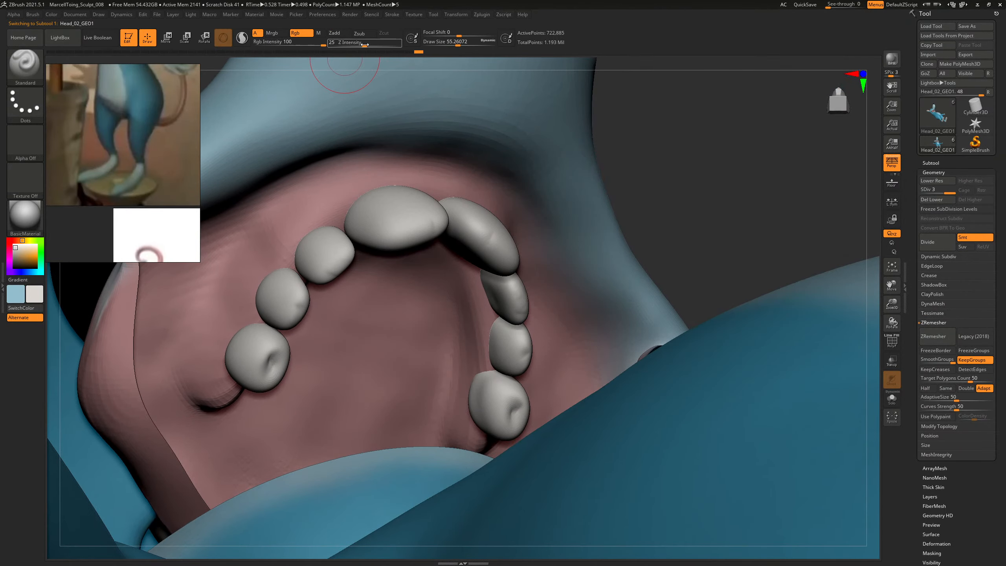
{"action": "left_click_drag", "start_coordinate": [351, 42], "coordinate": [349, 43]}
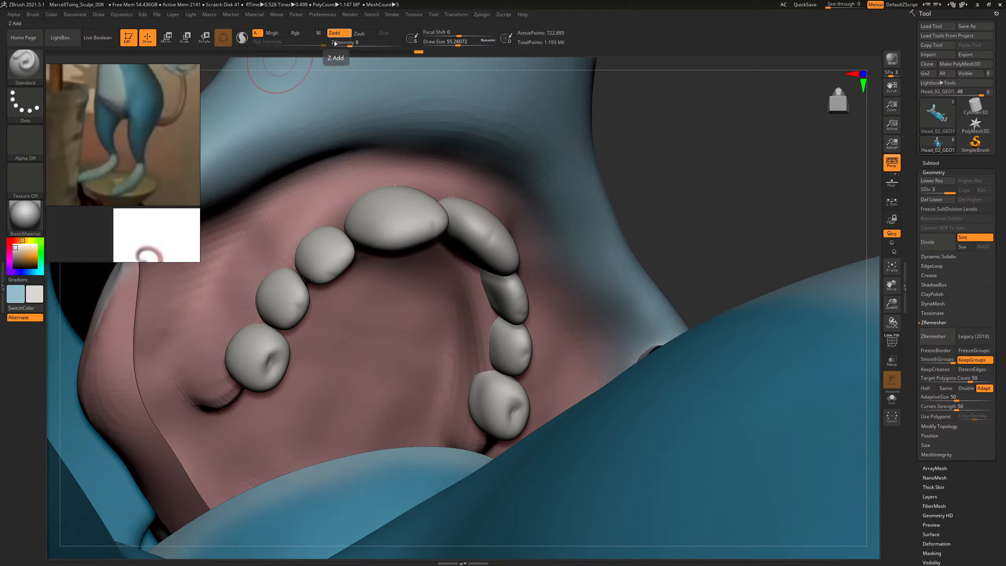
{"action": "key", "text": "s"}
{"action": "left_click_drag", "start_coordinate": [307, 176], "coordinate": [310, 177]}
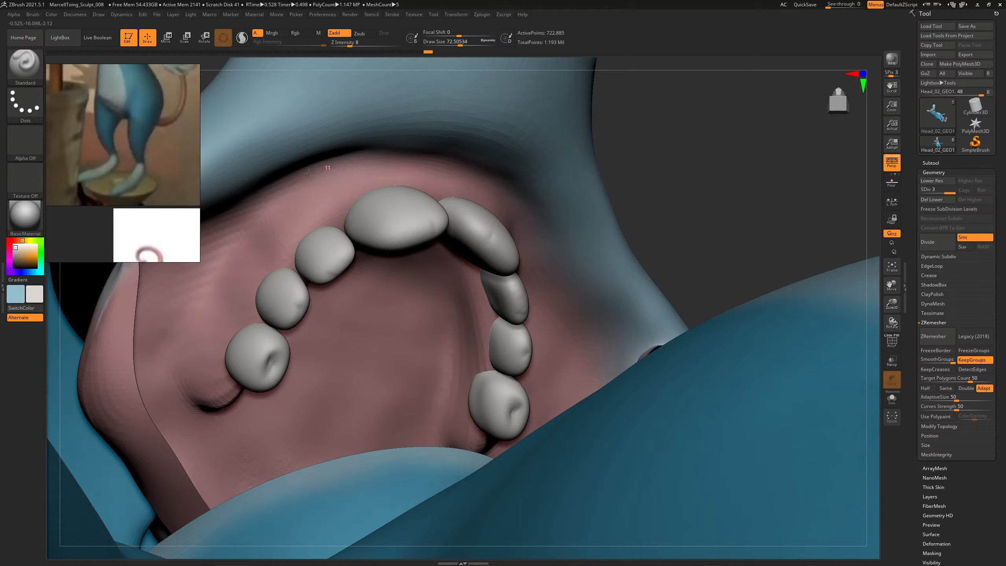
{"action": "key", "text": "s"}
{"action": "left_click_drag", "start_coordinate": [396, 164], "coordinate": [395, 164]}
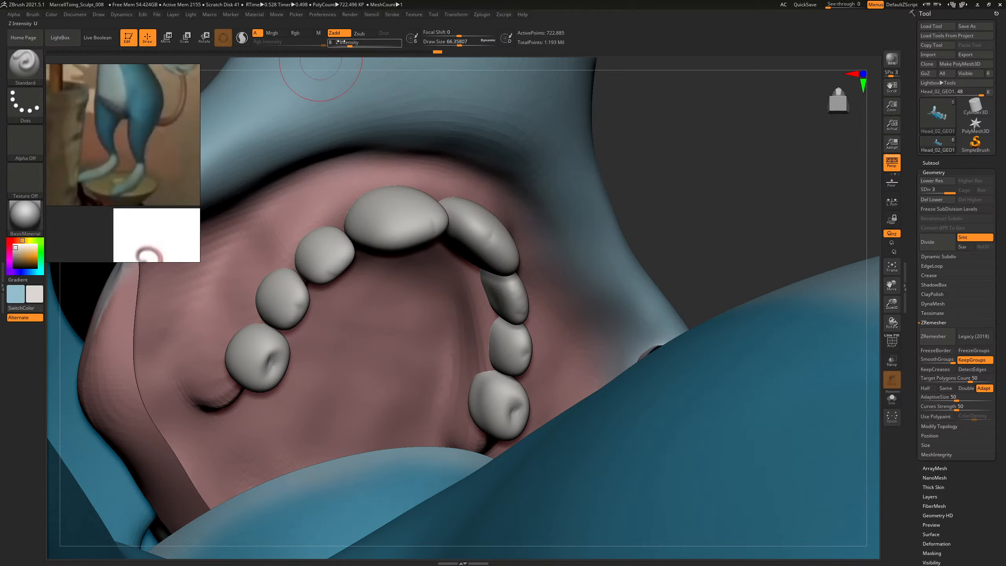
Strengthen the gum ridge above the front teeth at Z intensity 15 and a draw size of about 41.
{"action": "left_click_drag", "start_coordinate": [343, 41], "coordinate": [350, 42]}
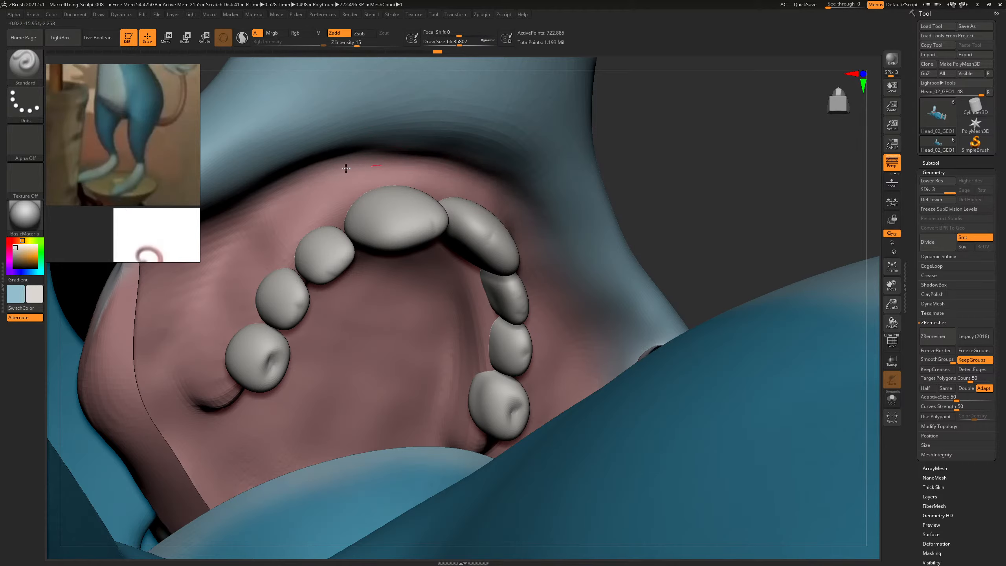
{"action": "key", "text": "s"}
{"action": "left_click_drag", "start_coordinate": [349, 179], "coordinate": [345, 178]}
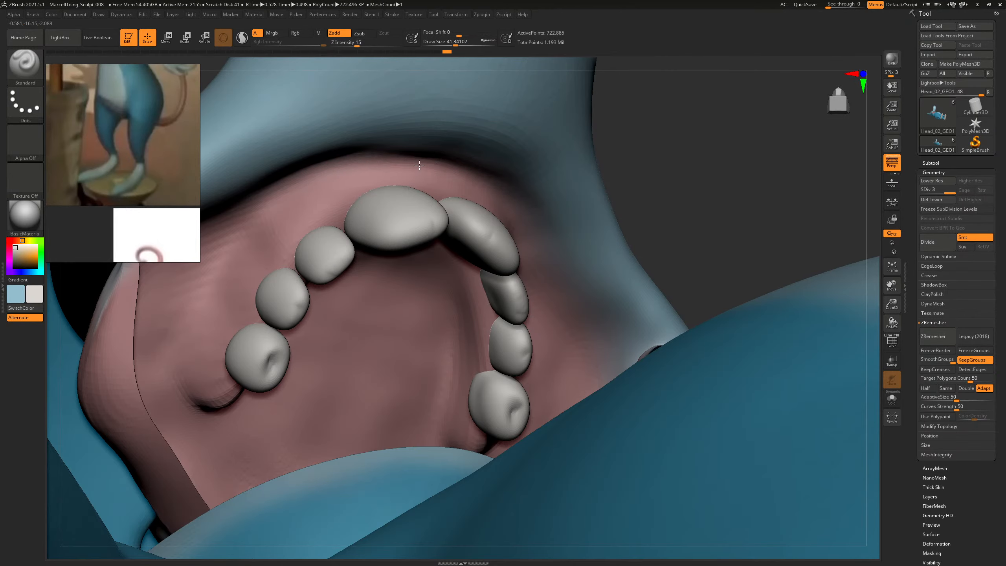
{"action": "mouse_move", "coordinate": [690, 155]}
{"action": "left_mouse_down"}
{"action": "mouse_move", "coordinate": [709, 167]}
{"action": "mouse_move", "coordinate": [676, 169]}
{"action": "mouse_move", "coordinate": [731, 150]}
{"action": "mouse_move", "coordinate": [670, 143]}
{"action": "left_mouse_up"}
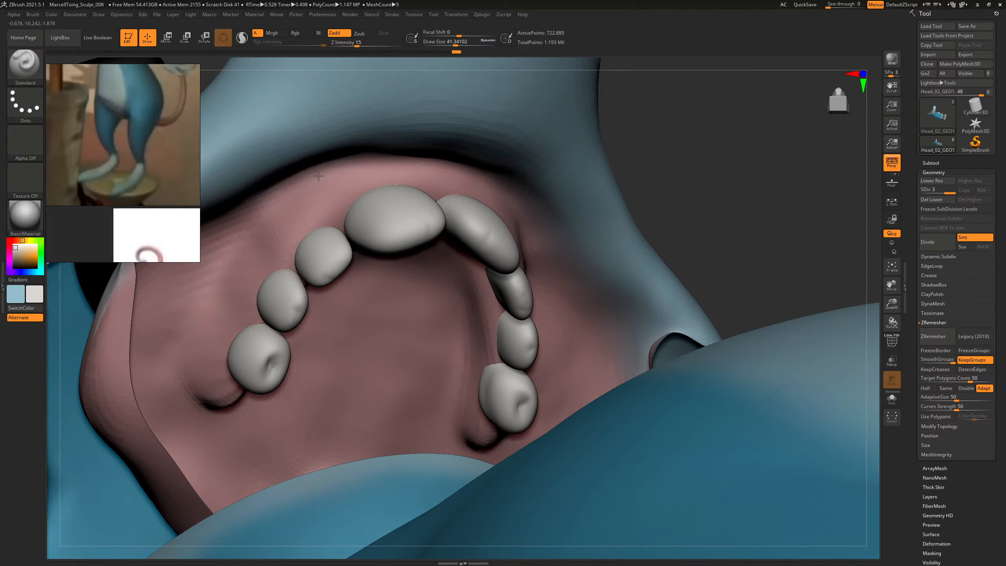
Build the gum ridge at Z intensity 33 and a draw size of about 73, undoing the thinner first stroke at about 41.
{"action": "left_click_drag", "start_coordinate": [363, 43], "coordinate": [370, 43]}
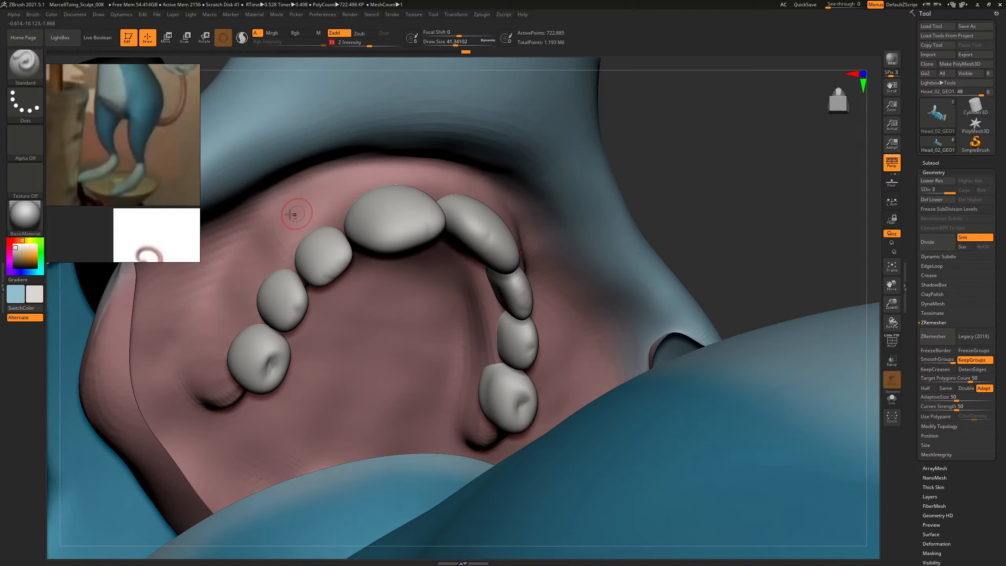
{"action": "left_click_drag", "start_coordinate": [311, 179], "coordinate": [495, 167]}
{"action": "left_click_drag", "start_coordinate": [684, 141], "coordinate": [637, 144]}
{"action": "key", "text": "ctrl+z"}
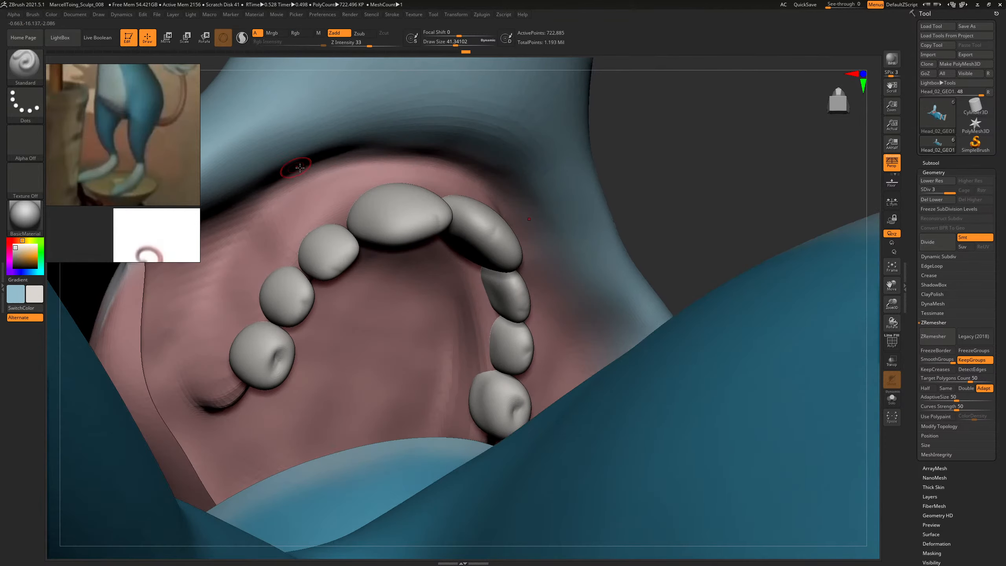
{"action": "key", "text": "s"}
{"action": "left_click_drag", "start_coordinate": [305, 169], "coordinate": [434, 160]}
{"action": "left_click_drag", "start_coordinate": [342, 169], "coordinate": [362, 166]}
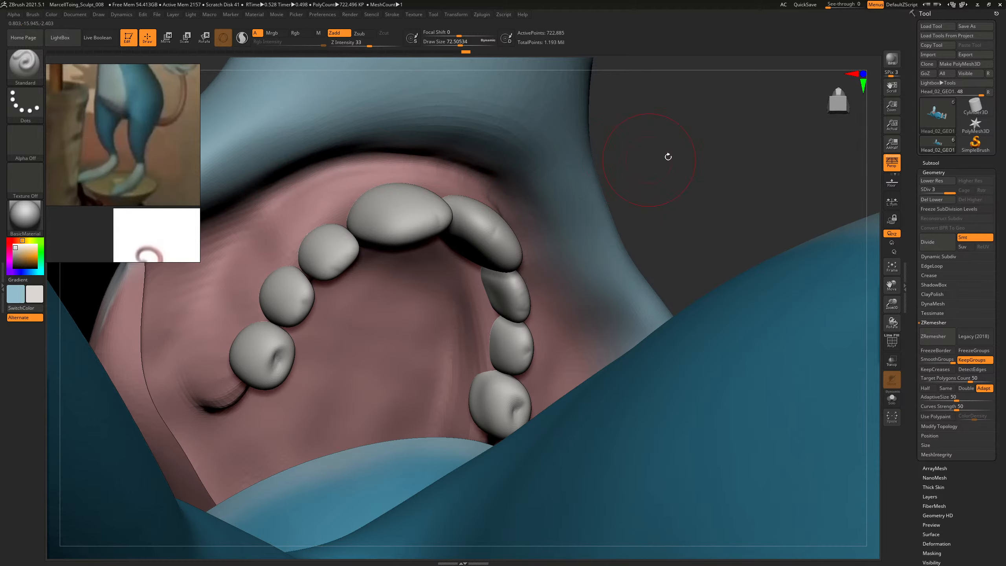
Step the head down to subdivision level 1 and smooth the gum above the front teeth.
{"action": "left_click_drag", "start_coordinate": [668, 156], "coordinate": [668, 169]}
{"action": "key", "text": "shift+d"}
{"action": "key", "text": "shift+d"}
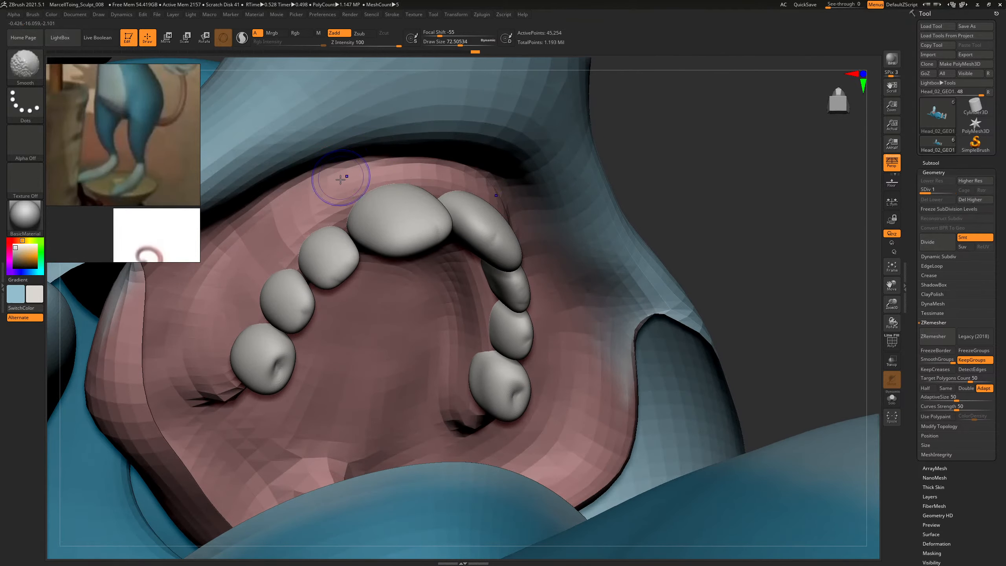
Refine the gum line above the front teeth with Standard at a draw size of about 35, returning the head to subdivision level 3.
{"action": "mouse_move", "coordinate": [669, 133]}
{"action": "left_mouse_down"}
{"action": "mouse_move", "coordinate": [687, 127]}
{"action": "mouse_move", "coordinate": [672, 190]}
{"action": "left_mouse_up"}
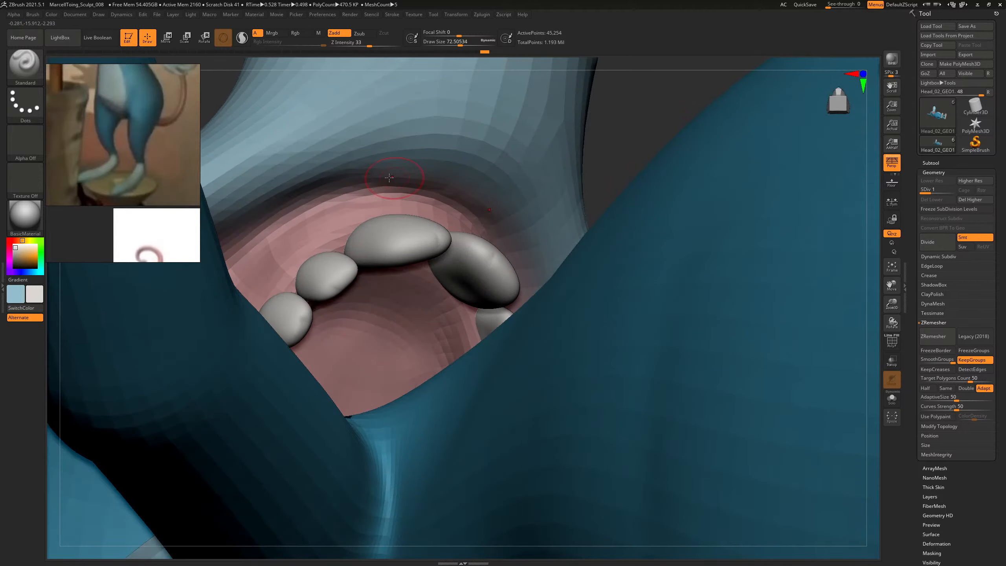
{"action": "left_click_drag", "start_coordinate": [388, 192], "coordinate": [424, 194]}
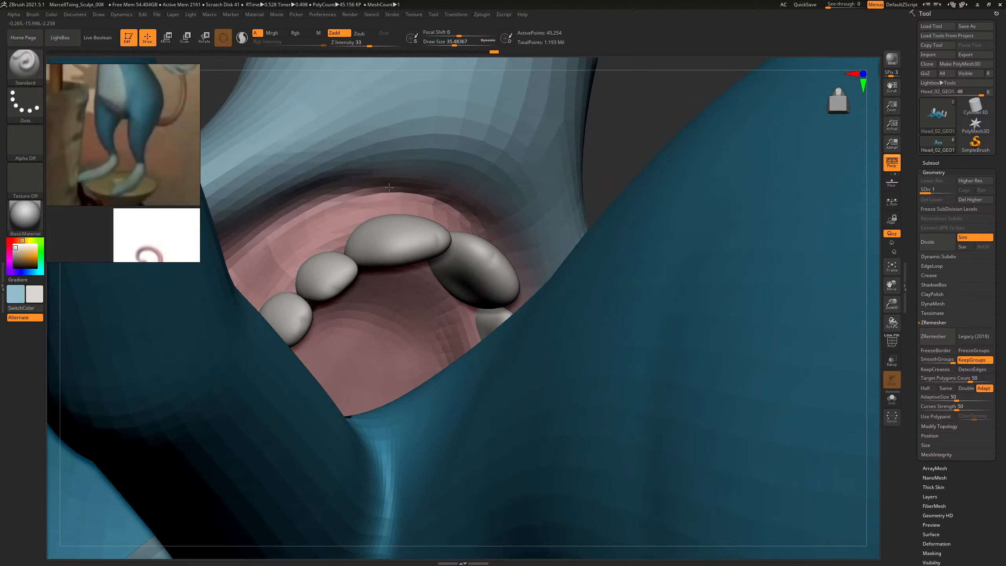
{"action": "key", "text": "d"}
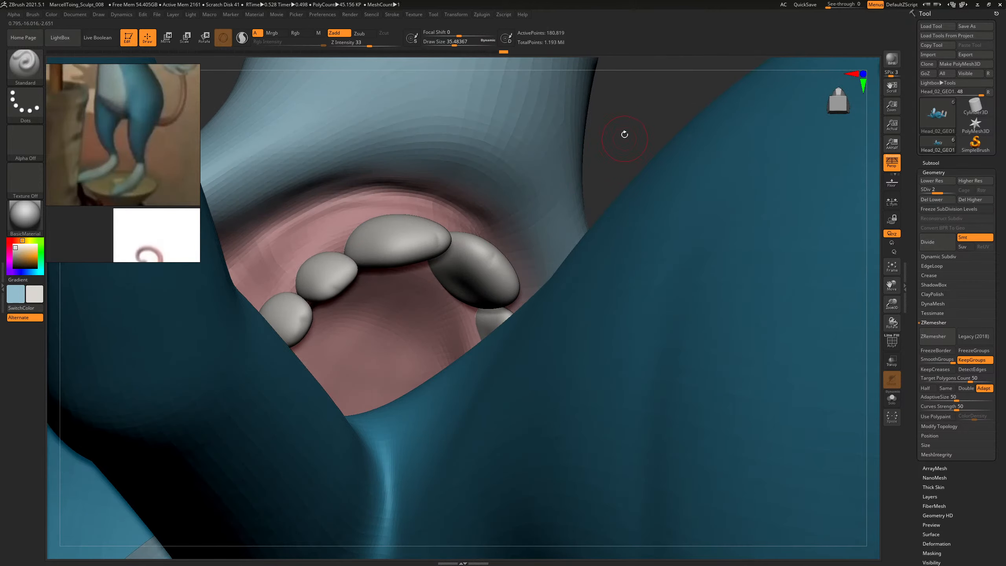
{"action": "left_click_drag", "start_coordinate": [624, 122], "coordinate": [584, 120]}
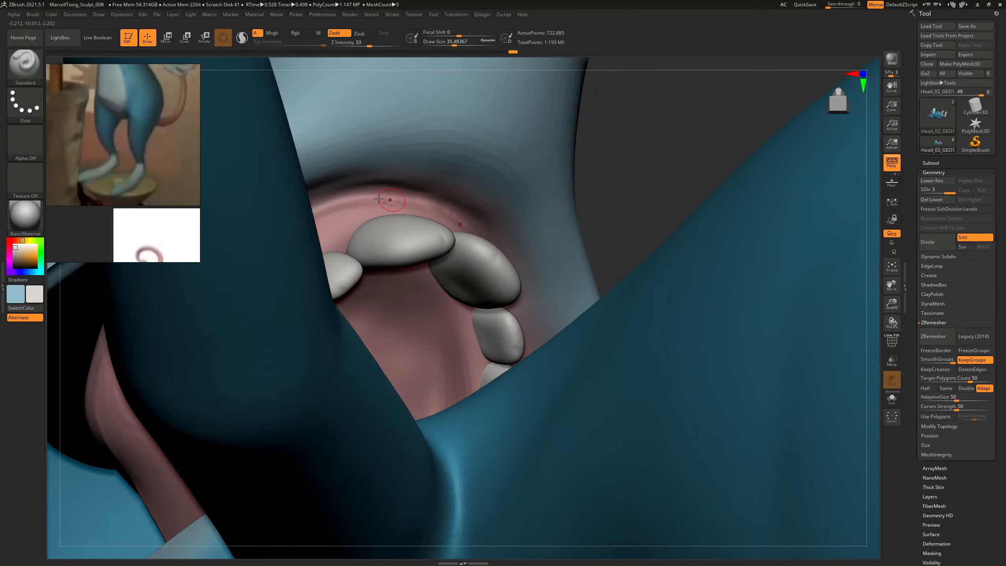
{"action": "left_click_drag", "start_coordinate": [672, 151], "coordinate": [514, 162]}
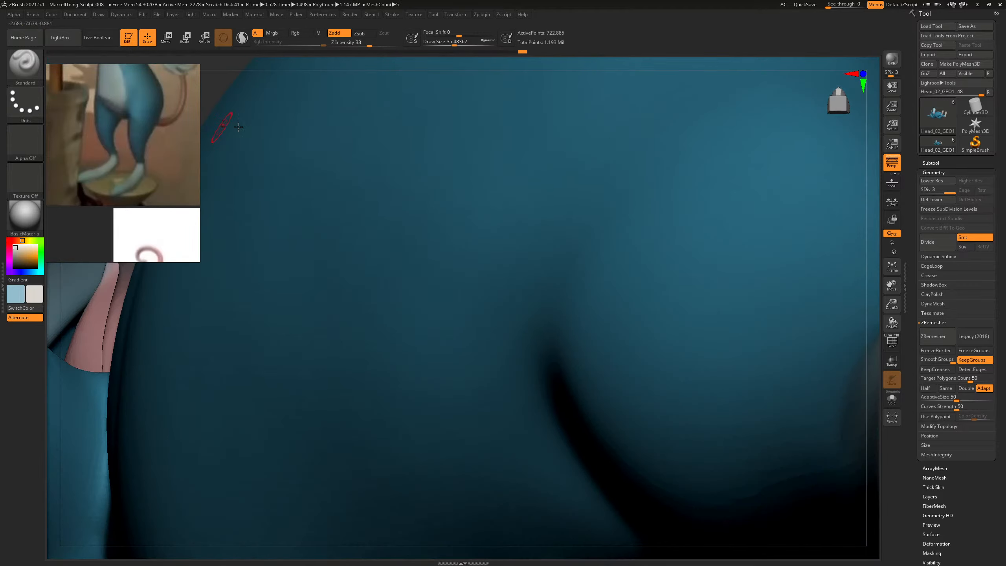
{"action": "left_click_drag", "start_coordinate": [877, 268], "coordinate": [457, 169]}
Display the polygroup wireframe, hide the body below the neck and frame the head to inspect the muzzle and mouth from below.
{"action": "left_click_drag", "start_coordinate": [688, 162], "coordinate": [665, 314], "text": "shift"}
{"action": "key", "text": "shift+f"}
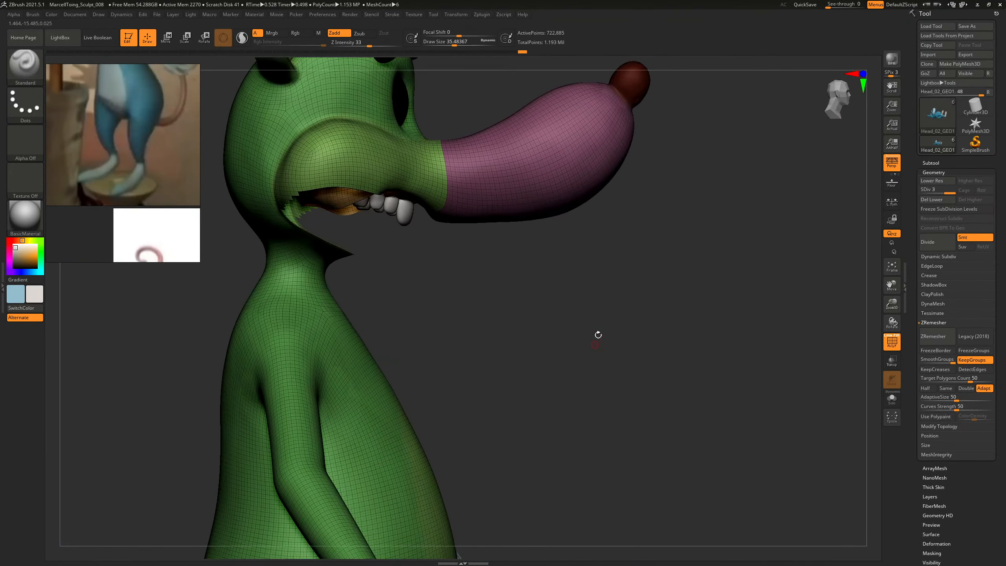
{"action": "mouse_move", "coordinate": [597, 335]}
{"action": "left_mouse_down", "text": "alt"}
{"action": "mouse_move", "coordinate": [657, 321]}
{"action": "mouse_move", "coordinate": [609, 332]}
{"action": "mouse_move", "coordinate": [563, 269]}
{"action": "left_mouse_up", "text": "alt"}
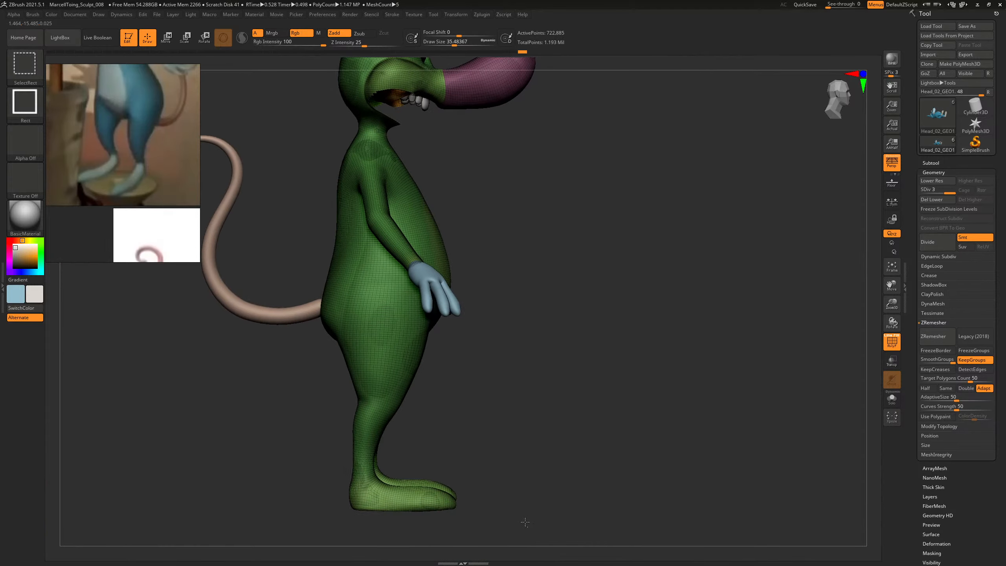
{"action": "left_click_drag", "start_coordinate": [527, 526], "coordinate": [232, 132], "text": "ctrl+alt+shift"}
{"action": "mouse_move", "coordinate": [539, 178]}
{"action": "left_mouse_down", "text": "alt"}
{"action": "mouse_move", "coordinate": [557, 328]}
{"action": "mouse_move", "coordinate": [566, 328]}
{"action": "left_mouse_up", "text": "alt"}
{"action": "key", "text": "f"}
{"action": "key", "text": "f"}
{"action": "key", "text": "f"}
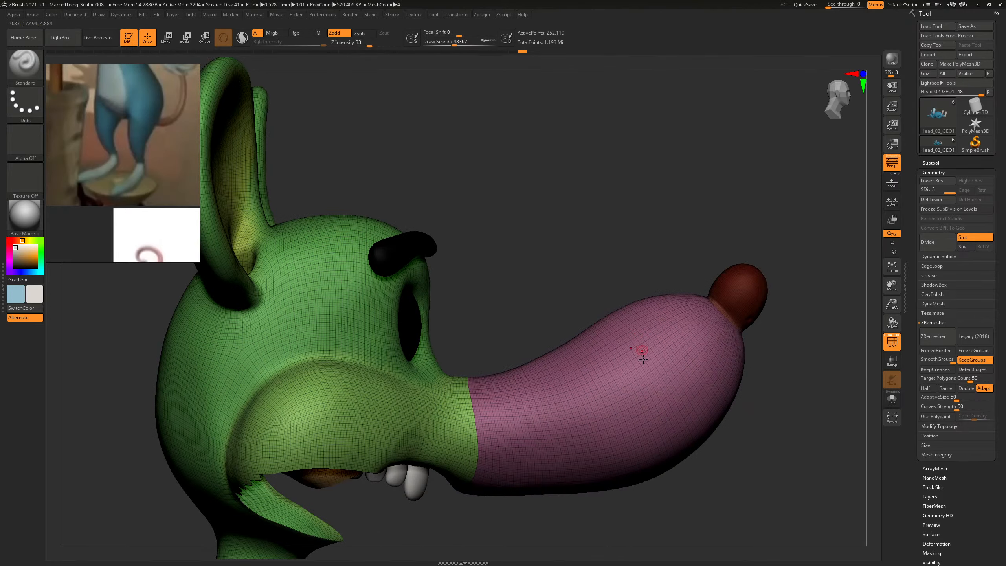
{"action": "left_click_drag", "start_coordinate": [596, 249], "coordinate": [600, 178]}
{"action": "mouse_move", "coordinate": [660, 387]}
{"action": "left_mouse_down", "text": "alt"}
{"action": "mouse_move", "coordinate": [690, 326]}
{"action": "mouse_move", "coordinate": [714, 444]}
{"action": "left_mouse_up", "text": "alt"}
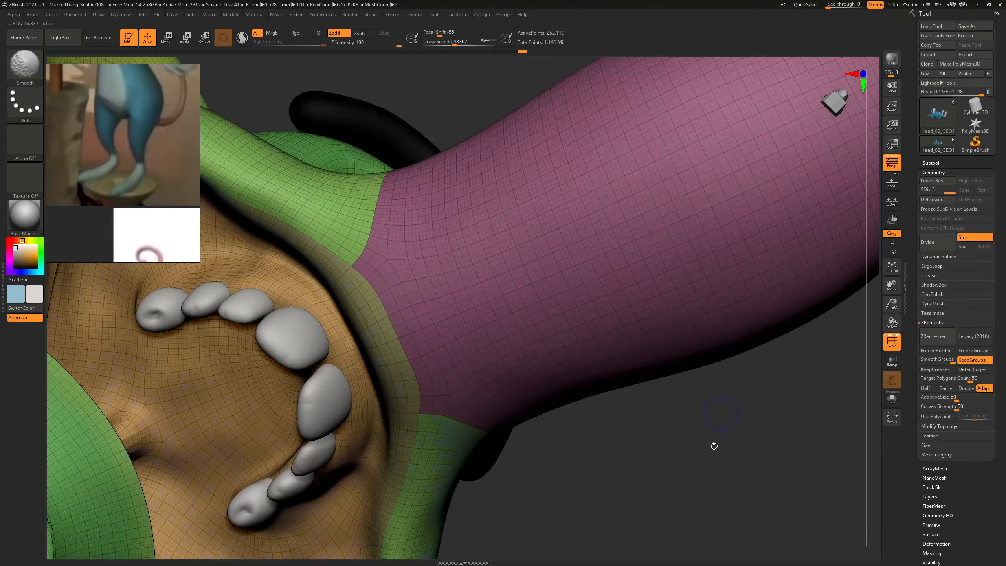
Turn off the polygroup wireframe and smooth and refine the outer gum edge around the front teeth with Standard at Z intensity 33.
{"action": "key", "text": "shift+f"}
{"action": "left_click_drag", "start_coordinate": [809, 410], "coordinate": [842, 386]}
{"action": "mouse_move", "coordinate": [642, 484]}
{"action": "left_mouse_down", "text": "alt"}
{"action": "mouse_move", "coordinate": [742, 434]}
{"action": "mouse_move", "coordinate": [755, 447]}
{"action": "mouse_move", "coordinate": [713, 480]}
{"action": "left_mouse_up", "text": "alt"}
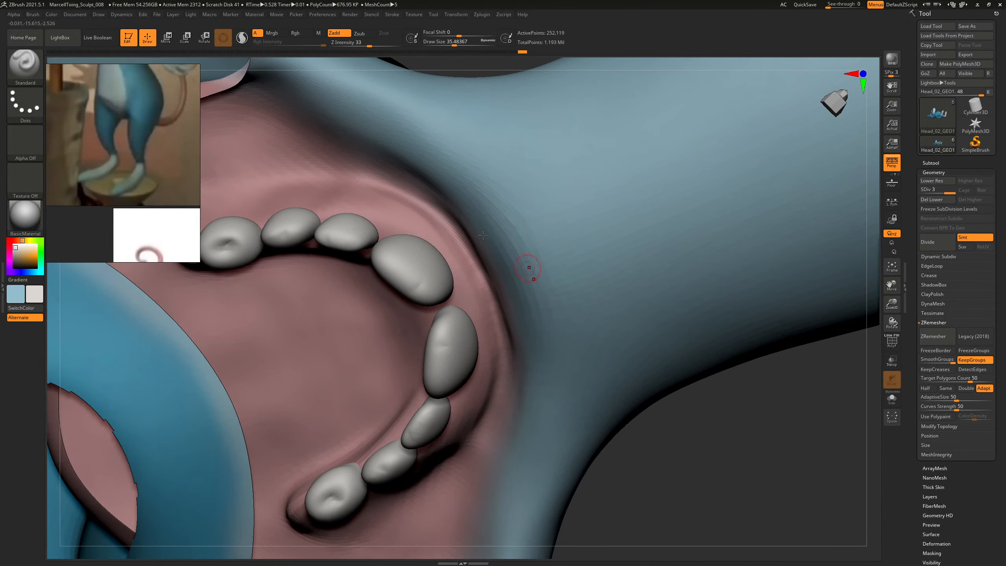
{"action": "left_click_drag", "start_coordinate": [392, 189], "coordinate": [437, 226], "text": "shift"}
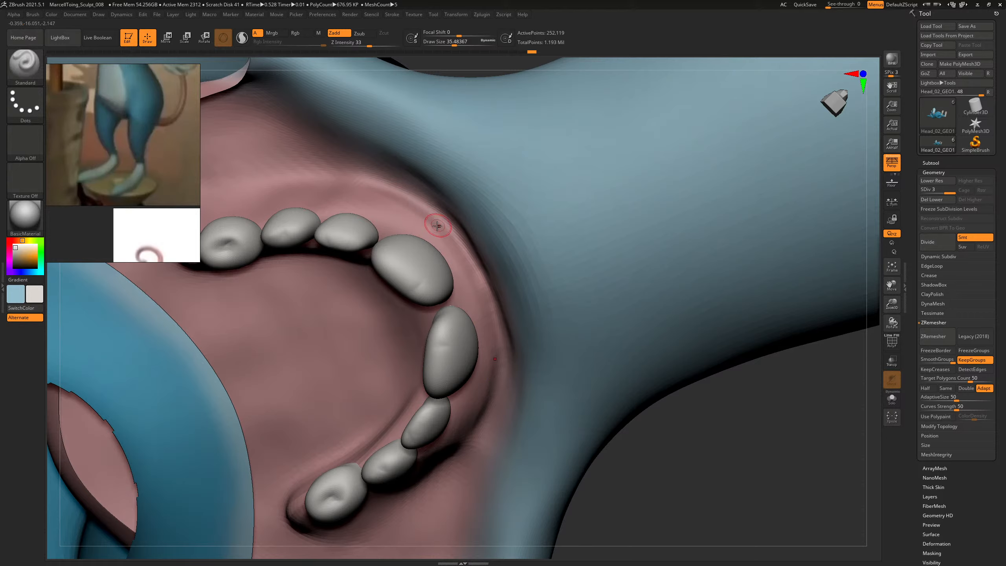
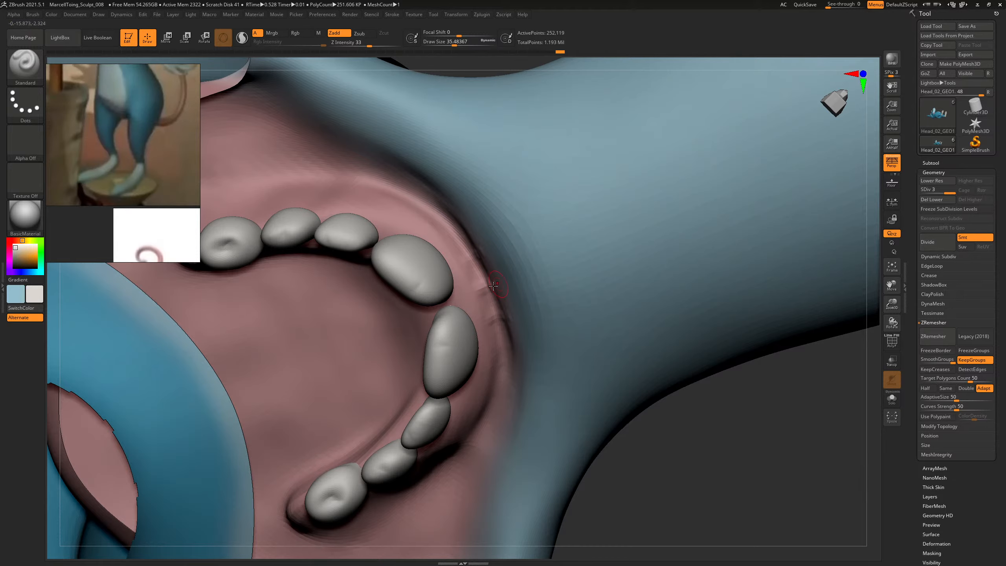
{"action": "key", "text": "shift"}
{"action": "right_click_drag", "start_coordinate": [667, 427], "coordinate": [667, 424]}
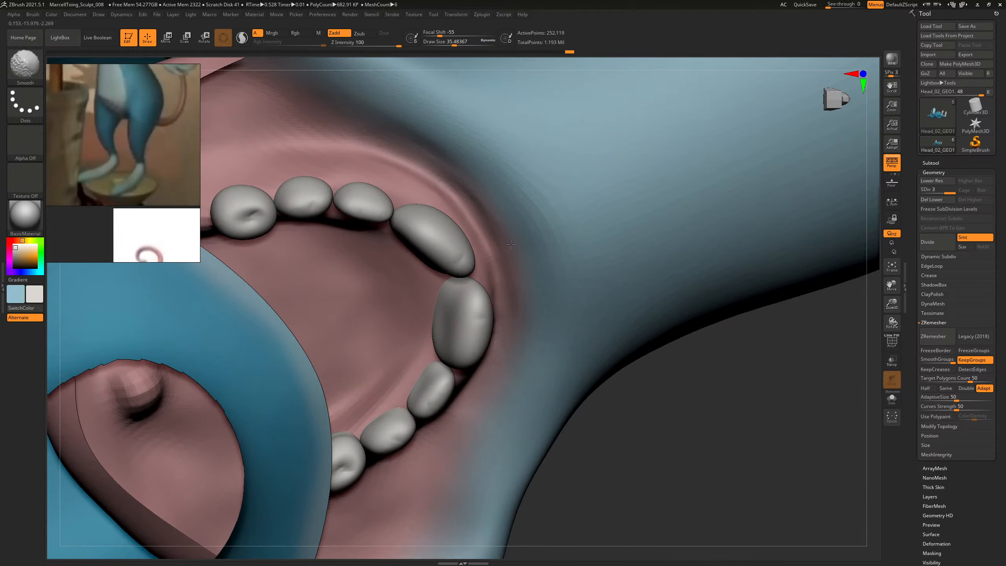
{"action": "right_click_drag", "start_coordinate": [733, 434], "coordinate": [667, 379]}
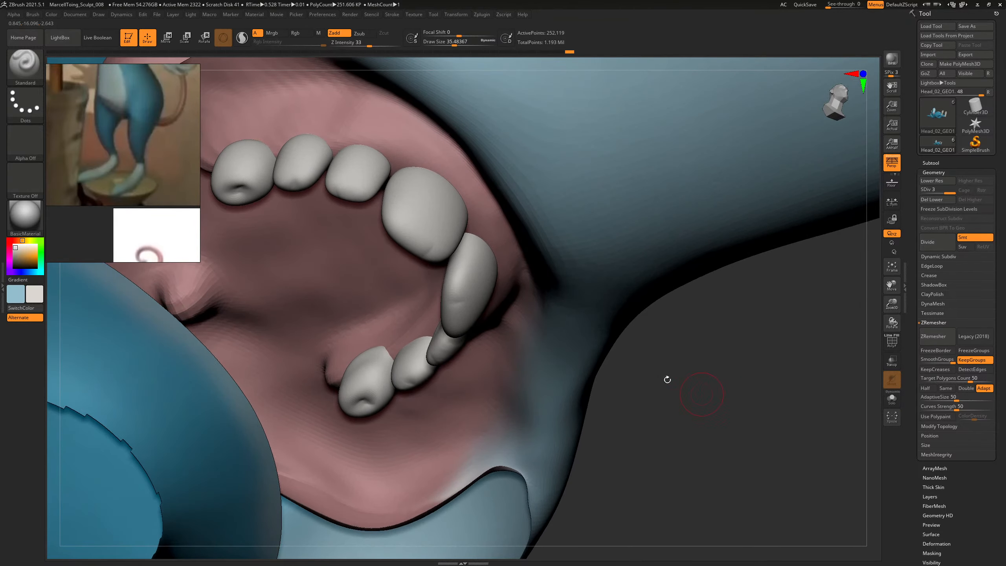
Build up the outer gum above the upper teeth with Standard, settling on a draw size of about 102.
{"action": "key", "text": "bracketright"}
{"action": "key", "text": "bracketright"}
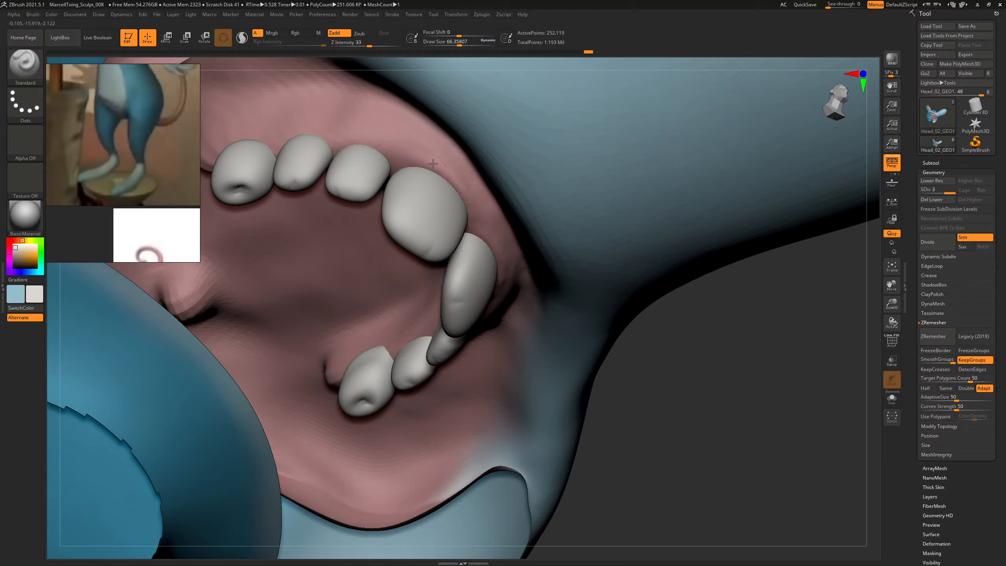
{"action": "key", "text": "bracketright"}
{"action": "key", "text": "bracketright"}
{"action": "key", "text": "bracketright"}
{"action": "key", "text": "bracketright"}
{"action": "key", "text": "bracketright"}
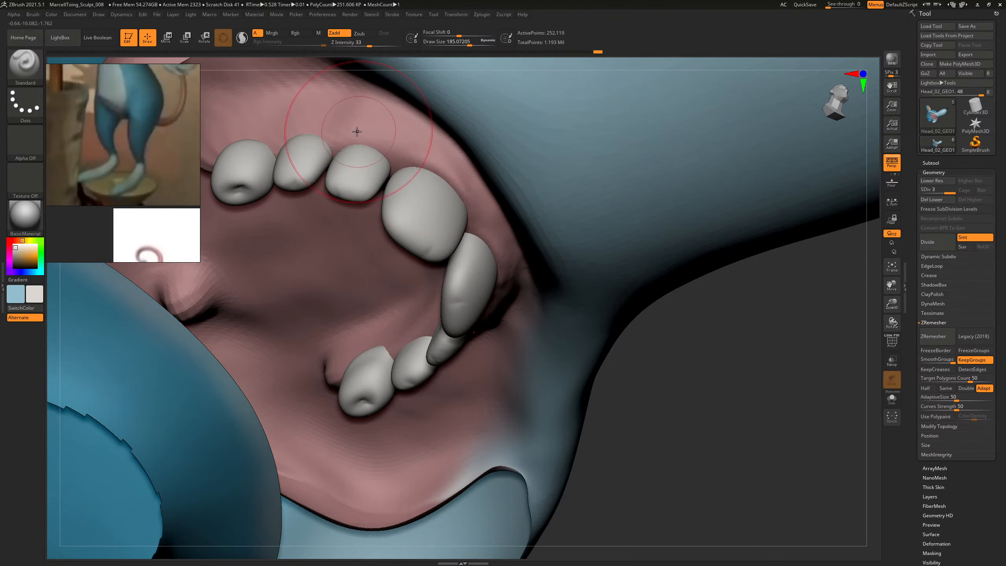
{"action": "key", "text": "bracketleft"}
{"action": "key", "text": "bracketleft"}
{"action": "key", "text": "bracketleft"}
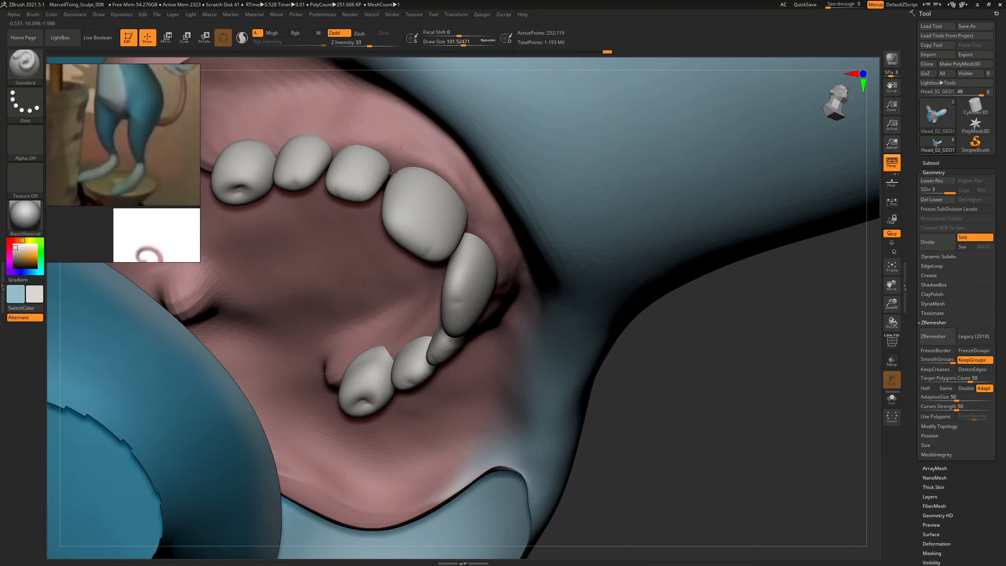
{"action": "mouse_move", "coordinate": [404, 198]}
{"action": "right_mouse_down"}
{"action": "mouse_move", "coordinate": [535, 238]}
{"action": "mouse_move", "coordinate": [610, 241]}
{"action": "mouse_move", "coordinate": [590, 237]}
{"action": "mouse_move", "coordinate": [713, 359]}
{"action": "mouse_move", "coordinate": [515, 218]}
{"action": "right_mouse_up"}
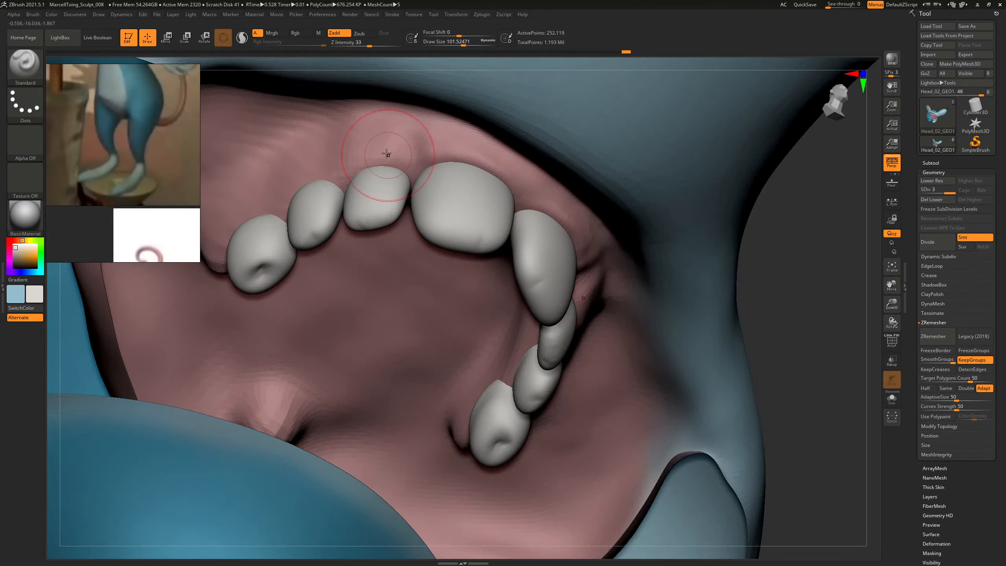
Shape the gum behind the last molar with Standard, lowering the Z intensity to 13 and the draw size to about 97.
{"action": "mouse_move", "coordinate": [811, 277]}
{"action": "right_mouse_down"}
{"action": "mouse_move", "coordinate": [813, 315]}
{"action": "mouse_move", "coordinate": [615, 247]}
{"action": "mouse_move", "coordinate": [656, 222]}
{"action": "mouse_move", "coordinate": [747, 310]}
{"action": "mouse_move", "coordinate": [777, 287]}
{"action": "mouse_move", "coordinate": [737, 270]}
{"action": "right_mouse_up"}
{"action": "key", "text": "shift+f"}
{"action": "key", "text": "shift+f"}
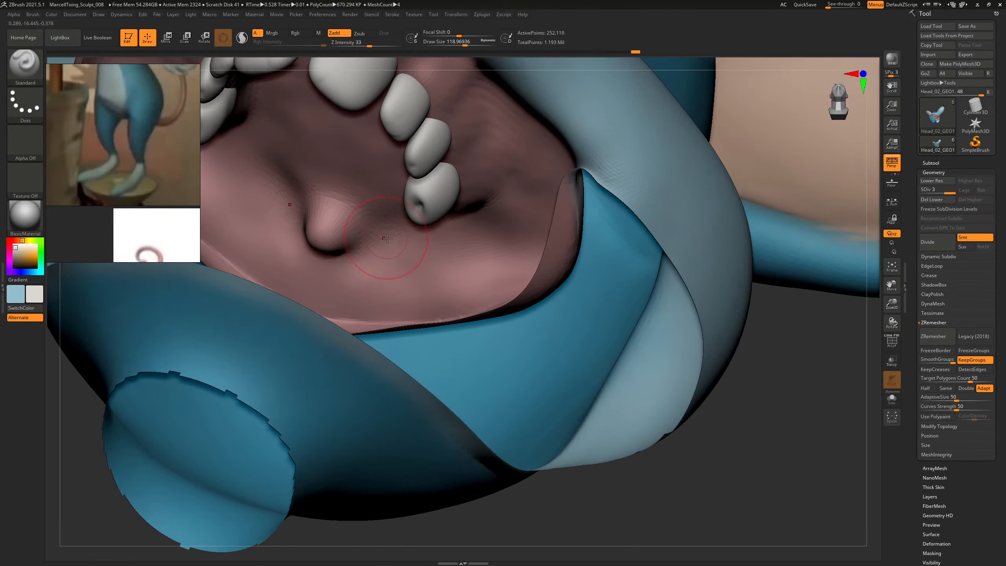
{"action": "left_click_drag", "start_coordinate": [387, 237], "coordinate": [379, 253]}
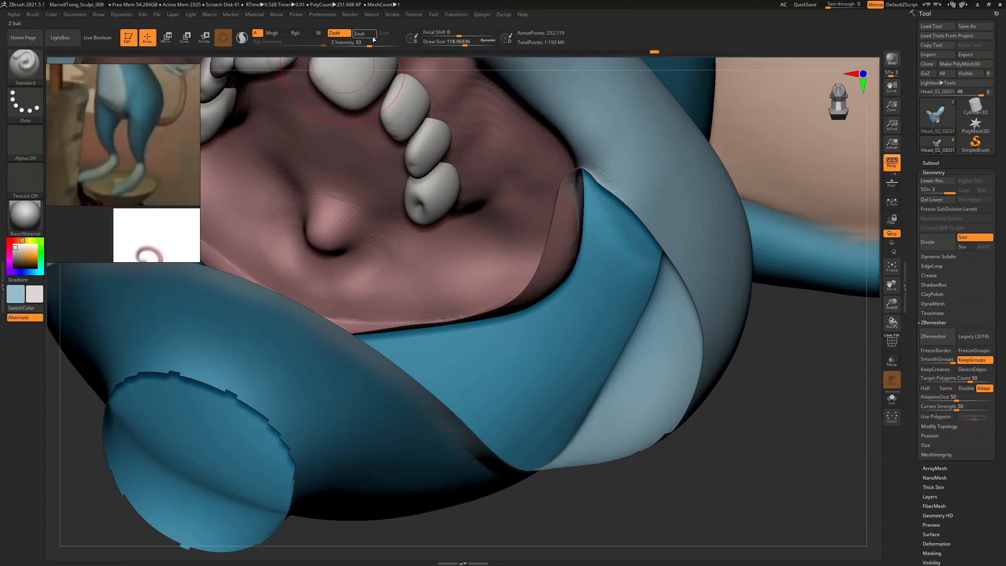
{"action": "key", "text": "s"}
{"action": "left_click_drag", "start_coordinate": [359, 250], "coordinate": [358, 249]}
{"action": "left_click_drag", "start_coordinate": [368, 247], "coordinate": [386, 225]}
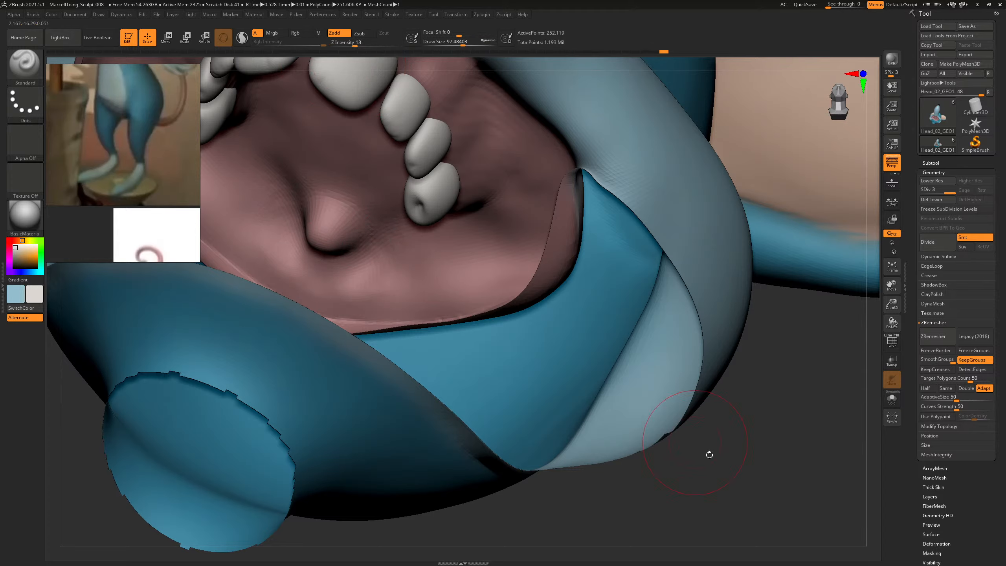
Build up the inner gum behind the side teeth with Standard, reducing the draw size to about 55.
{"action": "right_click_drag", "start_coordinate": [709, 455], "coordinate": [689, 420]}
{"action": "left_click_drag", "start_coordinate": [786, 410], "coordinate": [715, 400]}
{"action": "left_click_drag", "start_coordinate": [755, 348], "coordinate": [708, 341]}
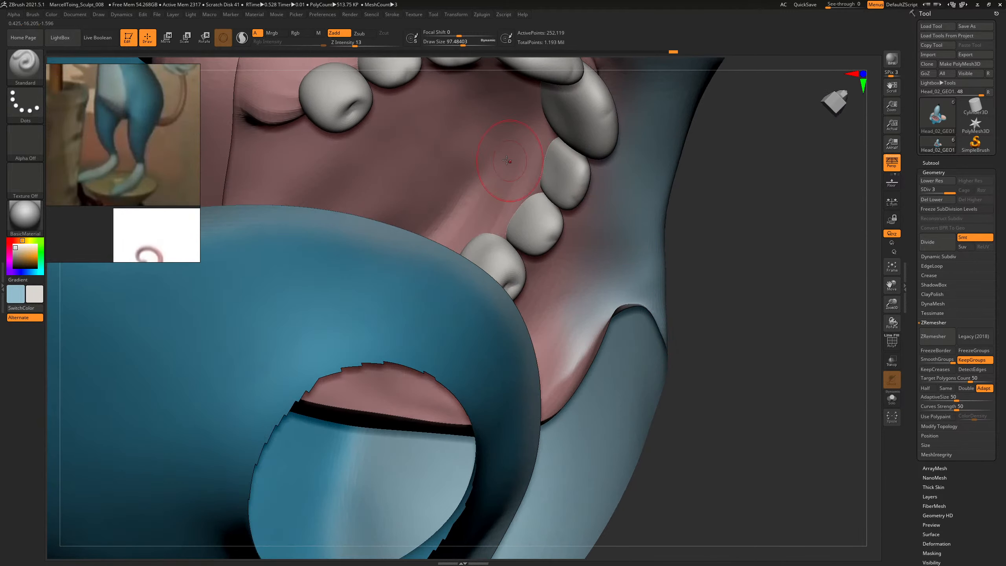
{"action": "left_click_drag", "start_coordinate": [514, 175], "coordinate": [528, 181]}
{"action": "key", "text": "s"}
{"action": "left_click", "coordinate": [514, 184]}
{"action": "left_click_drag", "start_coordinate": [728, 234], "coordinate": [704, 299]}
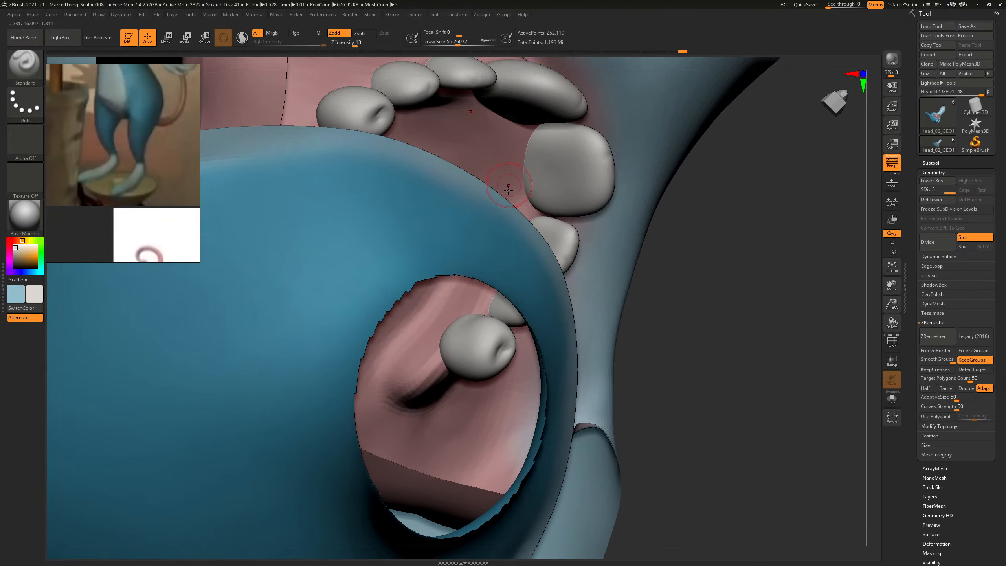
{"action": "mouse_move", "coordinate": [720, 201]}
{"action": "left_mouse_down"}
{"action": "mouse_move", "coordinate": [732, 254]}
{"action": "mouse_move", "coordinate": [630, 271]}
{"action": "mouse_move", "coordinate": [678, 283]}
{"action": "left_mouse_up"}
{"action": "mouse_move", "coordinate": [710, 251]}
{"action": "left_mouse_down"}
{"action": "mouse_move", "coordinate": [719, 285]}
{"action": "mouse_move", "coordinate": [708, 336]}
{"action": "left_mouse_up"}
Thicken the inner gum ridge alongside the rear teeth with Standard at a draw size of about 102.
{"action": "key", "text": "bracketright"}
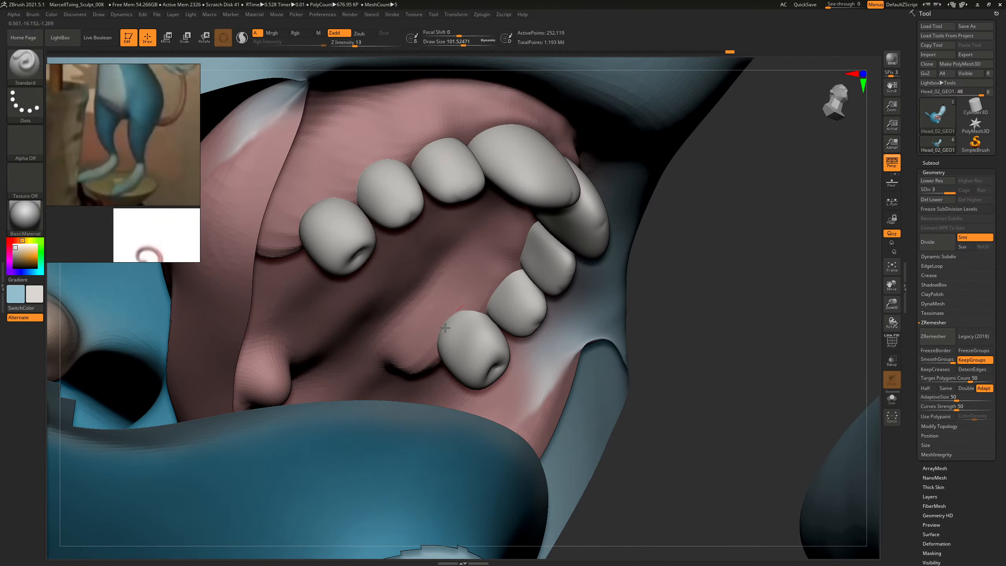
{"action": "left_click_drag", "start_coordinate": [440, 328], "coordinate": [444, 311]}
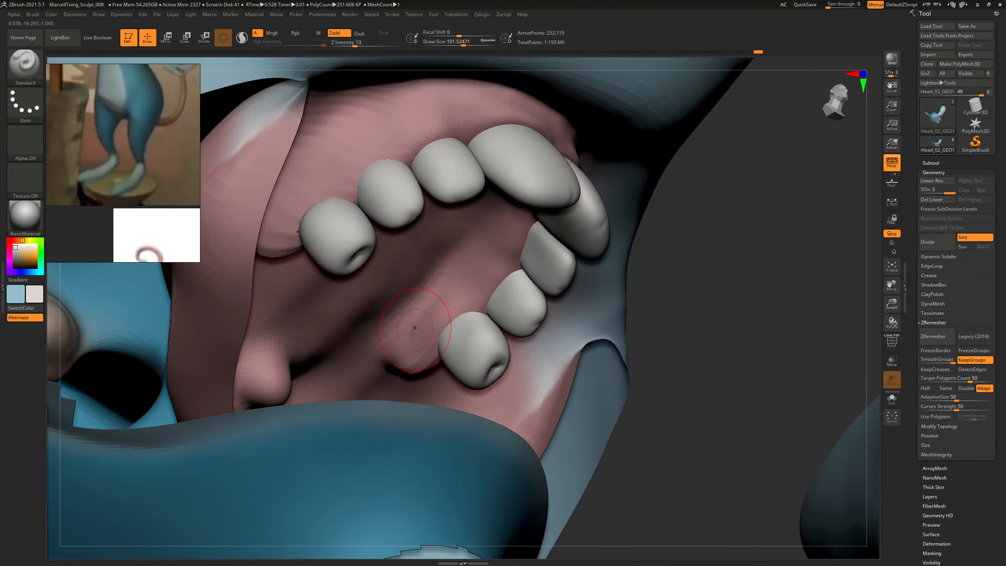
{"action": "left_click_drag", "start_coordinate": [696, 317], "coordinate": [720, 303]}
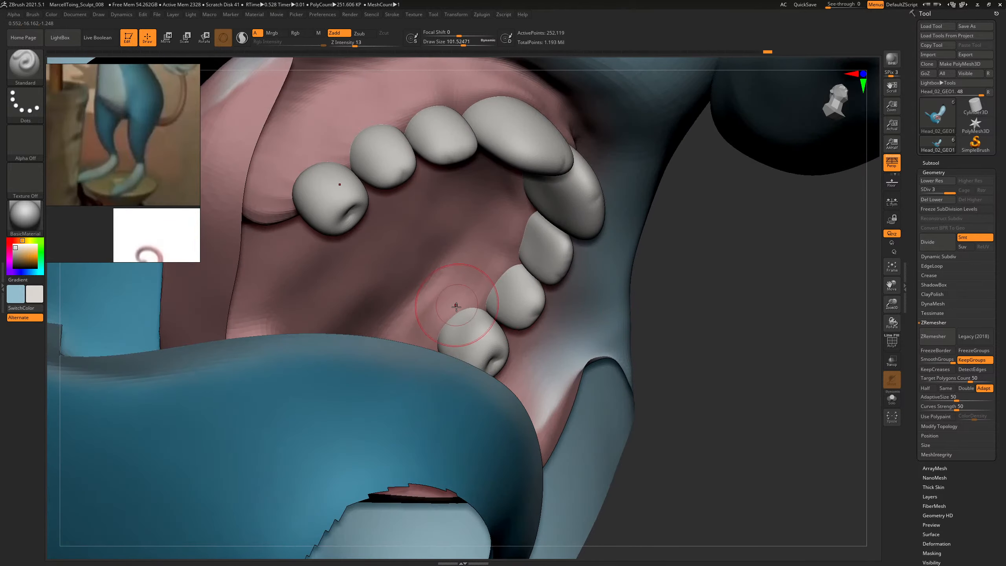
{"action": "mouse_move", "coordinate": [456, 305]}
{"action": "left_mouse_down"}
{"action": "mouse_move", "coordinate": [442, 316]}
{"action": "mouse_move", "coordinate": [448, 308]}
{"action": "left_mouse_up"}
Add form to the palate behind the front teeth with ClayBuildup at Z intensity 5 and a draw size of about 66.
{"action": "left_click_drag", "start_coordinate": [695, 280], "coordinate": [709, 273]}
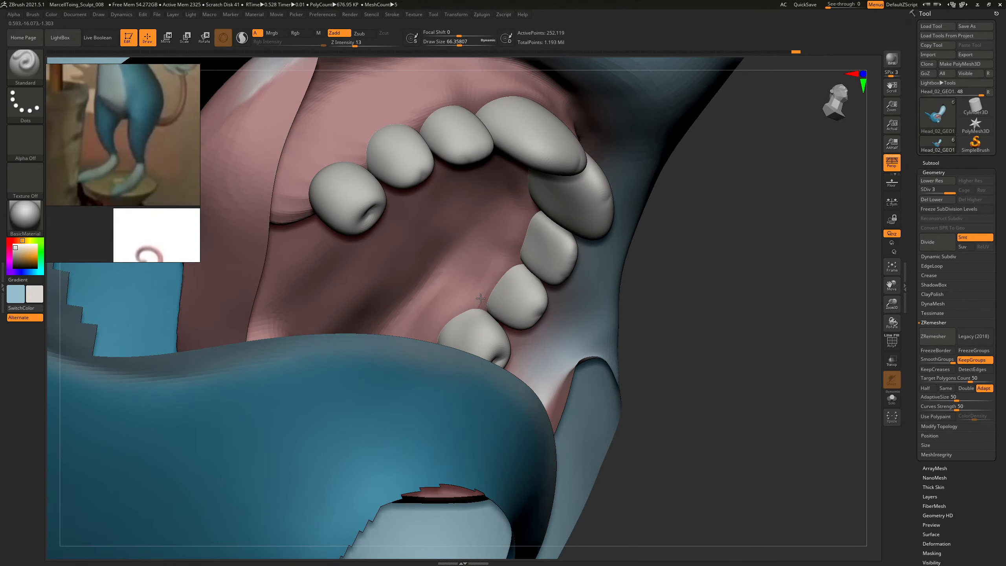
{"action": "key", "text": "b"}
{"action": "key", "text": "c"}
{"action": "key", "text": "b"}
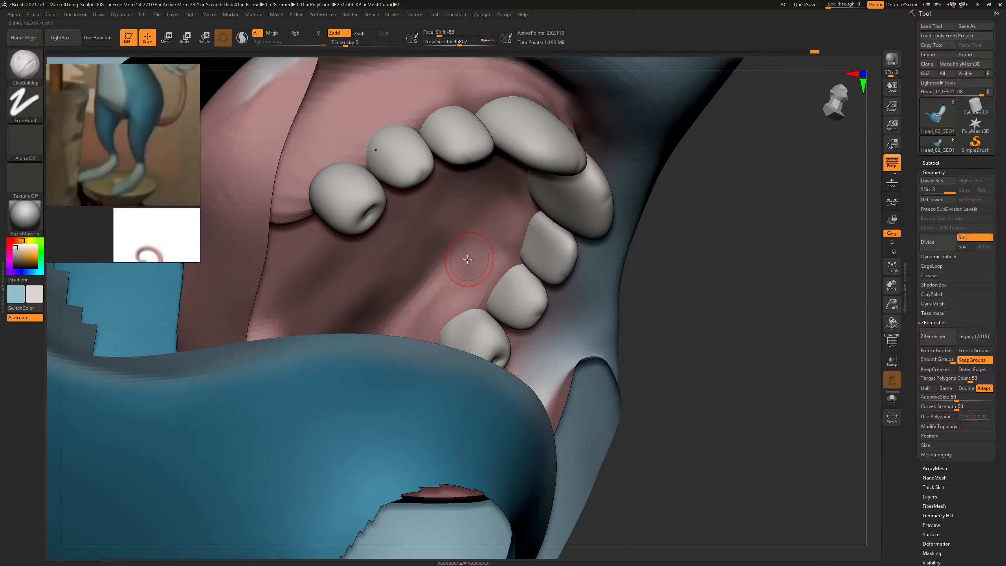
{"action": "left_click_drag", "start_coordinate": [623, 275], "coordinate": [509, 216]}
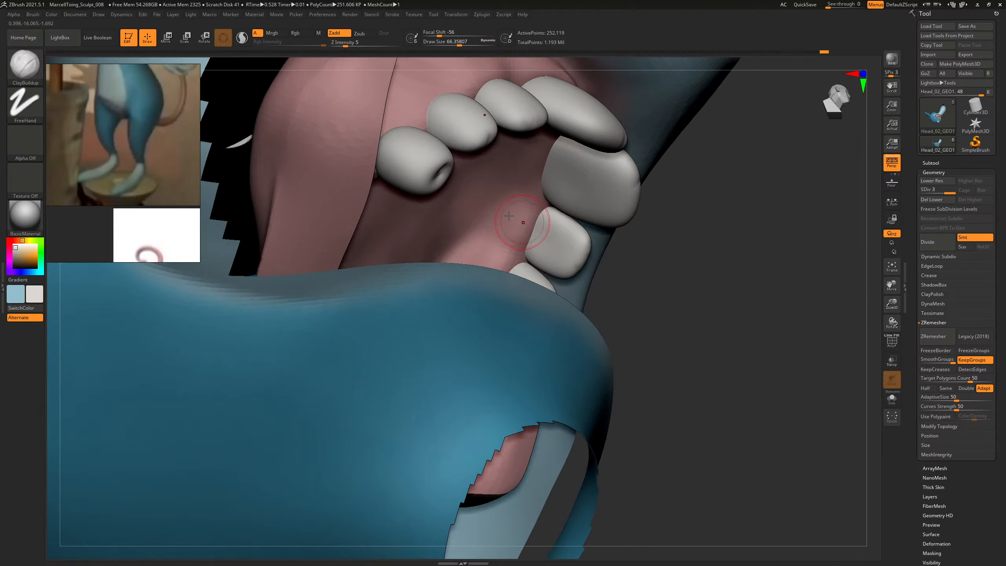
{"action": "left_click_drag", "start_coordinate": [571, 229], "coordinate": [561, 179]}
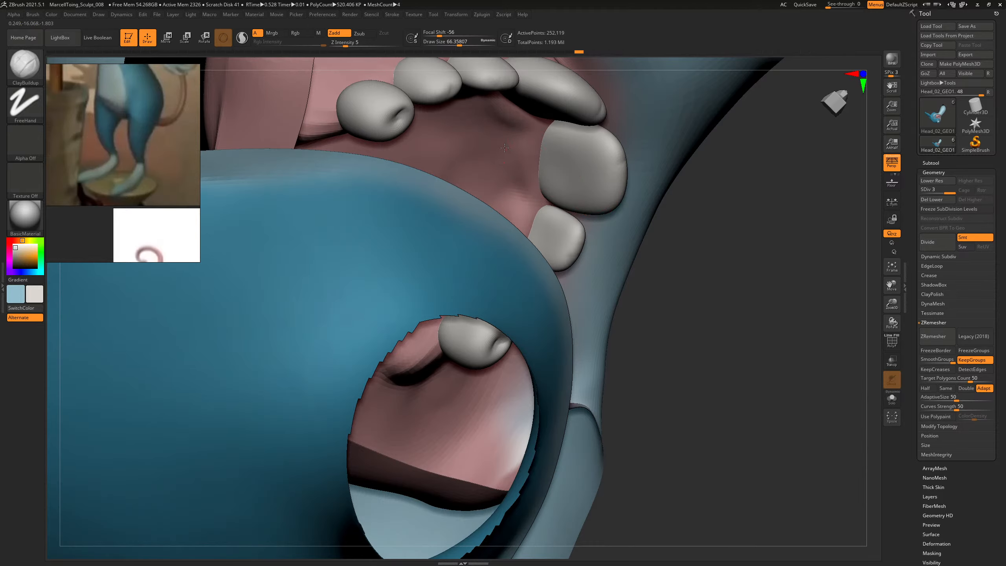
{"action": "left_click_drag", "start_coordinate": [524, 154], "coordinate": [451, 169]}
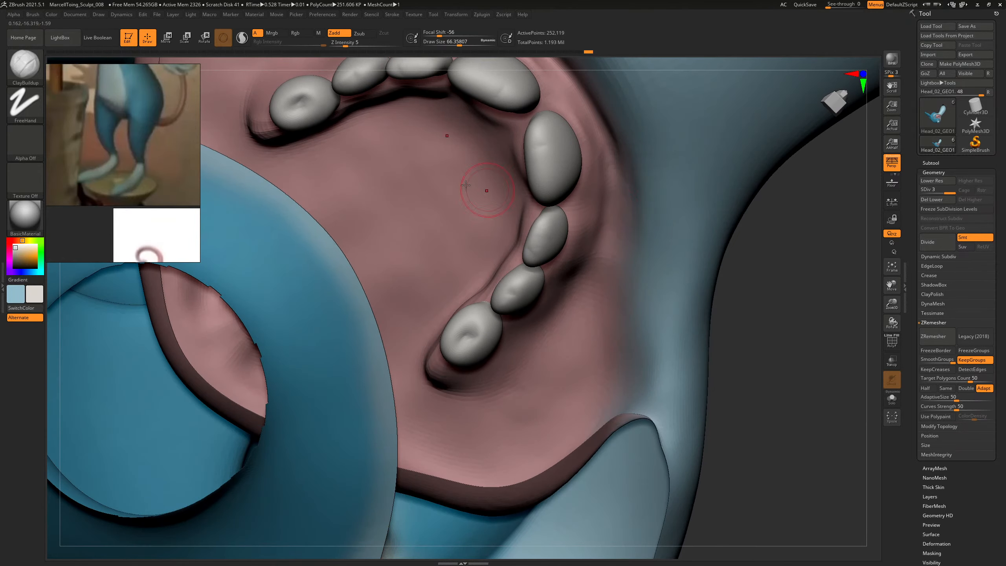
Refine the palate and inner gum behind the teeth with ClayBuildup, varying the draw size between about 39 and 83.
{"action": "key", "text": "bracketright"}
{"action": "key", "text": "bracketright"}
{"action": "key", "text": "bracketright"}
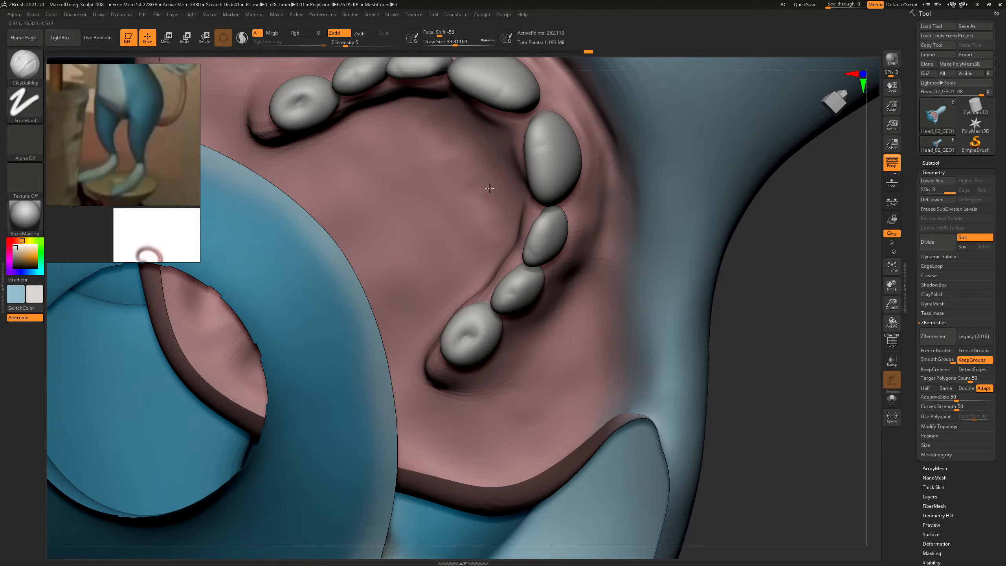
{"action": "mouse_move", "coordinate": [744, 273]}
{"action": "left_mouse_down"}
{"action": "mouse_move", "coordinate": [752, 303]}
{"action": "mouse_move", "coordinate": [699, 292]}
{"action": "left_mouse_up"}
{"action": "key", "text": "s"}
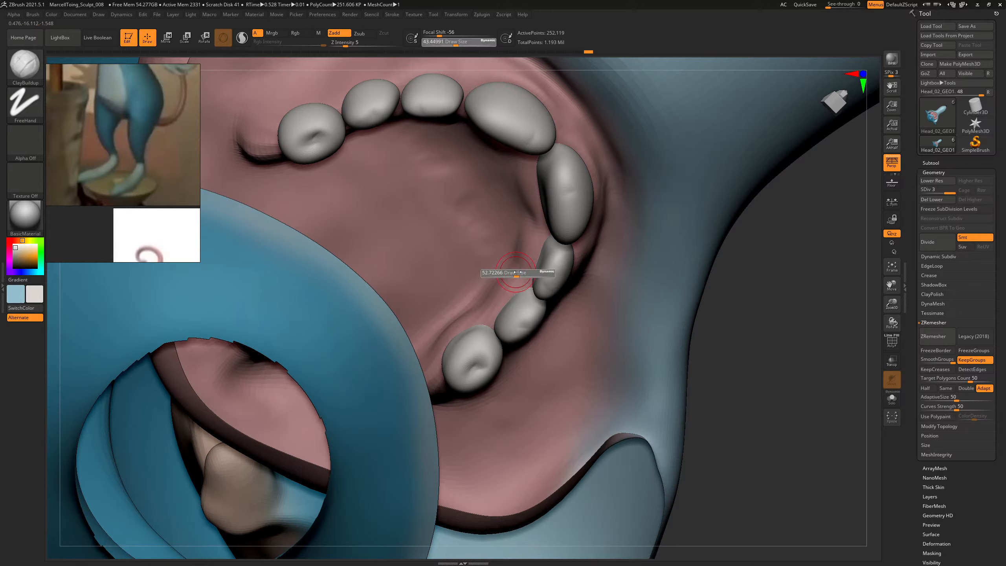
{"action": "left_click_drag", "start_coordinate": [513, 273], "coordinate": [517, 273]}
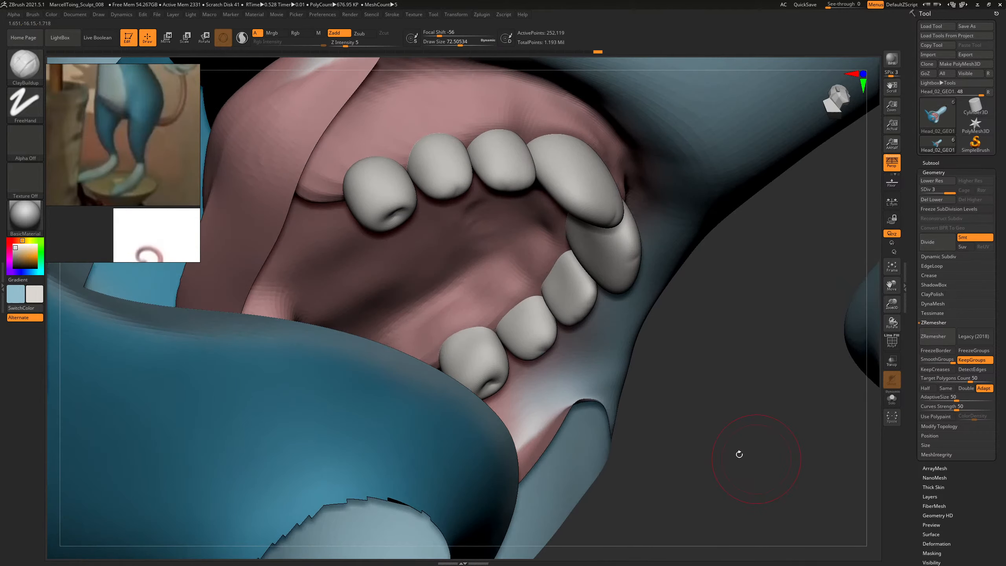
{"action": "key", "text": "s"}
{"action": "left_click_drag", "start_coordinate": [467, 318], "coordinate": [462, 318]}
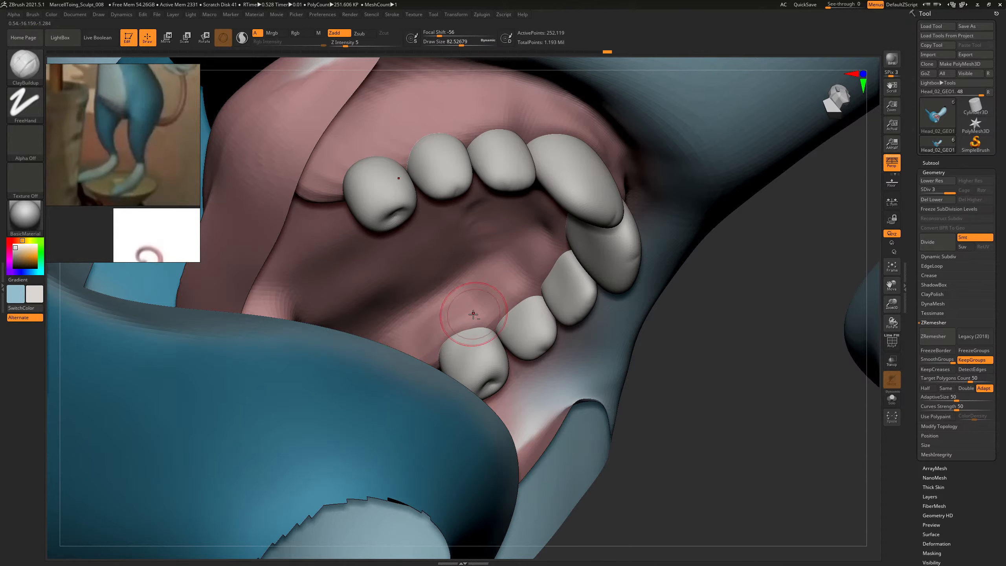
Make the upper teeth the active subtool and choose Move Topological with a draw size of about 172.
{"action": "left_click_drag", "start_coordinate": [657, 339], "coordinate": [610, 285]}
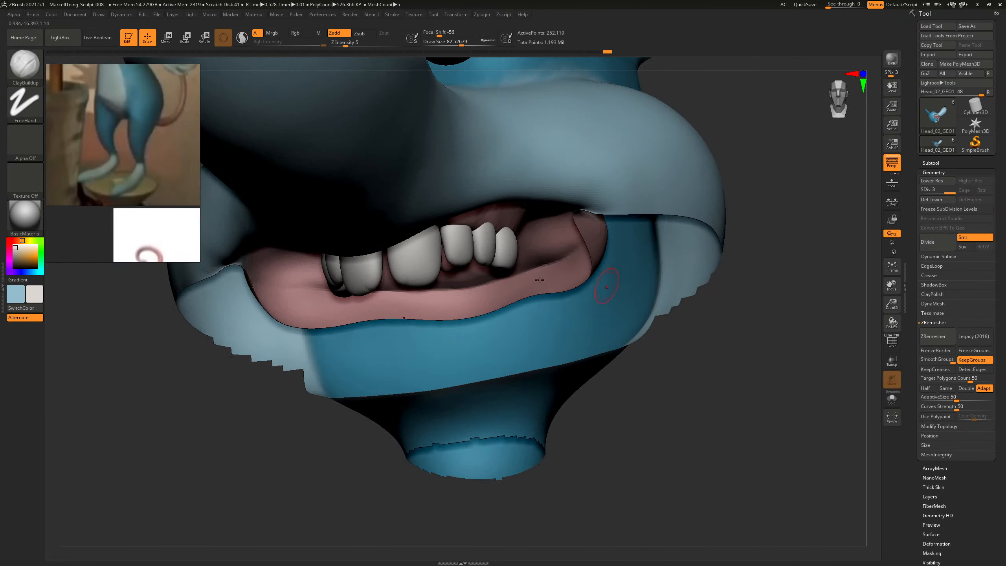
{"action": "left_click", "coordinate": [413, 258], "text": "alt"}
{"action": "left_click_drag", "start_coordinate": [694, 429], "coordinate": [570, 380]}
{"action": "key", "text": "b"}
{"action": "key", "text": "m"}
{"action": "key", "text": "t"}
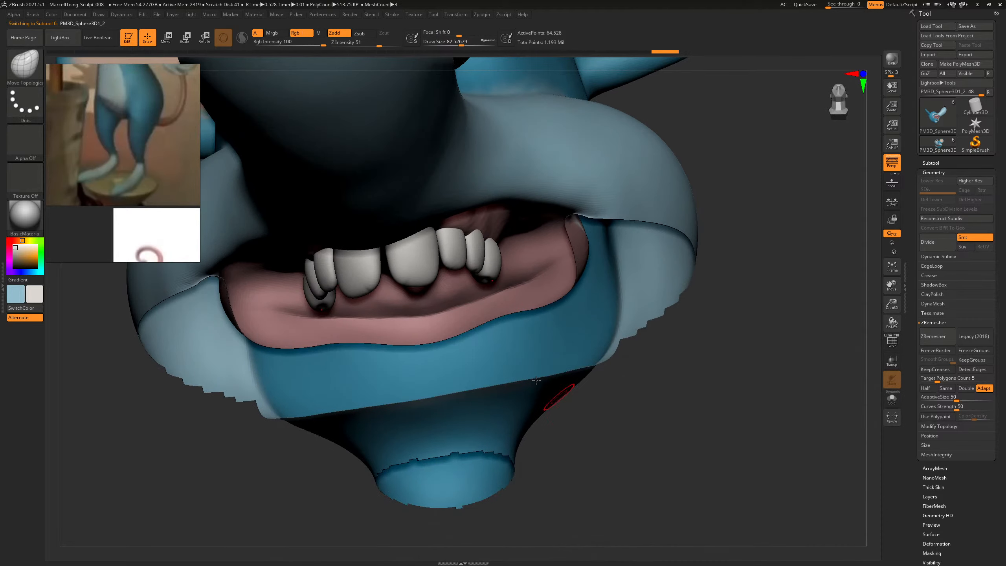
{"action": "key", "text": "s"}
{"action": "left_click_drag", "start_coordinate": [403, 277], "coordinate": [411, 277]}
Try to reposition the front teeth with Move Topological, and undo those changes.
{"action": "left_click_drag", "start_coordinate": [399, 277], "coordinate": [391, 279]}
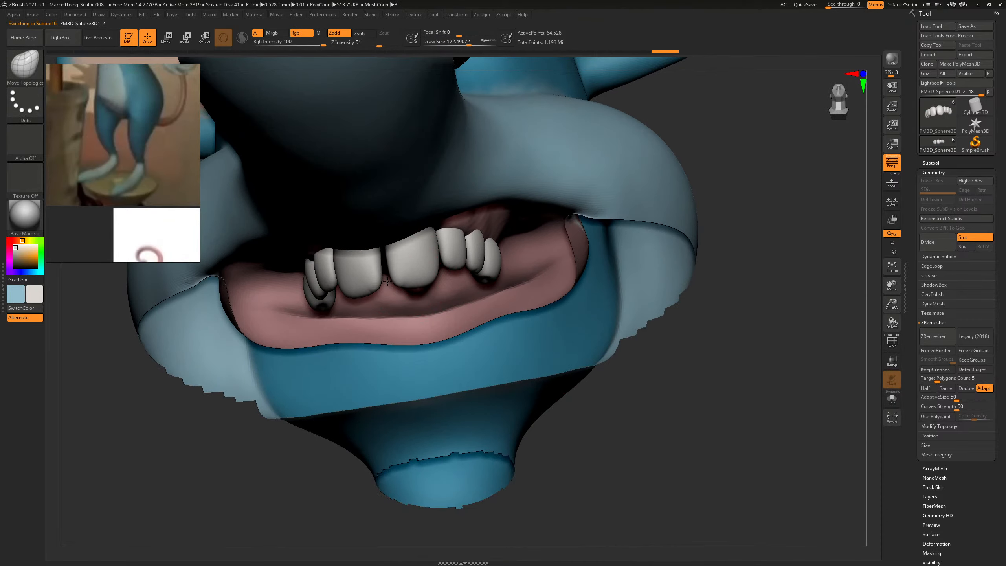
{"action": "left_click_drag", "start_coordinate": [686, 434], "coordinate": [613, 392]}
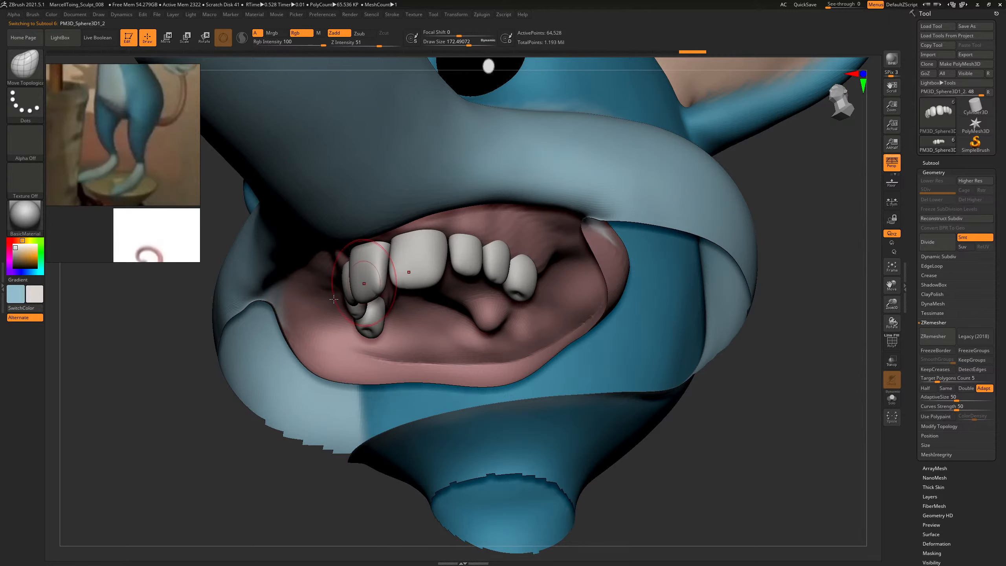
{"action": "left_click_drag", "start_coordinate": [137, 402], "coordinate": [204, 436]}
{"action": "key", "text": "ctrl+z"}
{"action": "key", "text": "ctrl+z"}
Smooth and adjust the two large front teeth, reducing the draw size to about 102.
{"action": "left_click_drag", "start_coordinate": [657, 387], "coordinate": [713, 400]}
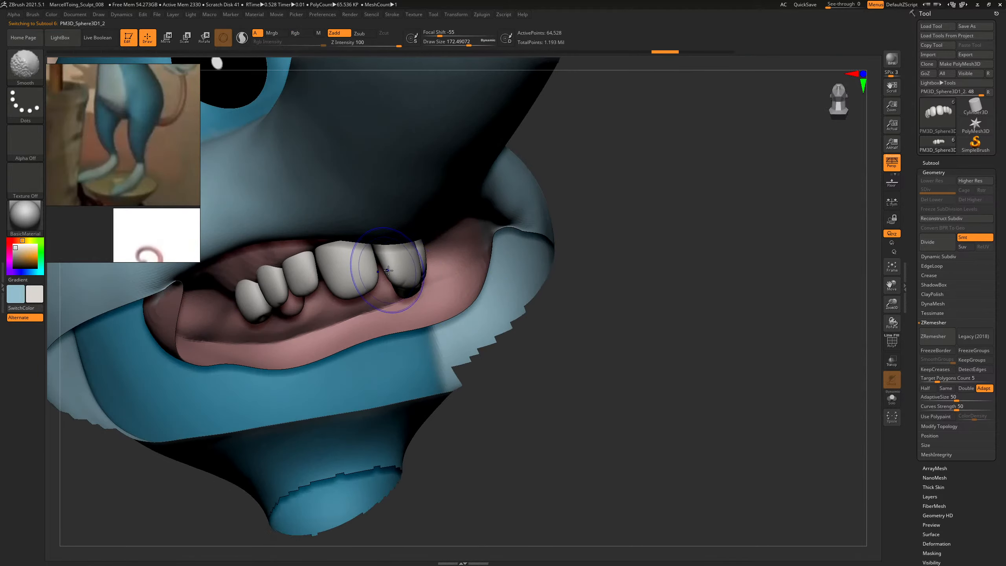
{"action": "left_click_drag", "start_coordinate": [388, 271], "coordinate": [398, 291], "text": "shift"}
{"action": "left_click_drag", "start_coordinate": [617, 333], "coordinate": [533, 303]}
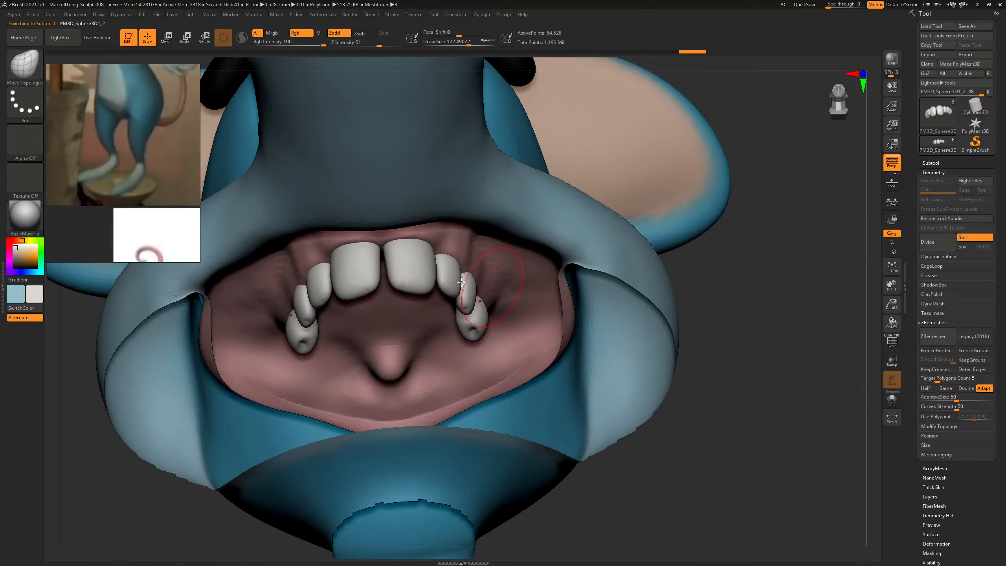
{"action": "key", "text": "s"}
{"action": "left_click_drag", "start_coordinate": [414, 276], "coordinate": [408, 277]}
{"action": "left_click_drag", "start_coordinate": [403, 282], "coordinate": [404, 285], "text": "shift"}
{"action": "left_click_drag", "start_coordinate": [756, 276], "coordinate": [757, 330]}
Decline activating Dynamic Subdiv for the upper teeth and make the head the active subtool.
{"action": "key", "text": "d"}
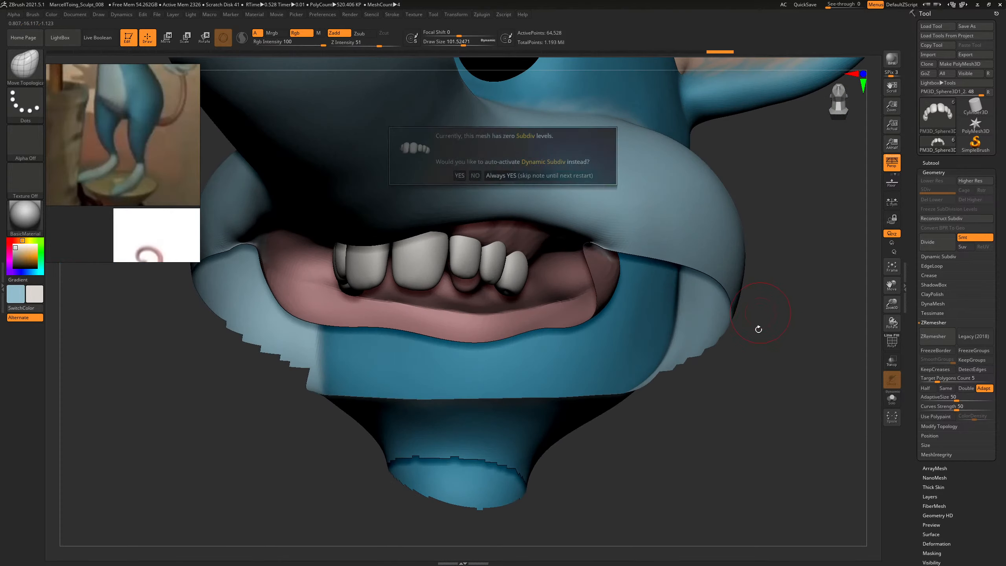
{"action": "left_click", "coordinate": [474, 175]}
{"action": "left_click_drag", "start_coordinate": [779, 415], "coordinate": [590, 270]}
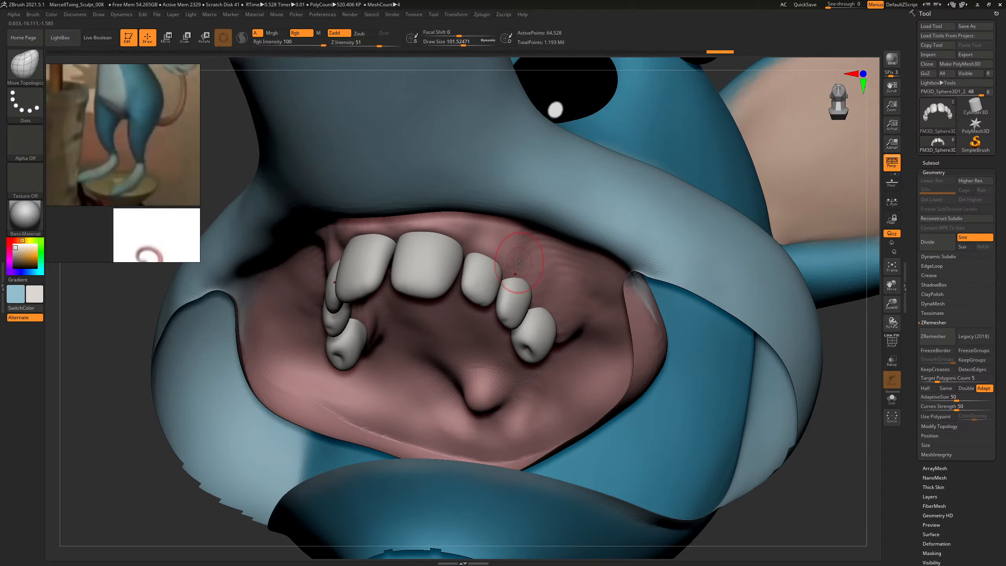
{"action": "left_click_drag", "start_coordinate": [518, 264], "coordinate": [511, 282]}
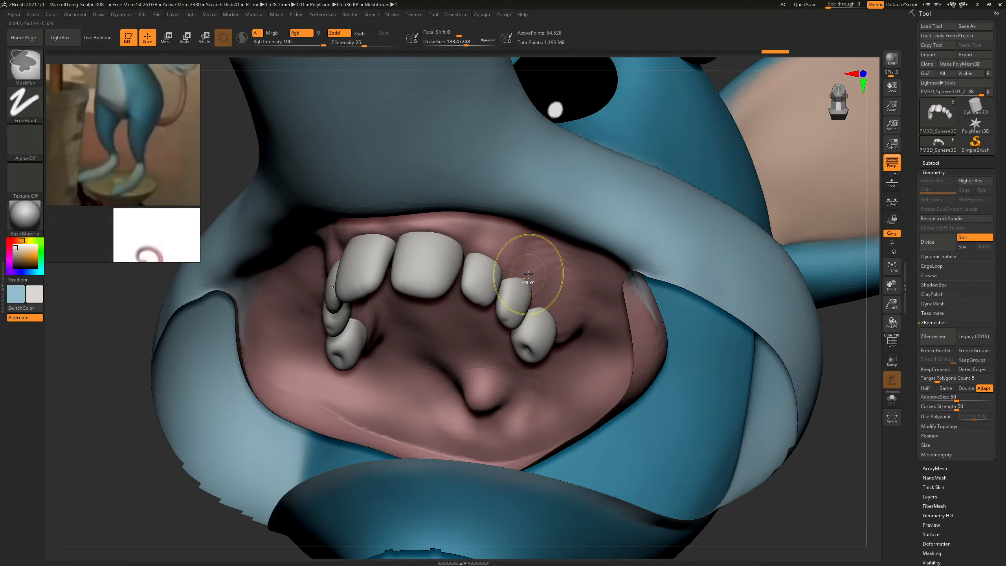
{"action": "left_click", "coordinate": [525, 280], "text": "alt"}
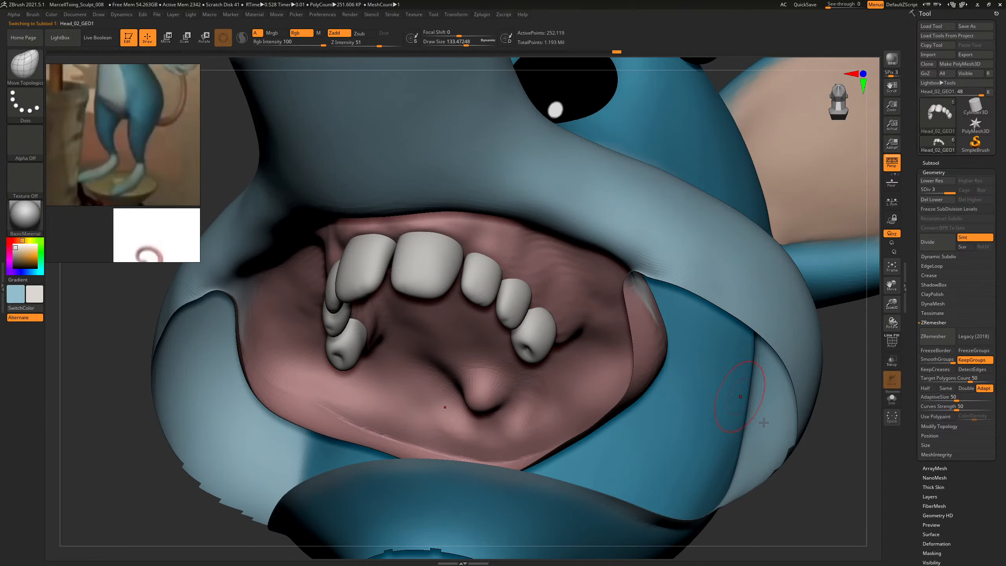
Adjust the gum around the back upper teeth with Move Topological, reducing the draw size from about 133 to about 97.
{"action": "left_click_drag", "start_coordinate": [799, 502], "coordinate": [561, 311]}
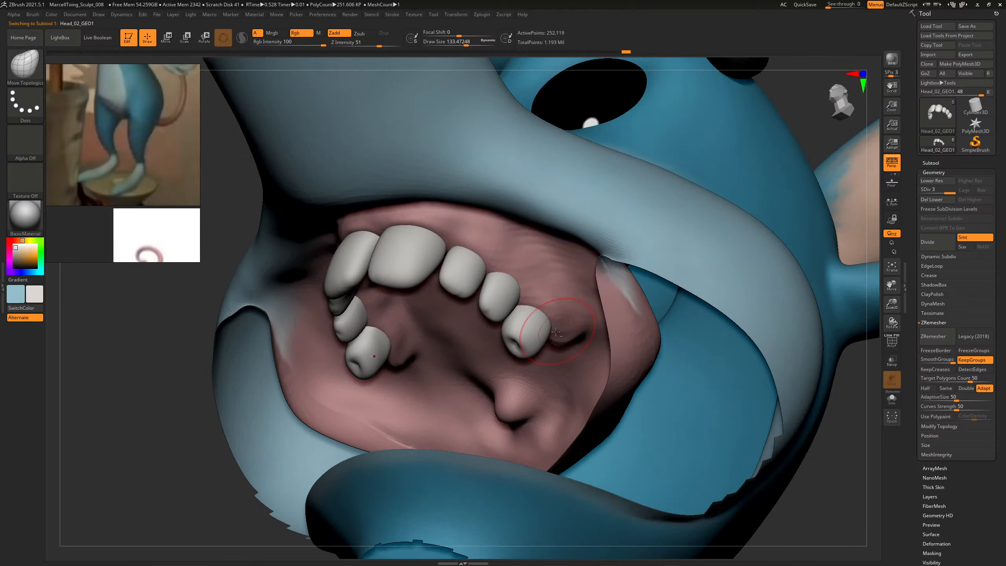
{"action": "left_click_drag", "start_coordinate": [141, 374], "coordinate": [444, 420]}
{"action": "mouse_move", "coordinate": [776, 428]}
{"action": "left_mouse_down", "text": "alt"}
{"action": "mouse_move", "coordinate": [735, 278]}
{"action": "mouse_move", "coordinate": [705, 308]}
{"action": "mouse_move", "coordinate": [781, 382]}
{"action": "mouse_move", "coordinate": [762, 382]}
{"action": "mouse_move", "coordinate": [797, 356]}
{"action": "mouse_move", "coordinate": [775, 316]}
{"action": "mouse_move", "coordinate": [796, 301]}
{"action": "left_mouse_up", "text": "alt"}
{"action": "key", "text": "shift+f"}
{"action": "key", "text": "shift+f"}
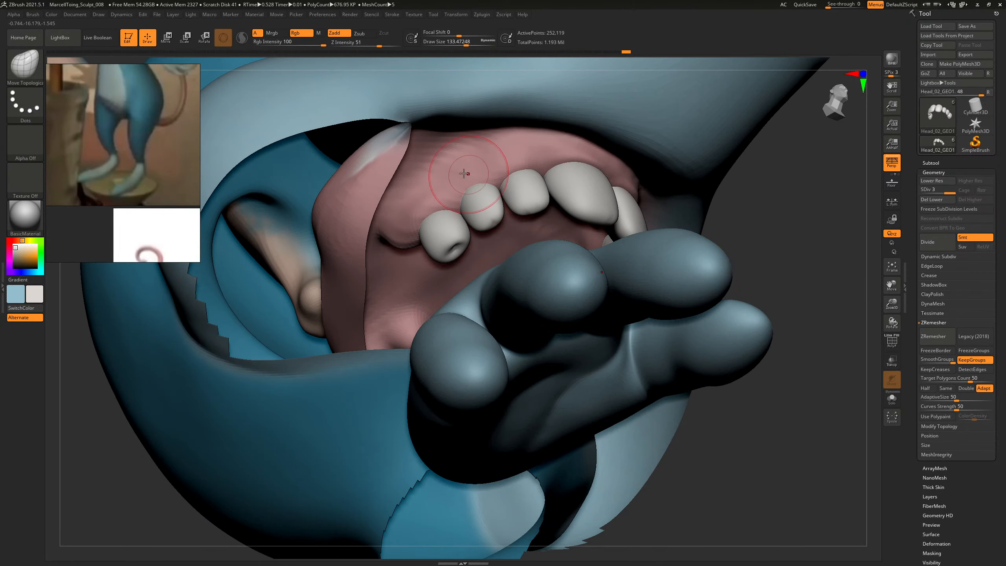
{"action": "key", "text": "shift"}
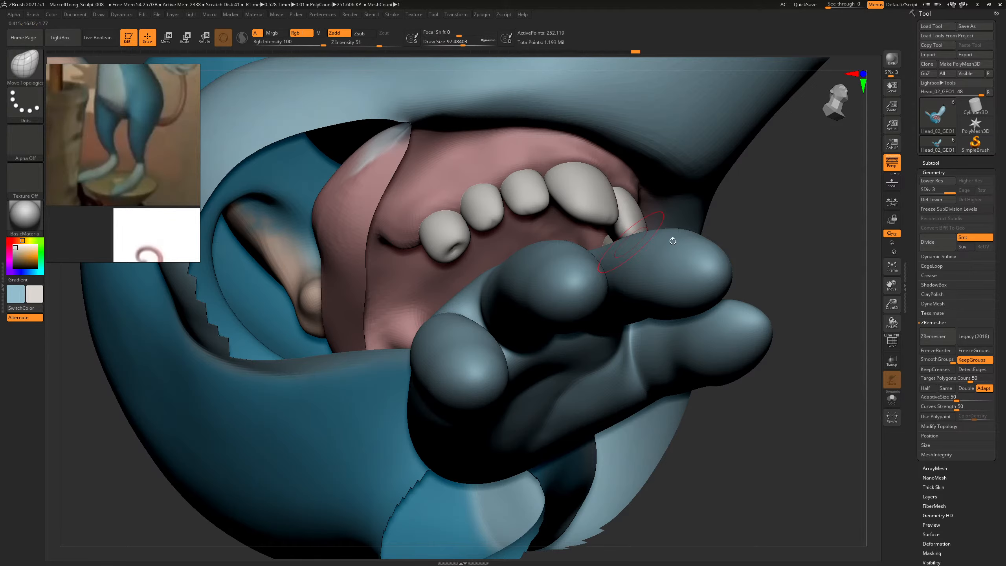
Smooth the inner cheek flesh near the corner of the mouth with a draw size of about 97.
{"action": "left_click_drag", "start_coordinate": [793, 220], "coordinate": [791, 251]}
{"action": "key", "text": "shift"}
{"action": "key", "text": "shift"}
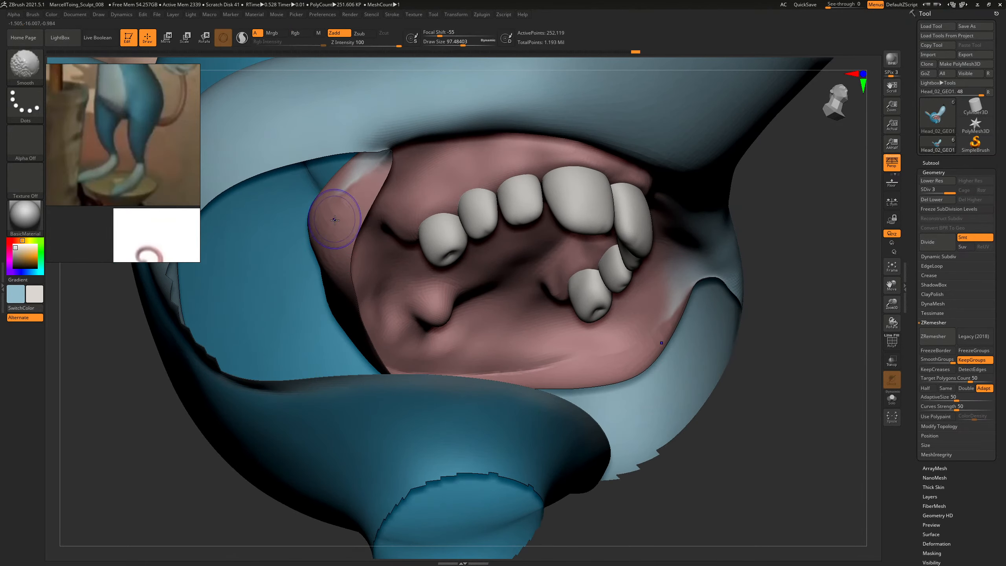
{"action": "key", "text": "ctrl+shift"}
{"action": "left_click_drag", "start_coordinate": [803, 265], "coordinate": [475, 237]}
{"action": "left_click_drag", "start_coordinate": [360, 194], "coordinate": [331, 205], "text": "shift"}
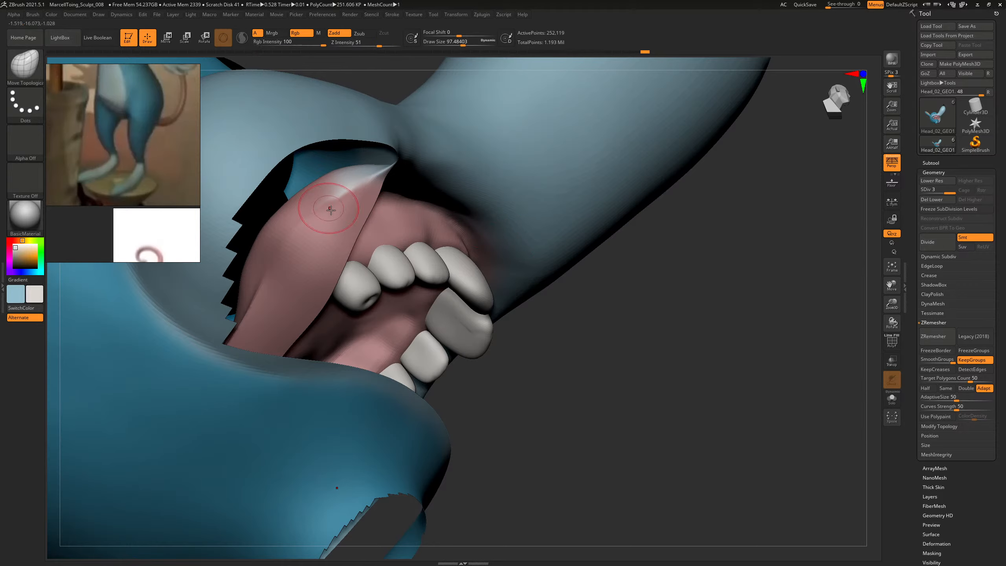
Paint the pale patch on the inner cheek at the mouth corner with the sampled pink, using the Standard brush with Rgb on and Zadd off.
{"action": "key", "text": "b"}
{"action": "key", "text": "s"}
{"action": "key", "text": "t"}
{"action": "key", "text": "c"}
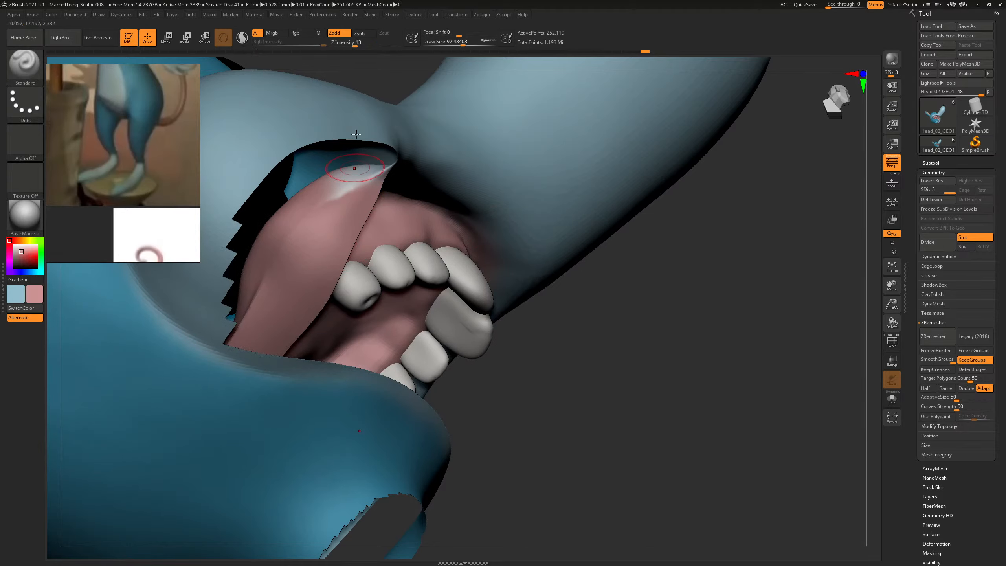
{"action": "left_click", "coordinate": [336, 34]}
{"action": "left_click", "coordinate": [301, 33]}
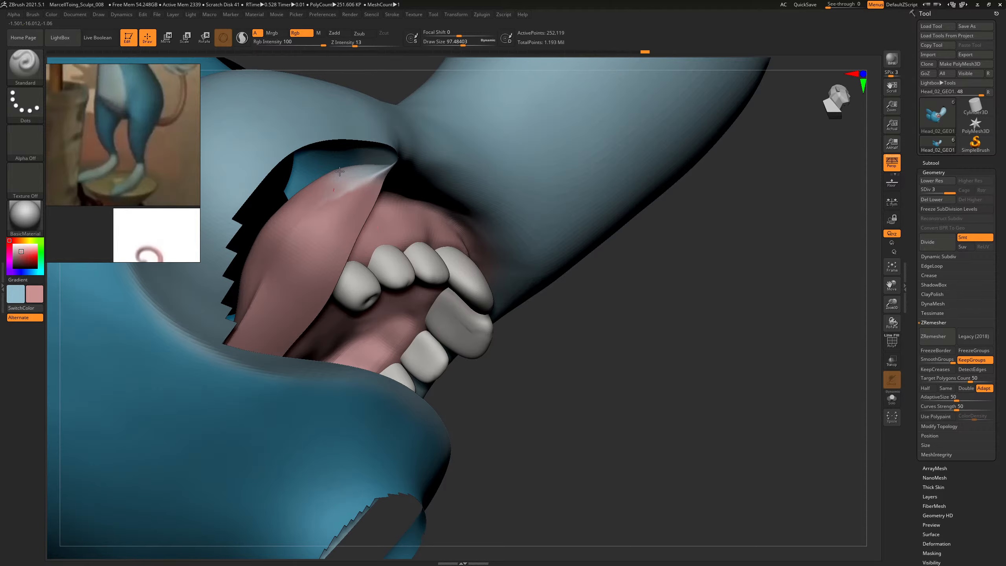
{"action": "left_click_drag", "start_coordinate": [603, 297], "coordinate": [547, 267]}
{"action": "left_click", "coordinate": [322, 214], "text": "ctrl+shift"}
{"action": "left_click", "coordinate": [555, 283], "text": "ctrl+shift"}
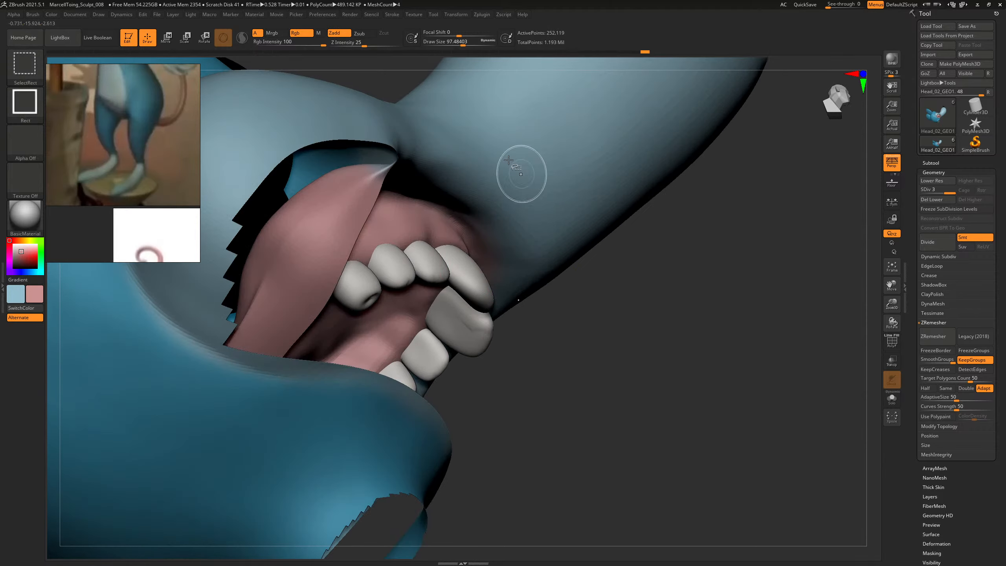
Isolate the mouth-interior part of the head mesh and inspect it around the teeth from several angles.
{"action": "left_click", "coordinate": [516, 168], "text": "ctrl+shift"}
{"action": "left_click_drag", "start_coordinate": [610, 253], "coordinate": [684, 296]}
{"action": "left_click", "coordinate": [497, 95], "text": "ctrl+shift"}
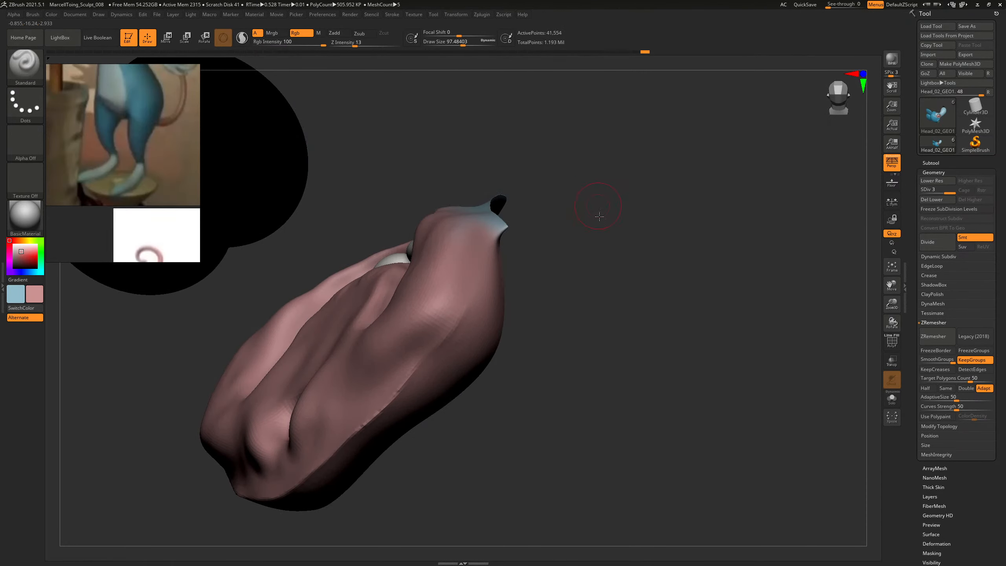
{"action": "left_click_drag", "start_coordinate": [604, 206], "coordinate": [518, 224]}
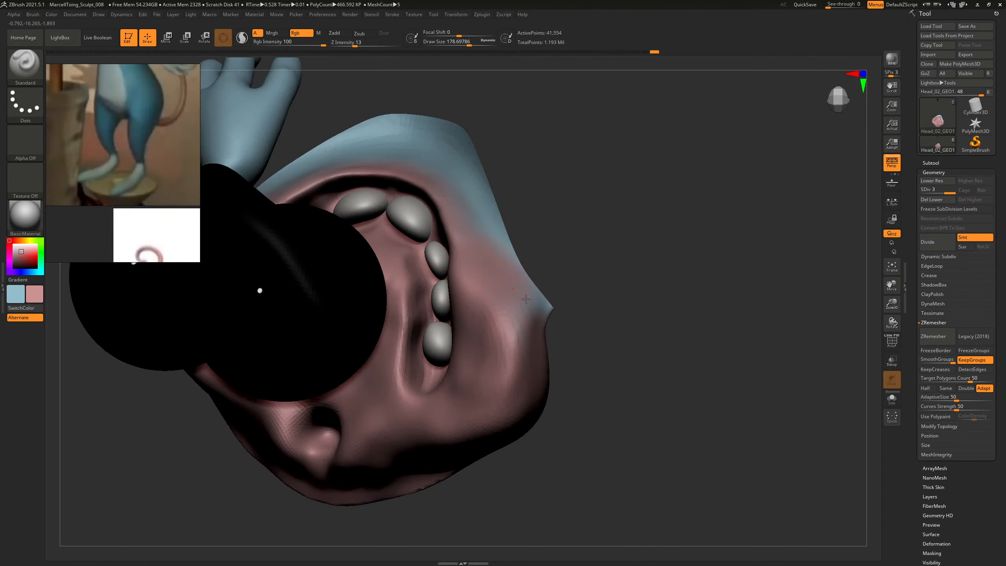
{"action": "left_click_drag", "start_coordinate": [622, 332], "coordinate": [675, 303]}
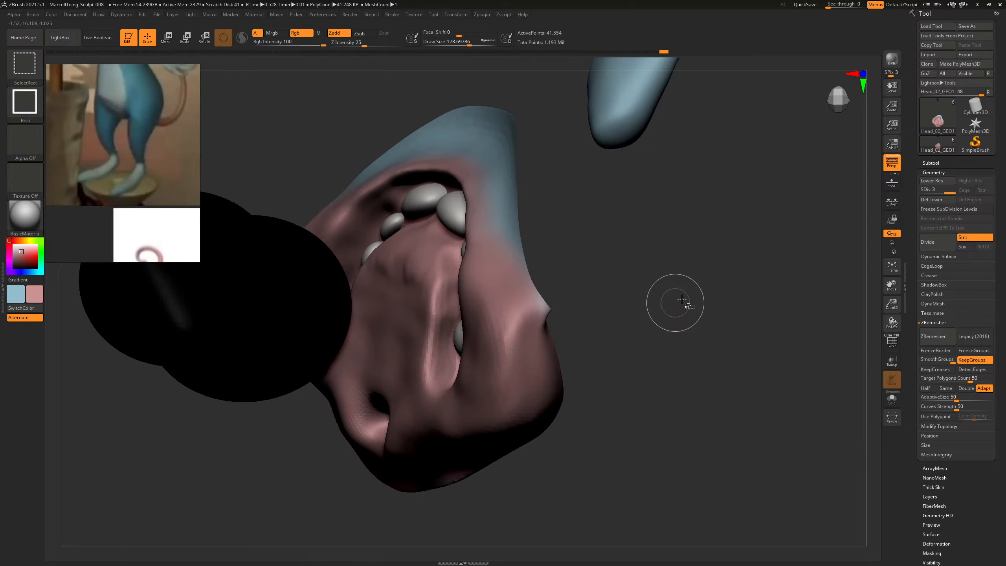
Restore the head's hidden parts, then hide the lower mouth polygroup so the upper teeth and gums are exposed.
{"action": "left_click", "coordinate": [688, 304], "text": "ctrl+shift"}
{"action": "left_click_drag", "start_coordinate": [699, 189], "coordinate": [652, 155], "text": "alt"}
{"action": "mouse_move", "coordinate": [635, 120]}
{"action": "left_mouse_down"}
{"action": "mouse_move", "coordinate": [687, 234]}
{"action": "mouse_move", "coordinate": [772, 246]}
{"action": "mouse_move", "coordinate": [748, 310]}
{"action": "left_mouse_up"}
{"action": "left_click", "coordinate": [551, 338], "text": "ctrl+shift"}
{"action": "left_click_drag", "start_coordinate": [673, 427], "coordinate": [666, 373]}
{"action": "left_click_drag", "start_coordinate": [683, 377], "coordinate": [715, 435], "text": "ctrl+shift"}
{"action": "left_click_drag", "start_coordinate": [645, 372], "coordinate": [604, 362]}
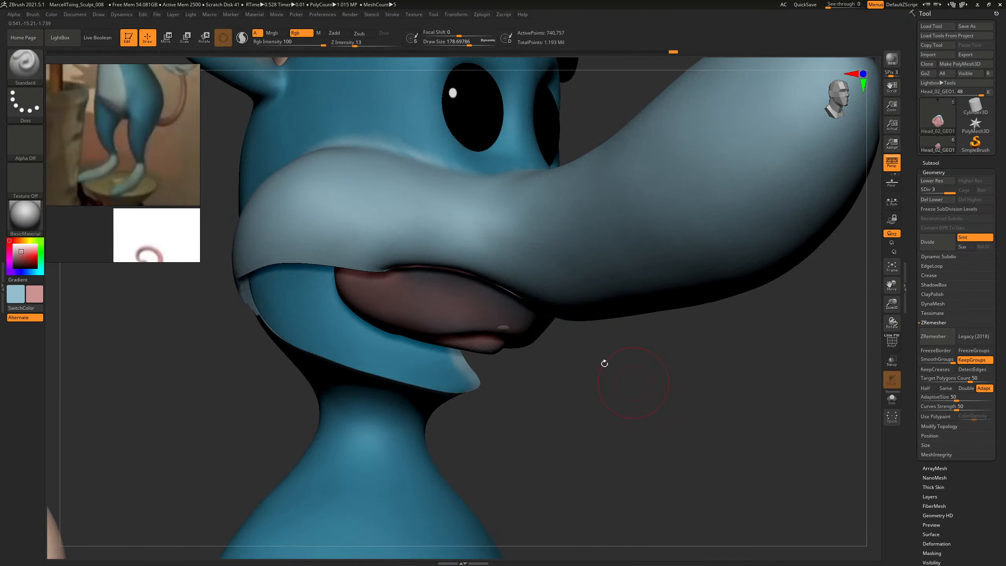
{"action": "left_click", "coordinate": [475, 315], "text": "ctrl+shift"}
{"action": "mouse_move", "coordinate": [683, 401]}
{"action": "left_mouse_down"}
{"action": "mouse_move", "coordinate": [618, 363]}
{"action": "mouse_move", "coordinate": [681, 371]}
{"action": "mouse_move", "coordinate": [695, 385]}
{"action": "mouse_move", "coordinate": [553, 327]}
{"action": "mouse_move", "coordinate": [634, 337]}
{"action": "mouse_move", "coordinate": [617, 339]}
{"action": "mouse_move", "coordinate": [737, 416]}
{"action": "mouse_move", "coordinate": [664, 415]}
{"action": "mouse_move", "coordinate": [681, 395]}
{"action": "mouse_move", "coordinate": [673, 371]}
{"action": "mouse_move", "coordinate": [719, 405]}
{"action": "mouse_move", "coordinate": [720, 424]}
{"action": "left_mouse_up"}
Build up the gum above the upper side teeth with the ClayBuildup brush at a draw size of about 73.
{"action": "key", "text": "b"}
{"action": "key", "text": "c"}
{"action": "key", "text": "b"}
{"action": "key", "text": "s"}
{"action": "left_click_drag", "start_coordinate": [468, 255], "coordinate": [459, 255]}
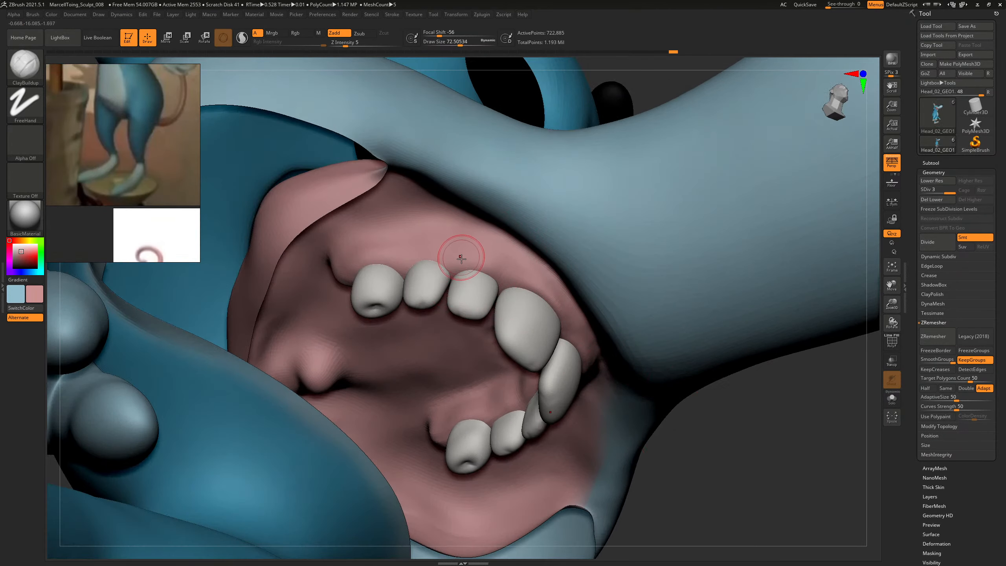
{"action": "key", "text": "b"}
{"action": "key", "text": "c"}
{"action": "key", "text": "b"}
Shape the gum line around the upper teeth with the Standard brush at a draw size of about 41.
{"action": "key", "text": "b"}
{"action": "key", "text": "s"}
{"action": "key", "text": "t"}
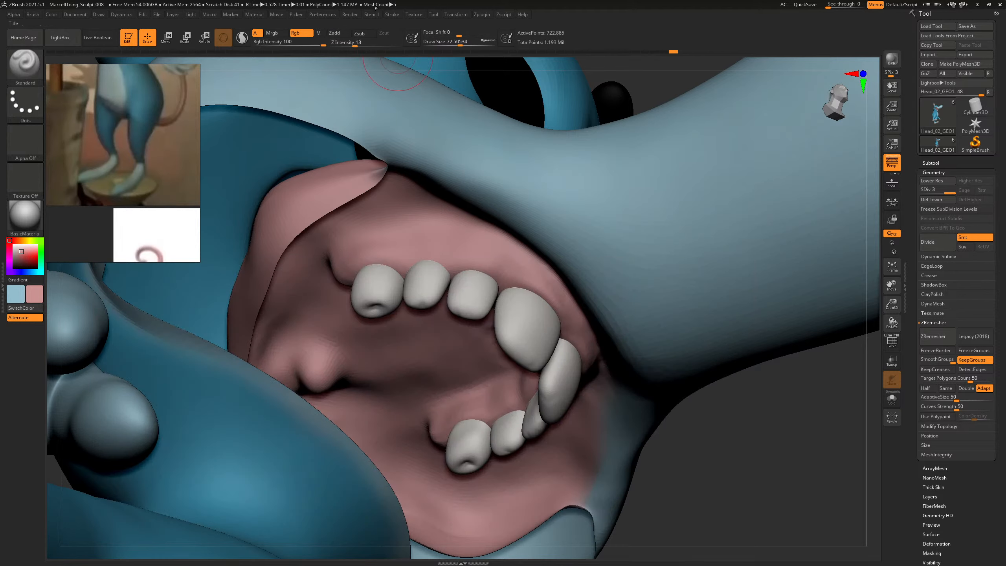
{"action": "key", "text": "s"}
{"action": "left_click_drag", "start_coordinate": [432, 249], "coordinate": [415, 260]}
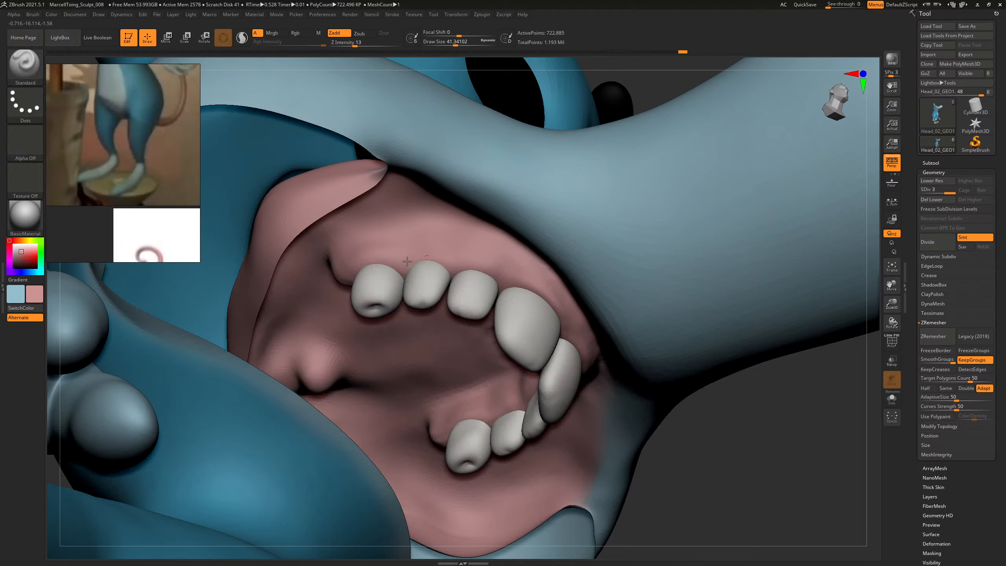
{"action": "mouse_move", "coordinate": [726, 448]}
{"action": "left_mouse_down"}
{"action": "mouse_move", "coordinate": [734, 464]}
{"action": "mouse_move", "coordinate": [403, 259]}
{"action": "left_mouse_up"}
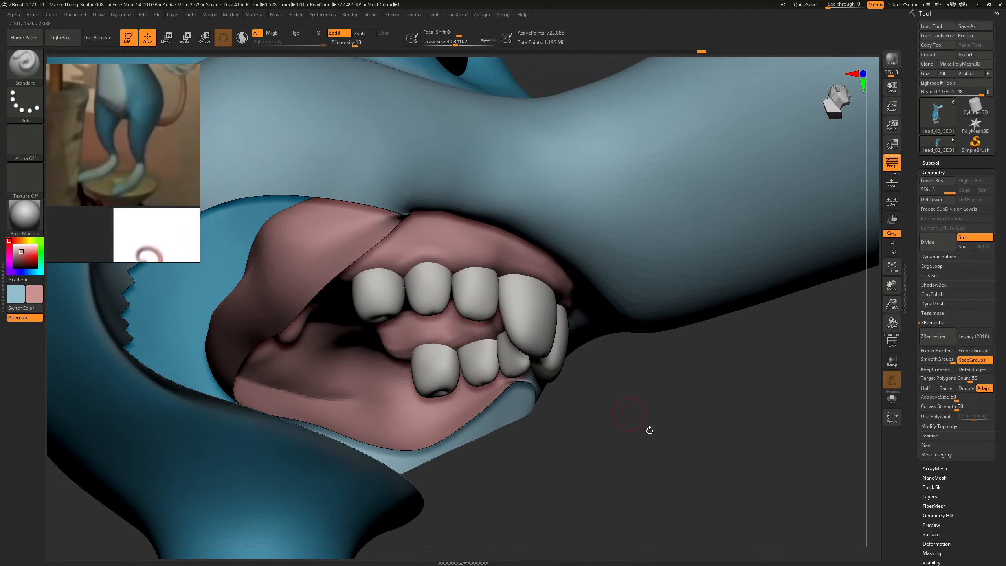
{"action": "left_click_drag", "start_coordinate": [649, 429], "coordinate": [474, 270]}
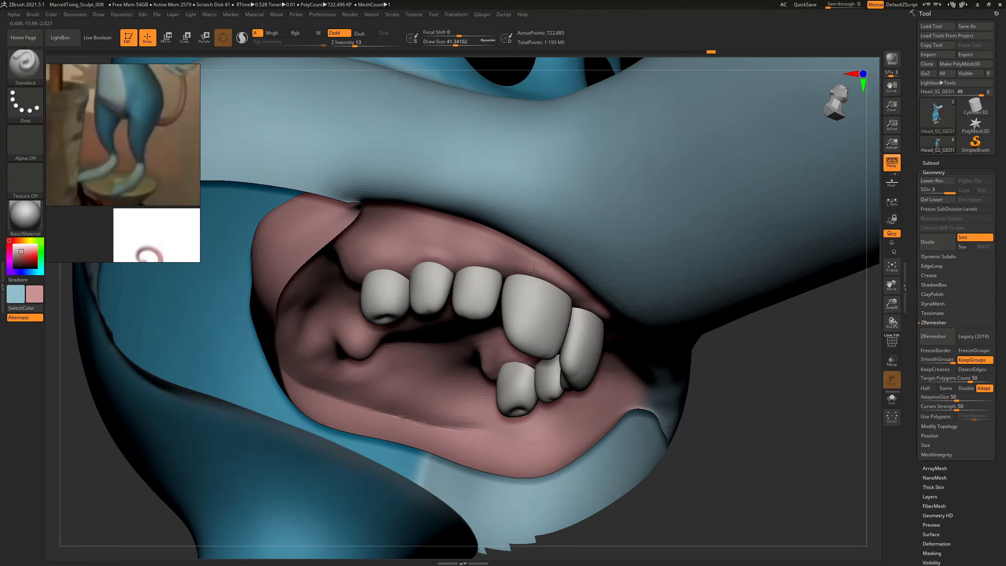
{"action": "left_click_drag", "start_coordinate": [799, 459], "coordinate": [581, 302]}
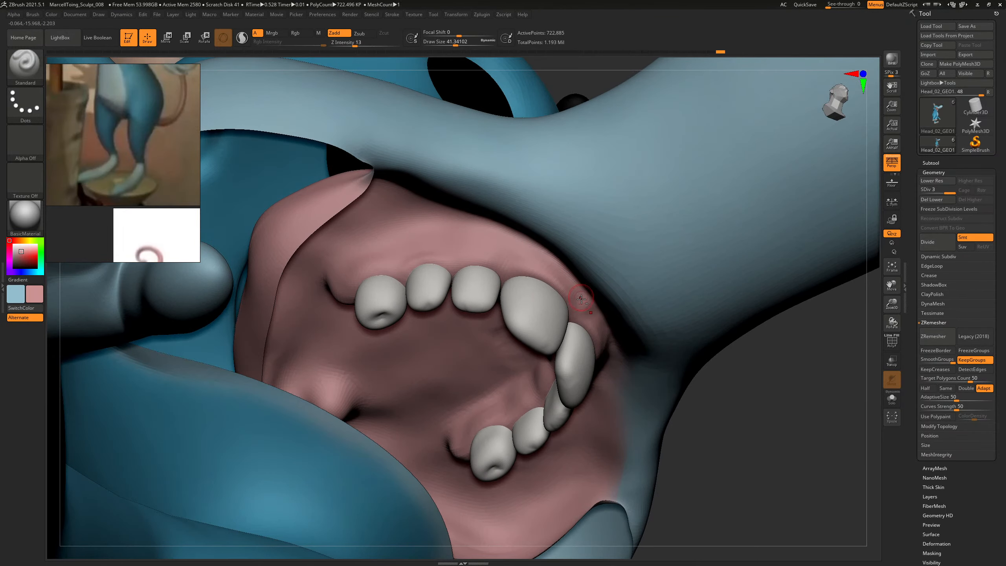
{"action": "left_click_drag", "start_coordinate": [699, 386], "coordinate": [733, 386]}
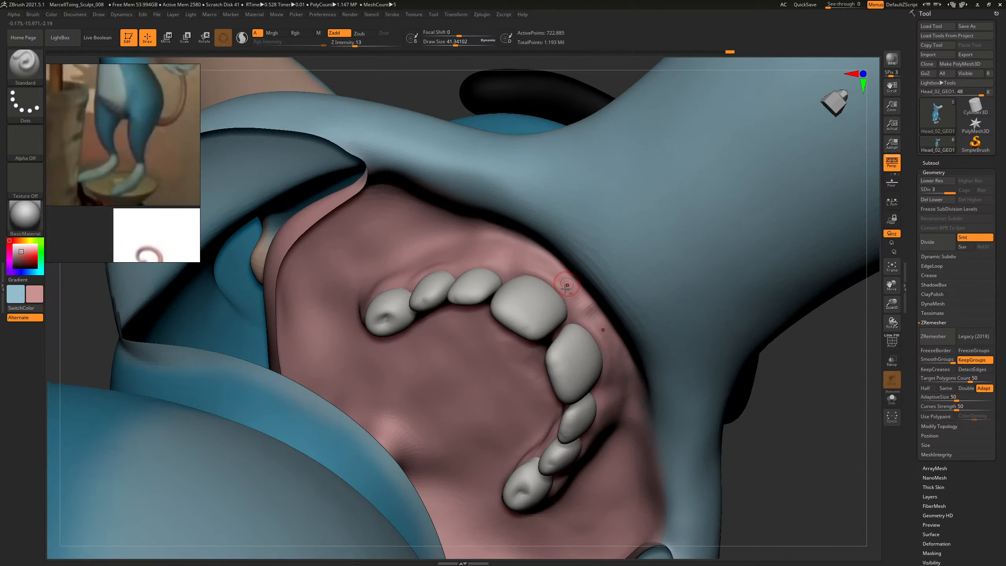
Unhide the whole head and body mesh and check its wireframe and polygroups.
{"action": "left_click_drag", "start_coordinate": [863, 429], "coordinate": [682, 361]}
{"action": "left_click", "coordinate": [751, 389], "text": "ctrl+shift"}
{"action": "key", "text": "shift+f"}
{"action": "key", "text": "shift+f"}
{"action": "left_click_drag", "start_coordinate": [698, 317], "coordinate": [786, 375], "text": "alt"}
{"action": "mouse_move", "coordinate": [683, 376]}
{"action": "left_mouse_down"}
{"action": "mouse_move", "coordinate": [698, 343]}
{"action": "mouse_move", "coordinate": [731, 339]}
{"action": "left_mouse_up"}
Sharpen the crease where the pale cheek meets the blue face with the DamStandard brush at a draw size of about 242.
{"action": "key", "text": "b"}
{"action": "key", "text": "d"}
{"action": "key", "text": "s"}
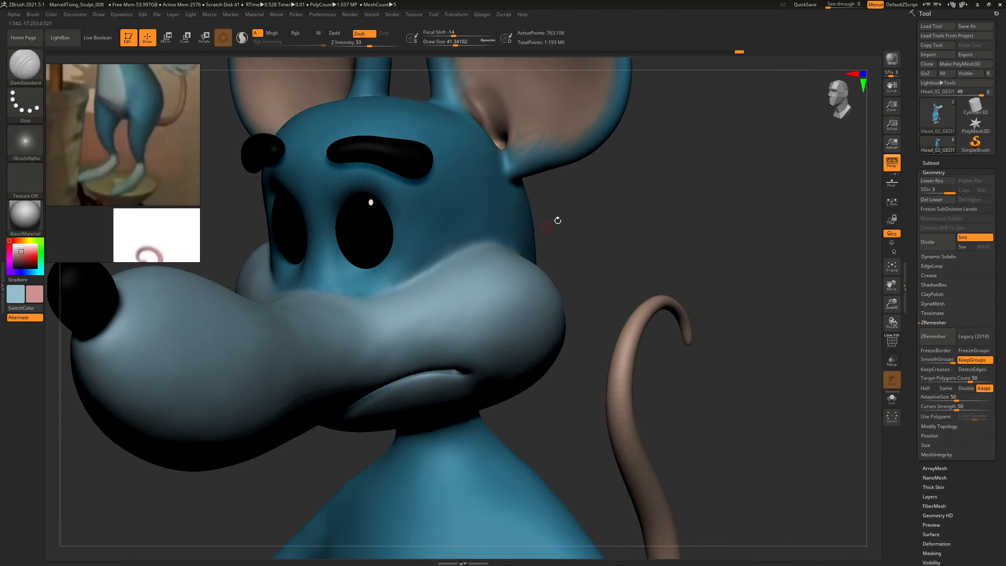
{"action": "left_click_drag", "start_coordinate": [547, 226], "coordinate": [518, 266]}
{"action": "key", "text": "s"}
{"action": "left_click_drag", "start_coordinate": [445, 274], "coordinate": [458, 256]}
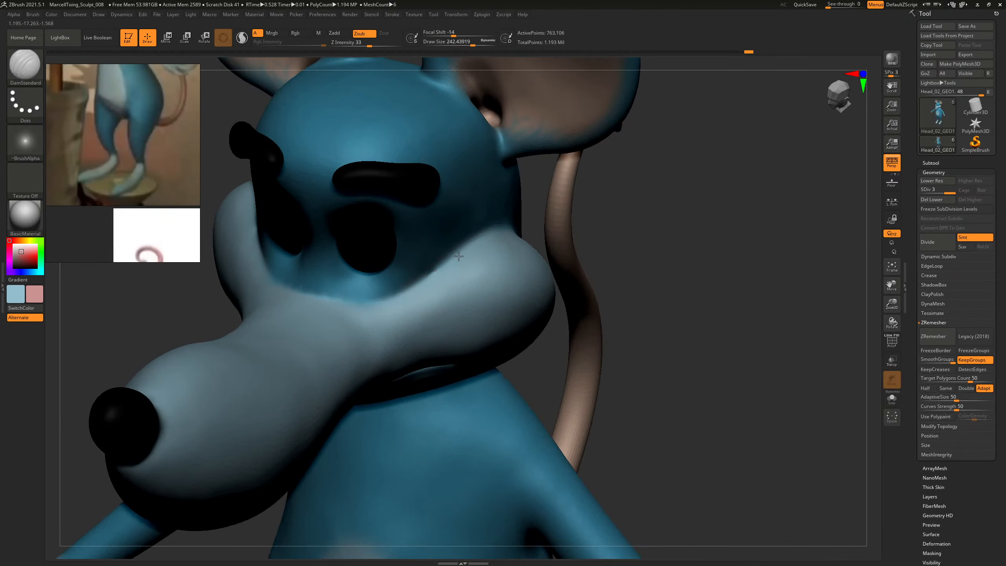
{"action": "mouse_move", "coordinate": [696, 256]}
{"action": "left_mouse_down"}
{"action": "mouse_move", "coordinate": [692, 225]}
{"action": "mouse_move", "coordinate": [621, 250]}
{"action": "left_mouse_up"}
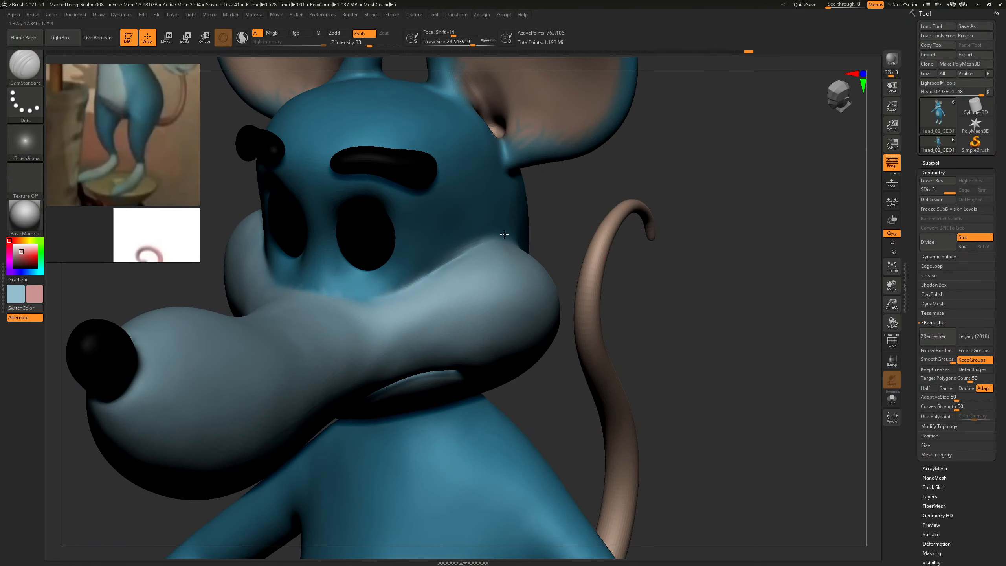
{"action": "left_click_drag", "start_coordinate": [505, 234], "coordinate": [579, 191]}
Divide Head_02_GEO1 once more to subdivision level 4 and check its wireframe.
{"action": "key", "text": "shift+f"}
{"action": "key", "text": "shift+f"}
{"action": "mouse_move", "coordinate": [638, 233]}
{"action": "left_mouse_down"}
{"action": "mouse_move", "coordinate": [660, 243]}
{"action": "mouse_move", "coordinate": [657, 250]}
{"action": "mouse_move", "coordinate": [871, 222]}
{"action": "left_mouse_up"}
{"action": "key", "text": "ctrl+d"}
{"action": "key", "text": "shift+f"}
{"action": "key", "text": "shift+f"}
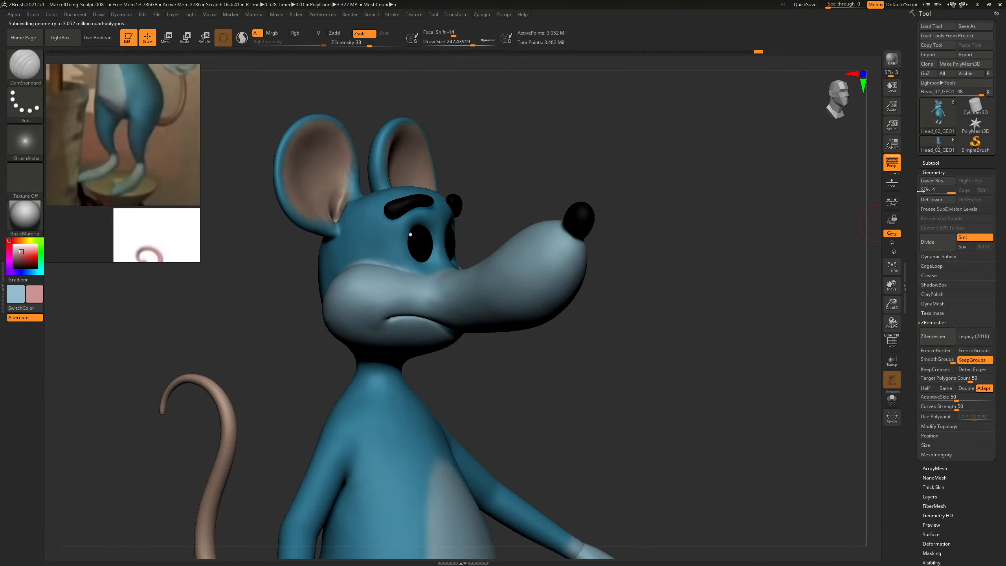
{"action": "left_click", "coordinate": [931, 162]}
{"action": "key", "text": "shift+f"}
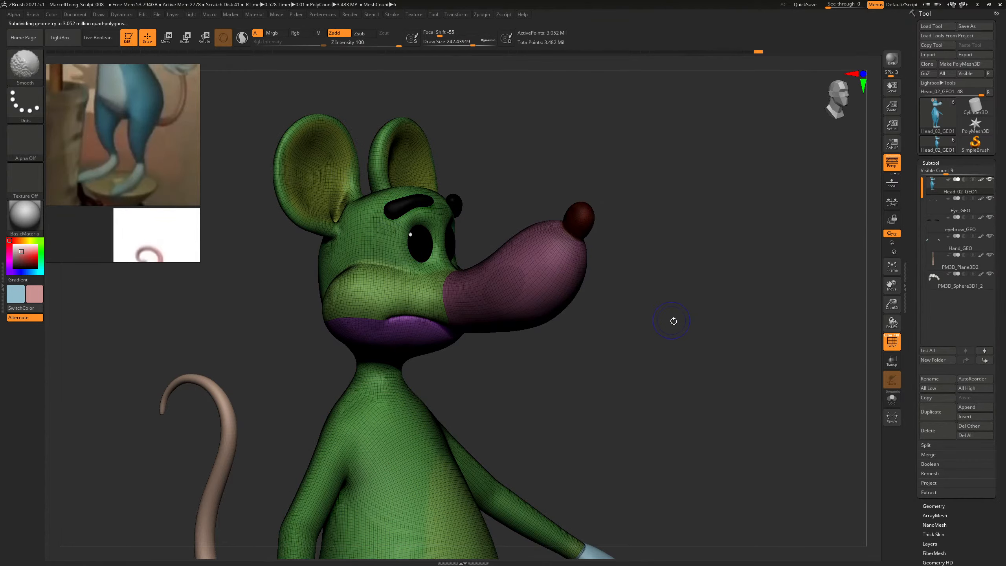
{"action": "key", "text": "shift+f"}
{"action": "key", "text": "ctrl+s"}
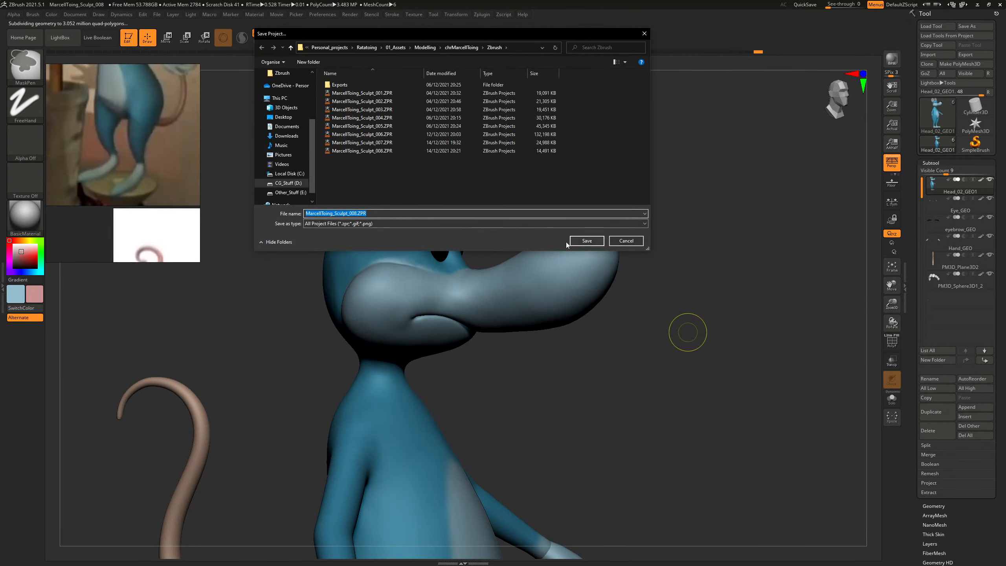
{"action": "left_click", "coordinate": [582, 241]}
{"action": "left_click", "coordinate": [522, 282]}
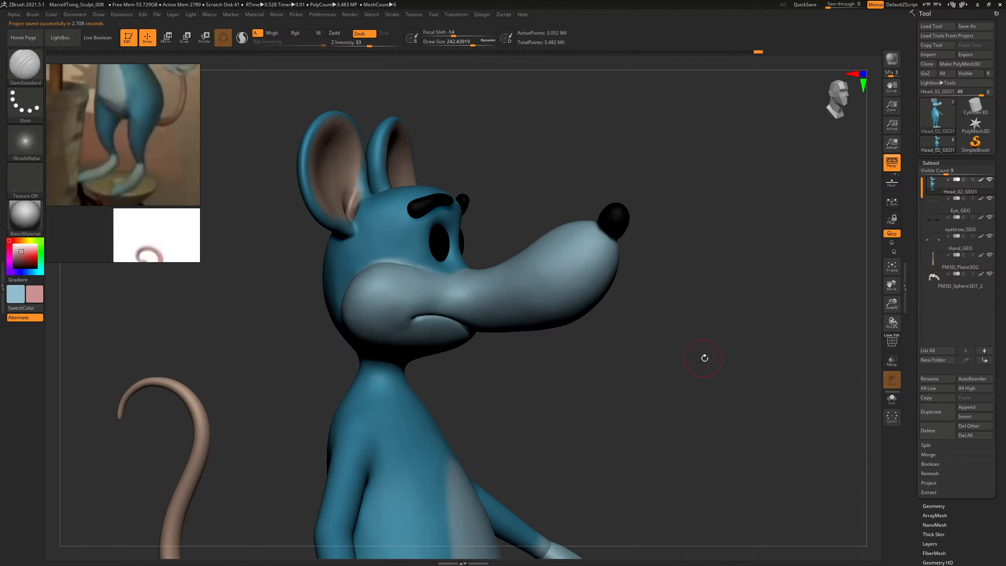
Isolate the lower jaw and mouth lining of Head_02_GEO1 and hide the Eye_GEO subtool.
{"action": "mouse_move", "coordinate": [704, 358]}
{"action": "left_mouse_down"}
{"action": "mouse_move", "coordinate": [714, 359]}
{"action": "mouse_move", "coordinate": [586, 328]}
{"action": "mouse_move", "coordinate": [611, 317]}
{"action": "mouse_move", "coordinate": [671, 343]}
{"action": "mouse_move", "coordinate": [649, 349]}
{"action": "mouse_move", "coordinate": [689, 238]}
{"action": "mouse_move", "coordinate": [669, 281]}
{"action": "mouse_move", "coordinate": [654, 256]}
{"action": "mouse_move", "coordinate": [714, 305]}
{"action": "mouse_move", "coordinate": [699, 429]}
{"action": "left_mouse_up"}
{"action": "left_click_drag", "start_coordinate": [698, 429], "coordinate": [638, 283], "text": "alt"}
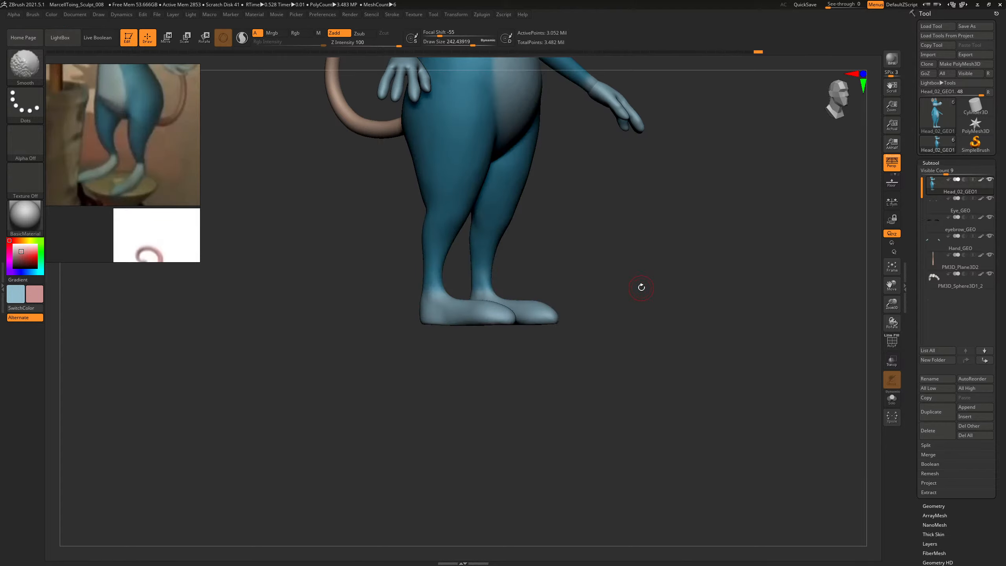
{"action": "left_click_drag", "start_coordinate": [689, 250], "coordinate": [649, 409], "text": "alt"}
{"action": "left_click_drag", "start_coordinate": [623, 236], "coordinate": [693, 388], "text": "alt"}
{"action": "left_click", "coordinate": [452, 363], "text": "ctrl+shift"}
{"action": "left_click_drag", "start_coordinate": [603, 415], "coordinate": [638, 468], "text": "ctrl+shift"}
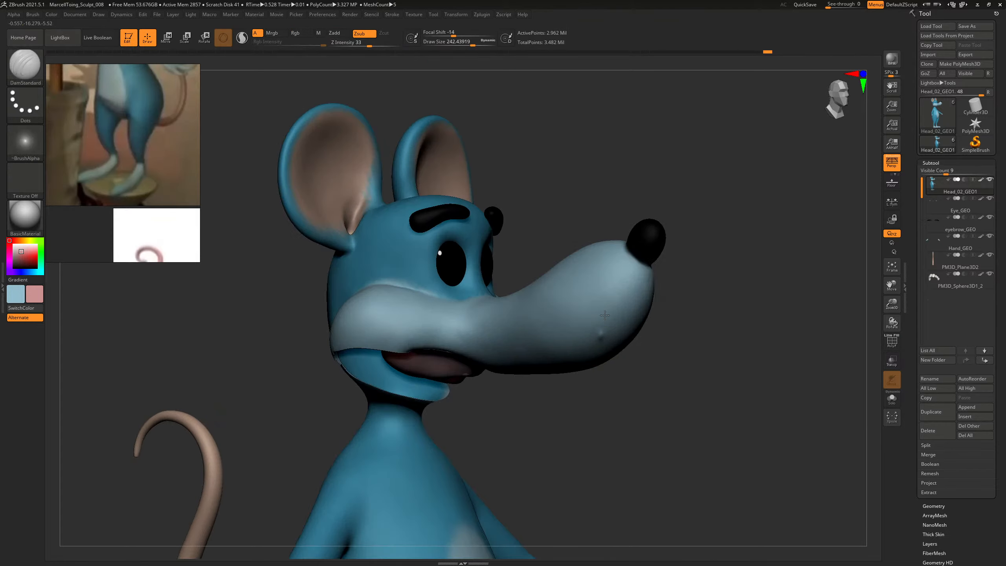
{"action": "key", "text": "ctrl"}
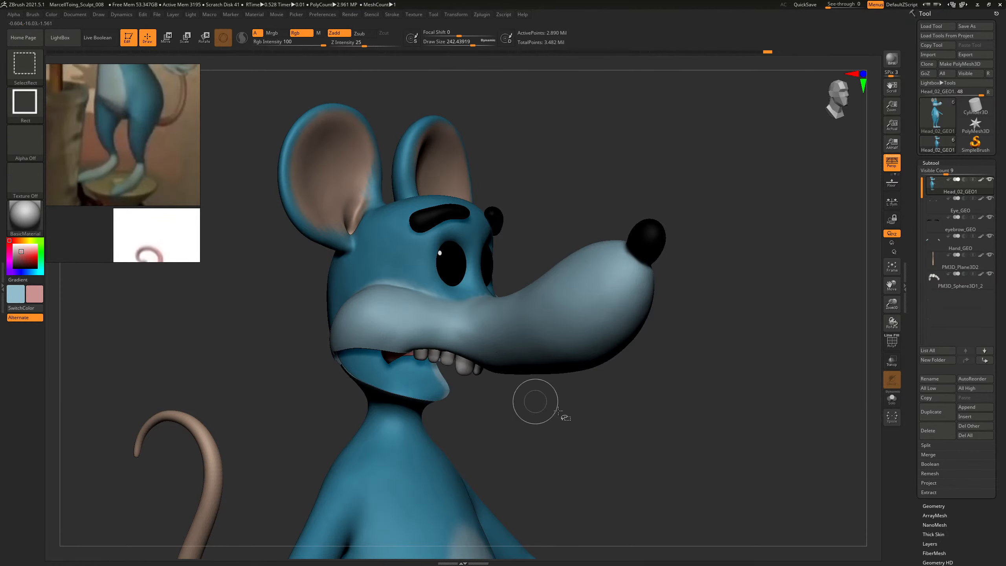
{"action": "left_click_drag", "start_coordinate": [641, 413], "coordinate": [663, 445], "text": "ctrl+shift"}
{"action": "left_click_drag", "start_coordinate": [655, 364], "coordinate": [836, 371]}
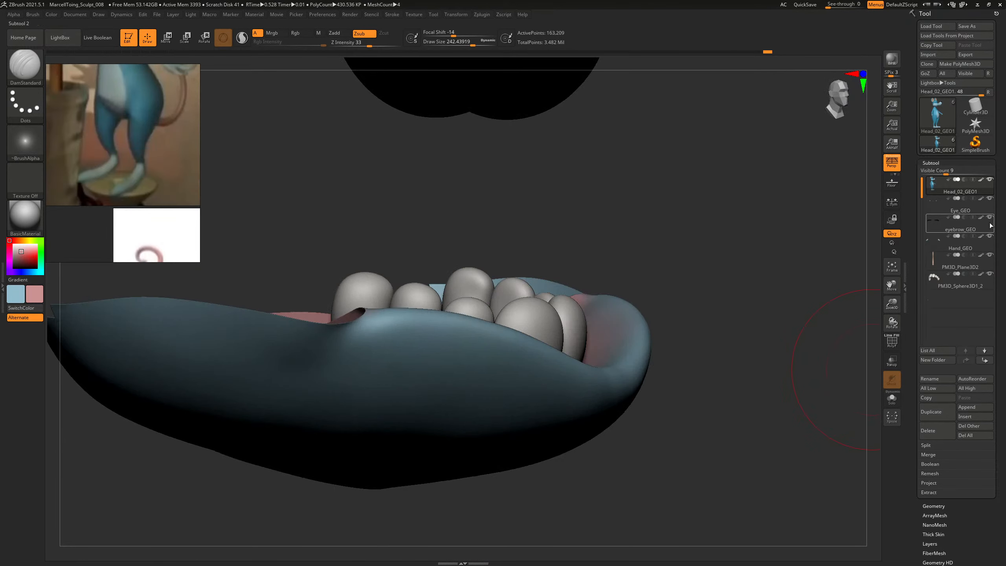
{"action": "mouse_move", "coordinate": [804, 357]}
{"action": "left_mouse_down"}
{"action": "mouse_move", "coordinate": [642, 312]}
{"action": "mouse_move", "coordinate": [714, 294]}
{"action": "left_mouse_up"}
{"action": "left_click_drag", "start_coordinate": [754, 456], "coordinate": [848, 455]}
{"action": "left_click_drag", "start_coordinate": [741, 146], "coordinate": [728, 420]}
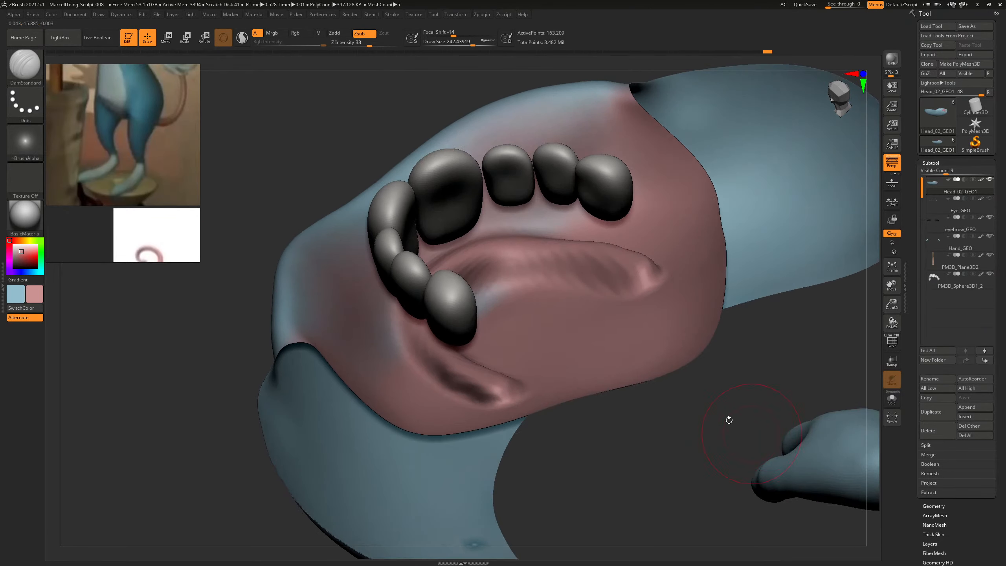
Build up the curved gum ridge inside the lower jaw with the ClayBuildup brush and smooth its surface.
{"action": "key", "text": "b"}
{"action": "key", "text": "c"}
{"action": "key", "text": "b"}
{"action": "left_click_drag", "start_coordinate": [698, 470], "coordinate": [745, 464]}
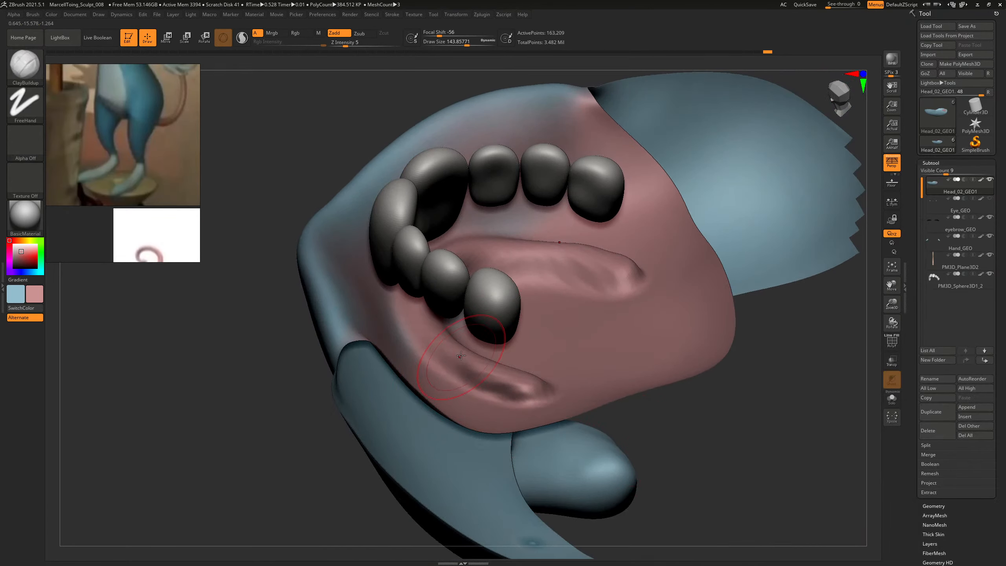
{"action": "key", "text": "shift"}
{"action": "left_click_drag", "start_coordinate": [681, 457], "coordinate": [641, 444]}
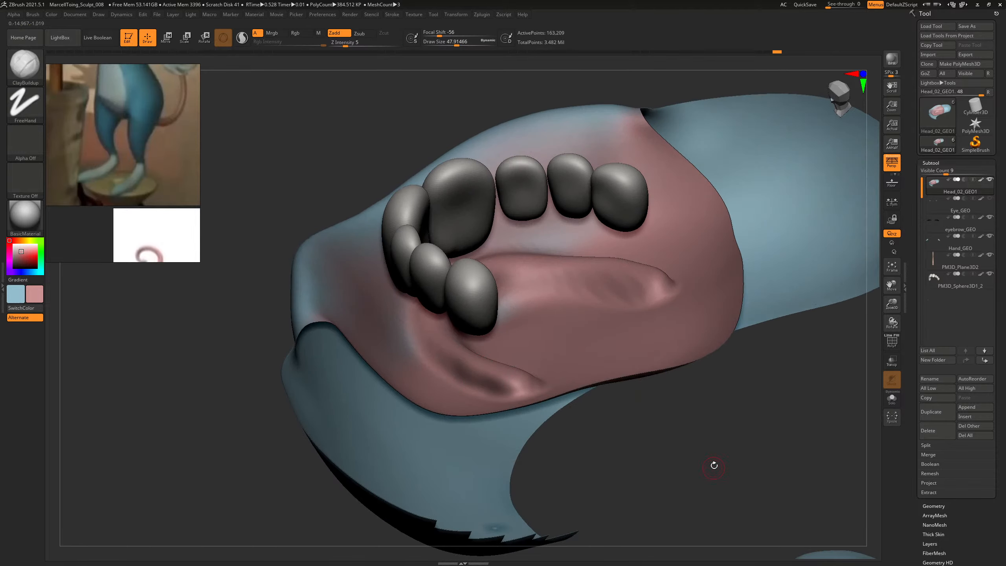
{"action": "left_click_drag", "start_coordinate": [713, 465], "coordinate": [669, 432]}
{"action": "key", "text": "shift"}
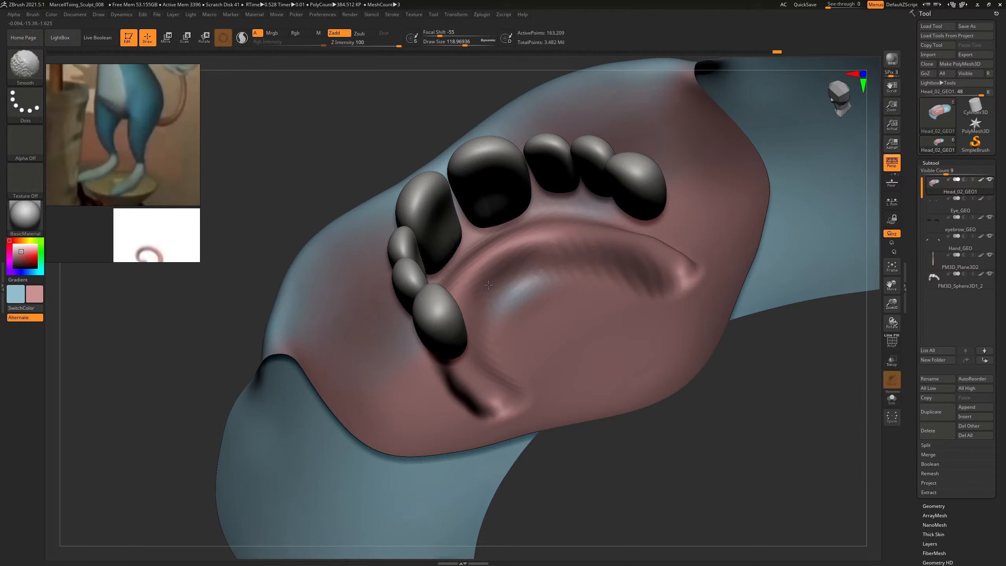
{"action": "left_click_drag", "start_coordinate": [823, 405], "coordinate": [782, 431]}
{"action": "key", "text": "shift"}
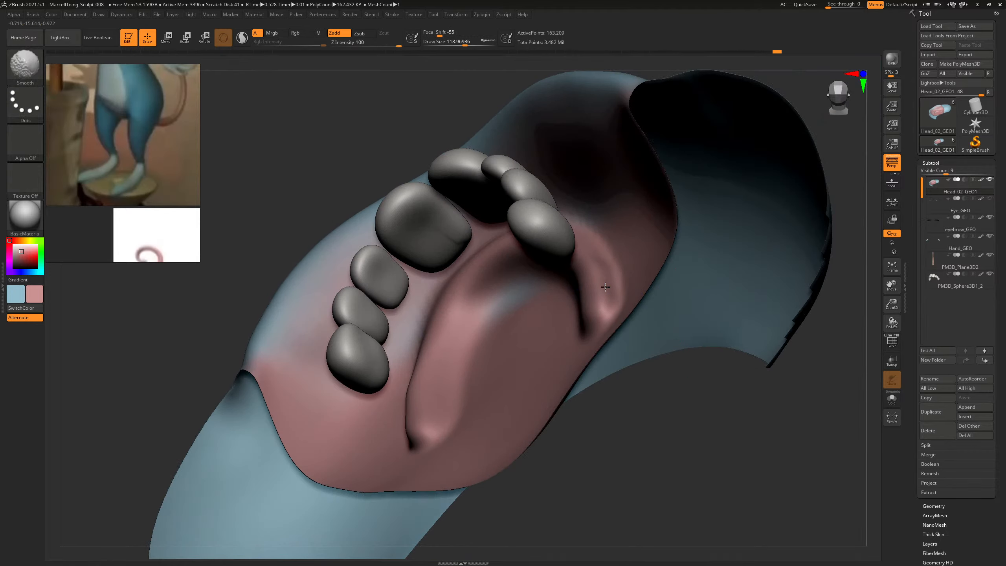
{"action": "mouse_move", "coordinate": [721, 450]}
{"action": "left_mouse_down"}
{"action": "mouse_move", "coordinate": [694, 474]}
{"action": "mouse_move", "coordinate": [590, 412]}
{"action": "left_mouse_up"}
Paint the bluish patches inside the lower mouth pink and the outer lip rim light blue with the Standard brush in Rgb mode.
{"action": "key", "text": "b"}
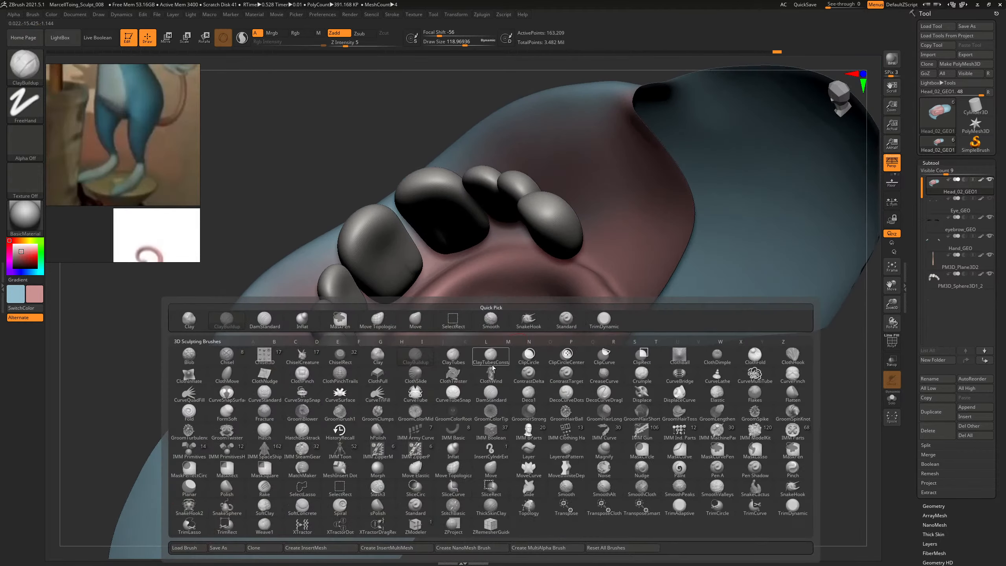
{"action": "key", "text": "s"}
{"action": "key", "text": "t"}
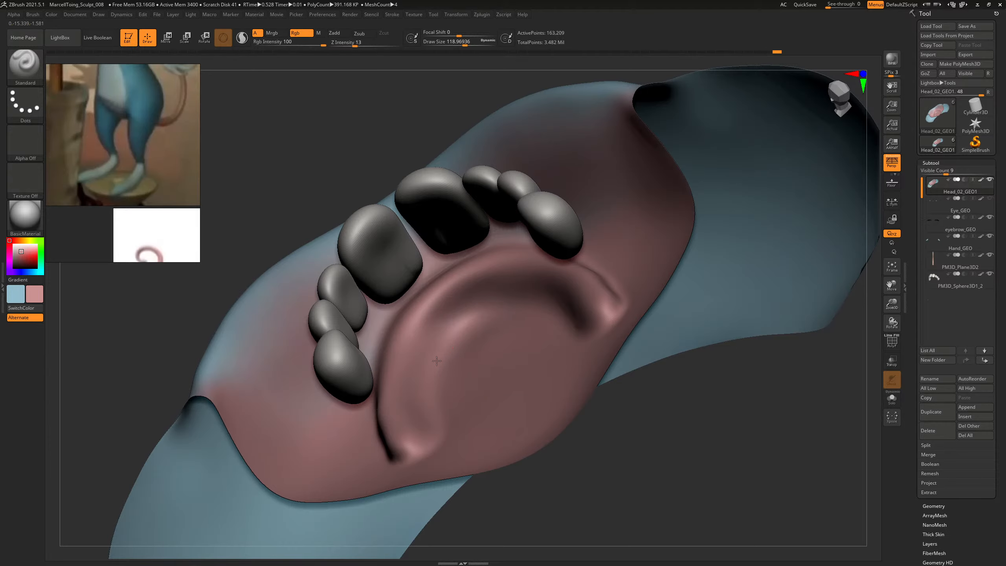
{"action": "mouse_move", "coordinate": [688, 465]}
{"action": "left_mouse_down"}
{"action": "mouse_move", "coordinate": [734, 476]}
{"action": "mouse_move", "coordinate": [451, 381]}
{"action": "left_mouse_up"}
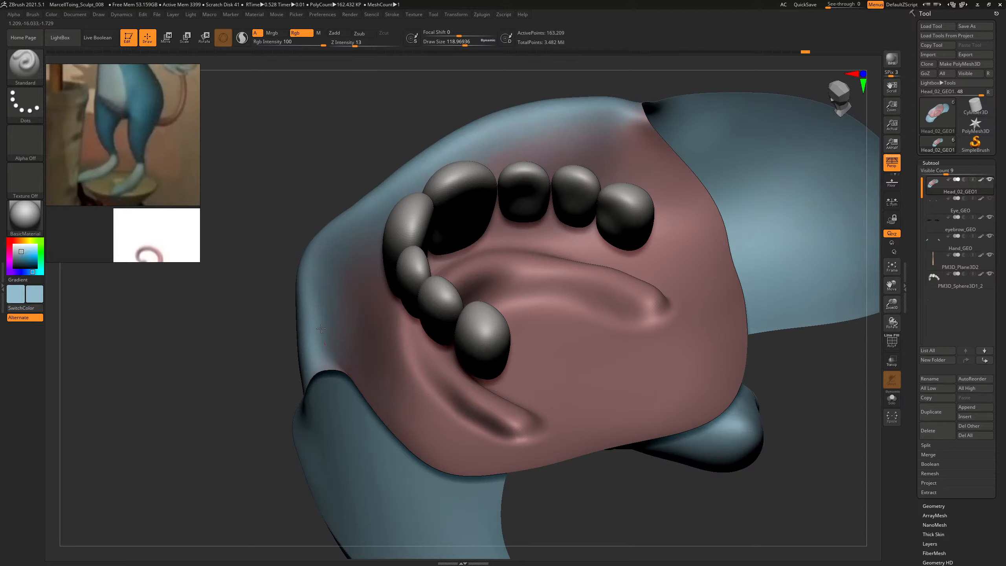
{"action": "left_click_drag", "start_coordinate": [829, 403], "coordinate": [660, 200]}
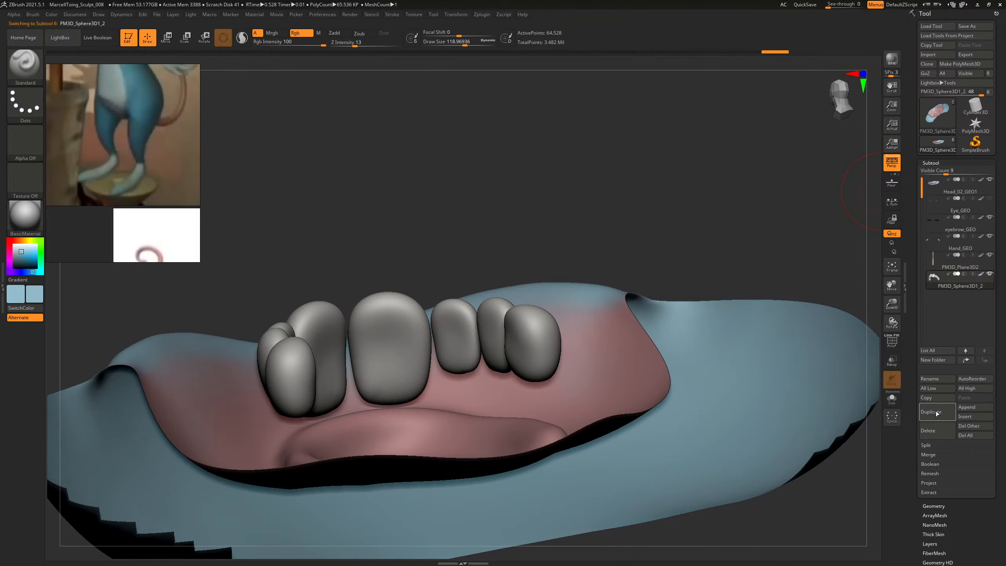
Duplicate the upper teeth subtool PM3D_Sphere3D1_2 and set up the move transpose line in a front view.
{"action": "left_click_drag", "start_coordinate": [722, 236], "coordinate": [678, 187]}
{"action": "key", "text": "w"}
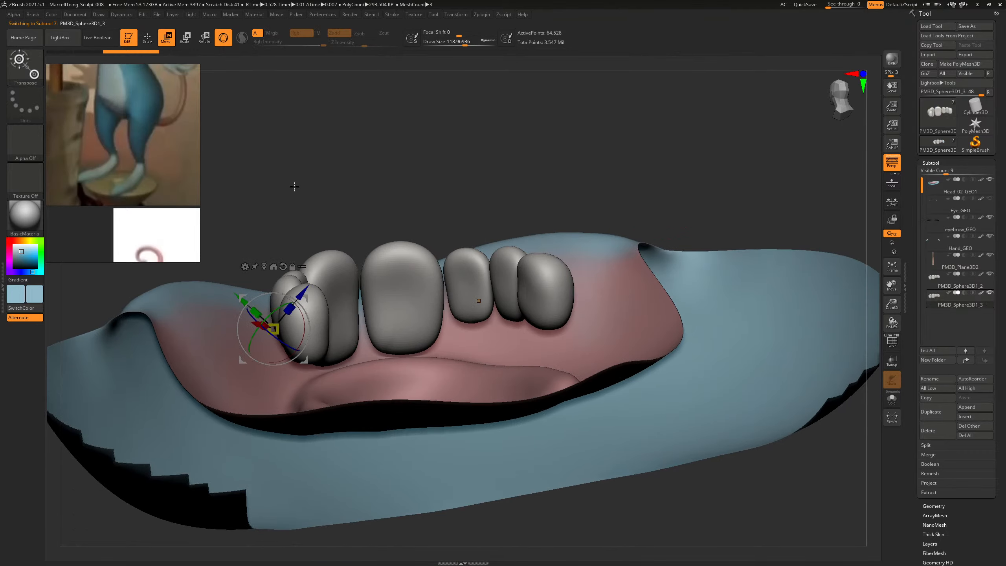
{"action": "left_click", "coordinate": [227, 42]}
{"action": "left_click_drag", "start_coordinate": [491, 157], "coordinate": [426, 195], "text": "shift"}
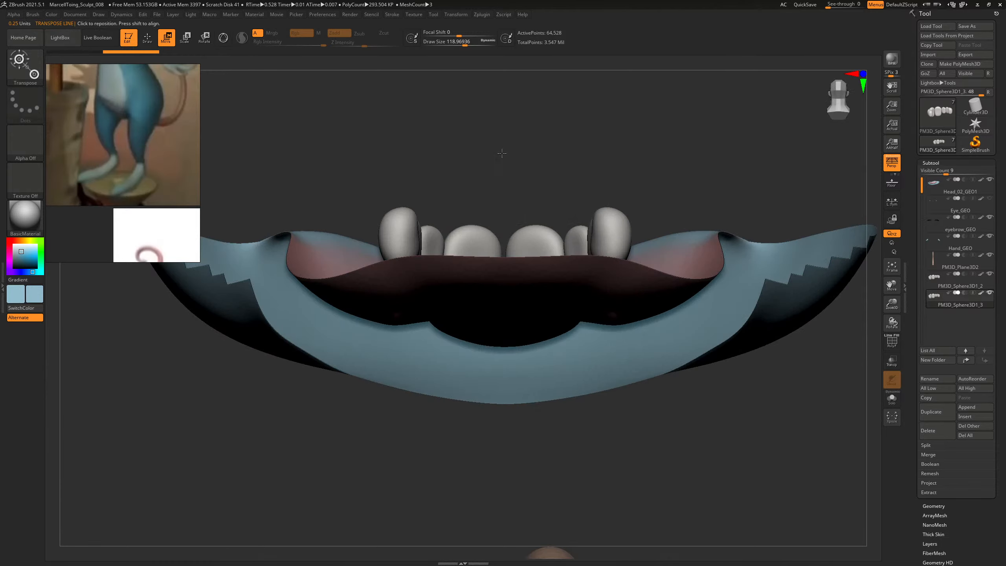
Move the duplicated teeth straight down into the lower jaw along a vertical transpose line.
{"action": "left_click_drag", "start_coordinate": [519, 149], "coordinate": [531, 264]}
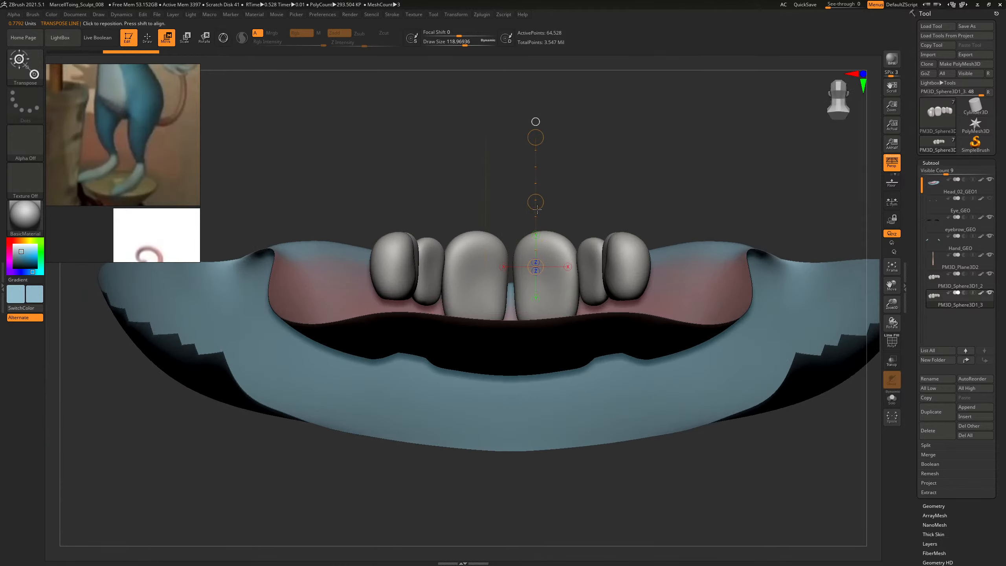
{"action": "left_click_drag", "start_coordinate": [536, 203], "coordinate": [537, 272]}
{"action": "left_click_drag", "start_coordinate": [612, 119], "coordinate": [647, 172]}
{"action": "left_click_drag", "start_coordinate": [533, 173], "coordinate": [534, 216]}
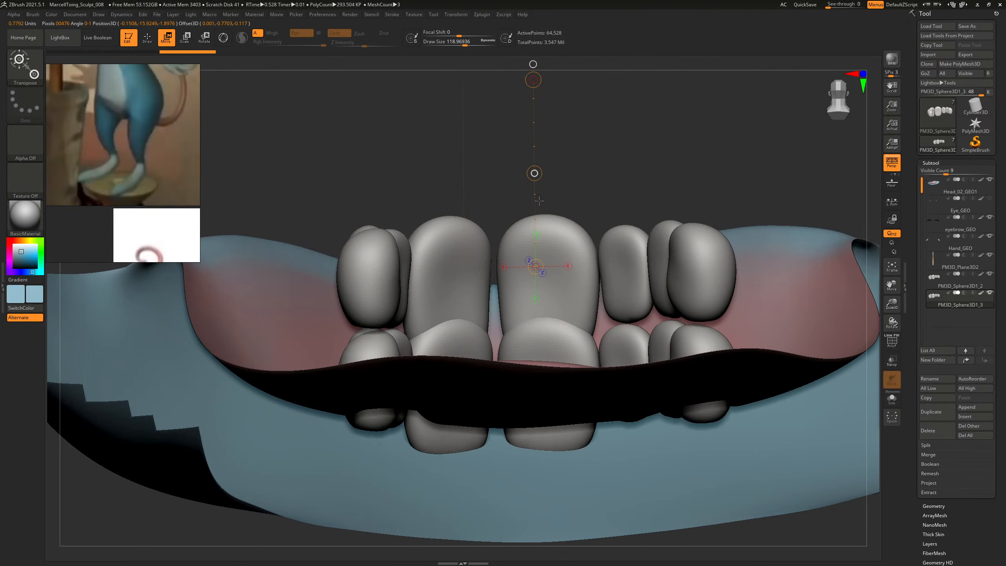
Center the Gizmo 3D on the unmasked lower teeth and slide them along the depth axis to fit the lower gum ridge.
{"action": "left_click_drag", "start_coordinate": [634, 126], "coordinate": [592, 153]}
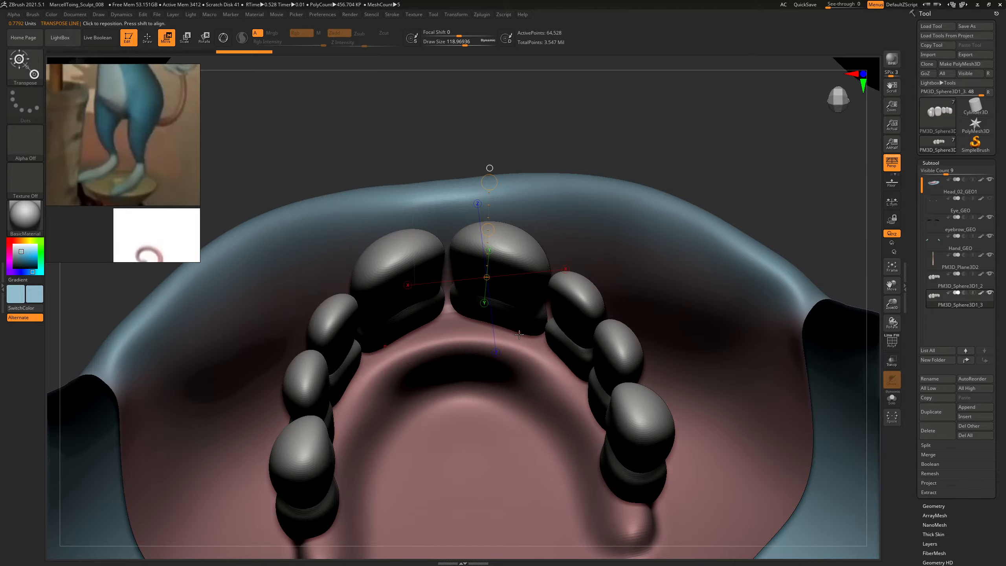
{"action": "left_click", "coordinate": [223, 38]}
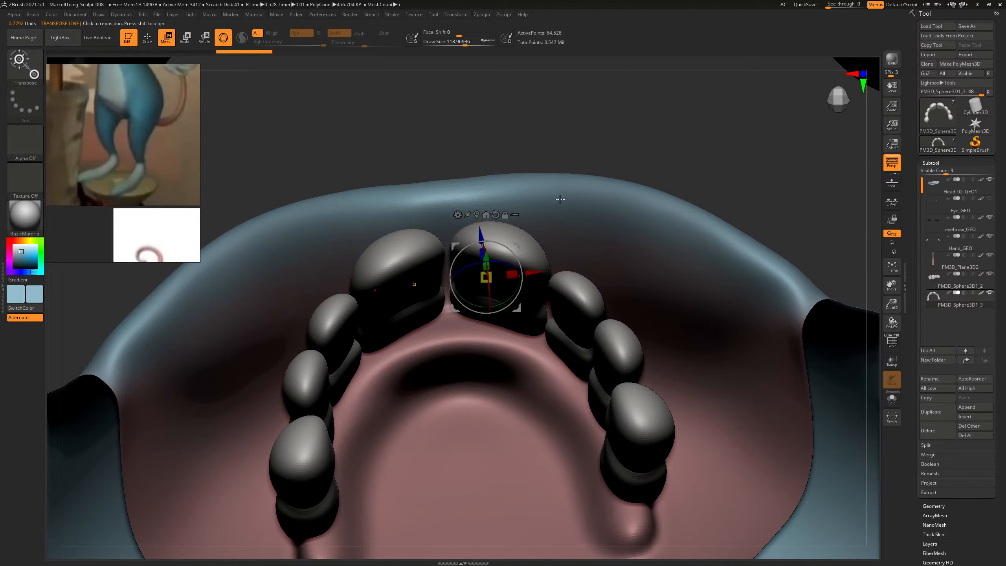
{"action": "left_click_drag", "start_coordinate": [581, 165], "coordinate": [570, 139]}
{"action": "left_click", "coordinate": [492, 215]}
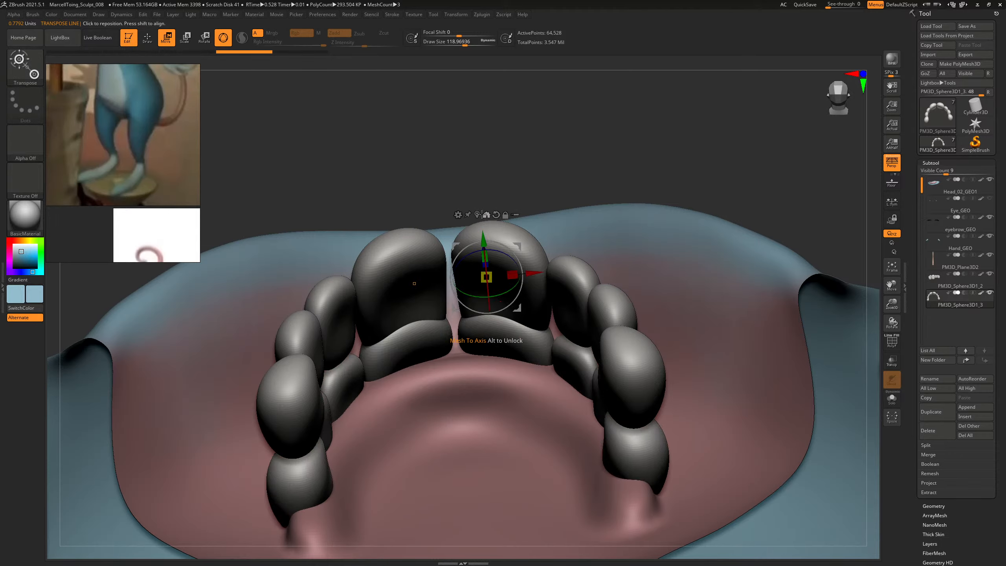
{"action": "left_click", "coordinate": [479, 214]}
{"action": "left_click_drag", "start_coordinate": [534, 181], "coordinate": [525, 218]}
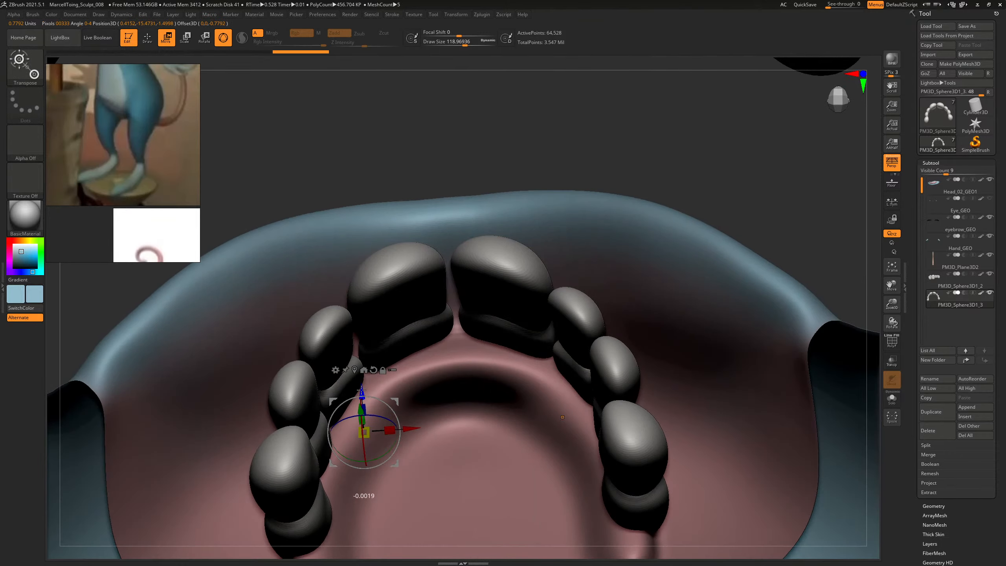
{"action": "left_click_drag", "start_coordinate": [361, 390], "coordinate": [373, 408]}
{"action": "left_click_drag", "start_coordinate": [675, 184], "coordinate": [672, 216]}
Push the protruding roots of the lower front teeth up into the jaw with the Move Topological brush.
{"action": "key", "text": "b"}
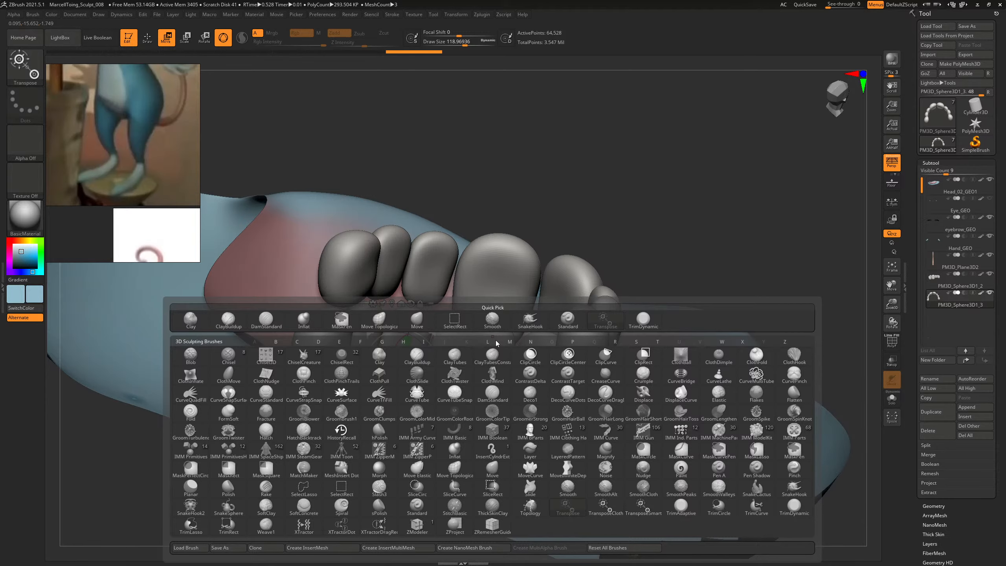
{"action": "key", "text": "m"}
{"action": "key", "text": "t"}
{"action": "mouse_move", "coordinate": [618, 265]}
{"action": "left_mouse_down"}
{"action": "mouse_move", "coordinate": [659, 218]}
{"action": "mouse_move", "coordinate": [639, 226]}
{"action": "left_mouse_up"}
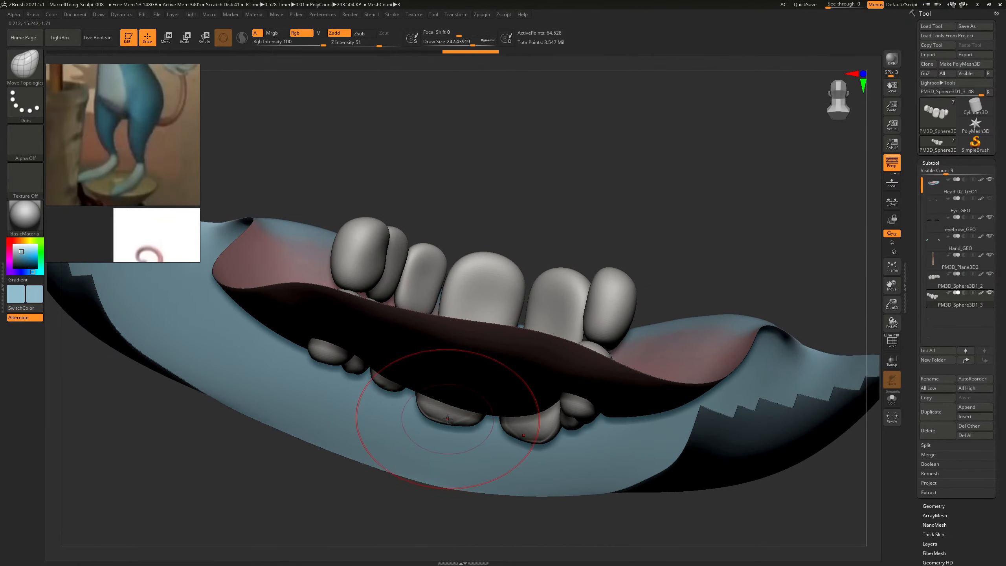
{"action": "left_click_drag", "start_coordinate": [447, 419], "coordinate": [453, 418], "text": "shift"}
{"action": "key", "text": "bracketleft"}
{"action": "key", "text": "bracketleft"}
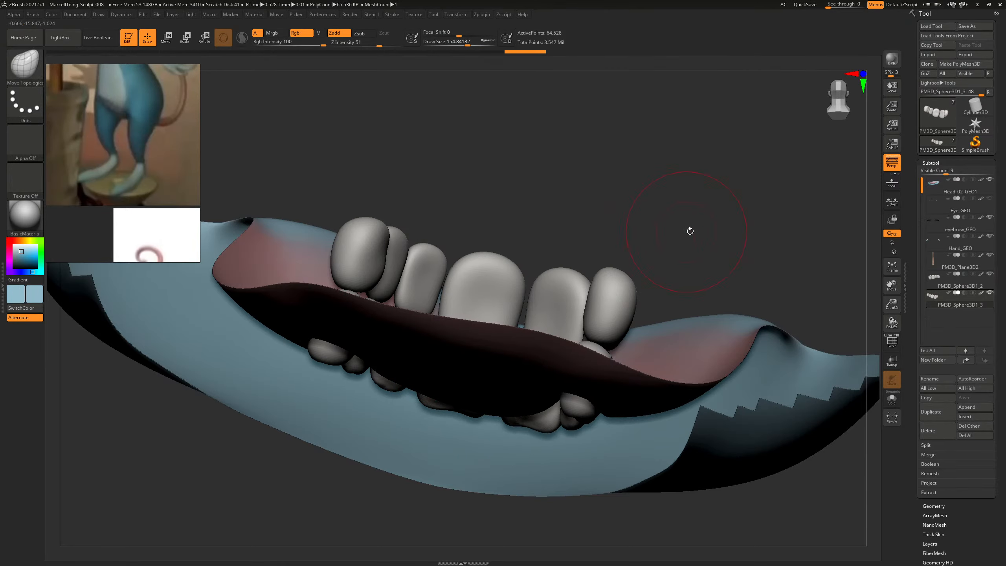
{"action": "mouse_move", "coordinate": [690, 227]}
{"action": "left_mouse_down"}
{"action": "mouse_move", "coordinate": [668, 222]}
{"action": "mouse_move", "coordinate": [708, 204]}
{"action": "left_mouse_up"}
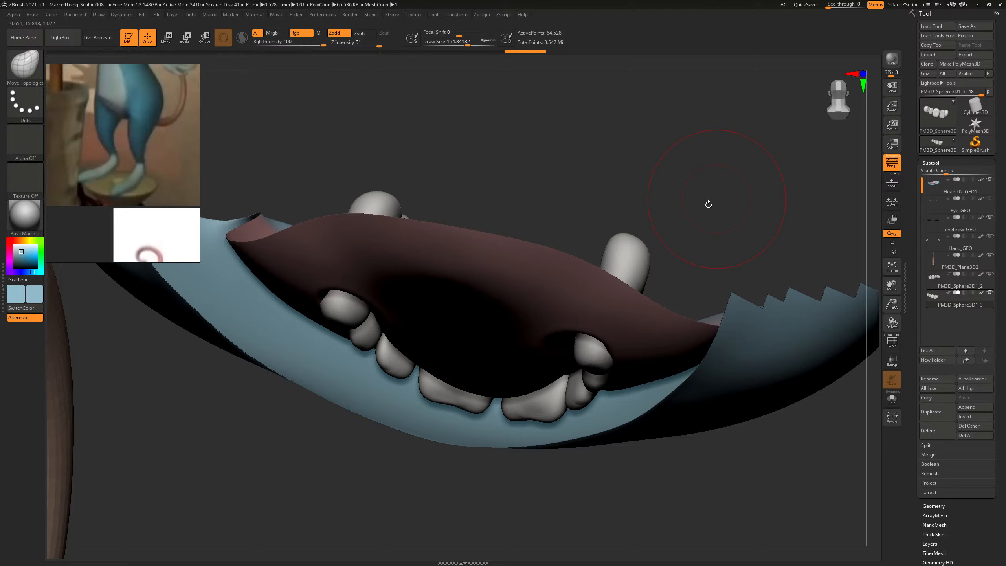
Isolate the two lower front teeth and push their root ends further up with the Move brush.
{"action": "left_click", "coordinate": [462, 404], "text": "ctrl+shift"}
{"action": "left_click_drag", "start_coordinate": [577, 199], "coordinate": [564, 229]}
{"action": "key", "text": "b"}
{"action": "key", "text": "m"}
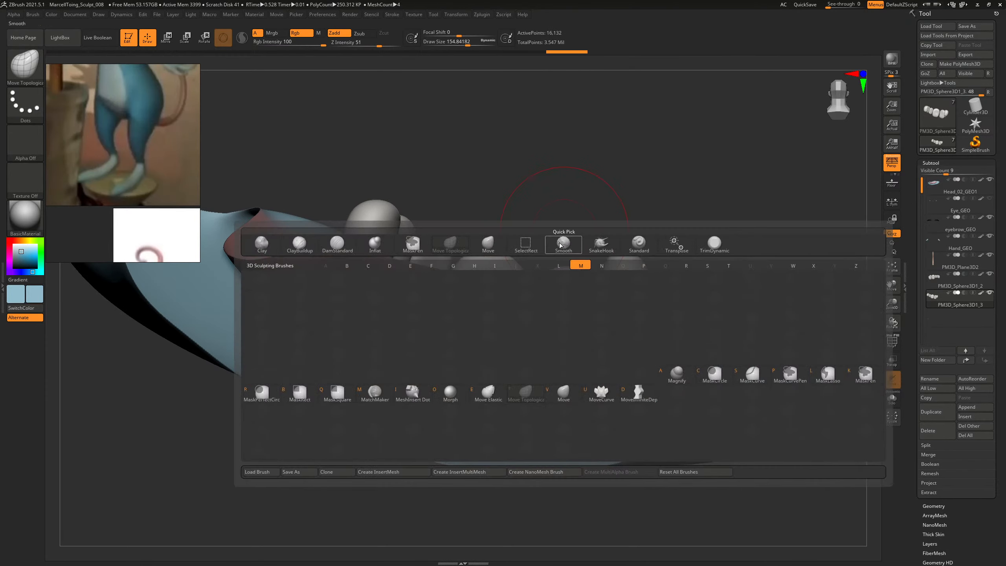
{"action": "key", "text": "v"}
{"action": "key", "text": "s"}
{"action": "left_click_drag", "start_coordinate": [438, 397], "coordinate": [441, 397]}
{"action": "left_click_drag", "start_coordinate": [447, 394], "coordinate": [448, 387]}
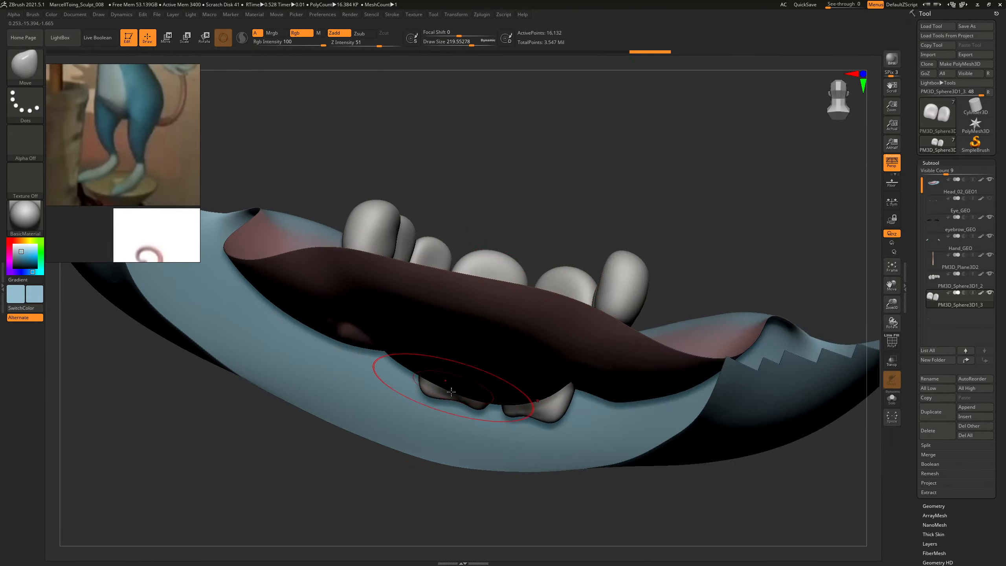
Thin the two lower front teeth from front to back by pushing their inner faces forward with the Move brush.
{"action": "mouse_move", "coordinate": [636, 191]}
{"action": "left_mouse_down"}
{"action": "mouse_move", "coordinate": [641, 227]}
{"action": "mouse_move", "coordinate": [632, 235]}
{"action": "left_mouse_up"}
{"action": "key", "text": "s"}
{"action": "left_click_drag", "start_coordinate": [466, 341], "coordinate": [471, 340]}
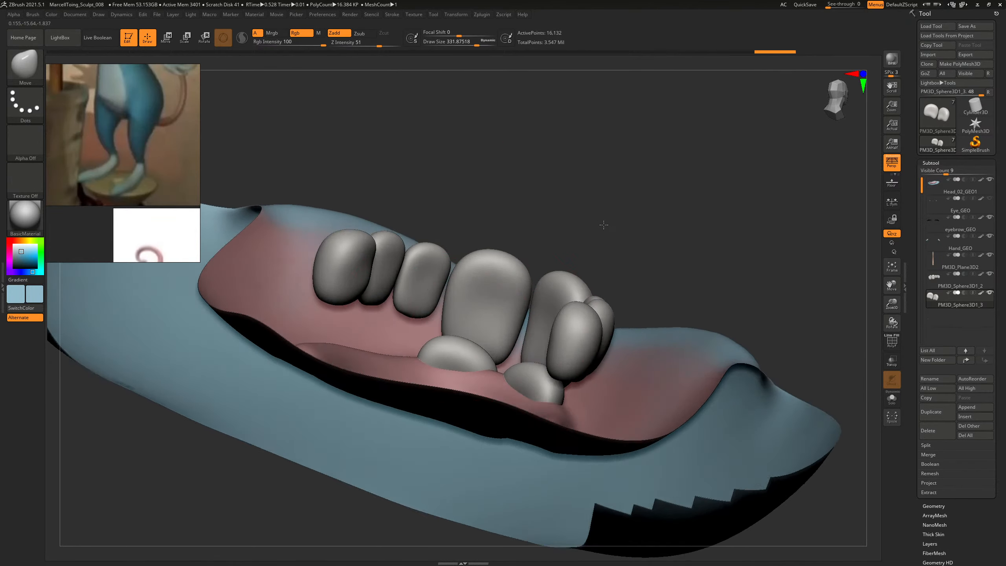
{"action": "key", "text": "s"}
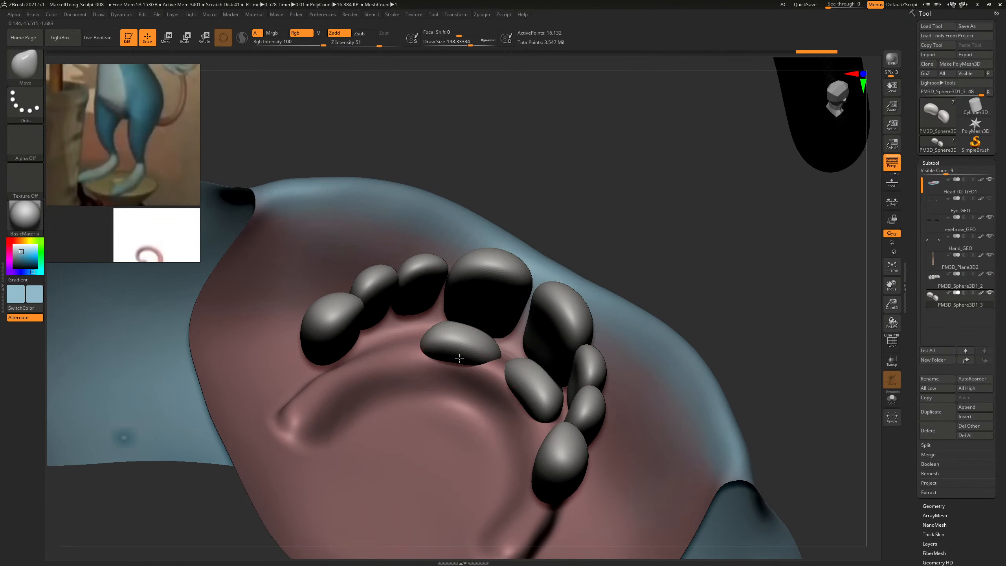
{"action": "left_click_drag", "start_coordinate": [459, 358], "coordinate": [460, 354]}
{"action": "left_click_drag", "start_coordinate": [587, 233], "coordinate": [587, 257]}
{"action": "key", "text": "s"}
{"action": "left_click_drag", "start_coordinate": [463, 336], "coordinate": [466, 336]}
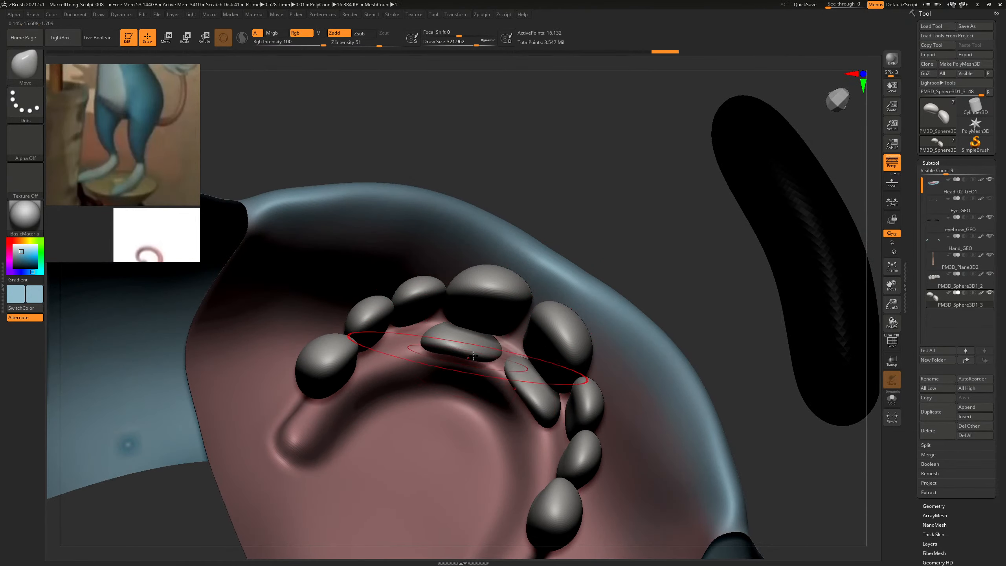
Refine the inner base of the two lower front teeth with a smaller Move brush and unhide the remaining lower teeth.
{"action": "left_click_drag", "start_coordinate": [623, 243], "coordinate": [582, 267]}
{"action": "mouse_move", "coordinate": [660, 243]}
{"action": "left_mouse_down"}
{"action": "mouse_move", "coordinate": [673, 238]}
{"action": "mouse_move", "coordinate": [580, 293]}
{"action": "left_mouse_up"}
{"action": "key", "text": "s"}
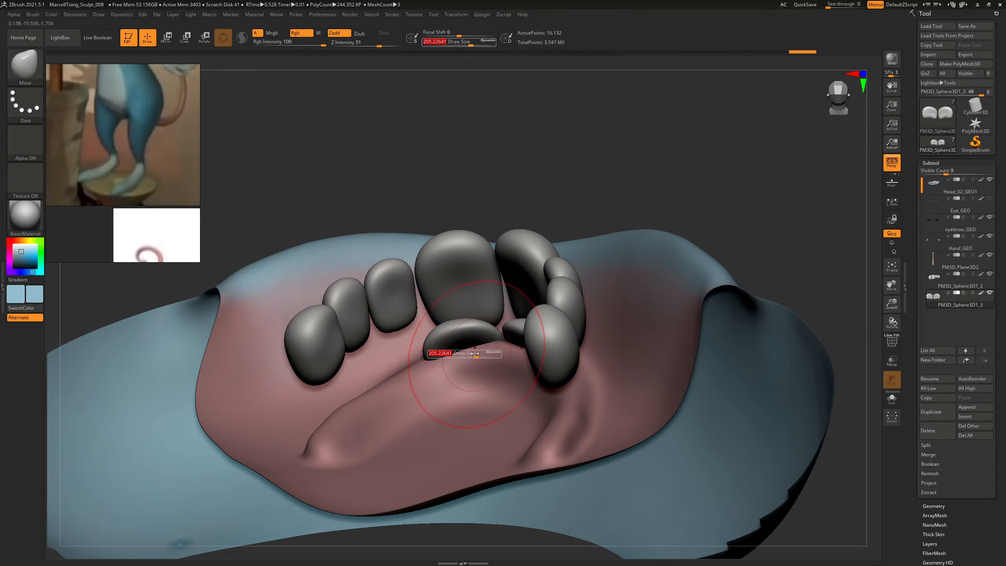
{"action": "left_click_drag", "start_coordinate": [472, 355], "coordinate": [481, 369]}
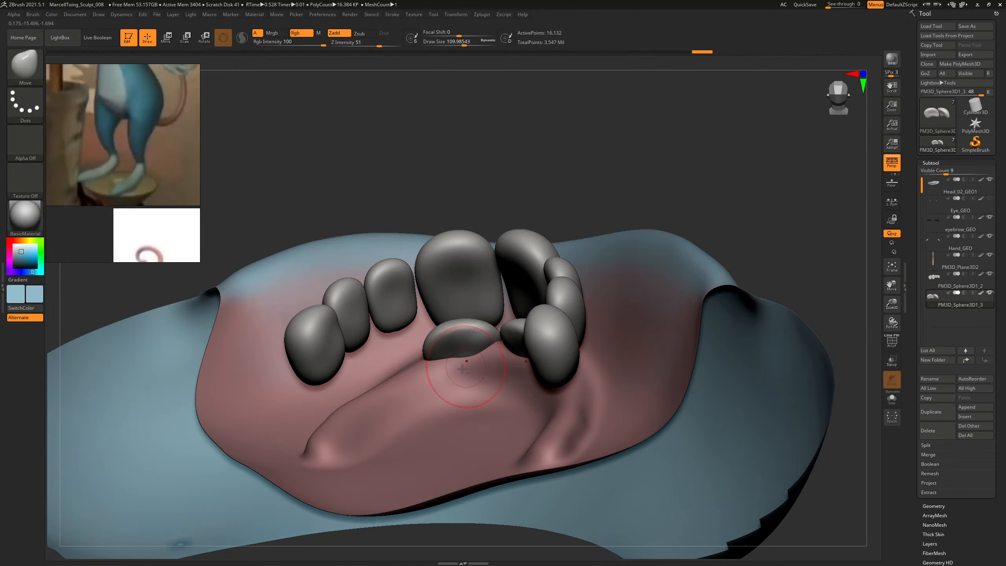
{"action": "mouse_move", "coordinate": [681, 187]}
{"action": "left_mouse_down"}
{"action": "mouse_move", "coordinate": [694, 198]}
{"action": "mouse_move", "coordinate": [502, 335]}
{"action": "left_mouse_up"}
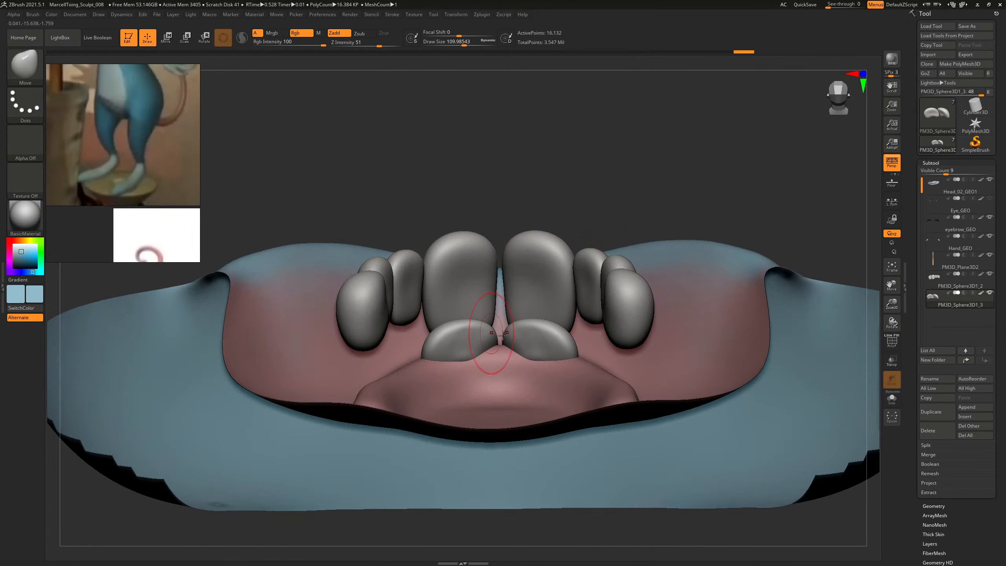
{"action": "left_click_drag", "start_coordinate": [707, 207], "coordinate": [760, 183]}
{"action": "left_click", "coordinate": [737, 177], "text": "ctrl+shift"}
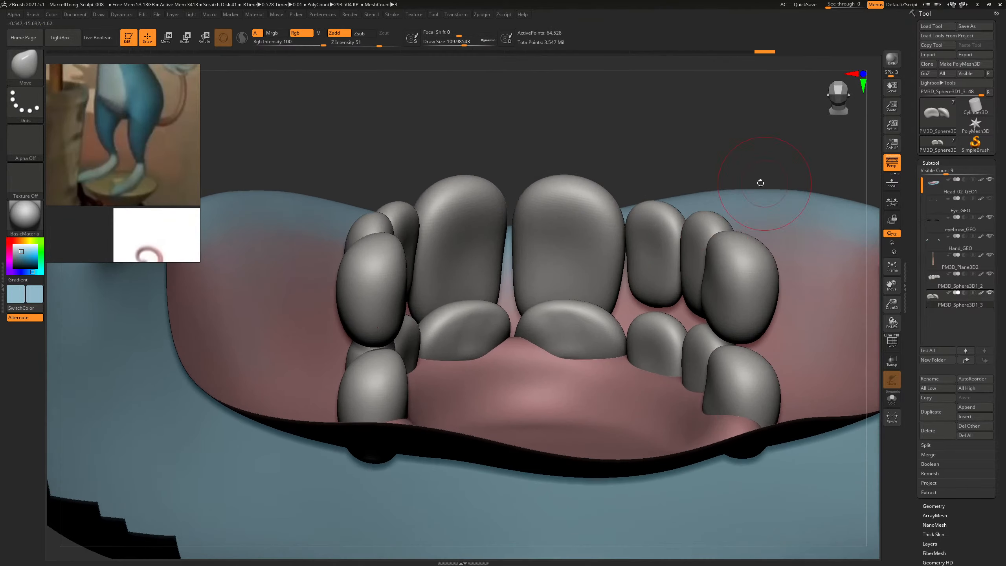
Adjust the shape and spacing of the lower side teeth along the gum with the Move Topological brush.
{"action": "left_click_drag", "start_coordinate": [765, 146], "coordinate": [608, 220]}
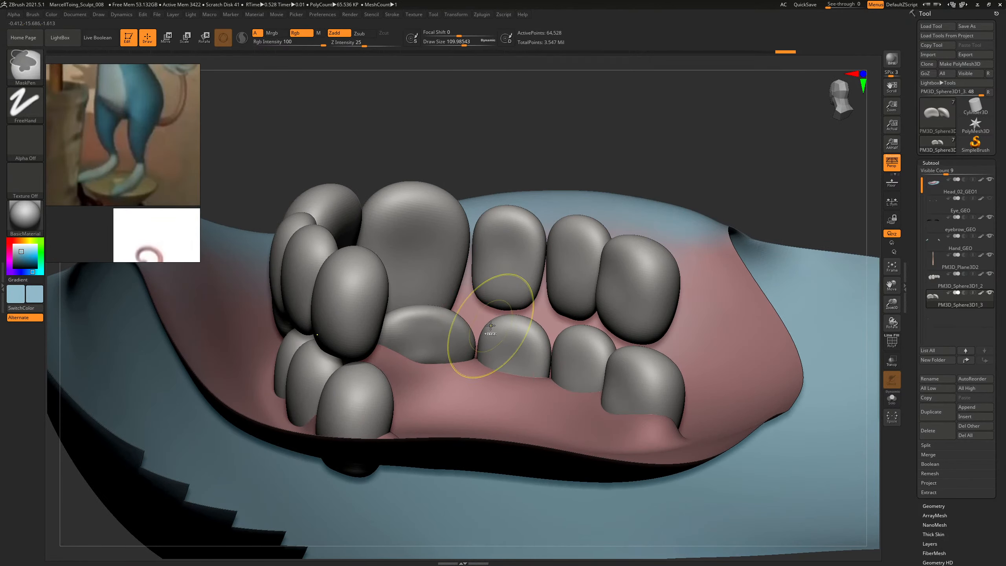
{"action": "key", "text": "b"}
{"action": "key", "text": "m"}
{"action": "key", "text": "t"}
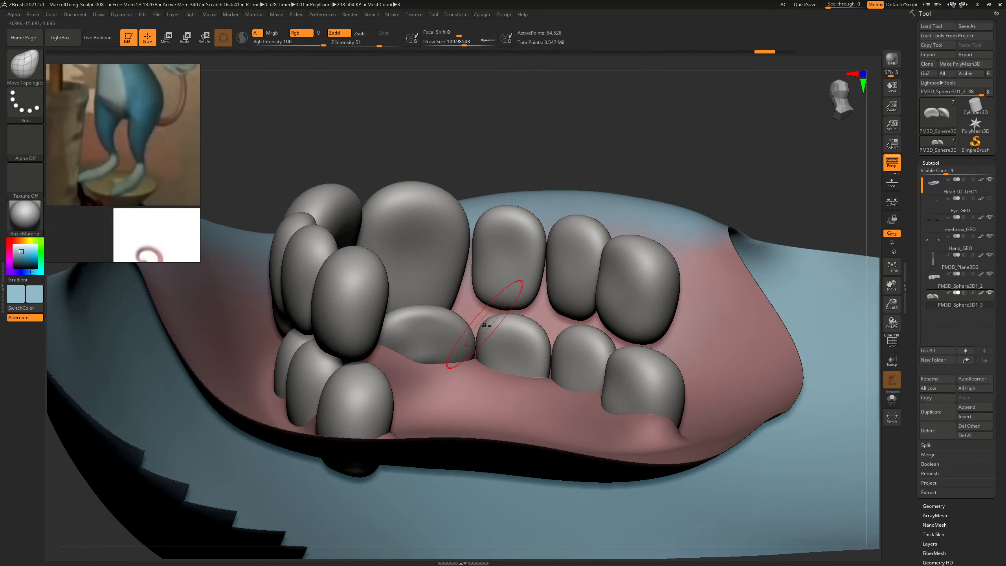
{"action": "key", "text": "bracketright"}
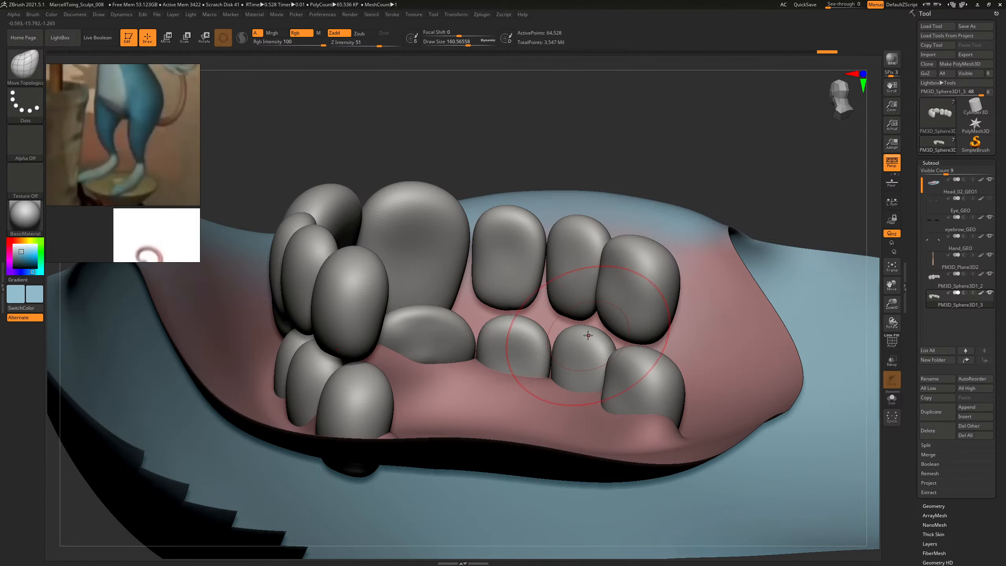
{"action": "left_click_drag", "start_coordinate": [630, 158], "coordinate": [741, 165]}
{"action": "left_click_drag", "start_coordinate": [600, 342], "coordinate": [654, 368], "text": "shift"}
{"action": "mouse_move", "coordinate": [752, 212]}
{"action": "left_mouse_down"}
{"action": "mouse_move", "coordinate": [727, 213]}
{"action": "mouse_move", "coordinate": [727, 170]}
{"action": "mouse_move", "coordinate": [757, 210]}
{"action": "mouse_move", "coordinate": [652, 221]}
{"action": "mouse_move", "coordinate": [739, 242]}
{"action": "mouse_move", "coordinate": [689, 250]}
{"action": "mouse_move", "coordinate": [793, 236]}
{"action": "mouse_move", "coordinate": [744, 233]}
{"action": "left_mouse_up"}
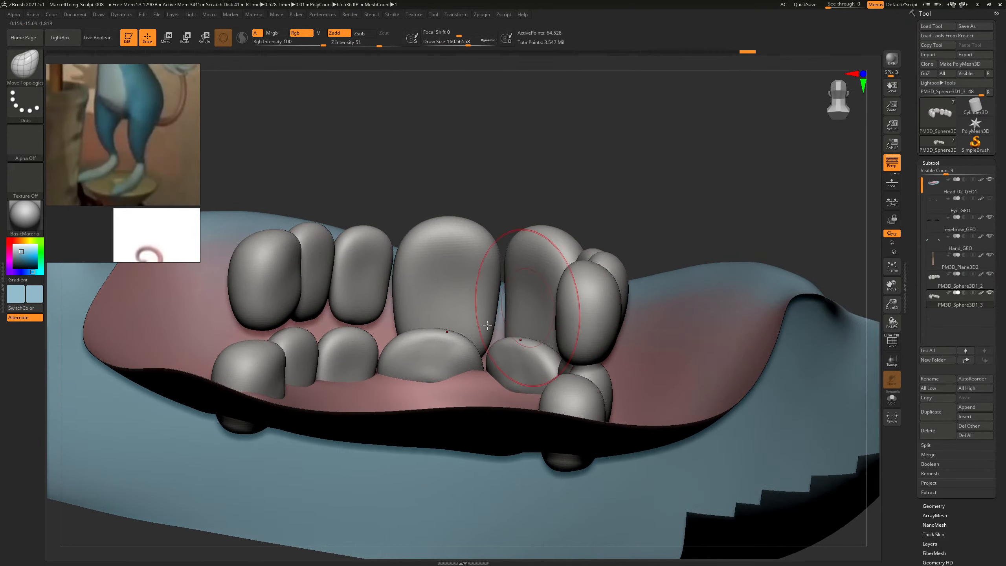
Try to pull the lower front teeth down into the gum with a larger Move Topological brush.
{"action": "key", "text": "s"}
{"action": "left_click_drag", "start_coordinate": [461, 348], "coordinate": [450, 376]}
{"action": "key", "text": "ctrl+z"}
{"action": "key", "text": "b"}
{"action": "key", "text": "m"}
{"action": "key", "text": "t"}
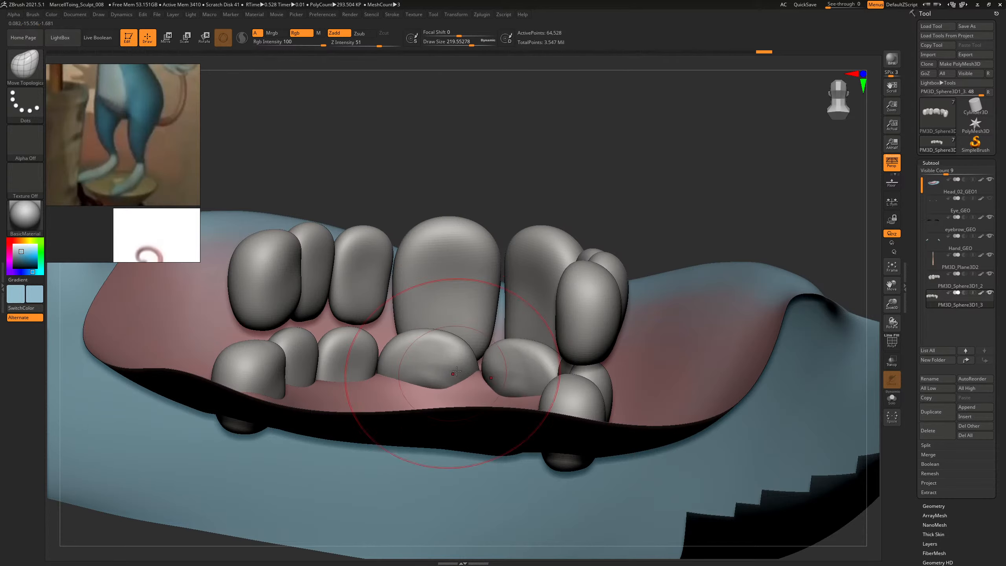
{"action": "key", "text": "ctrl+z"}
{"action": "key", "text": "ctrl+z"}
Paint over the small dark spot on the light blue surface of Head_02_GEO1 with the Standard brush.
{"action": "left_click_drag", "start_coordinate": [613, 201], "coordinate": [649, 222]}
{"action": "left_click_drag", "start_coordinate": [650, 222], "coordinate": [680, 238]}
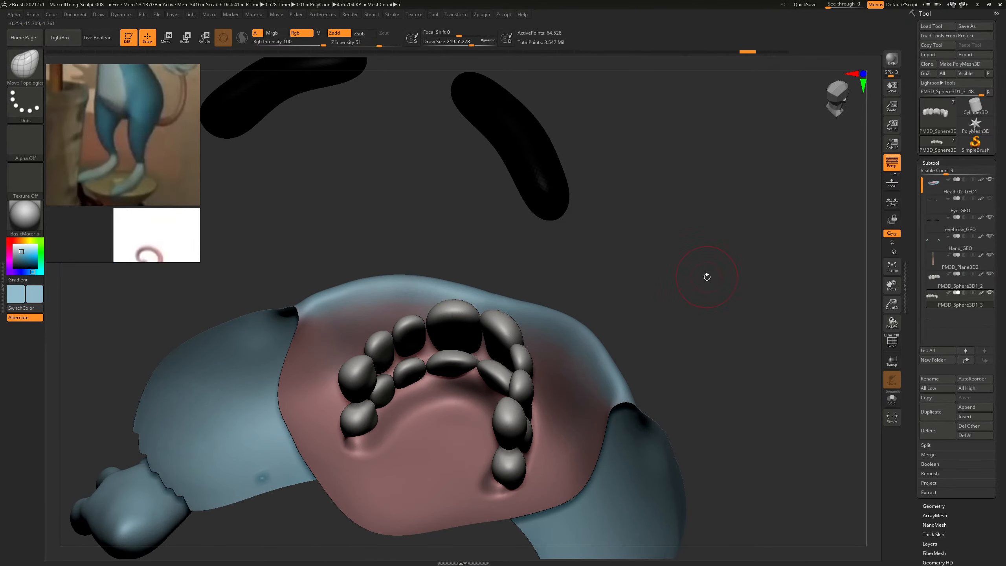
{"action": "left_click_drag", "start_coordinate": [705, 277], "coordinate": [683, 269]}
{"action": "key", "text": "b"}
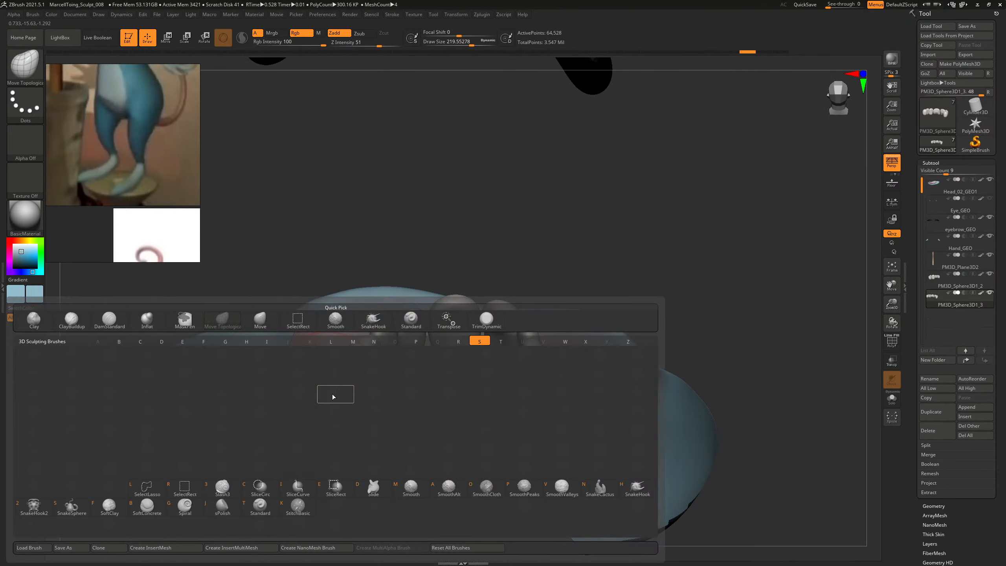
{"action": "key", "text": "s"}
{"action": "key", "text": "t"}
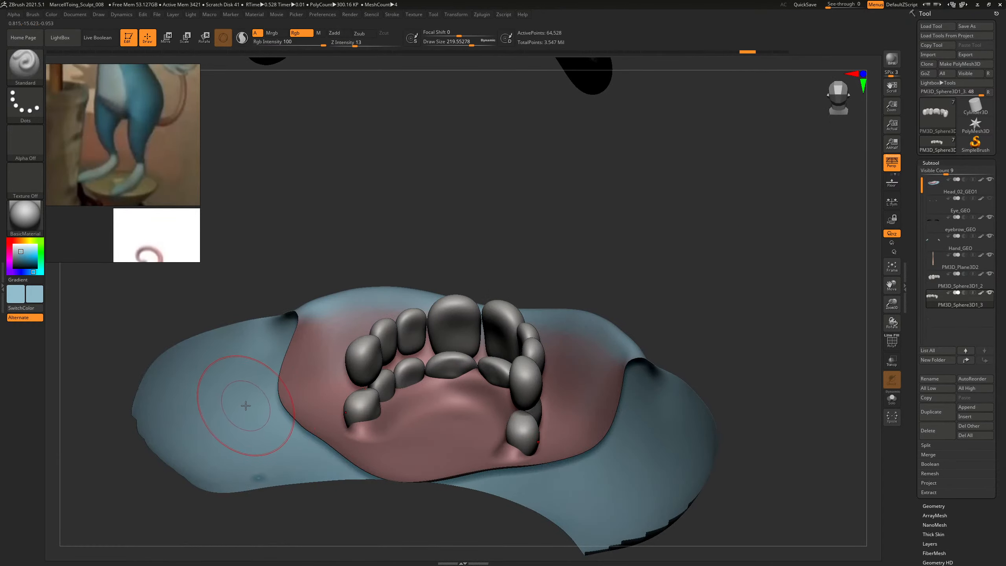
{"action": "key", "text": "s"}
{"action": "left_click_drag", "start_coordinate": [256, 445], "coordinate": [250, 445]}
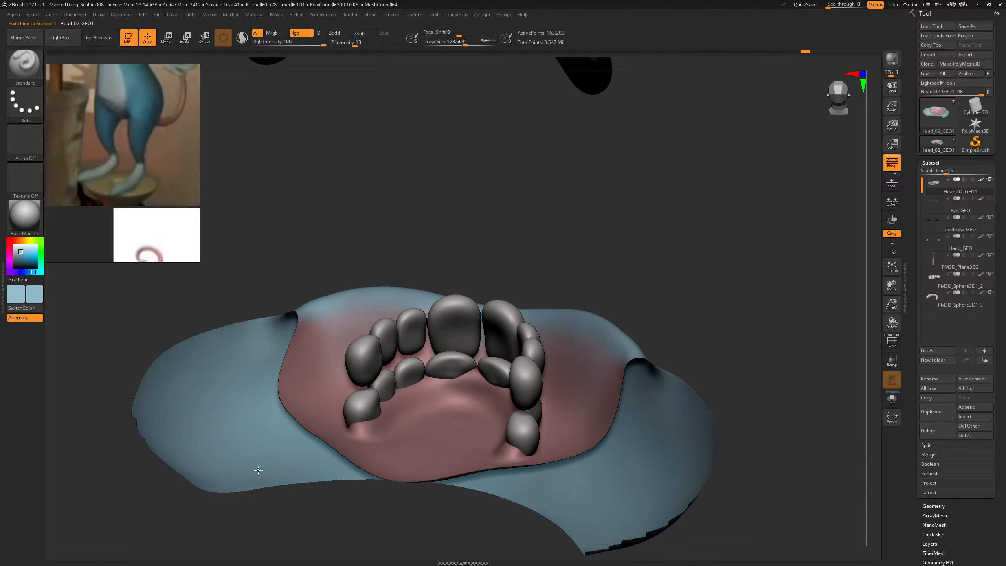
Unhide the full head and body and fill out the cheek beside the mouth corner with the ClayBuildup brush.
{"action": "left_click", "coordinate": [602, 237], "text": "ctrl+shift"}
{"action": "mouse_move", "coordinate": [586, 337]}
{"action": "left_mouse_down", "text": "shift"}
{"action": "mouse_move", "coordinate": [603, 339]}
{"action": "mouse_move", "coordinate": [660, 281]}
{"action": "mouse_move", "coordinate": [709, 285]}
{"action": "mouse_move", "coordinate": [863, 241]}
{"action": "left_mouse_up", "text": "shift"}
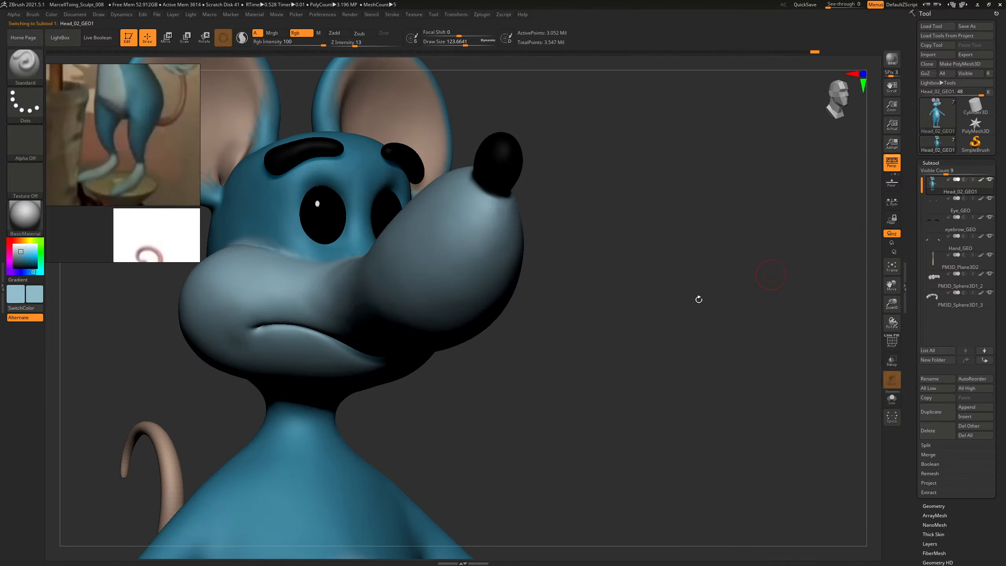
{"action": "mouse_move", "coordinate": [698, 299]}
{"action": "left_mouse_down"}
{"action": "mouse_move", "coordinate": [660, 315]}
{"action": "mouse_move", "coordinate": [665, 271]}
{"action": "mouse_move", "coordinate": [688, 280]}
{"action": "mouse_move", "coordinate": [621, 308]}
{"action": "mouse_move", "coordinate": [670, 340]}
{"action": "mouse_move", "coordinate": [668, 364]}
{"action": "mouse_move", "coordinate": [686, 362]}
{"action": "mouse_move", "coordinate": [678, 357]}
{"action": "left_mouse_up"}
{"action": "key", "text": "b"}
{"action": "key", "text": "c"}
{"action": "key", "text": "b"}
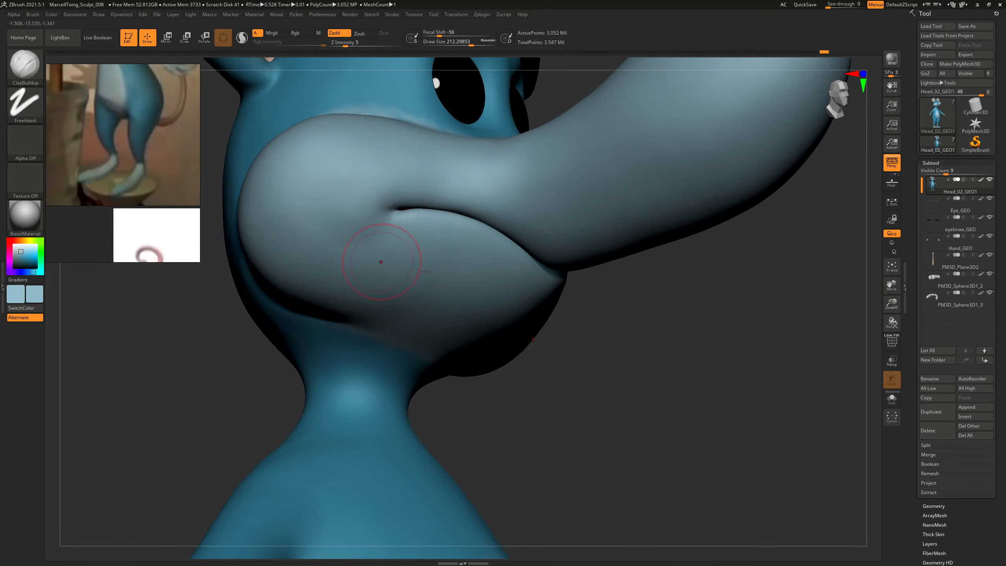
{"action": "mouse_move", "coordinate": [534, 325]}
{"action": "left_mouse_down"}
{"action": "mouse_move", "coordinate": [629, 377]}
{"action": "mouse_move", "coordinate": [657, 373]}
{"action": "mouse_move", "coordinate": [594, 357]}
{"action": "left_mouse_up"}
Smooth the cheek surface two subdivision levels down and return to the highest subdivision level.
{"action": "key", "text": "shift"}
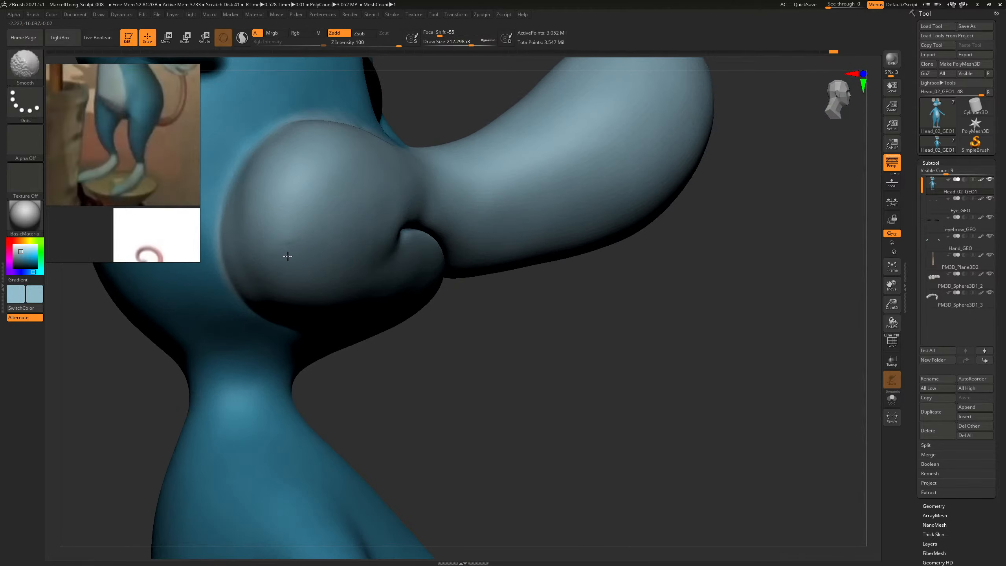
{"action": "key", "text": "shift+d"}
{"action": "key", "text": "shift+d"}
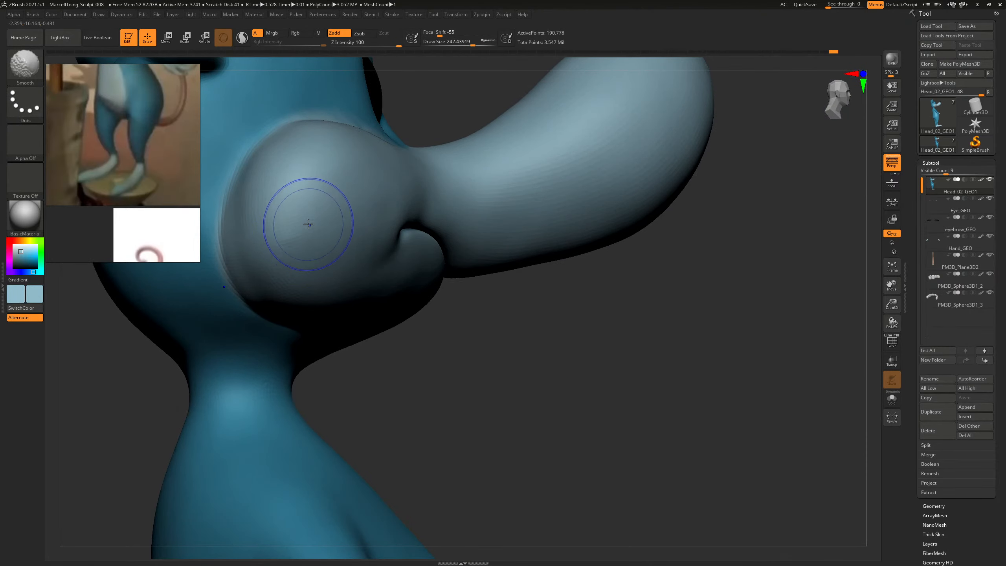
{"action": "left_click_drag", "start_coordinate": [308, 224], "coordinate": [343, 165], "text": "shift"}
{"action": "key", "text": "d"}
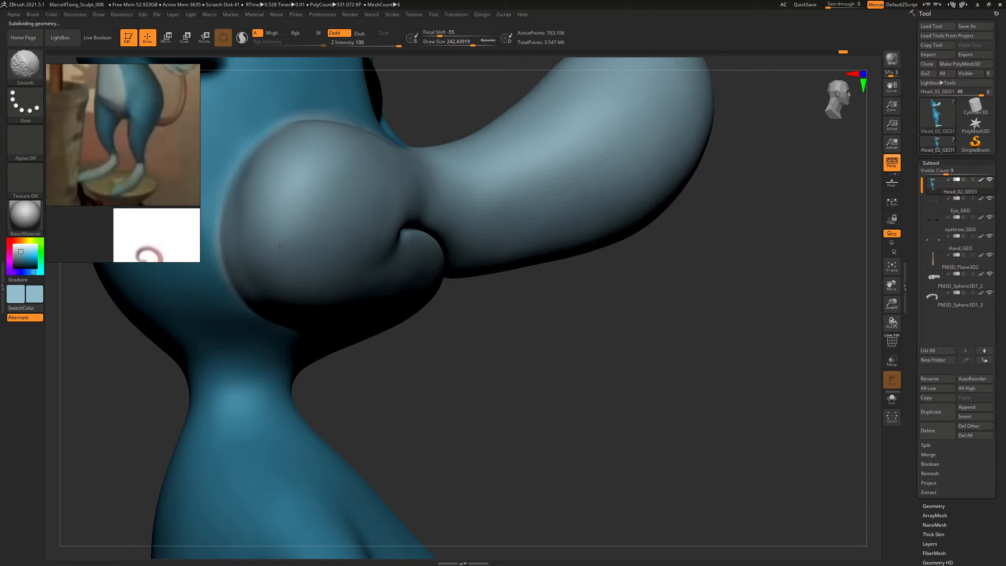
{"action": "key", "text": "d"}
Paint short light blue fur strokes along the muzzle's upper edge beneath the eye with a small Standard brush.
{"action": "mouse_move", "coordinate": [427, 297]}
{"action": "left_mouse_down"}
{"action": "mouse_move", "coordinate": [657, 426]}
{"action": "mouse_move", "coordinate": [644, 388]}
{"action": "mouse_move", "coordinate": [667, 157]}
{"action": "mouse_move", "coordinate": [635, 206]}
{"action": "mouse_move", "coordinate": [728, 157]}
{"action": "mouse_move", "coordinate": [708, 170]}
{"action": "left_mouse_up"}
{"action": "key", "text": "b"}
{"action": "key", "text": "s"}
{"action": "key", "text": "t"}
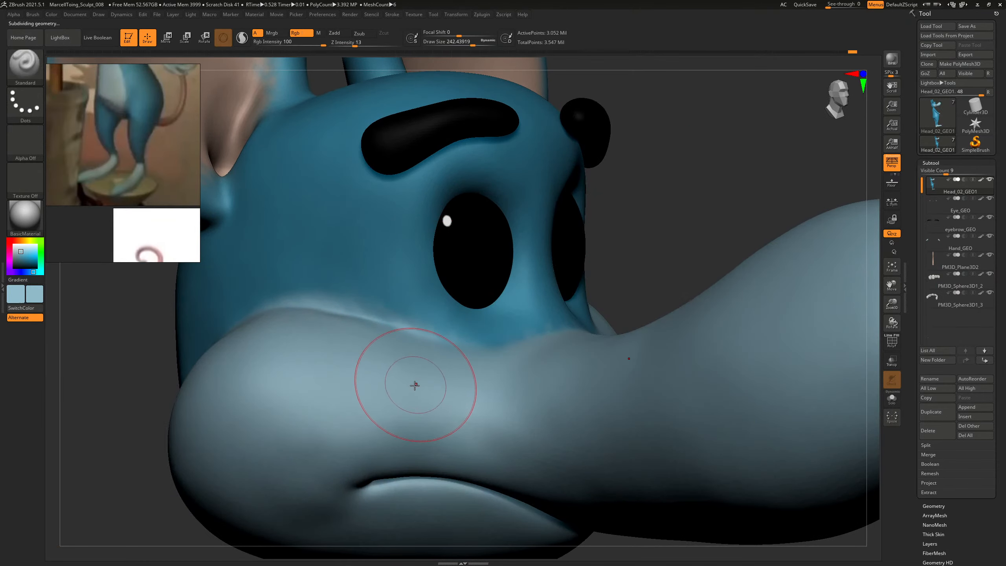
{"action": "key", "text": "c"}
{"action": "key", "text": "s"}
{"action": "mouse_move", "coordinate": [421, 345]}
{"action": "left_mouse_down"}
{"action": "mouse_move", "coordinate": [404, 345]}
{"action": "mouse_move", "coordinate": [425, 336]}
{"action": "left_mouse_up"}
{"action": "key", "text": "s"}
{"action": "key", "text": "s"}
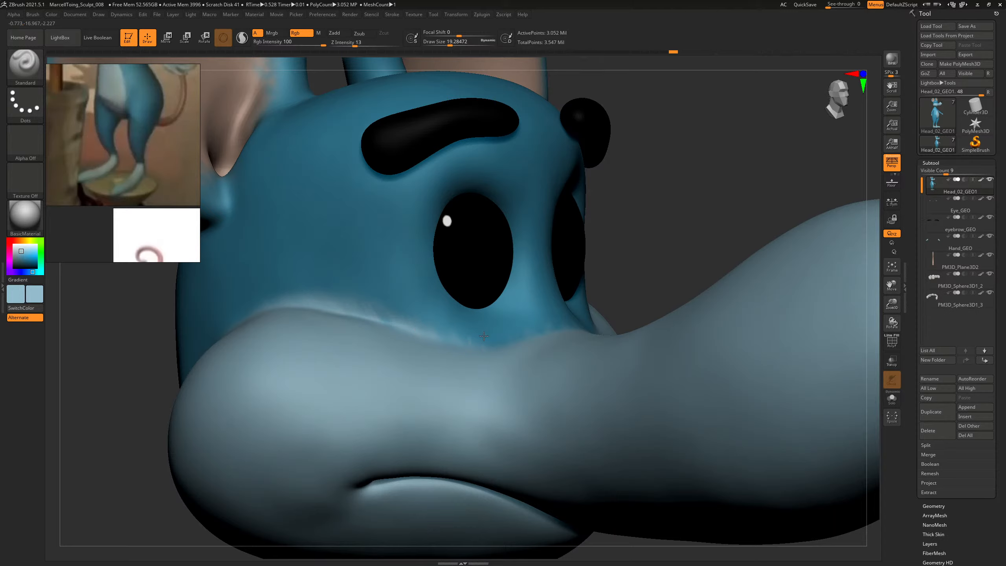
Paint the darker head blue back over the muzzle edge beneath the eye with a larger Standard brush.
{"action": "left_click_drag", "start_coordinate": [673, 213], "coordinate": [650, 216]}
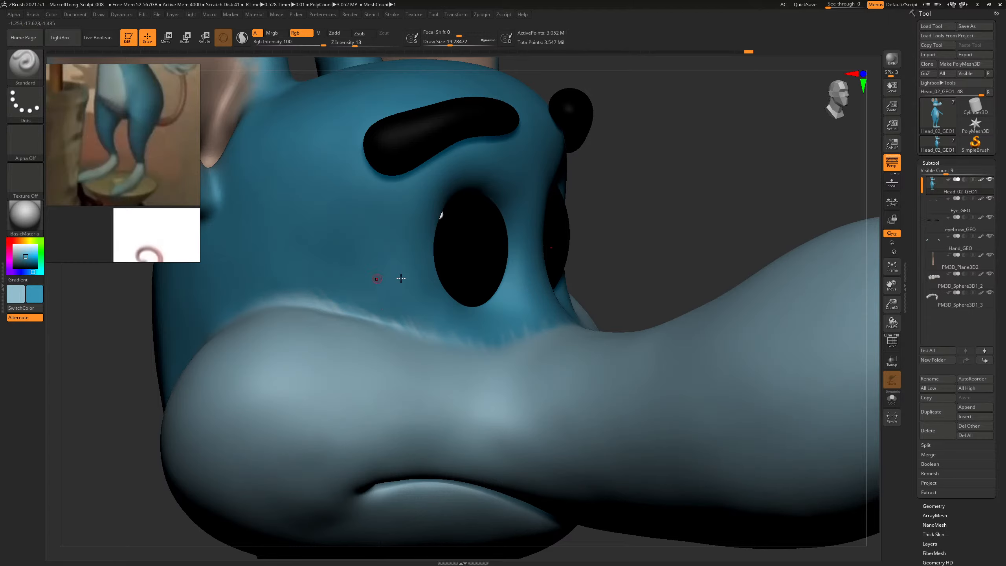
{"action": "mouse_move", "coordinate": [675, 240]}
{"action": "left_mouse_down", "text": "alt"}
{"action": "mouse_move", "coordinate": [669, 223]}
{"action": "mouse_move", "coordinate": [563, 232]}
{"action": "mouse_move", "coordinate": [593, 217]}
{"action": "mouse_move", "coordinate": [751, 231]}
{"action": "mouse_move", "coordinate": [331, 290]}
{"action": "left_mouse_up", "text": "alt"}
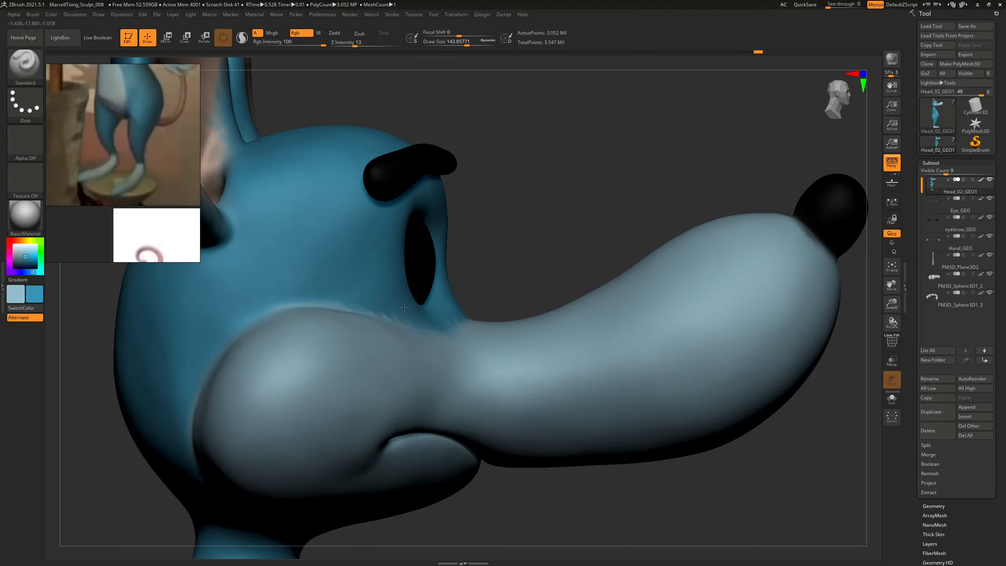
{"action": "left_click_drag", "start_coordinate": [475, 257], "coordinate": [395, 295]}
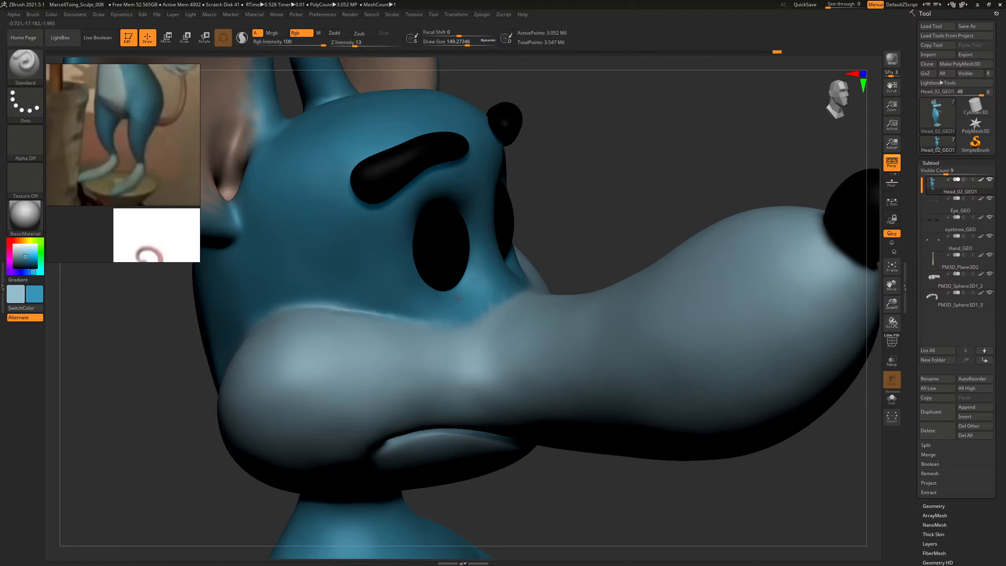
{"action": "left_click_drag", "start_coordinate": [458, 298], "coordinate": [460, 274]}
{"action": "mouse_move", "coordinate": [655, 213]}
{"action": "left_mouse_down"}
{"action": "mouse_move", "coordinate": [666, 200]}
{"action": "mouse_move", "coordinate": [504, 190]}
{"action": "mouse_move", "coordinate": [532, 215]}
{"action": "mouse_move", "coordinate": [541, 293]}
{"action": "left_mouse_up"}
Sample the muzzle's light blue and repaint the color border from beneath the eye to the snout bridge.
{"action": "key", "text": "c"}
{"action": "left_click_drag", "start_coordinate": [541, 189], "coordinate": [522, 216]}
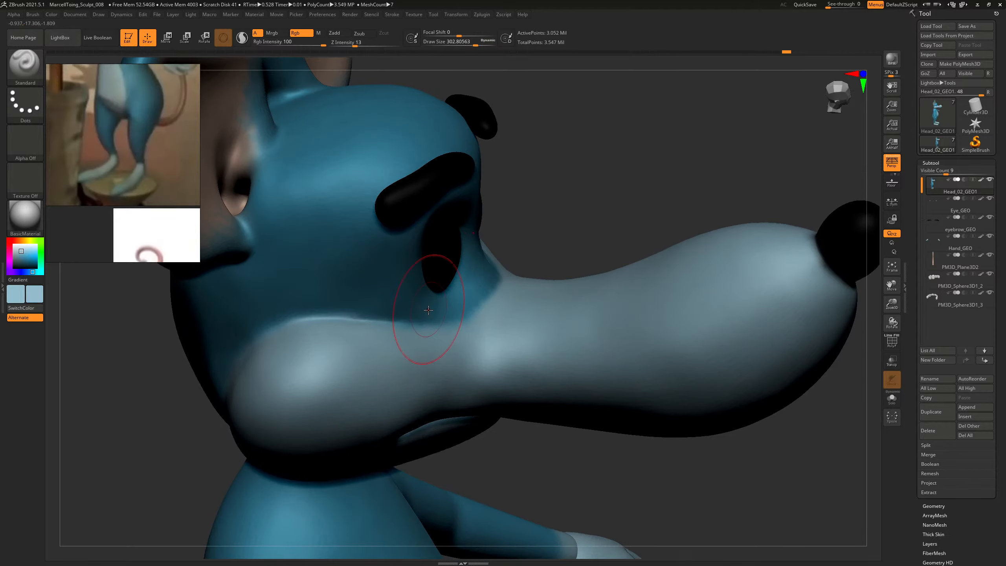
{"action": "key", "text": "["}
{"action": "left_click_drag", "start_coordinate": [439, 323], "coordinate": [445, 328]}
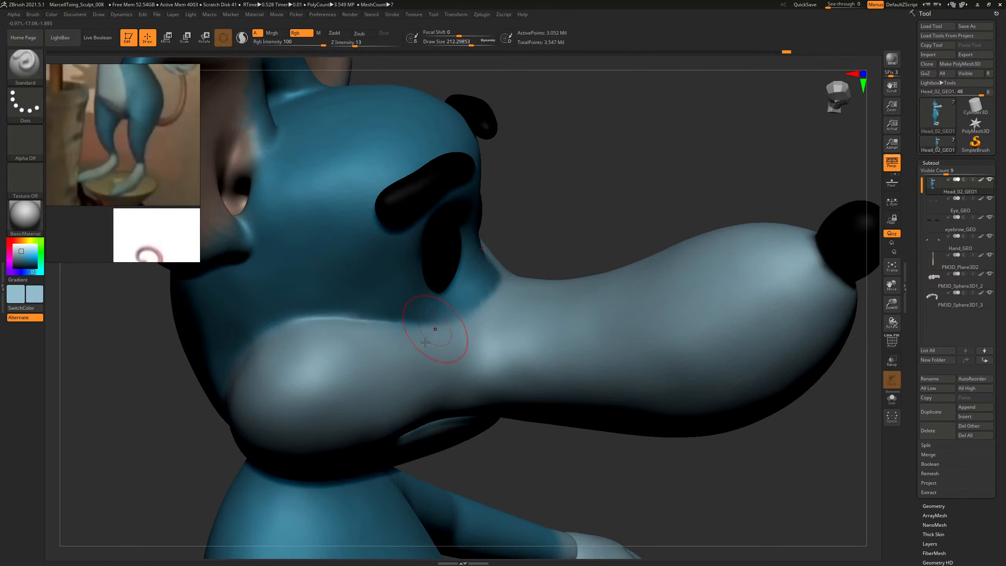
{"action": "key", "text": "s"}
{"action": "left_click_drag", "start_coordinate": [593, 213], "coordinate": [511, 284]}
{"action": "left_click_drag", "start_coordinate": [487, 319], "coordinate": [506, 282]}
{"action": "right_click_drag", "start_coordinate": [509, 286], "coordinate": [471, 337]}
{"action": "key", "text": "s"}
{"action": "left_click_drag", "start_coordinate": [491, 314], "coordinate": [451, 329]}
Refine the long snout's form with ClayBuildup at a low subdivision level and smooth its side with a larger brush.
{"action": "mouse_move", "coordinate": [582, 191]}
{"action": "right_mouse_down"}
{"action": "mouse_move", "coordinate": [633, 182]}
{"action": "mouse_move", "coordinate": [431, 198]}
{"action": "right_mouse_up"}
{"action": "mouse_move", "coordinate": [703, 237]}
{"action": "right_mouse_down"}
{"action": "mouse_move", "coordinate": [666, 236]}
{"action": "mouse_move", "coordinate": [709, 221]}
{"action": "mouse_move", "coordinate": [819, 342]}
{"action": "mouse_move", "coordinate": [726, 330]}
{"action": "mouse_move", "coordinate": [708, 317]}
{"action": "right_mouse_up"}
{"action": "key", "text": "shift"}
{"action": "key", "text": "b"}
{"action": "key", "text": "c"}
{"action": "key", "text": "b"}
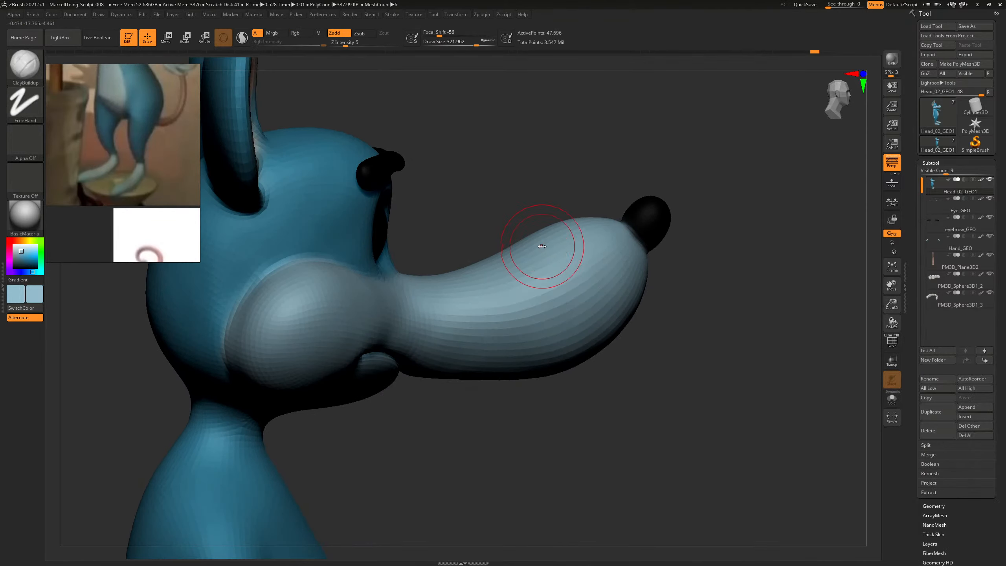
{"action": "key", "text": "s"}
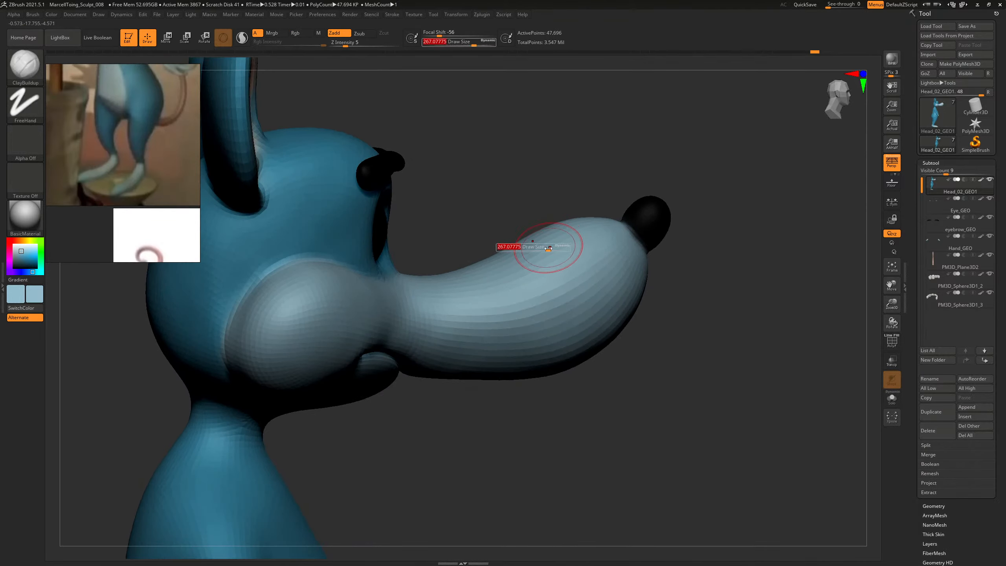
{"action": "mouse_move", "coordinate": [548, 248]}
{"action": "left_mouse_down"}
{"action": "mouse_move", "coordinate": [556, 248]}
{"action": "mouse_move", "coordinate": [554, 270]}
{"action": "left_mouse_up"}
{"action": "right_click_drag", "start_coordinate": [566, 275], "coordinate": [586, 237]}
{"action": "left_click_drag", "start_coordinate": [587, 236], "coordinate": [539, 337], "text": "shift"}
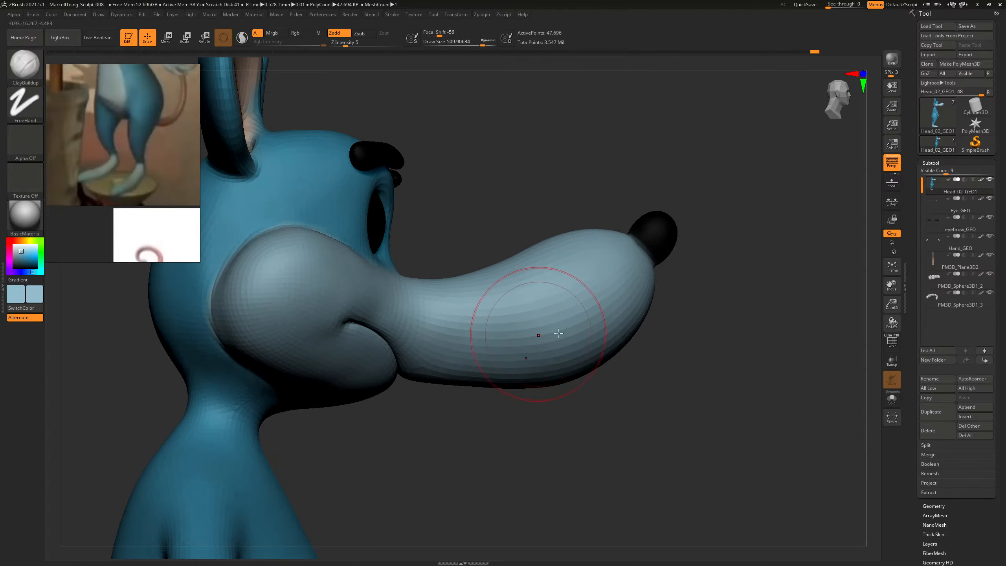
{"action": "mouse_move", "coordinate": [697, 353]}
{"action": "right_mouse_down"}
{"action": "mouse_move", "coordinate": [757, 283]}
{"action": "mouse_move", "coordinate": [704, 234]}
{"action": "right_mouse_up"}
{"action": "mouse_move", "coordinate": [705, 234]}
{"action": "right_mouse_down"}
{"action": "mouse_move", "coordinate": [655, 247]}
{"action": "mouse_move", "coordinate": [701, 289]}
{"action": "mouse_move", "coordinate": [670, 290]}
{"action": "mouse_move", "coordinate": [732, 343]}
{"action": "mouse_move", "coordinate": [713, 337]}
{"action": "mouse_move", "coordinate": [726, 332]}
{"action": "right_mouse_up"}
Nudge the face surface beside the eye with the Move brush.
{"action": "key", "text": "d"}
{"action": "mouse_move", "coordinate": [733, 237]}
{"action": "right_mouse_down", "text": "ctrl"}
{"action": "mouse_move", "coordinate": [731, 221]}
{"action": "mouse_move", "coordinate": [778, 289]}
{"action": "right_mouse_up", "text": "ctrl"}
{"action": "right_click_drag", "start_coordinate": [819, 155], "coordinate": [814, 243], "text": "alt"}
{"action": "key", "text": "b"}
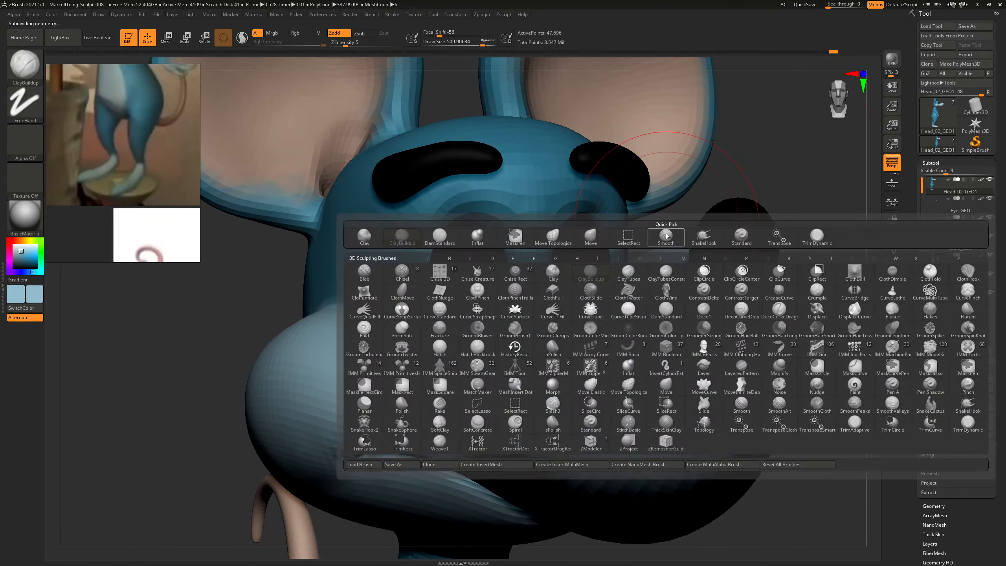
{"action": "key", "text": "m"}
{"action": "key", "text": "v"}
{"action": "key", "text": "s"}
{"action": "left_click_drag", "start_coordinate": [404, 272], "coordinate": [409, 280]}
Isolate parts of the head to examine the teeth and inner mouth, and restore the full model's visibility.
{"action": "mouse_move", "coordinate": [762, 181]}
{"action": "right_mouse_down"}
{"action": "mouse_move", "coordinate": [703, 196]}
{"action": "mouse_move", "coordinate": [703, 184]}
{"action": "mouse_move", "coordinate": [800, 318]}
{"action": "right_mouse_up"}
{"action": "key", "text": "f"}
{"action": "left_click", "coordinate": [490, 266], "text": "ctrl+shift"}
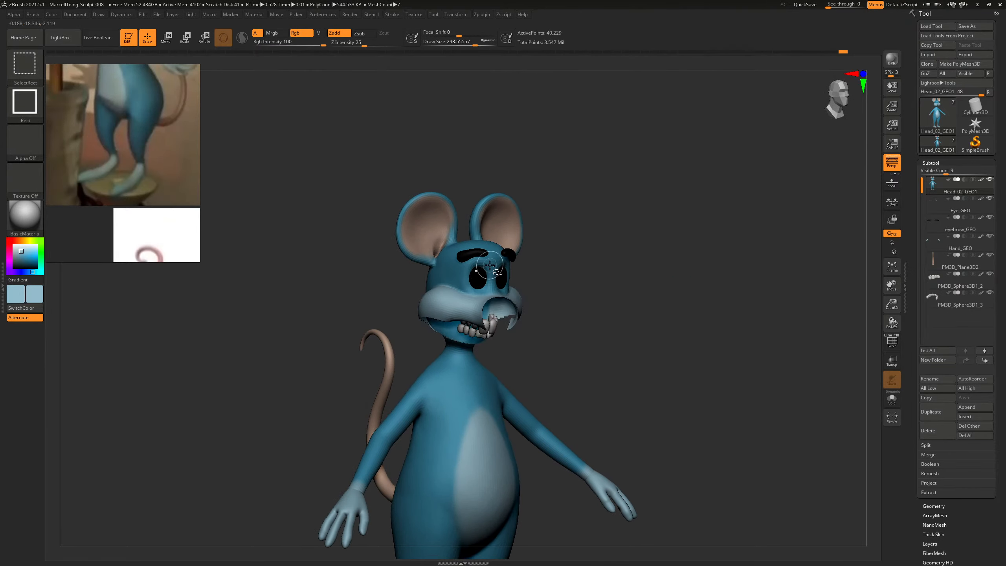
{"action": "right_click_drag", "start_coordinate": [582, 296], "coordinate": [579, 285], "text": "shift"}
{"action": "mouse_move", "coordinate": [678, 318]}
{"action": "right_mouse_down", "text": "alt"}
{"action": "mouse_move", "coordinate": [662, 218]}
{"action": "mouse_move", "coordinate": [647, 251]}
{"action": "mouse_move", "coordinate": [633, 251]}
{"action": "right_mouse_up", "text": "alt"}
{"action": "mouse_move", "coordinate": [631, 497]}
{"action": "left_mouse_down", "text": "ctrl+shift"}
{"action": "mouse_move", "coordinate": [420, 226]}
{"action": "mouse_move", "coordinate": [392, 209]}
{"action": "left_mouse_up", "text": "ctrl+shift"}
{"action": "key", "text": "f"}
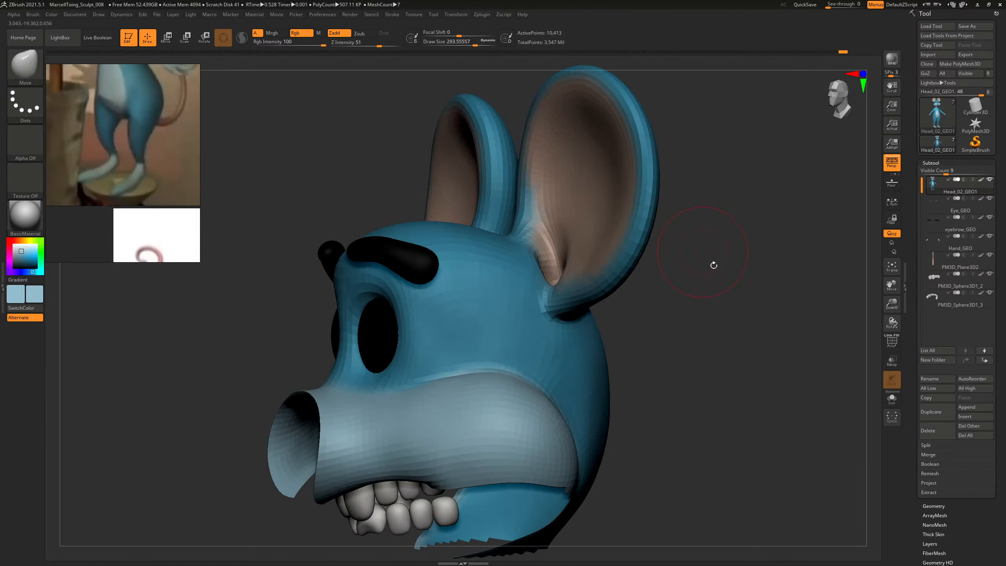
{"action": "right_click_drag", "start_coordinate": [714, 266], "coordinate": [747, 204]}
{"action": "left_click_drag", "start_coordinate": [696, 214], "coordinate": [737, 264], "text": "ctrl+shift"}
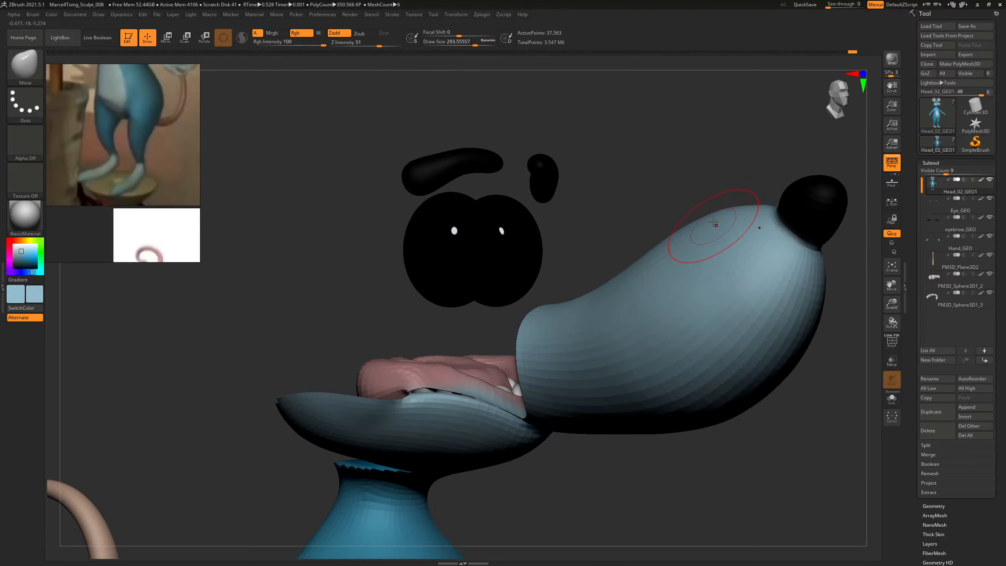
{"action": "left_click", "coordinate": [697, 162], "text": "ctrl+shift"}
{"action": "mouse_move", "coordinate": [620, 199]}
{"action": "right_mouse_down", "text": "alt"}
{"action": "mouse_move", "coordinate": [613, 218]}
{"action": "mouse_move", "coordinate": [432, 329]}
{"action": "right_mouse_up", "text": "alt"}
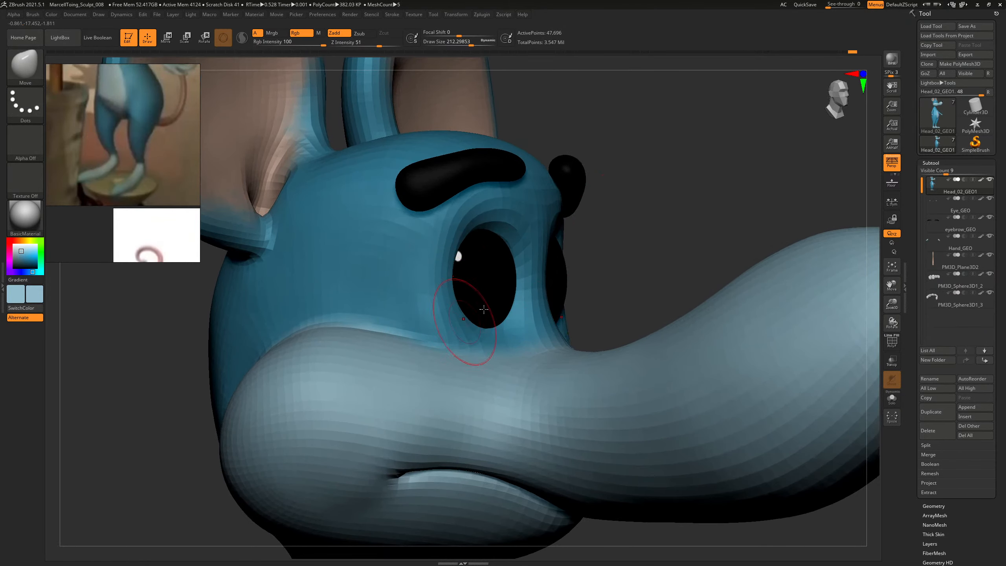
Reshape the face around the eye with a smaller Move brush and return to the highest subdivision level.
{"action": "right_click_drag", "start_coordinate": [483, 309], "coordinate": [436, 289]}
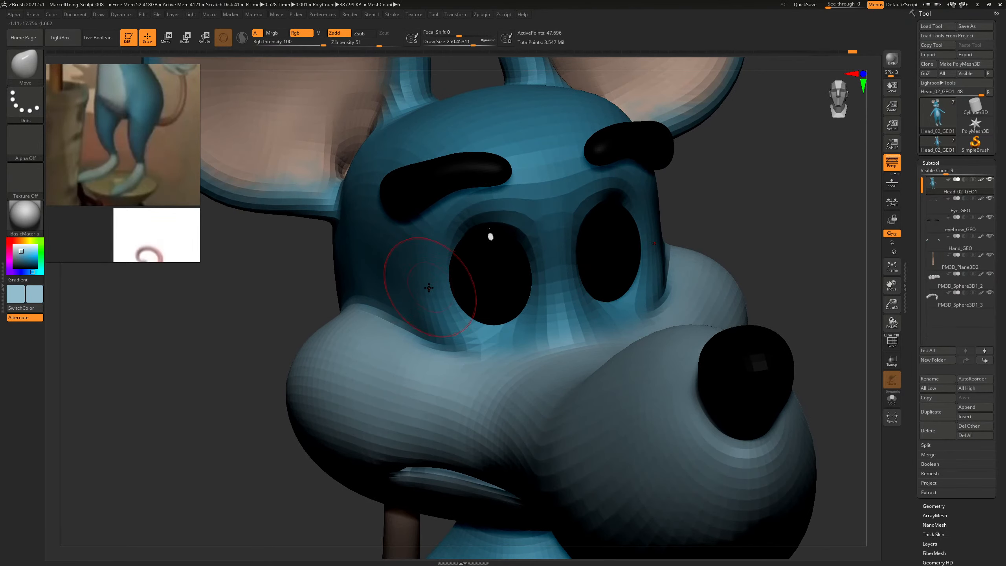
{"action": "key", "text": "bracketleft"}
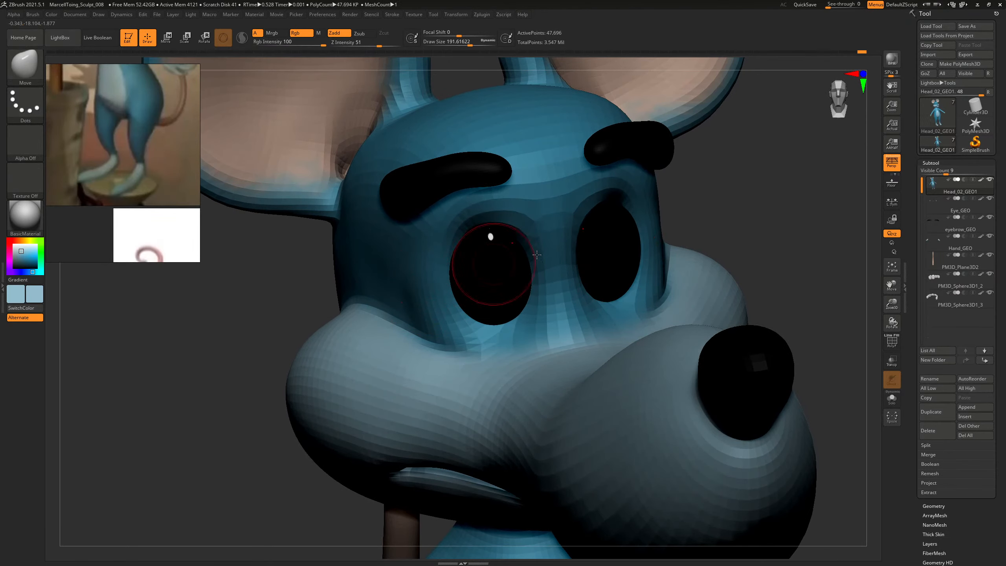
{"action": "right_click_drag", "start_coordinate": [537, 254], "coordinate": [558, 206]}
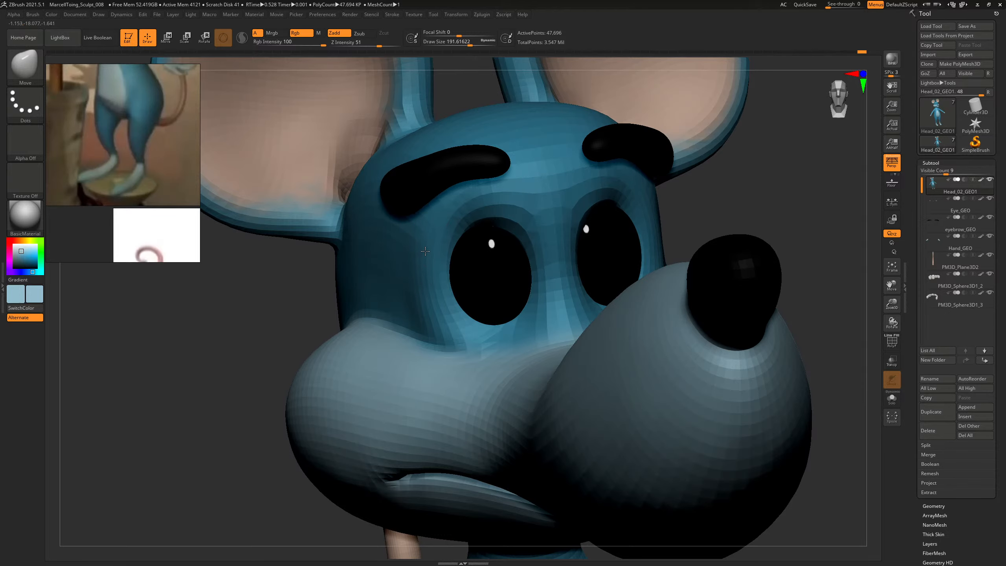
{"action": "right_click_drag", "start_coordinate": [791, 193], "coordinate": [744, 175]}
{"action": "key", "text": "d"}
{"action": "key", "text": "d"}
{"action": "key", "text": "d"}
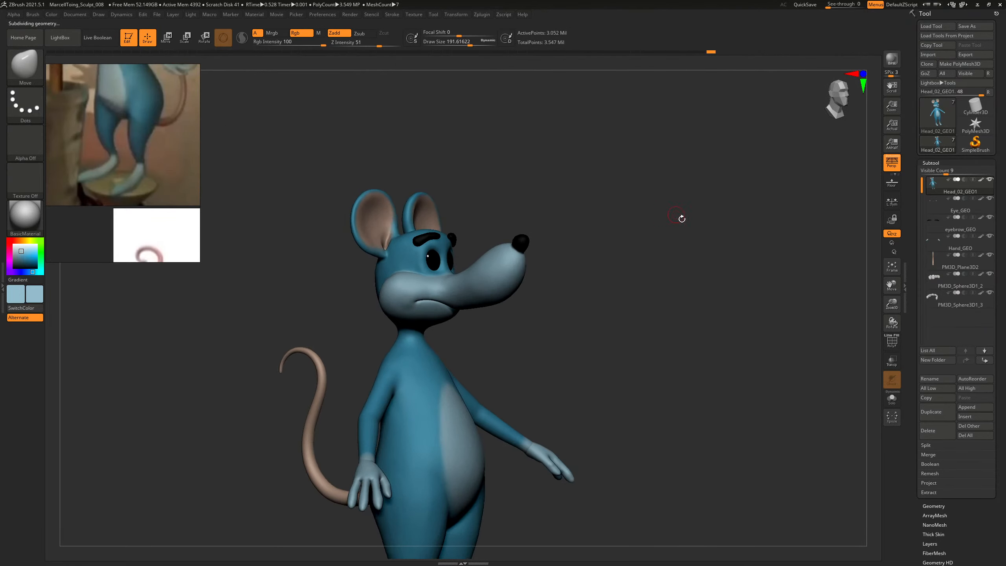
Build up the area between the eye and cheek with ClayBuildup and smooth it at lower subdivision levels.
{"action": "key", "text": "b"}
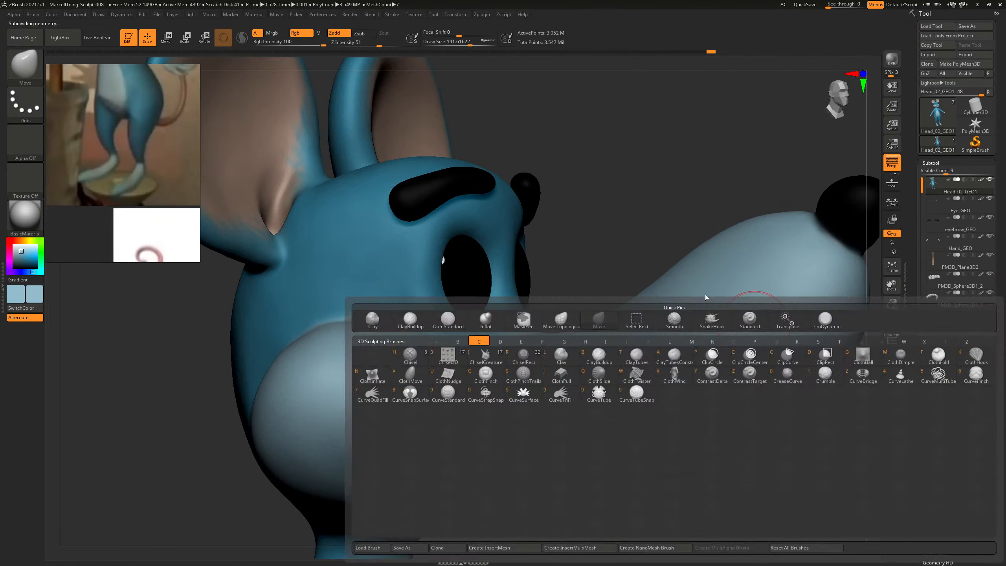
{"action": "key", "text": "b"}
{"action": "right_click_drag", "start_coordinate": [634, 240], "coordinate": [590, 236]}
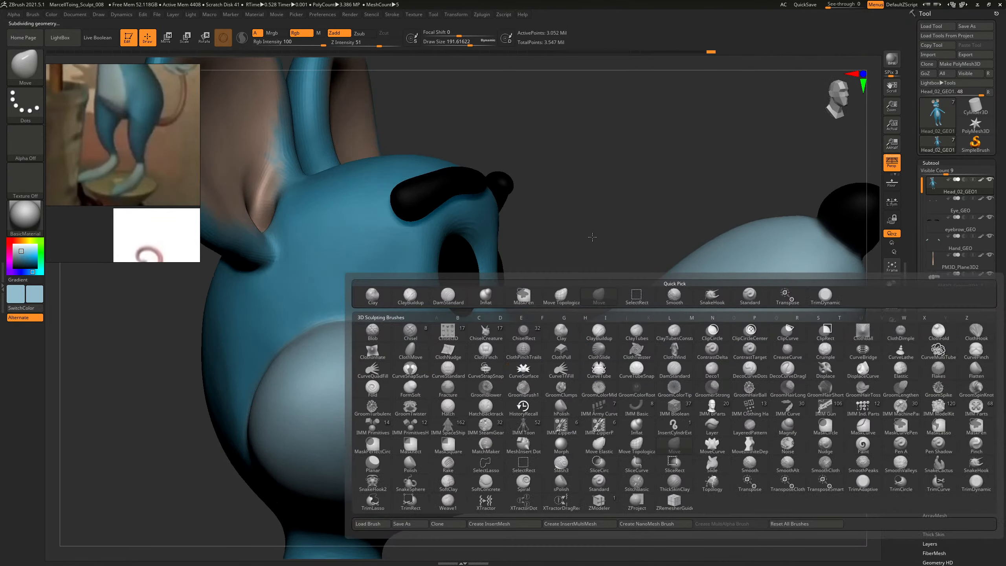
{"action": "key", "text": "c"}
{"action": "key", "text": "b"}
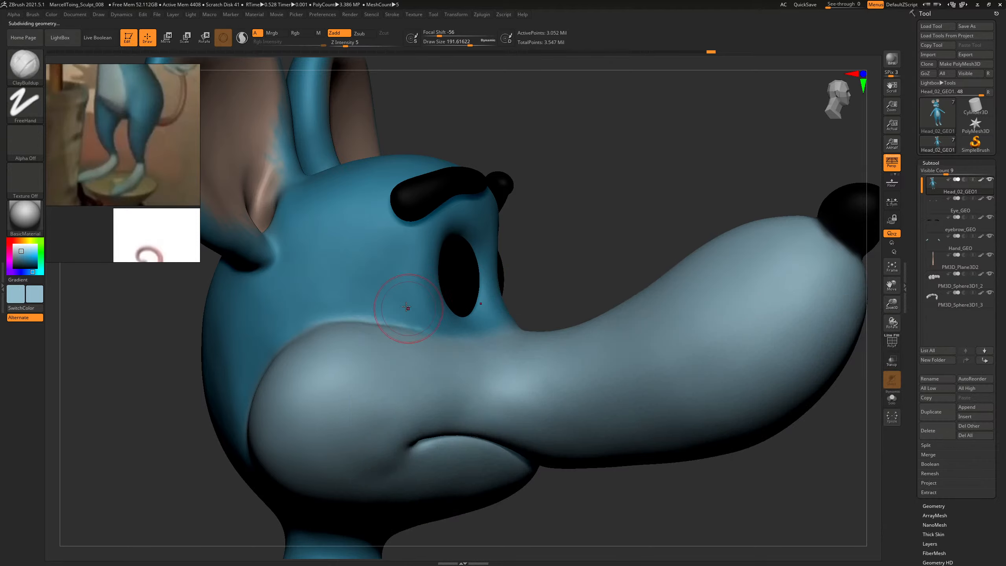
{"action": "key", "text": "shift"}
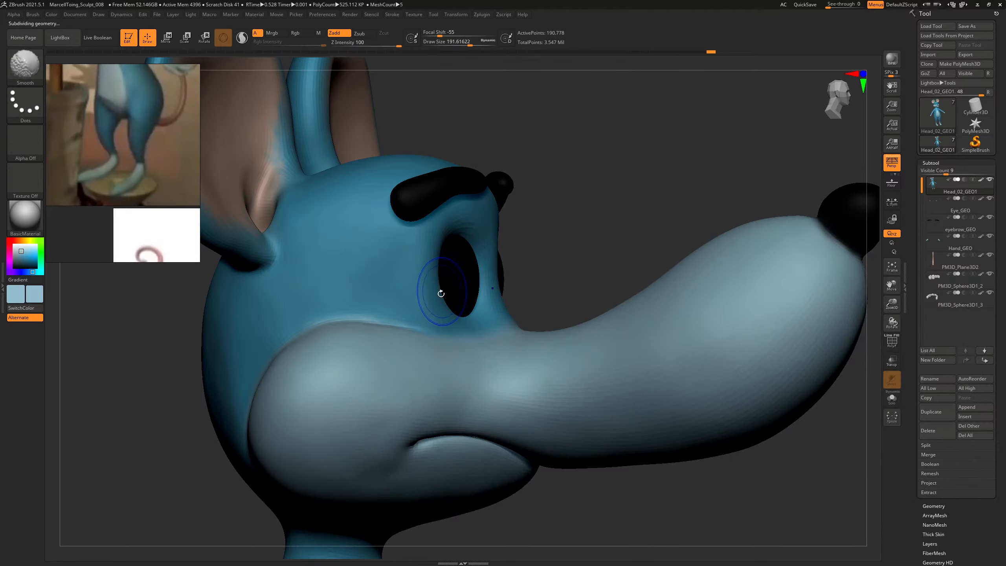
{"action": "key", "text": "shift+d"}
{"action": "key", "text": "shift"}
{"action": "right_click_drag", "start_coordinate": [614, 213], "coordinate": [595, 221]}
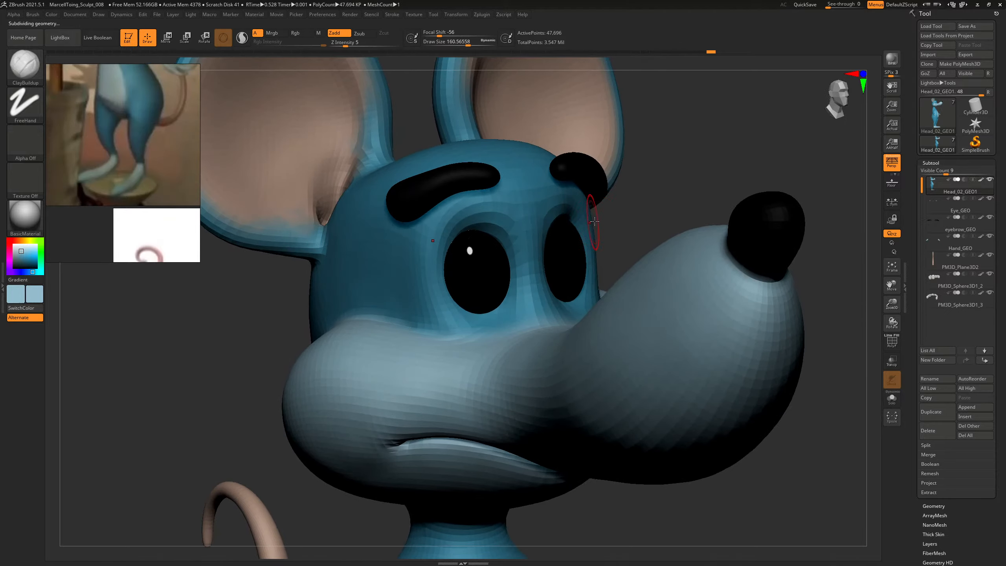
Undo the last edits beside the eye and rework the under-eye area with a smaller ClayBuildup brush.
{"action": "right_click_drag", "start_coordinate": [687, 173], "coordinate": [554, 218]}
{"action": "key", "text": "ctrl"}
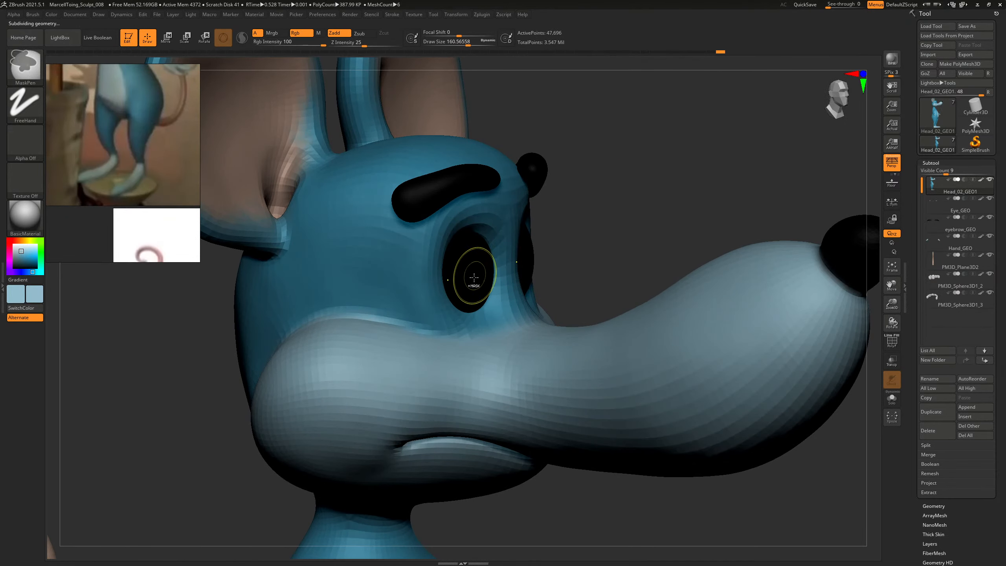
{"action": "key", "text": "ctrl+z"}
{"action": "key", "text": "ctrl+z"}
{"action": "key", "text": "s"}
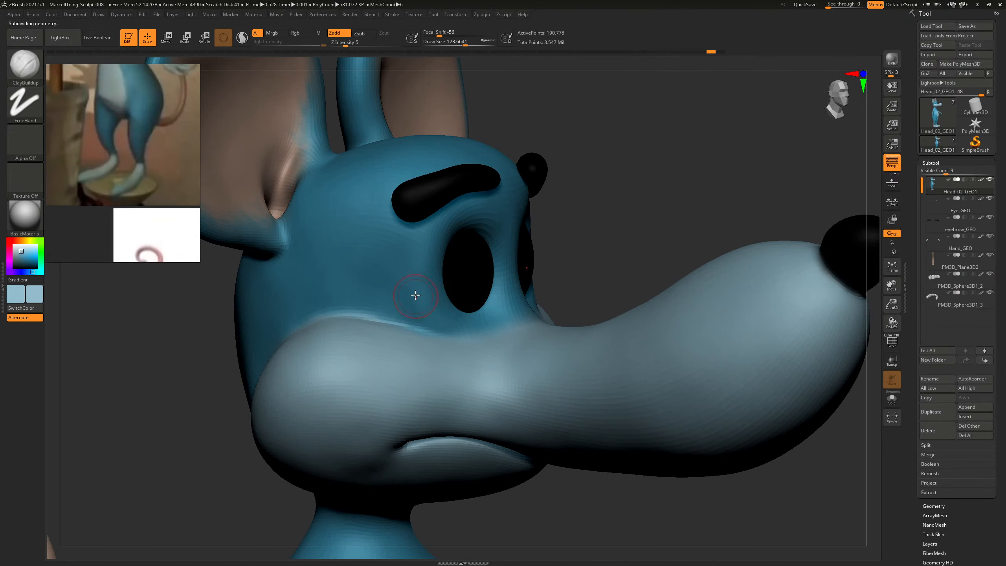
{"action": "key", "text": "shift"}
{"action": "mouse_move", "coordinate": [660, 185]}
{"action": "left_mouse_down"}
{"action": "mouse_move", "coordinate": [595, 303]}
{"action": "mouse_move", "coordinate": [642, 230]}
{"action": "left_mouse_up"}
{"action": "left_click_drag", "start_coordinate": [409, 287], "coordinate": [412, 286]}
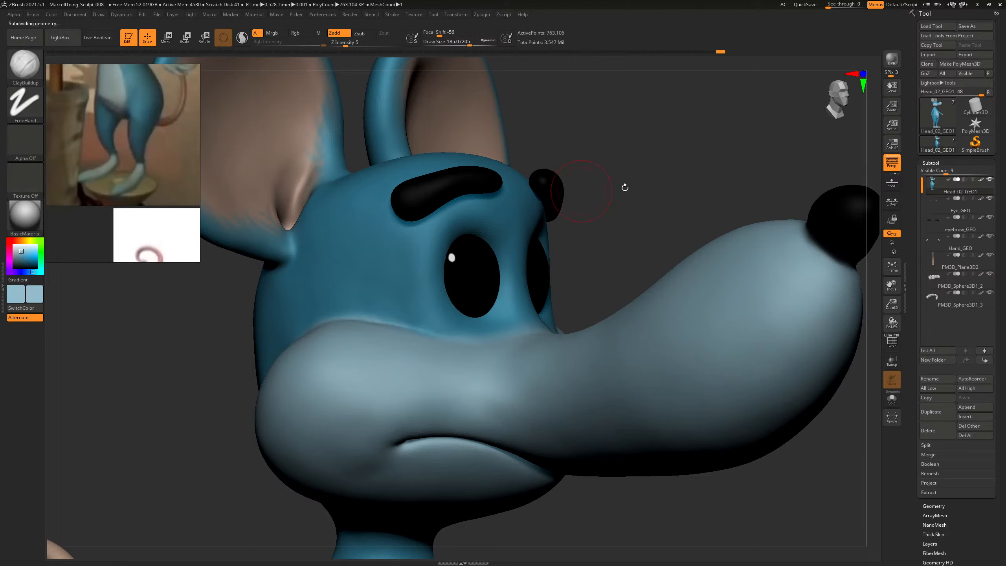
{"action": "left_click_drag", "start_coordinate": [625, 187], "coordinate": [546, 194]}
{"action": "left_click_drag", "start_coordinate": [807, 260], "coordinate": [792, 194], "text": "alt"}
{"action": "left_click_drag", "start_coordinate": [786, 242], "coordinate": [748, 292]}
{"action": "left_click_drag", "start_coordinate": [678, 201], "coordinate": [517, 210]}
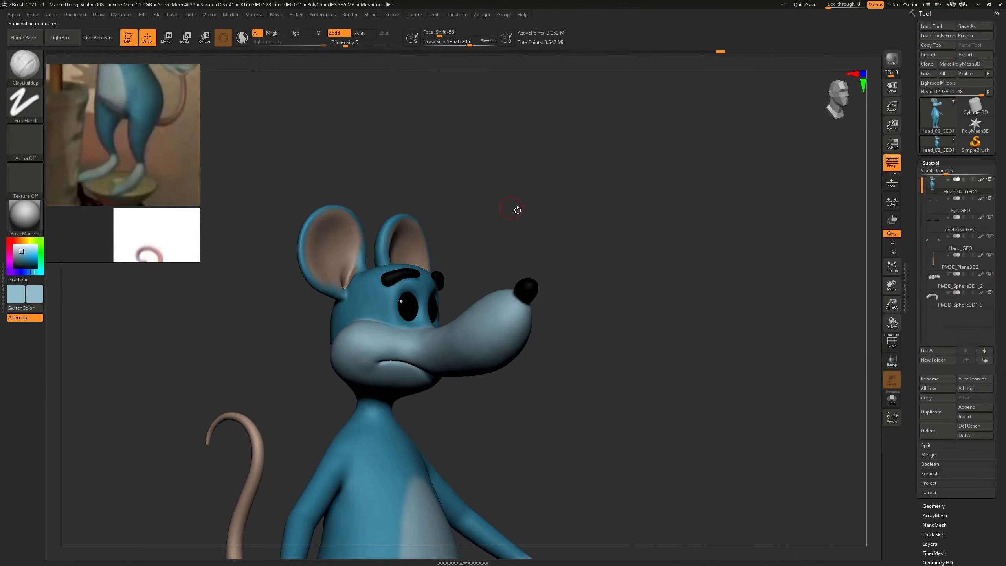
Smooth the side of the snout with a large brush at a low subdivision level and raise the subdivision again.
{"action": "left_click_drag", "start_coordinate": [706, 248], "coordinate": [702, 257]}
{"action": "mouse_move", "coordinate": [724, 298]}
{"action": "left_mouse_down"}
{"action": "mouse_move", "coordinate": [550, 275]}
{"action": "mouse_move", "coordinate": [610, 292]}
{"action": "mouse_move", "coordinate": [584, 305]}
{"action": "mouse_move", "coordinate": [617, 325]}
{"action": "mouse_move", "coordinate": [737, 316]}
{"action": "mouse_move", "coordinate": [702, 314]}
{"action": "mouse_move", "coordinate": [690, 292]}
{"action": "mouse_move", "coordinate": [640, 305]}
{"action": "left_mouse_up"}
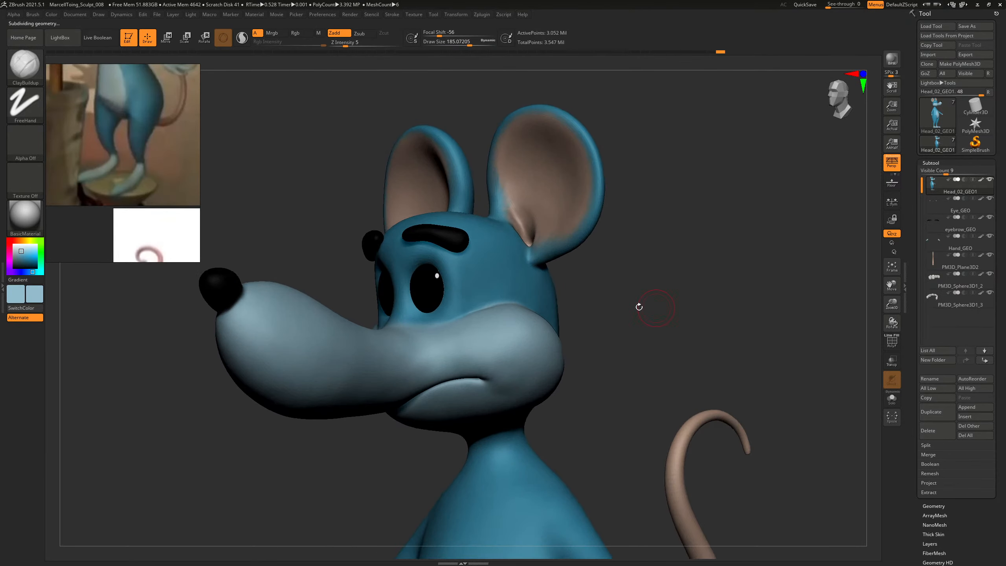
{"action": "key", "text": "shift+d"}
{"action": "key", "text": "shift+d"}
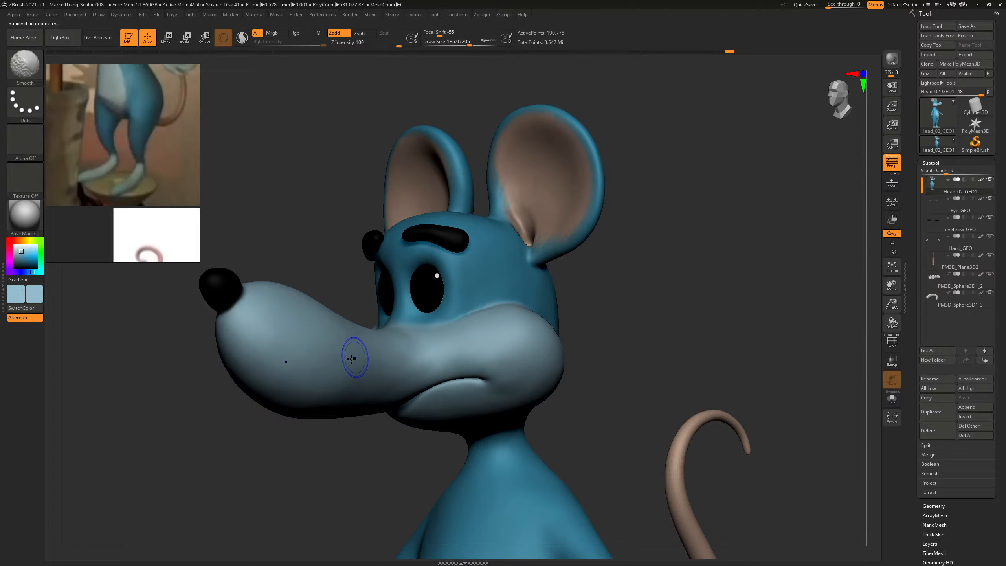
{"action": "mouse_move", "coordinate": [629, 310]}
{"action": "left_mouse_down"}
{"action": "mouse_move", "coordinate": [613, 306]}
{"action": "mouse_move", "coordinate": [633, 324]}
{"action": "left_mouse_up"}
{"action": "key", "text": "ctrl+n"}
{"action": "key", "text": "s"}
{"action": "mouse_move", "coordinate": [322, 360]}
{"action": "left_mouse_down"}
{"action": "mouse_move", "coordinate": [339, 361]}
{"action": "mouse_move", "coordinate": [334, 347]}
{"action": "left_mouse_up"}
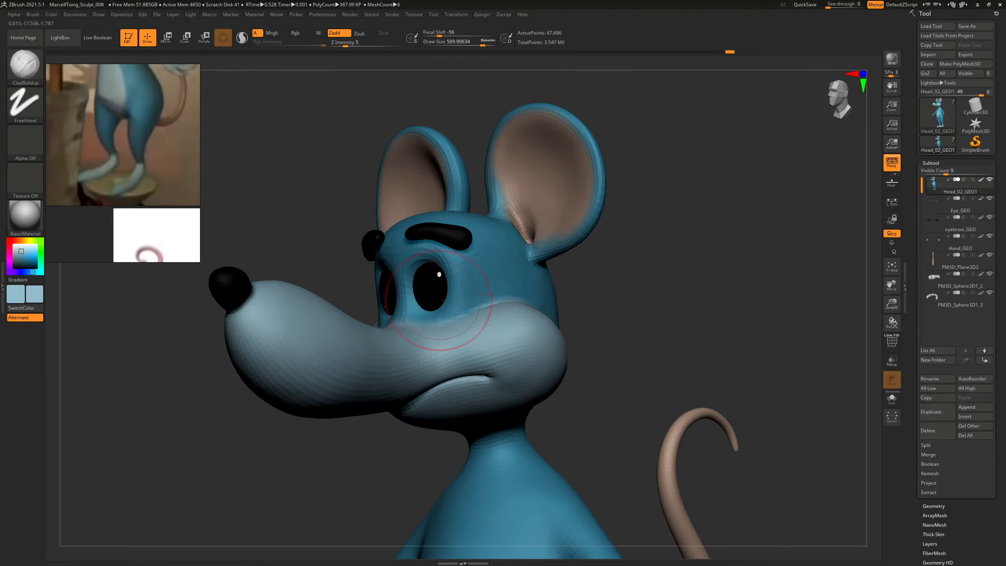
{"action": "key", "text": "d"}
{"action": "key", "text": "d"}
{"action": "mouse_move", "coordinate": [644, 275]}
{"action": "left_mouse_down"}
{"action": "mouse_move", "coordinate": [653, 278]}
{"action": "mouse_move", "coordinate": [563, 286]}
{"action": "left_mouse_up"}
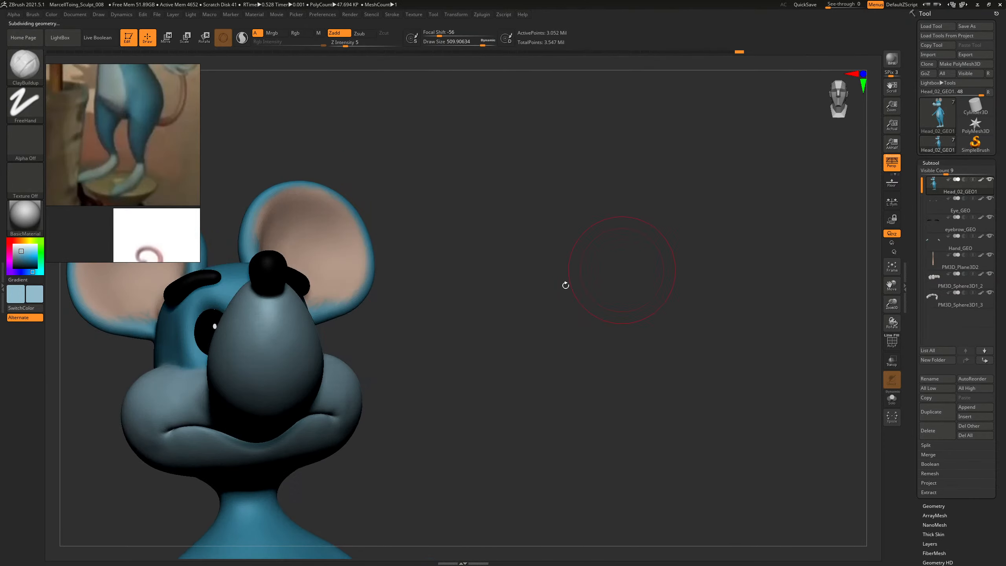
Smooth the side of the snout with the large brush at a lower subdivision level.
{"action": "key", "text": "shift"}
{"action": "key", "text": "shift+d"}
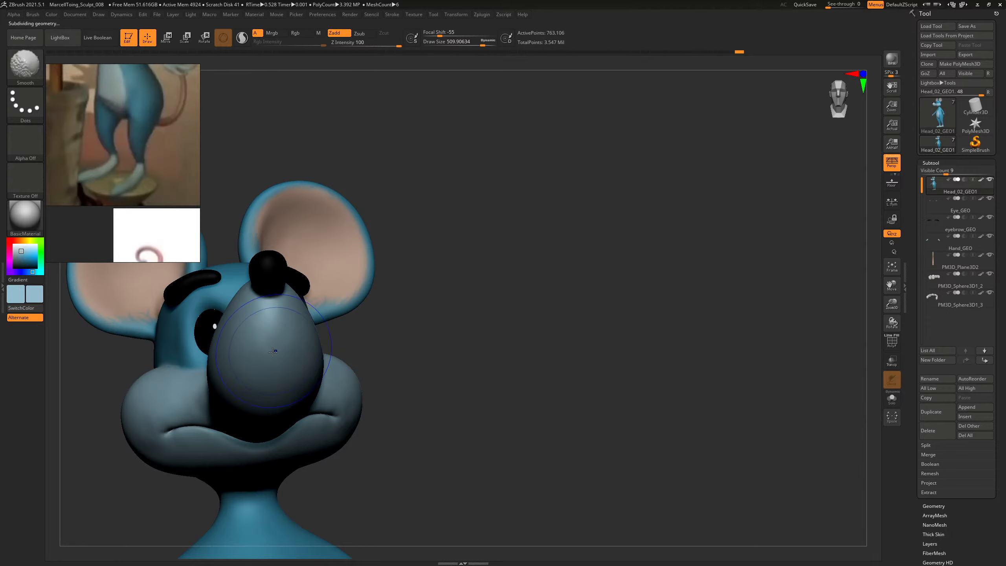
{"action": "left_click_drag", "start_coordinate": [352, 377], "coordinate": [428, 376]}
{"action": "left_click_drag", "start_coordinate": [235, 348], "coordinate": [224, 343], "text": "shift"}
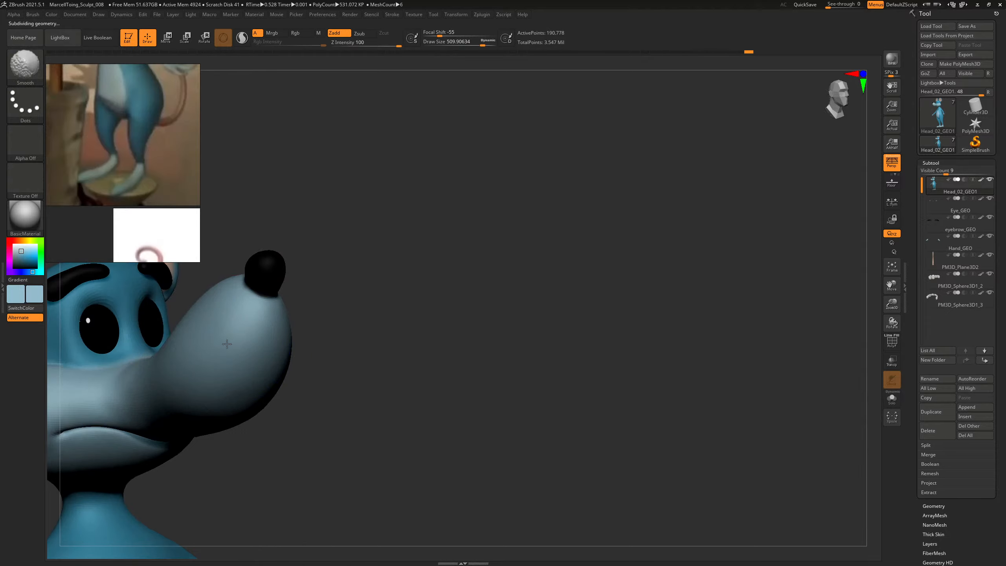
{"action": "key", "text": "d"}
{"action": "left_click_drag", "start_coordinate": [429, 340], "coordinate": [561, 268], "text": "alt"}
Smooth where the snout meets the cheek with a smaller brush at a low subdivision level, raising the subdivision again.
{"action": "key", "text": "shift+d"}
{"action": "key", "text": "shift+d"}
{"action": "left_click_drag", "start_coordinate": [514, 290], "coordinate": [548, 278]}
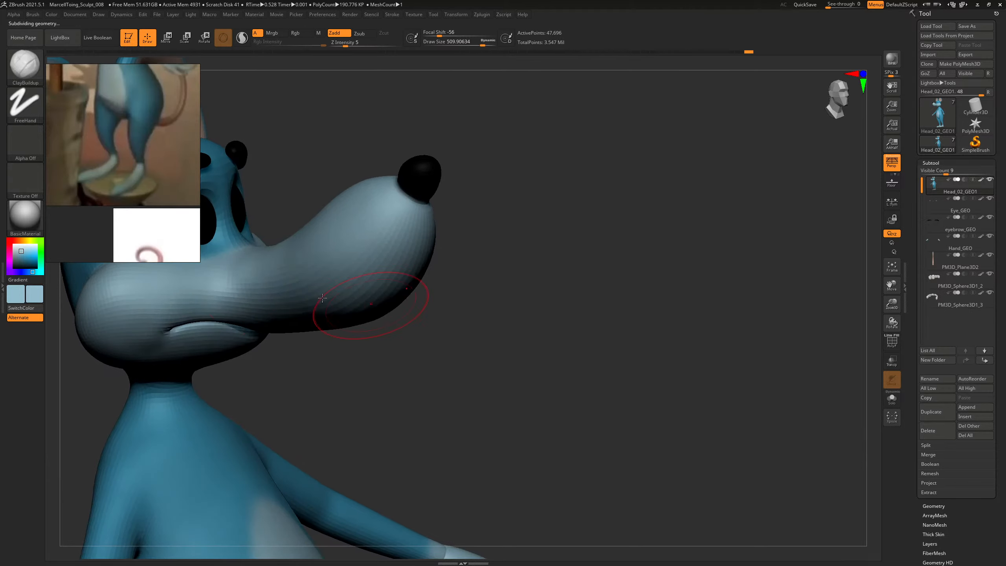
{"action": "key", "text": "bracketleft"}
{"action": "key", "text": "bracketleft"}
{"action": "key", "text": "bracketleft"}
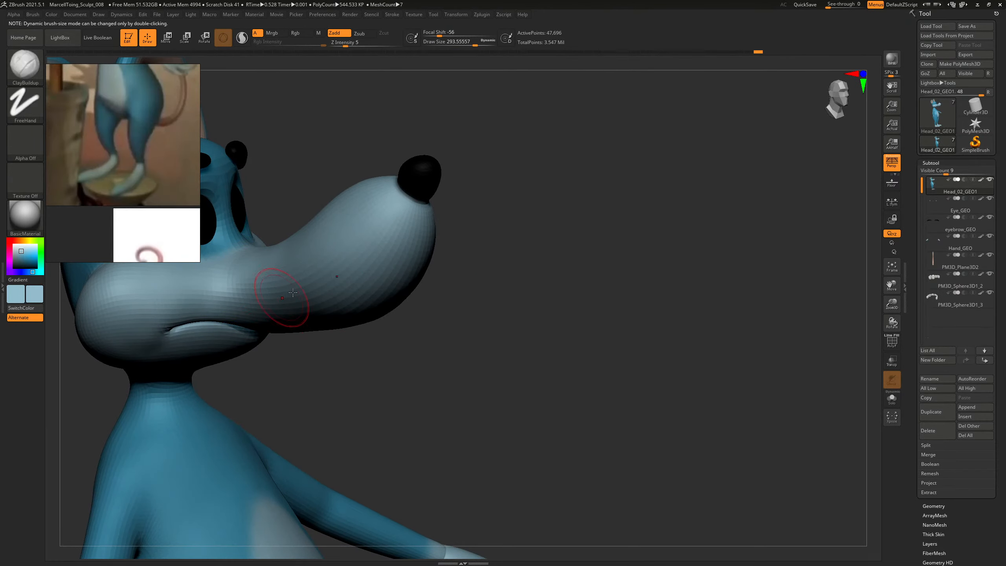
{"action": "key", "text": "d"}
{"action": "mouse_move", "coordinate": [512, 329]}
{"action": "left_mouse_down"}
{"action": "mouse_move", "coordinate": [595, 342]}
{"action": "mouse_move", "coordinate": [376, 288]}
{"action": "left_mouse_up"}
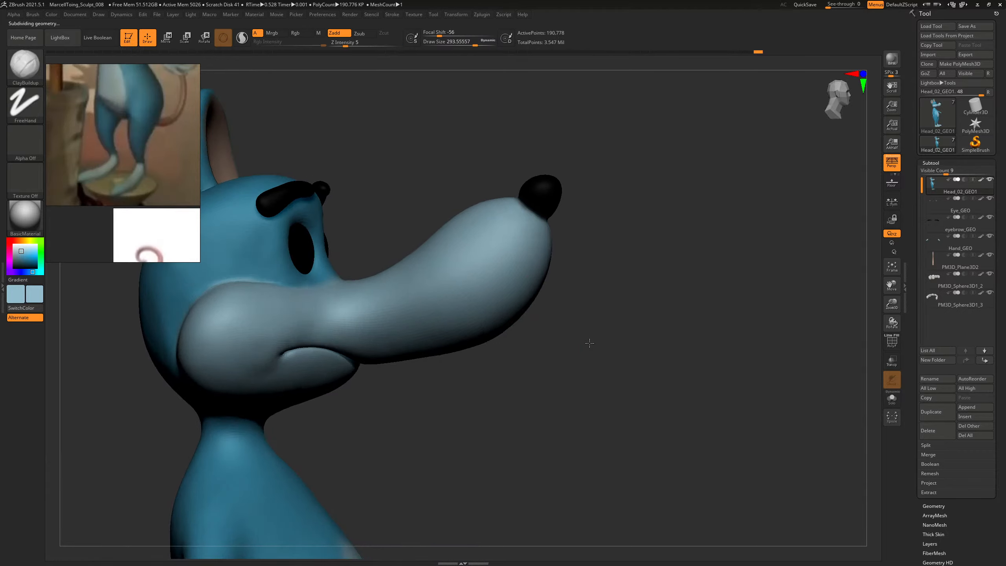
{"action": "left_click_drag", "start_coordinate": [588, 341], "coordinate": [254, 333]}
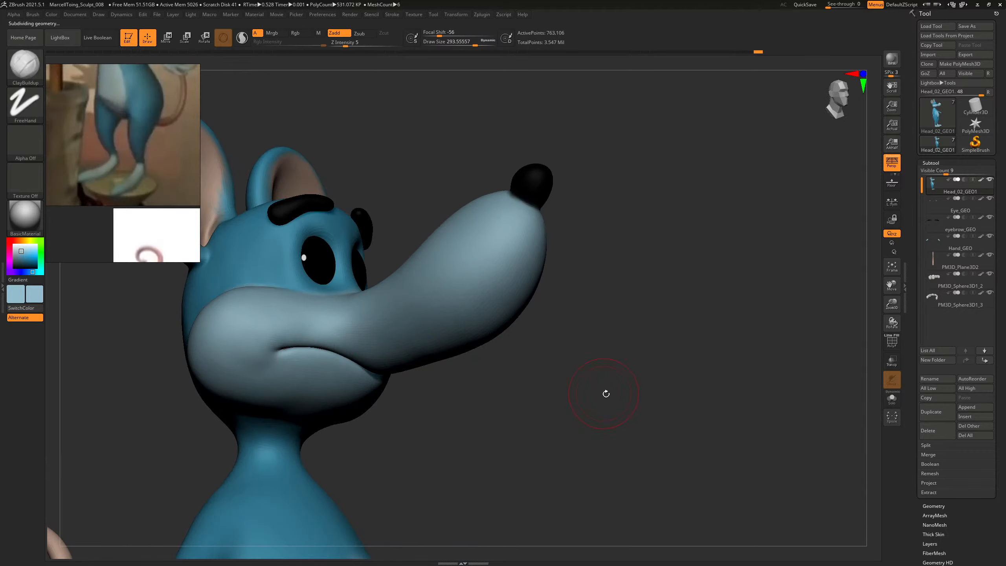
{"action": "mouse_move", "coordinate": [606, 393]}
{"action": "left_mouse_down", "text": "alt"}
{"action": "mouse_move", "coordinate": [613, 364]}
{"action": "mouse_move", "coordinate": [467, 342]}
{"action": "mouse_move", "coordinate": [624, 357]}
{"action": "mouse_move", "coordinate": [657, 350]}
{"action": "left_mouse_up", "text": "alt"}
Smooth the cheek above the mouth corner with a brush of about 198 at a lower subdivision level.
{"action": "key", "text": "s"}
{"action": "left_click_drag", "start_coordinate": [352, 316], "coordinate": [349, 316]}
{"action": "key", "text": "shift+d"}
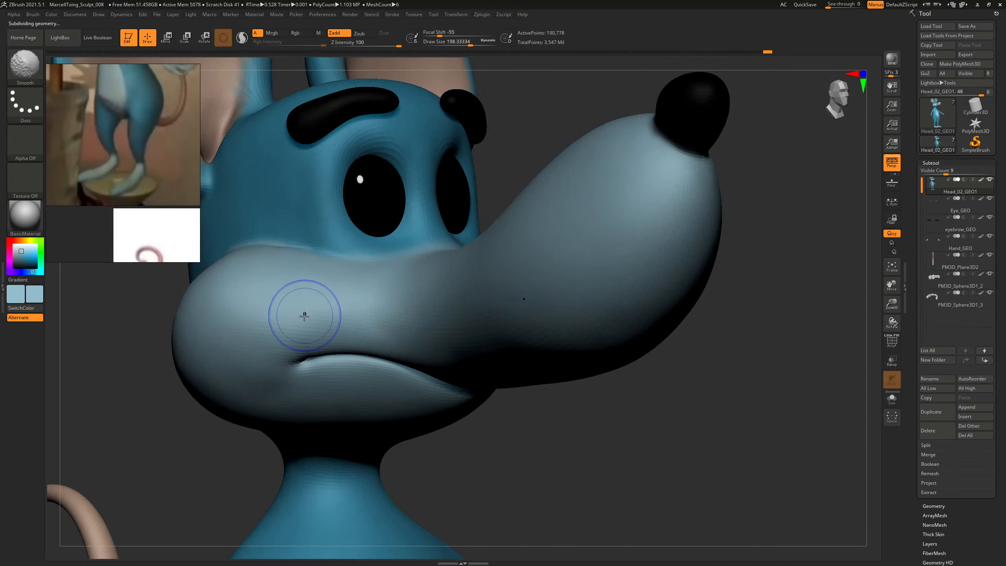
{"action": "key", "text": "d"}
{"action": "left_click_drag", "start_coordinate": [699, 416], "coordinate": [590, 370]}
{"action": "mouse_move", "coordinate": [591, 369]}
{"action": "left_mouse_down"}
{"action": "mouse_move", "coordinate": [567, 371]}
{"action": "mouse_move", "coordinate": [587, 362]}
{"action": "left_mouse_up"}
{"action": "key", "text": "shift+d"}
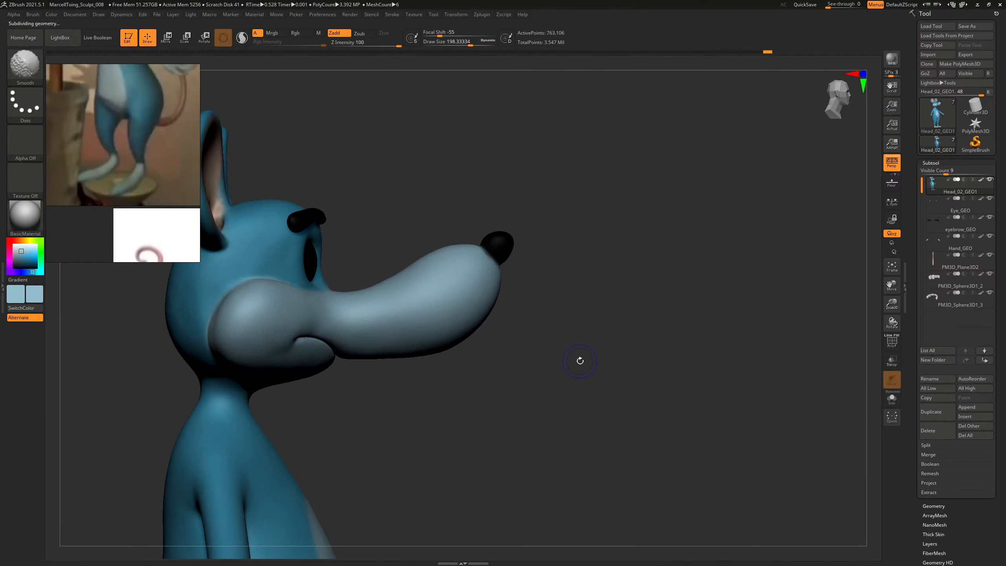
Reshape the snout's upper edge with the Move Topological brush at focal shift 24, and return to the highest subdivision level.
{"action": "key", "text": "b"}
{"action": "key", "text": "m"}
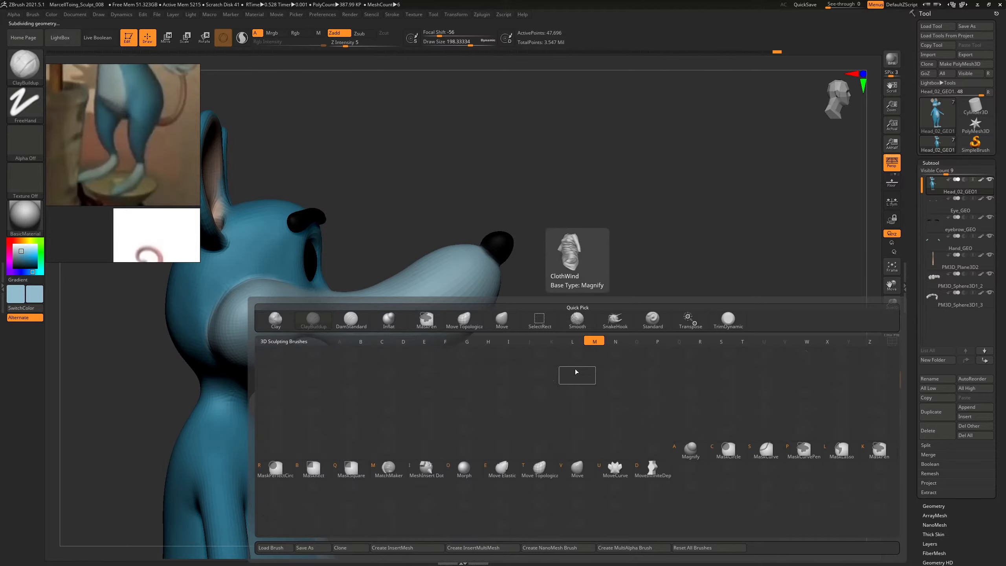
{"action": "key", "text": "t"}
{"action": "key", "text": "s"}
{"action": "left_click_drag", "start_coordinate": [393, 292], "coordinate": [407, 289]}
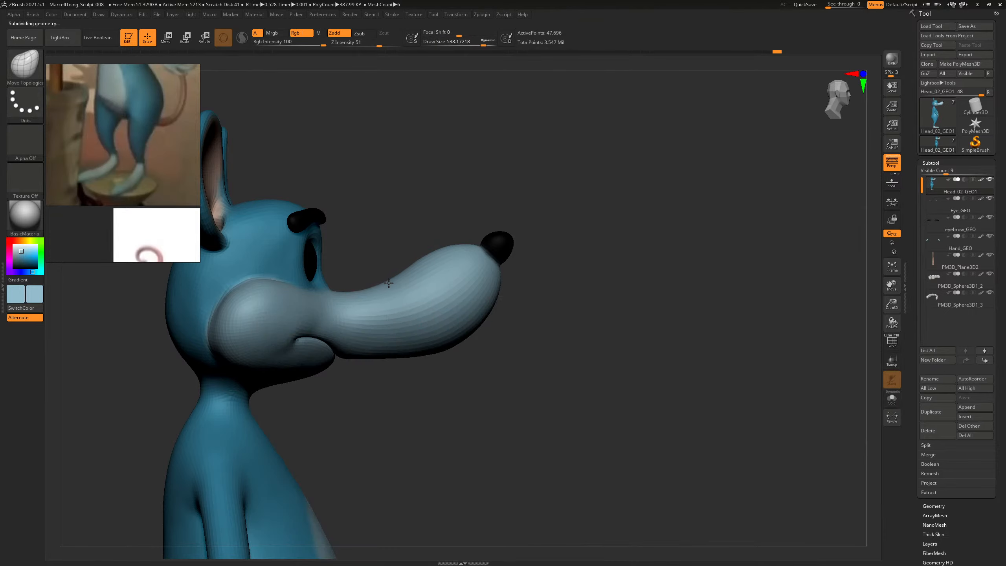
{"action": "left_click_drag", "start_coordinate": [468, 32], "coordinate": [469, 33]}
{"action": "key", "text": "s"}
{"action": "left_click_drag", "start_coordinate": [394, 278], "coordinate": [398, 279]}
{"action": "key", "text": "ctrl+d"}
{"action": "key", "text": "ctrl+d"}
{"action": "left_click_drag", "start_coordinate": [662, 276], "coordinate": [715, 318]}
{"action": "left_click_drag", "start_coordinate": [712, 319], "coordinate": [670, 316]}
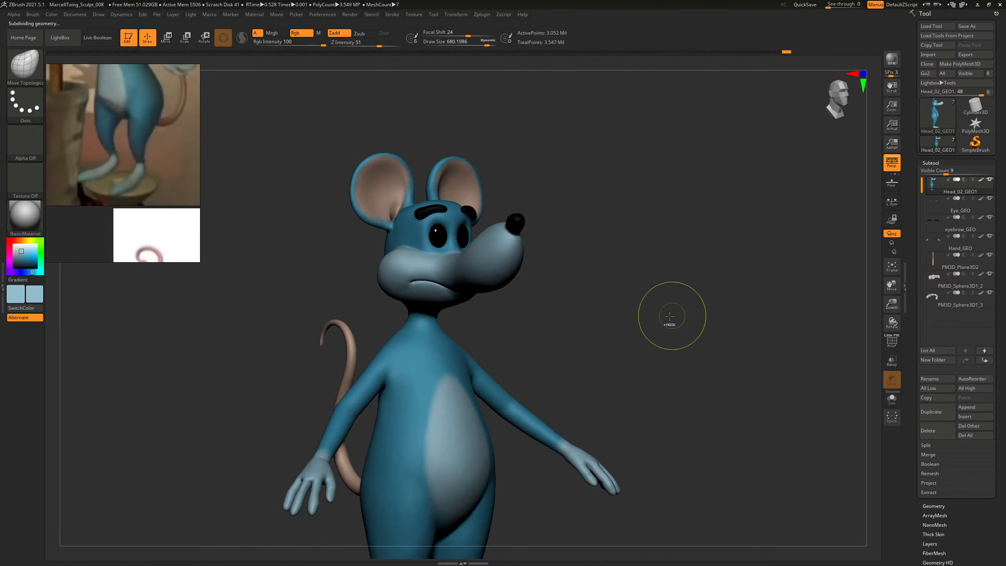
Save the project, overwriting the existing MarcellToing_Sculpt_008.ZPR.
{"action": "key", "text": "ctrl+s"}
{"action": "left_click", "coordinate": [581, 240]}
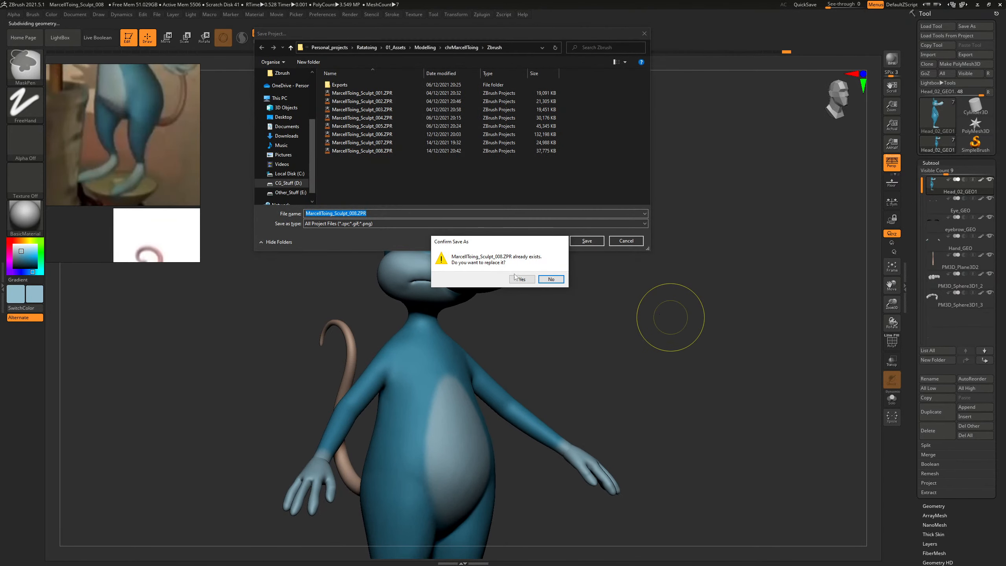
{"action": "key", "text": "Return"}
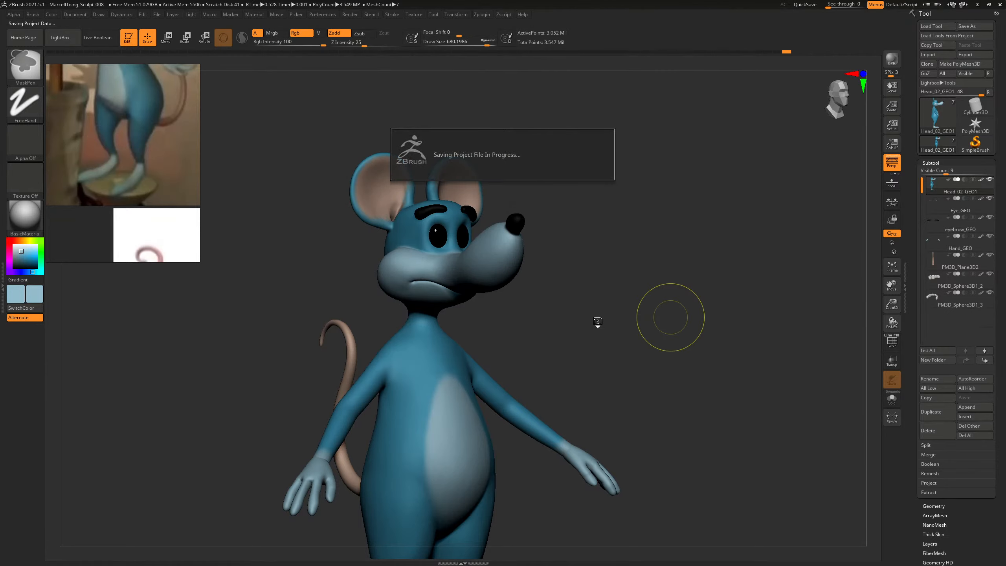
Save the project as a new version named MarcellToing_Sculpt_009.ZPR.
{"action": "left_click_drag", "start_coordinate": [595, 321], "coordinate": [556, 303]}
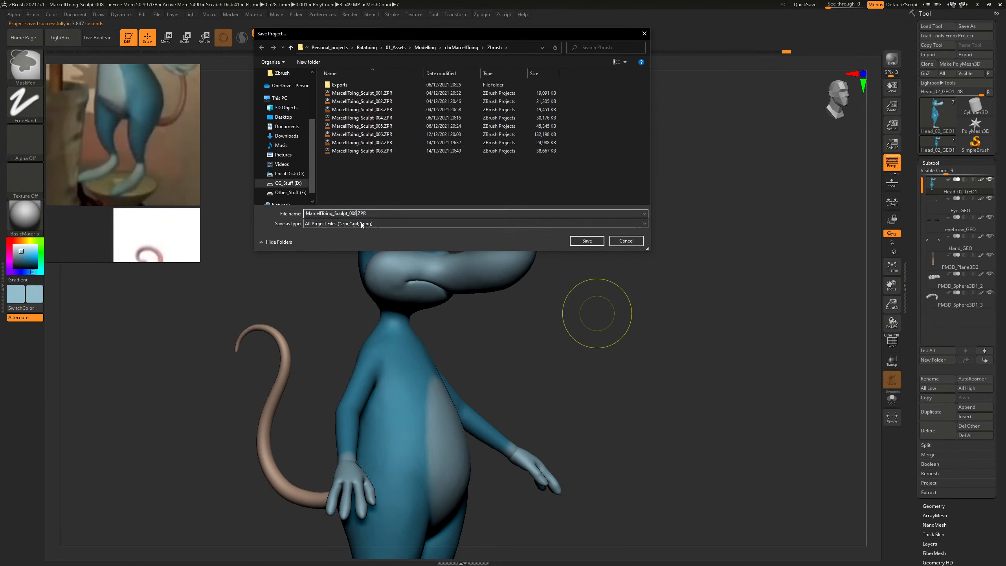
{"action": "key", "text": "BackSpace"}
{"action": "type", "text": "9"}
{"action": "key", "text": "Return"}
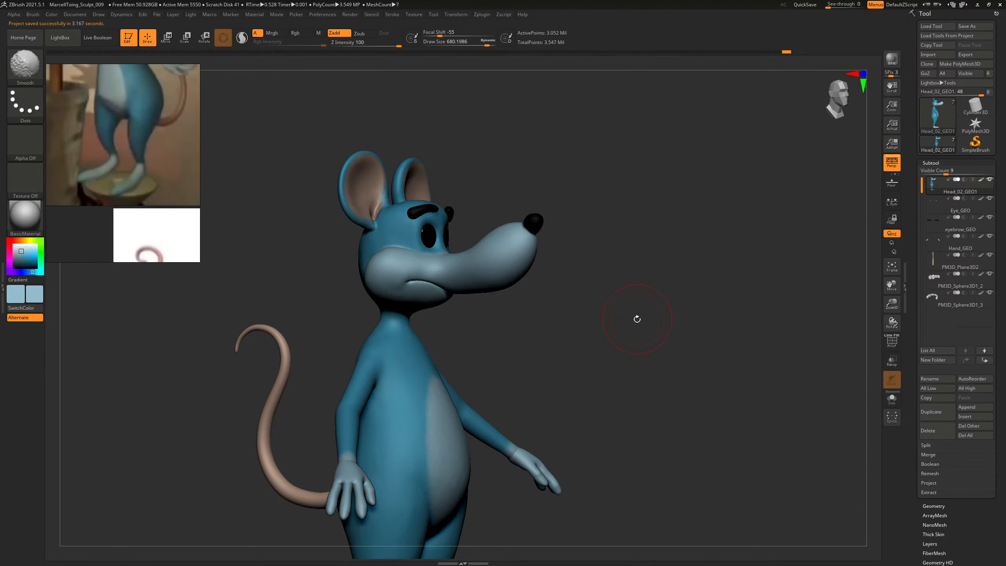
Hide the snout, nose and lower jaw and choose SelectLasso as the selection brush.
{"action": "left_click_drag", "start_coordinate": [636, 317], "coordinate": [630, 231], "text": "alt"}
{"action": "mouse_move", "coordinate": [364, 229]}
{"action": "left_mouse_down", "text": "ctrl+alt+shift"}
{"action": "mouse_move", "coordinate": [475, 333]}
{"action": "mouse_move", "coordinate": [562, 309]}
{"action": "mouse_move", "coordinate": [549, 310]}
{"action": "mouse_move", "coordinate": [570, 352]}
{"action": "left_mouse_up", "text": "ctrl+alt+shift"}
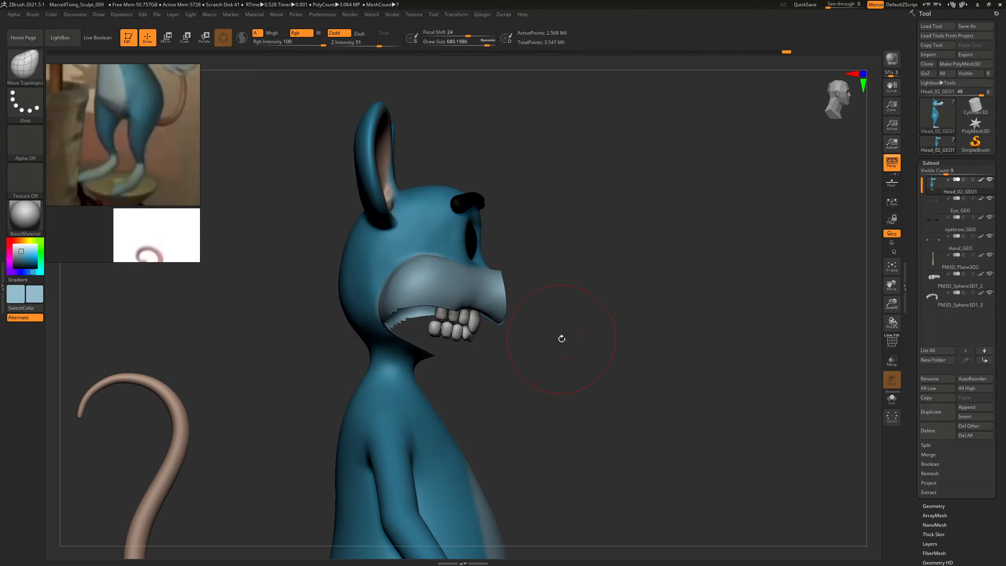
{"action": "left_click", "coordinate": [25, 64]}
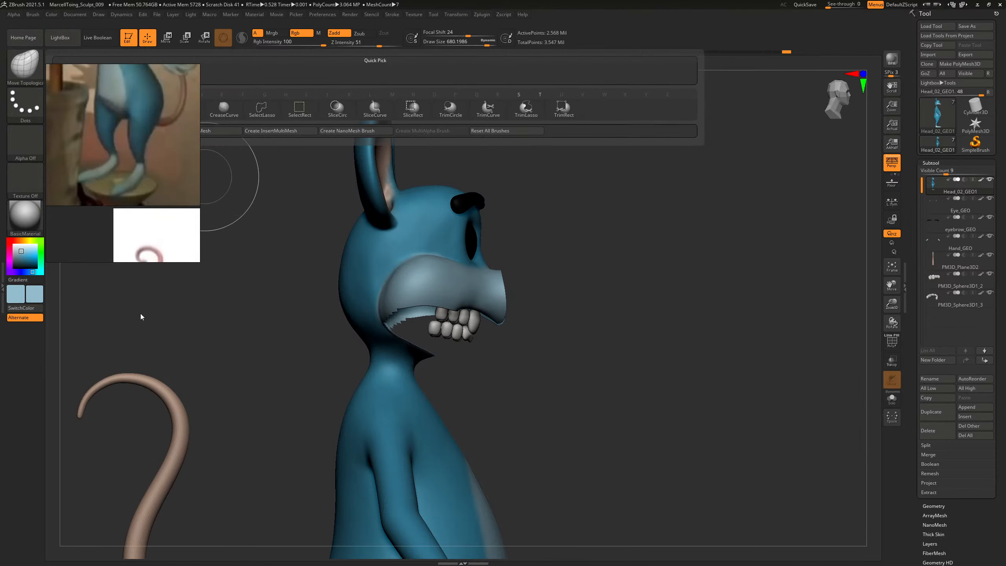
{"action": "left_click", "coordinate": [263, 110]}
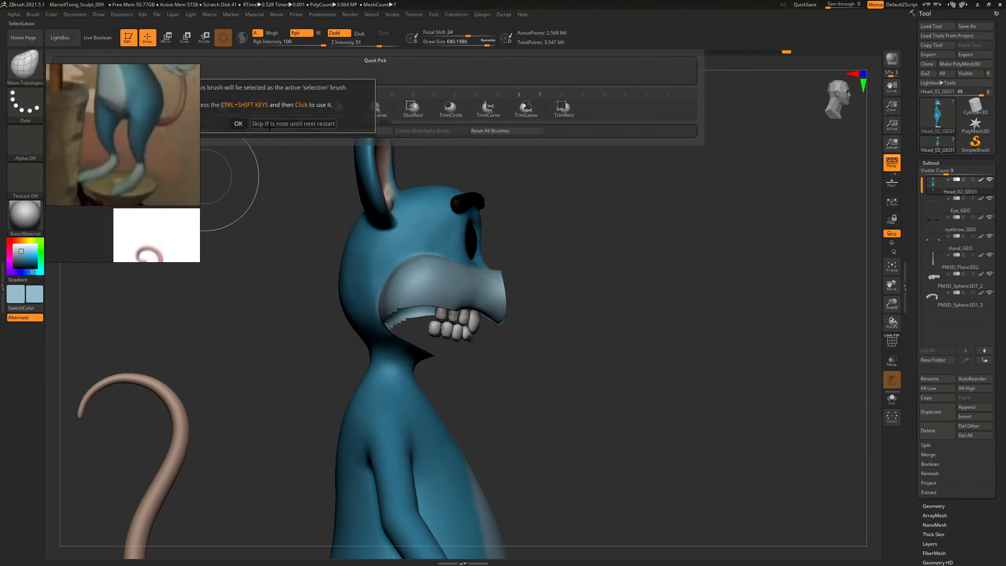
{"action": "left_click", "coordinate": [238, 124]}
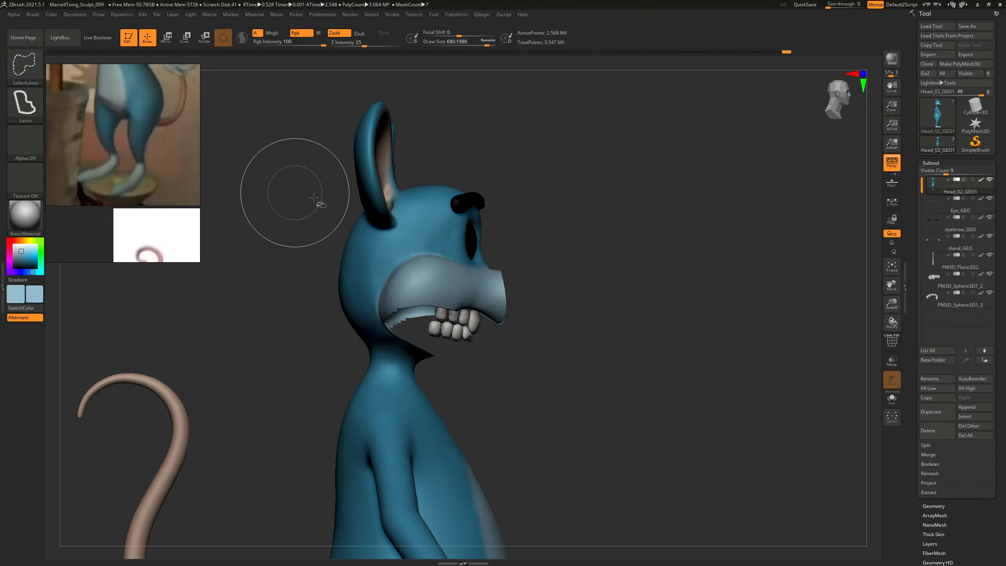
Try to isolate the upper head with the lasso selection and undo the last changes.
{"action": "mouse_move", "coordinate": [534, 152]}
{"action": "left_mouse_down", "text": "ctrl+shift"}
{"action": "mouse_move", "coordinate": [344, 81]}
{"action": "mouse_move", "coordinate": [259, 232]}
{"action": "mouse_move", "coordinate": [317, 341]}
{"action": "mouse_move", "coordinate": [407, 369]}
{"action": "mouse_move", "coordinate": [473, 405]}
{"action": "left_mouse_up", "text": "ctrl+shift"}
{"action": "key", "text": "ctrl+z"}
{"action": "key", "text": "ctrl+z"}
{"action": "key", "text": "ctrl+z"}
{"action": "key", "text": "ctrl+z"}
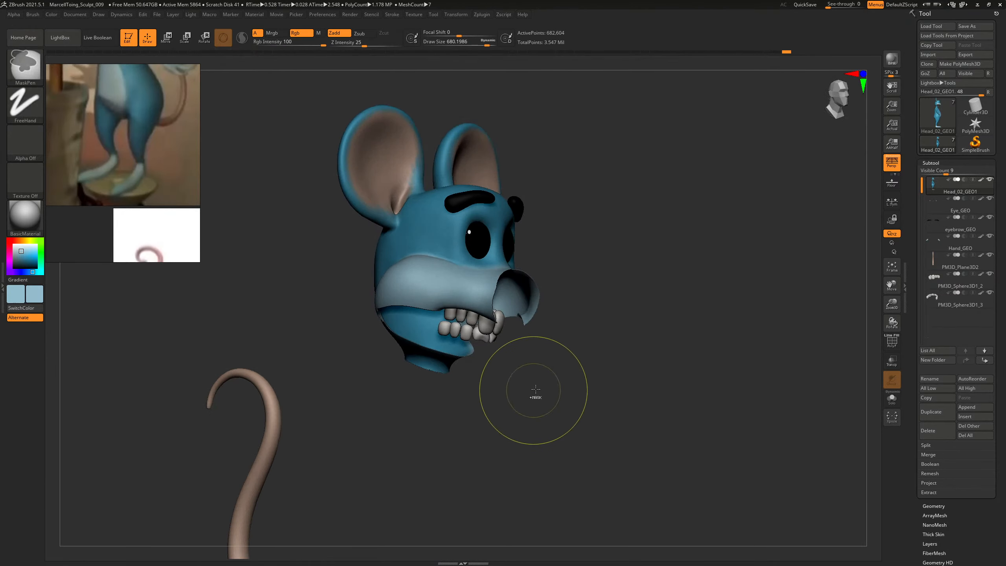
{"action": "mouse_move", "coordinate": [561, 402]}
{"action": "left_mouse_down"}
{"action": "mouse_move", "coordinate": [569, 404]}
{"action": "mouse_move", "coordinate": [516, 371]}
{"action": "left_mouse_up"}
Hide the snout, lower jaw and body at the lowest subdivision level with the polyframe shown, keeping only the upper head visible.
{"action": "key", "text": "ctrl"}
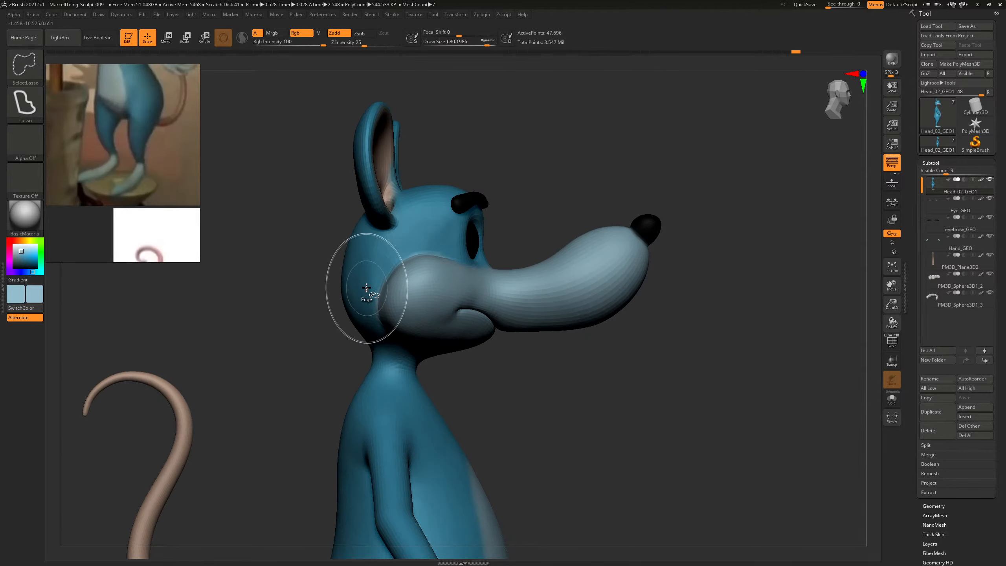
{"action": "left_click", "coordinate": [409, 237], "text": "ctrl+shift"}
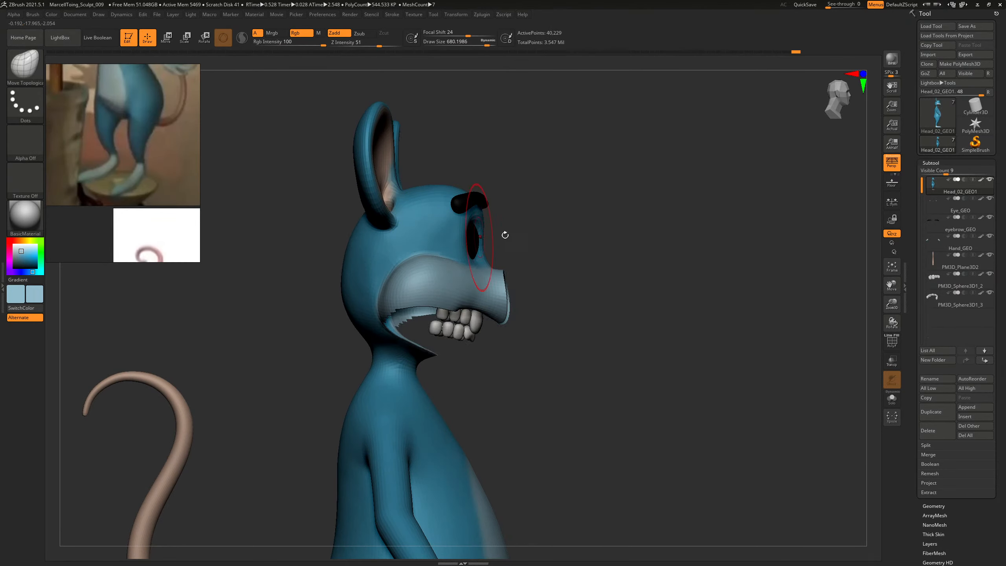
{"action": "mouse_move", "coordinate": [580, 238]}
{"action": "left_mouse_down"}
{"action": "mouse_move", "coordinate": [587, 229]}
{"action": "mouse_move", "coordinate": [451, 76]}
{"action": "mouse_move", "coordinate": [294, 119]}
{"action": "mouse_move", "coordinate": [264, 295]}
{"action": "mouse_move", "coordinate": [309, 345]}
{"action": "mouse_move", "coordinate": [348, 358]}
{"action": "mouse_move", "coordinate": [432, 351]}
{"action": "left_mouse_up"}
{"action": "key", "text": "shift+f"}
{"action": "mouse_move", "coordinate": [586, 339]}
{"action": "left_mouse_down"}
{"action": "mouse_move", "coordinate": [545, 318]}
{"action": "mouse_move", "coordinate": [604, 343]}
{"action": "mouse_move", "coordinate": [718, 427]}
{"action": "left_mouse_up"}
{"action": "left_click_drag", "start_coordinate": [744, 386], "coordinate": [542, 355], "text": "ctrl+shift"}
{"action": "mouse_move", "coordinate": [485, 312]}
{"action": "left_mouse_down", "text": "ctrl+alt+shift"}
{"action": "mouse_move", "coordinate": [487, 336]}
{"action": "mouse_move", "coordinate": [536, 338]}
{"action": "left_mouse_up", "text": "ctrl+alt+shift"}
{"action": "left_click_drag", "start_coordinate": [705, 337], "coordinate": [726, 358], "text": "ctrl+shift"}
{"action": "mouse_move", "coordinate": [703, 391]}
{"action": "left_mouse_down"}
{"action": "mouse_move", "coordinate": [750, 396]}
{"action": "mouse_move", "coordinate": [627, 250]}
{"action": "mouse_move", "coordinate": [622, 218]}
{"action": "mouse_move", "coordinate": [602, 406]}
{"action": "mouse_move", "coordinate": [585, 406]}
{"action": "left_mouse_up"}
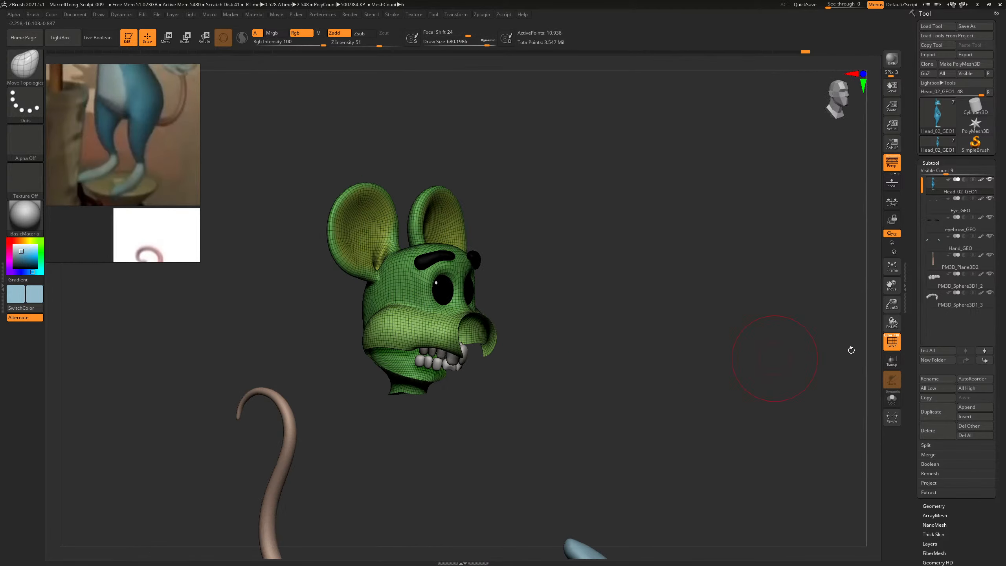
{"action": "scroll", "coordinate": [965, 524], "scroll_direction": "down", "scroll_amount": 5}
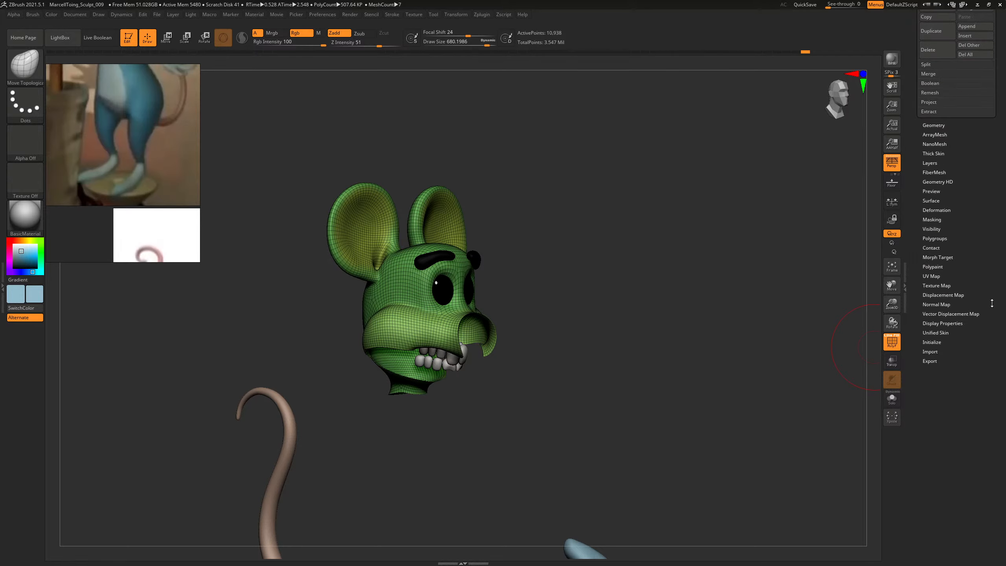
{"action": "scroll", "coordinate": [938, 214], "scroll_direction": "up", "scroll_amount": 1}
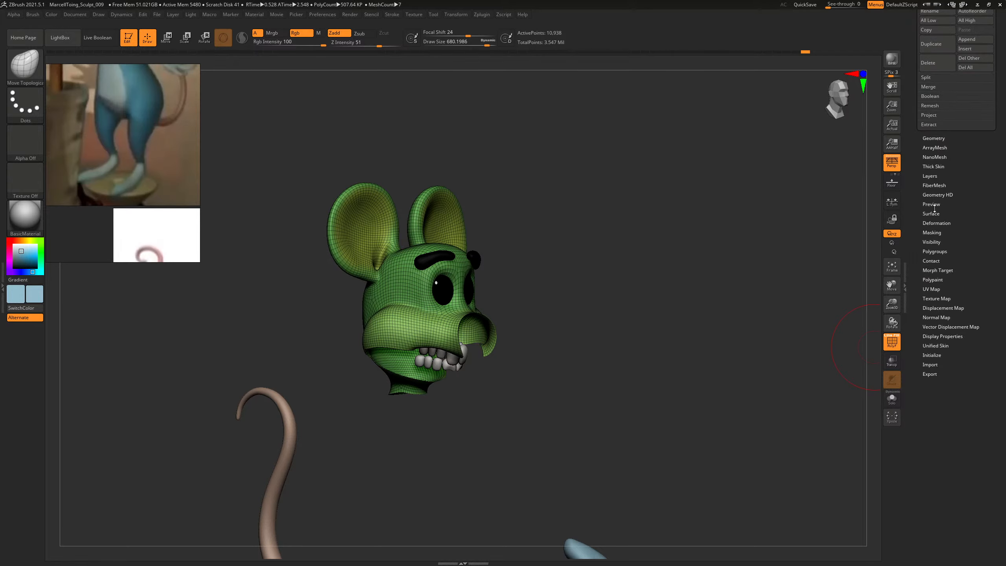
{"action": "left_click", "coordinate": [933, 280]}
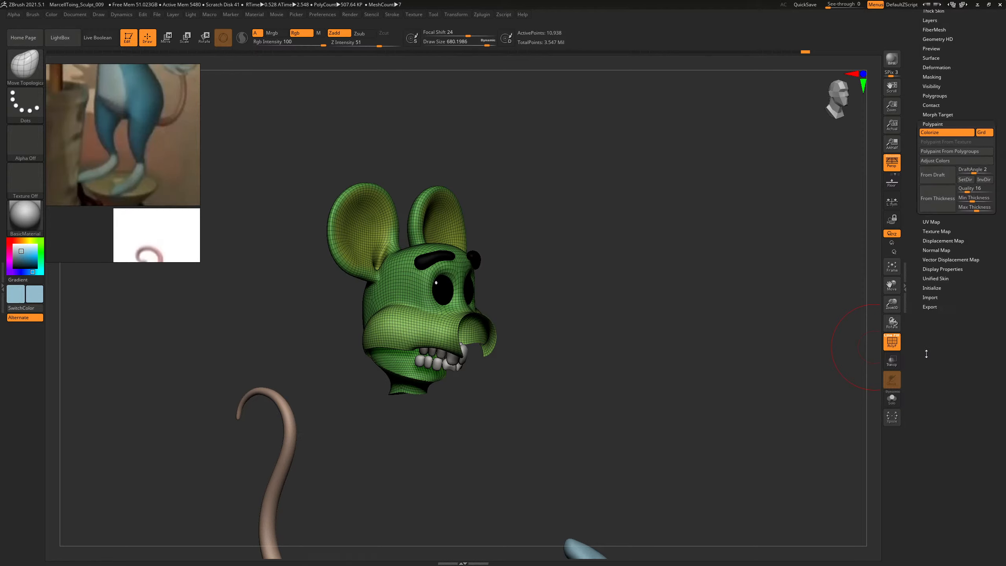
{"action": "left_click", "coordinate": [935, 393]}
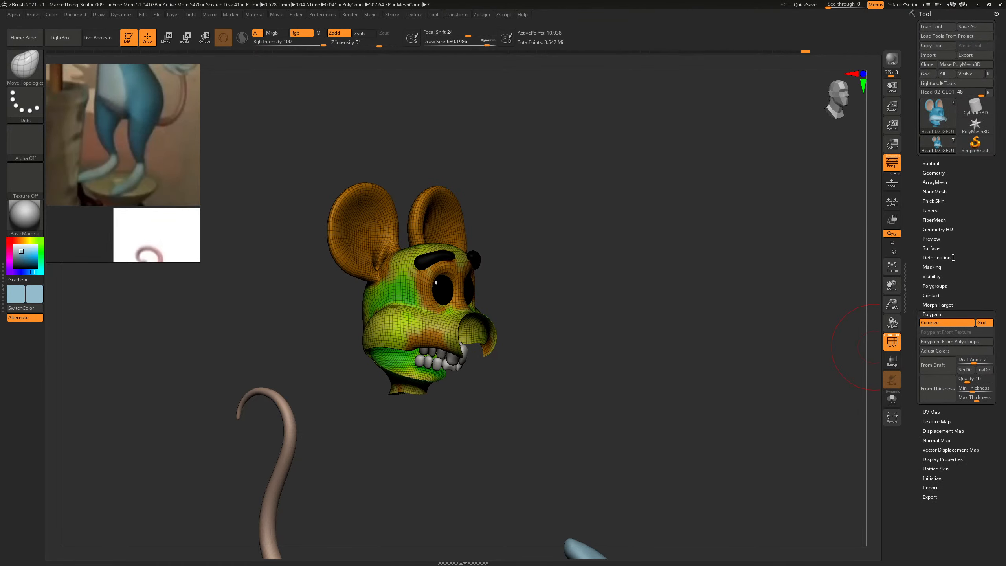
Assign the visible upper head to a single polygroup and undo the thickness coloring on it.
{"action": "left_click", "coordinate": [935, 285]}
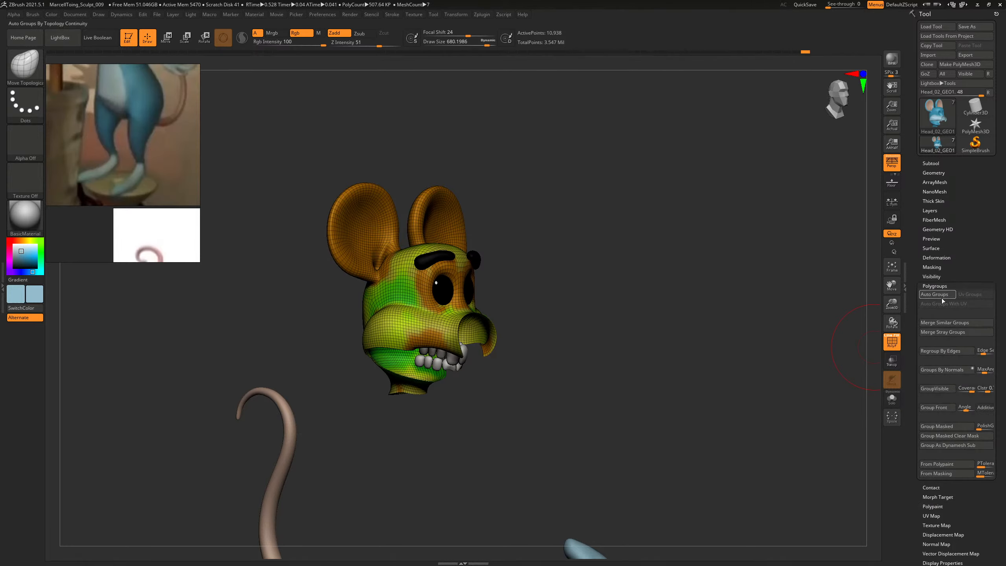
{"action": "left_click", "coordinate": [935, 390]}
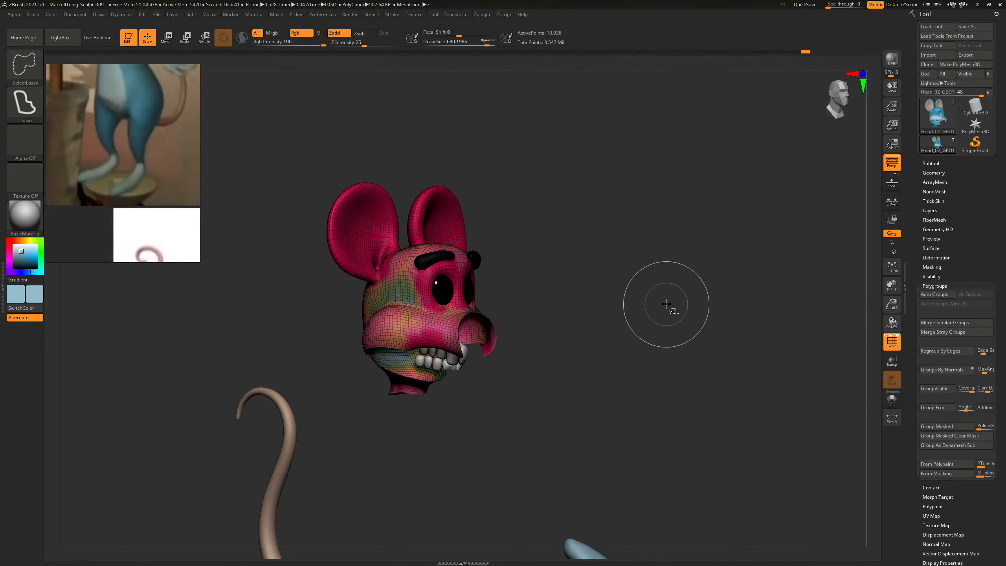
{"action": "key", "text": "shift+f"}
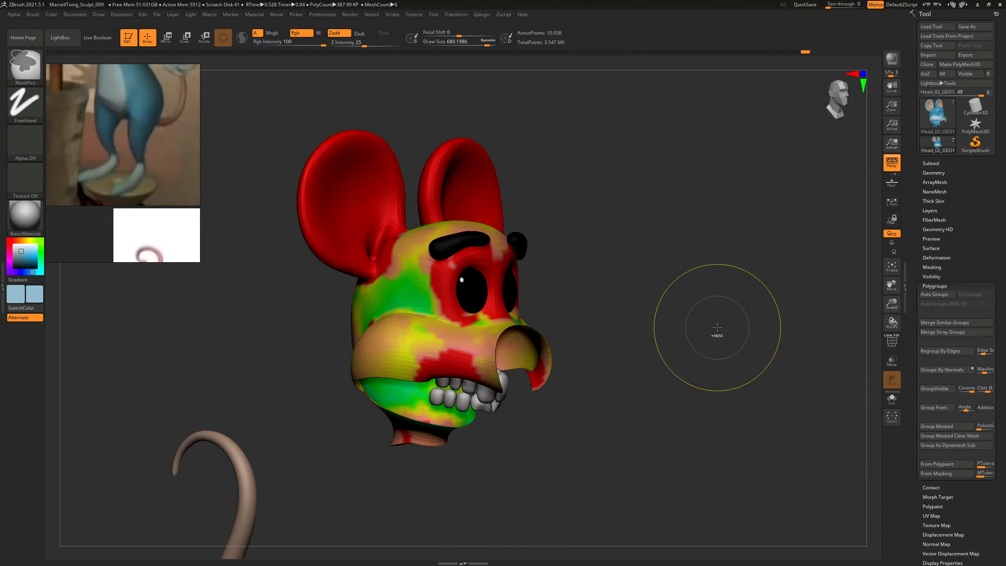
{"action": "key", "text": "ctrl+z"}
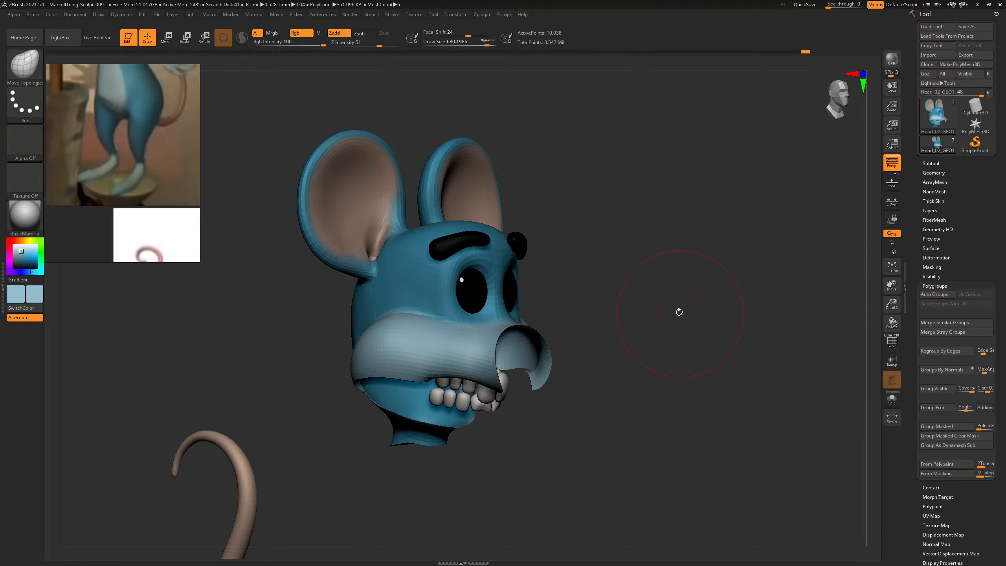
Unhide the whole mesh and review the rat's polygroups and shape from the side and front, toggling the polyframe.
{"action": "key", "text": "shift+f"}
{"action": "left_click", "coordinate": [754, 359], "text": "ctrl+shift"}
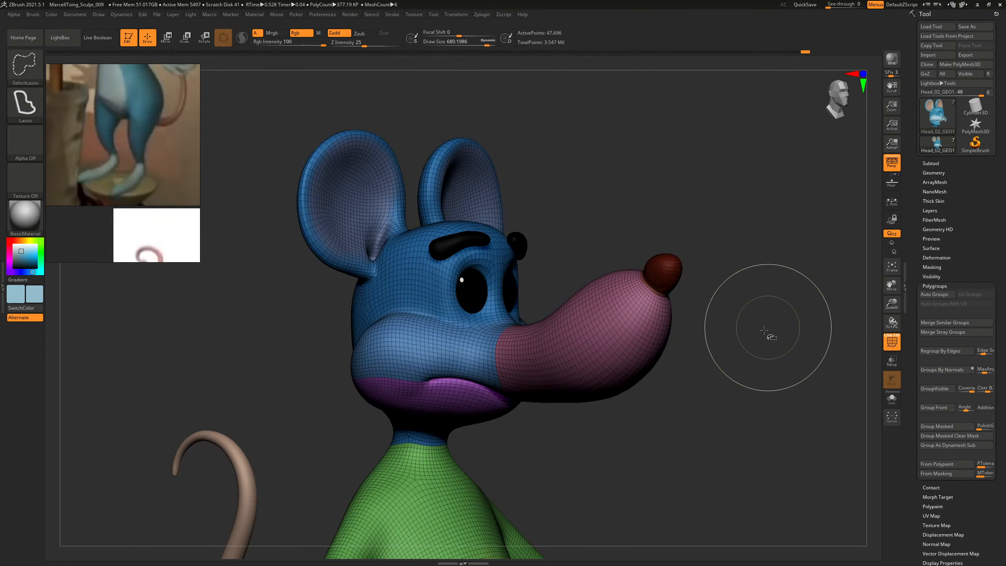
{"action": "mouse_move", "coordinate": [764, 330]}
{"action": "left_mouse_down"}
{"action": "mouse_move", "coordinate": [761, 370]}
{"action": "mouse_move", "coordinate": [730, 393]}
{"action": "left_mouse_up"}
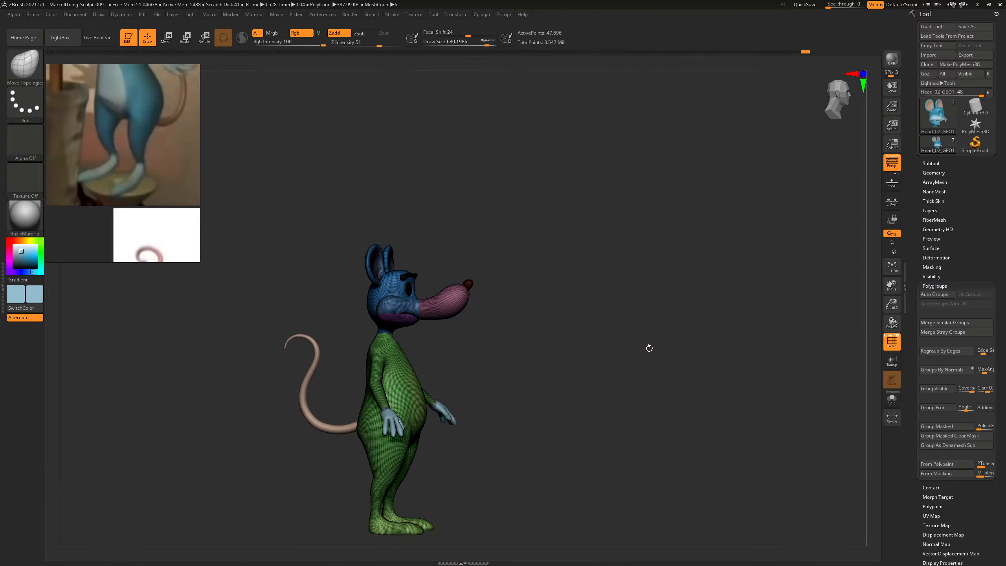
{"action": "mouse_move", "coordinate": [647, 348]}
{"action": "left_mouse_down"}
{"action": "mouse_move", "coordinate": [689, 348]}
{"action": "mouse_move", "coordinate": [709, 337]}
{"action": "mouse_move", "coordinate": [711, 367]}
{"action": "mouse_move", "coordinate": [700, 285]}
{"action": "left_mouse_up"}
{"action": "key", "text": "shift"}
{"action": "key", "text": "shift+f"}
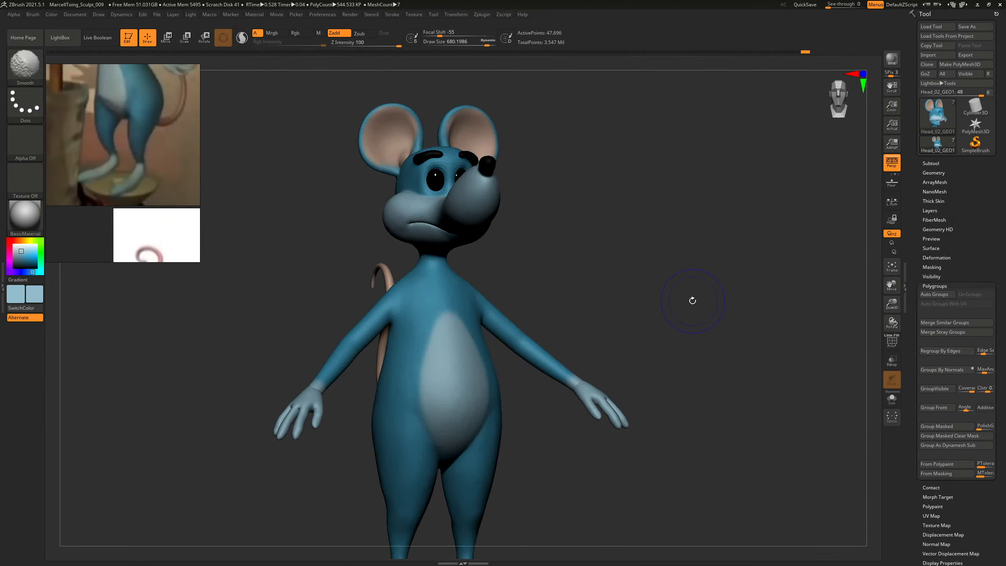
{"action": "key", "text": "shift+f"}
{"action": "key", "text": "shift+f"}
{"action": "left_click_drag", "start_coordinate": [678, 294], "coordinate": [659, 276]}
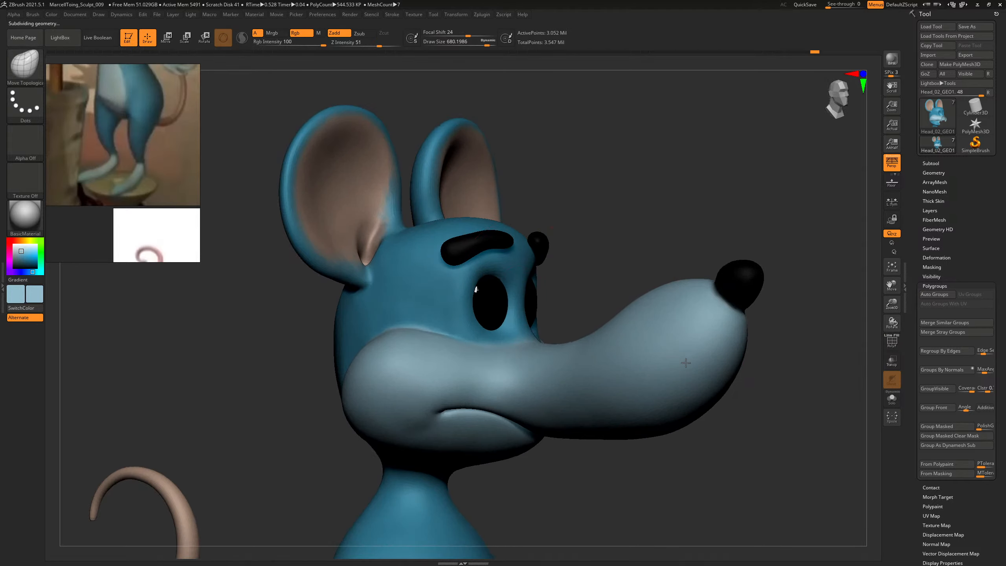
Make the teeth the active subtool and frame them from the front.
{"action": "key", "text": "shift"}
{"action": "mouse_move", "coordinate": [602, 166]}
{"action": "left_mouse_down"}
{"action": "mouse_move", "coordinate": [613, 267]}
{"action": "mouse_move", "coordinate": [667, 255]}
{"action": "mouse_move", "coordinate": [624, 254]}
{"action": "mouse_move", "coordinate": [647, 247]}
{"action": "mouse_move", "coordinate": [634, 254]}
{"action": "mouse_move", "coordinate": [653, 261]}
{"action": "mouse_move", "coordinate": [630, 254]}
{"action": "mouse_move", "coordinate": [692, 335]}
{"action": "left_mouse_up"}
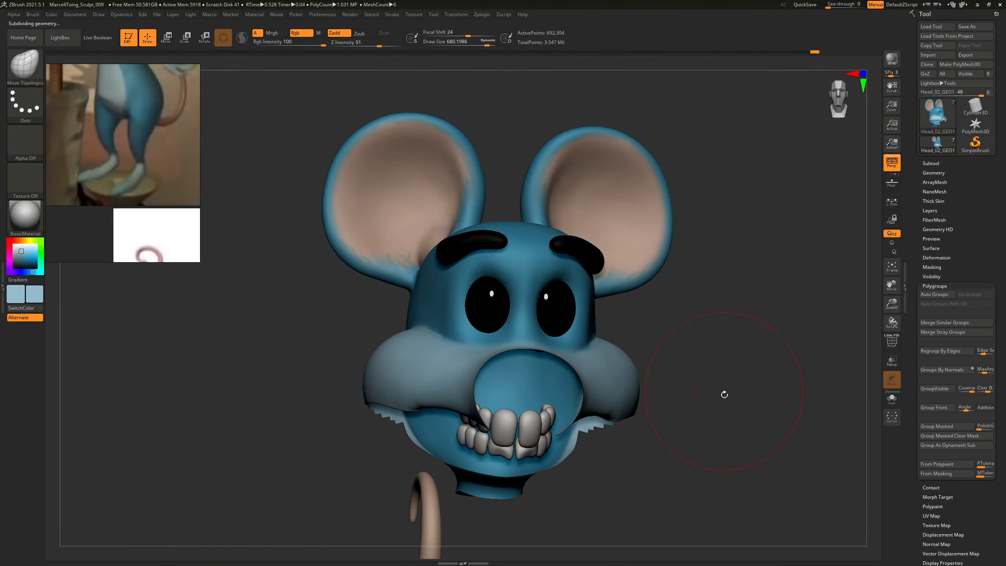
{"action": "left_click_drag", "start_coordinate": [724, 394], "coordinate": [683, 313], "text": "alt"}
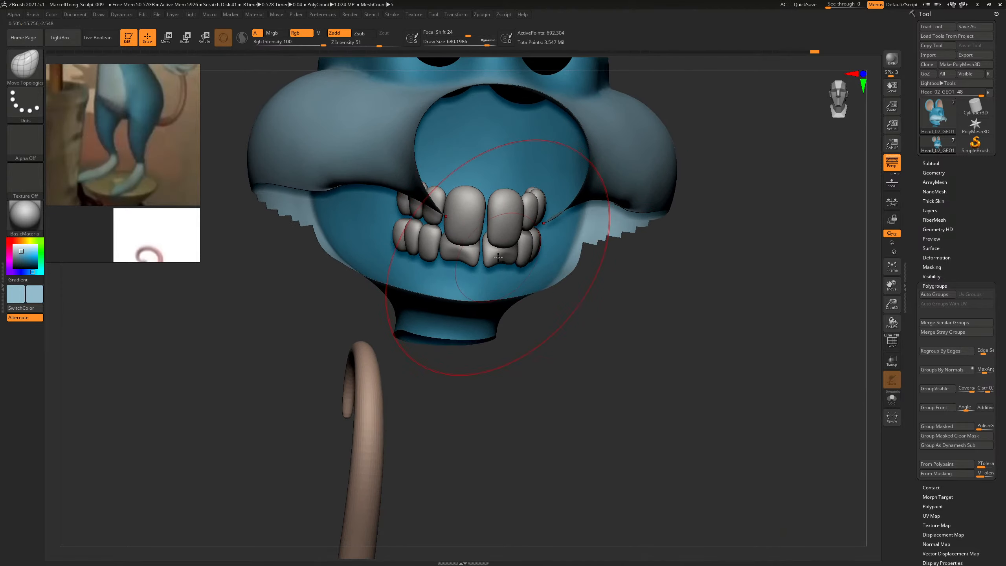
{"action": "left_click", "coordinate": [498, 257], "text": "alt"}
{"action": "key", "text": "f"}
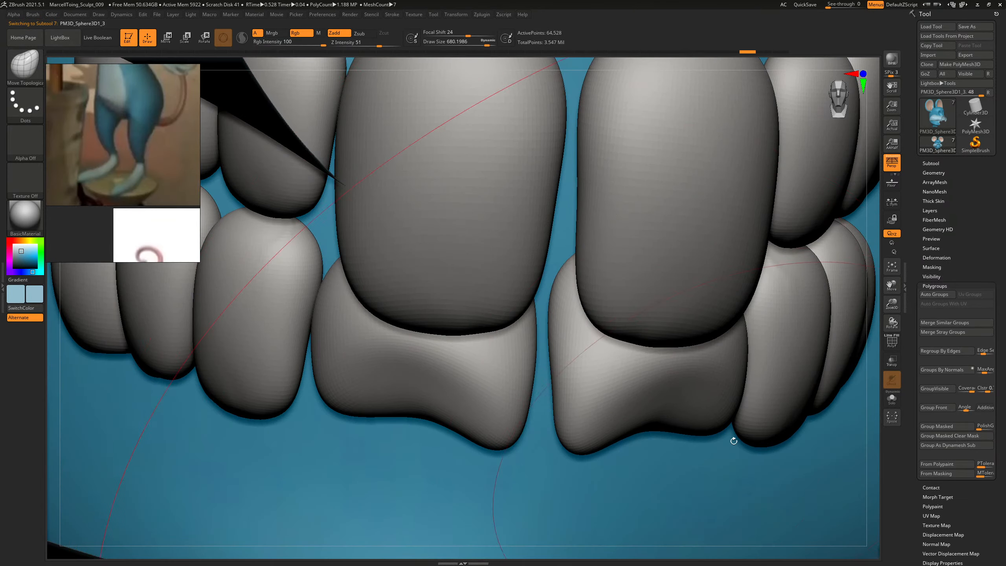
Fill out the notched lower front teeth with the ClayBuildup brush and smooth their shape, checking them from the side.
{"action": "key", "text": "b"}
{"action": "key", "text": "c"}
{"action": "key", "text": "b"}
{"action": "left_click_drag", "start_coordinate": [870, 416], "coordinate": [624, 378], "text": "alt"}
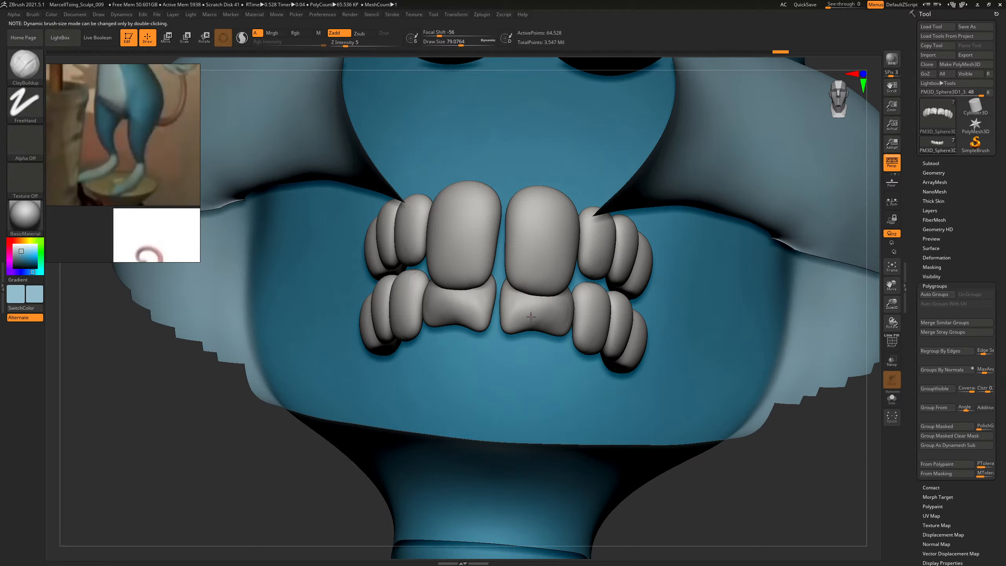
{"action": "left_click_drag", "start_coordinate": [568, 316], "coordinate": [572, 317]}
{"action": "left_click_drag", "start_coordinate": [803, 509], "coordinate": [649, 501]}
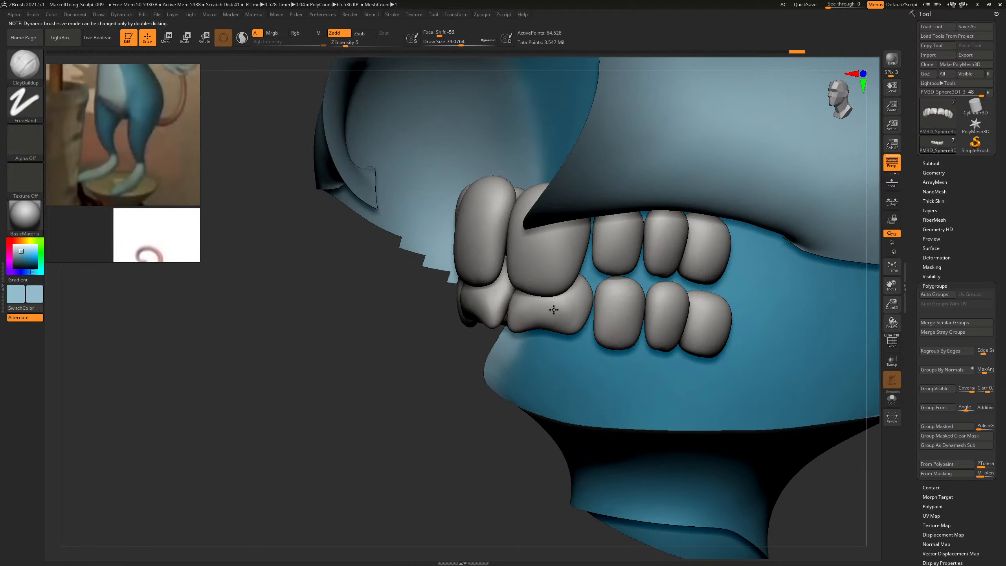
{"action": "left_click_drag", "start_coordinate": [346, 423], "coordinate": [501, 329]}
{"action": "mouse_move", "coordinate": [766, 492]}
{"action": "left_mouse_down"}
{"action": "mouse_move", "coordinate": [496, 314]}
{"action": "mouse_move", "coordinate": [533, 323]}
{"action": "left_mouse_up"}
{"action": "left_click_drag", "start_coordinate": [768, 266], "coordinate": [782, 327]}
{"action": "left_click_drag", "start_coordinate": [514, 295], "coordinate": [509, 304], "text": "shift"}
{"action": "mouse_move", "coordinate": [733, 313]}
{"action": "left_mouse_down"}
{"action": "mouse_move", "coordinate": [696, 312]}
{"action": "mouse_move", "coordinate": [696, 465]}
{"action": "mouse_move", "coordinate": [747, 457]}
{"action": "mouse_move", "coordinate": [733, 403]}
{"action": "mouse_move", "coordinate": [466, 310]}
{"action": "left_mouse_up"}
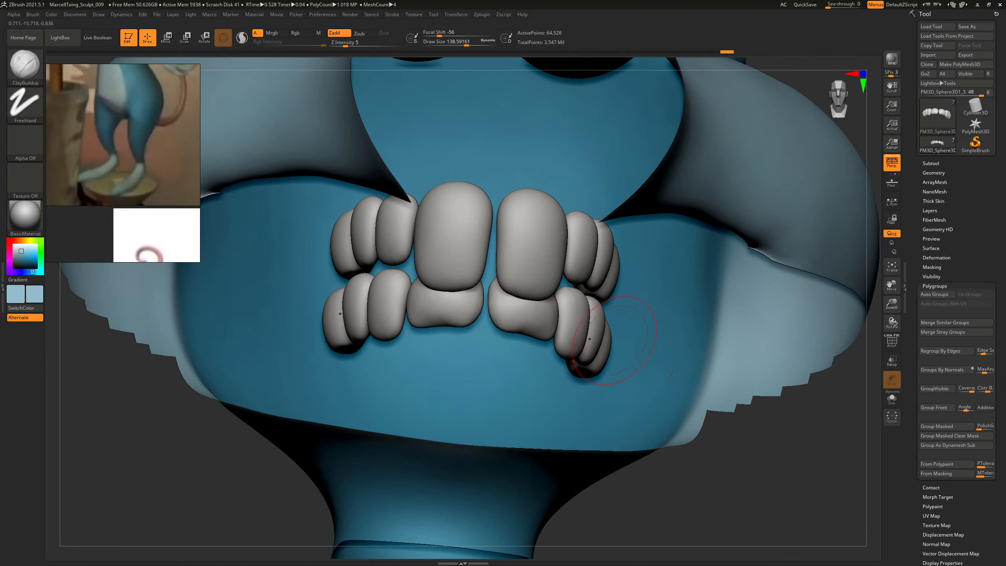
Unhide the complete rat mesh and make the head the active subtool in a three-quarter view.
{"action": "left_click_drag", "start_coordinate": [671, 374], "coordinate": [737, 329]}
{"action": "left_click", "coordinate": [698, 327], "text": "ctrl+shift"}
{"action": "left_click_drag", "start_coordinate": [737, 329], "coordinate": [566, 287], "text": "alt"}
{"action": "mouse_move", "coordinate": [633, 302]}
{"action": "left_mouse_down"}
{"action": "mouse_move", "coordinate": [613, 303]}
{"action": "mouse_move", "coordinate": [844, 435]}
{"action": "left_mouse_up"}
{"action": "mouse_move", "coordinate": [630, 349]}
{"action": "left_mouse_down"}
{"action": "mouse_move", "coordinate": [672, 351]}
{"action": "mouse_move", "coordinate": [663, 362]}
{"action": "left_mouse_up"}
Try pulling the lower lip with the Move Topological brush, working at the head's lowest subdivision level.
{"action": "key", "text": "b"}
{"action": "key", "text": "m"}
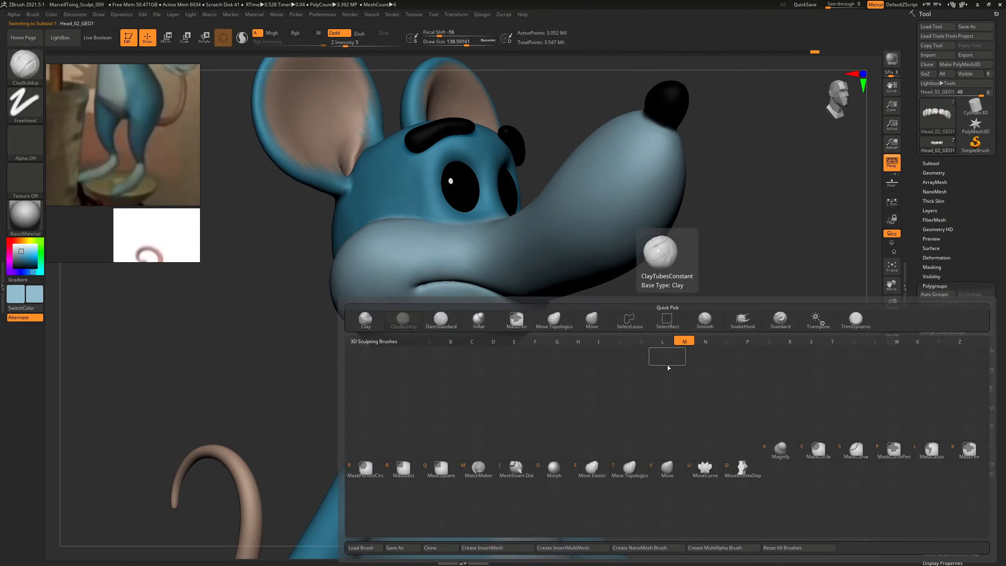
{"action": "key", "text": "t"}
{"action": "mouse_move", "coordinate": [485, 313]}
{"action": "left_mouse_down"}
{"action": "mouse_move", "coordinate": [487, 302]}
{"action": "mouse_move", "coordinate": [494, 322]}
{"action": "left_mouse_up"}
{"action": "key", "text": "ctrl+z"}
{"action": "key", "text": "shift+d"}
{"action": "key", "text": "ctrl+z"}
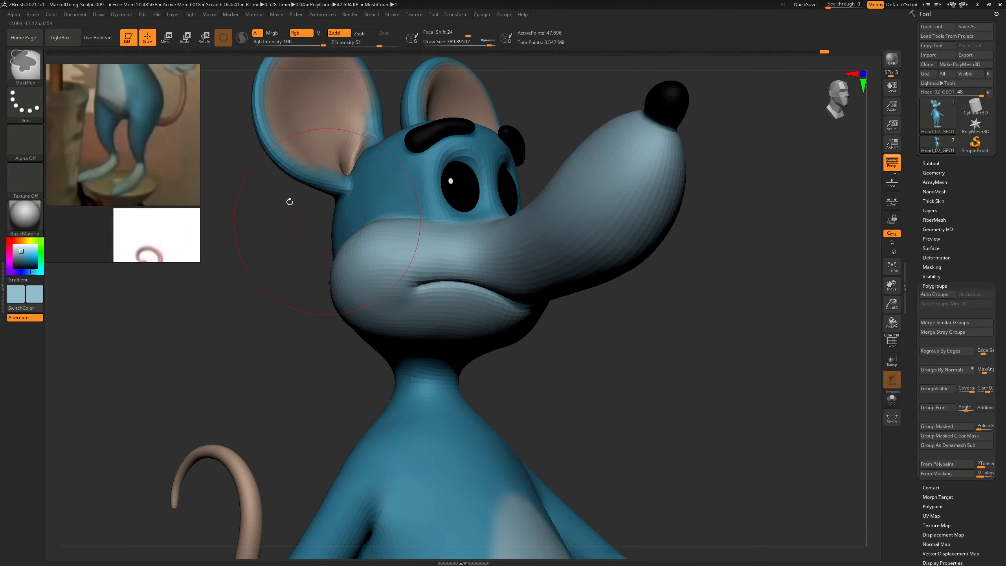
Open the brush's auto masking settings, try pulling the lower jaw down at draw size 1000, and undo the pull.
{"action": "left_click", "coordinate": [33, 15]}
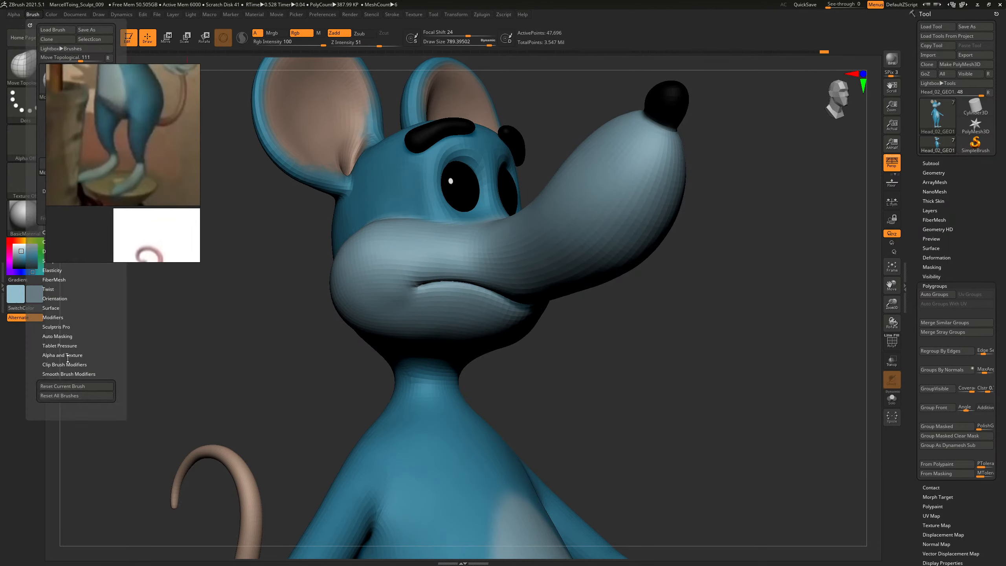
{"action": "left_click", "coordinate": [57, 336]}
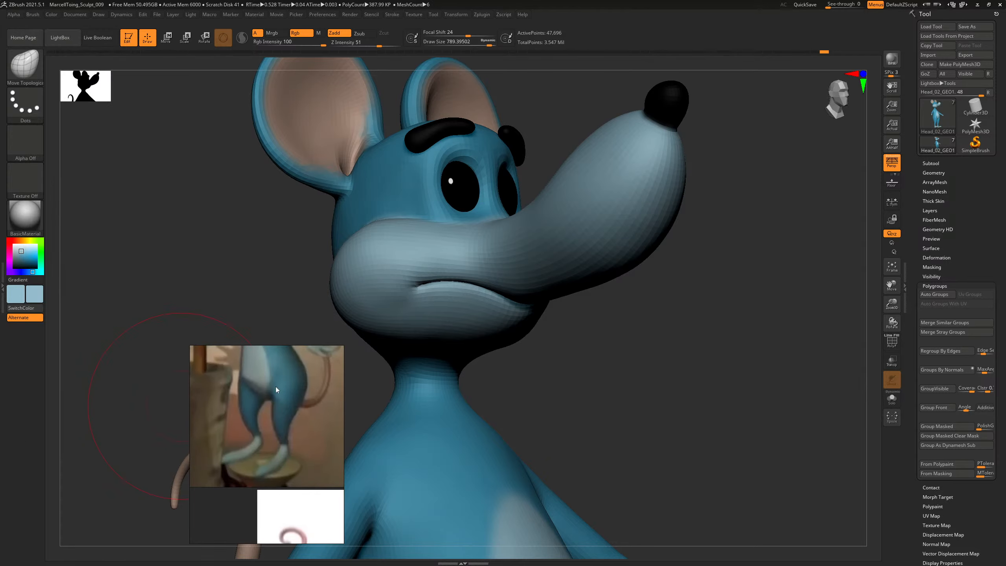
{"action": "left_click_drag", "start_coordinate": [275, 386], "coordinate": [130, 106]}
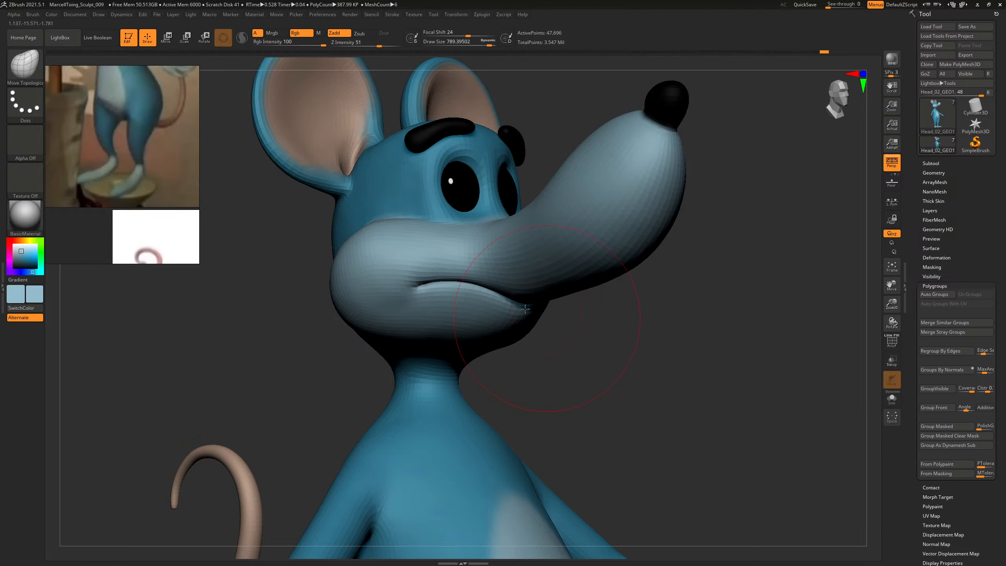
{"action": "key", "text": "bracketright"}
{"action": "left_click_drag", "start_coordinate": [498, 313], "coordinate": [478, 349]}
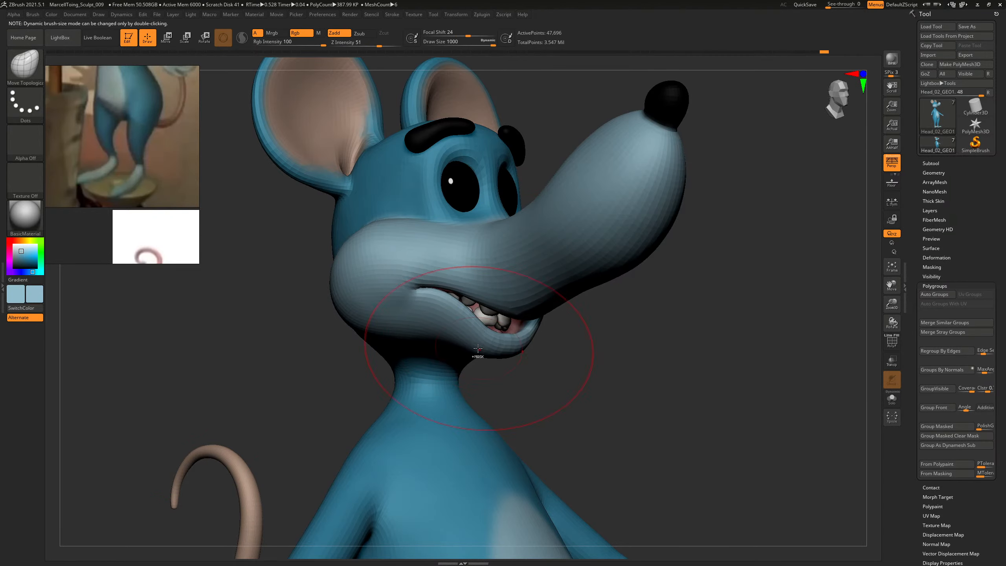
{"action": "key", "text": "ctrl+z"}
Move the floating reference image out of the way and set the Move Topological brush's topological masking range to 2.
{"action": "left_click", "coordinate": [51, 15]}
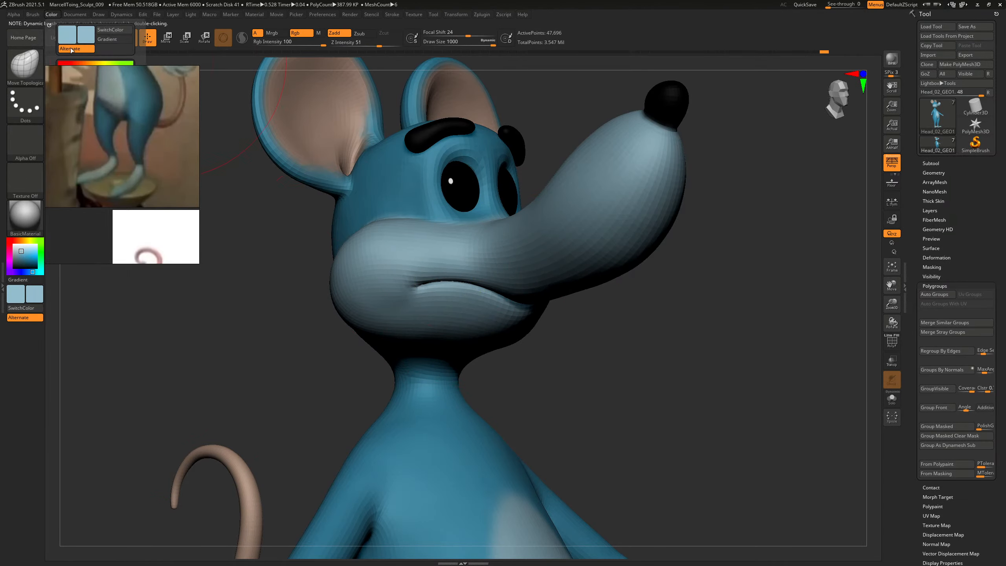
{"action": "right_click_drag", "start_coordinate": [275, 184], "coordinate": [24, 313]}
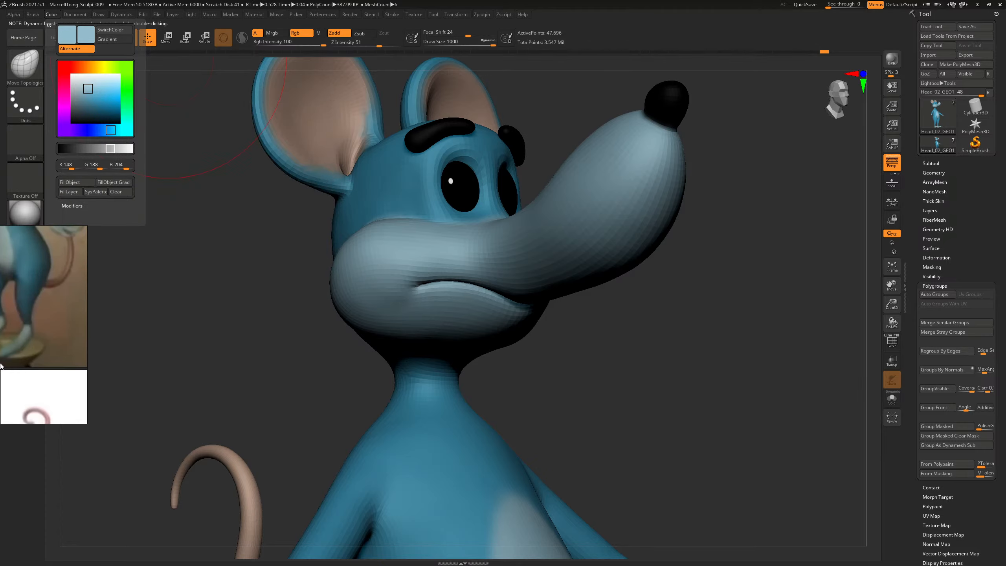
{"action": "right_click_drag", "start_coordinate": [84, 344], "coordinate": [0, 344]}
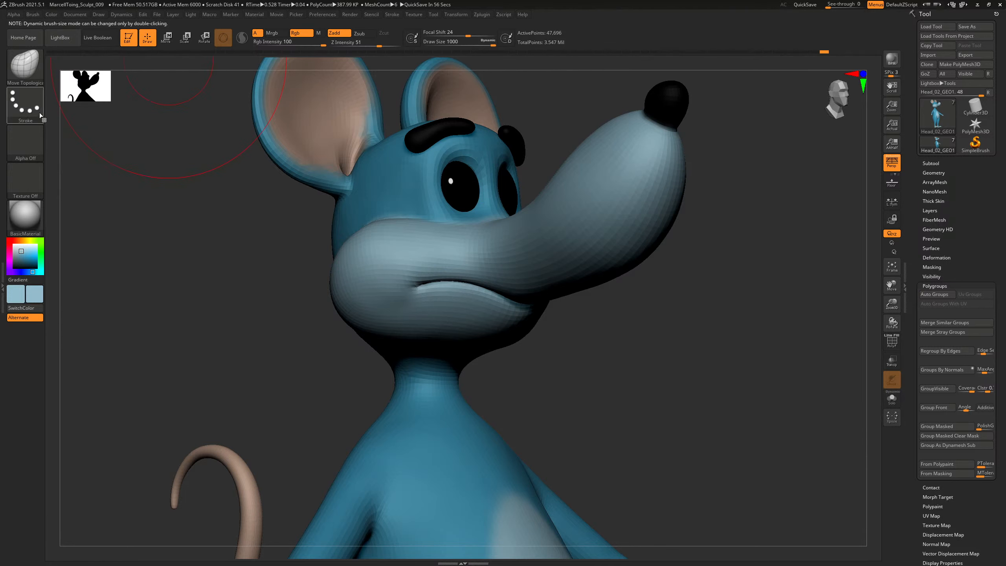
{"action": "left_click", "coordinate": [32, 15]}
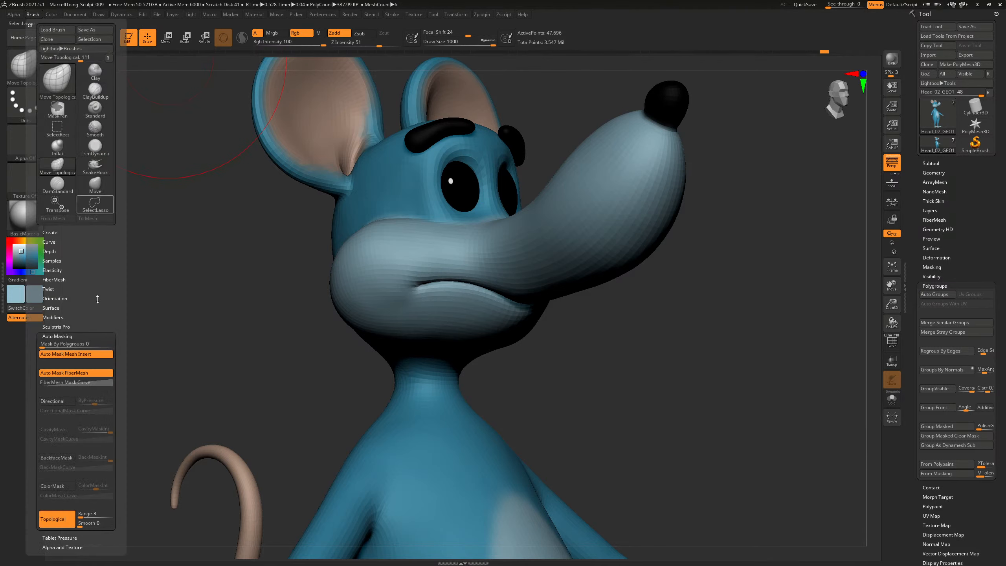
{"action": "left_click", "coordinate": [81, 517]}
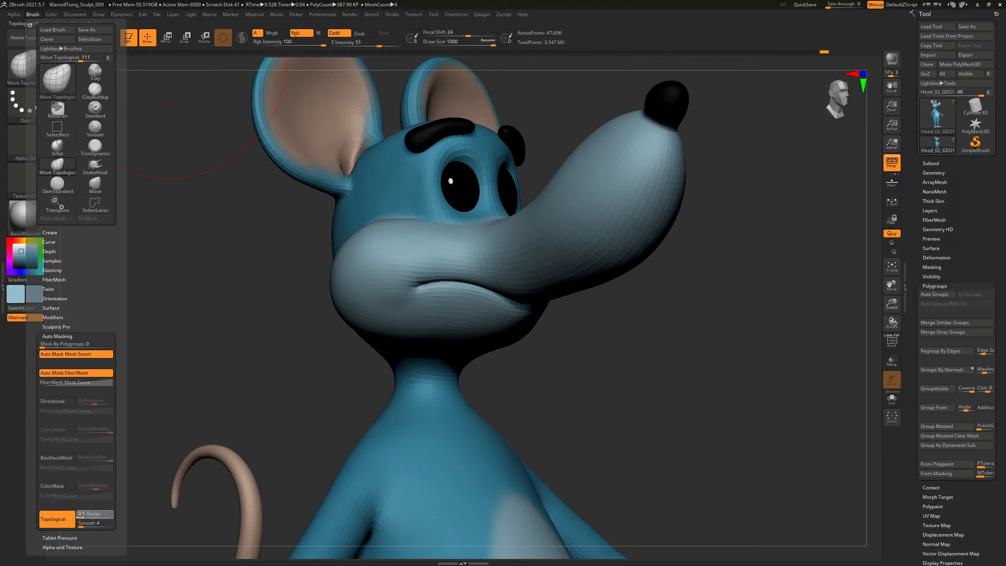
{"action": "key", "text": "s"}
{"action": "left_click", "coordinate": [487, 304]}
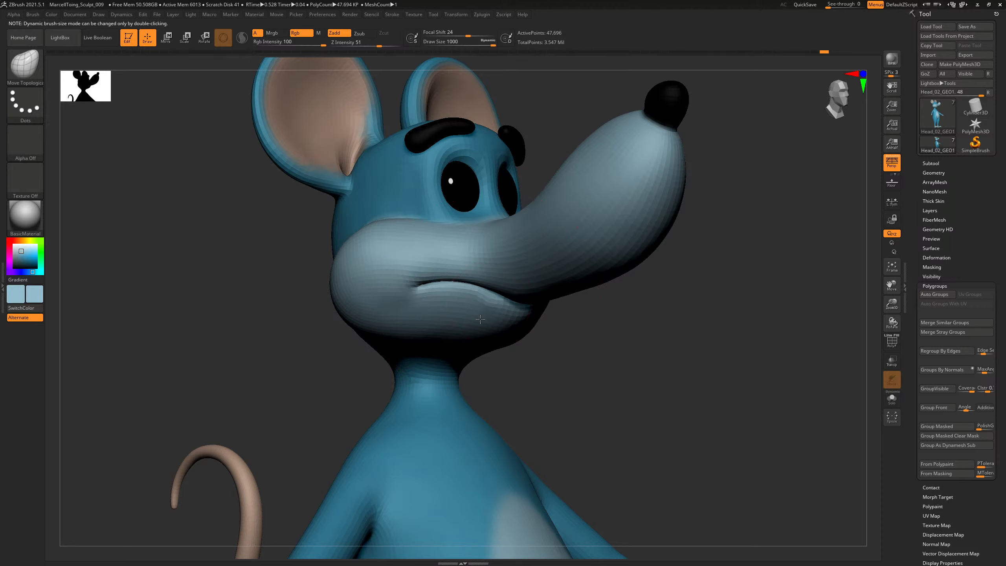
{"action": "left_click", "coordinate": [33, 14]}
{"action": "left_click", "coordinate": [34, 15]}
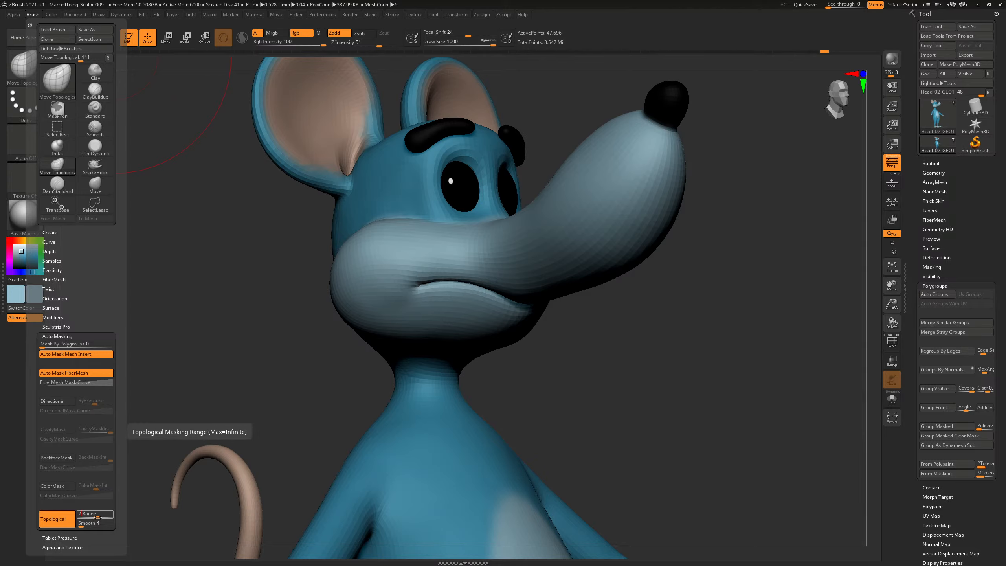
Try pulling the lower jaw wide open with the Move Topological brush and undo the jaw moves.
{"action": "left_click_drag", "start_coordinate": [480, 301], "coordinate": [488, 326]}
{"action": "mouse_move", "coordinate": [650, 348]}
{"action": "left_mouse_down"}
{"action": "mouse_move", "coordinate": [594, 340]}
{"action": "mouse_move", "coordinate": [669, 315]}
{"action": "mouse_move", "coordinate": [680, 360]}
{"action": "mouse_move", "coordinate": [651, 352]}
{"action": "left_mouse_up"}
{"action": "mouse_move", "coordinate": [496, 327]}
{"action": "left_mouse_down"}
{"action": "mouse_move", "coordinate": [484, 347]}
{"action": "mouse_move", "coordinate": [484, 412]}
{"action": "left_mouse_up"}
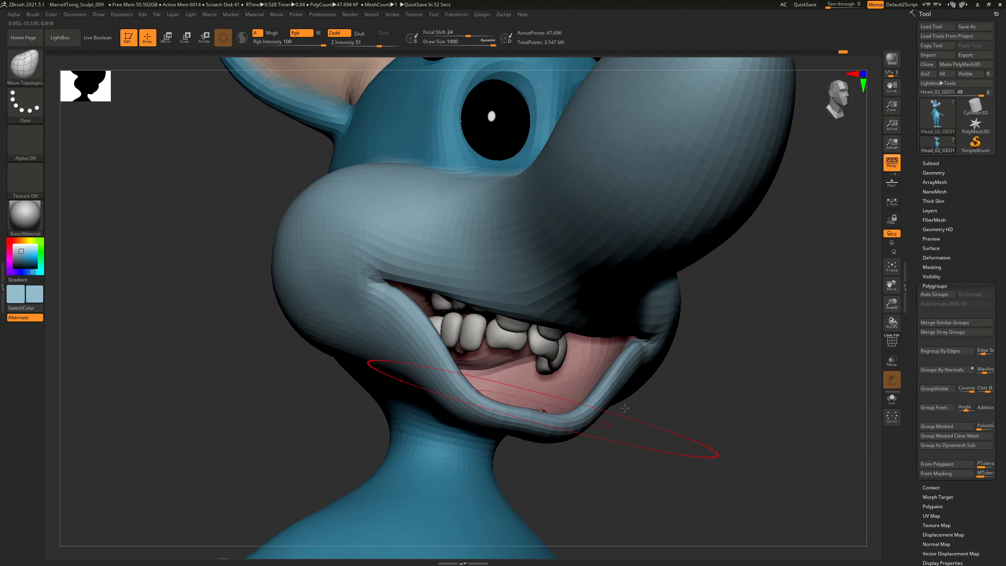
{"action": "left_click_drag", "start_coordinate": [714, 451], "coordinate": [734, 437]}
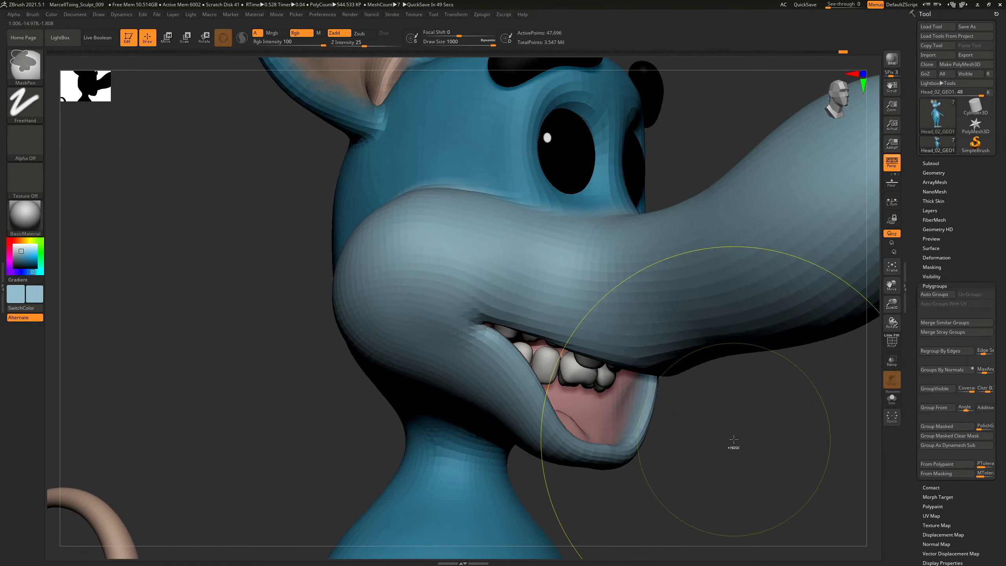
{"action": "key", "text": "ctrl+z"}
{"action": "key", "text": "ctrl+z"}
{"action": "key", "text": "ctrl+z"}
{"action": "key", "text": "ctrl+z"}
{"action": "key", "text": "ctrl+z"}
{"action": "key", "text": "ctrl+z"}
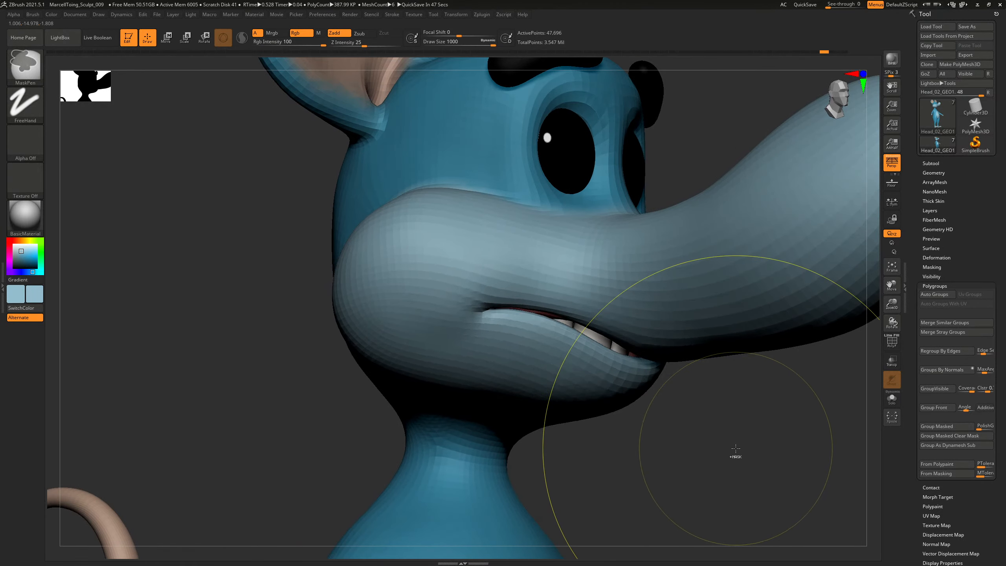
Examine the mouth's polygroups and the teeth's placement inside the closed jaw, using the polyframe and ghost transparency.
{"action": "left_click_drag", "start_coordinate": [716, 452], "coordinate": [734, 458]}
{"action": "key", "text": "shift+f"}
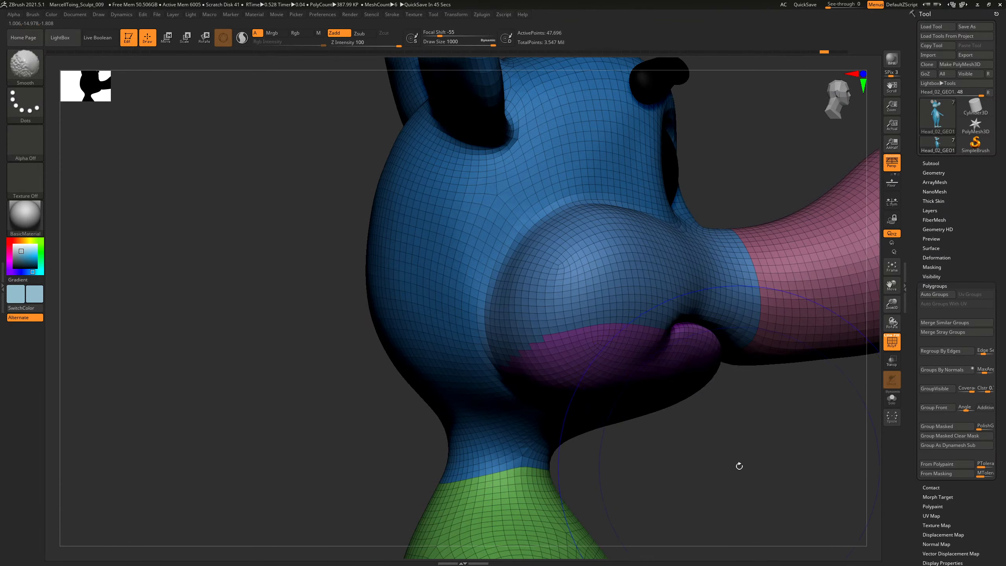
{"action": "key", "text": "shift+f"}
{"action": "left_click", "coordinate": [892, 379]}
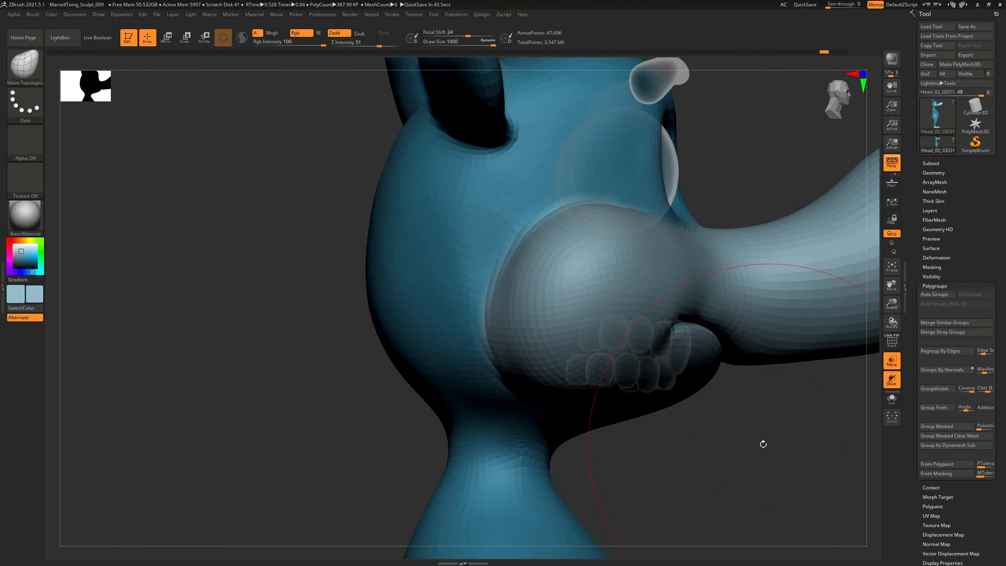
{"action": "left_click_drag", "start_coordinate": [761, 443], "coordinate": [585, 362]}
{"action": "left_click_drag", "start_coordinate": [623, 328], "coordinate": [766, 321], "text": "alt"}
{"action": "mouse_move", "coordinate": [650, 303]}
{"action": "left_mouse_down", "text": "alt"}
{"action": "mouse_move", "coordinate": [709, 330]}
{"action": "mouse_move", "coordinate": [700, 335]}
{"action": "left_mouse_up", "text": "alt"}
{"action": "key", "text": "shift+f"}
{"action": "key", "text": "shift+f"}
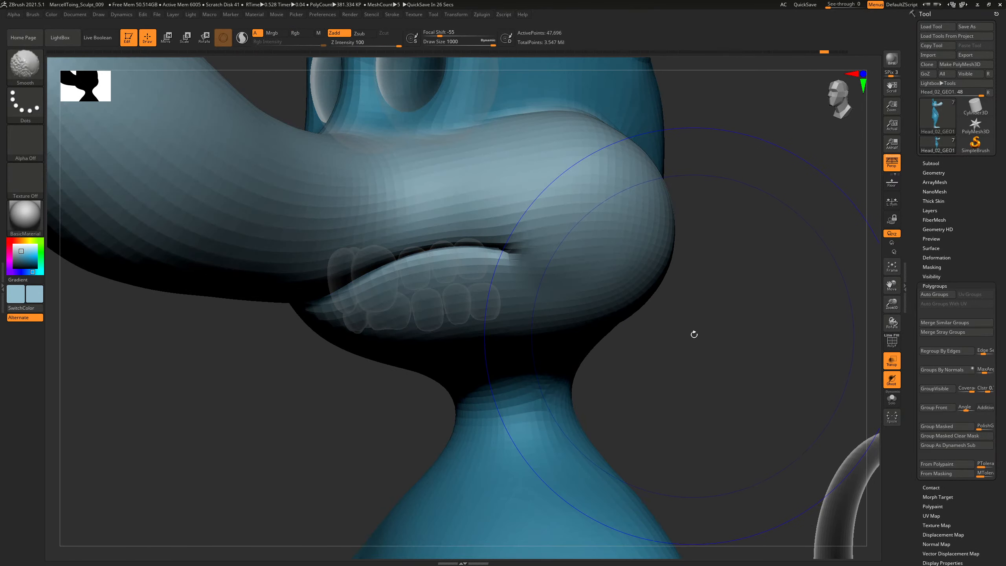
{"action": "left_click", "coordinate": [891, 360]}
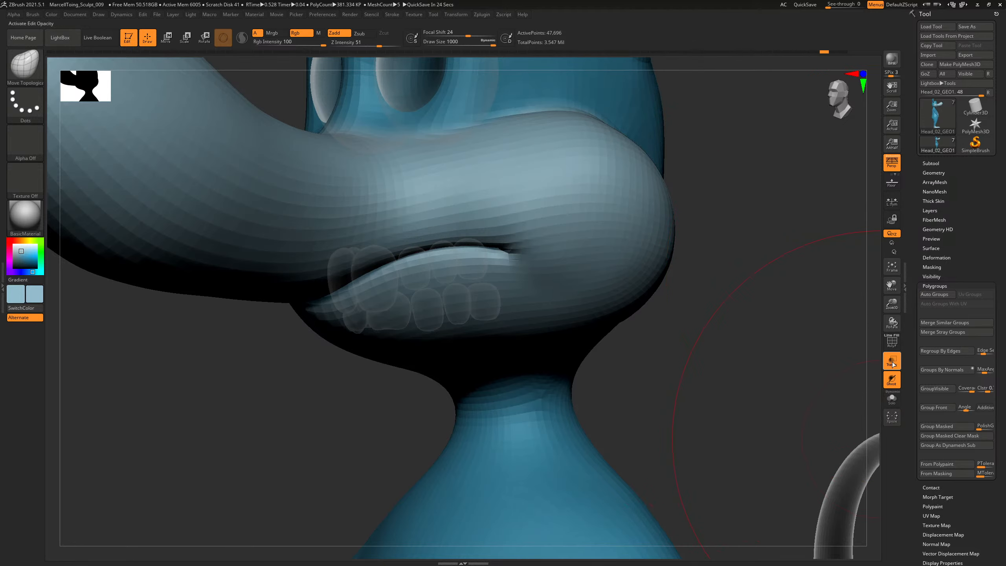
Frame the whole rat, switch to the ClayBuildup brush and make the hands the active subtool.
{"action": "key", "text": "f"}
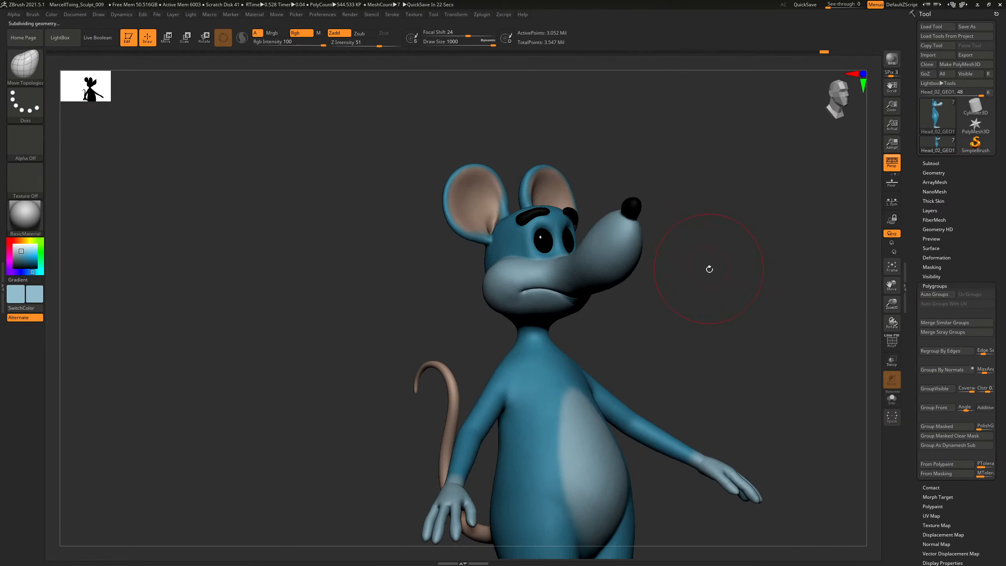
{"action": "left_click_drag", "start_coordinate": [730, 277], "coordinate": [718, 285]}
{"action": "key", "text": "b"}
{"action": "key", "text": "c"}
{"action": "key", "text": "b"}
{"action": "mouse_move", "coordinate": [744, 333]}
{"action": "left_mouse_down", "text": "alt"}
{"action": "mouse_move", "coordinate": [701, 250]}
{"action": "mouse_move", "coordinate": [722, 288]}
{"action": "mouse_move", "coordinate": [718, 377]}
{"action": "left_mouse_up", "text": "alt"}
{"action": "left_click", "coordinate": [678, 364], "text": "alt"}
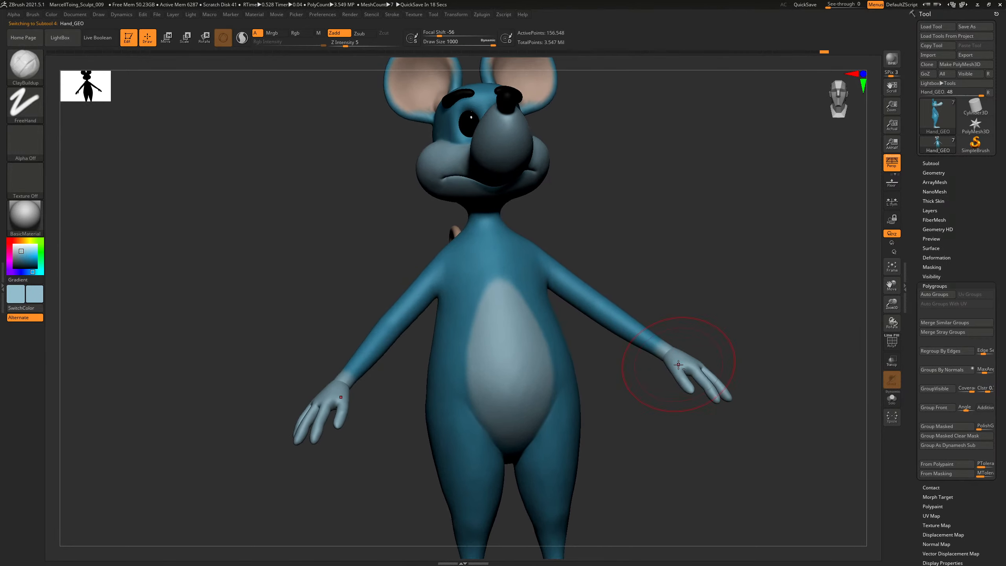
Set the draw size to about 220 and check the hands and wrists two subdivision levels down and back up.
{"action": "key", "text": "f"}
{"action": "mouse_move", "coordinate": [799, 193]}
{"action": "left_mouse_down"}
{"action": "mouse_move", "coordinate": [786, 254]}
{"action": "mouse_move", "coordinate": [775, 235]}
{"action": "left_mouse_up"}
{"action": "key", "text": "s"}
{"action": "key", "text": "s"}
{"action": "key", "text": "shift+d"}
{"action": "key", "text": "shift+d"}
{"action": "key", "text": "s"}
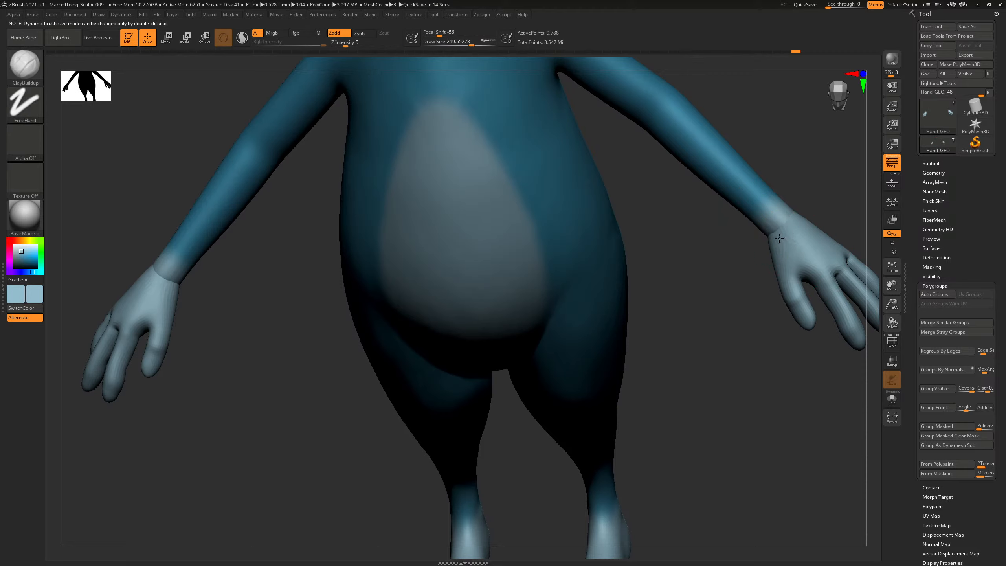
{"action": "key", "text": "d"}
{"action": "key", "text": "d"}
{"action": "left_click_drag", "start_coordinate": [833, 204], "coordinate": [677, 423]}
{"action": "left_click_drag", "start_coordinate": [794, 323], "coordinate": [761, 328]}
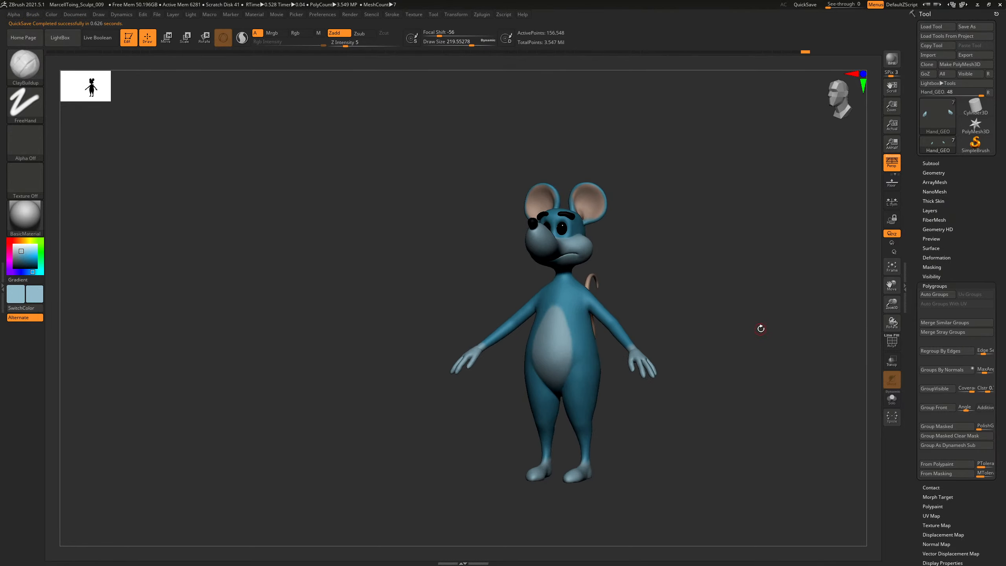
Make the head and body mesh the active subtool and frame it.
{"action": "left_click", "coordinate": [551, 310], "text": "alt"}
{"action": "left_click_drag", "start_coordinate": [680, 309], "coordinate": [704, 364]}
{"action": "key", "text": "f"}
Examine the body's topology and polygroups by comparing the mesh with the polyframe on and off.
{"action": "key", "text": "shift+f"}
{"action": "key", "text": "shift+f"}
{"action": "mouse_move", "coordinate": [685, 236]}
{"action": "left_mouse_down", "text": "alt"}
{"action": "mouse_move", "coordinate": [680, 332]}
{"action": "mouse_move", "coordinate": [694, 344]}
{"action": "mouse_move", "coordinate": [667, 339]}
{"action": "mouse_move", "coordinate": [695, 263]}
{"action": "mouse_move", "coordinate": [705, 301]}
{"action": "mouse_move", "coordinate": [716, 278]}
{"action": "mouse_move", "coordinate": [727, 308]}
{"action": "mouse_move", "coordinate": [704, 302]}
{"action": "left_mouse_up", "text": "alt"}
{"action": "key", "text": "shift+f"}
{"action": "key", "text": "shift+f"}
{"action": "key", "text": "shift+f"}
{"action": "key", "text": "shift+f"}
{"action": "key", "text": "shift+f"}
{"action": "key", "text": "shift+f"}
{"action": "key", "text": "shift+f"}
{"action": "key", "text": "shift+f"}
Set up the ClayBuildup brush with a draw size of about 220 for sculpting the rat's shoulder and upper back.
{"action": "key", "text": "b"}
{"action": "key", "text": "c"}
{"action": "key", "text": "b"}
{"action": "key", "text": "["}
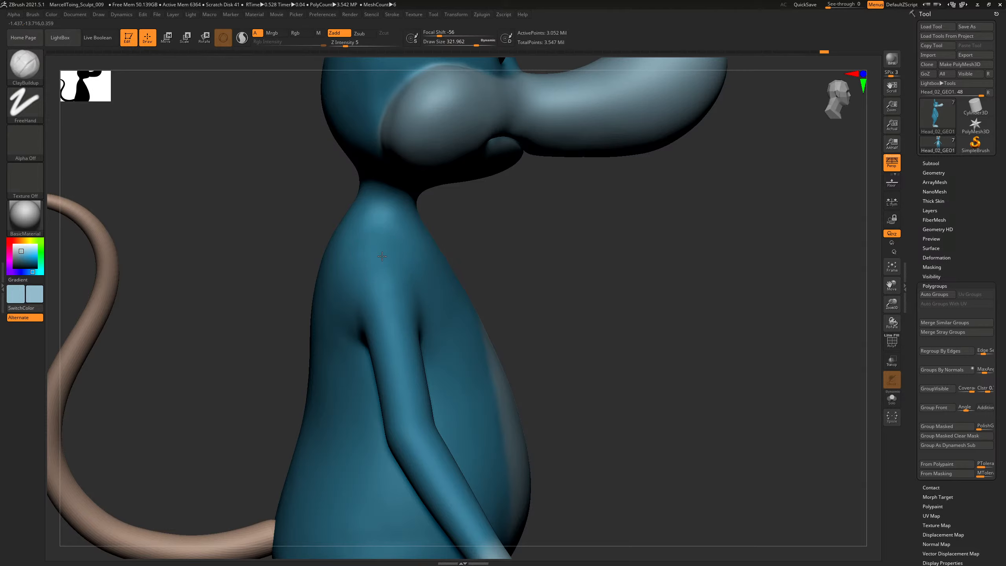
{"action": "left_click_drag", "start_coordinate": [554, 222], "coordinate": [344, 238]}
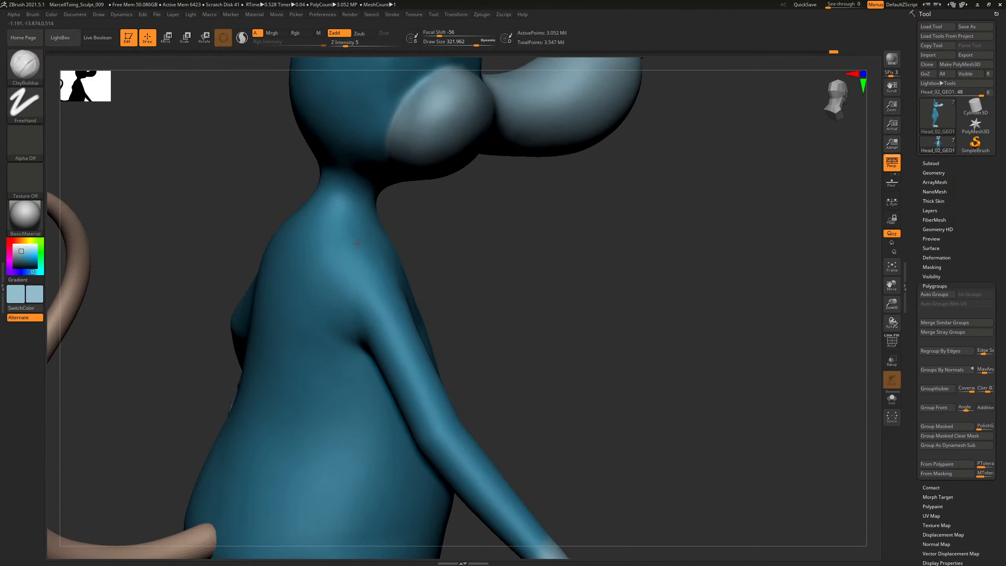
{"action": "key", "text": "s"}
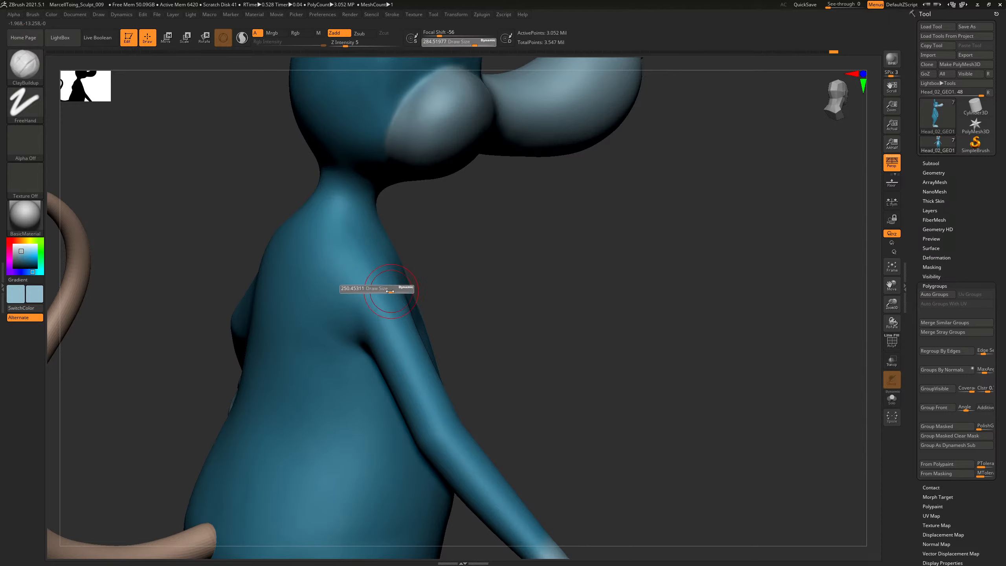
{"action": "left_click", "coordinate": [390, 291]}
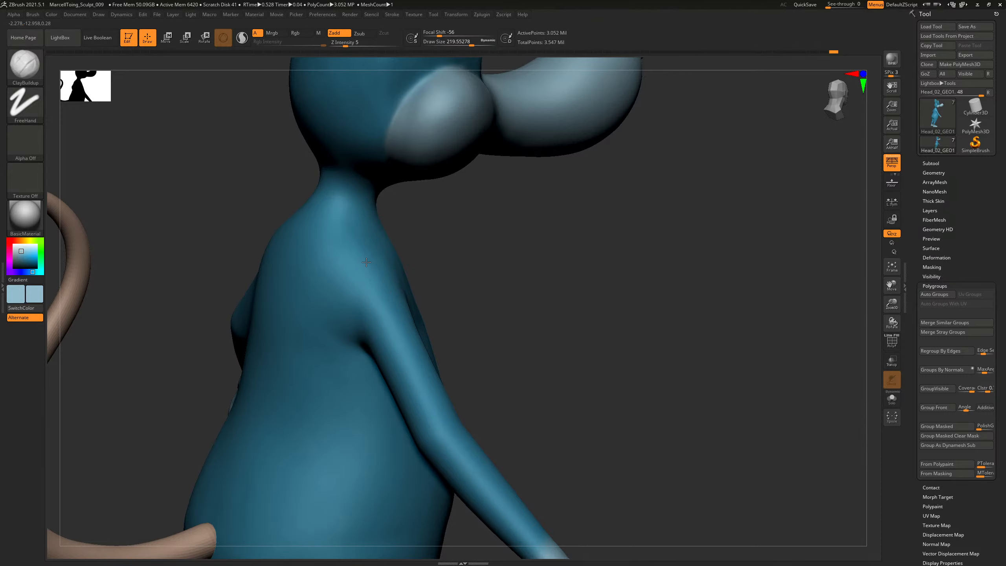
Smooth the rat's shoulder three subdivision levels down with a draw size of about 267, and return to the highest level.
{"action": "left_click_drag", "start_coordinate": [414, 238], "coordinate": [519, 212]}
{"action": "key", "text": "shift+d"}
{"action": "key", "text": "shift+d"}
{"action": "key", "text": "shift+d"}
{"action": "key", "text": "s"}
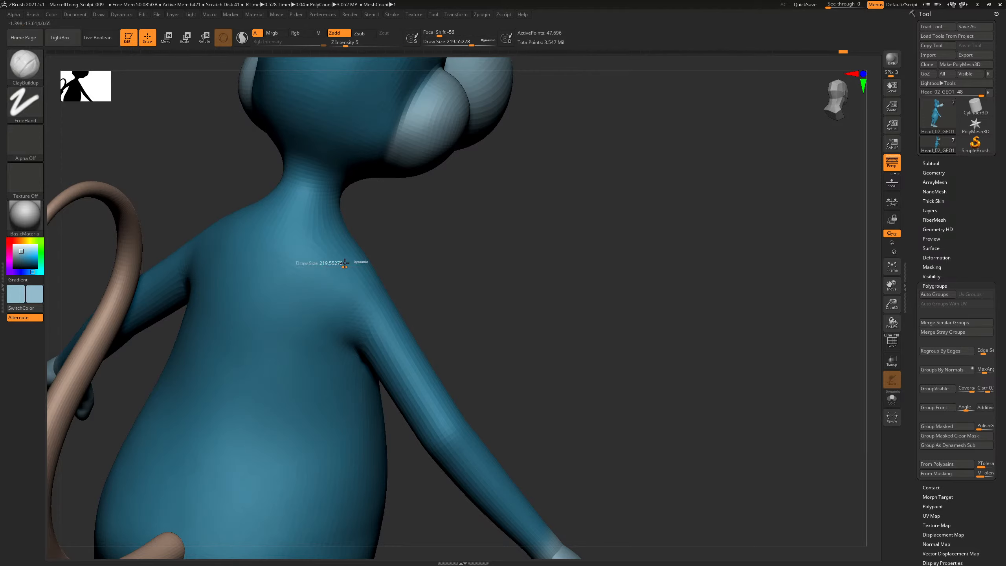
{"action": "left_click", "coordinate": [348, 264]}
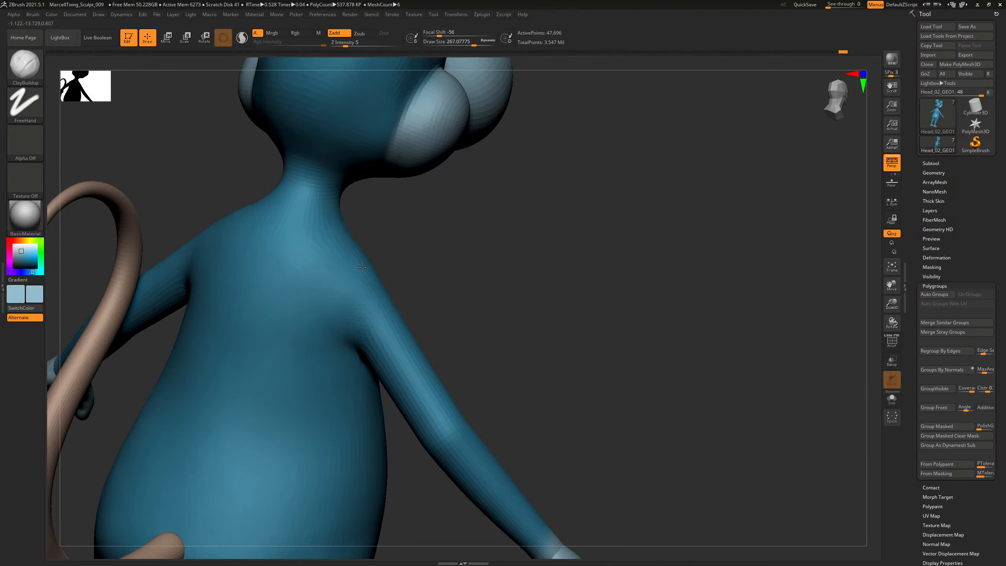
{"action": "left_click_drag", "start_coordinate": [362, 267], "coordinate": [371, 273], "text": "shift"}
{"action": "left_click_drag", "start_coordinate": [417, 241], "coordinate": [382, 247]}
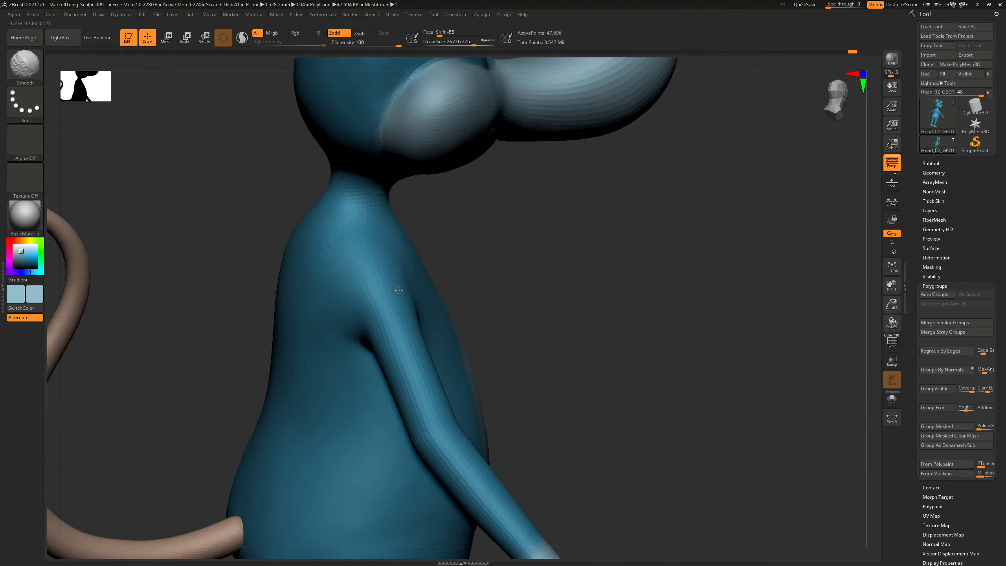
{"action": "key", "text": "d"}
{"action": "key", "text": "d"}
{"action": "left_click_drag", "start_coordinate": [622, 283], "coordinate": [546, 283]}
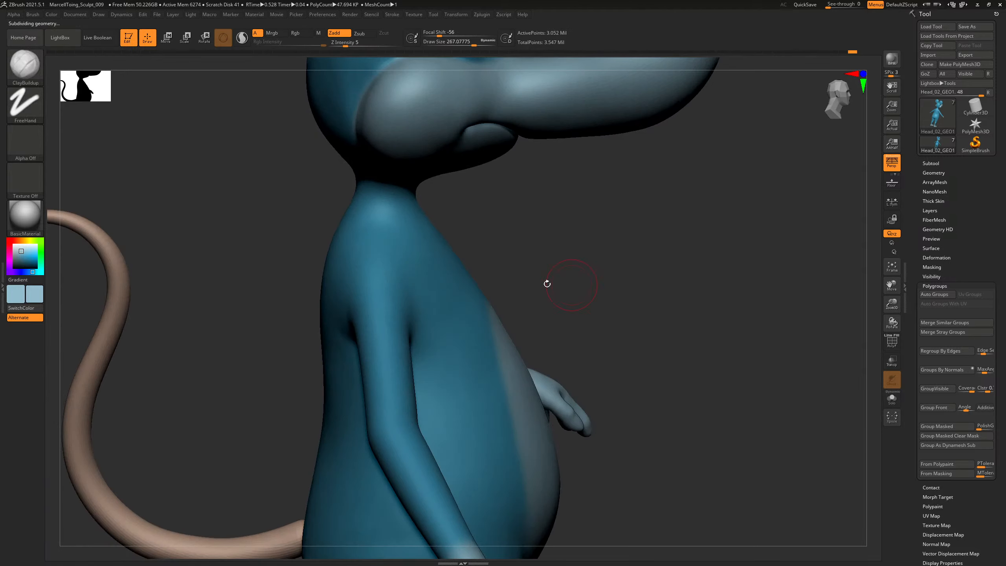
Smooth the top of the arm two subdivision levels down, return to the highest level and check the shoulders from behind and the side.
{"action": "key", "text": "shift+d"}
{"action": "key", "text": "shift+d"}
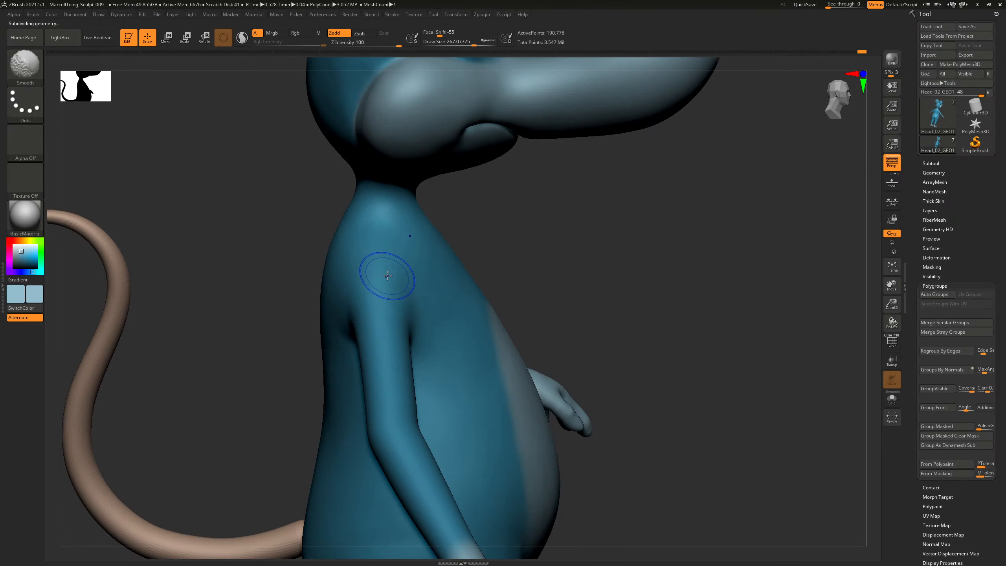
{"action": "key", "text": "d"}
{"action": "key", "text": "d"}
{"action": "left_click_drag", "start_coordinate": [515, 277], "coordinate": [584, 253]}
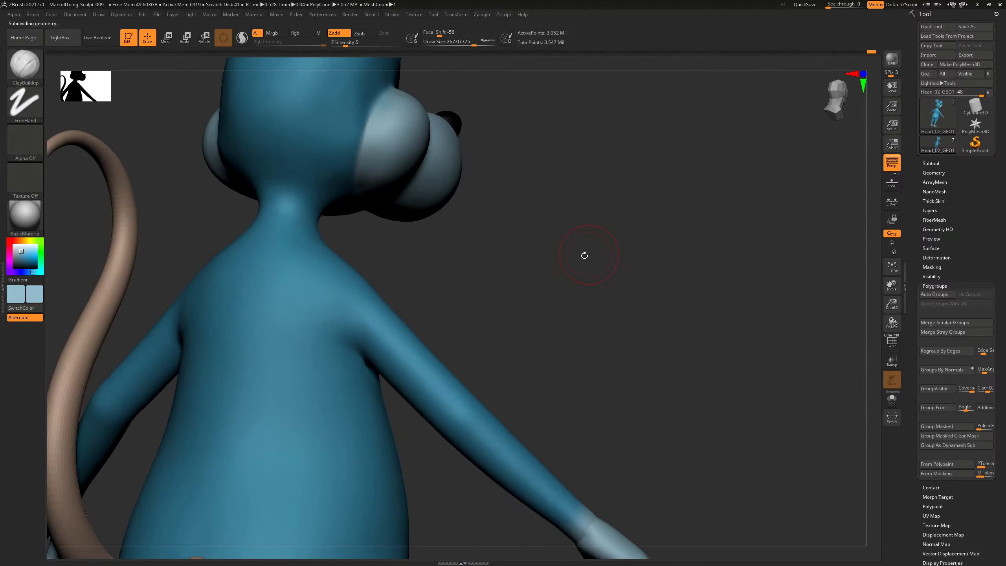
{"action": "left_click_drag", "start_coordinate": [335, 375], "coordinate": [519, 249]}
{"action": "left_click_drag", "start_coordinate": [555, 291], "coordinate": [482, 294]}
Switch to the Standard brush and set its draw size to about 144 for the area around the base of the tail.
{"action": "key", "text": "b"}
{"action": "key", "text": "s"}
{"action": "key", "text": "t"}
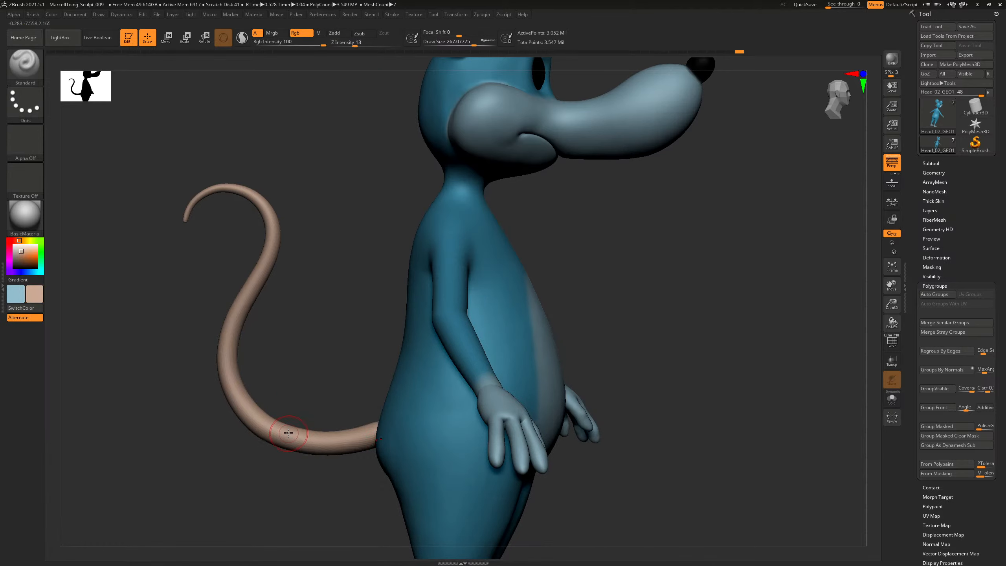
{"action": "mouse_move", "coordinate": [318, 390]}
{"action": "left_mouse_down"}
{"action": "mouse_move", "coordinate": [438, 345]}
{"action": "mouse_move", "coordinate": [453, 349]}
{"action": "left_mouse_up"}
{"action": "key", "text": "s"}
{"action": "left_click_drag", "start_coordinate": [451, 408], "coordinate": [457, 408]}
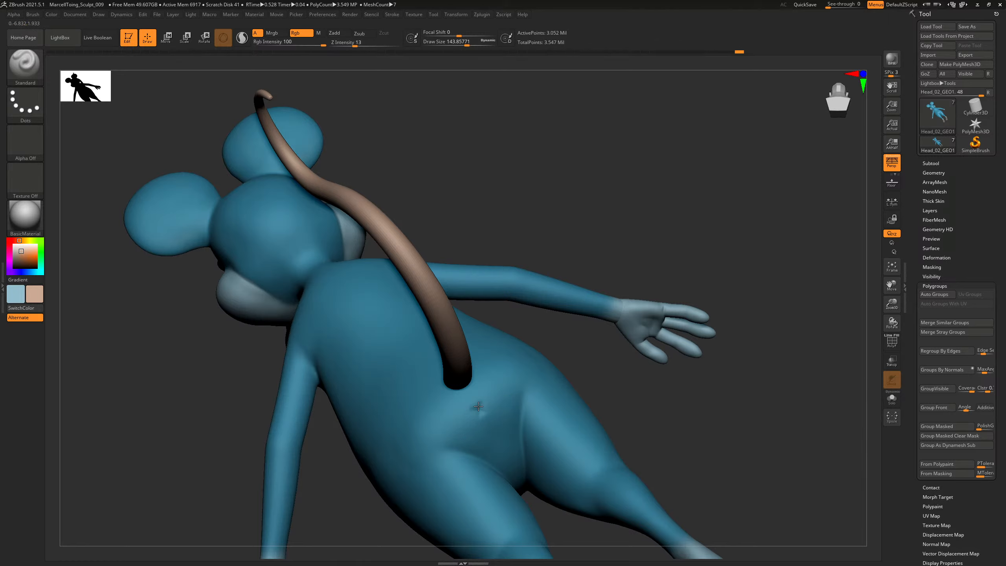
{"action": "left_click_drag", "start_coordinate": [662, 353], "coordinate": [647, 445]}
Switch to the ClayBuildup brush with a draw size of about 102 for sculpting the corner of the rat's mouth.
{"action": "key", "text": "b"}
{"action": "key", "text": "c"}
{"action": "key", "text": "b"}
{"action": "left_click_drag", "start_coordinate": [582, 436], "coordinate": [645, 357], "text": "alt"}
{"action": "key", "text": "s"}
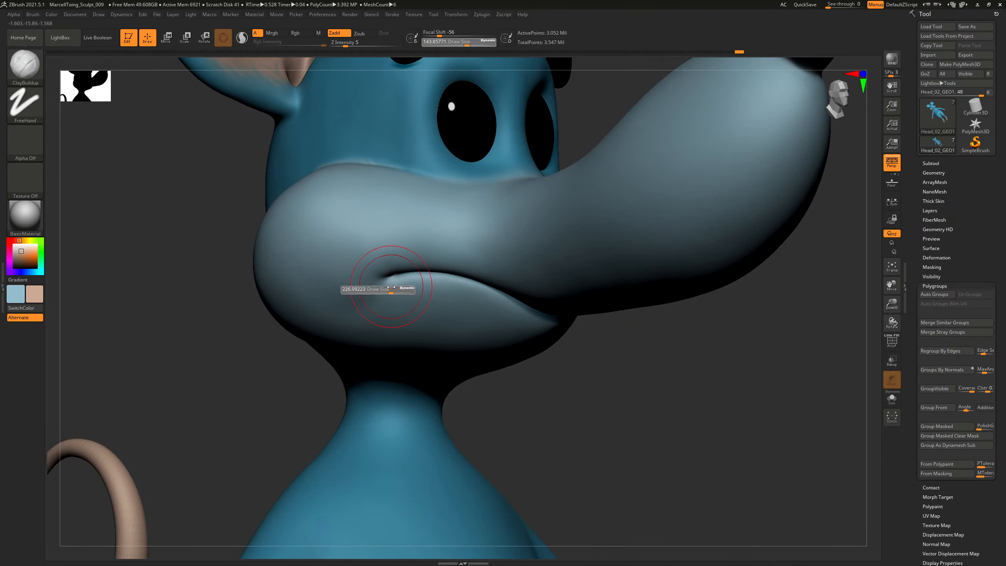
{"action": "left_click_drag", "start_coordinate": [396, 287], "coordinate": [392, 286]}
Isolate the lower jaw polygroup and mask the rest of the head and body mesh, with all parts shown again.
{"action": "left_click", "coordinate": [419, 296], "text": "ctrl+shift"}
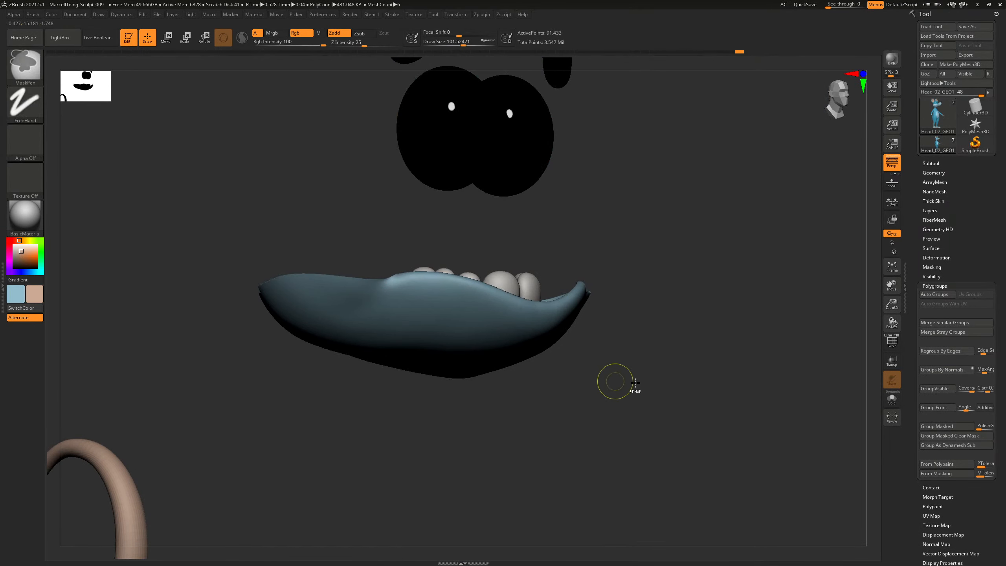
{"action": "left_click", "coordinate": [616, 382], "text": "ctrl"}
{"action": "left_click", "coordinate": [636, 373], "text": "ctrl+shift"}
{"action": "left_click", "coordinate": [664, 374], "text": "ctrl"}
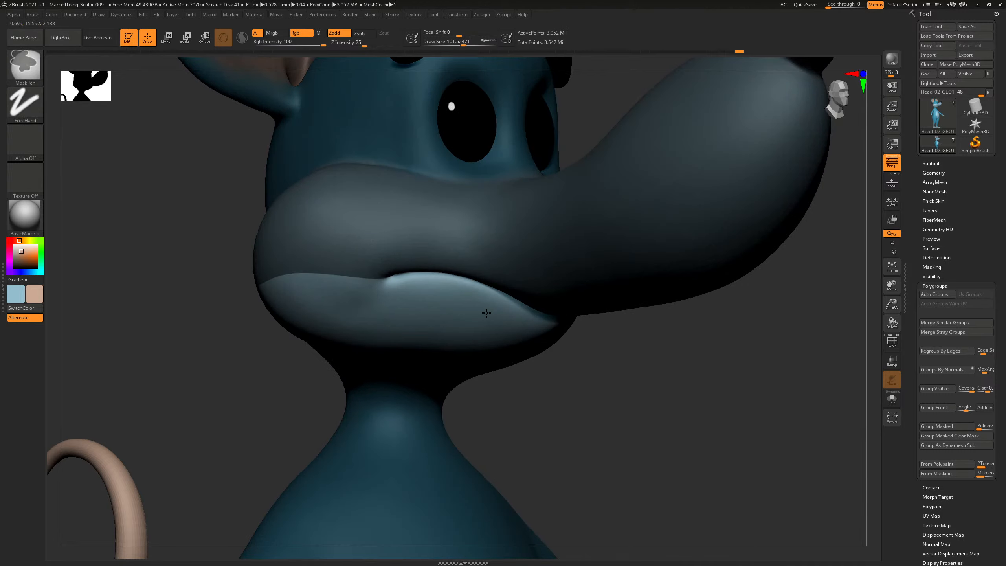
Reselect the ClayBuildup brush, clear the mask around the lower jaw and undo the clearing.
{"action": "key", "text": "b"}
{"action": "key", "text": "c"}
{"action": "key", "text": "b"}
{"action": "left_click", "coordinate": [660, 381], "text": "ctrl"}
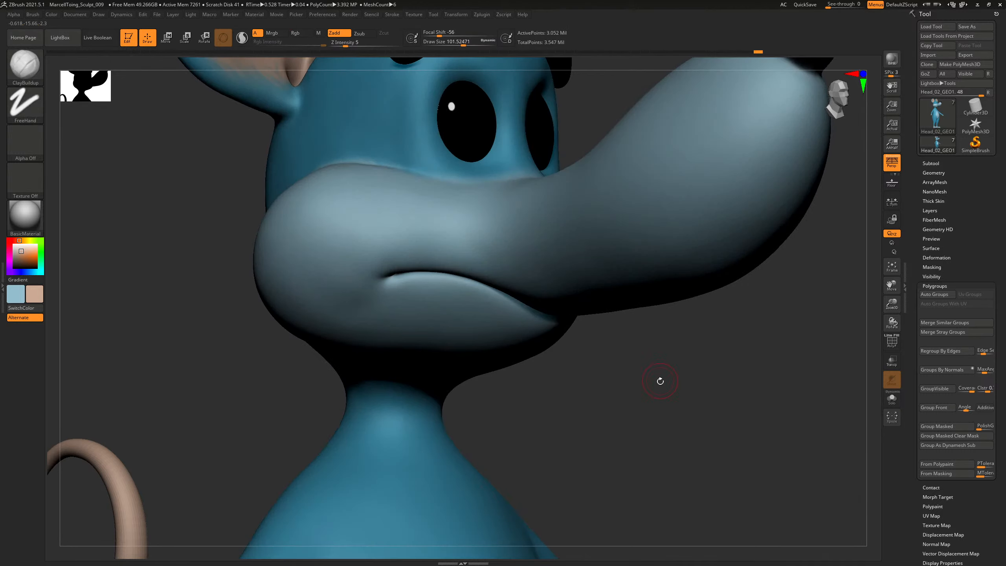
{"action": "key", "text": "ctrl+z"}
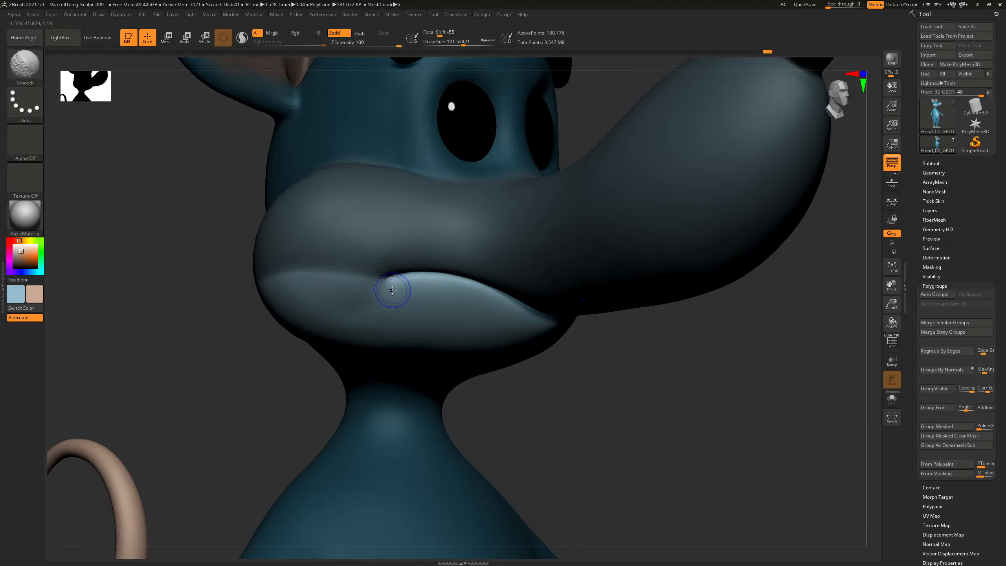
Smooth the unmasked lower lip at the mouth corner two subdivision levels down, return to the highest level and check the polyframe.
{"action": "key", "text": "shift+d"}
{"action": "key", "text": "shift+d"}
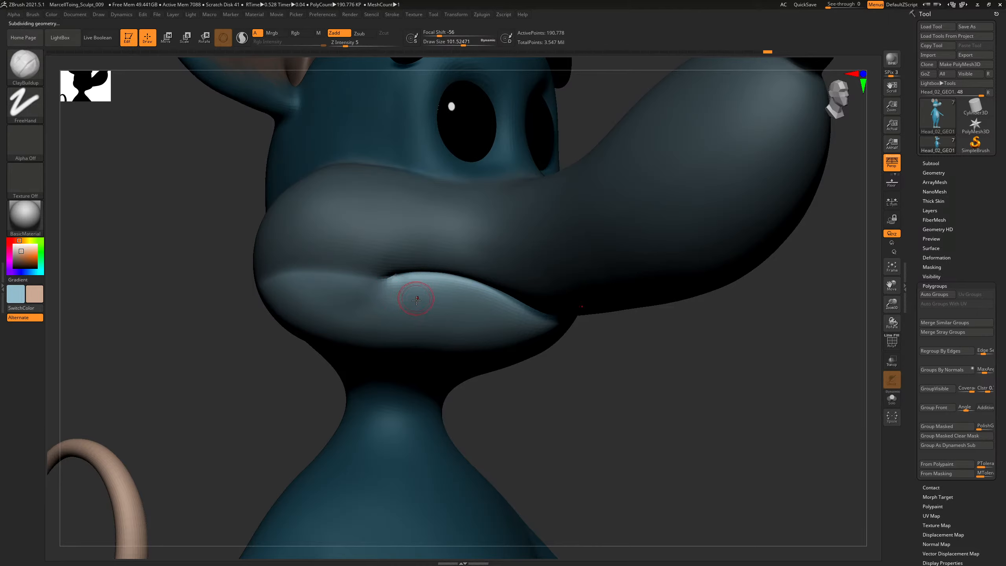
{"action": "key", "text": "shift"}
{"action": "key", "text": "d"}
{"action": "key", "text": "shift+f"}
{"action": "key", "text": "shift+f"}
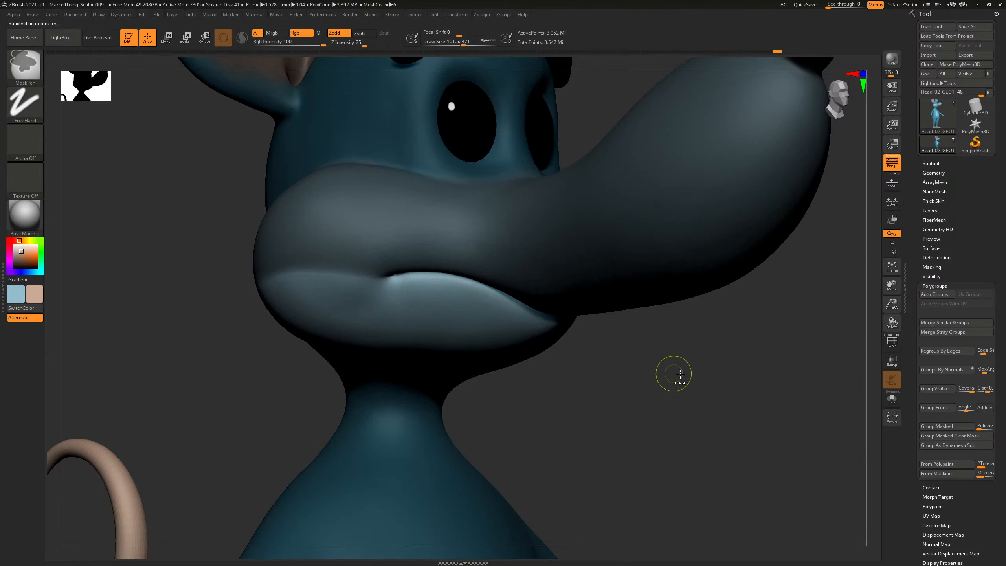
Set the draw size to about 128 and smooth the lower lip and cheek around the unmasked mouth corner.
{"action": "mouse_move", "coordinate": [712, 411]}
{"action": "left_mouse_down", "text": "alt"}
{"action": "mouse_move", "coordinate": [573, 329]}
{"action": "mouse_move", "coordinate": [597, 343]}
{"action": "mouse_move", "coordinate": [606, 333]}
{"action": "mouse_move", "coordinate": [777, 440]}
{"action": "mouse_move", "coordinate": [766, 402]}
{"action": "left_mouse_up", "text": "alt"}
{"action": "key", "text": "s"}
{"action": "left_click_drag", "start_coordinate": [406, 273], "coordinate": [414, 266]}
{"action": "mouse_move", "coordinate": [694, 344]}
{"action": "left_mouse_down"}
{"action": "mouse_move", "coordinate": [758, 406]}
{"action": "mouse_move", "coordinate": [436, 301]}
{"action": "left_mouse_up"}
{"action": "key", "text": "shift"}
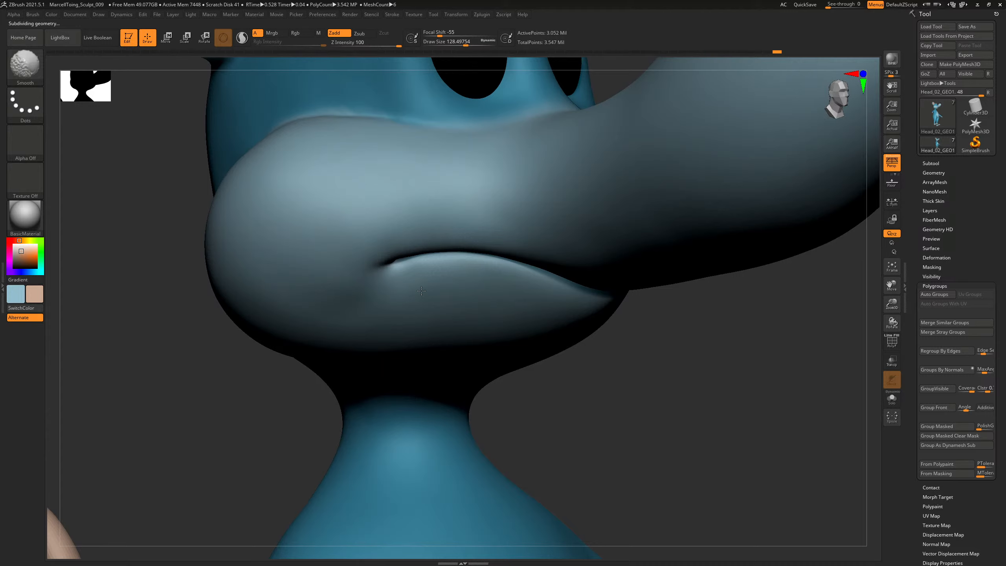
{"action": "left_click_drag", "start_coordinate": [379, 294], "coordinate": [390, 303], "text": "shift"}
{"action": "left_click_drag", "start_coordinate": [527, 376], "coordinate": [584, 362]}
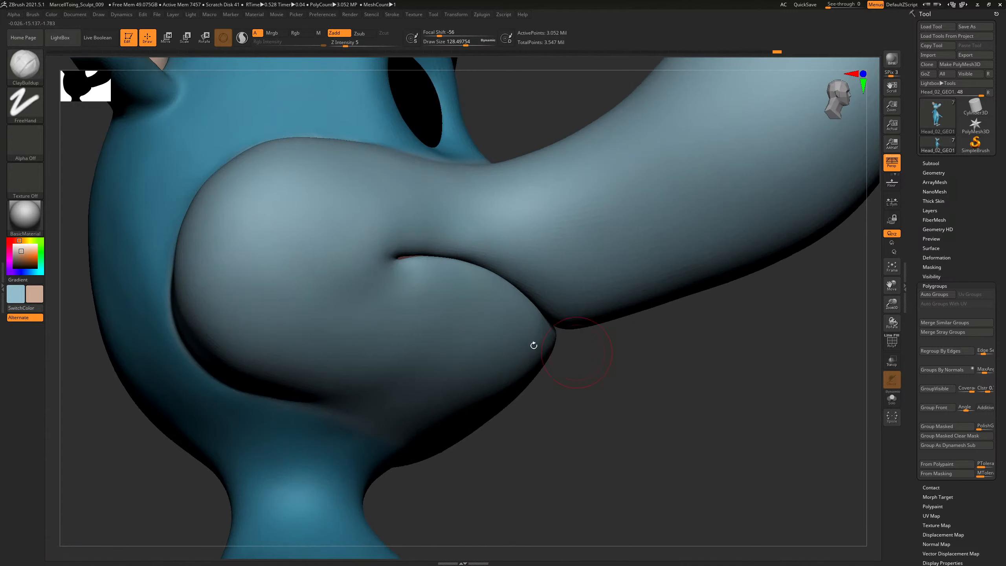
Set the draw size to about 220 for the cheek below the mouth corner and review the head from several angles.
{"action": "key", "text": "s"}
{"action": "left_click_drag", "start_coordinate": [362, 294], "coordinate": [370, 297]}
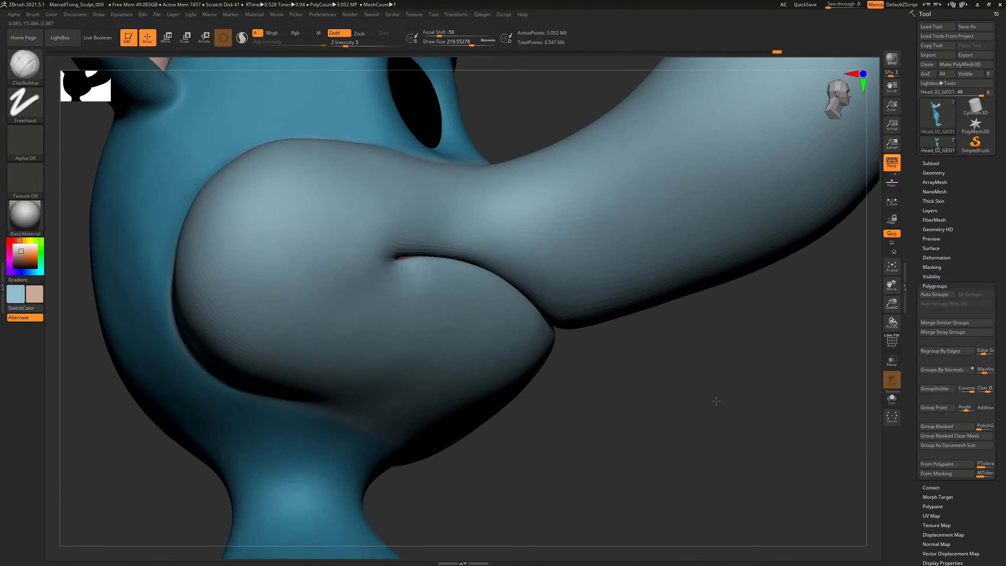
{"action": "left_click_drag", "start_coordinate": [714, 402], "coordinate": [635, 313], "text": "alt"}
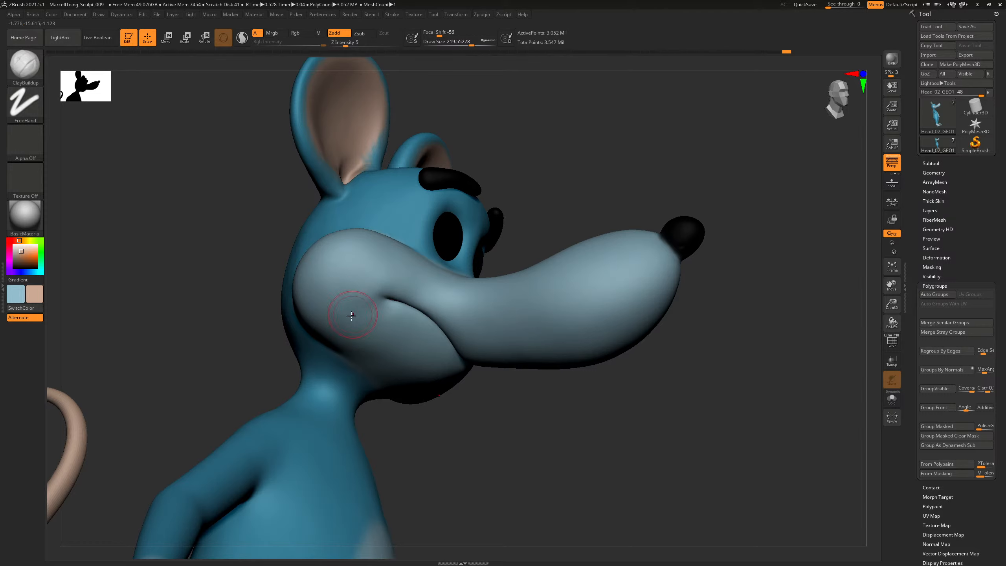
{"action": "left_click_drag", "start_coordinate": [709, 353], "coordinate": [612, 373]}
{"action": "left_click_drag", "start_coordinate": [730, 413], "coordinate": [630, 291], "text": "alt"}
{"action": "mouse_move", "coordinate": [630, 291]}
{"action": "left_mouse_down"}
{"action": "mouse_move", "coordinate": [606, 266]}
{"action": "mouse_move", "coordinate": [597, 274]}
{"action": "mouse_move", "coordinate": [608, 269]}
{"action": "mouse_move", "coordinate": [670, 318]}
{"action": "mouse_move", "coordinate": [646, 288]}
{"action": "mouse_move", "coordinate": [658, 298]}
{"action": "mouse_move", "coordinate": [669, 291]}
{"action": "mouse_move", "coordinate": [617, 298]}
{"action": "left_mouse_up"}
Check the full figure's polygroups with the polyframe and save the project over MarcellToing_Sculpt_009.ZPR.
{"action": "key", "text": "shift+f"}
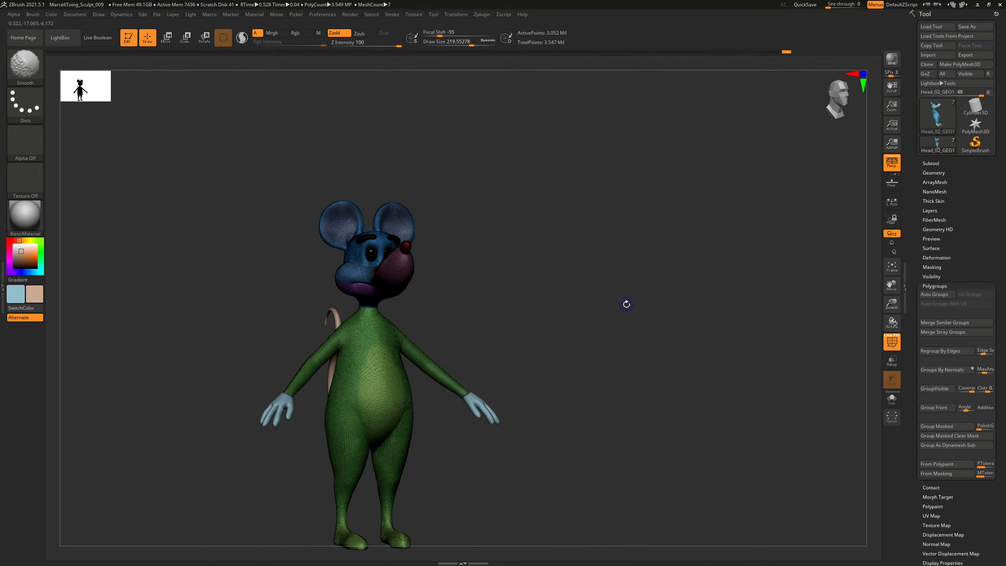
{"action": "key", "text": "shift+f"}
{"action": "left_click_drag", "start_coordinate": [667, 271], "coordinate": [633, 260]}
{"action": "key", "text": "ctrl+s"}
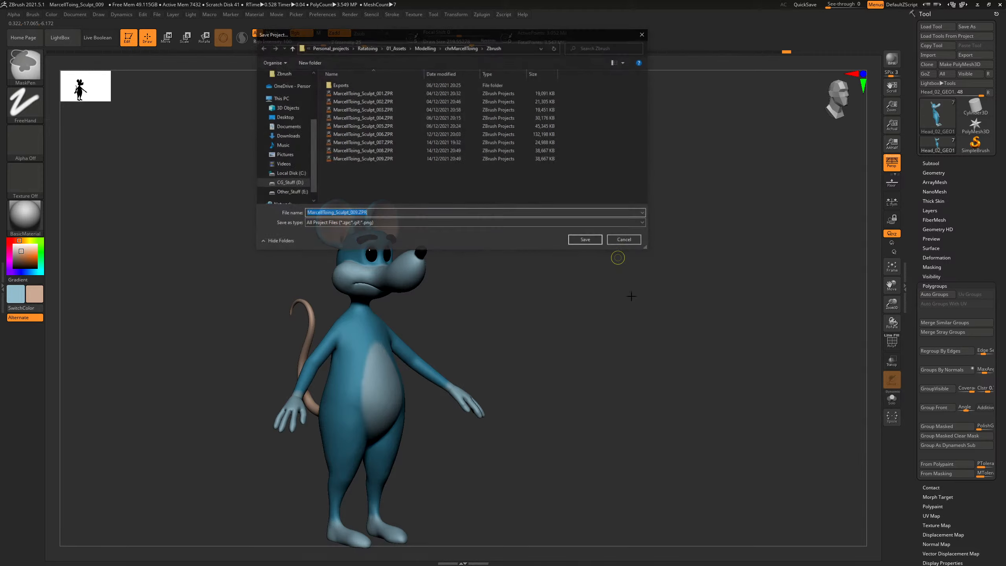
{"action": "left_click", "coordinate": [588, 243]}
{"action": "left_click", "coordinate": [523, 282]}
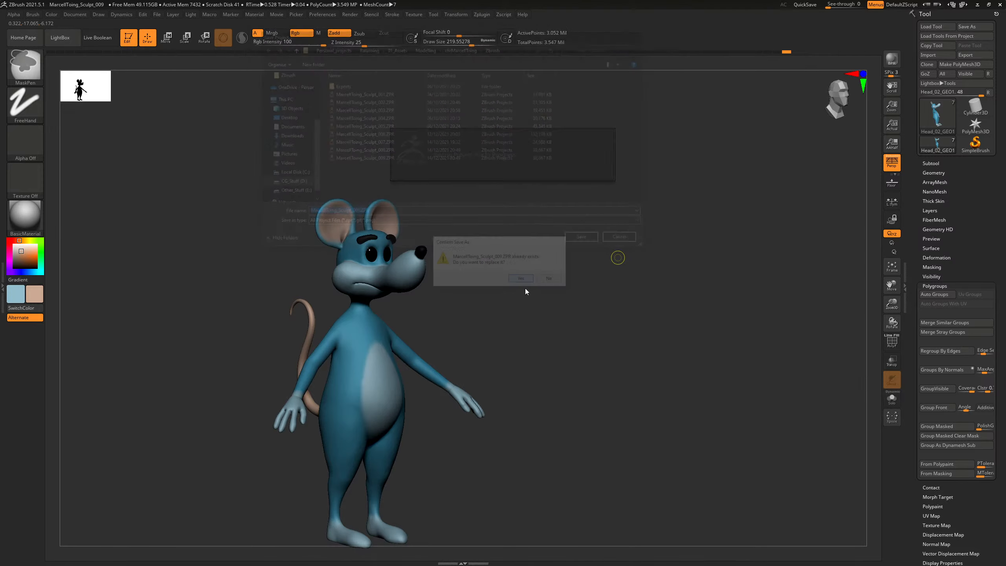
Pre-process the current head and body mesh with Decimation Master.
{"action": "key", "text": "shift+f"}
{"action": "key", "text": "shift+f"}
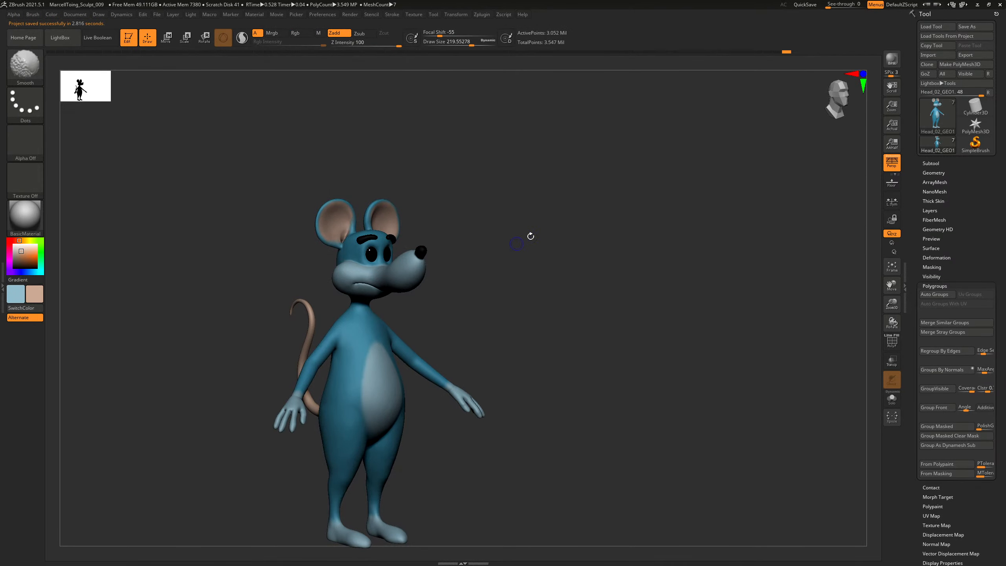
{"action": "left_click_drag", "start_coordinate": [552, 221], "coordinate": [669, 220], "text": "alt"}
{"action": "left_click", "coordinate": [669, 220], "text": "ctrl"}
{"action": "left_click", "coordinate": [669, 220], "text": "ctrl"}
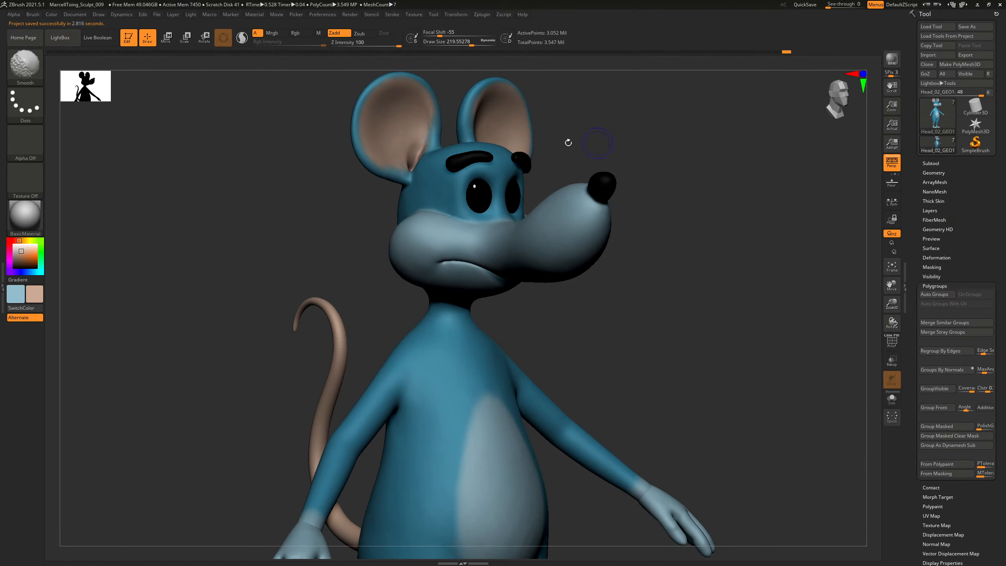
{"action": "left_click", "coordinate": [483, 15]}
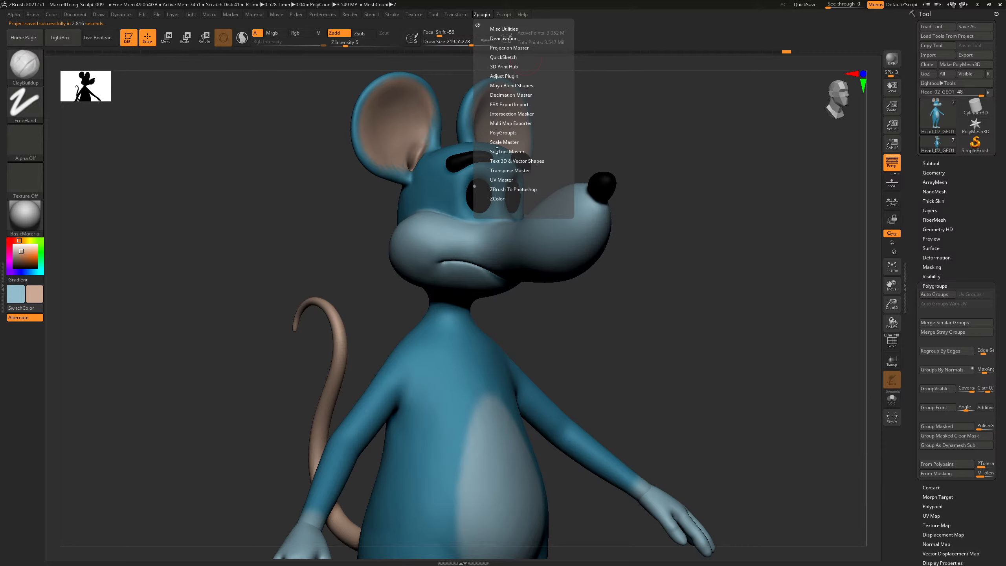
{"action": "left_click", "coordinate": [483, 15]}
{"action": "left_click", "coordinate": [511, 95]}
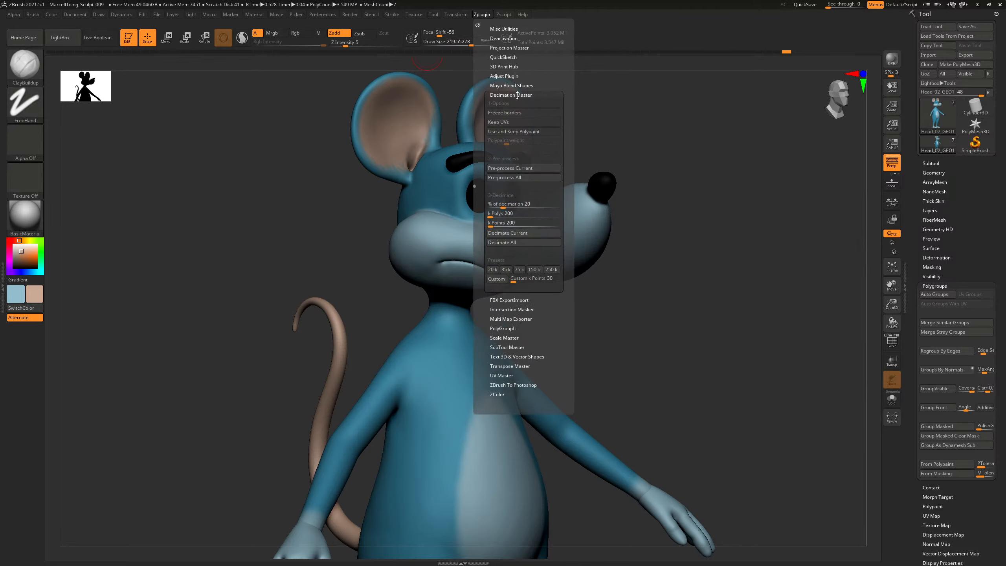
{"action": "left_click", "coordinate": [528, 169]}
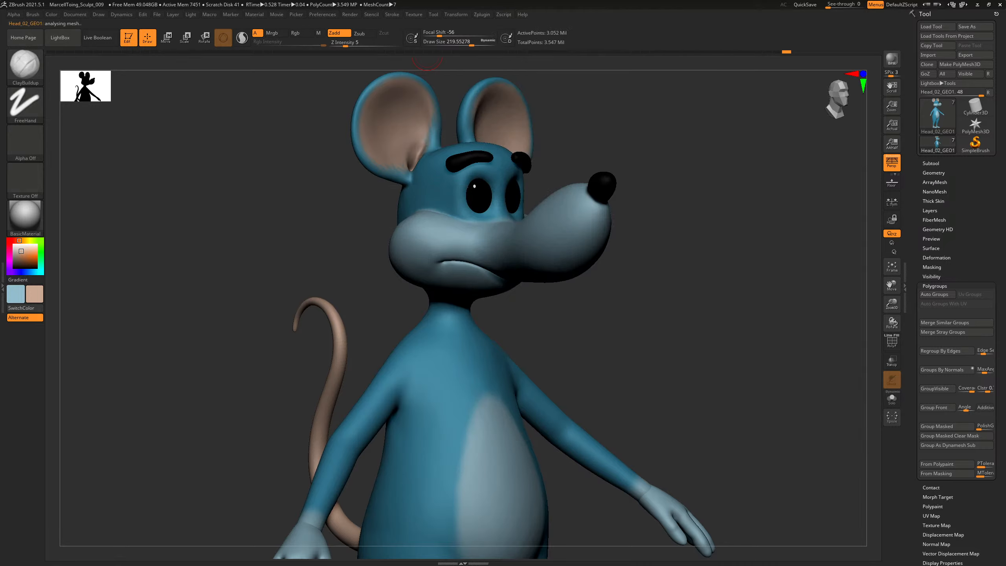
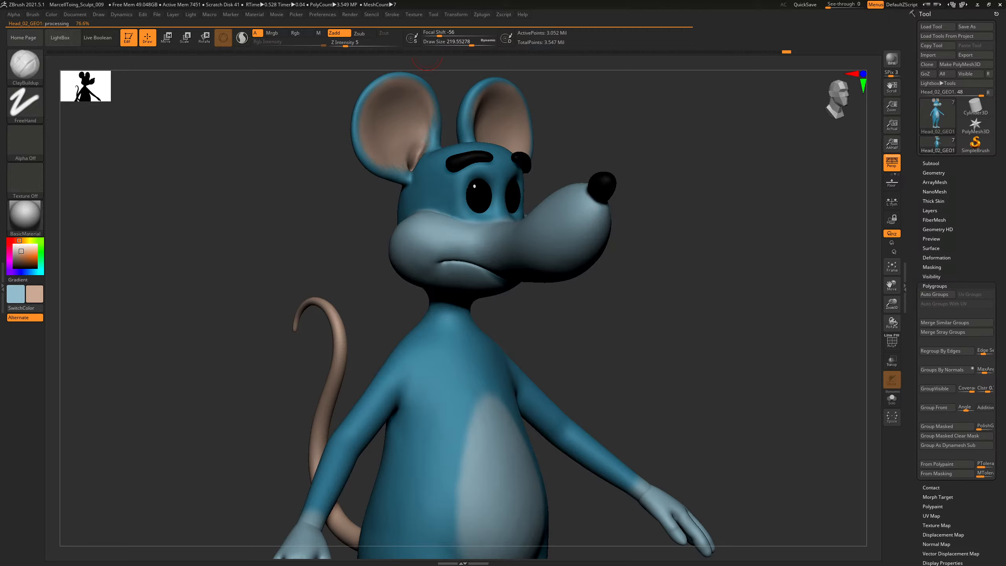
Compare the rat sculpt with the character images on the reference board.
{"action": "scroll", "coordinate": [169, 195], "scroll_direction": "up", "scroll_amount": 3}
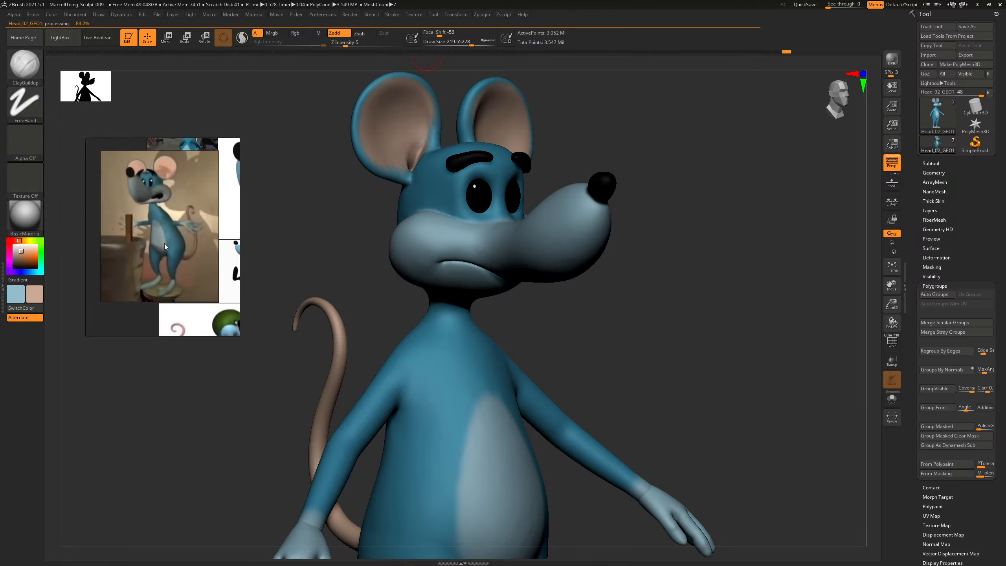
{"action": "scroll", "coordinate": [164, 242], "scroll_direction": "down", "scroll_amount": 4}
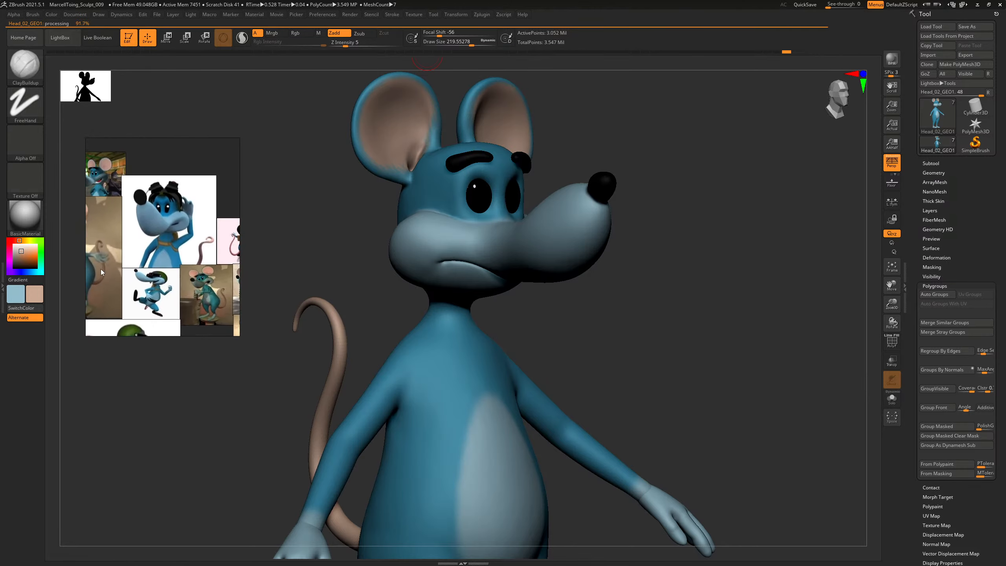
{"action": "scroll", "coordinate": [109, 244], "scroll_direction": "up", "scroll_amount": 4}
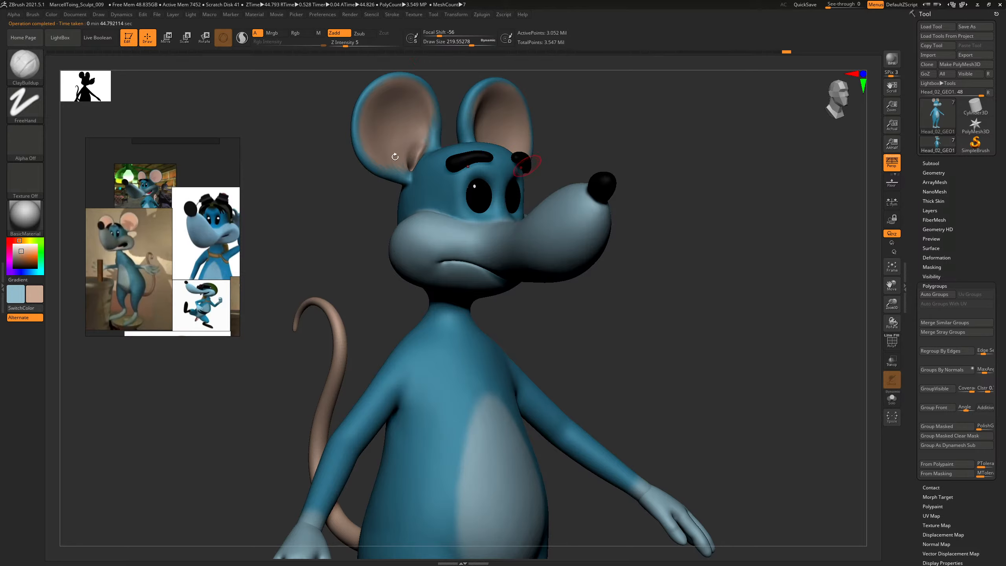
{"action": "left_click_drag", "start_coordinate": [761, 157], "coordinate": [718, 163]}
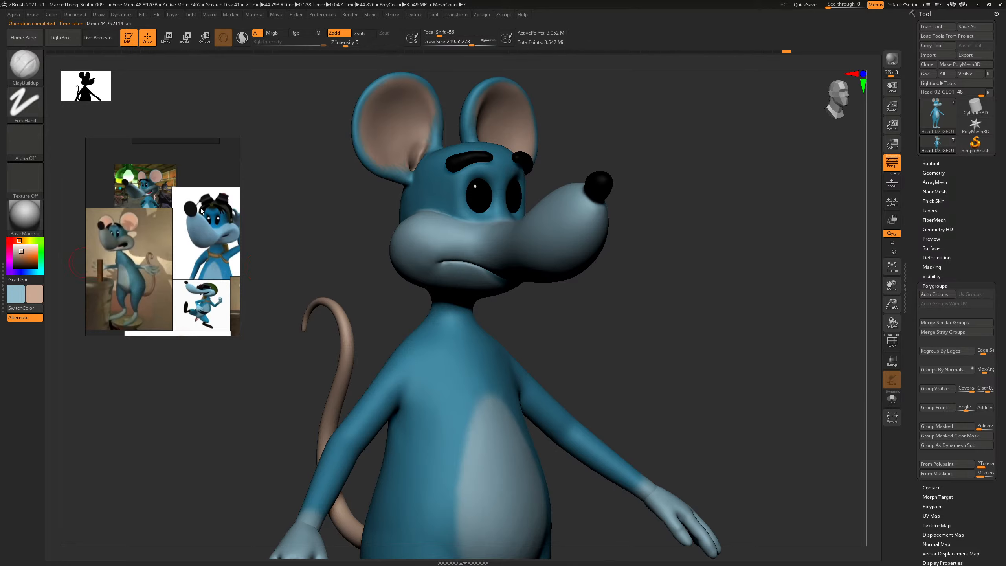
{"action": "key", "text": "alt+Tab"}
Set the ClayBuildup draw size to about 144 for the inner ear and turn off the head mesh's polypaint display.
{"action": "mouse_move", "coordinate": [655, 186]}
{"action": "left_mouse_down"}
{"action": "mouse_move", "coordinate": [685, 168]}
{"action": "mouse_move", "coordinate": [723, 409]}
{"action": "mouse_move", "coordinate": [675, 381]}
{"action": "mouse_move", "coordinate": [805, 208]}
{"action": "mouse_move", "coordinate": [808, 324]}
{"action": "mouse_move", "coordinate": [788, 322]}
{"action": "left_mouse_up"}
{"action": "key", "text": "b"}
{"action": "key", "text": "c"}
{"action": "key", "text": "b"}
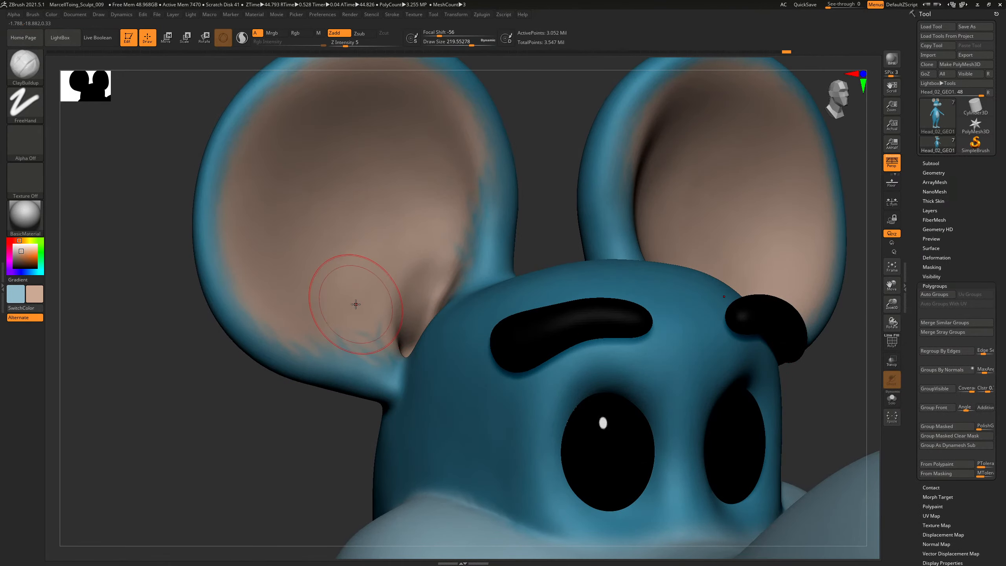
{"action": "key", "text": "s"}
{"action": "left_click_drag", "start_coordinate": [343, 307], "coordinate": [338, 322]}
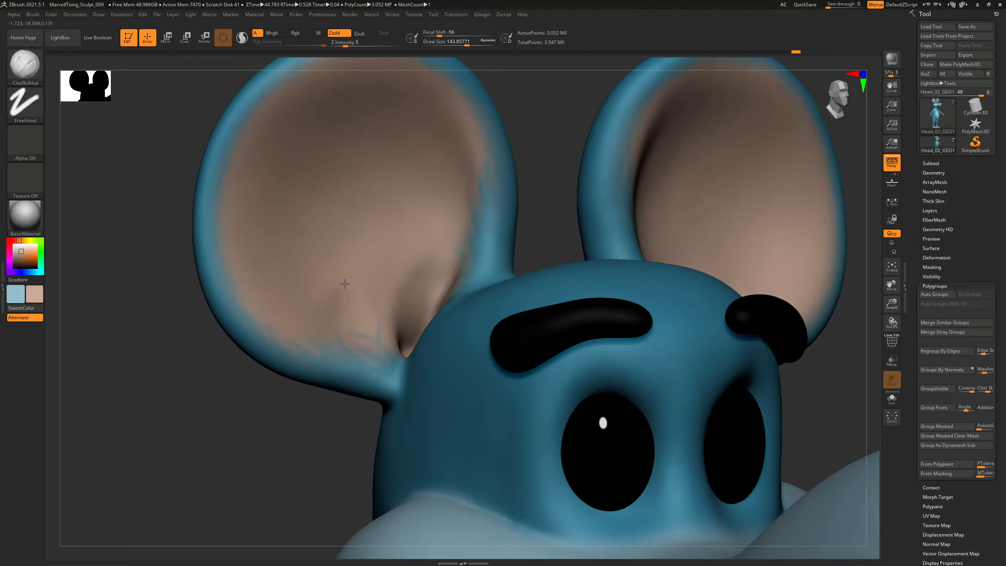
{"action": "left_click", "coordinate": [931, 163]}
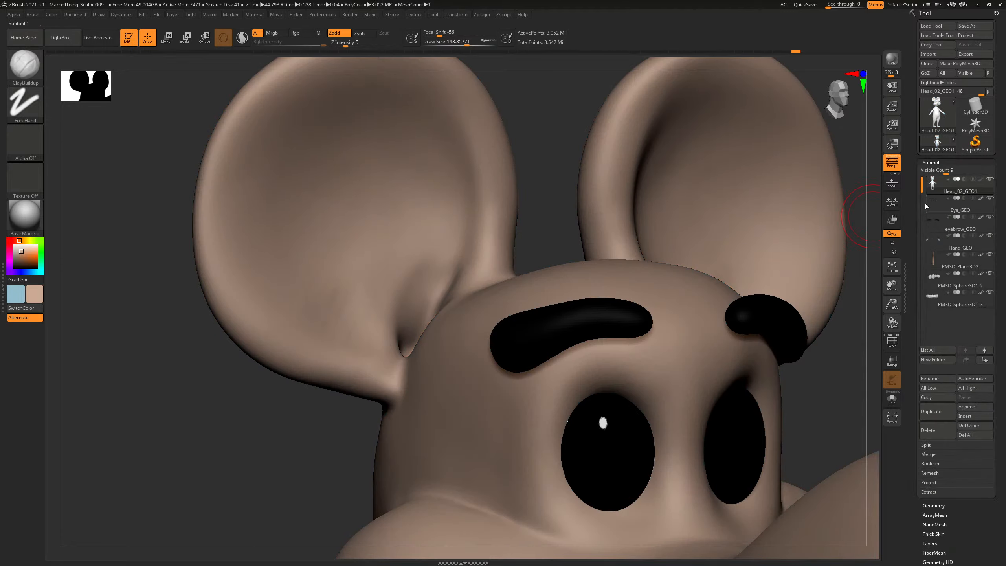
Reduce the ClayBuildup draw size to about 48 and build up the lower corner where the inner ear meets the head.
{"action": "left_click_drag", "start_coordinate": [242, 407], "coordinate": [316, 305]}
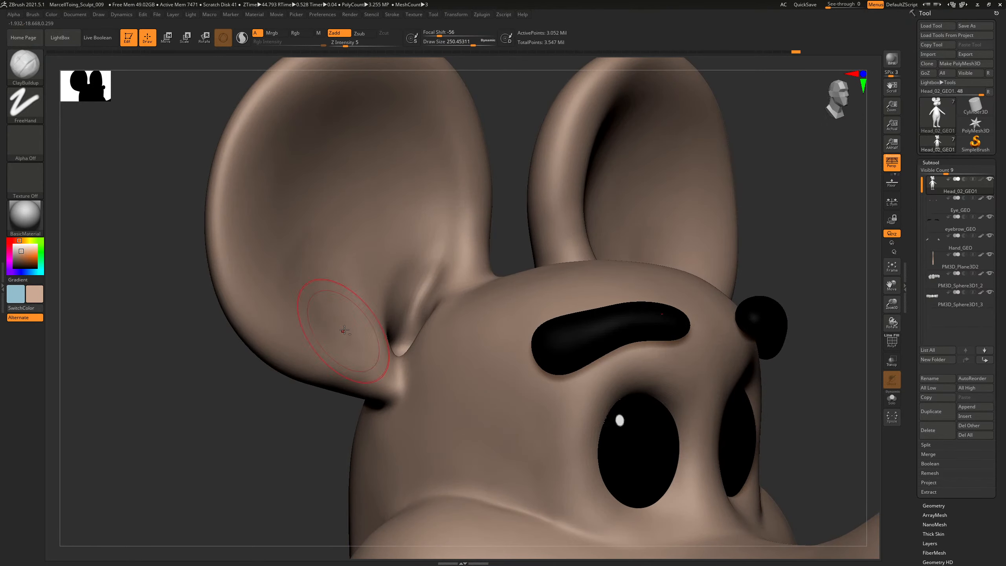
{"action": "left_click_drag", "start_coordinate": [312, 402], "coordinate": [267, 393]}
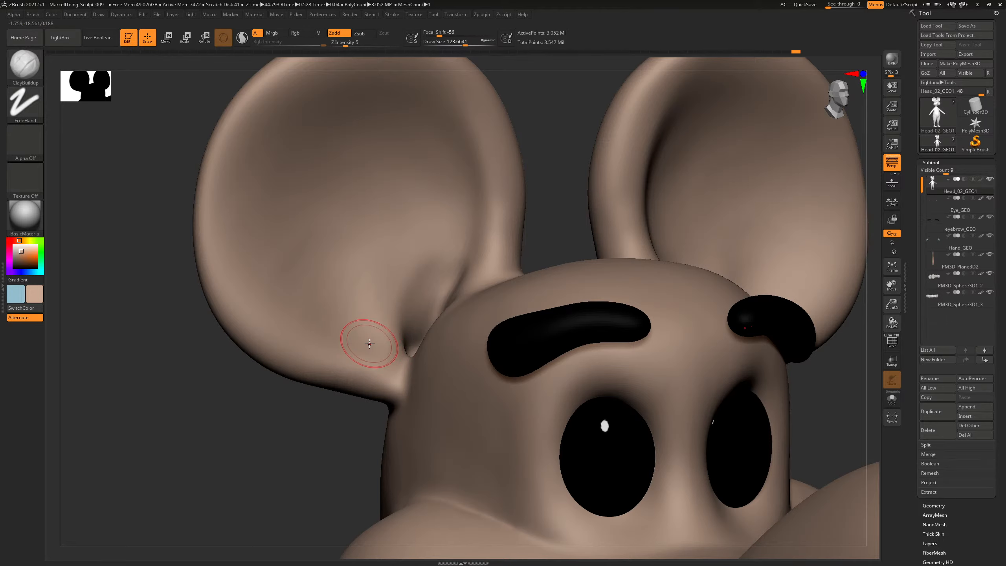
{"action": "mouse_move", "coordinate": [285, 447]}
{"action": "left_mouse_down", "text": "alt"}
{"action": "mouse_move", "coordinate": [310, 385]}
{"action": "mouse_move", "coordinate": [301, 446]}
{"action": "left_mouse_up", "text": "alt"}
{"action": "key", "text": "s"}
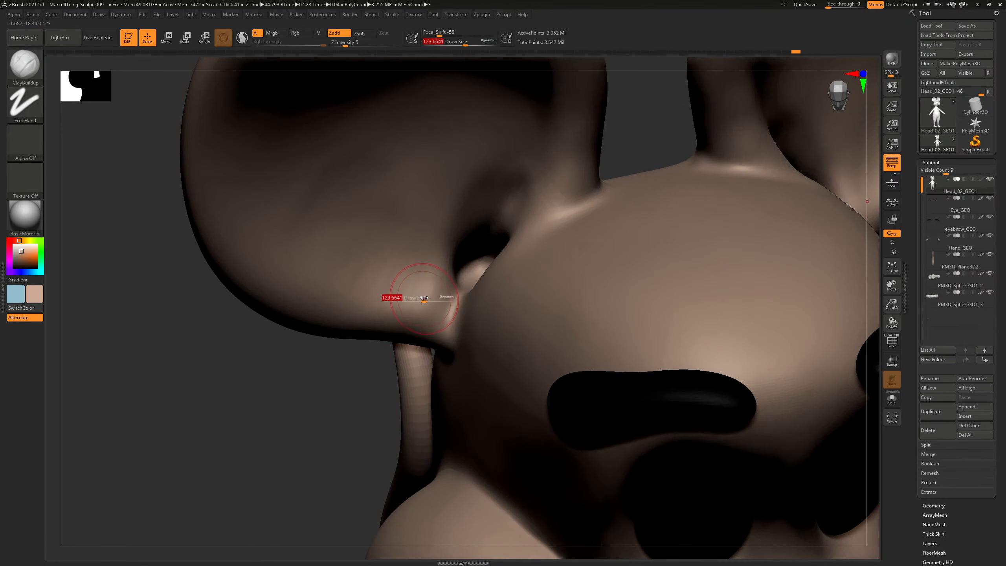
{"action": "left_click_drag", "start_coordinate": [422, 297], "coordinate": [417, 298]}
{"action": "mouse_move", "coordinate": [359, 385]}
{"action": "left_mouse_down"}
{"action": "mouse_move", "coordinate": [325, 392]}
{"action": "mouse_move", "coordinate": [354, 407]}
{"action": "left_mouse_up"}
{"action": "key", "text": "s"}
{"action": "left_click_drag", "start_coordinate": [450, 311], "coordinate": [446, 311]}
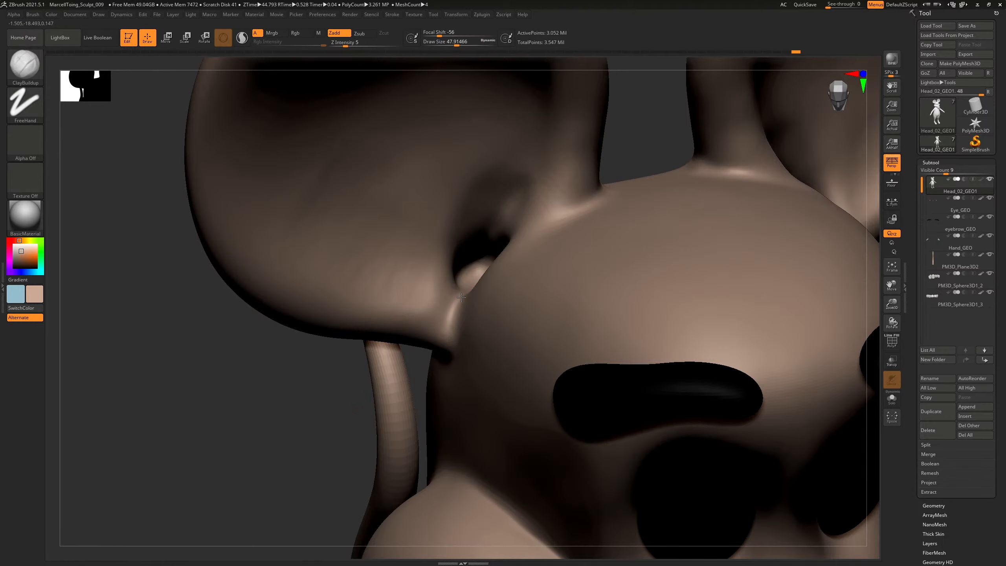
{"action": "left_click_drag", "start_coordinate": [329, 394], "coordinate": [295, 441]}
{"action": "left_click_drag", "start_coordinate": [459, 279], "coordinate": [462, 293]}
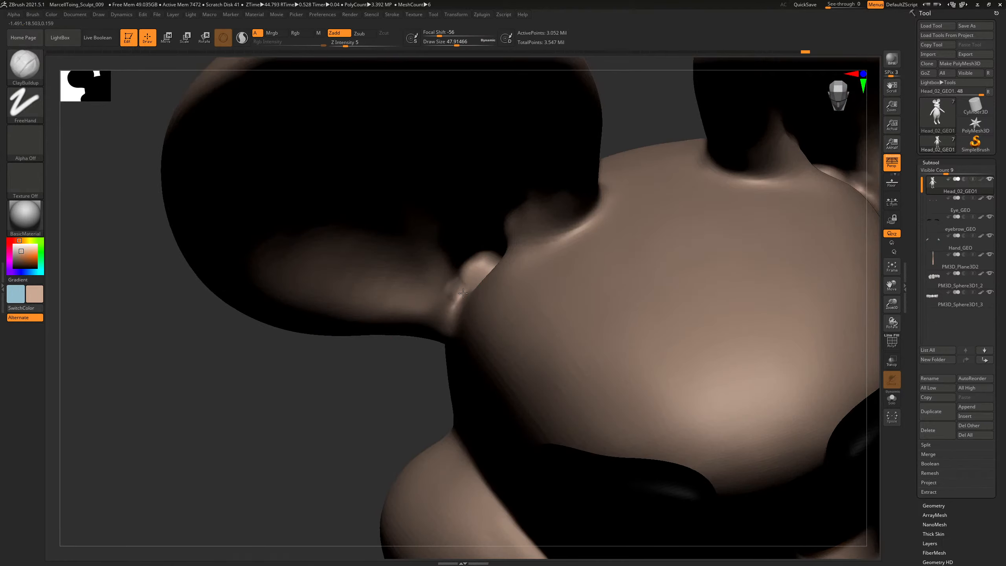
Refine the small crease at the ear's lower attachment with a draw size of about 35, and smooth the surface beside it.
{"action": "mouse_move", "coordinate": [317, 373]}
{"action": "left_mouse_down"}
{"action": "mouse_move", "coordinate": [274, 416]}
{"action": "mouse_move", "coordinate": [323, 428]}
{"action": "mouse_move", "coordinate": [303, 382]}
{"action": "mouse_move", "coordinate": [317, 439]}
{"action": "left_mouse_up"}
{"action": "key", "text": "s"}
{"action": "left_click_drag", "start_coordinate": [463, 298], "coordinate": [439, 286]}
{"action": "left_click_drag", "start_coordinate": [264, 473], "coordinate": [241, 447]}
{"action": "left_click_drag", "start_coordinate": [433, 292], "coordinate": [437, 283]}
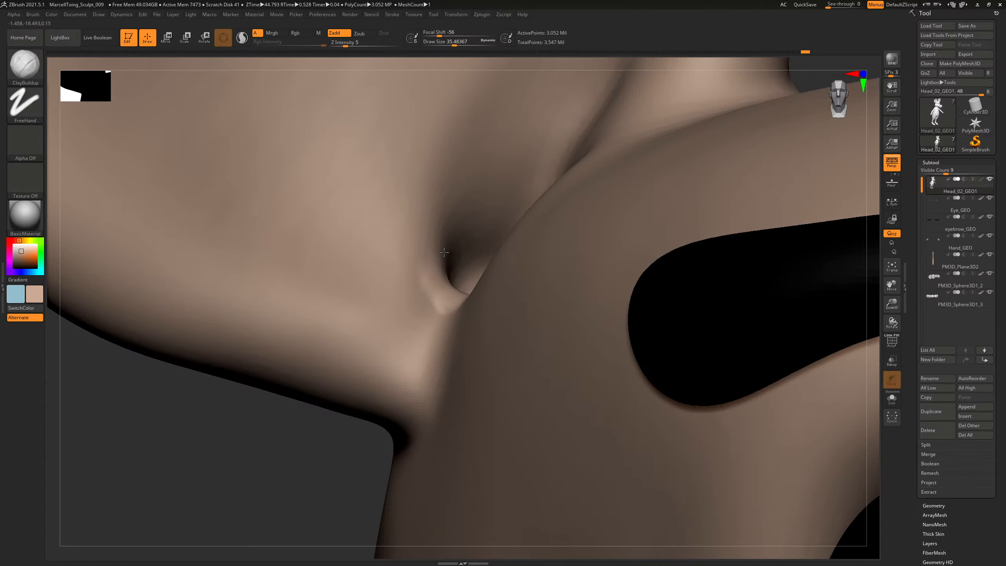
{"action": "left_click_drag", "start_coordinate": [286, 420], "coordinate": [280, 470]}
{"action": "mouse_move", "coordinate": [424, 267]}
{"action": "left_mouse_down", "text": "shift"}
{"action": "mouse_move", "coordinate": [411, 254]}
{"action": "mouse_move", "coordinate": [402, 276]}
{"action": "left_mouse_up", "text": "shift"}
{"action": "key", "text": "s"}
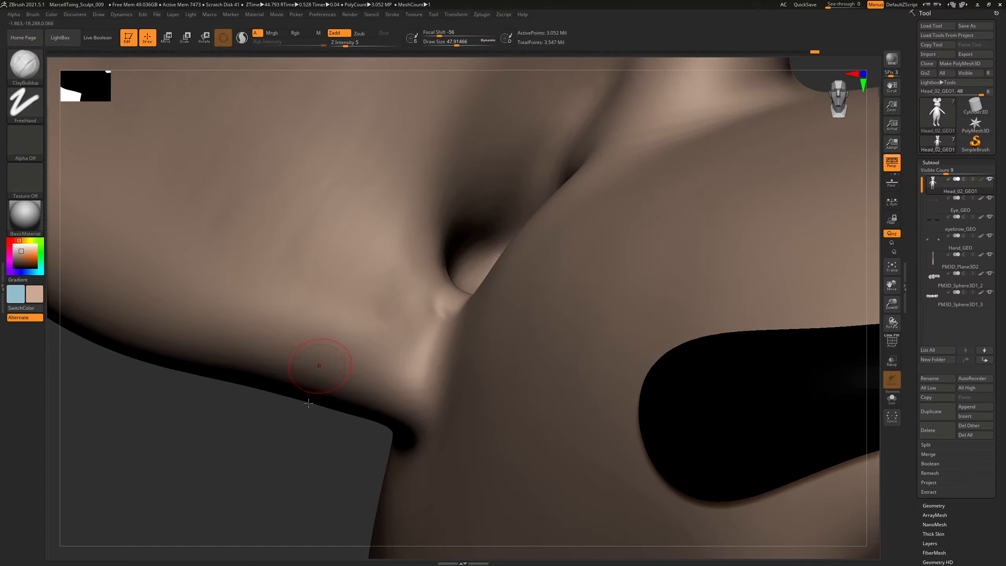
{"action": "left_click_drag", "start_coordinate": [299, 488], "coordinate": [222, 464], "text": "alt"}
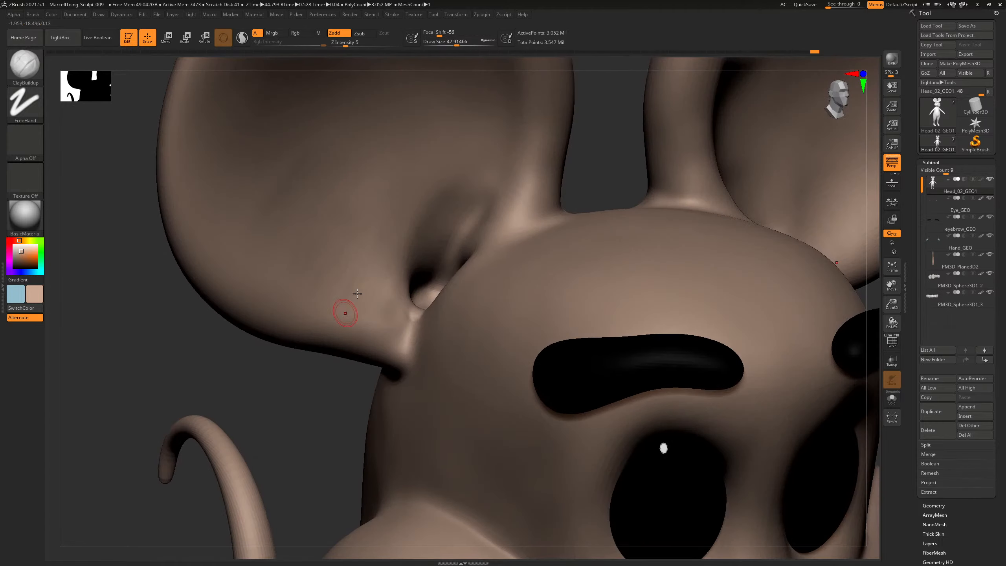
Clean up the ear rim beside the lower crease with ClayBuildup at a draw size of about 39.
{"action": "key", "text": "bracketright"}
{"action": "key", "text": "bracketright"}
{"action": "key", "text": "bracketright"}
{"action": "key", "text": "bracketleft"}
{"action": "key", "text": "bracketleft"}
{"action": "key", "text": "bracketleft"}
{"action": "mouse_move", "coordinate": [306, 413]}
{"action": "left_mouse_down", "text": "alt"}
{"action": "mouse_move", "coordinate": [328, 397]}
{"action": "mouse_move", "coordinate": [312, 392]}
{"action": "left_mouse_up", "text": "alt"}
{"action": "key", "text": "bracketleft"}
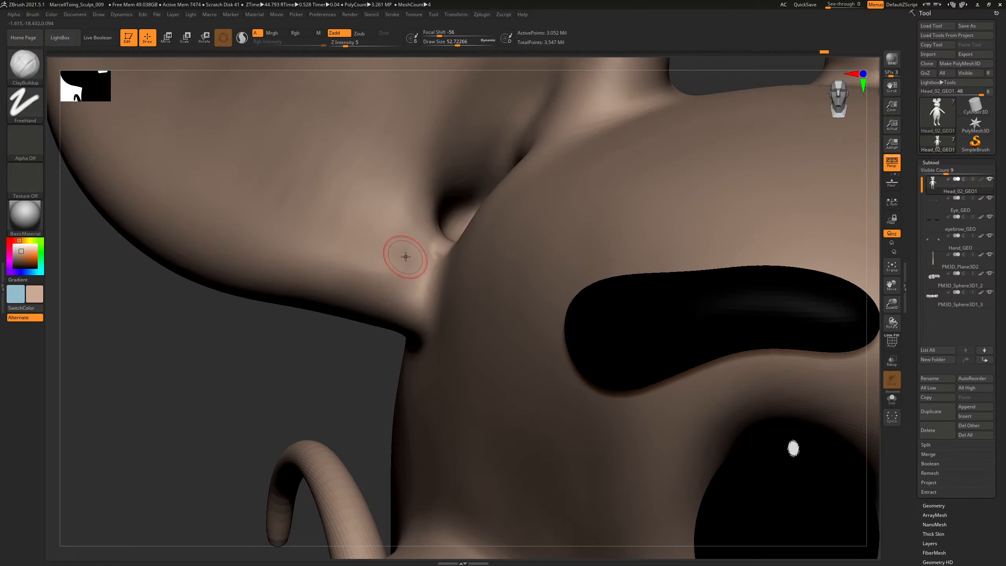
{"action": "left_click_drag", "start_coordinate": [338, 326], "coordinate": [409, 236]}
{"action": "key", "text": "bracketleft"}
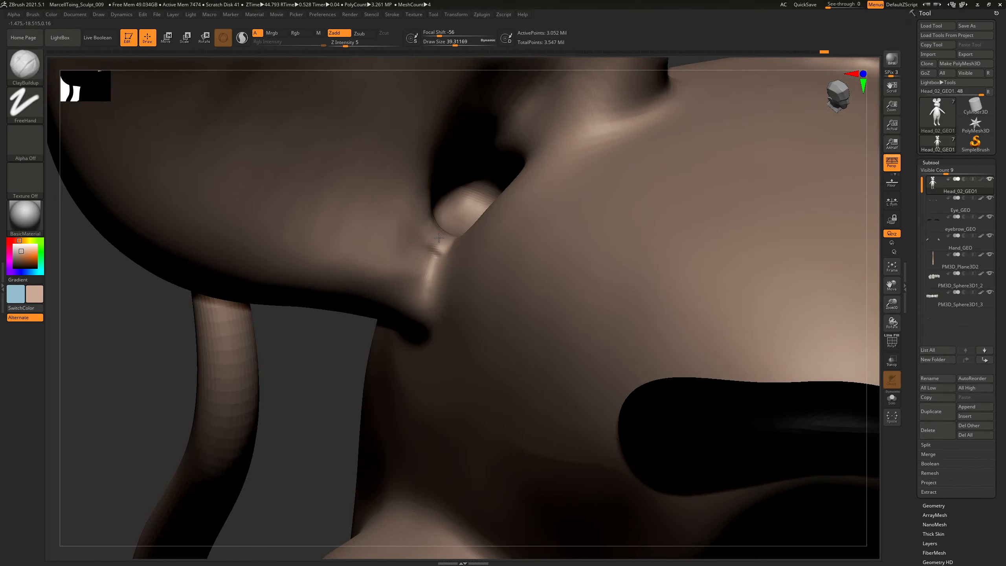
{"action": "mouse_move", "coordinate": [438, 238]}
{"action": "left_mouse_down"}
{"action": "mouse_move", "coordinate": [440, 250]}
{"action": "mouse_move", "coordinate": [434, 234]}
{"action": "left_mouse_up"}
{"action": "left_click_drag", "start_coordinate": [350, 362], "coordinate": [342, 337]}
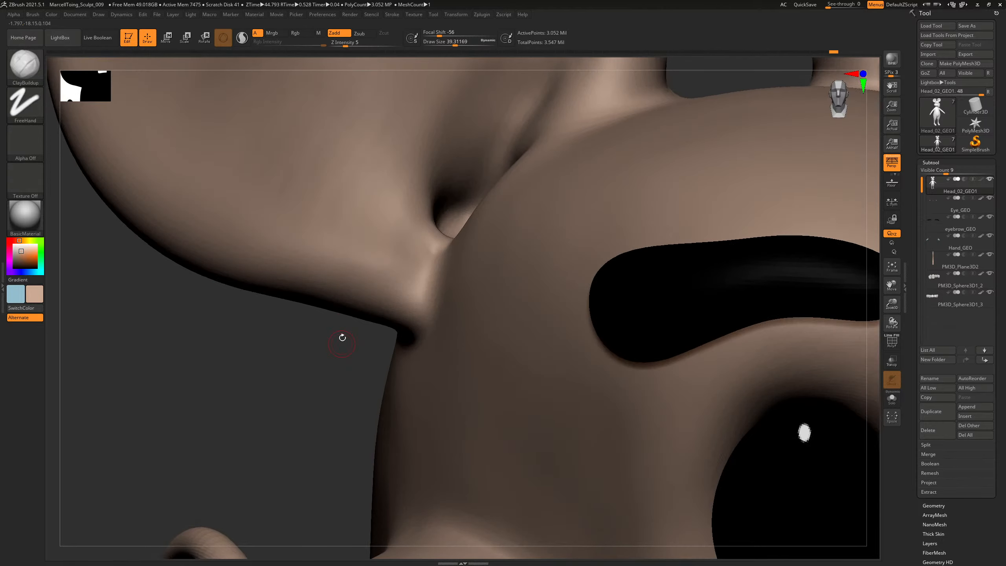
Enlarge the ClayBuildup draw size to about 363 and lower its Z Intensity for softer inner-ear strokes.
{"action": "key", "text": "bracketright"}
{"action": "key", "text": "bracketright"}
{"action": "key", "text": "bracketright"}
{"action": "key", "text": "bracketright"}
{"action": "key", "text": "bracketright"}
{"action": "key", "text": "s"}
{"action": "mouse_move", "coordinate": [396, 254]}
{"action": "left_mouse_down"}
{"action": "mouse_move", "coordinate": [404, 267]}
{"action": "mouse_move", "coordinate": [391, 274]}
{"action": "mouse_move", "coordinate": [348, 250]}
{"action": "left_mouse_up"}
{"action": "key", "text": "s"}
{"action": "mouse_move", "coordinate": [294, 376]}
{"action": "left_mouse_down", "text": "alt"}
{"action": "mouse_move", "coordinate": [229, 321]}
{"action": "mouse_move", "coordinate": [241, 338]}
{"action": "mouse_move", "coordinate": [239, 359]}
{"action": "mouse_move", "coordinate": [266, 333]}
{"action": "left_mouse_up", "text": "alt"}
{"action": "key", "text": "s"}
{"action": "key", "text": "s"}
{"action": "left_click_drag", "start_coordinate": [345, 241], "coordinate": [351, 256]}
{"action": "left_click_drag", "start_coordinate": [345, 44], "coordinate": [340, 45]}
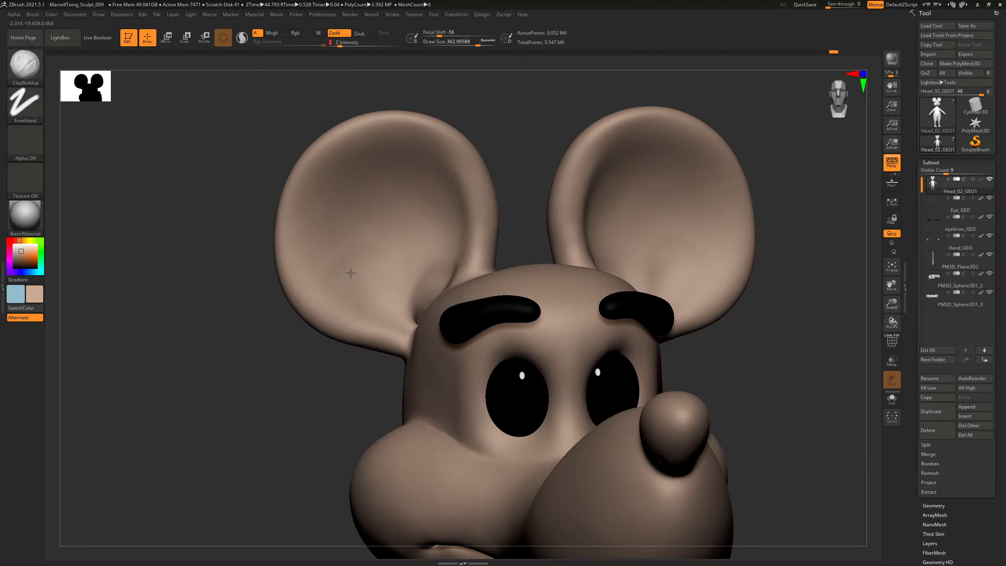
Build up the lower inner surface of the ear with broad, soft ClayBuildup strokes.
{"action": "key", "text": "s"}
{"action": "mouse_move", "coordinate": [343, 246]}
{"action": "left_mouse_down"}
{"action": "mouse_move", "coordinate": [353, 237]}
{"action": "mouse_move", "coordinate": [383, 303]}
{"action": "mouse_move", "coordinate": [336, 240]}
{"action": "mouse_move", "coordinate": [387, 310]}
{"action": "left_mouse_up"}
{"action": "mouse_move", "coordinate": [329, 241]}
{"action": "left_mouse_down"}
{"action": "mouse_move", "coordinate": [321, 278]}
{"action": "mouse_move", "coordinate": [358, 314]}
{"action": "left_mouse_up"}
{"action": "mouse_move", "coordinate": [337, 232]}
{"action": "left_mouse_down"}
{"action": "mouse_move", "coordinate": [359, 318]}
{"action": "mouse_move", "coordinate": [383, 314]}
{"action": "left_mouse_up"}
{"action": "mouse_move", "coordinate": [254, 377]}
{"action": "left_mouse_down"}
{"action": "mouse_move", "coordinate": [288, 382]}
{"action": "mouse_move", "coordinate": [631, 245]}
{"action": "mouse_move", "coordinate": [633, 235]}
{"action": "mouse_move", "coordinate": [356, 238]}
{"action": "left_mouse_up"}
Switch to the Standard brush with Zadd turned on and Rgb turned off.
{"action": "mouse_move", "coordinate": [494, 143]}
{"action": "left_mouse_down"}
{"action": "mouse_move", "coordinate": [514, 117]}
{"action": "mouse_move", "coordinate": [536, 154]}
{"action": "left_mouse_up"}
{"action": "key", "text": "b"}
{"action": "key", "text": "s"}
{"action": "key", "text": "t"}
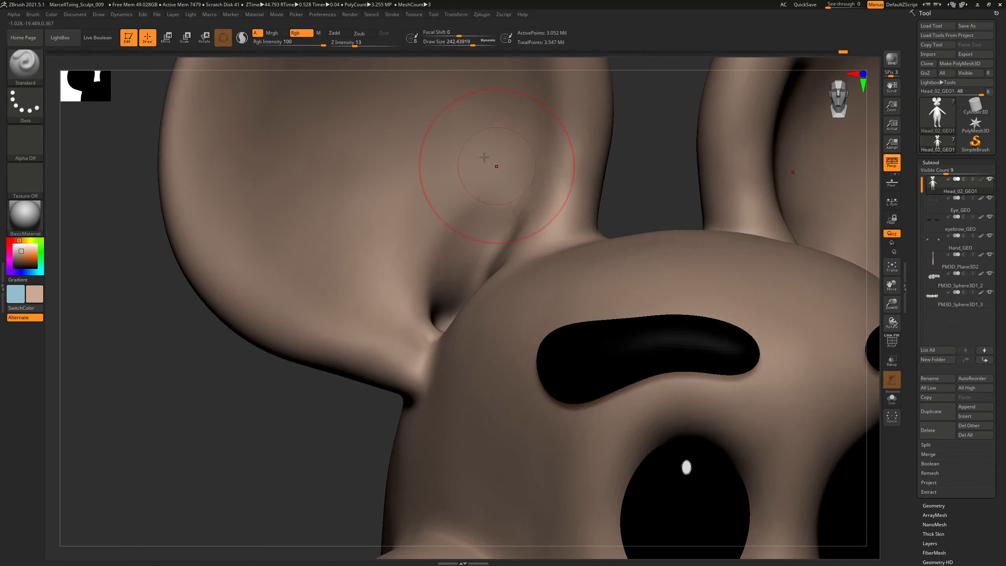
{"action": "left_click", "coordinate": [334, 33]}
{"action": "left_click", "coordinate": [295, 33]}
Shape the fold inside the ear base with the Standard brush at a draw size of about 106.
{"action": "left_click_drag", "start_coordinate": [636, 151], "coordinate": [440, 265]}
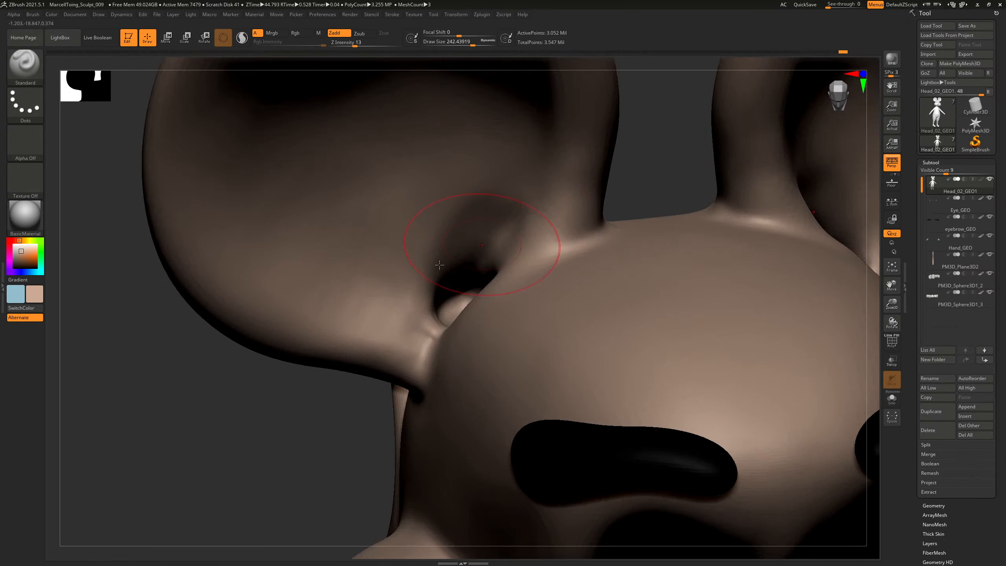
{"action": "key", "text": "s"}
{"action": "left_click", "coordinate": [418, 293]}
{"action": "left_click_drag", "start_coordinate": [429, 313], "coordinate": [422, 295]}
{"action": "left_click_drag", "start_coordinate": [656, 137], "coordinate": [411, 297]}
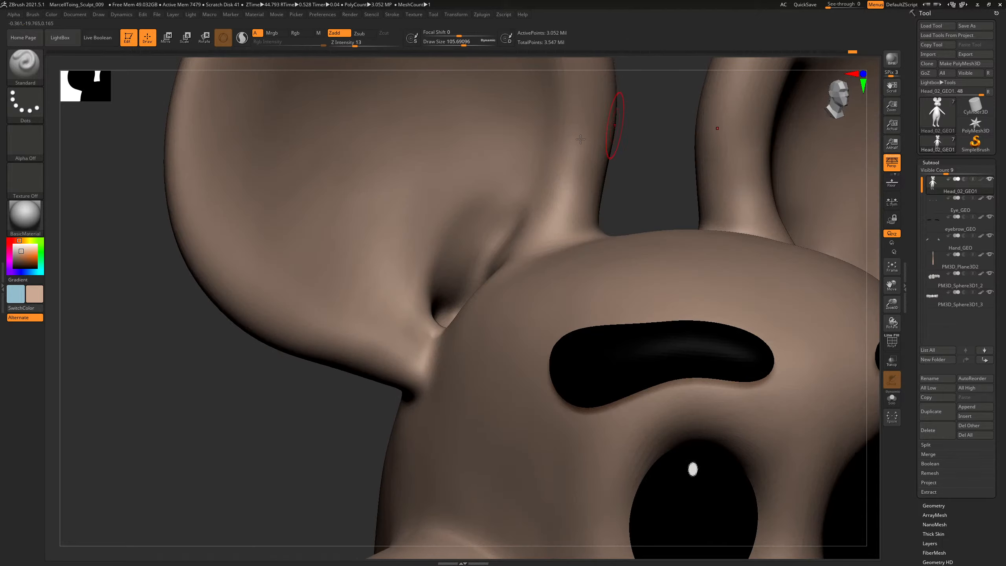
{"action": "key", "text": "shift"}
{"action": "left_click_drag", "start_coordinate": [658, 146], "coordinate": [451, 287]}
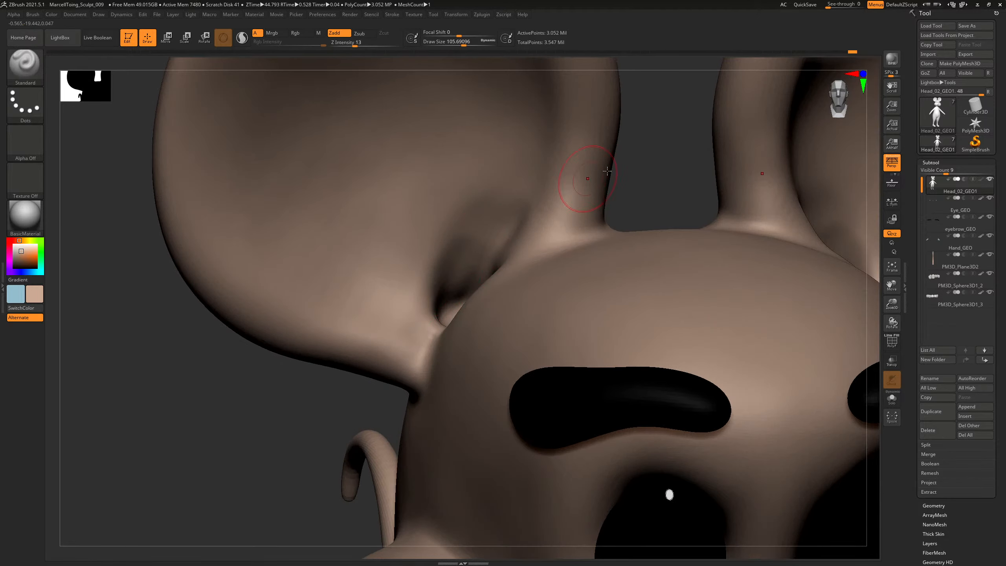
{"action": "mouse_move", "coordinate": [674, 146]}
{"action": "left_mouse_down"}
{"action": "mouse_move", "coordinate": [436, 297]}
{"action": "mouse_move", "coordinate": [308, 396]}
{"action": "mouse_move", "coordinate": [295, 418]}
{"action": "mouse_move", "coordinate": [449, 256]}
{"action": "left_mouse_up"}
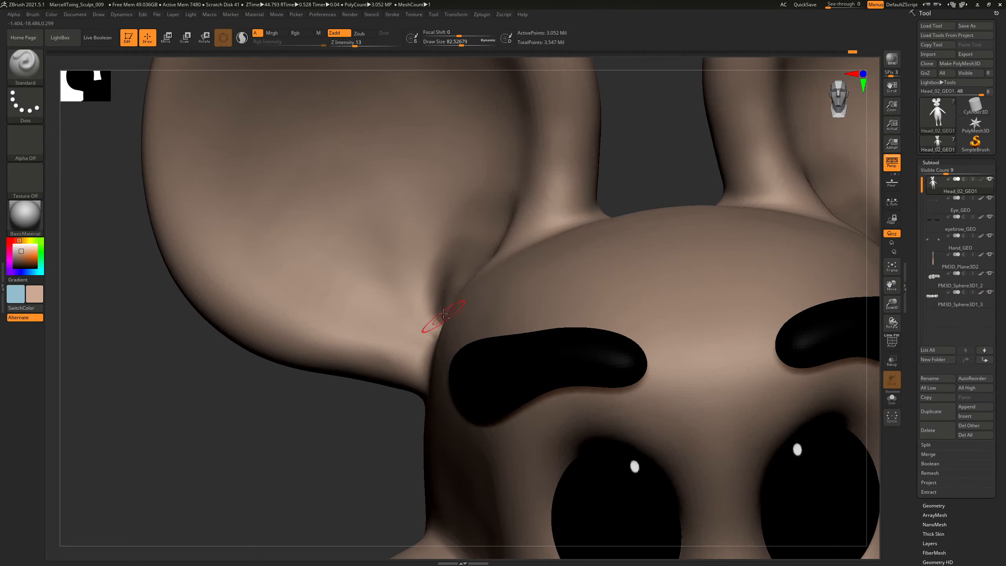
Sculpt a raised ridge running down into the ear opening with a draw size of about 53.
{"action": "mouse_move", "coordinate": [291, 457]}
{"action": "left_mouse_down"}
{"action": "mouse_move", "coordinate": [280, 479]}
{"action": "mouse_move", "coordinate": [301, 428]}
{"action": "left_mouse_up"}
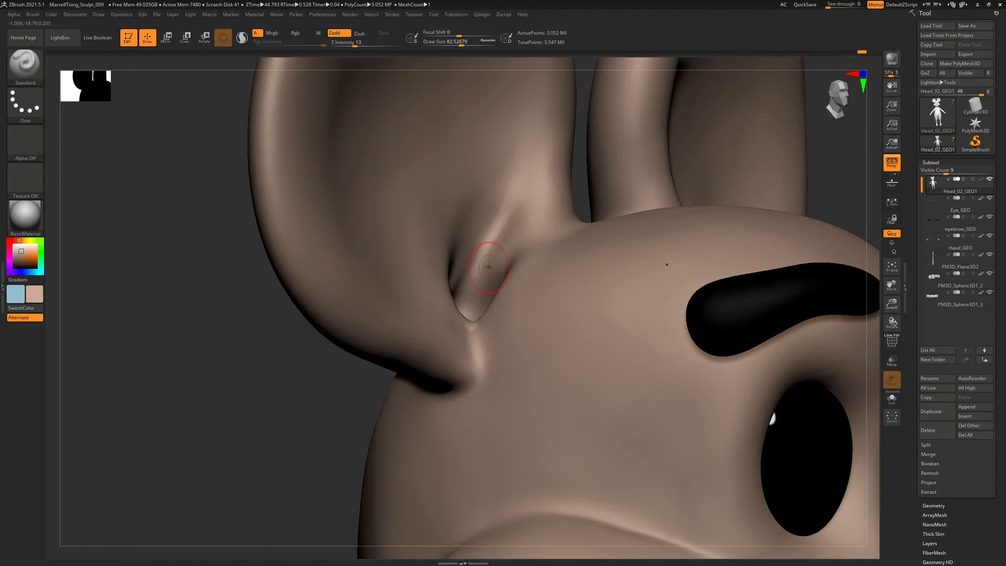
{"action": "key", "text": "s"}
{"action": "left_click_drag", "start_coordinate": [477, 282], "coordinate": [473, 282]}
{"action": "left_click_drag", "start_coordinate": [504, 226], "coordinate": [466, 287]}
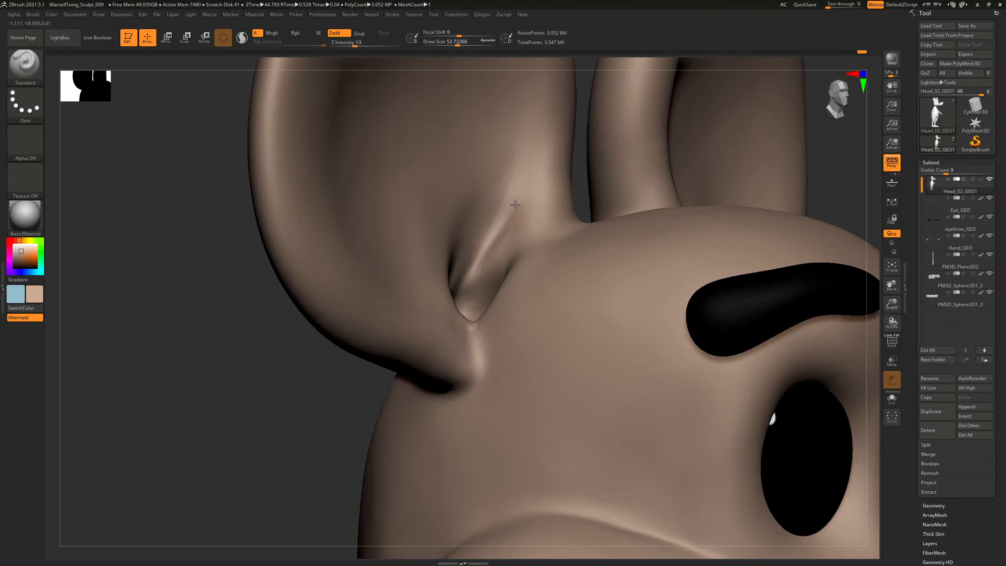
{"action": "left_click_drag", "start_coordinate": [312, 390], "coordinate": [335, 363]}
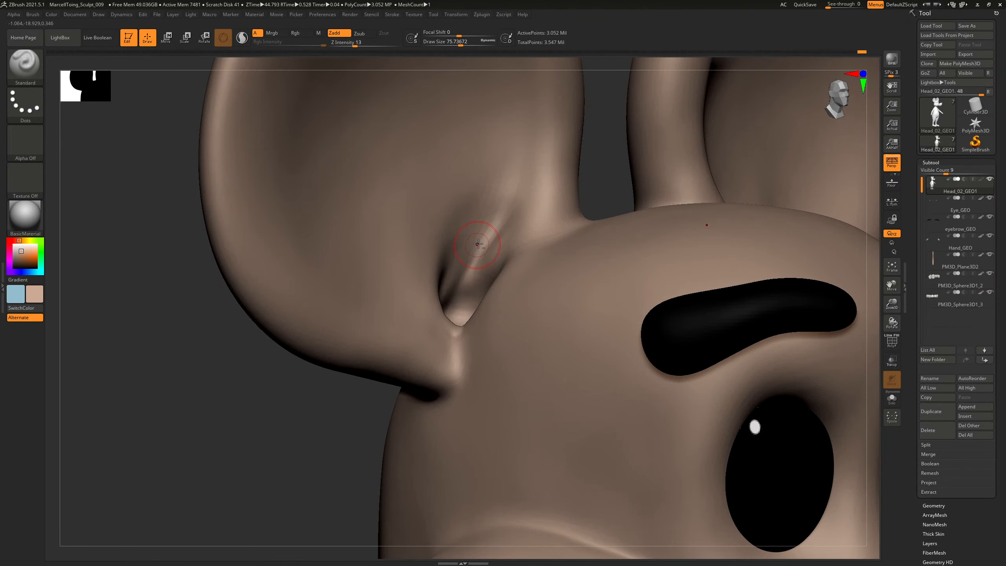
Adjust the cavity around the ear ridge at a draw size of about 90 and smooth its outer edge.
{"action": "left_click_drag", "start_coordinate": [296, 425], "coordinate": [263, 431]}
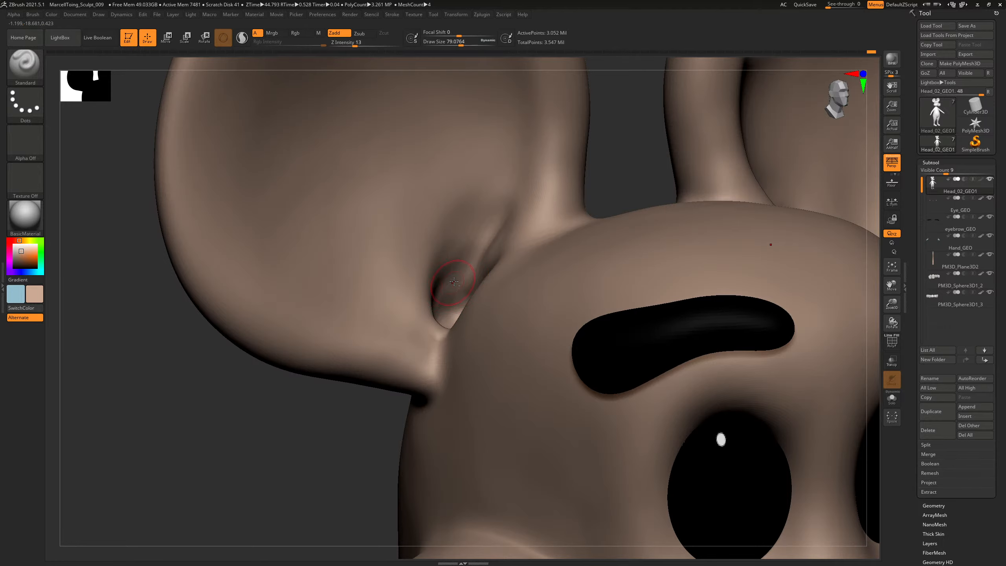
{"action": "left_click_drag", "start_coordinate": [293, 428], "coordinate": [304, 460]}
{"action": "left_click_drag", "start_coordinate": [597, 184], "coordinate": [593, 171]}
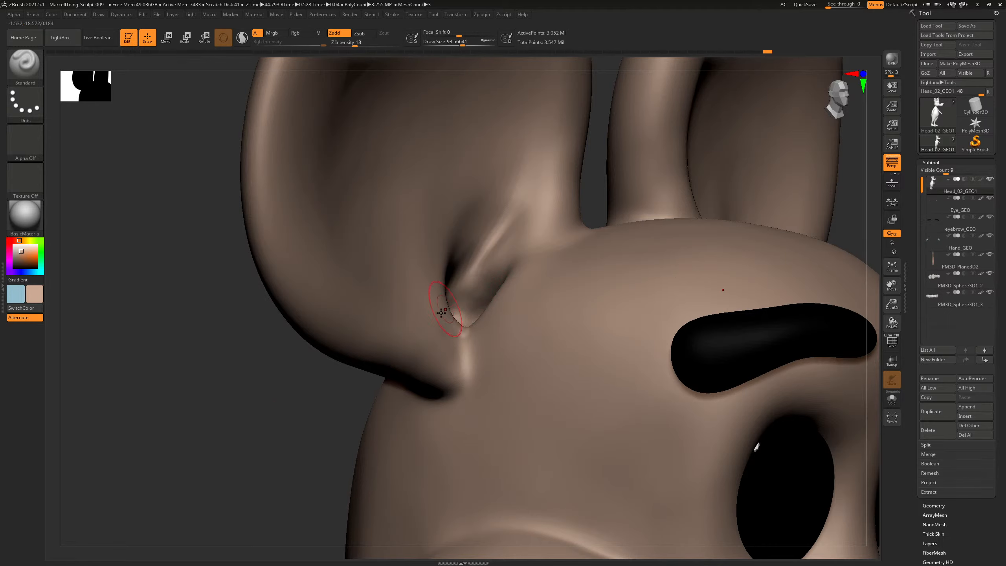
{"action": "mouse_move", "coordinate": [311, 414]}
{"action": "left_mouse_down"}
{"action": "mouse_move", "coordinate": [285, 422]}
{"action": "mouse_move", "coordinate": [352, 373]}
{"action": "left_mouse_up"}
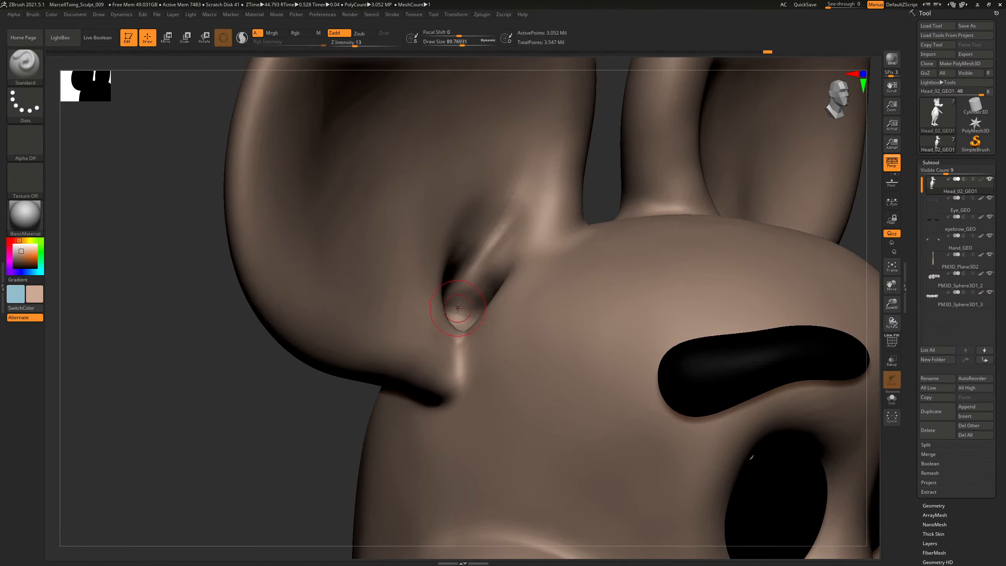
{"action": "left_click_drag", "start_coordinate": [249, 410], "coordinate": [235, 475]}
{"action": "left_click_drag", "start_coordinate": [423, 356], "coordinate": [424, 372], "text": "shift"}
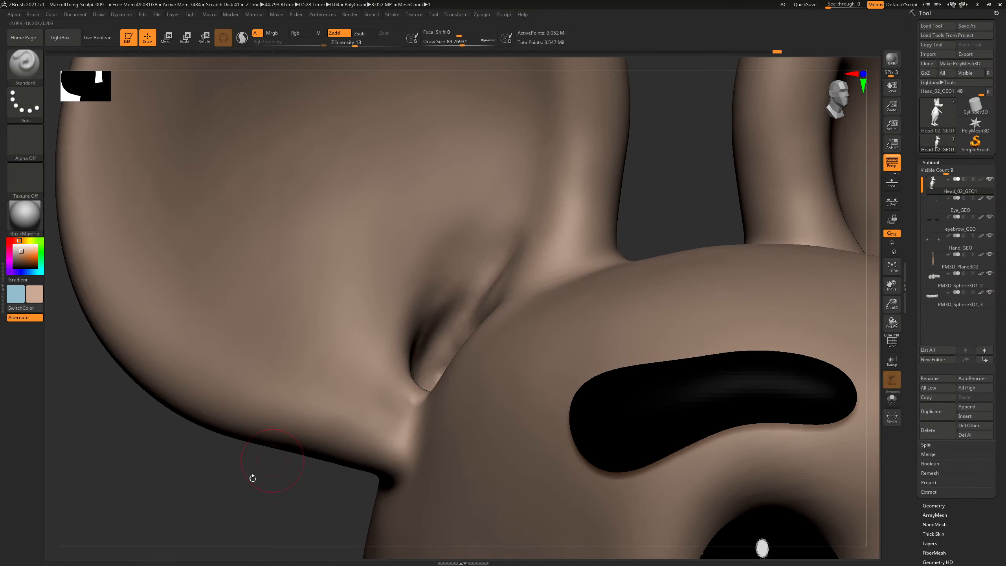
{"action": "left_click_drag", "start_coordinate": [252, 478], "coordinate": [309, 465]}
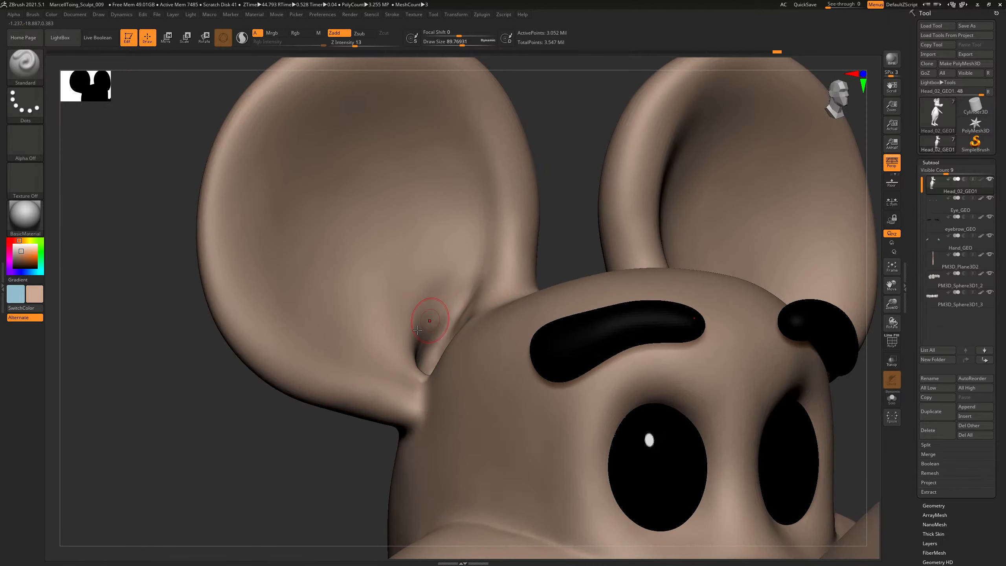
{"action": "left_click_drag", "start_coordinate": [418, 330], "coordinate": [428, 347], "text": "shift"}
Rework the ear opening from the side of the head with the Standard brush at a draw size of about 76.
{"action": "left_click_drag", "start_coordinate": [264, 478], "coordinate": [351, 476]}
{"action": "left_click_drag", "start_coordinate": [792, 277], "coordinate": [820, 311], "text": "alt"}
{"action": "mouse_move", "coordinate": [783, 226]}
{"action": "left_mouse_down", "text": "alt"}
{"action": "mouse_move", "coordinate": [698, 191]}
{"action": "mouse_move", "coordinate": [633, 231]}
{"action": "left_mouse_up", "text": "alt"}
{"action": "mouse_move", "coordinate": [479, 265]}
{"action": "right_mouse_down"}
{"action": "mouse_move", "coordinate": [509, 252]}
{"action": "mouse_move", "coordinate": [514, 274]}
{"action": "right_mouse_up"}
{"action": "key", "text": "s"}
{"action": "left_click_drag", "start_coordinate": [441, 316], "coordinate": [438, 316]}
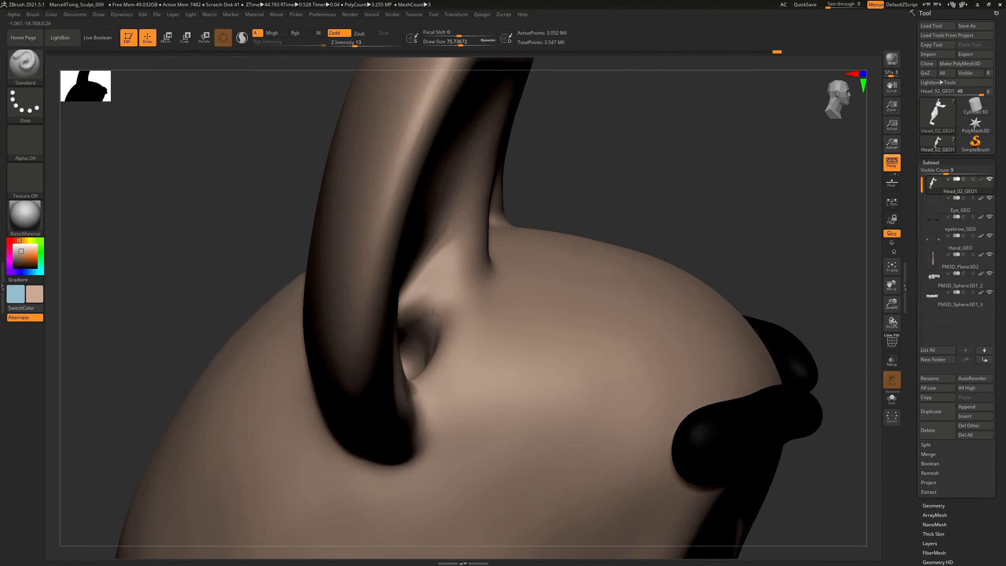
{"action": "mouse_move", "coordinate": [682, 175]}
{"action": "left_mouse_down"}
{"action": "mouse_move", "coordinate": [640, 187]}
{"action": "mouse_move", "coordinate": [682, 177]}
{"action": "left_mouse_up"}
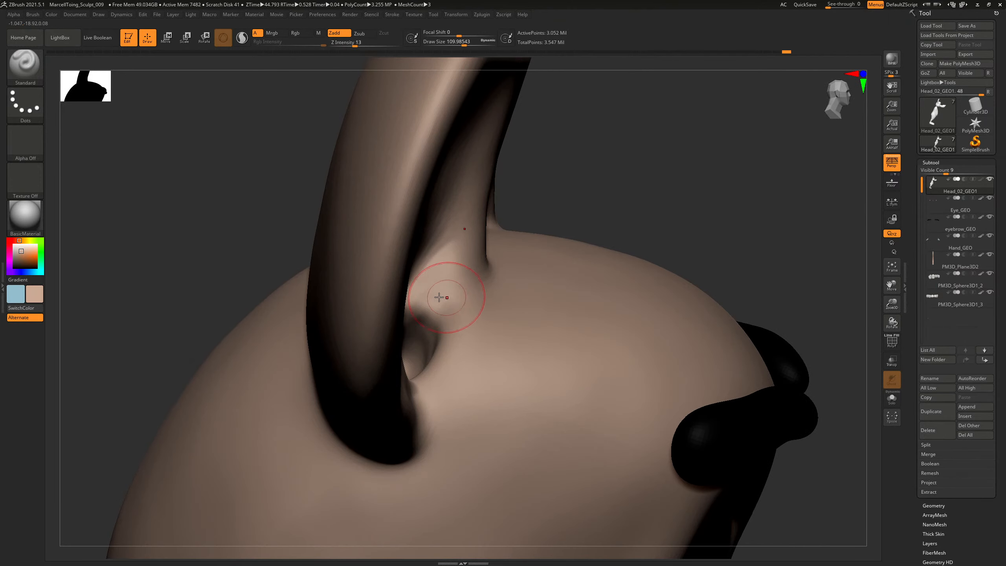
Blend the front of the ear base into the head with a draw size of about 114.
{"action": "key", "text": "s"}
{"action": "left_click_drag", "start_coordinate": [408, 296], "coordinate": [408, 304]}
{"action": "key", "text": "s"}
{"action": "left_click_drag", "start_coordinate": [669, 198], "coordinate": [617, 210]}
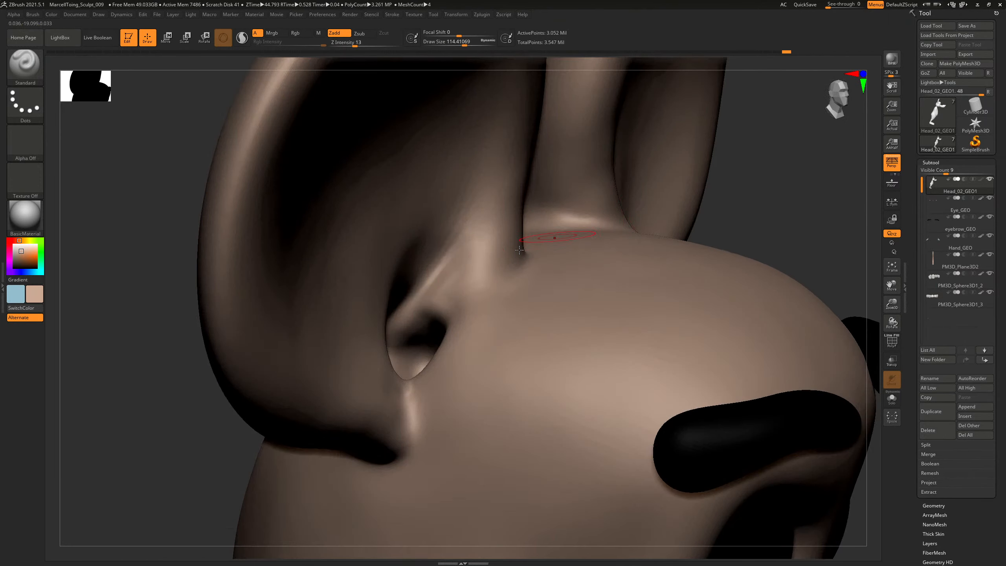
{"action": "left_click_drag", "start_coordinate": [761, 198], "coordinate": [786, 197]}
{"action": "key", "text": "s"}
{"action": "left_click_drag", "start_coordinate": [457, 242], "coordinate": [458, 211]}
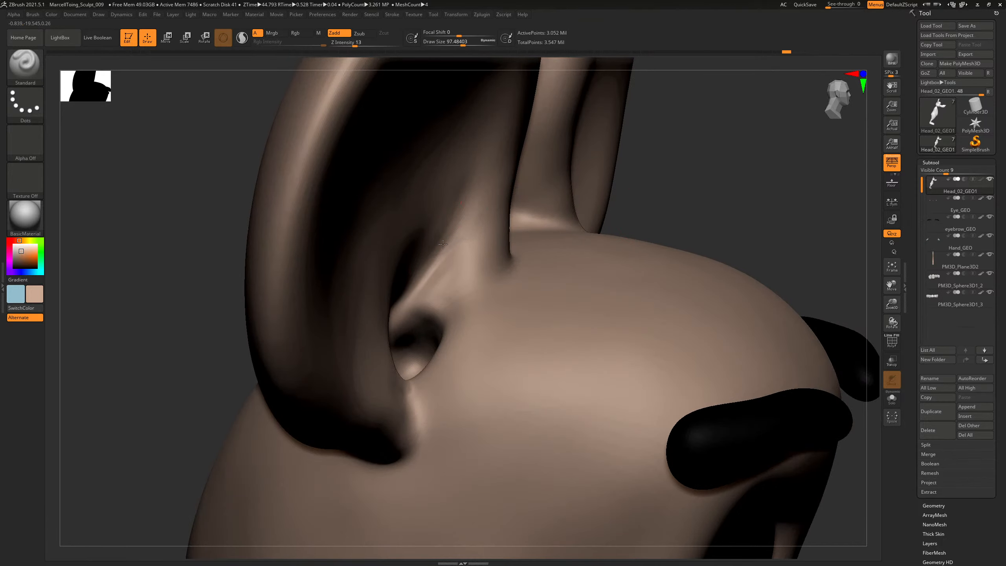
Strengthen the diagonal ridge inside the ear at a draw size of about 97 and smooth along it.
{"action": "left_click_drag", "start_coordinate": [442, 244], "coordinate": [410, 287]}
{"action": "mouse_move", "coordinate": [717, 168]}
{"action": "left_mouse_down"}
{"action": "mouse_move", "coordinate": [671, 174]}
{"action": "mouse_move", "coordinate": [703, 158]}
{"action": "left_mouse_up"}
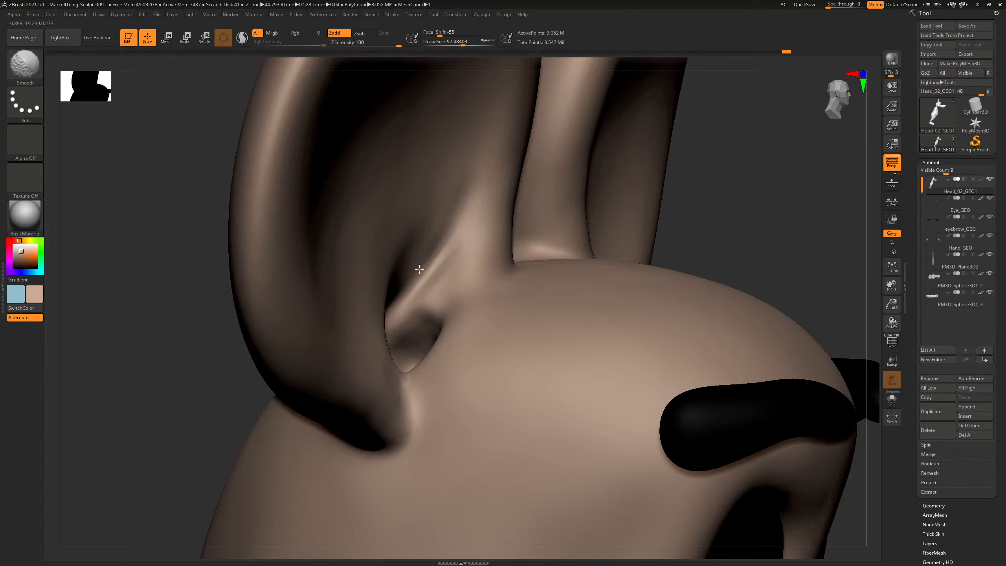
{"action": "left_click_drag", "start_coordinate": [419, 269], "coordinate": [433, 251], "text": "shift"}
{"action": "left_click_drag", "start_coordinate": [740, 212], "coordinate": [752, 188]}
Carve the hollow beside the inner-ear ridge with the inverted Standard brush at a draw size of about 124.
{"action": "key", "text": "s"}
{"action": "left_click_drag", "start_coordinate": [427, 234], "coordinate": [430, 233]}
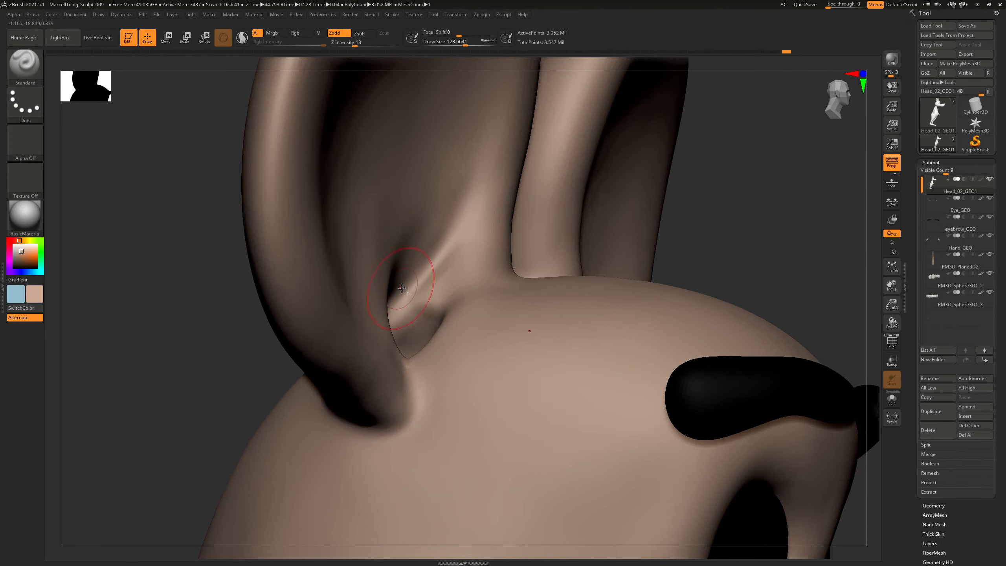
{"action": "left_click_drag", "start_coordinate": [401, 288], "coordinate": [479, 147], "text": "alt"}
{"action": "left_click_drag", "start_coordinate": [741, 216], "coordinate": [629, 222]}
{"action": "key", "text": "s"}
{"action": "left_click_drag", "start_coordinate": [420, 265], "coordinate": [419, 266]}
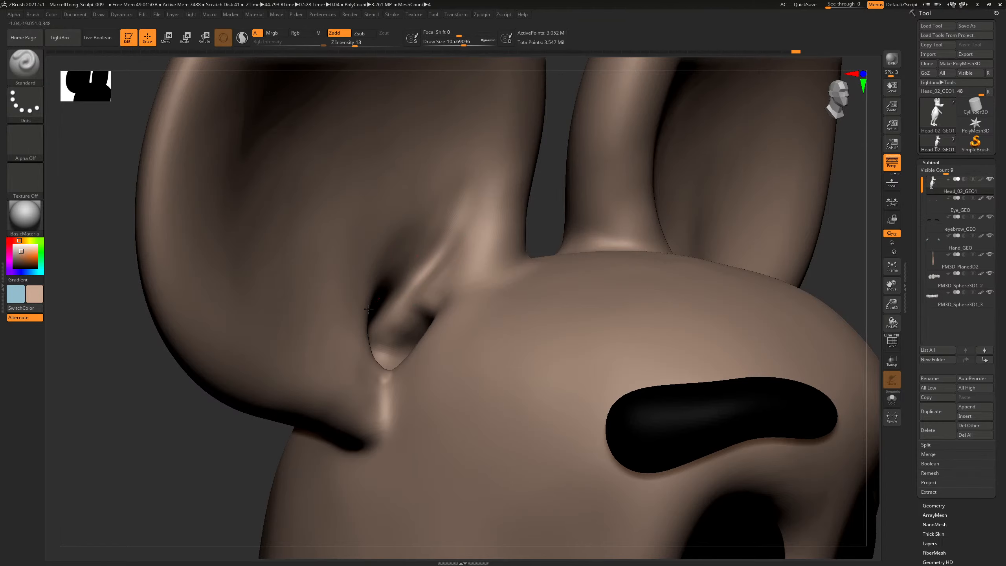
Refine the rim around the ear opening with a draw size of about 114 and check the whole head.
{"action": "mouse_move", "coordinate": [197, 441]}
{"action": "left_mouse_down"}
{"action": "mouse_move", "coordinate": [181, 440]}
{"action": "mouse_move", "coordinate": [189, 450]}
{"action": "left_mouse_up"}
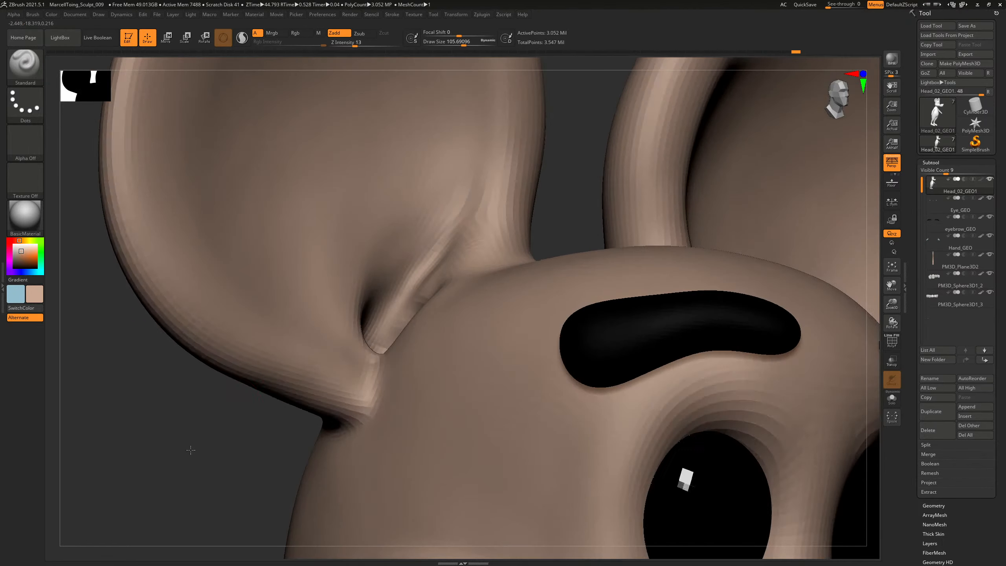
{"action": "key", "text": "s"}
{"action": "left_click_drag", "start_coordinate": [375, 292], "coordinate": [363, 276]}
{"action": "key", "text": "s"}
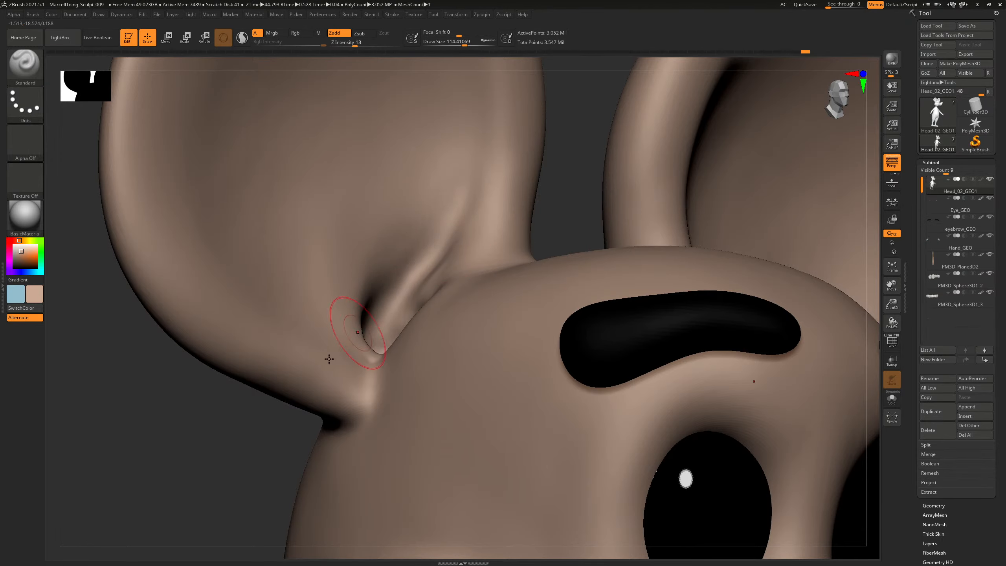
{"action": "left_click_drag", "start_coordinate": [174, 443], "coordinate": [220, 450]}
{"action": "left_click_drag", "start_coordinate": [828, 224], "coordinate": [758, 242], "text": "alt"}
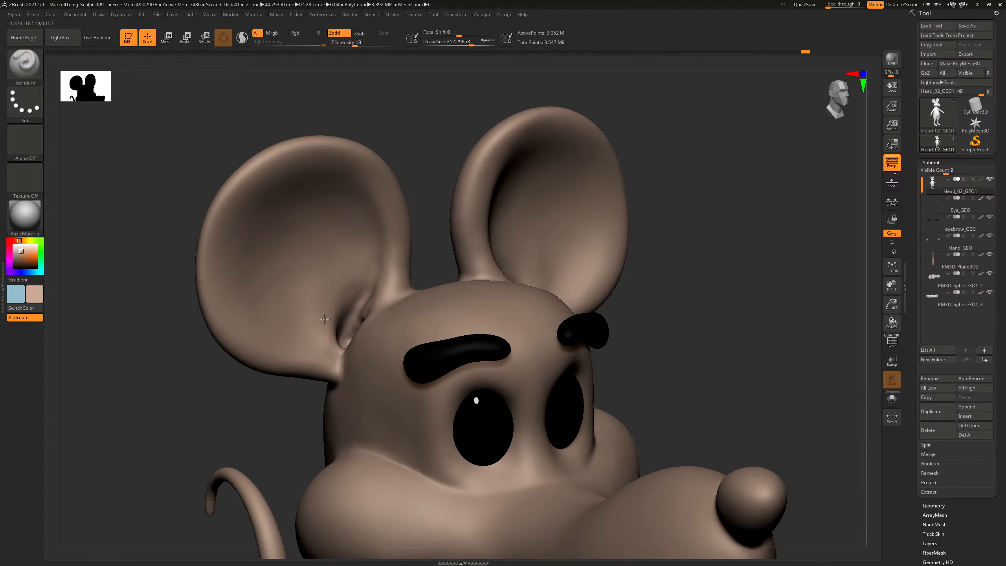
Refine the corner below the ear opening with the Standard brush at a draw size of about 43, and smooth it.
{"action": "left_click_drag", "start_coordinate": [622, 268], "coordinate": [460, 315]}
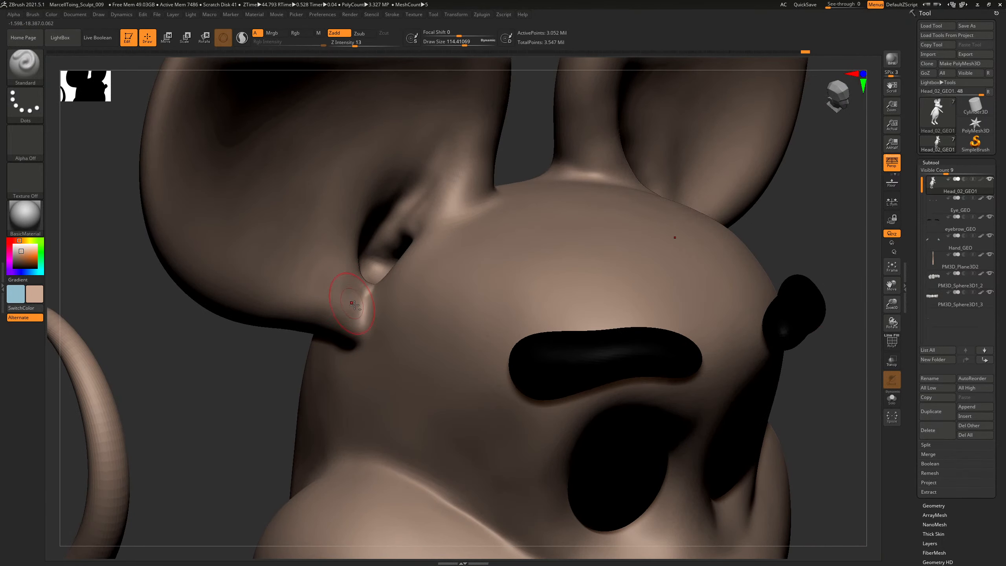
{"action": "left_click_drag", "start_coordinate": [355, 304], "coordinate": [353, 285]}
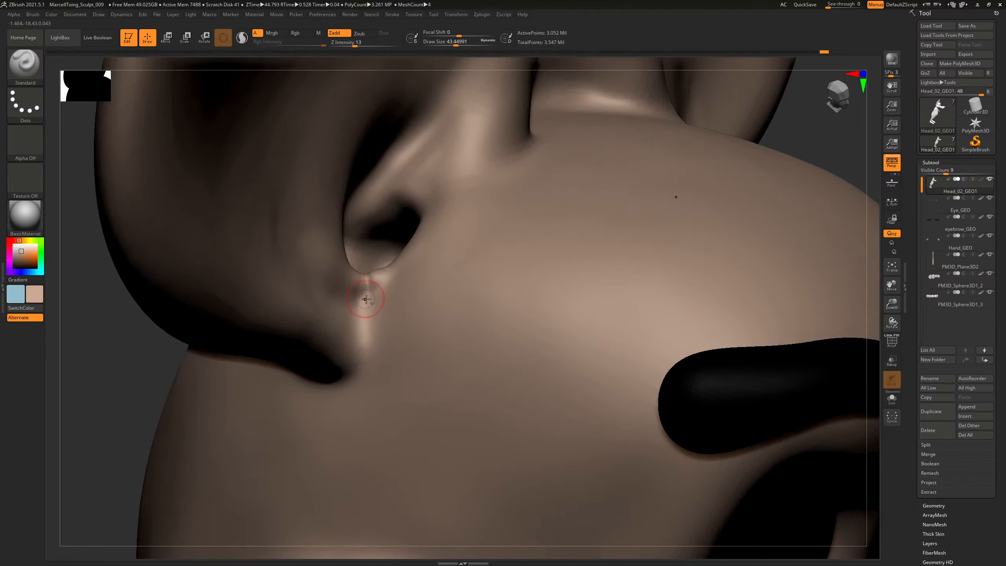
{"action": "left_click_drag", "start_coordinate": [821, 135], "coordinate": [692, 210]}
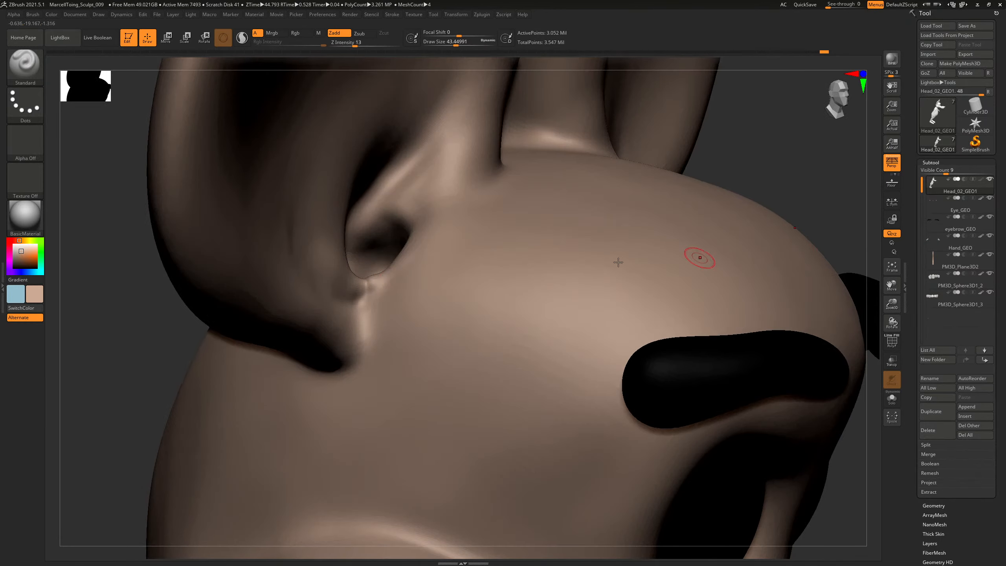
{"action": "key", "text": "s"}
{"action": "key", "text": "shift"}
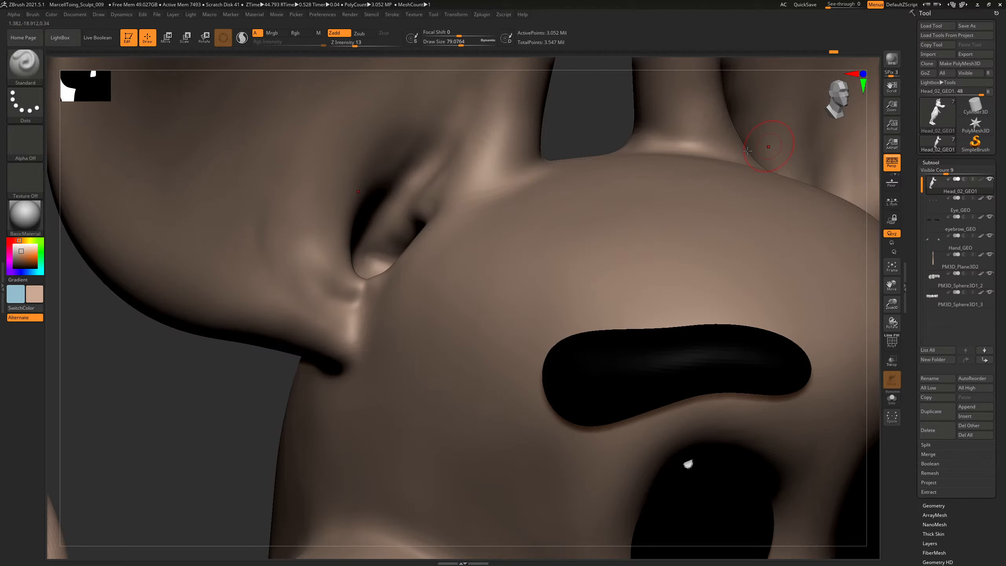
Build up the inner ear surface beside the lower fold with the ClayBuildup brush at a draw size of about 110.
{"action": "key", "text": "b"}
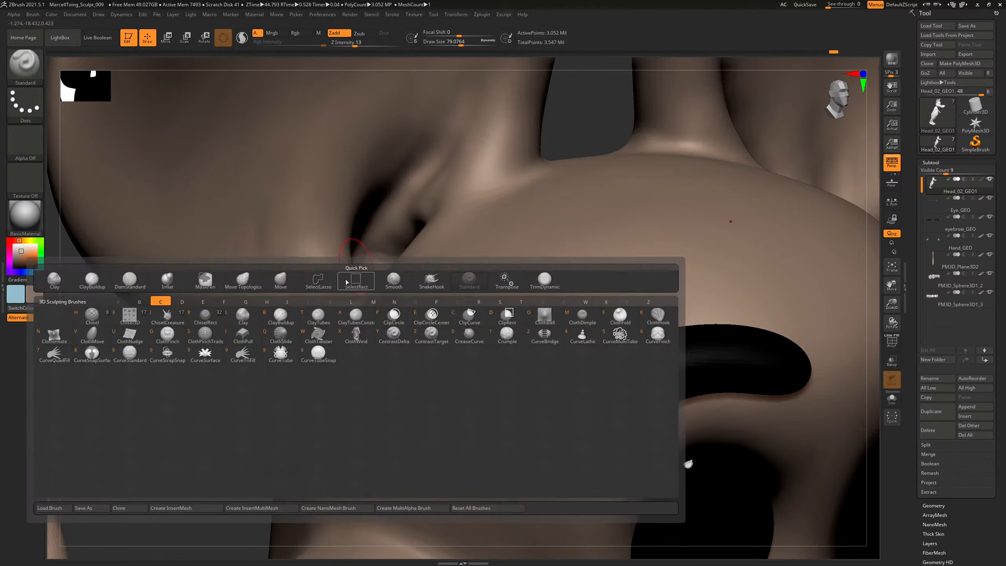
{"action": "key", "text": "b"}
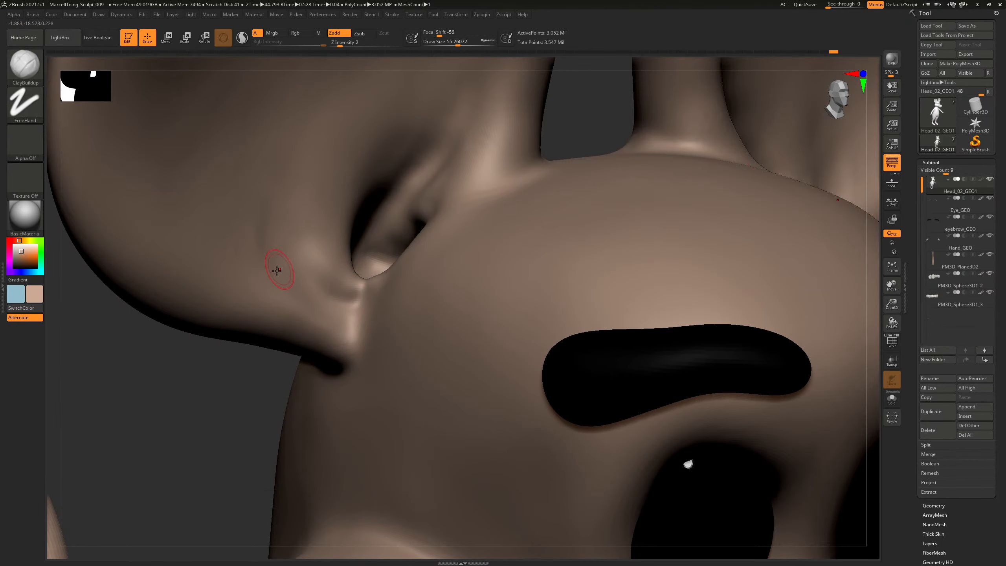
{"action": "key", "text": "s"}
{"action": "left_click_drag", "start_coordinate": [278, 270], "coordinate": [287, 271]}
{"action": "key", "text": "s"}
{"action": "left_click_drag", "start_coordinate": [245, 239], "coordinate": [248, 240]}
{"action": "left_click_drag", "start_coordinate": [201, 429], "coordinate": [180, 397]}
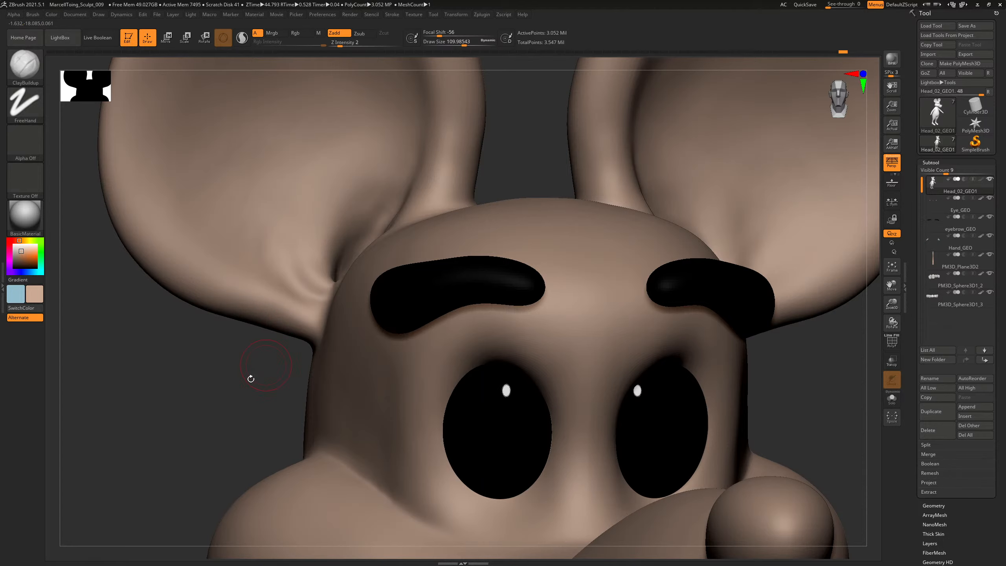
{"action": "left_click_drag", "start_coordinate": [251, 379], "coordinate": [286, 262]}
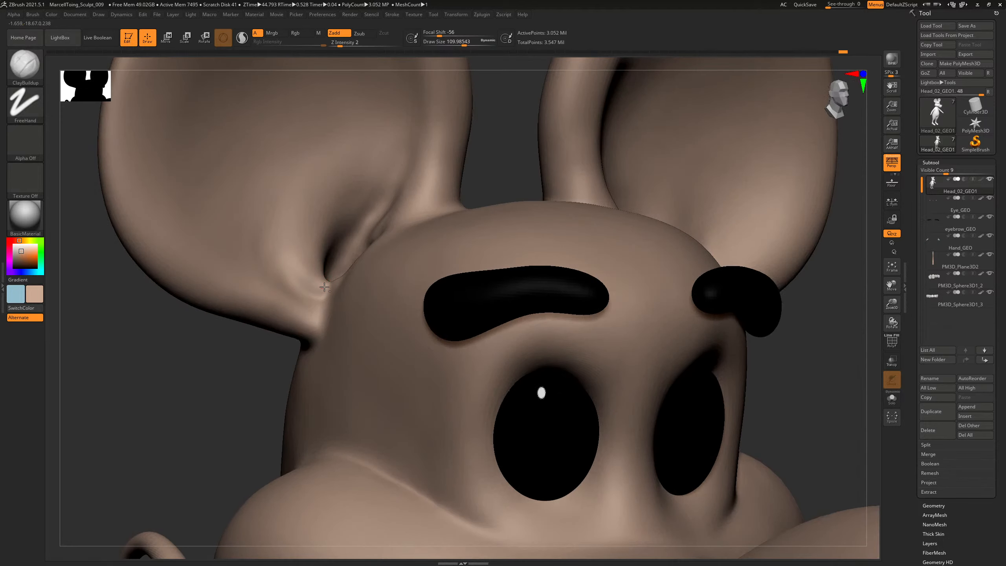
Swell the small fold at the ear's lower inner corner with the Inflat brush at a draw size of about 102.
{"action": "key", "text": "b"}
{"action": "key", "text": "s"}
{"action": "key", "text": "t"}
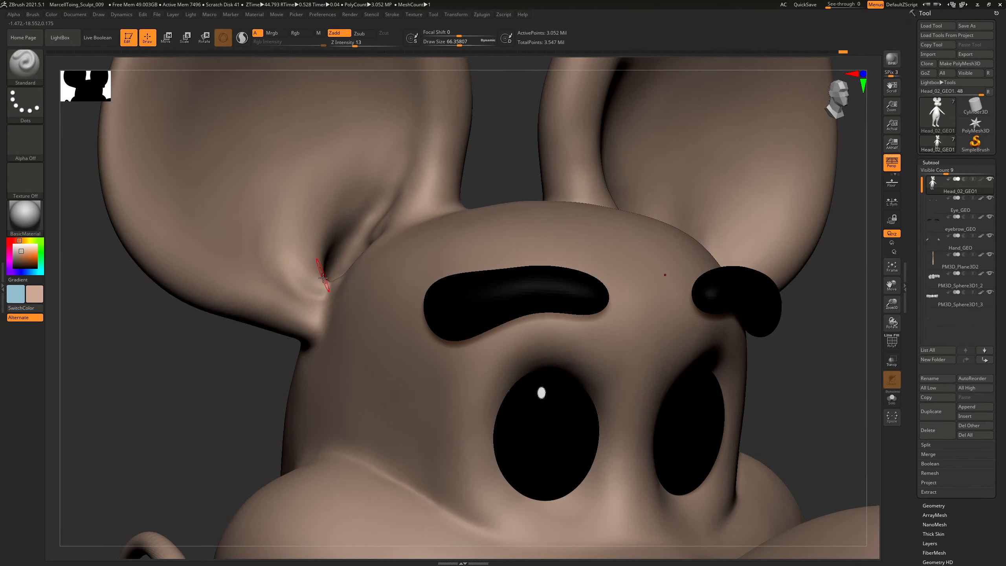
{"action": "key", "text": "b"}
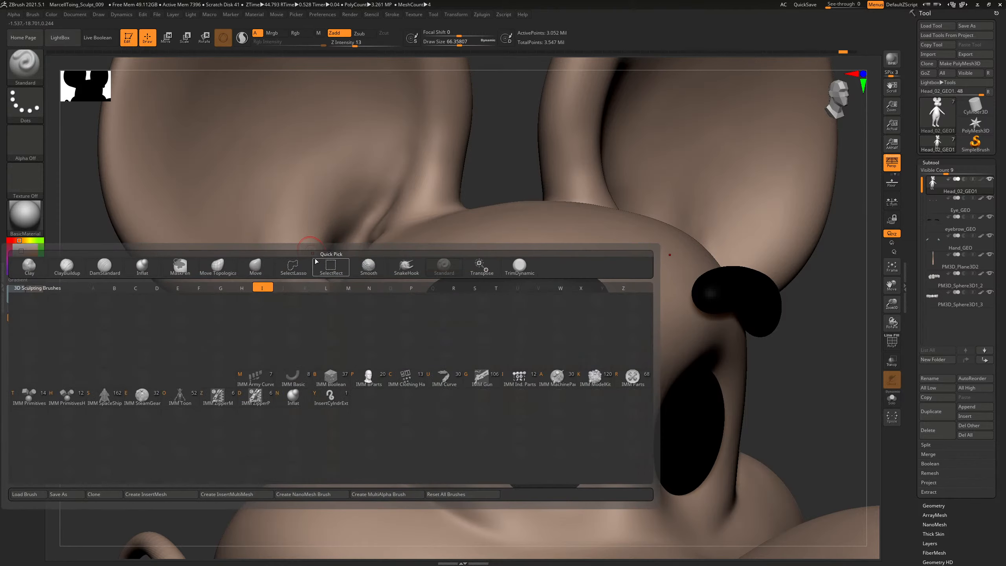
{"action": "key", "text": "i"}
{"action": "key", "text": "n"}
{"action": "key", "text": "s"}
{"action": "left_click_drag", "start_coordinate": [306, 263], "coordinate": [312, 263]}
{"action": "left_click_drag", "start_coordinate": [299, 253], "coordinate": [324, 279]}
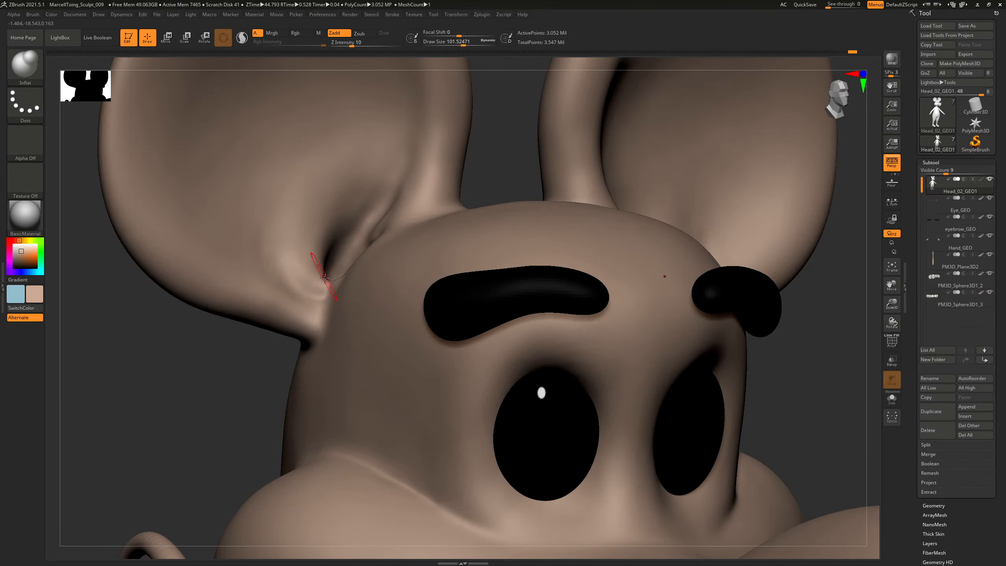
Inflate the lower inner ear at a draw size of about 172 and review both ears on the head.
{"action": "mouse_move", "coordinate": [189, 352]}
{"action": "left_mouse_down"}
{"action": "mouse_move", "coordinate": [171, 413]}
{"action": "mouse_move", "coordinate": [172, 396]}
{"action": "mouse_move", "coordinate": [240, 312]}
{"action": "left_mouse_up"}
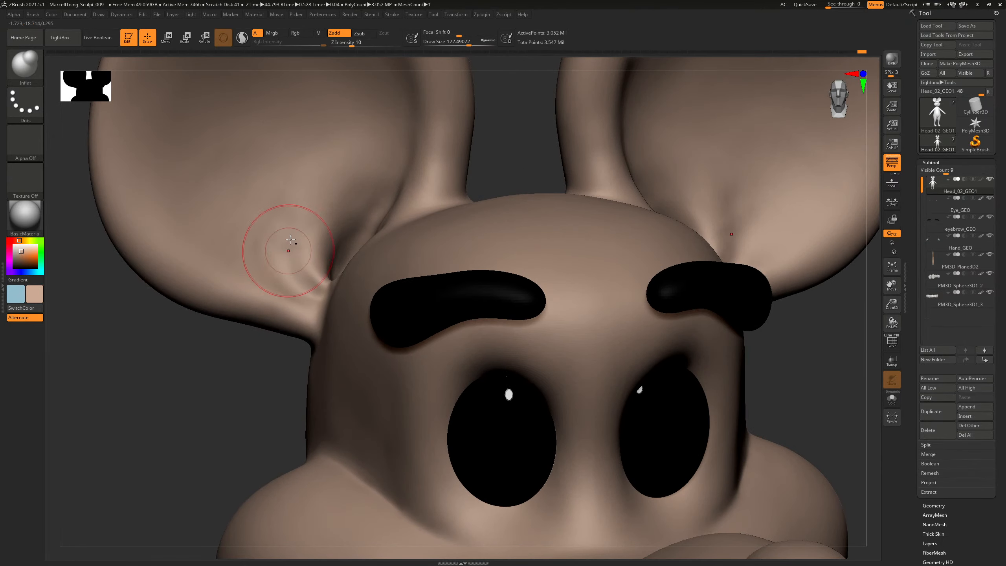
{"action": "left_click_drag", "start_coordinate": [266, 268], "coordinate": [293, 269]}
{"action": "left_click_drag", "start_coordinate": [186, 385], "coordinate": [209, 399]}
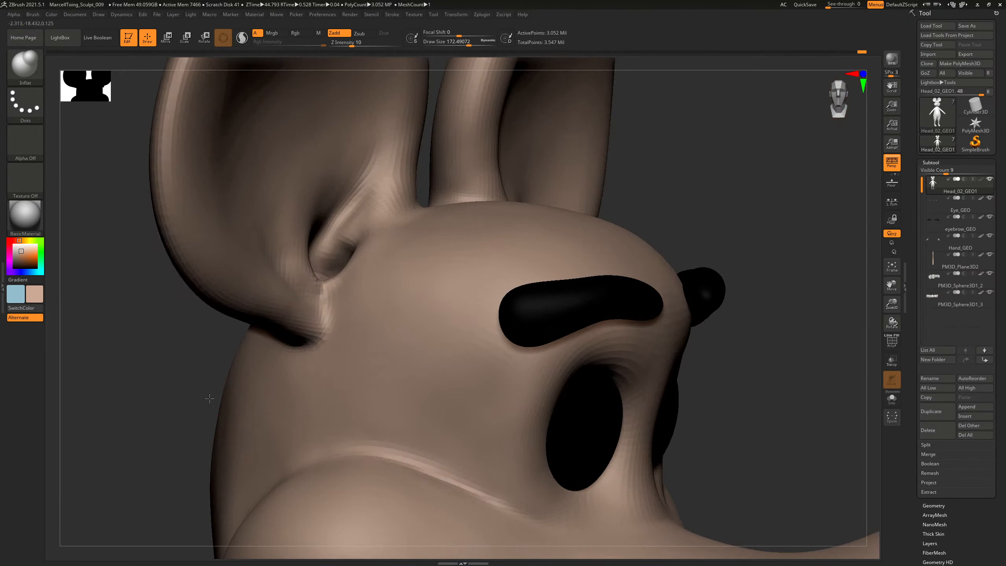
{"action": "mouse_move", "coordinate": [757, 235]}
{"action": "left_mouse_down", "text": "alt"}
{"action": "mouse_move", "coordinate": [531, 200]}
{"action": "mouse_move", "coordinate": [552, 195]}
{"action": "mouse_move", "coordinate": [586, 277]}
{"action": "left_mouse_up", "text": "alt"}
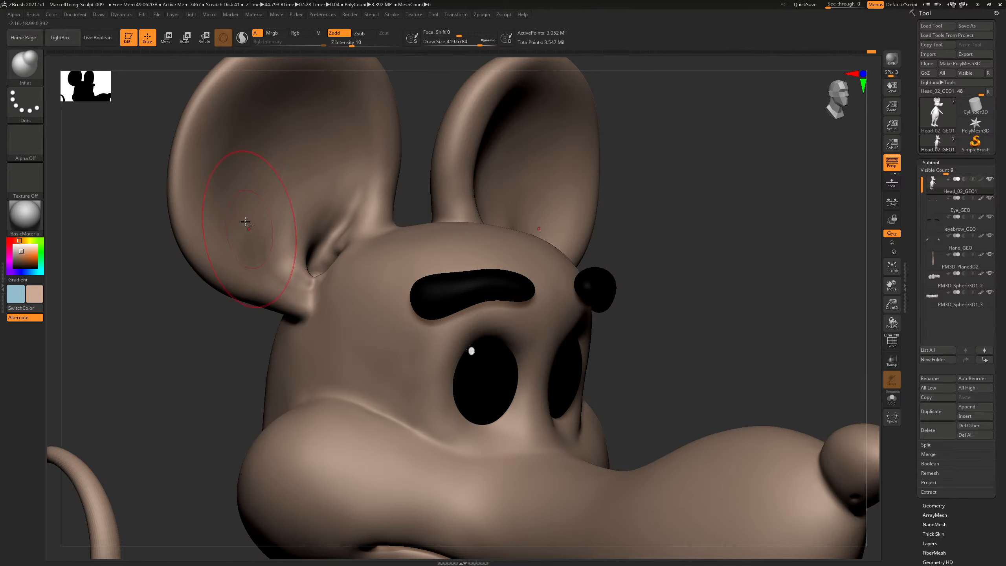
{"action": "left_click_drag", "start_coordinate": [657, 219], "coordinate": [464, 202]}
{"action": "mouse_move", "coordinate": [463, 202]}
{"action": "left_mouse_down"}
{"action": "mouse_move", "coordinate": [539, 220]}
{"action": "mouse_move", "coordinate": [566, 195]}
{"action": "mouse_move", "coordinate": [703, 242]}
{"action": "mouse_move", "coordinate": [717, 222]}
{"action": "mouse_move", "coordinate": [705, 229]}
{"action": "mouse_move", "coordinate": [548, 207]}
{"action": "mouse_move", "coordinate": [535, 238]}
{"action": "mouse_move", "coordinate": [556, 264]}
{"action": "mouse_move", "coordinate": [559, 247]}
{"action": "mouse_move", "coordinate": [768, 370]}
{"action": "mouse_move", "coordinate": [745, 348]}
{"action": "mouse_move", "coordinate": [695, 332]}
{"action": "mouse_move", "coordinate": [768, 406]}
{"action": "left_mouse_up"}
Show the polypaint on the head and crease the lower ear notch with the DamStandard brush at a draw size of about 66.
{"action": "left_click", "coordinate": [981, 180]}
{"action": "key", "text": "b"}
{"action": "key", "text": "d"}
{"action": "key", "text": "s"}
{"action": "left_click_drag", "start_coordinate": [874, 487], "coordinate": [759, 319], "text": "alt"}
{"action": "key", "text": "s"}
{"action": "left_click", "coordinate": [561, 195]}
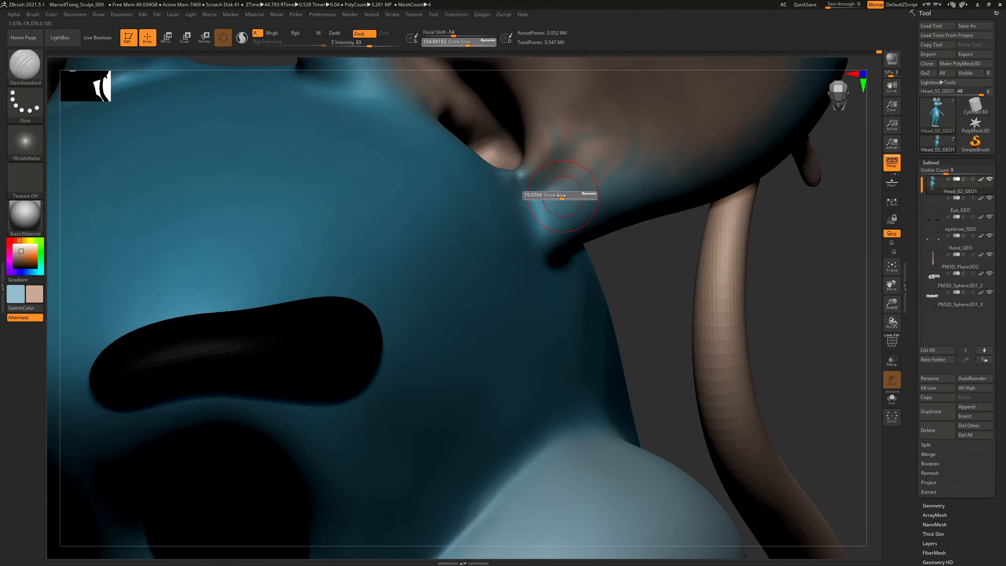
{"action": "left_click_drag", "start_coordinate": [561, 196], "coordinate": [530, 195]}
{"action": "left_click_drag", "start_coordinate": [813, 302], "coordinate": [693, 392], "text": "alt"}
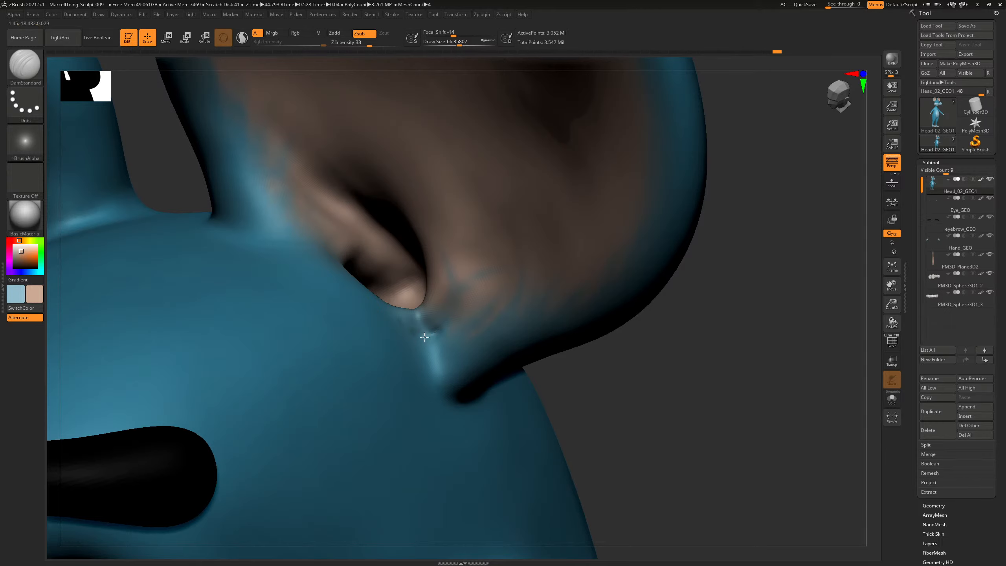
{"action": "mouse_move", "coordinate": [617, 364]}
{"action": "left_mouse_down"}
{"action": "mouse_move", "coordinate": [681, 375]}
{"action": "mouse_move", "coordinate": [658, 390]}
{"action": "mouse_move", "coordinate": [621, 390]}
{"action": "left_mouse_up"}
Fill the notch under the ear opening with the ClayBuildup brush at a draw size of about 43, and hide the head's polypaint.
{"action": "key", "text": "b"}
{"action": "key", "text": "c"}
{"action": "key", "text": "b"}
{"action": "key", "text": "s"}
{"action": "left_click", "coordinate": [413, 323]}
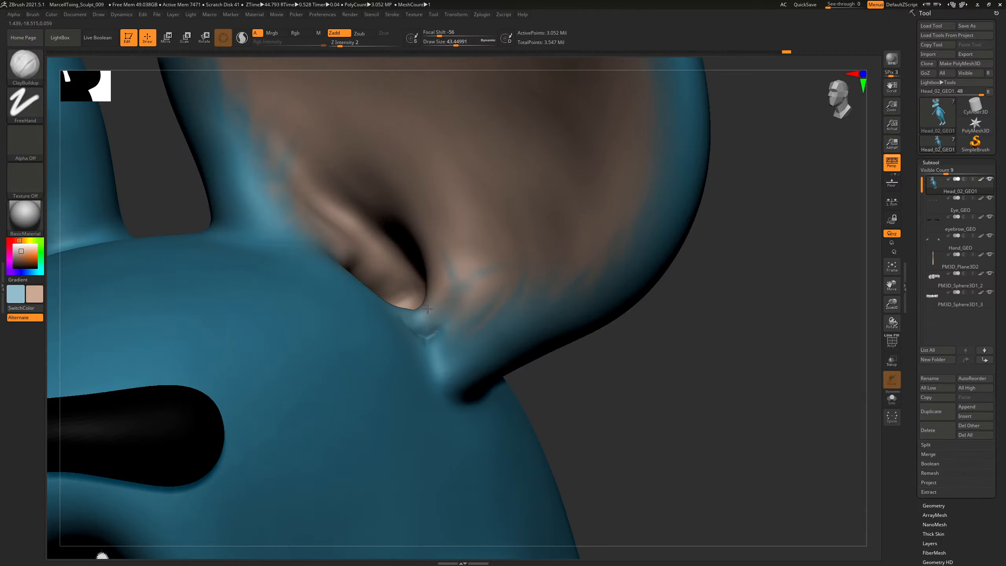
{"action": "left_click", "coordinate": [981, 180]}
{"action": "mouse_move", "coordinate": [649, 339]}
{"action": "left_mouse_down"}
{"action": "mouse_move", "coordinate": [702, 337]}
{"action": "mouse_move", "coordinate": [661, 334]}
{"action": "left_mouse_up"}
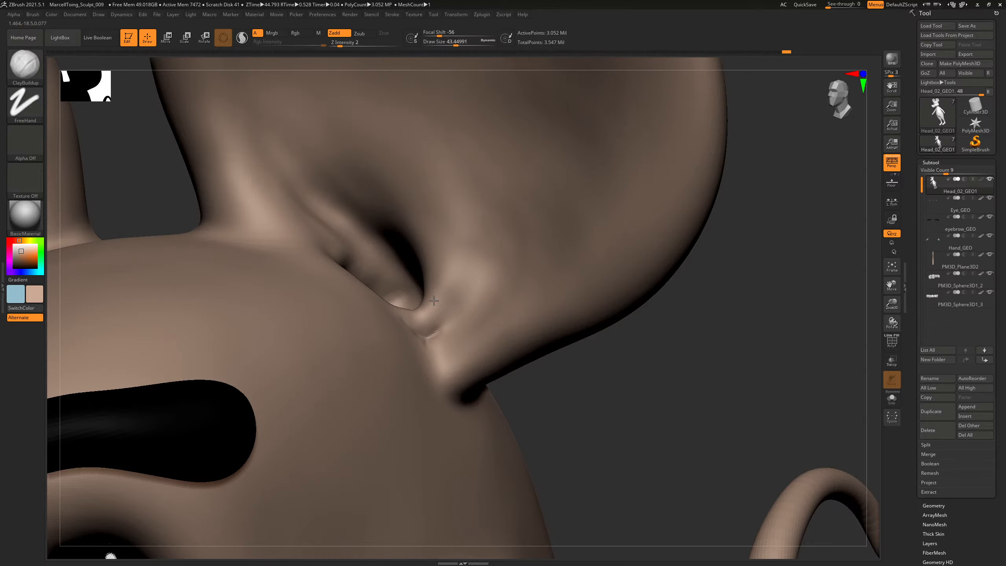
Smooth the notch where the ear meets the head at a draw size of about 37 and check the whole head.
{"action": "left_click_drag", "start_coordinate": [638, 401], "coordinate": [415, 331]}
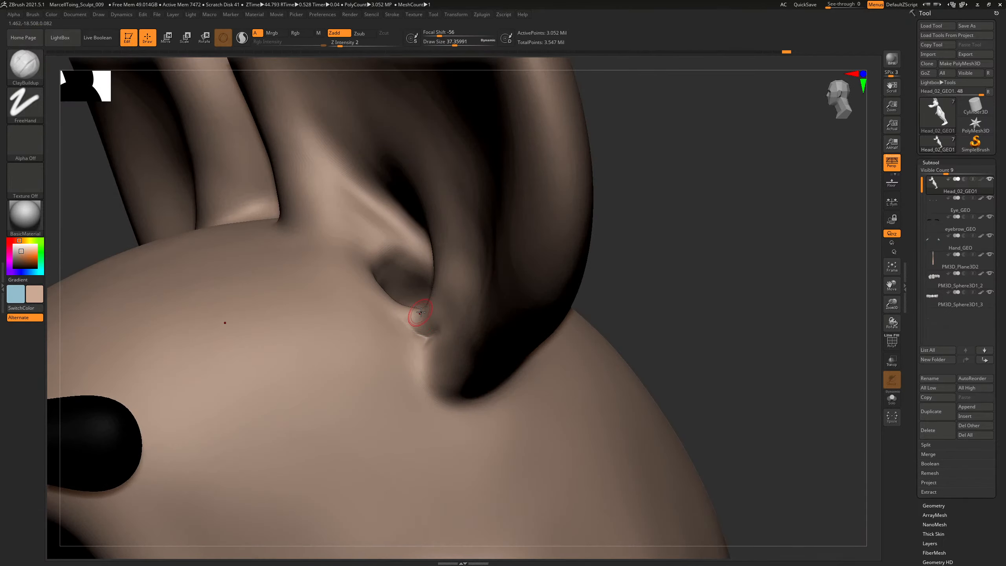
{"action": "left_click_drag", "start_coordinate": [710, 302], "coordinate": [766, 333]}
{"action": "left_click_drag", "start_coordinate": [422, 321], "coordinate": [431, 340], "text": "shift"}
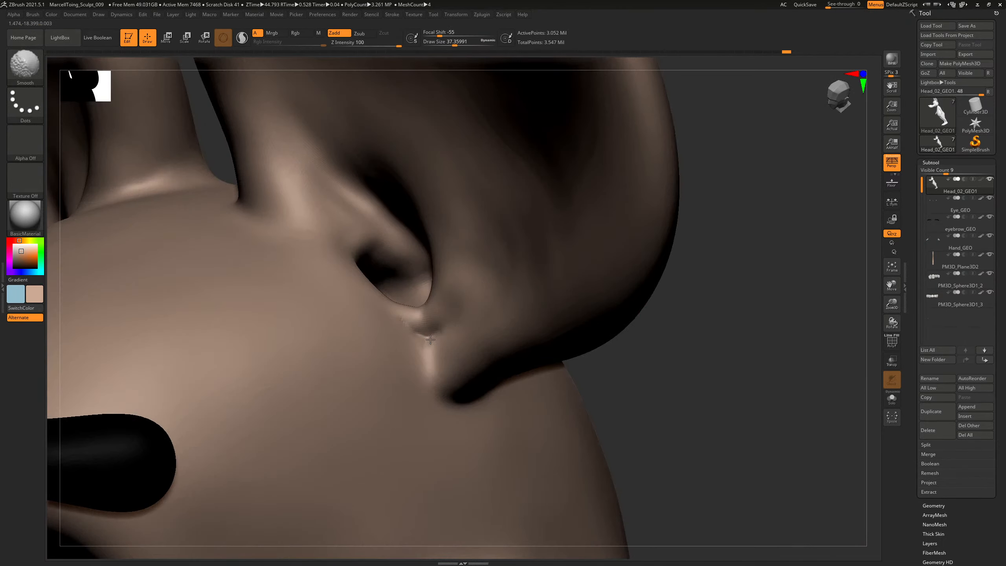
{"action": "mouse_move", "coordinate": [735, 362]}
{"action": "left_mouse_down", "text": "alt"}
{"action": "mouse_move", "coordinate": [754, 344]}
{"action": "mouse_move", "coordinate": [498, 289]}
{"action": "left_mouse_up", "text": "alt"}
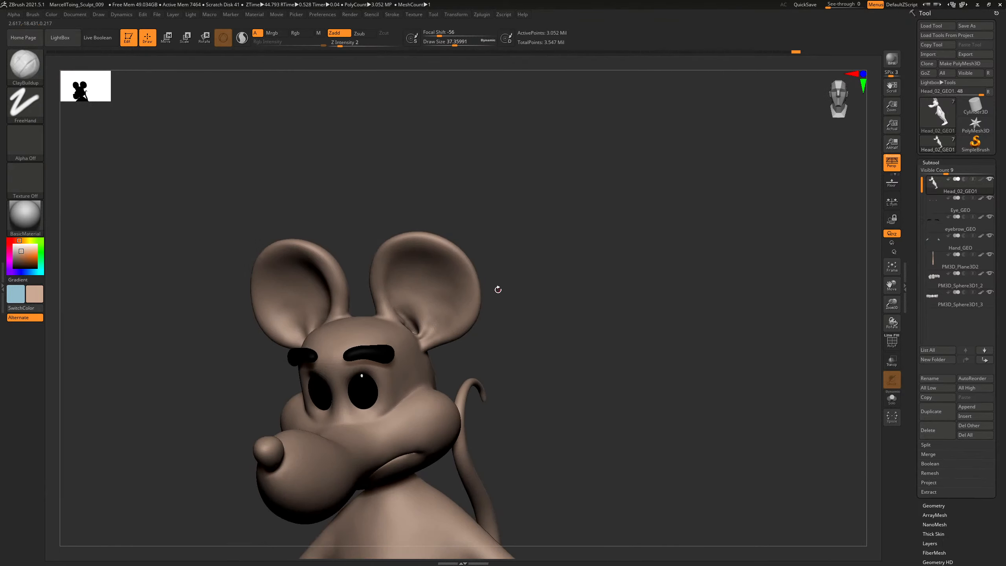
{"action": "left_click_drag", "start_coordinate": [640, 307], "coordinate": [642, 331]}
{"action": "left_click_drag", "start_coordinate": [642, 330], "coordinate": [724, 356], "text": "alt"}
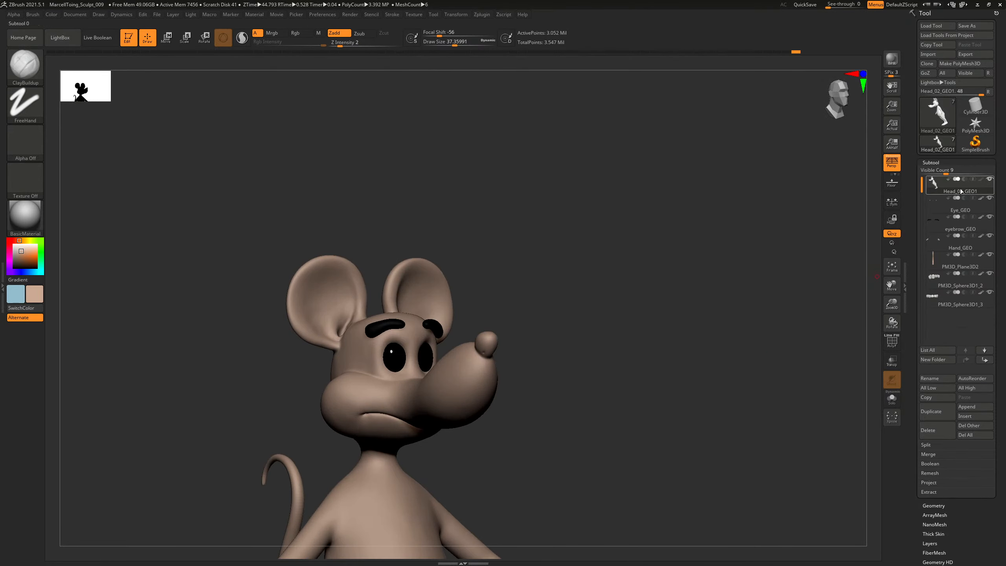
{"action": "left_click", "coordinate": [982, 180]}
{"action": "left_click_drag", "start_coordinate": [614, 376], "coordinate": [631, 244], "text": "alt"}
{"action": "key", "text": "ctrl+s"}
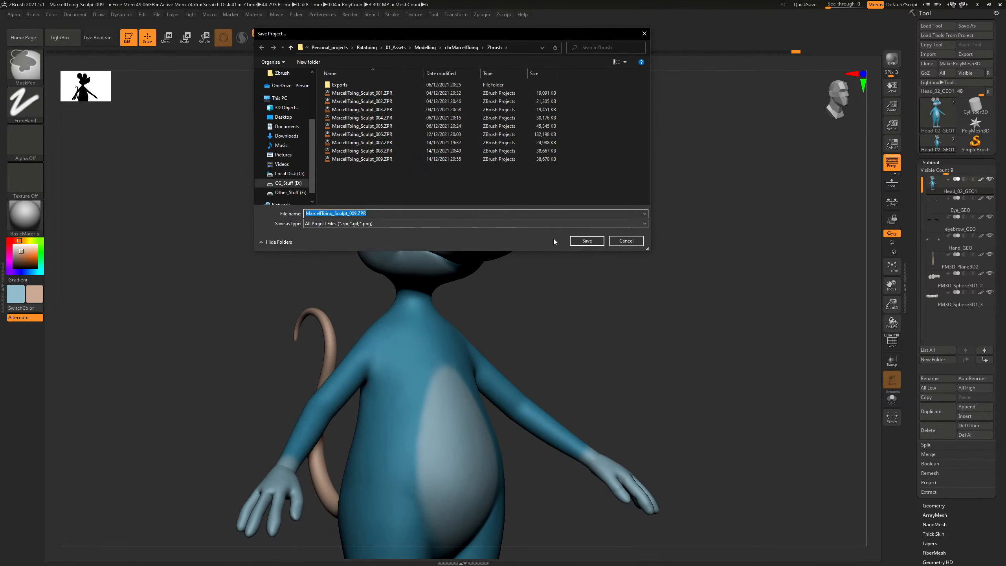
{"action": "left_click", "coordinate": [585, 241]}
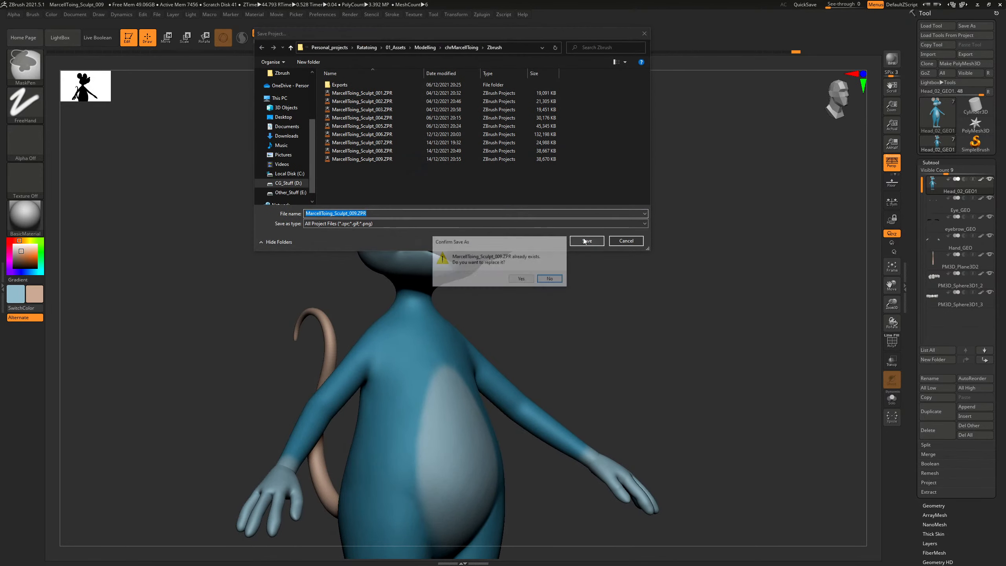
{"action": "left_click", "coordinate": [522, 279]}
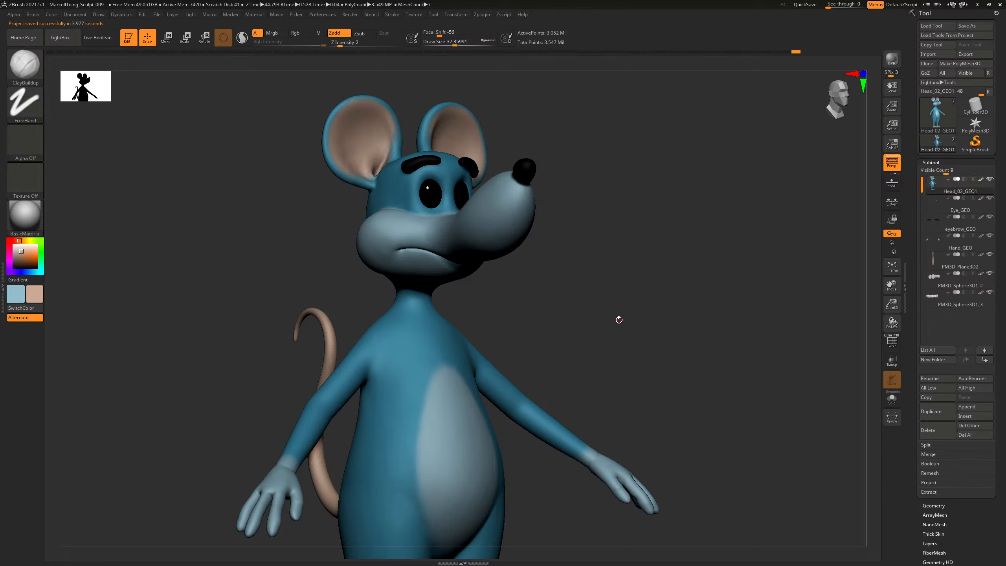
Make the Hand_GEO subtool active and lower its subdivision level, framing the hand and wrist.
{"action": "left_click_drag", "start_coordinate": [633, 301], "coordinate": [654, 260], "text": "alt"}
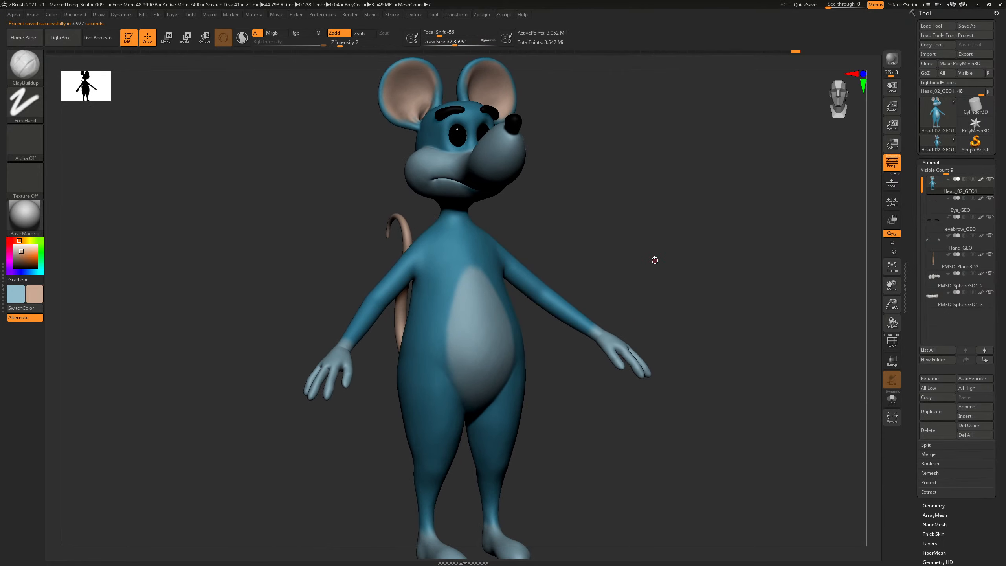
{"action": "left_click", "coordinate": [333, 362], "text": "alt"}
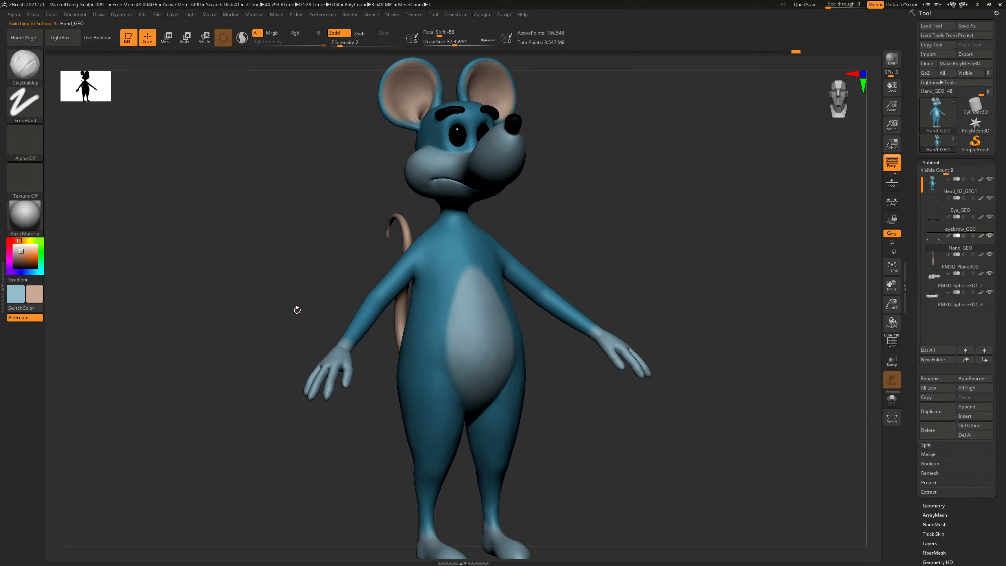
{"action": "key", "text": "shift"}
{"action": "mouse_move", "coordinate": [295, 331]}
{"action": "left_mouse_down", "text": "alt"}
{"action": "mouse_move", "coordinate": [332, 255]}
{"action": "mouse_move", "coordinate": [348, 273]}
{"action": "left_mouse_up", "text": "alt"}
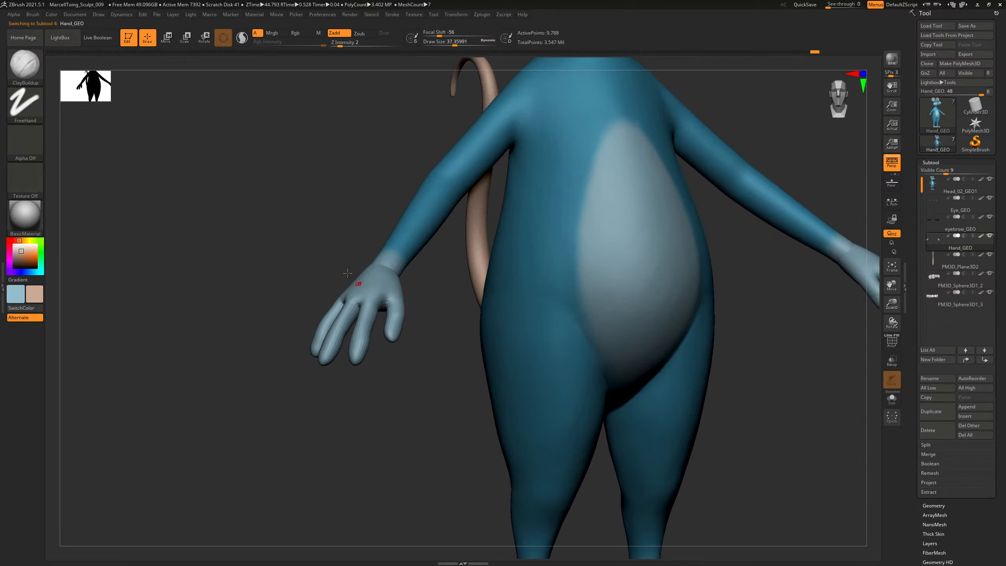
{"action": "left_click_drag", "start_coordinate": [316, 214], "coordinate": [351, 236], "text": "alt"}
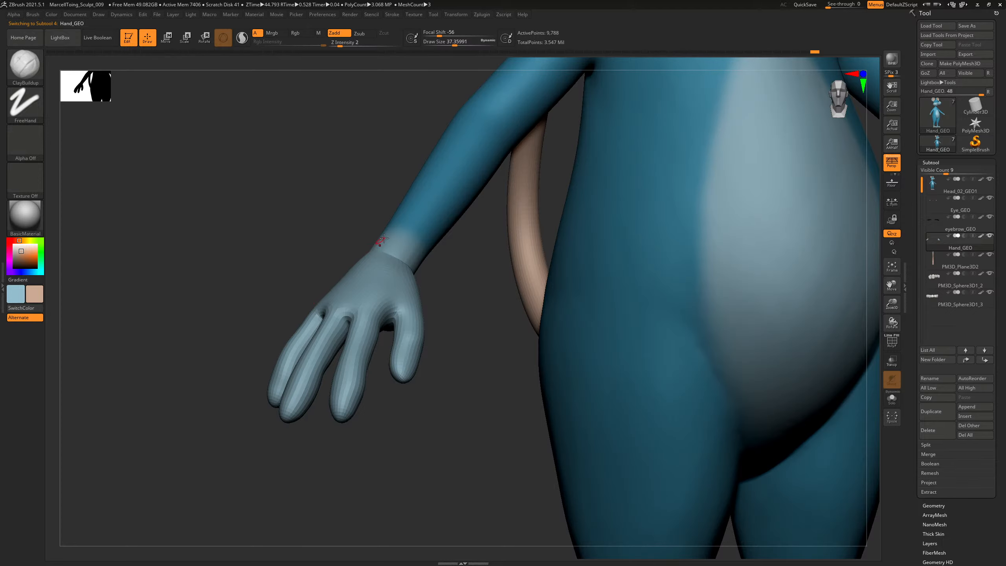
Reshape the outer edge of the hand near the wrist with the Move brush at a draw size of about 285.
{"action": "key", "text": "b"}
{"action": "key", "text": "m"}
{"action": "key", "text": "v"}
{"action": "key", "text": "s"}
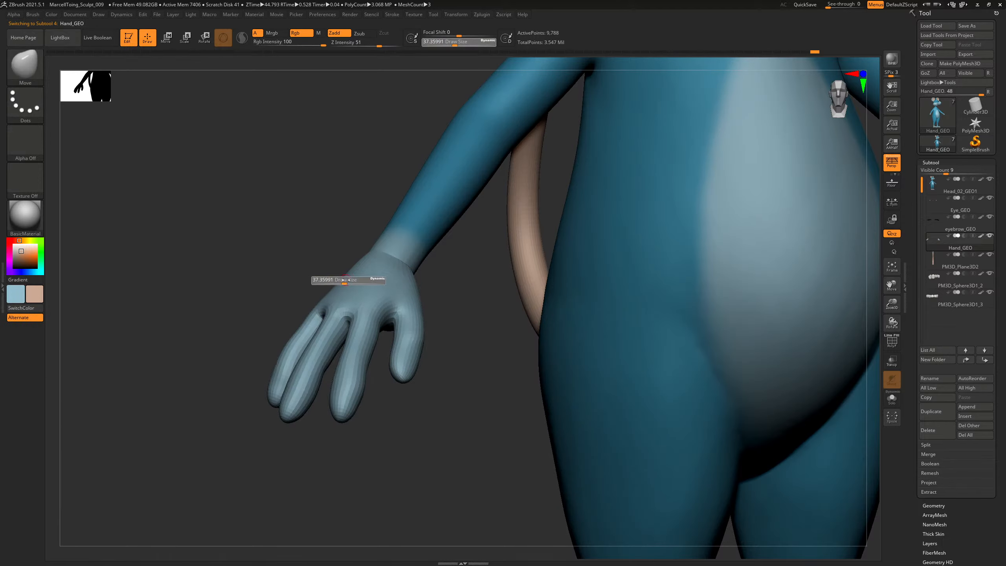
{"action": "mouse_move", "coordinate": [348, 281]}
{"action": "left_mouse_down"}
{"action": "mouse_move", "coordinate": [357, 269]}
{"action": "mouse_move", "coordinate": [326, 248]}
{"action": "mouse_move", "coordinate": [368, 265]}
{"action": "mouse_move", "coordinate": [315, 243]}
{"action": "left_mouse_up"}
{"action": "key", "text": "s"}
{"action": "right_click_drag", "start_coordinate": [316, 243], "coordinate": [349, 254]}
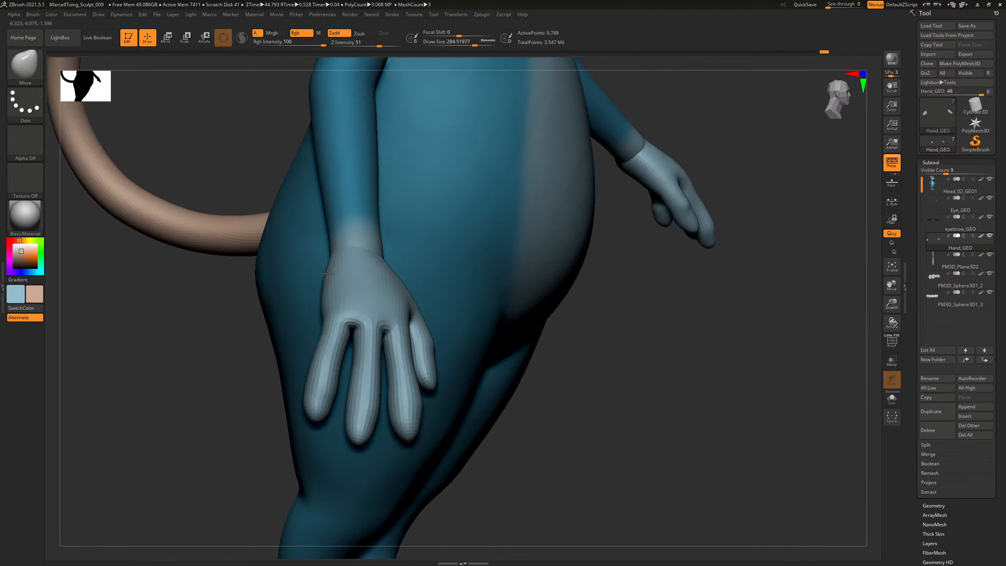
{"action": "right_click_drag", "start_coordinate": [261, 316], "coordinate": [293, 293]}
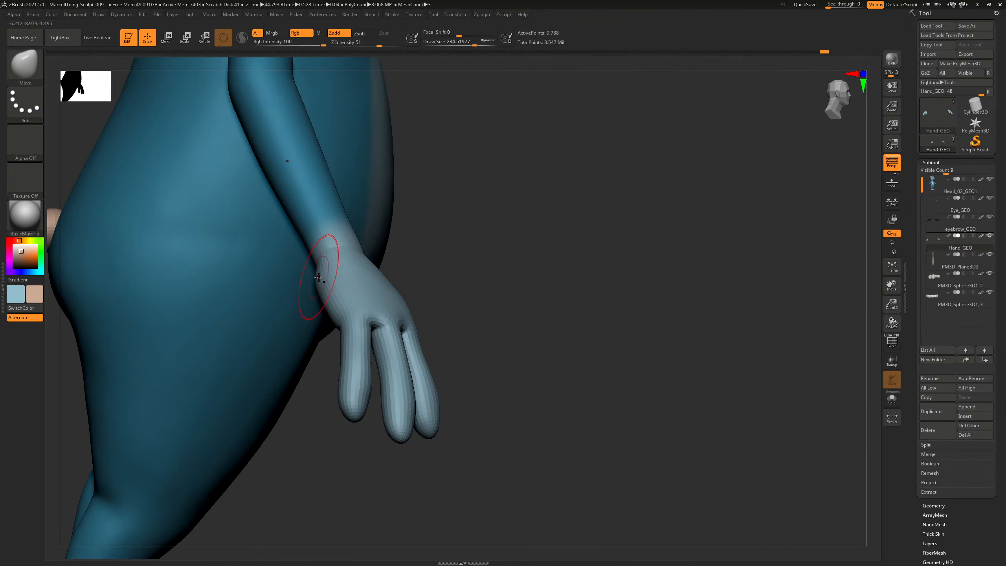
{"action": "mouse_move", "coordinate": [443, 239]}
{"action": "right_mouse_down"}
{"action": "mouse_move", "coordinate": [465, 233]}
{"action": "mouse_move", "coordinate": [298, 249]}
{"action": "mouse_move", "coordinate": [324, 278]}
{"action": "right_mouse_up"}
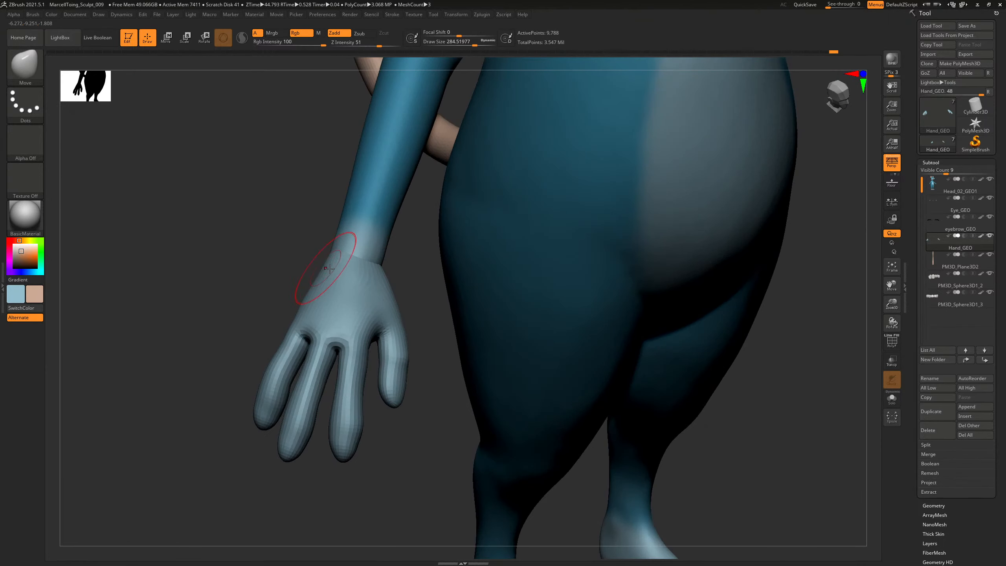
Adjust the palm and wrist contour with the Move brush at a draw size of about 212, and restore the hand's higher subdivision level.
{"action": "key", "text": "s"}
{"action": "right_click_drag", "start_coordinate": [294, 266], "coordinate": [341, 272]}
{"action": "left_click_drag", "start_coordinate": [229, 346], "coordinate": [377, 261]}
{"action": "key", "text": "s"}
{"action": "left_click_drag", "start_coordinate": [338, 291], "coordinate": [328, 308]}
{"action": "key", "text": "s"}
{"action": "left_click_drag", "start_coordinate": [340, 292], "coordinate": [343, 277]}
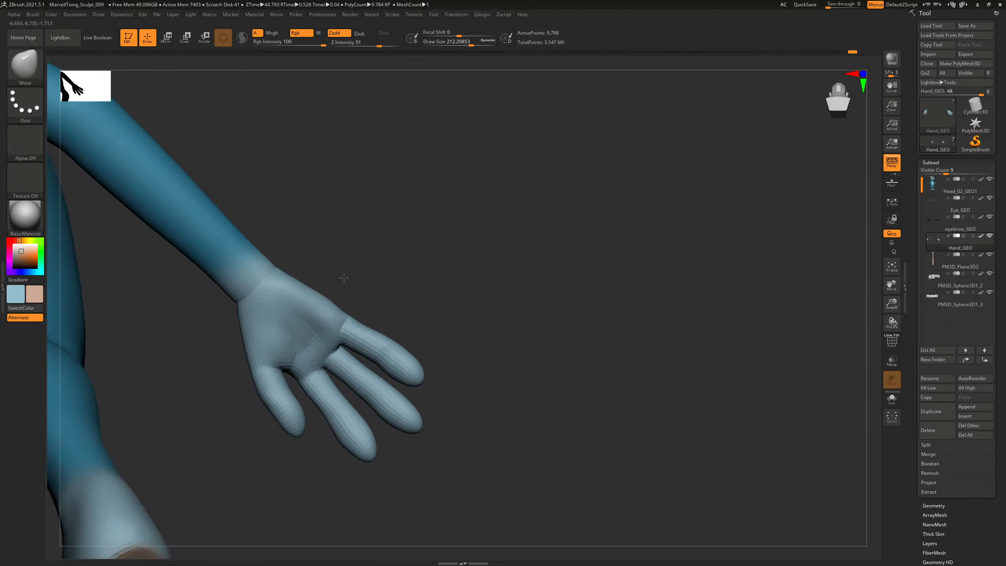
{"action": "key", "text": "shift"}
{"action": "left_click_drag", "start_coordinate": [393, 252], "coordinate": [308, 315]}
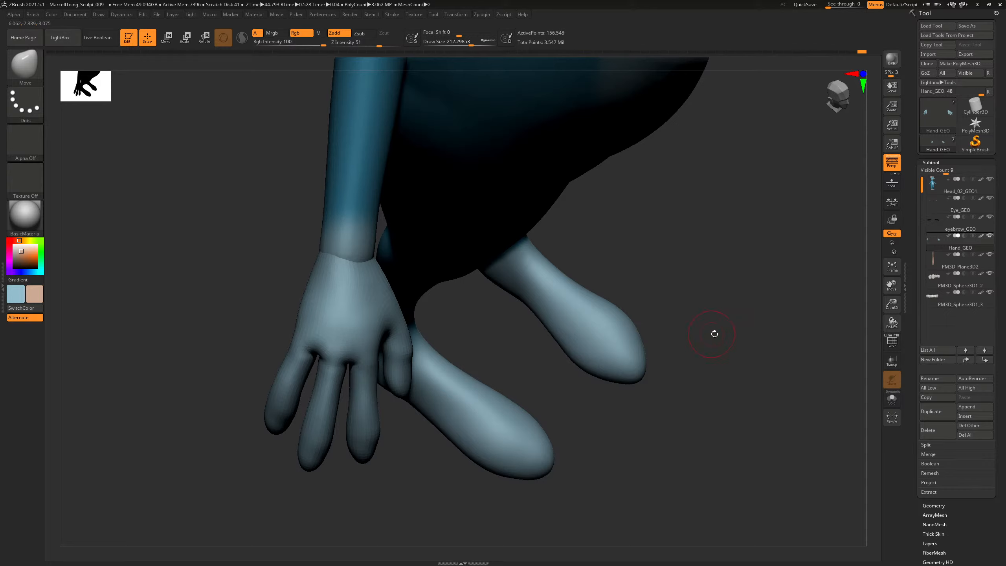
Choose the ClayBuildup brush and lower the Hand_GEO subtool's subdivision level by two, framing the back of the hand.
{"action": "left_click_drag", "start_coordinate": [732, 339], "coordinate": [696, 333]}
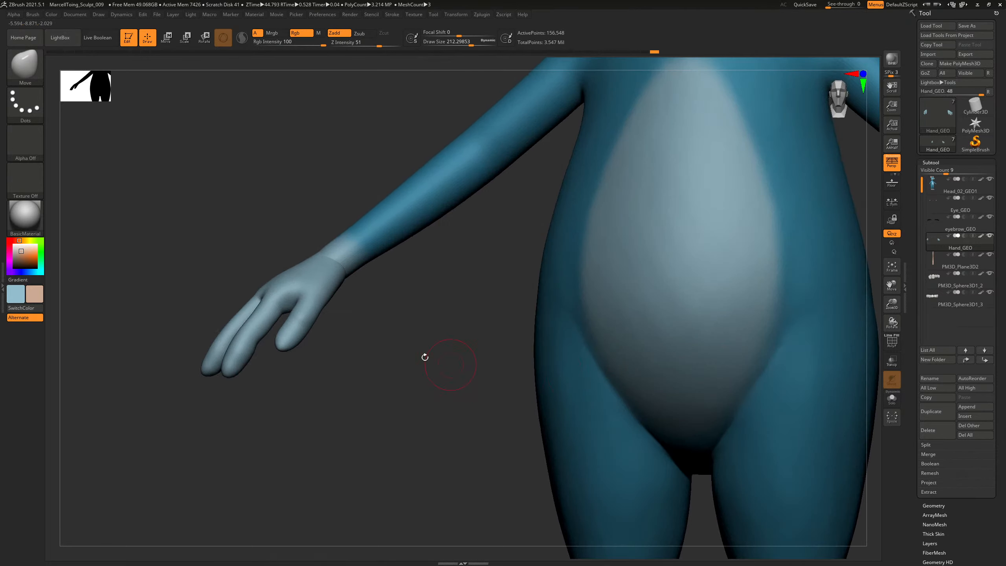
{"action": "left_click_drag", "start_coordinate": [425, 357], "coordinate": [389, 360]}
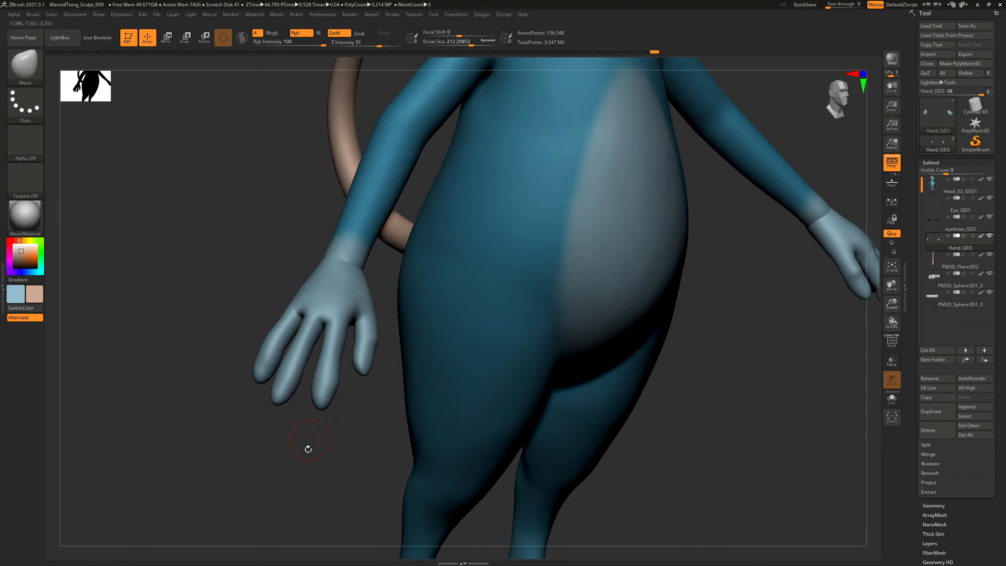
{"action": "left_click_drag", "start_coordinate": [308, 449], "coordinate": [336, 426]}
{"action": "key", "text": "b"}
{"action": "key", "text": "c"}
{"action": "key", "text": "b"}
{"action": "left_click_drag", "start_coordinate": [278, 350], "coordinate": [271, 335], "text": "alt"}
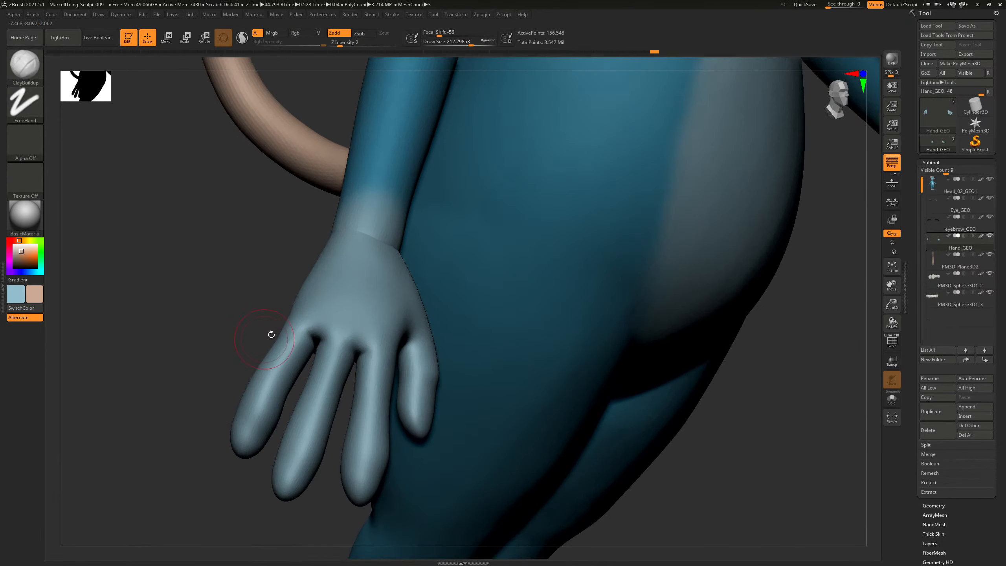
{"action": "key", "text": "shift+d"}
{"action": "key", "text": "shift+d"}
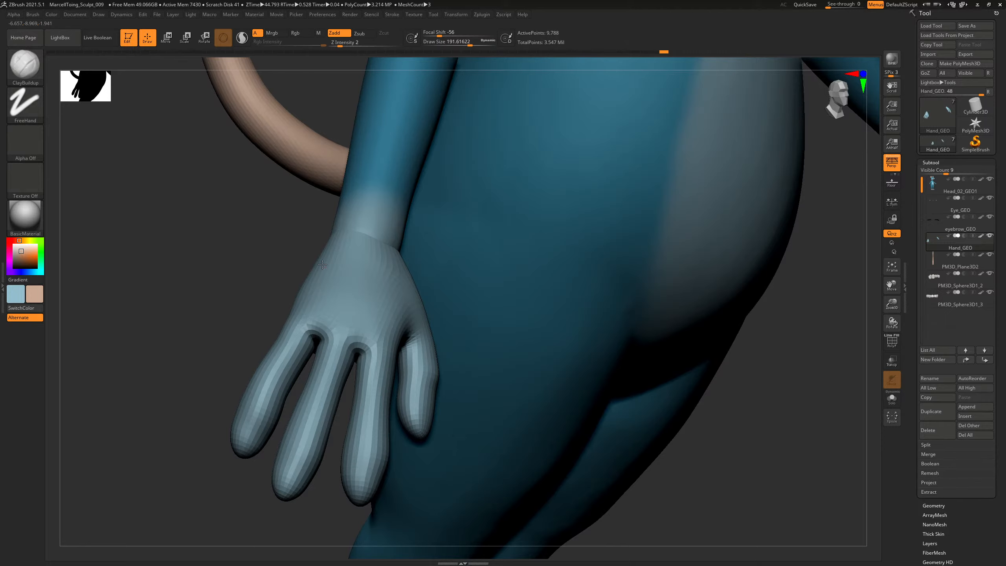
Refine the back and side of the hand near the wrist with ClayBuildup and Smooth, using draw sizes of about 139 and 259.
{"action": "key", "text": "bracketleft"}
{"action": "left_click_drag", "start_coordinate": [262, 278], "coordinate": [295, 281]}
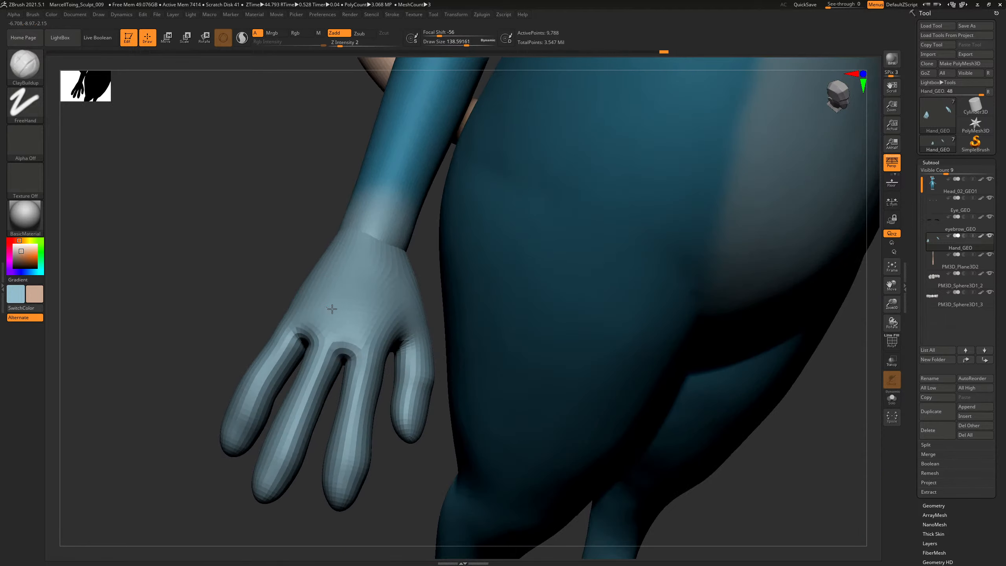
{"action": "left_click_drag", "start_coordinate": [233, 291], "coordinate": [288, 296]}
{"action": "mouse_move", "coordinate": [414, 215]}
{"action": "left_mouse_down"}
{"action": "mouse_move", "coordinate": [550, 257]}
{"action": "mouse_move", "coordinate": [476, 347]}
{"action": "mouse_move", "coordinate": [419, 319]}
{"action": "mouse_move", "coordinate": [529, 299]}
{"action": "mouse_move", "coordinate": [619, 350]}
{"action": "mouse_move", "coordinate": [650, 341]}
{"action": "left_mouse_up"}
{"action": "key", "text": "s"}
{"action": "left_click_drag", "start_coordinate": [288, 286], "coordinate": [295, 287]}
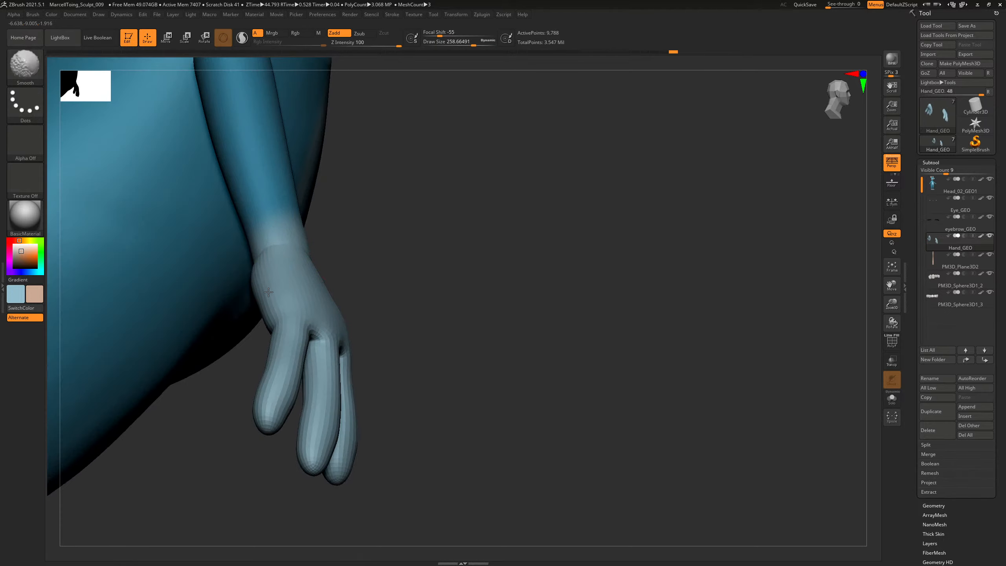
{"action": "left_click_drag", "start_coordinate": [366, 214], "coordinate": [301, 245]}
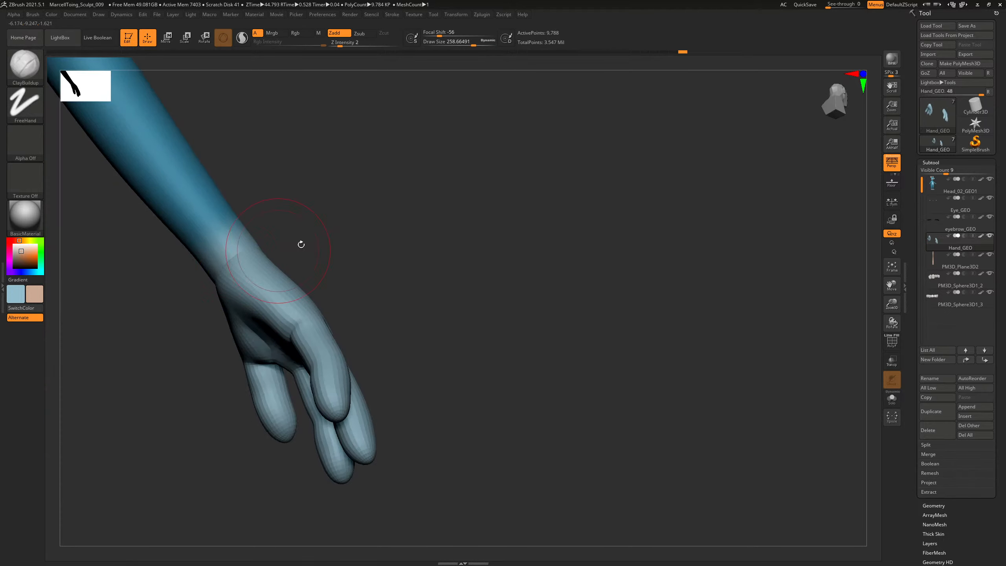
{"action": "left_click_drag", "start_coordinate": [522, 257], "coordinate": [629, 442]}
Make the Head_02_GEO1 subtool active, lower its subdivision level by three, and choose the Move brush.
{"action": "left_click_drag", "start_coordinate": [736, 488], "coordinate": [658, 210], "text": "alt"}
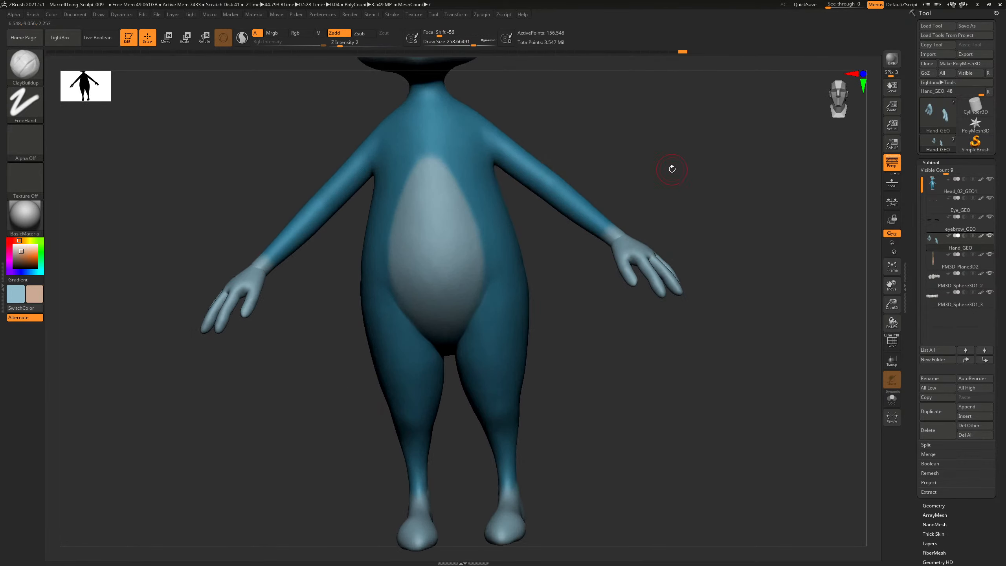
{"action": "left_click_drag", "start_coordinate": [672, 170], "coordinate": [332, 214], "text": "alt"}
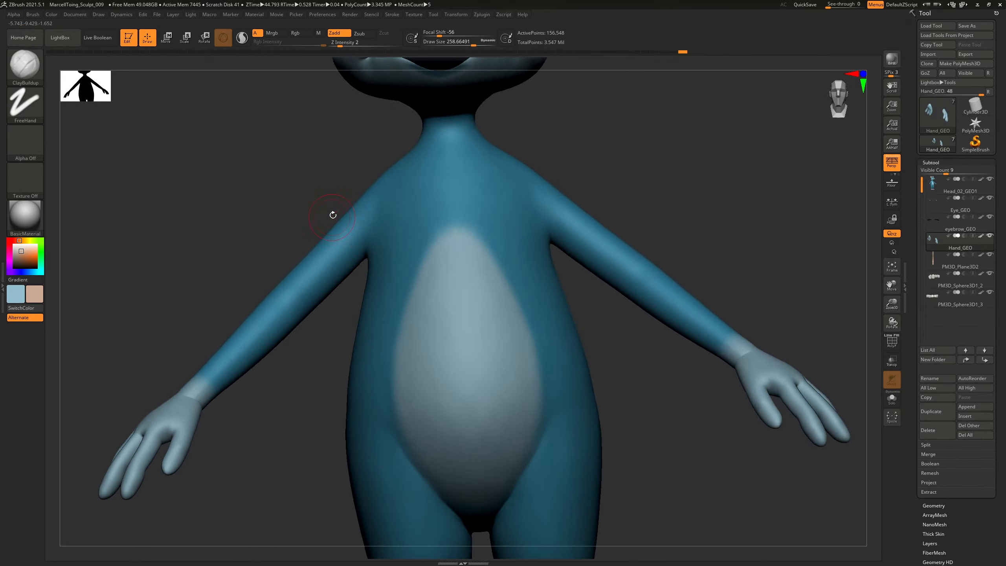
{"action": "left_click_drag", "start_coordinate": [655, 138], "coordinate": [617, 173], "text": "alt"}
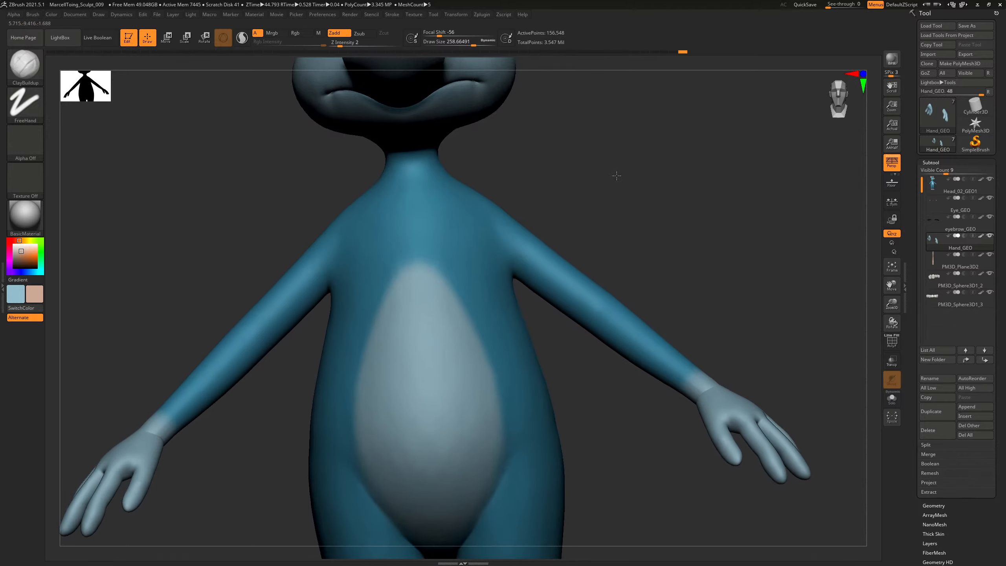
{"action": "left_click", "coordinate": [504, 229], "text": "alt"}
{"action": "key", "text": "shift+d"}
{"action": "key", "text": "shift+d"}
{"action": "key", "text": "shift+d"}
{"action": "key", "text": "b"}
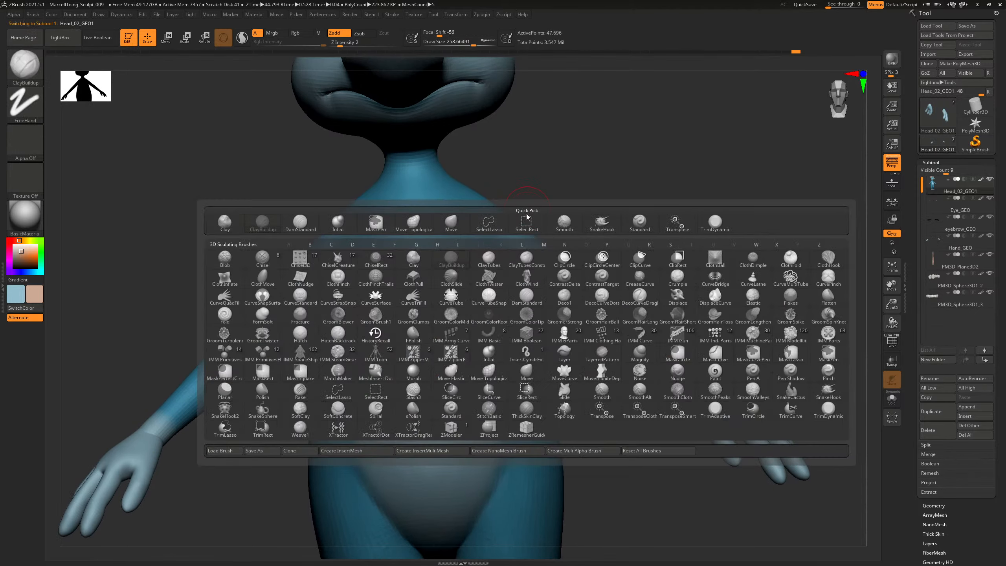
{"action": "key", "text": "m"}
{"action": "key", "text": "v"}
Adjust the shoulder contour with the Move brush at draw sizes of about 483 and 374, and restore the body's higher subdivision level.
{"action": "key", "text": "s"}
{"action": "mouse_move", "coordinate": [507, 204]}
{"action": "left_mouse_down"}
{"action": "mouse_move", "coordinate": [488, 198]}
{"action": "mouse_move", "coordinate": [512, 204]}
{"action": "mouse_move", "coordinate": [514, 220]}
{"action": "left_mouse_up"}
{"action": "key", "text": "s"}
{"action": "key", "text": "s"}
{"action": "key", "text": "s"}
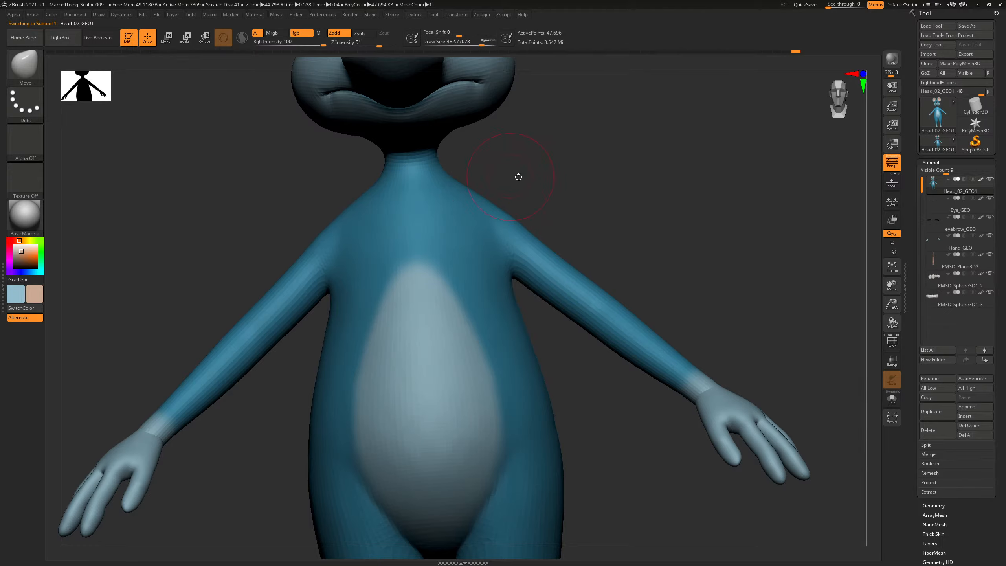
{"action": "mouse_move", "coordinate": [518, 177]}
{"action": "left_mouse_down"}
{"action": "mouse_move", "coordinate": [503, 204]}
{"action": "mouse_move", "coordinate": [528, 185]}
{"action": "mouse_move", "coordinate": [635, 197]}
{"action": "left_mouse_up"}
{"action": "key", "text": "s"}
{"action": "key", "text": "f"}
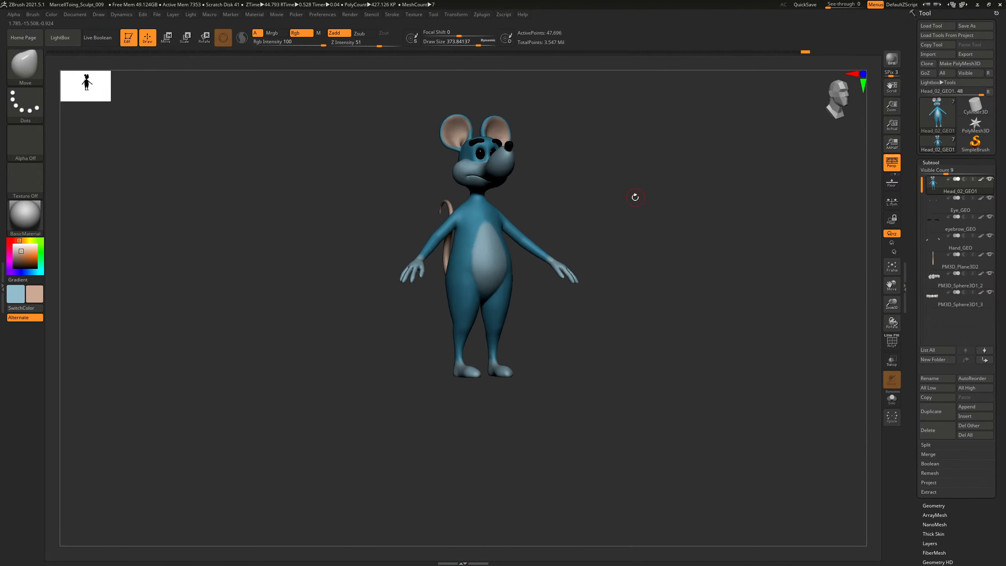
{"action": "left_click_drag", "start_coordinate": [570, 206], "coordinate": [553, 194], "text": "alt"}
{"action": "left_click_drag", "start_coordinate": [558, 209], "coordinate": [547, 212]}
{"action": "mouse_move", "coordinate": [553, 205]}
{"action": "left_mouse_down"}
{"action": "mouse_move", "coordinate": [608, 203]}
{"action": "mouse_move", "coordinate": [700, 308]}
{"action": "mouse_move", "coordinate": [671, 256]}
{"action": "mouse_move", "coordinate": [586, 207]}
{"action": "left_mouse_up"}
{"action": "key", "text": "ctrl+d"}
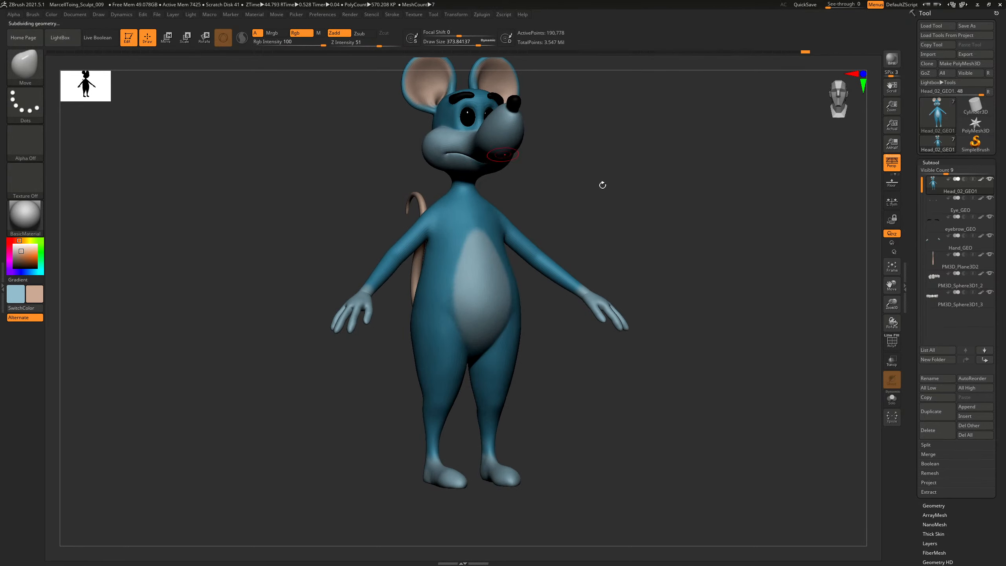
Make the Hand_GEO subtool active and save the project over MarcellToing_Sculpt_009.ZPR.
{"action": "left_click", "coordinate": [357, 313], "text": "alt"}
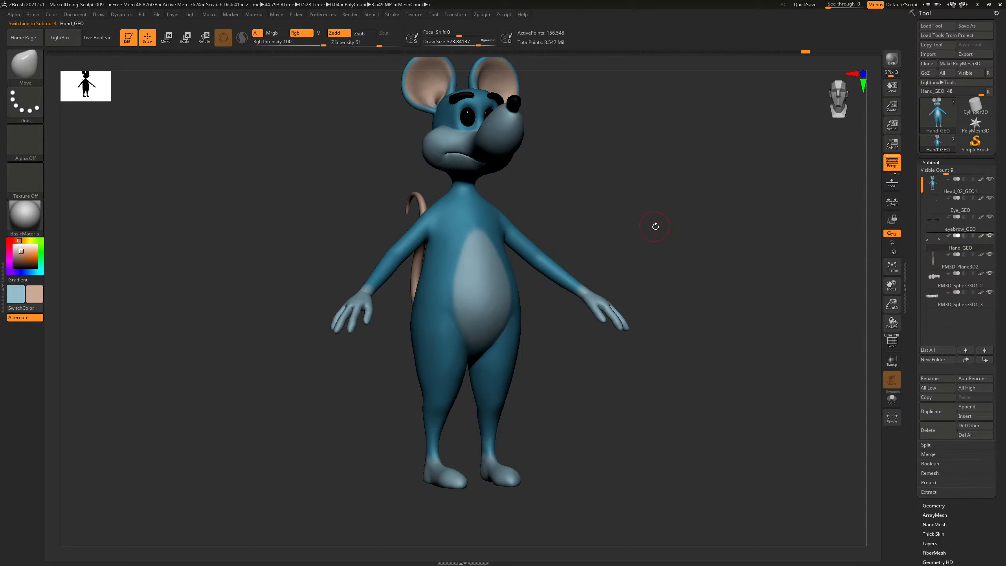
{"action": "left_click_drag", "start_coordinate": [653, 224], "coordinate": [640, 258], "text": "alt"}
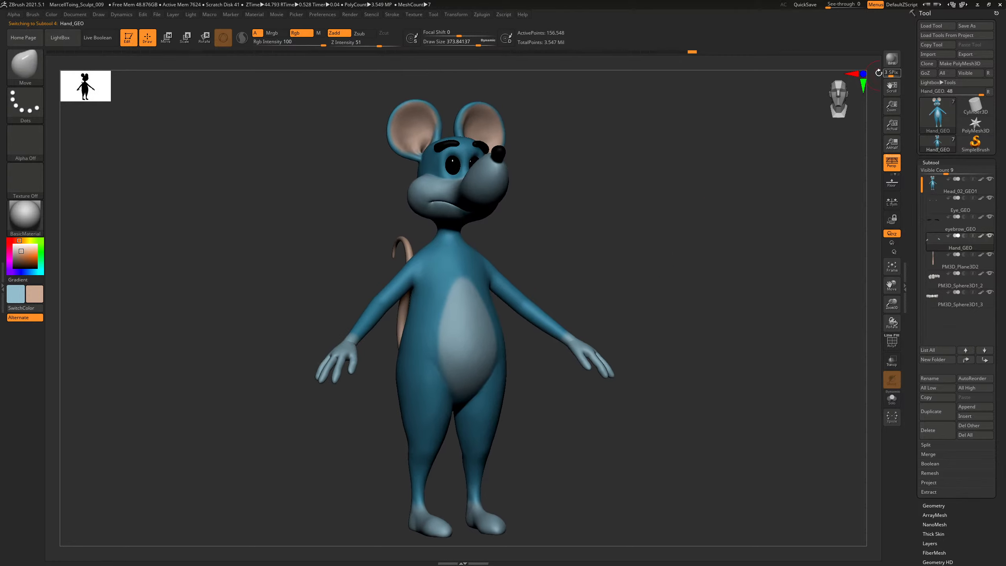
{"action": "key", "text": "ctrl+s"}
{"action": "left_click", "coordinate": [587, 240]}
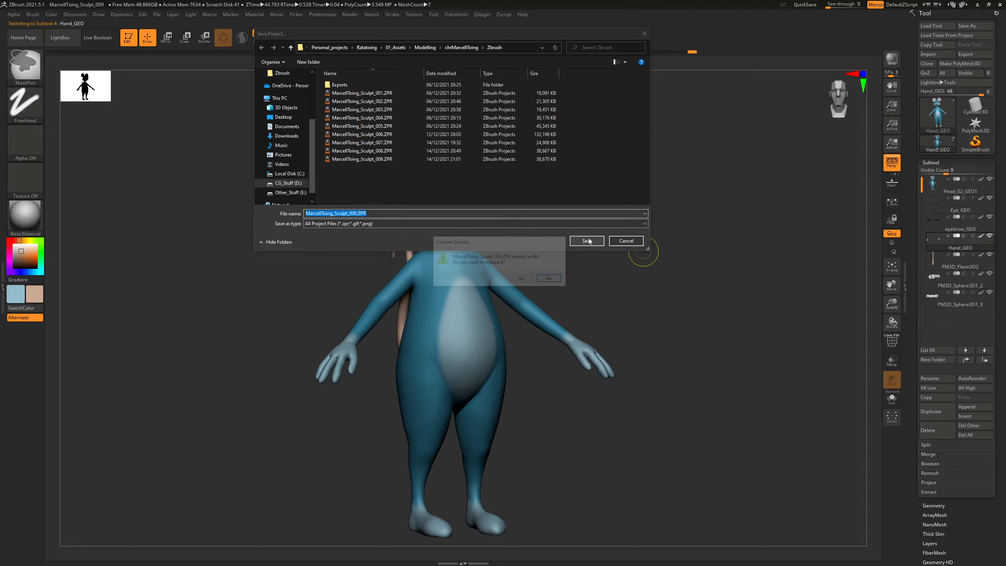
{"action": "left_click", "coordinate": [515, 278]}
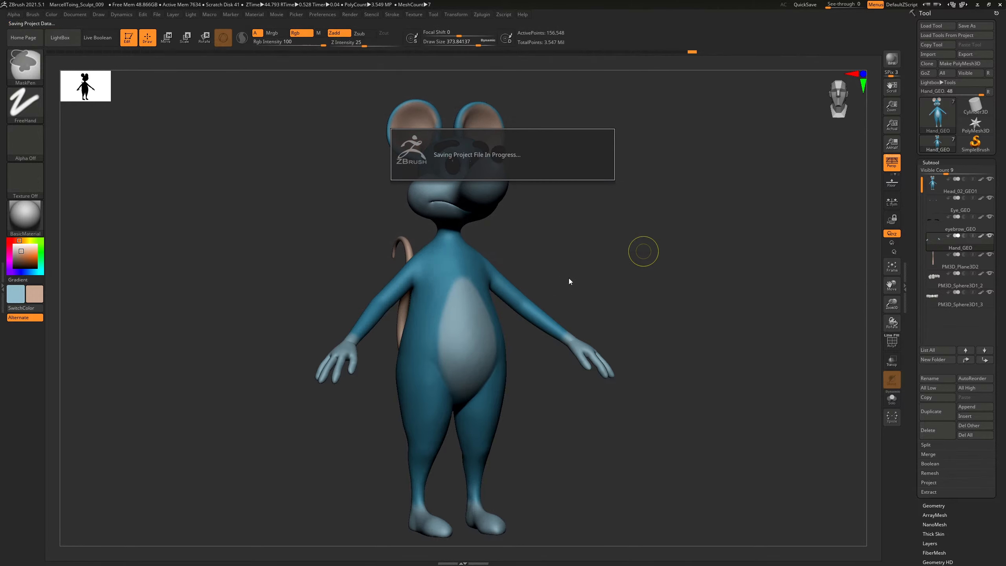
Render the full figure with BPR, set the BPR shadow angle to about 0.53, and render it again.
{"action": "left_click", "coordinate": [901, 63]}
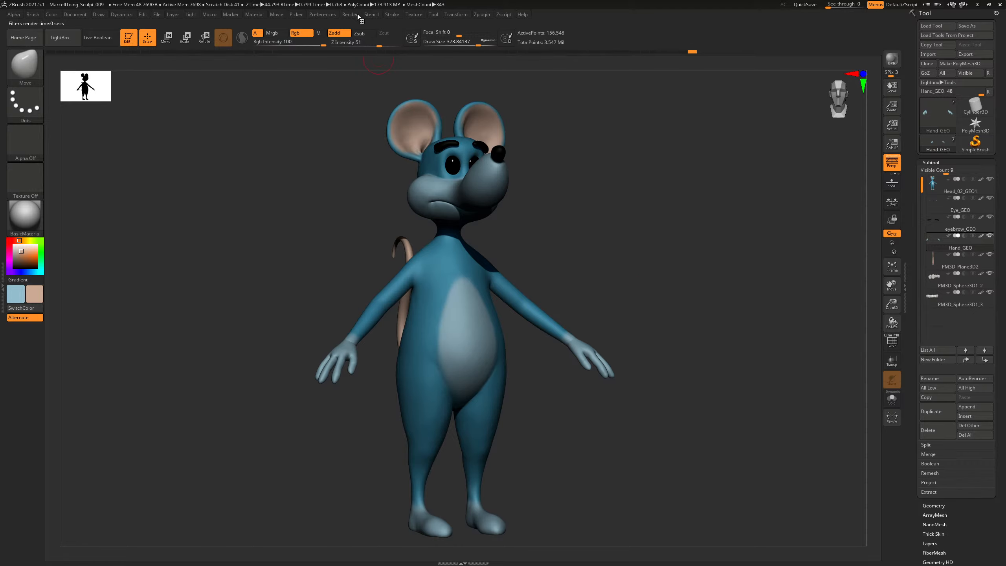
{"action": "left_click", "coordinate": [350, 14]}
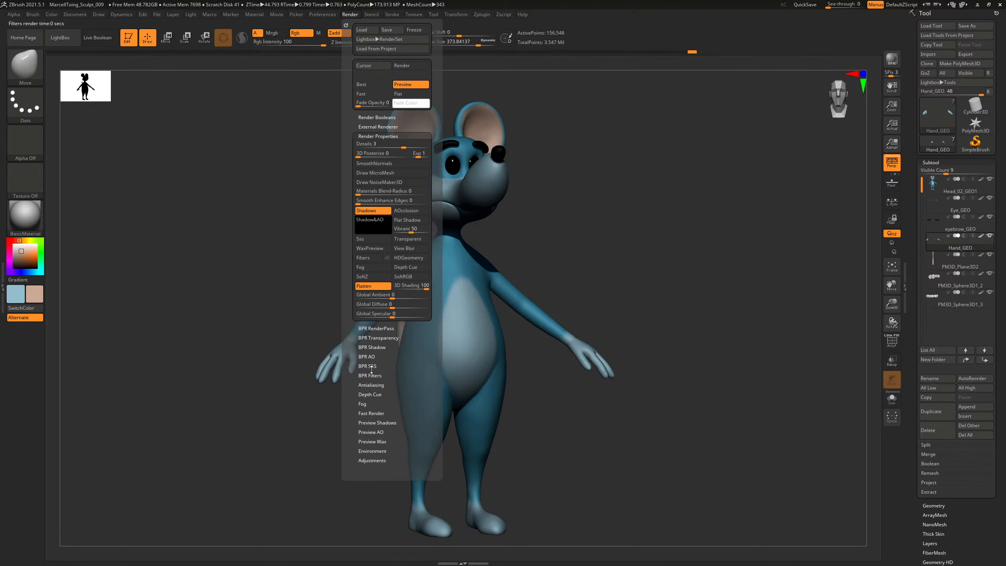
{"action": "left_click", "coordinate": [379, 347]}
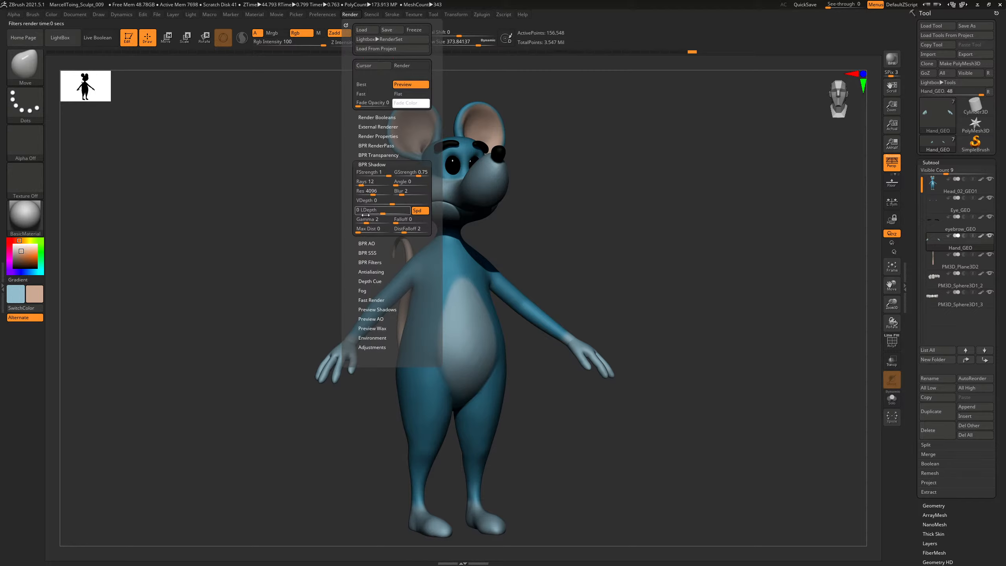
{"action": "left_click", "coordinate": [396, 186]}
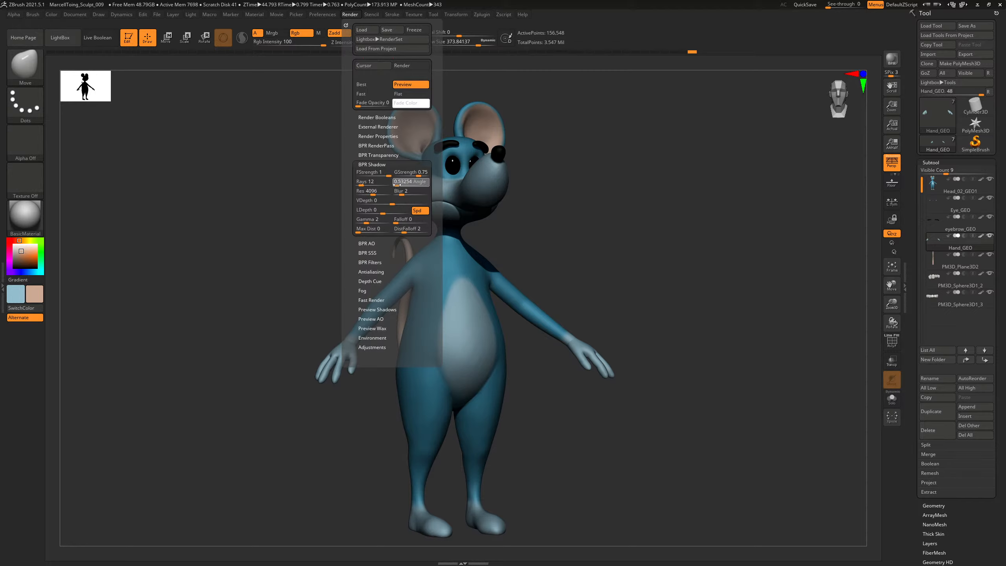
{"action": "key", "text": "shift+r"}
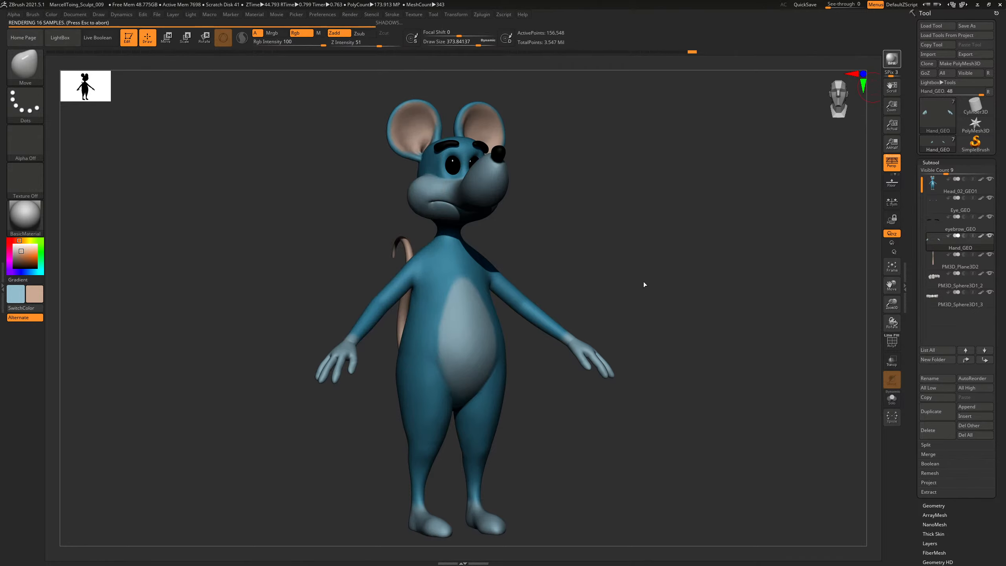
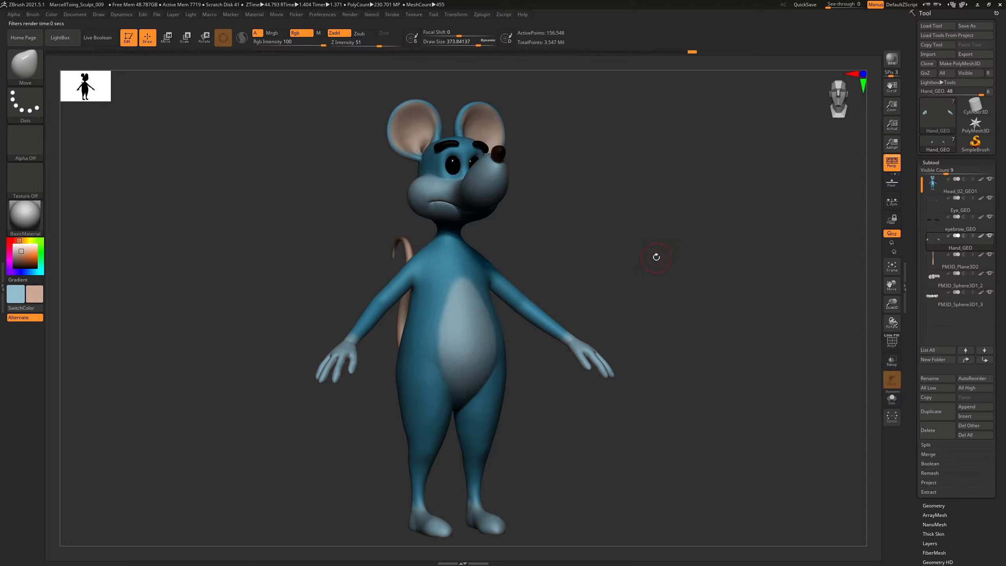
Frame the hand closely and adjust the wax strength in BasicMaterial's Wax Modifiers.
{"action": "left_click_drag", "start_coordinate": [655, 257], "coordinate": [461, 510]}
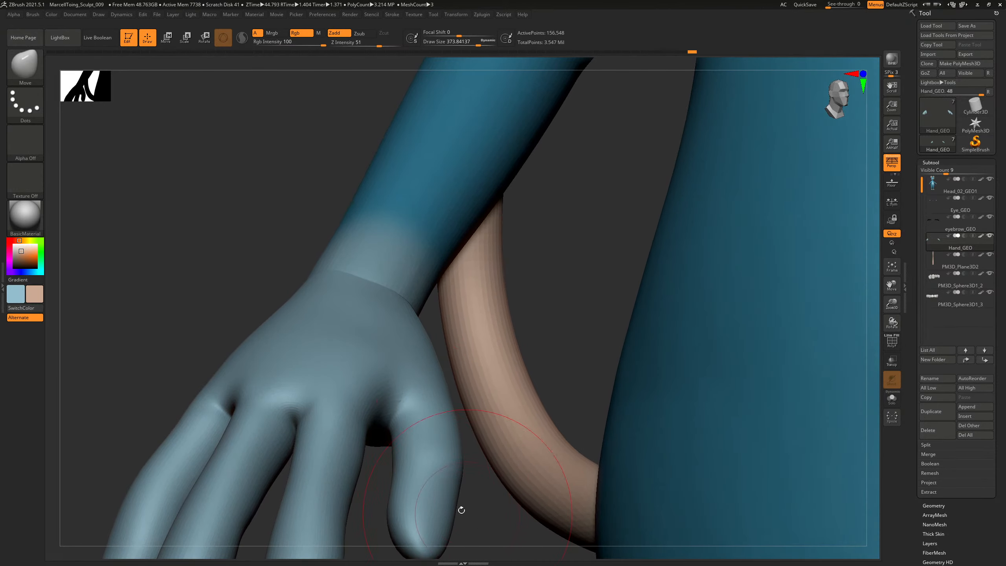
{"action": "left_click", "coordinate": [328, 15]}
{"action": "left_click", "coordinate": [254, 15]}
{"action": "left_click", "coordinate": [277, 183]}
{"action": "left_click", "coordinate": [277, 175]}
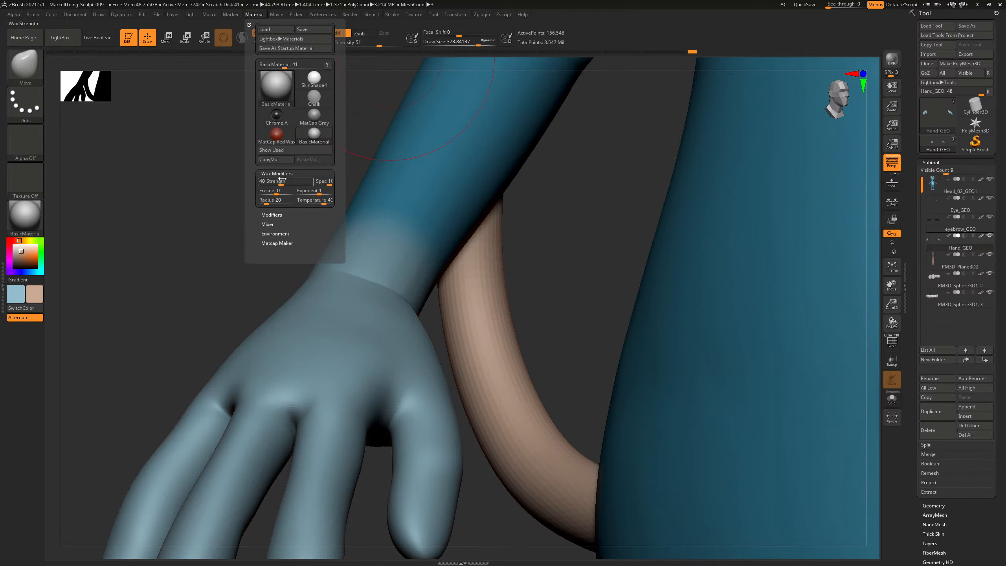
{"action": "left_click_drag", "start_coordinate": [279, 183], "coordinate": [276, 182]}
Frame the full figure in a three-quarter view and save the project over MarcellToing_Sculpt_009.ZPR again.
{"action": "left_click_drag", "start_coordinate": [565, 250], "coordinate": [380, 206]}
{"action": "left_click_drag", "start_coordinate": [732, 168], "coordinate": [649, 231], "text": "alt"}
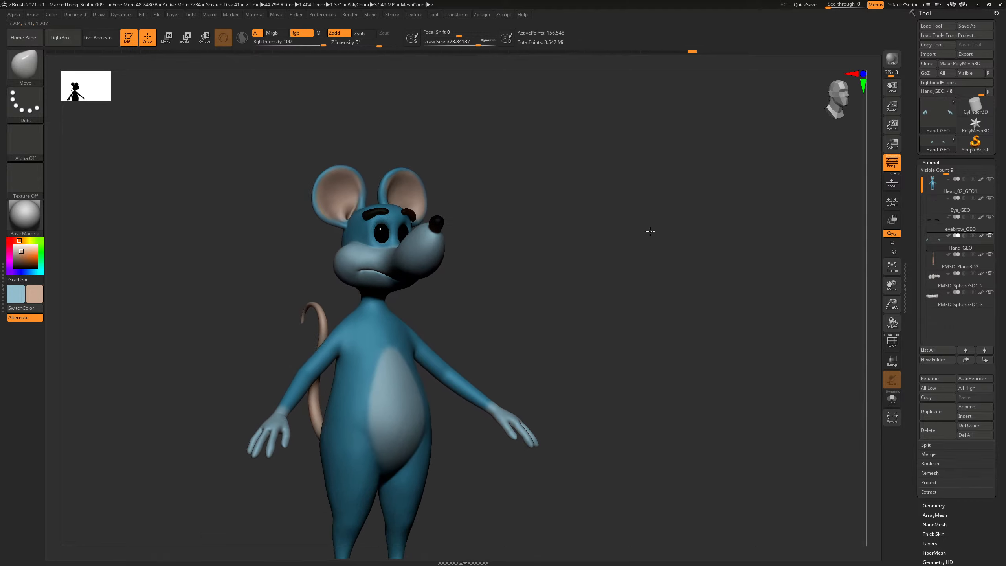
{"action": "left_click_drag", "start_coordinate": [618, 265], "coordinate": [658, 229], "text": "alt"}
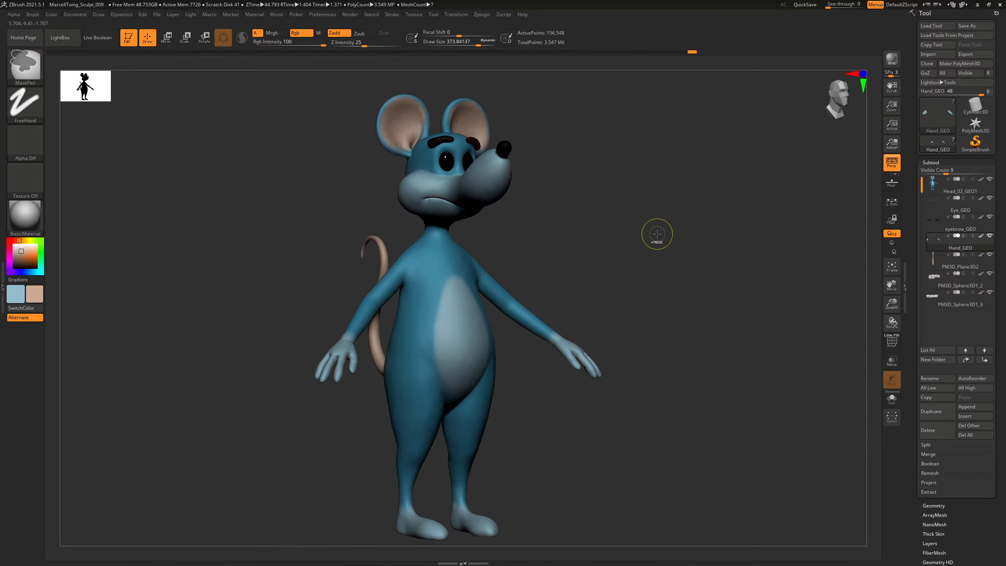
{"action": "key", "text": "ctrl+s"}
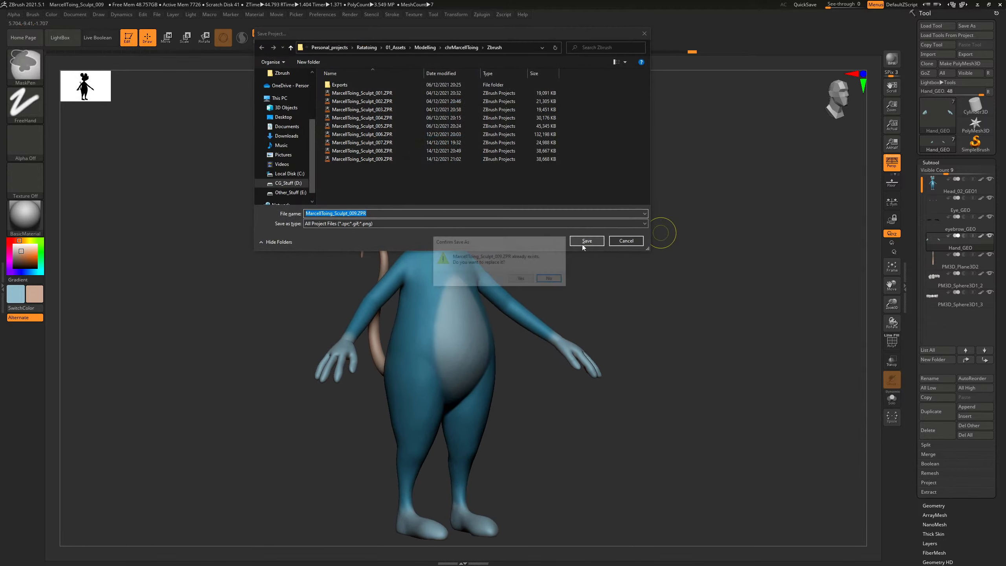
{"action": "left_click", "coordinate": [581, 244]}
{"action": "left_click", "coordinate": [523, 281]}
Render the full figure with BPR from a three-quarter view.
{"action": "left_click_drag", "start_coordinate": [696, 191], "coordinate": [656, 214]}
{"action": "left_click", "coordinate": [891, 59]}
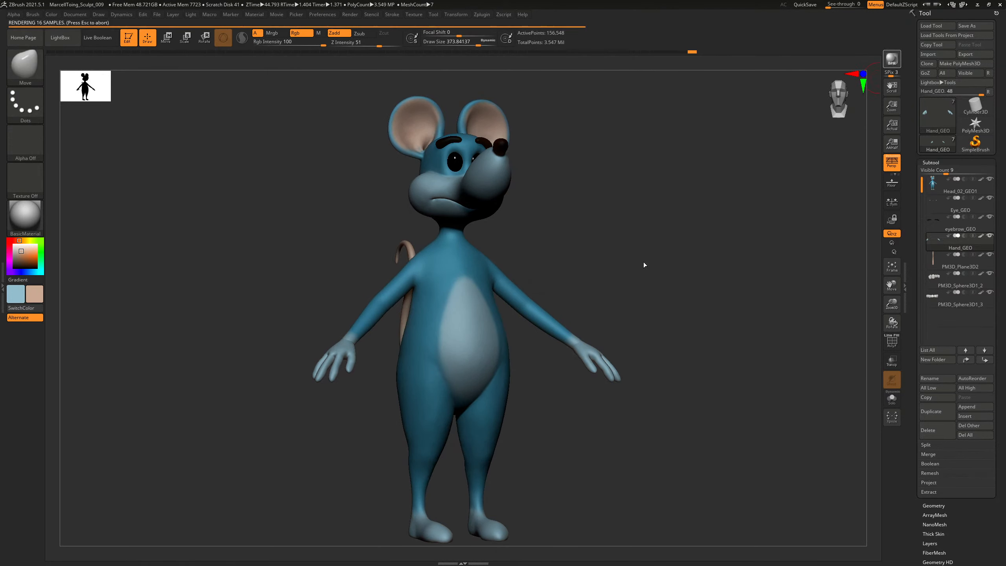
{"action": "left_click_drag", "start_coordinate": [639, 262], "coordinate": [655, 250]}
{"action": "left_click", "coordinate": [891, 61]}
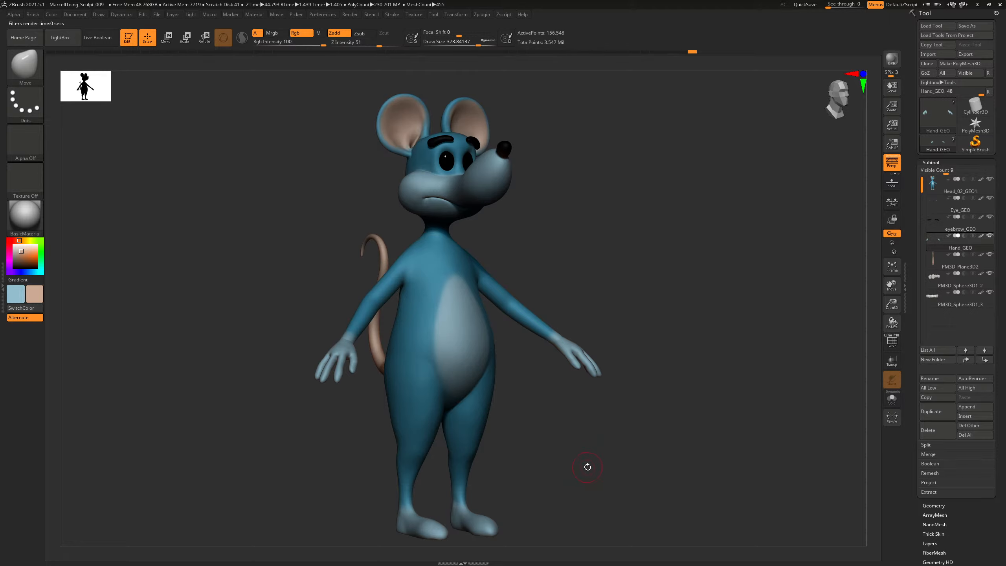
Choose the Move brush, make Head_02_GEO1 active with the legs and feet framed, and lower its subdivision level by three.
{"action": "left_click_drag", "start_coordinate": [584, 469], "coordinate": [688, 300]}
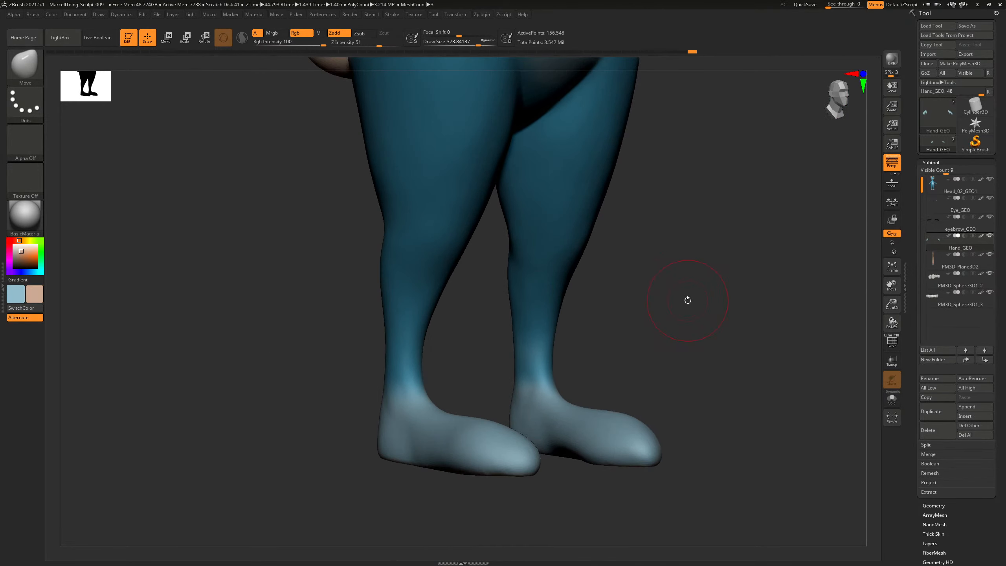
{"action": "key", "text": "b"}
{"action": "key", "text": "m"}
{"action": "key", "text": "v"}
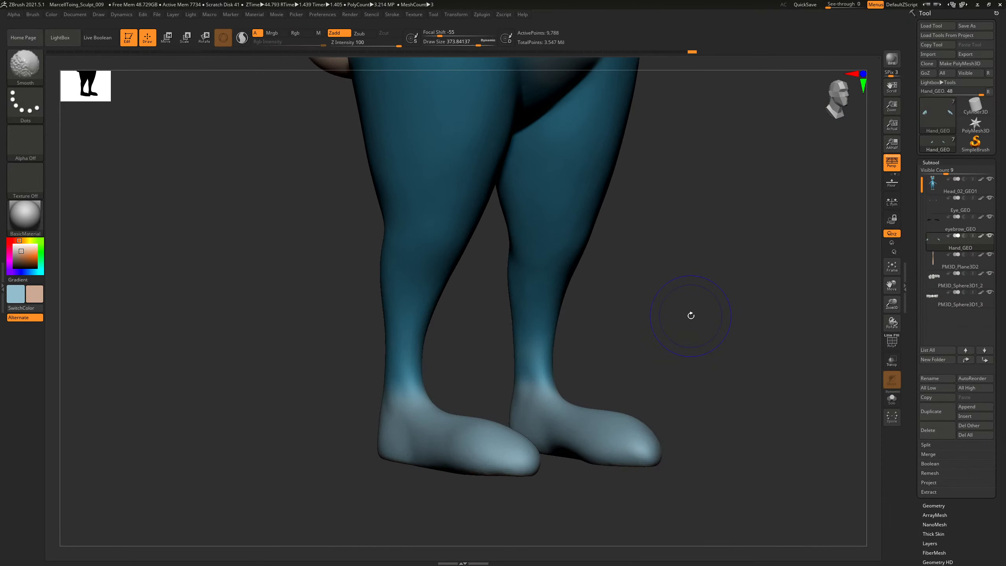
{"action": "left_click_drag", "start_coordinate": [685, 312], "coordinate": [602, 316], "text": "alt"}
{"action": "mouse_move", "coordinate": [638, 366]}
{"action": "left_mouse_down", "text": "alt"}
{"action": "mouse_move", "coordinate": [620, 459]}
{"action": "mouse_move", "coordinate": [660, 243]}
{"action": "left_mouse_up", "text": "alt"}
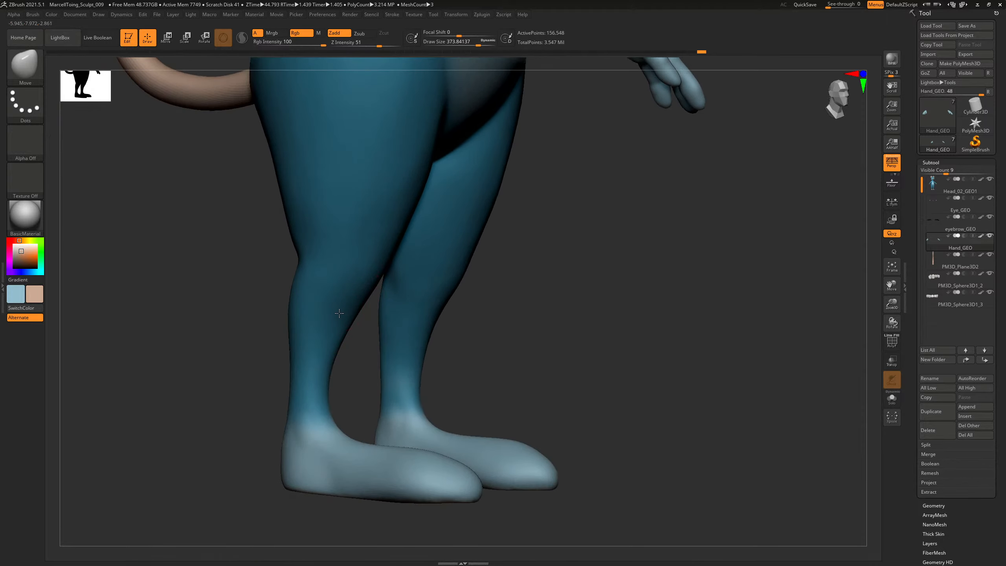
{"action": "left_click", "coordinate": [345, 317], "text": "alt"}
{"action": "key", "text": "shift+d"}
{"action": "key", "text": "shift+d"}
{"action": "key", "text": "shift+d"}
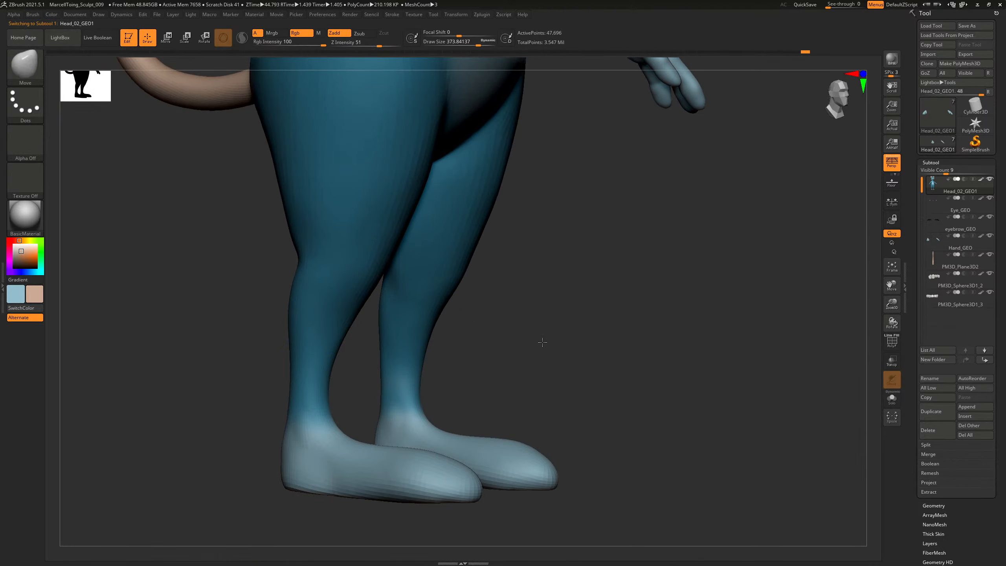
Reshape the knee and calf silhouettes with the Move brush from several side angles, adjusting its draw size between strokes.
{"action": "mouse_move", "coordinate": [541, 341]}
{"action": "left_mouse_down"}
{"action": "mouse_move", "coordinate": [545, 325]}
{"action": "mouse_move", "coordinate": [591, 312]}
{"action": "left_mouse_up"}
{"action": "left_click_drag", "start_coordinate": [316, 319], "coordinate": [754, 296], "text": "alt"}
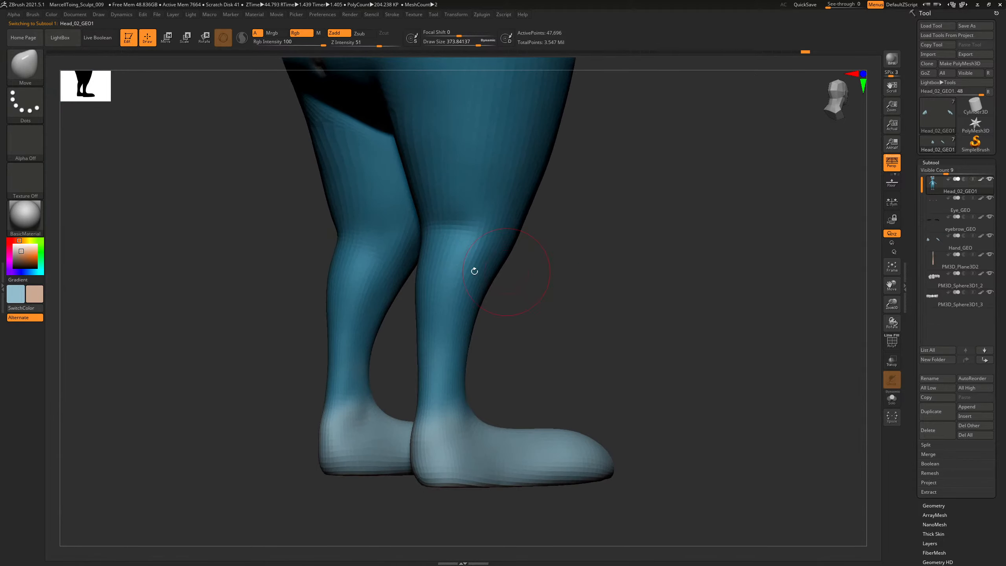
{"action": "key", "text": "s"}
{"action": "left_click_drag", "start_coordinate": [416, 280], "coordinate": [425, 281]}
{"action": "left_click_drag", "start_coordinate": [575, 294], "coordinate": [459, 271]}
{"action": "key", "text": "s"}
{"action": "left_click", "coordinate": [458, 271]}
{"action": "mouse_move", "coordinate": [759, 340]}
{"action": "left_mouse_down"}
{"action": "mouse_move", "coordinate": [722, 339]}
{"action": "mouse_move", "coordinate": [709, 267]}
{"action": "mouse_move", "coordinate": [748, 268]}
{"action": "left_mouse_up"}
{"action": "key", "text": "s"}
{"action": "mouse_move", "coordinate": [418, 372]}
{"action": "left_mouse_down"}
{"action": "mouse_move", "coordinate": [404, 371]}
{"action": "mouse_move", "coordinate": [413, 369]}
{"action": "left_mouse_up"}
Smooth the lower legs and ankles at a draw size of about 680.
{"action": "mouse_move", "coordinate": [446, 337]}
{"action": "left_mouse_down", "text": "shift"}
{"action": "mouse_move", "coordinate": [460, 334]}
{"action": "mouse_move", "coordinate": [395, 366]}
{"action": "mouse_move", "coordinate": [421, 346]}
{"action": "mouse_move", "coordinate": [519, 324]}
{"action": "left_mouse_up", "text": "shift"}
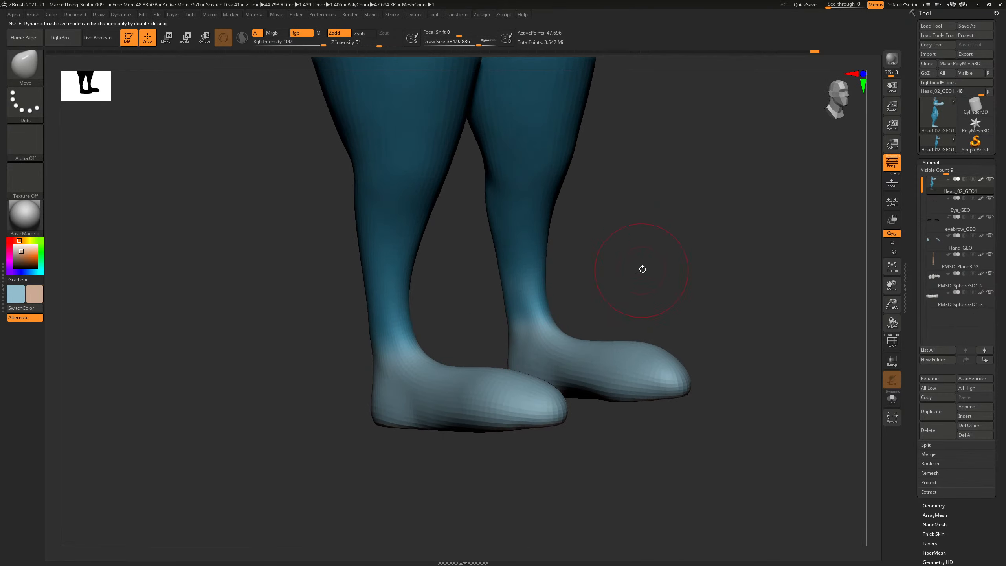
{"action": "left_click_drag", "start_coordinate": [642, 269], "coordinate": [622, 332]}
{"action": "key", "text": "s"}
{"action": "left_click_drag", "start_coordinate": [364, 353], "coordinate": [372, 352]}
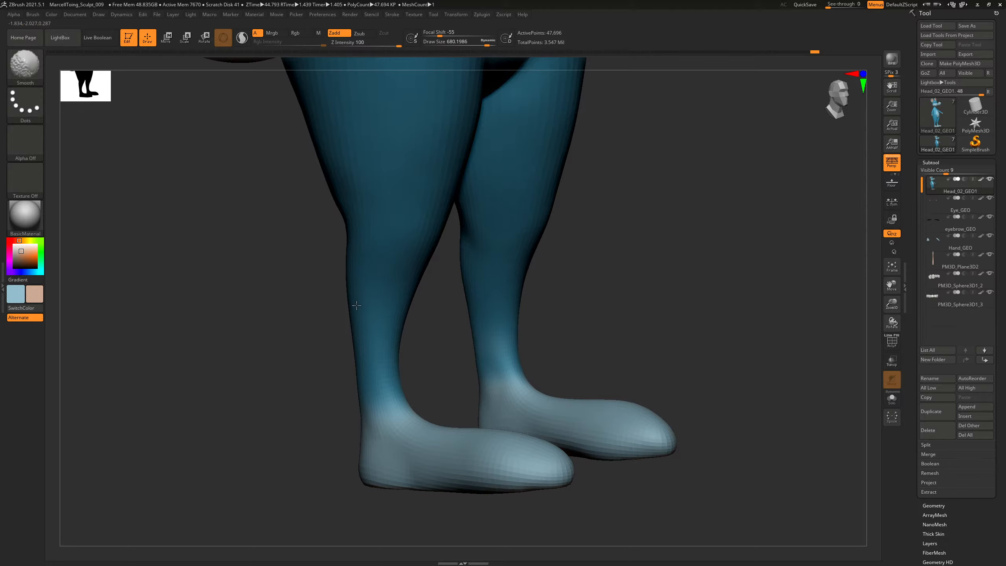
{"action": "mouse_move", "coordinate": [356, 305]}
{"action": "left_mouse_down", "text": "shift"}
{"action": "mouse_move", "coordinate": [340, 348]}
{"action": "mouse_move", "coordinate": [368, 358]}
{"action": "mouse_move", "coordinate": [350, 443]}
{"action": "mouse_move", "coordinate": [338, 364]}
{"action": "left_mouse_up", "text": "shift"}
{"action": "left_click_drag", "start_coordinate": [353, 420], "coordinate": [346, 400], "text": "shift"}
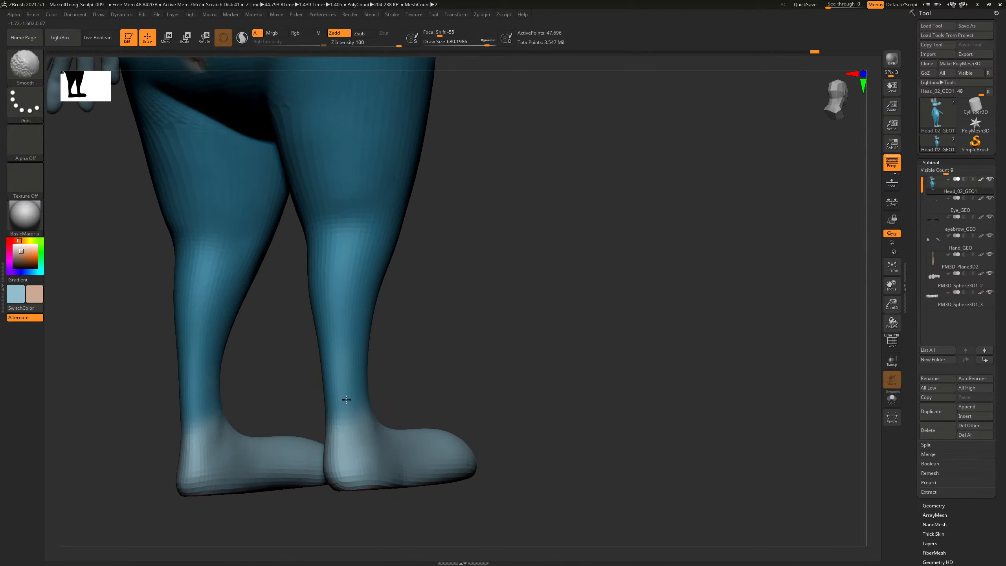
{"action": "mouse_move", "coordinate": [530, 285]}
{"action": "left_mouse_down"}
{"action": "mouse_move", "coordinate": [594, 330]}
{"action": "mouse_move", "coordinate": [588, 278]}
{"action": "mouse_move", "coordinate": [571, 283]}
{"action": "left_mouse_up"}
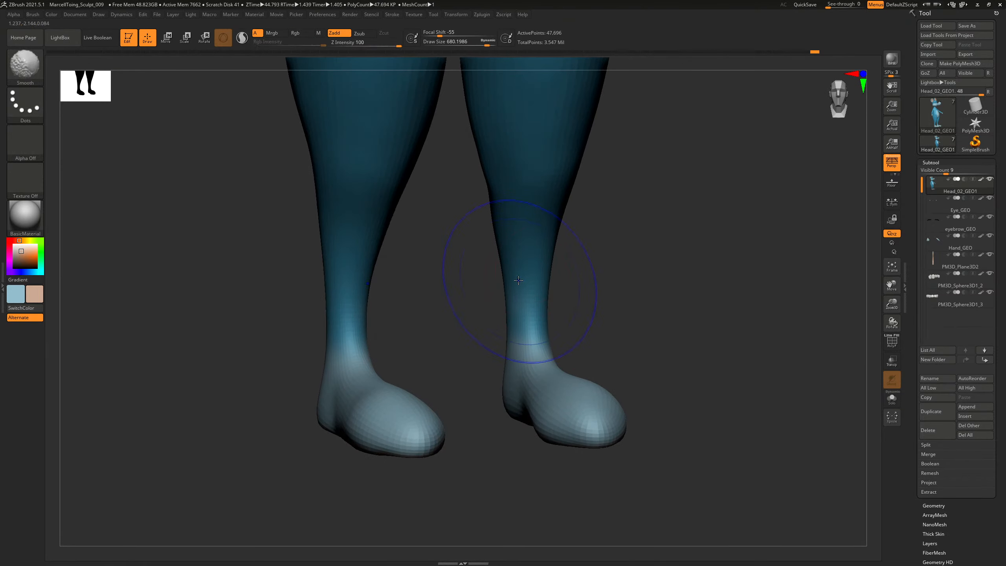
Switch to the Inflat brush, set its Z Intensity to 5 and slightly inflate the lower legs at a draw size of about 849.
{"action": "mouse_move", "coordinate": [595, 233]}
{"action": "left_mouse_down", "text": "alt"}
{"action": "mouse_move", "coordinate": [584, 305]}
{"action": "mouse_move", "coordinate": [490, 339]}
{"action": "left_mouse_up", "text": "alt"}
{"action": "key", "text": "b"}
{"action": "key", "text": "i"}
{"action": "key", "text": "n"}
{"action": "key", "text": "s"}
{"action": "key", "text": "ctrl+z"}
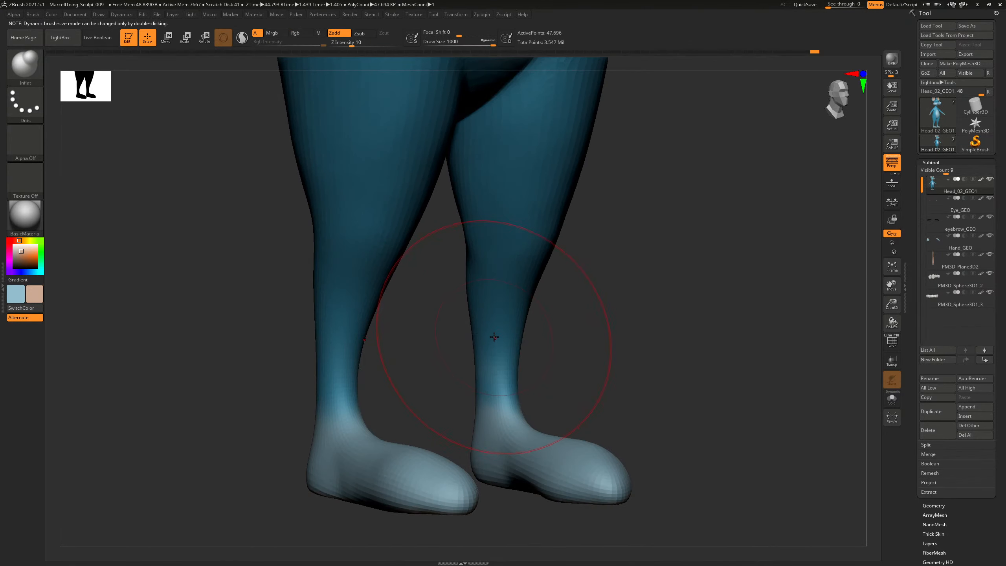
{"action": "key", "text": "ctrl"}
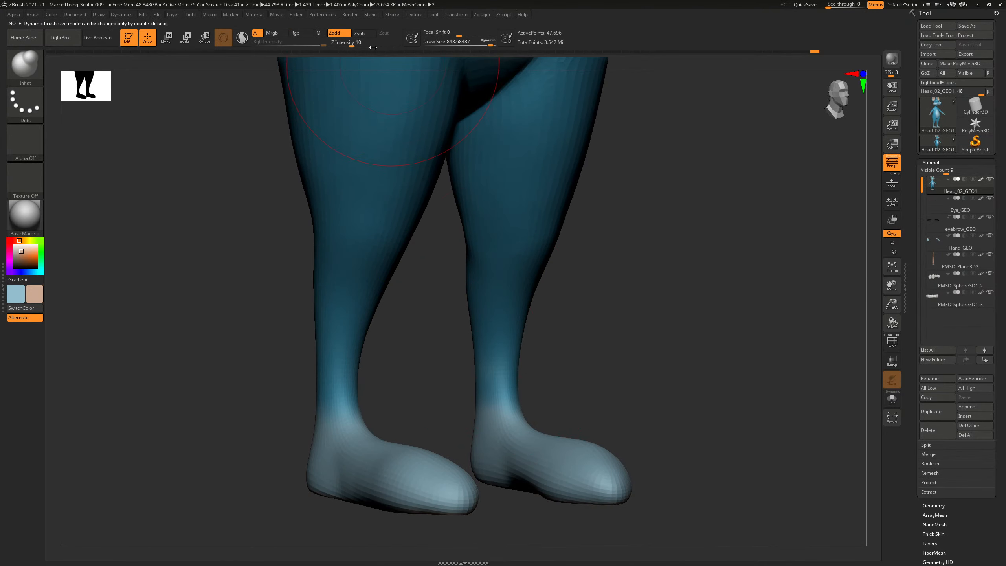
{"action": "left_click", "coordinate": [356, 43]}
{"action": "type", "text": "5"}
{"action": "key", "text": "Return"}
{"action": "left_click_drag", "start_coordinate": [487, 327], "coordinate": [487, 331]}
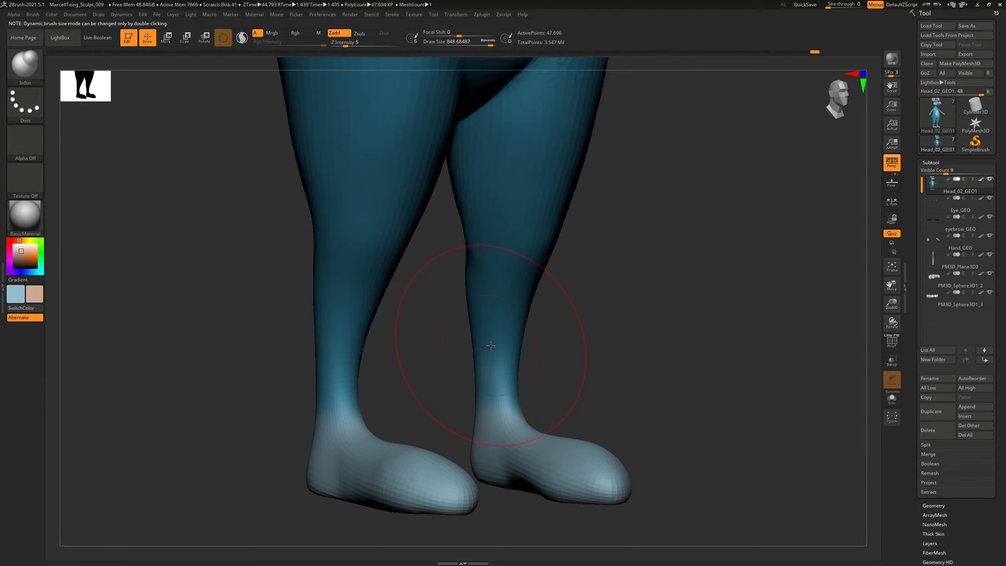
Reduce the Inflat draw size to about 789 and add subtle volume to the lower legs from the front.
{"action": "left_click_drag", "start_coordinate": [645, 344], "coordinate": [630, 313], "text": "alt"}
{"action": "mouse_move", "coordinate": [618, 317]}
{"action": "left_mouse_down"}
{"action": "mouse_move", "coordinate": [550, 319]}
{"action": "mouse_move", "coordinate": [565, 337]}
{"action": "mouse_move", "coordinate": [533, 322]}
{"action": "mouse_move", "coordinate": [490, 322]}
{"action": "mouse_move", "coordinate": [496, 329]}
{"action": "left_mouse_up"}
{"action": "key", "text": "["}
{"action": "key", "text": "["}
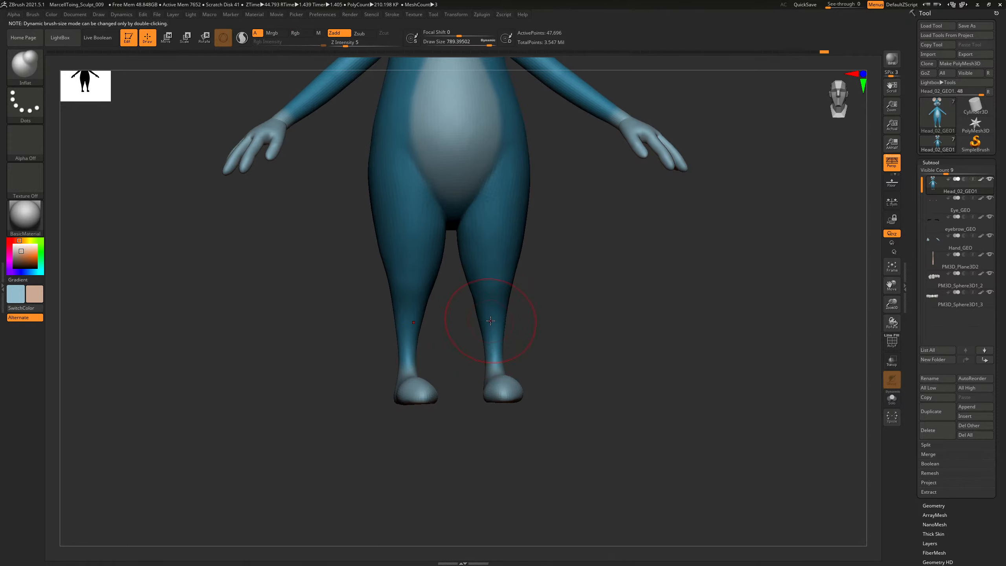
{"action": "left_click_drag", "start_coordinate": [564, 293], "coordinate": [479, 258]}
{"action": "mouse_move", "coordinate": [568, 296]}
{"action": "left_mouse_down"}
{"action": "mouse_move", "coordinate": [525, 311]}
{"action": "mouse_move", "coordinate": [567, 315]}
{"action": "mouse_move", "coordinate": [584, 277]}
{"action": "mouse_move", "coordinate": [574, 283]}
{"action": "mouse_move", "coordinate": [633, 350]}
{"action": "mouse_move", "coordinate": [449, 348]}
{"action": "mouse_move", "coordinate": [409, 380]}
{"action": "mouse_move", "coordinate": [449, 374]}
{"action": "mouse_move", "coordinate": [404, 363]}
{"action": "mouse_move", "coordinate": [490, 326]}
{"action": "left_mouse_up"}
Switch to the Move brush and adjust the ankles and heels from behind, reducing the draw size to about 250.
{"action": "key", "text": "b"}
{"action": "key", "text": "m"}
{"action": "key", "text": "v"}
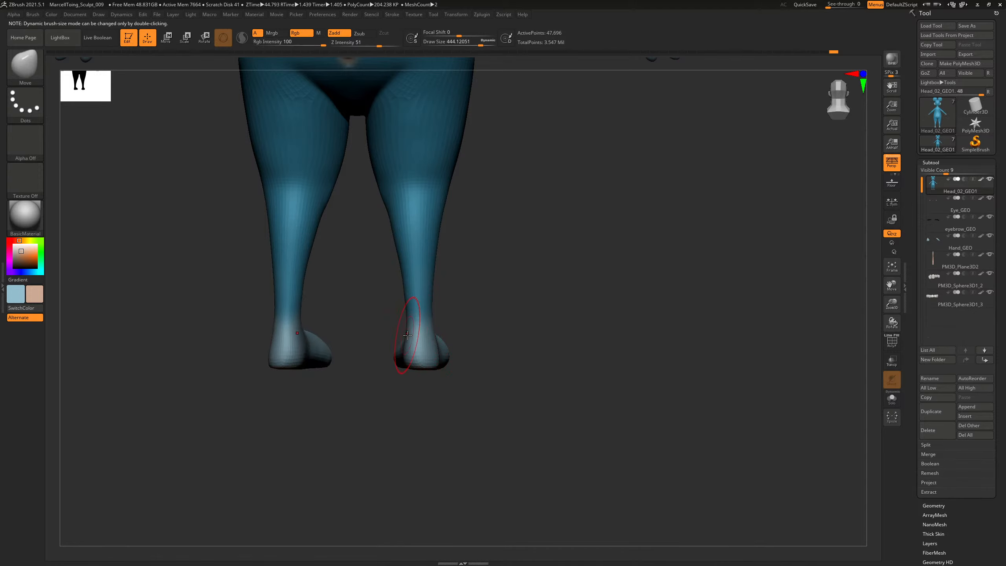
{"action": "mouse_move", "coordinate": [467, 318]}
{"action": "left_mouse_down"}
{"action": "mouse_move", "coordinate": [442, 324]}
{"action": "mouse_move", "coordinate": [459, 340]}
{"action": "left_mouse_up"}
{"action": "key", "text": "s"}
{"action": "key", "text": "s"}
{"action": "left_click_drag", "start_coordinate": [437, 347], "coordinate": [438, 348]}
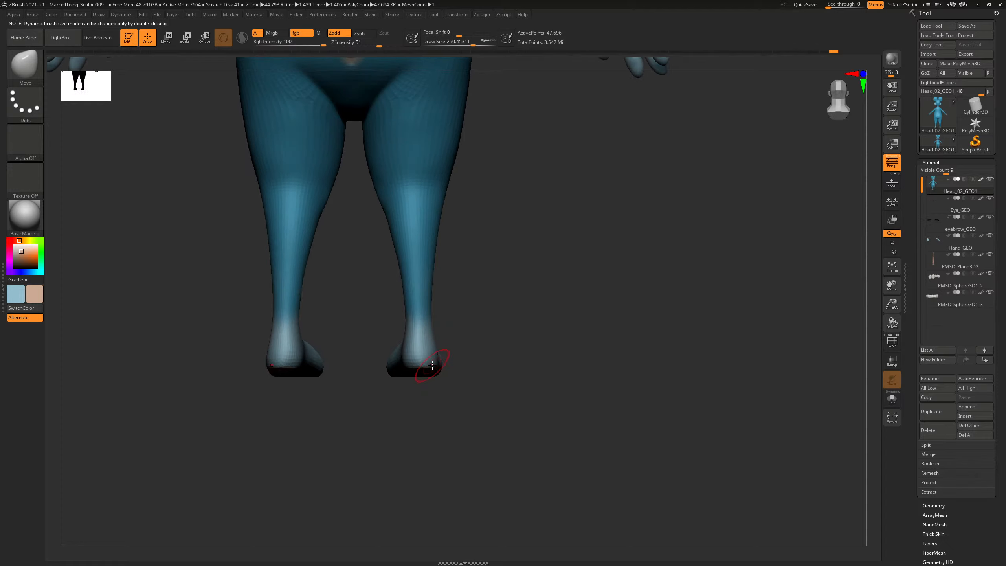
Bring the legs into a three-quarter view, choose the Inflat brush and set its draw size to about 259.
{"action": "left_click_drag", "start_coordinate": [526, 318], "coordinate": [436, 319]}
{"action": "left_click_drag", "start_coordinate": [684, 294], "coordinate": [622, 279], "text": "alt"}
{"action": "left_click_drag", "start_coordinate": [622, 282], "coordinate": [639, 292]}
{"action": "left_click_drag", "start_coordinate": [633, 298], "coordinate": [568, 407], "text": "alt"}
{"action": "key", "text": "f"}
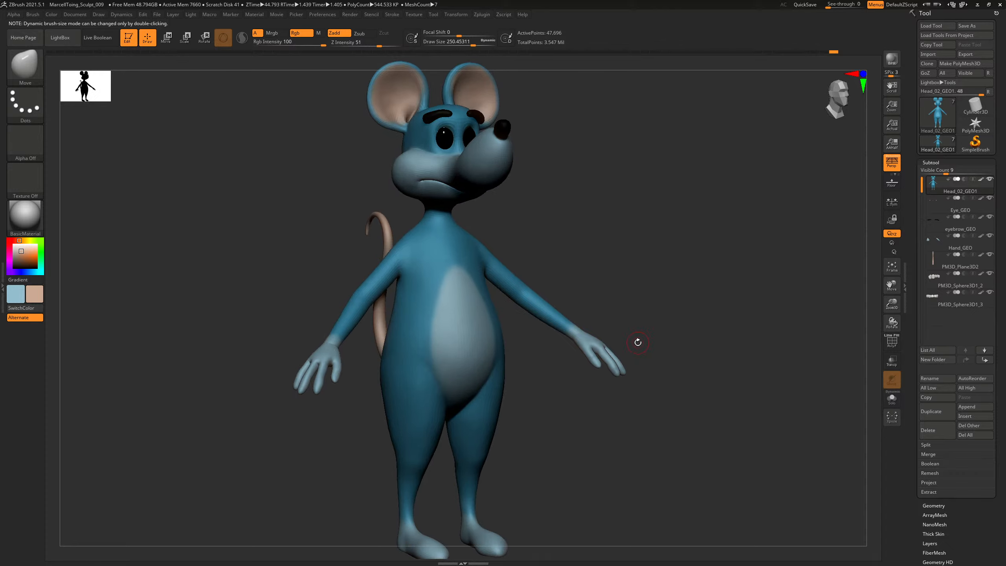
{"action": "left_click_drag", "start_coordinate": [638, 342], "coordinate": [584, 283]}
{"action": "key", "text": "b"}
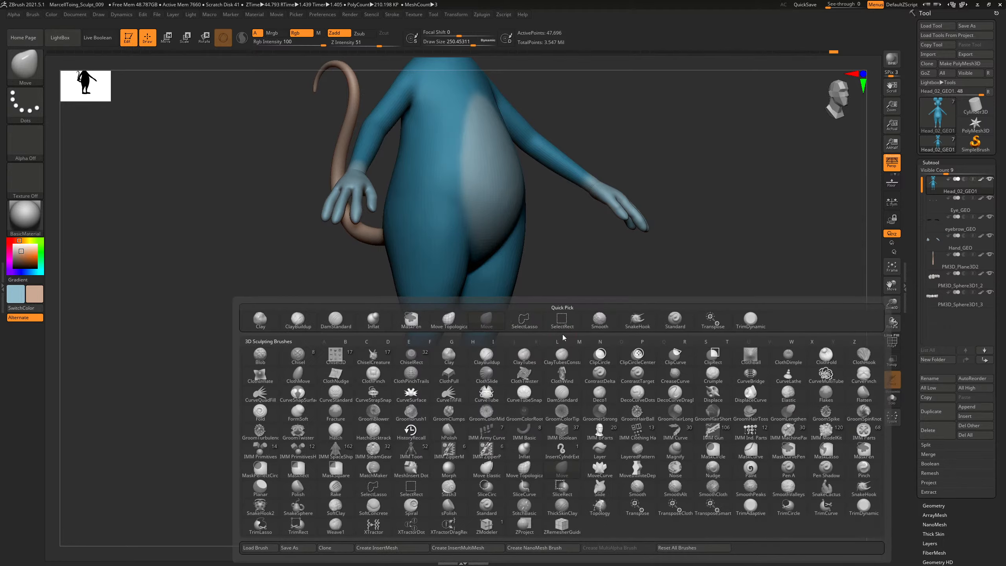
{"action": "key", "text": "i"}
{"action": "key", "text": "n"}
{"action": "key", "text": "s"}
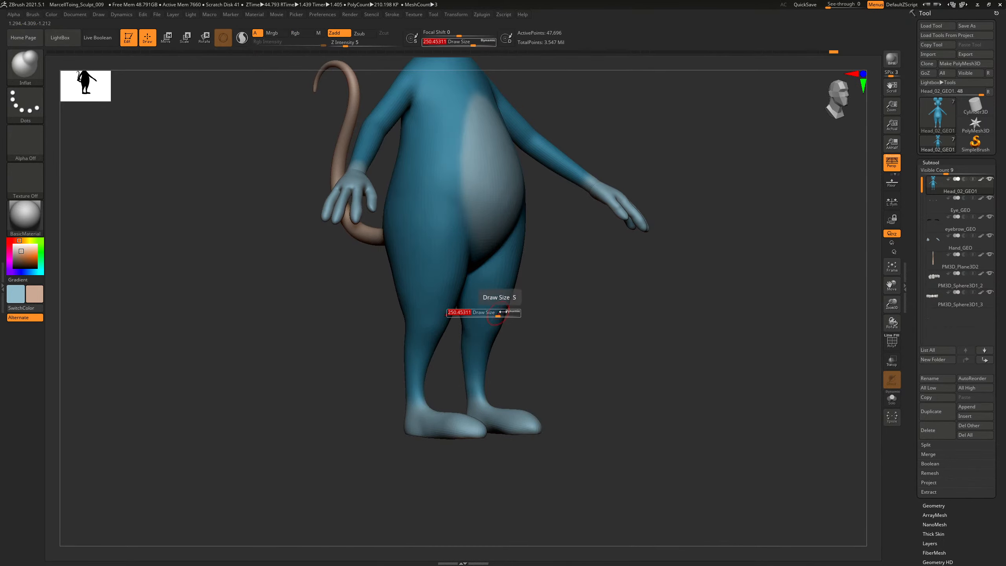
{"action": "left_click", "coordinate": [515, 312]}
{"action": "key", "text": "s"}
{"action": "left_click", "coordinate": [532, 311]}
{"action": "key", "text": "s"}
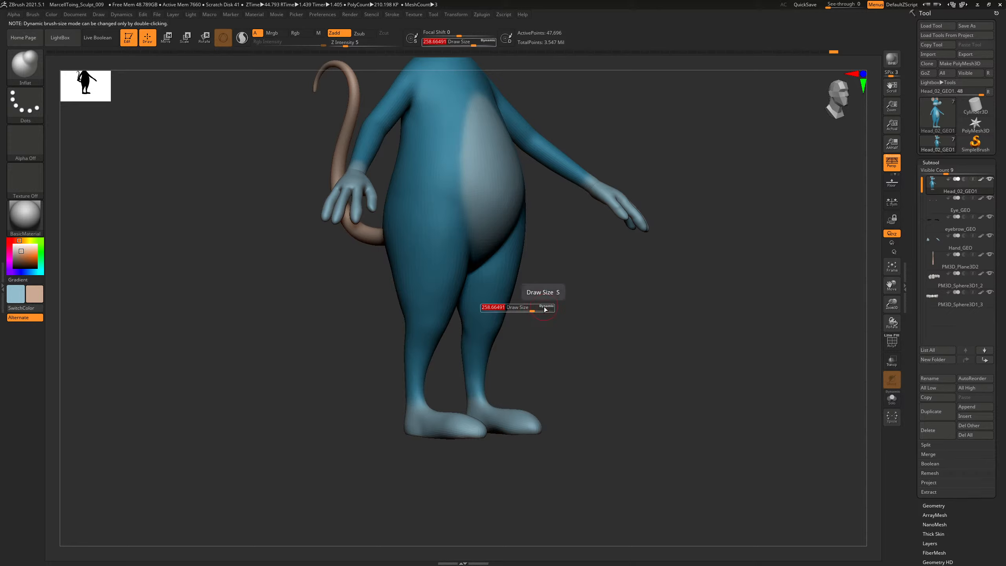
Try to inflate the legs and feet at a draw size of about 646.
{"action": "left_click_drag", "start_coordinate": [532, 311], "coordinate": [545, 310]}
{"action": "key", "text": "s"}
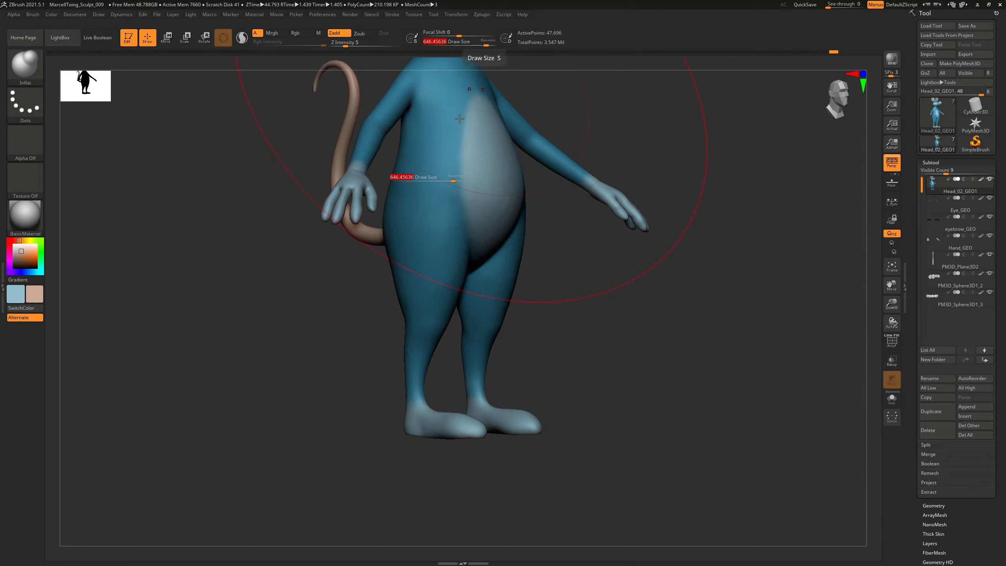
{"action": "key", "text": "s"}
{"action": "left_click_drag", "start_coordinate": [476, 340], "coordinate": [465, 343]}
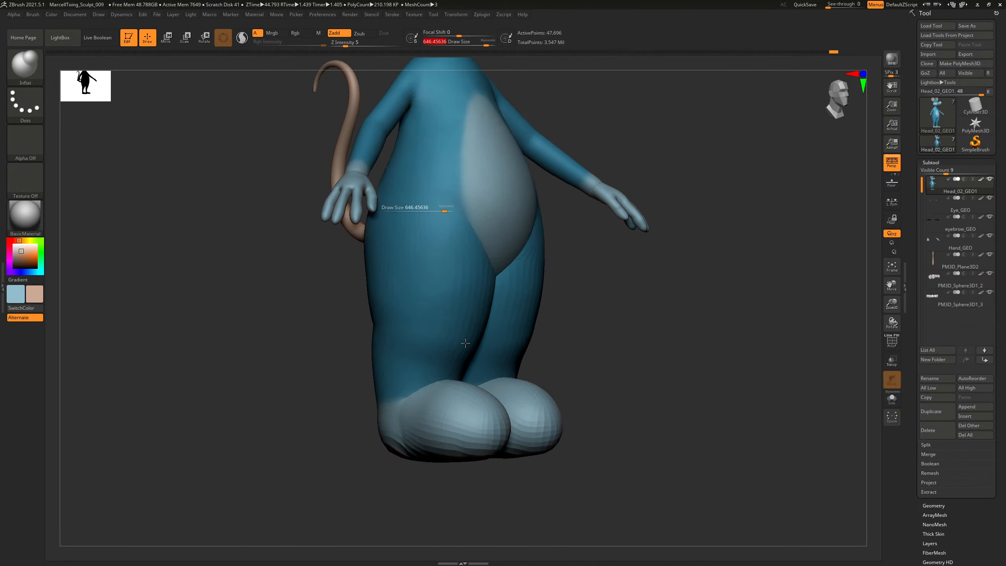
{"action": "key", "text": "ctrl+z"}
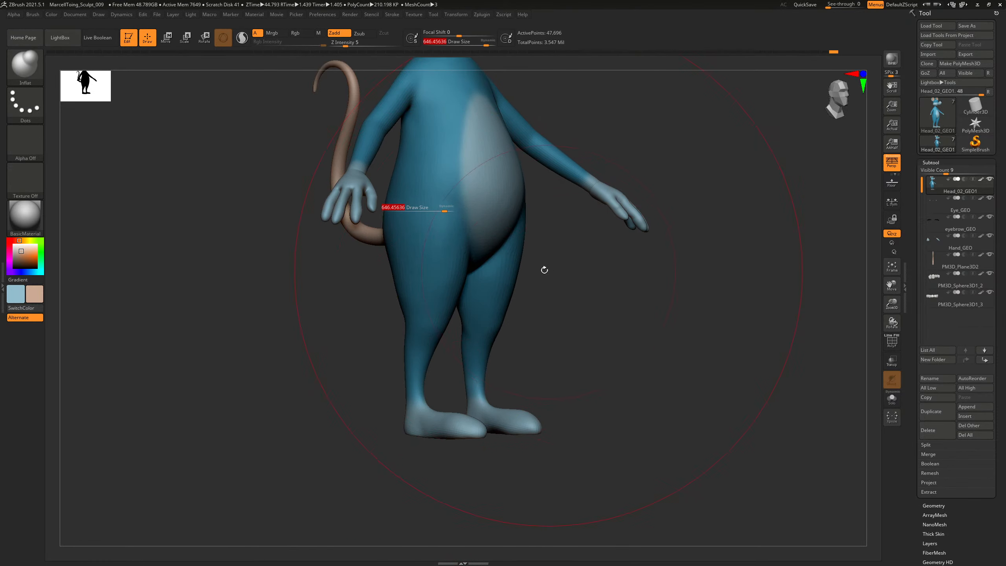
Reduce the Inflat draw size and lightly inflate the lower legs, ending at a draw size of about 235.
{"action": "left_click_drag", "start_coordinate": [444, 210], "coordinate": [426, 210]}
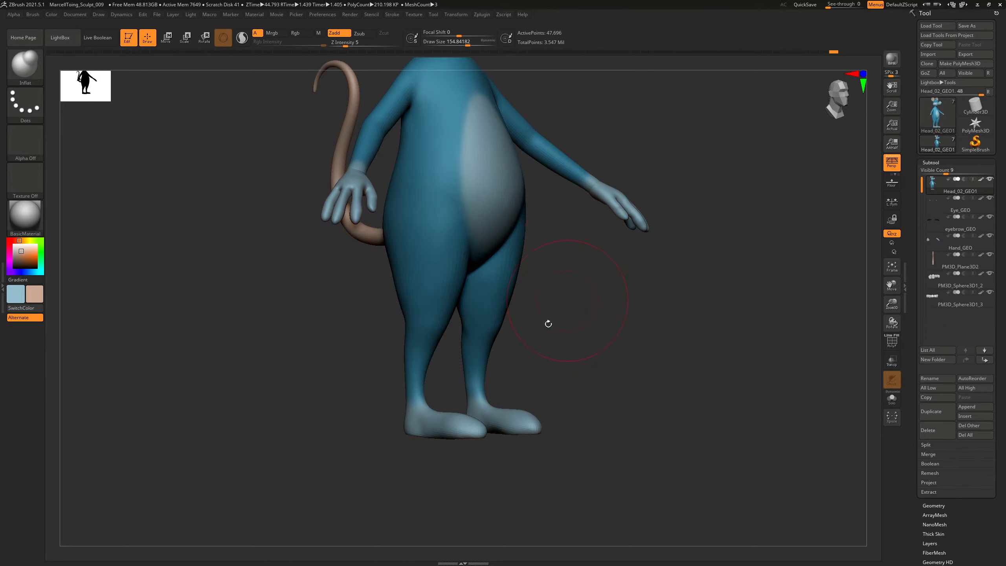
{"action": "key", "text": "s"}
{"action": "left_click_drag", "start_coordinate": [481, 379], "coordinate": [486, 354]}
{"action": "key", "text": "s"}
{"action": "left_click_drag", "start_coordinate": [491, 298], "coordinate": [497, 299]}
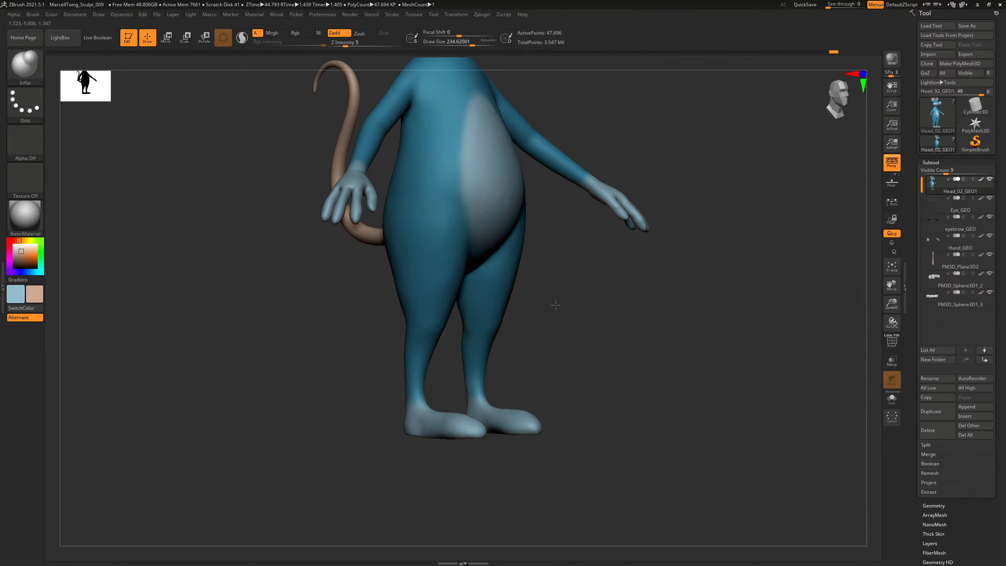
Compare the full figure beside a canvas snapshot with an earlier undo-history state, return to the latest state and clear the canvas.
{"action": "mouse_move", "coordinate": [556, 304]}
{"action": "left_mouse_down"}
{"action": "mouse_move", "coordinate": [519, 295]}
{"action": "mouse_move", "coordinate": [633, 319]}
{"action": "mouse_move", "coordinate": [582, 296]}
{"action": "mouse_move", "coordinate": [612, 288]}
{"action": "mouse_move", "coordinate": [622, 271]}
{"action": "mouse_move", "coordinate": [671, 319]}
{"action": "left_mouse_up"}
{"action": "left_click_drag", "start_coordinate": [714, 234], "coordinate": [700, 327], "text": "alt"}
{"action": "mouse_move", "coordinate": [692, 276]}
{"action": "left_mouse_down", "text": "alt"}
{"action": "mouse_move", "coordinate": [687, 302]}
{"action": "mouse_move", "coordinate": [837, 263]}
{"action": "mouse_move", "coordinate": [817, 273]}
{"action": "left_mouse_up", "text": "alt"}
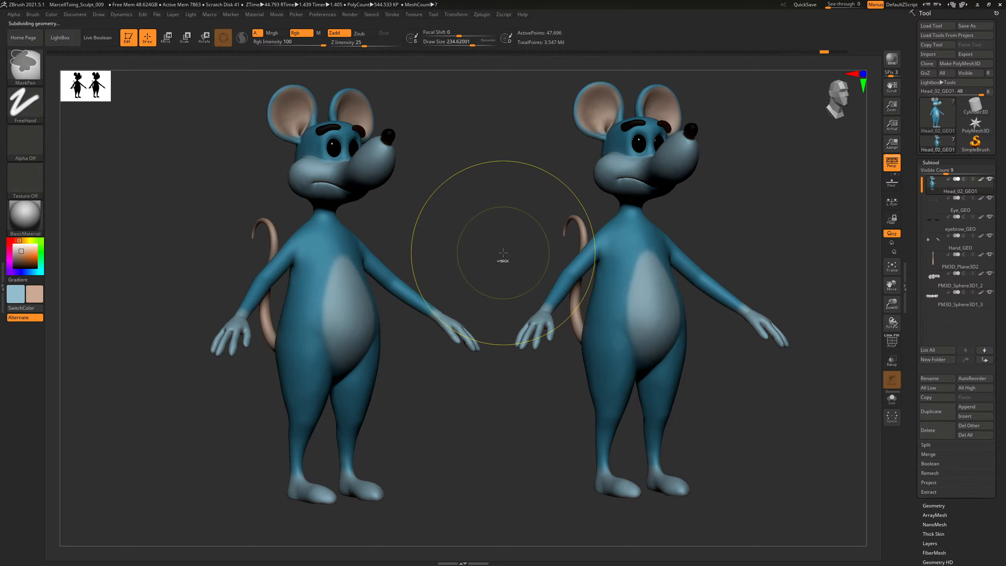
{"action": "key", "text": "ctrl+z"}
{"action": "left_click_drag", "start_coordinate": [492, 247], "coordinate": [489, 247]}
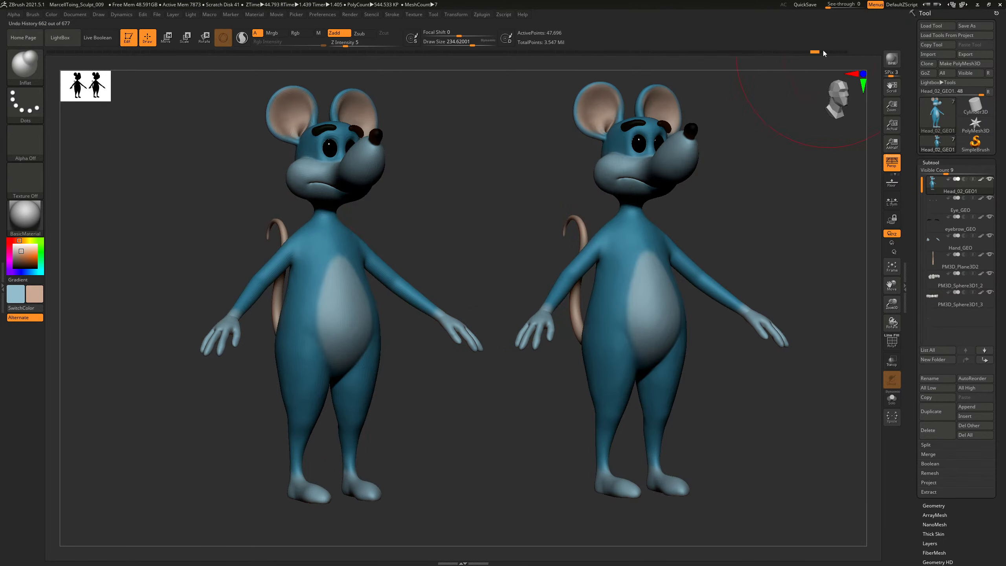
{"action": "mouse_move", "coordinate": [824, 54]}
{"action": "left_mouse_down"}
{"action": "mouse_move", "coordinate": [846, 58]}
{"action": "mouse_move", "coordinate": [837, 60]}
{"action": "left_mouse_up"}
{"action": "mouse_move", "coordinate": [507, 194]}
{"action": "left_mouse_down", "text": "shift"}
{"action": "mouse_move", "coordinate": [502, 207]}
{"action": "mouse_move", "coordinate": [523, 198]}
{"action": "left_mouse_up", "text": "shift"}
{"action": "key", "text": "ctrl+n"}
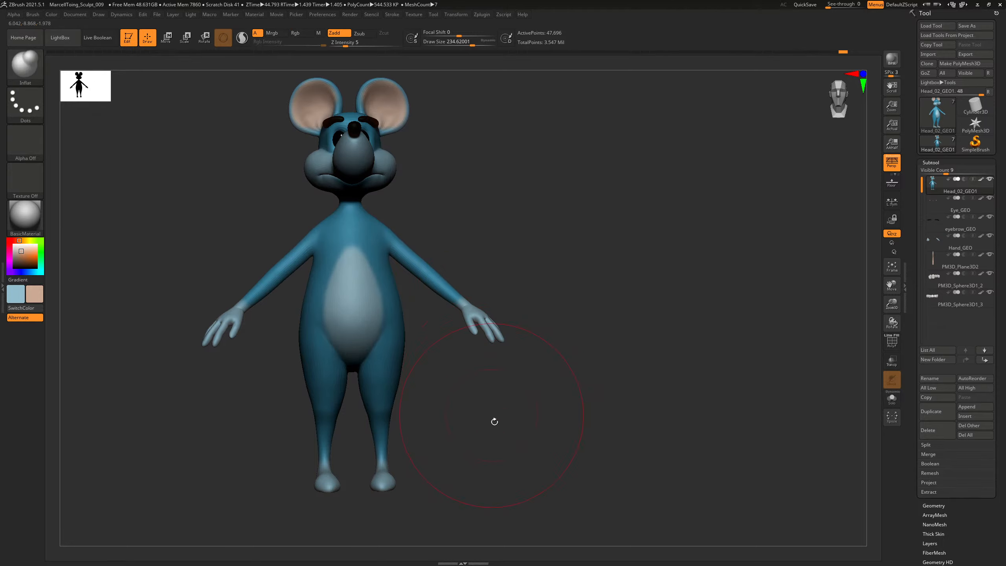
Set the Smooth brush's Z Intensity to 14 and smooth the thighs in front view at a draw size of about 144.
{"action": "mouse_move", "coordinate": [494, 422]}
{"action": "left_mouse_down", "text": "alt"}
{"action": "mouse_move", "coordinate": [587, 303]}
{"action": "mouse_move", "coordinate": [530, 335]}
{"action": "left_mouse_up", "text": "alt"}
{"action": "key", "text": "s"}
{"action": "mouse_move", "coordinate": [477, 281]}
{"action": "left_mouse_down"}
{"action": "mouse_move", "coordinate": [435, 260]}
{"action": "mouse_move", "coordinate": [465, 264]}
{"action": "left_mouse_up"}
{"action": "key", "text": "ctrl+z"}
{"action": "left_click", "coordinate": [356, 44], "text": "shift"}
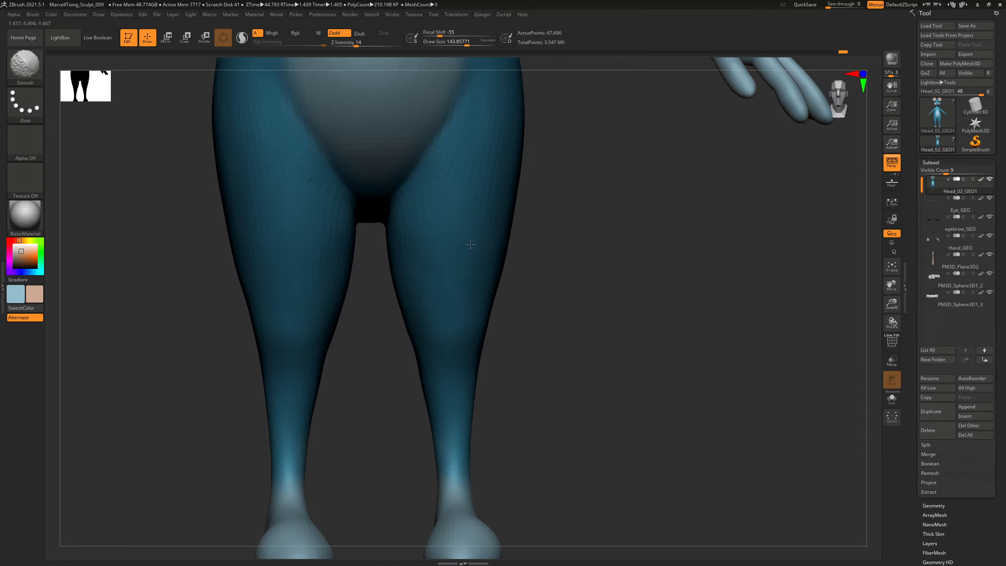
{"action": "left_click_drag", "start_coordinate": [442, 250], "coordinate": [452, 253], "text": "shift"}
{"action": "left_click_drag", "start_coordinate": [589, 272], "coordinate": [588, 264]}
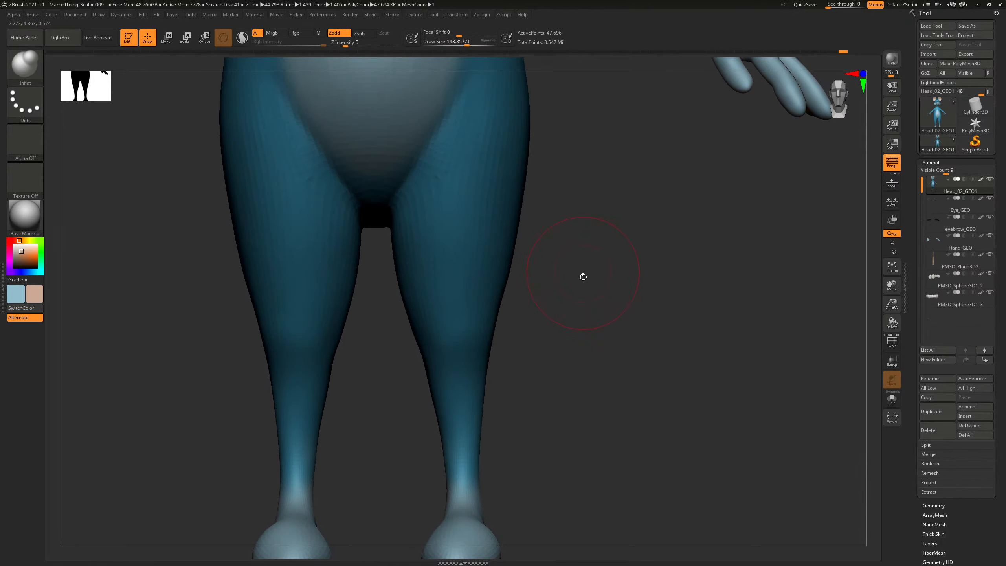
Switch to the Move brush at a draw size of about 192 and adjust the inner thigh contours.
{"action": "key", "text": "b"}
{"action": "key", "text": "m"}
{"action": "key", "text": "v"}
{"action": "key", "text": "s"}
{"action": "left_click_drag", "start_coordinate": [401, 284], "coordinate": [402, 288]}
{"action": "key", "text": "s"}
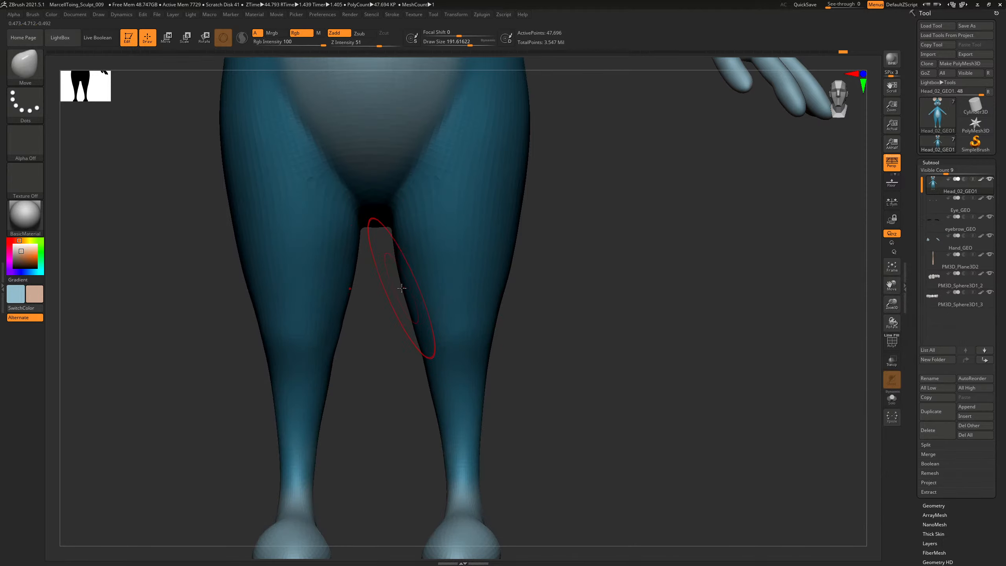
Choose the ClayBuildup brush at Z Intensity 2 and subtly build up the outer ankle and heel on the highest subdivision level.
{"action": "key", "text": "f"}
{"action": "left_click_drag", "start_coordinate": [539, 220], "coordinate": [667, 292]}
{"action": "mouse_move", "coordinate": [655, 380]}
{"action": "left_mouse_down", "text": "alt"}
{"action": "mouse_move", "coordinate": [689, 399]}
{"action": "mouse_move", "coordinate": [651, 411]}
{"action": "mouse_move", "coordinate": [706, 250]}
{"action": "mouse_move", "coordinate": [674, 254]}
{"action": "left_mouse_up", "text": "alt"}
{"action": "key", "text": "b"}
{"action": "key", "text": "c"}
{"action": "key", "text": "b"}
{"action": "key", "text": "bracketleft"}
{"action": "key", "text": "bracketleft"}
{"action": "key", "text": "bracketleft"}
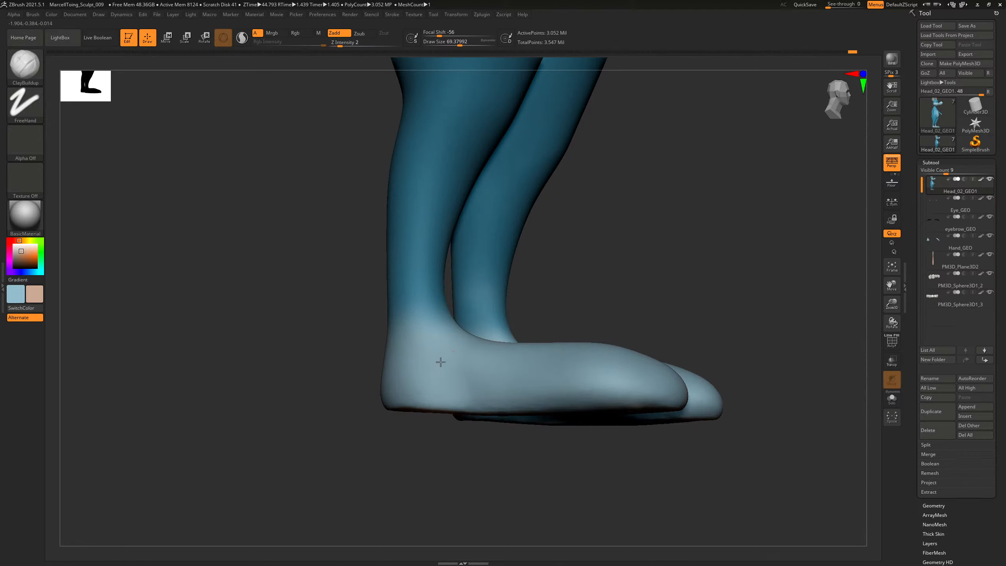
{"action": "mouse_move", "coordinate": [487, 363]}
{"action": "right_mouse_down"}
{"action": "mouse_move", "coordinate": [539, 360]}
{"action": "mouse_move", "coordinate": [454, 379]}
{"action": "mouse_move", "coordinate": [418, 485]}
{"action": "mouse_move", "coordinate": [438, 371]}
{"action": "right_mouse_up"}
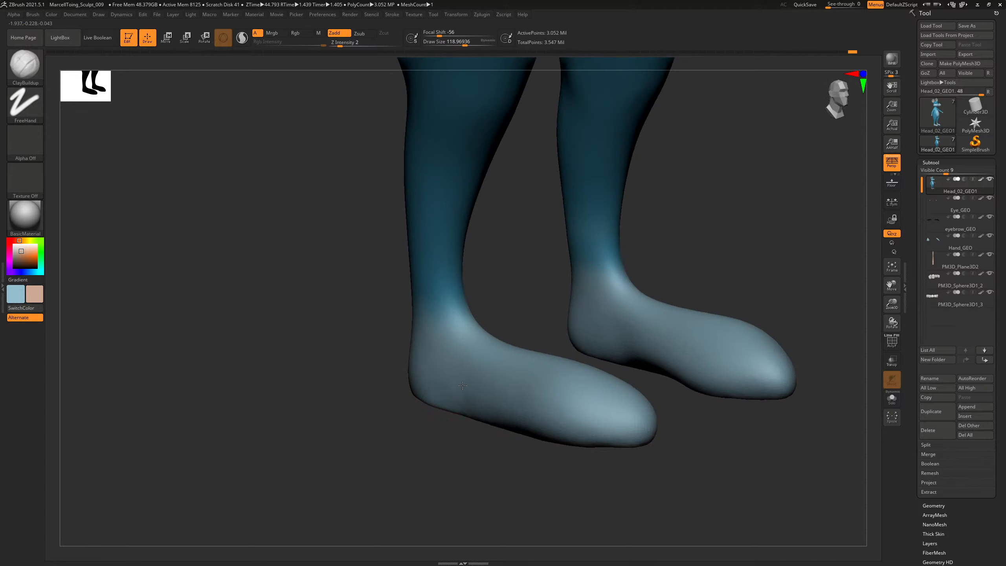
{"action": "key", "text": "bracketleft"}
{"action": "right_click_drag", "start_coordinate": [475, 462], "coordinate": [485, 457], "text": "ctrl"}
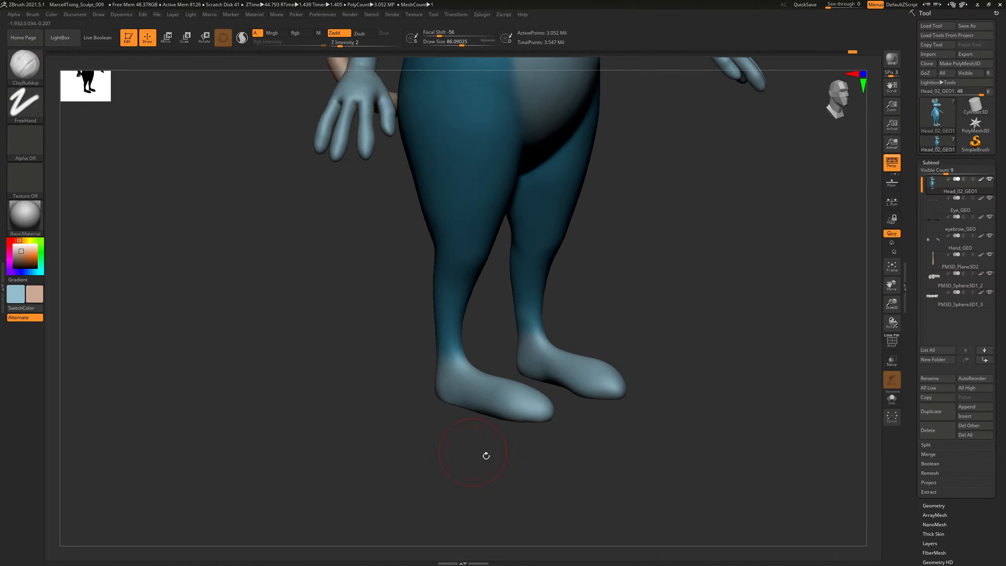
Refine the tops of the feet toward the toes with ClayBuildup, reducing the draw size to about 50.
{"action": "right_click_drag", "start_coordinate": [804, 341], "coordinate": [749, 319]}
{"action": "right_click_drag", "start_coordinate": [598, 297], "coordinate": [685, 466], "text": "ctrl"}
{"action": "right_click_drag", "start_coordinate": [672, 331], "coordinate": [651, 346]}
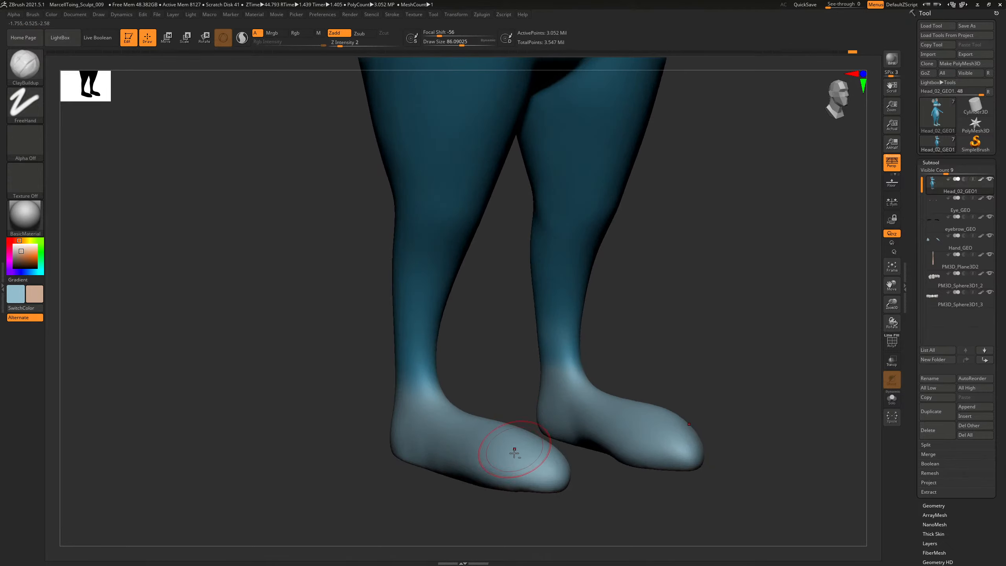
{"action": "mouse_move", "coordinate": [516, 362]}
{"action": "right_mouse_down"}
{"action": "mouse_move", "coordinate": [535, 360]}
{"action": "mouse_move", "coordinate": [541, 422]}
{"action": "right_mouse_up"}
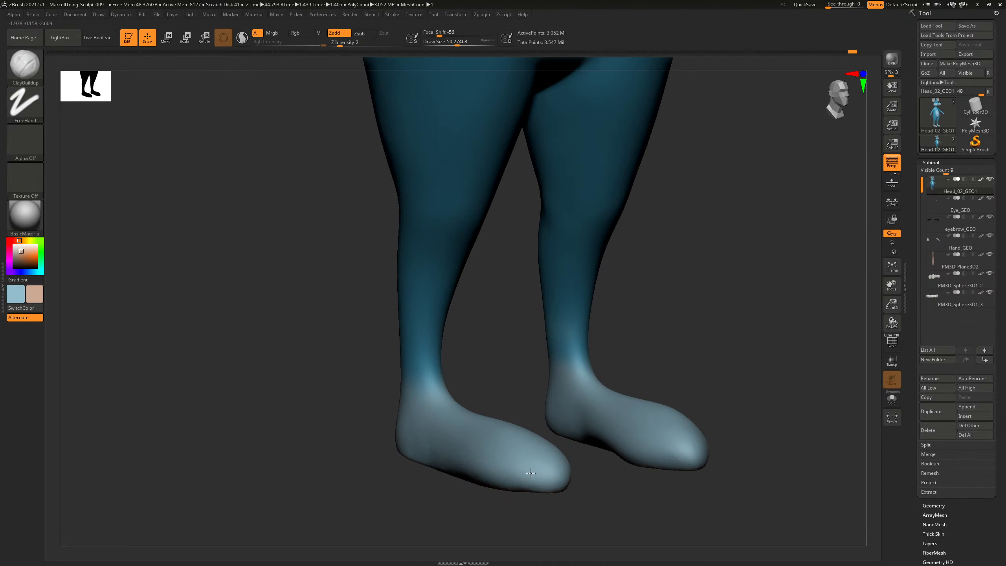
View the feet from below and build up the heel edge of the sole with ClayBuildup at a draw size of about 79.
{"action": "key", "text": "f"}
{"action": "right_click_drag", "start_coordinate": [618, 332], "coordinate": [748, 525]}
{"action": "right_click_drag", "start_coordinate": [662, 433], "coordinate": [590, 230], "text": "alt"}
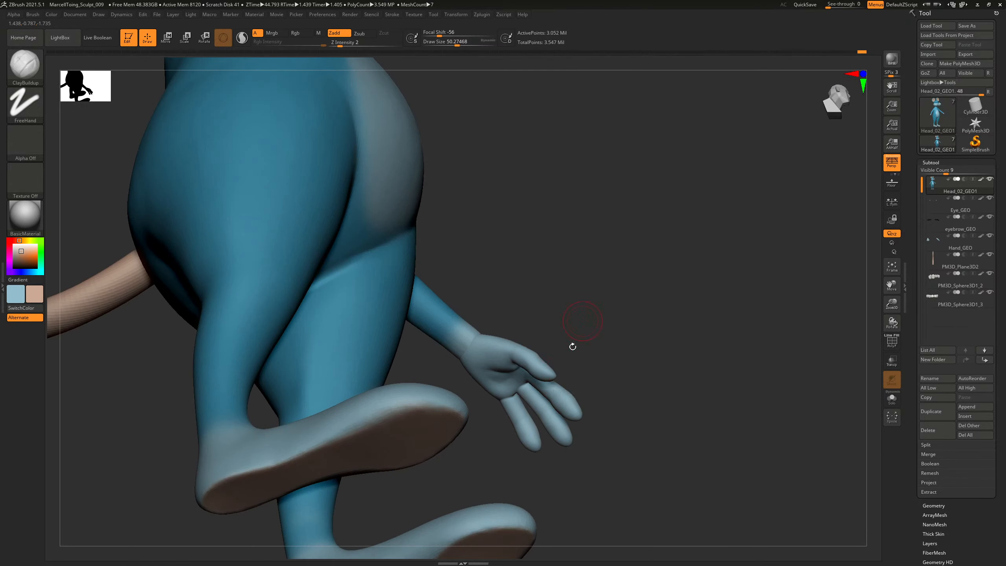
{"action": "right_click_drag", "start_coordinate": [626, 450], "coordinate": [715, 200], "text": "alt"}
{"action": "key", "text": "s"}
{"action": "left_click_drag", "start_coordinate": [405, 361], "coordinate": [400, 368]}
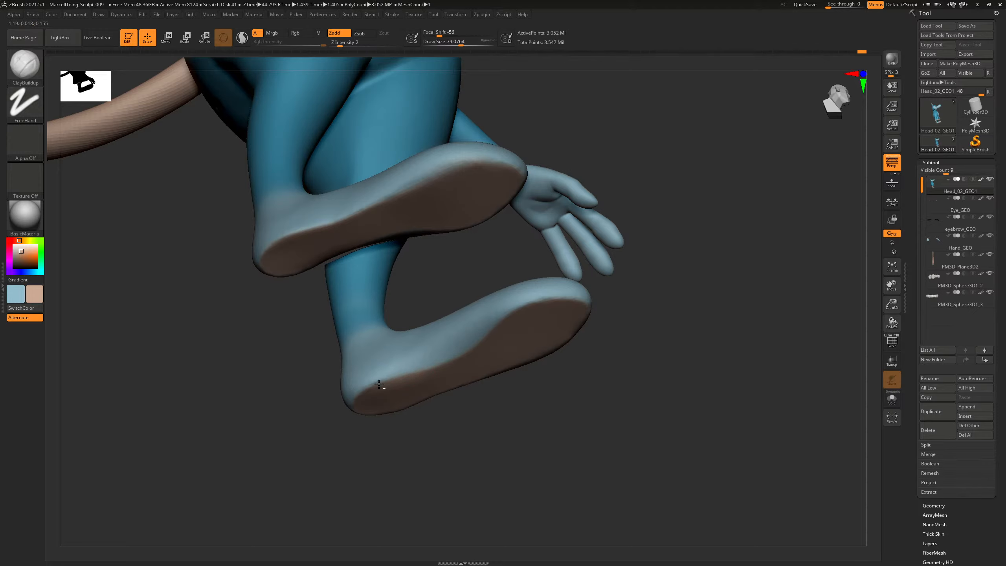
Bring the whole rat into view and save the project over the existing MarcellToing_Sculpt_009.ZPR.
{"action": "right_click_drag", "start_coordinate": [379, 384], "coordinate": [626, 292]}
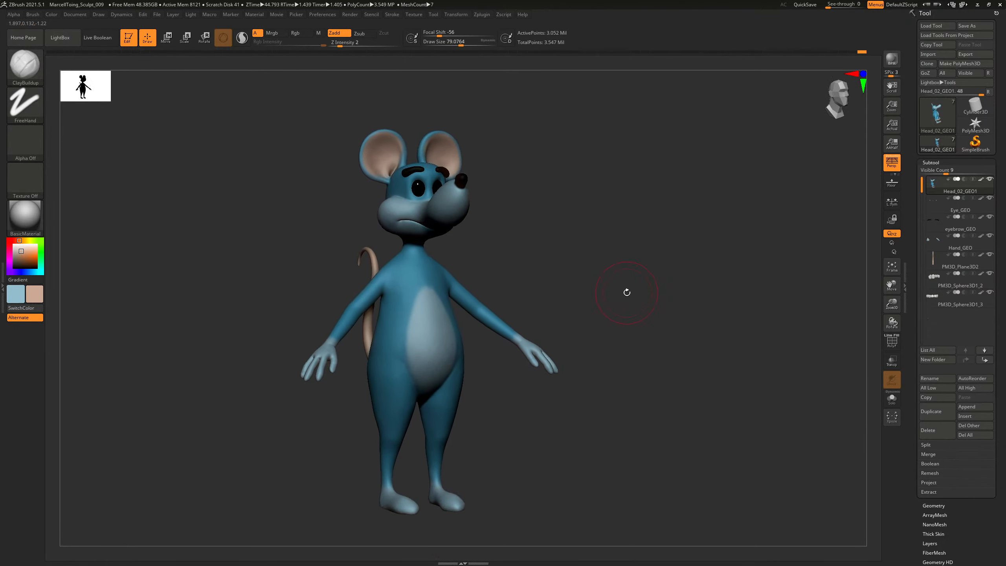
{"action": "key", "text": "ctrl+s"}
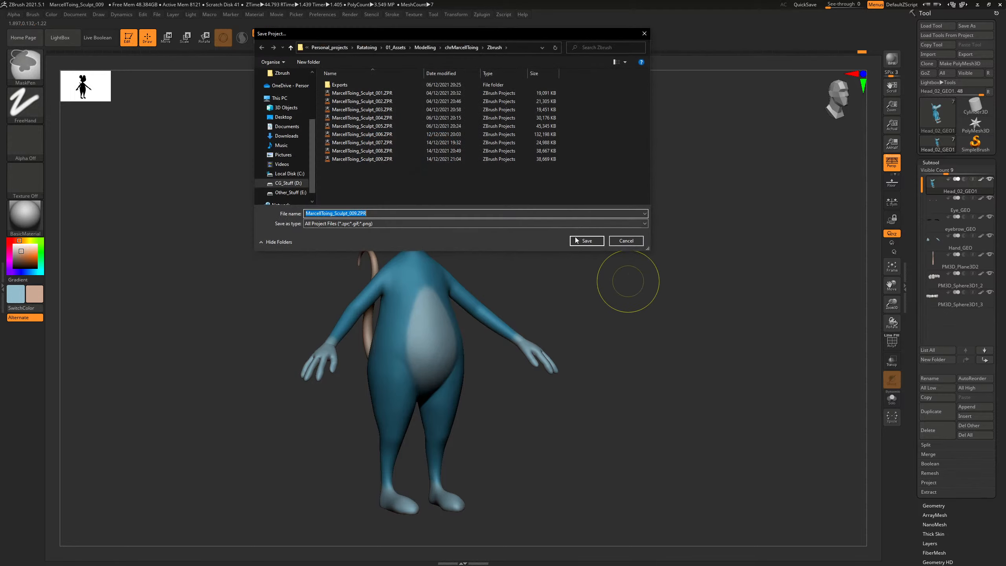
{"action": "left_click", "coordinate": [586, 240]}
{"action": "left_click", "coordinate": [521, 279]}
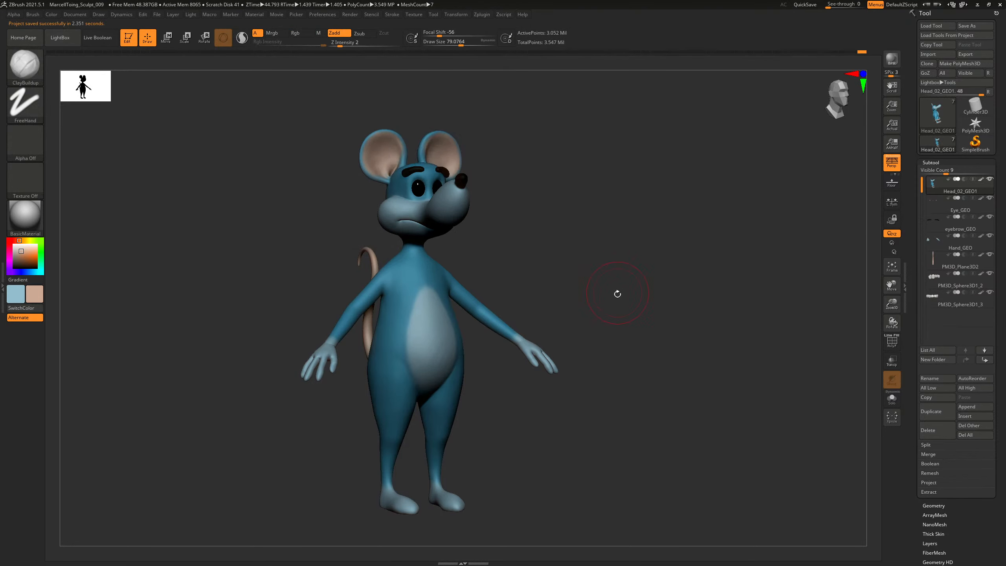
Render the full rat in three-quarter view with BPR, leave a canvas snapshot of it, and render the live model beside it from the front.
{"action": "right_click_drag", "start_coordinate": [618, 253], "coordinate": [666, 238]}
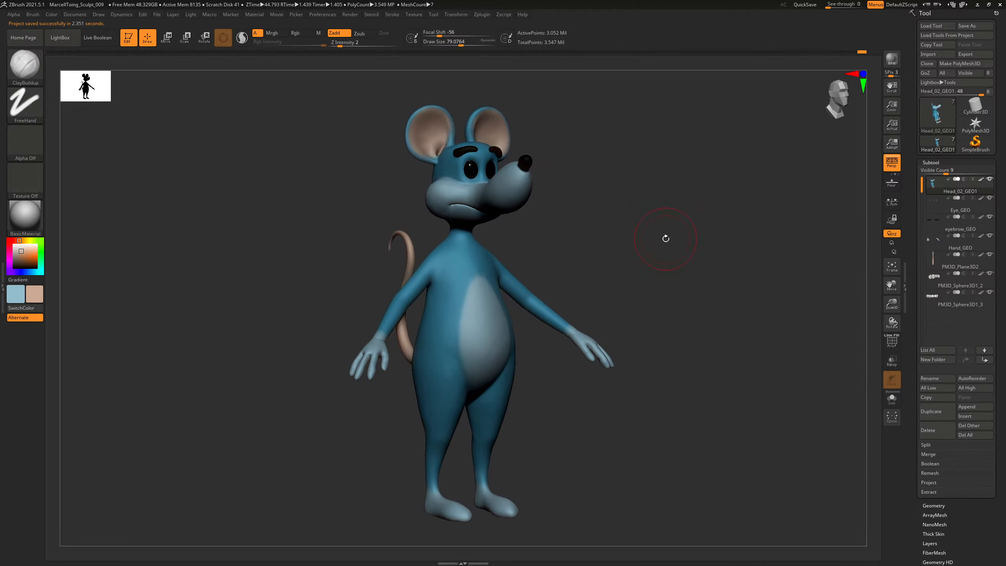
{"action": "left_click", "coordinate": [892, 63]}
{"action": "key", "text": "shift"}
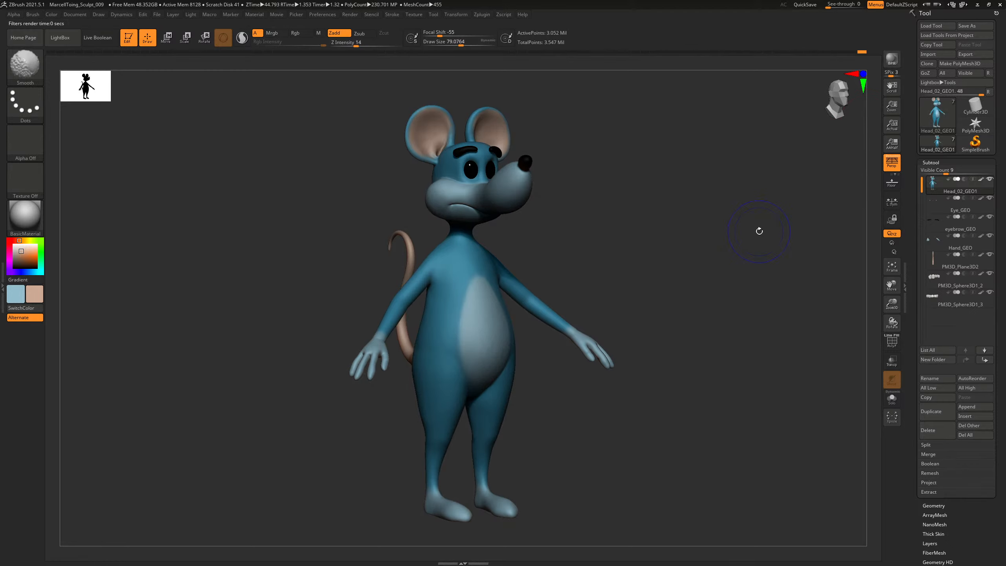
{"action": "key", "text": "shift+s"}
{"action": "mouse_move", "coordinate": [749, 248]}
{"action": "left_mouse_down", "text": "alt"}
{"action": "mouse_move", "coordinate": [820, 252]}
{"action": "mouse_move", "coordinate": [786, 236]}
{"action": "mouse_move", "coordinate": [879, 244]}
{"action": "mouse_move", "coordinate": [860, 238]}
{"action": "left_mouse_up", "text": "alt"}
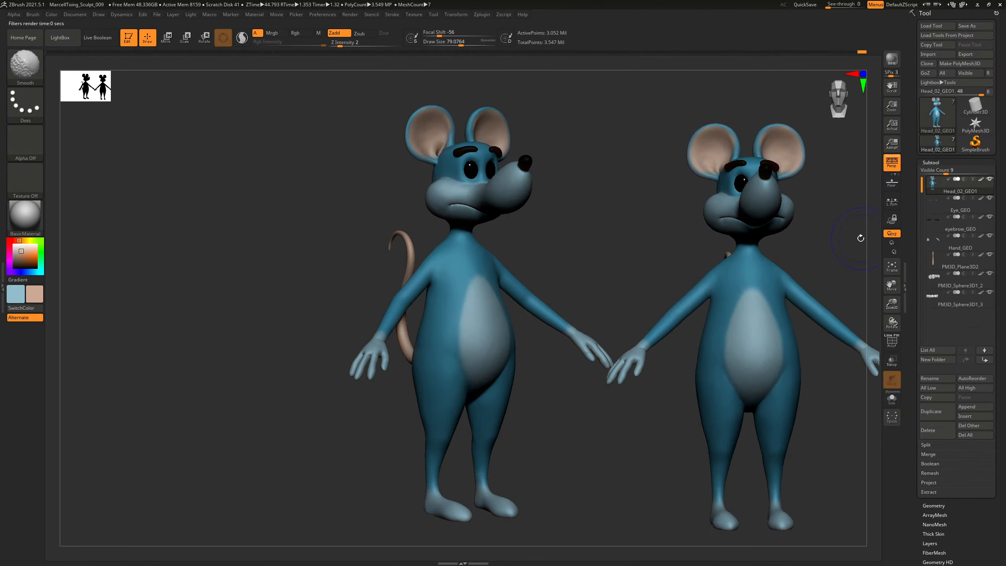
{"action": "left_click", "coordinate": [891, 61]}
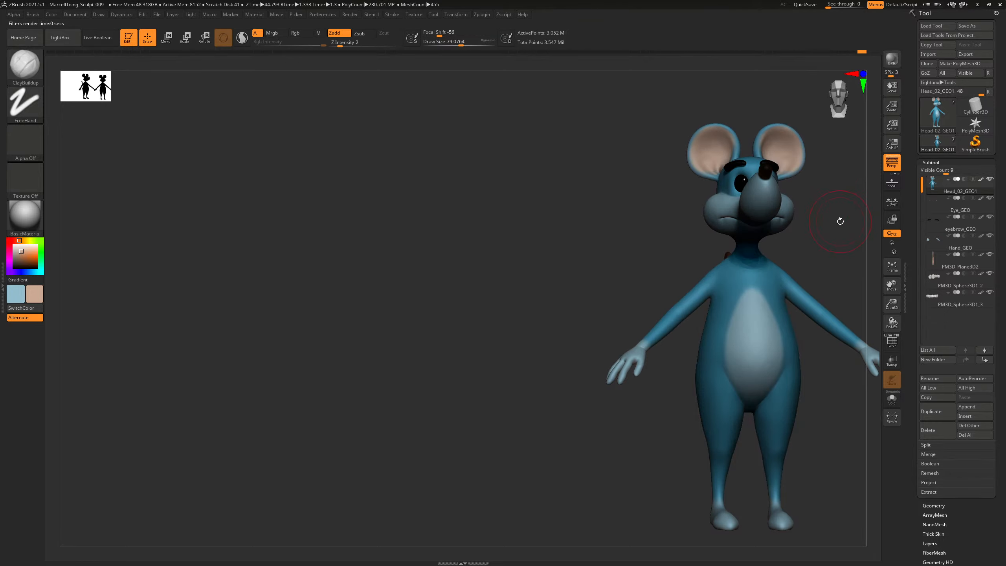
Hide the body of the live model, enlarge the head in three-quarter view and leave a close-up snapshot of it beside the full-body snapshot.
{"action": "left_click_drag", "start_coordinate": [840, 222], "coordinate": [296, 268]}
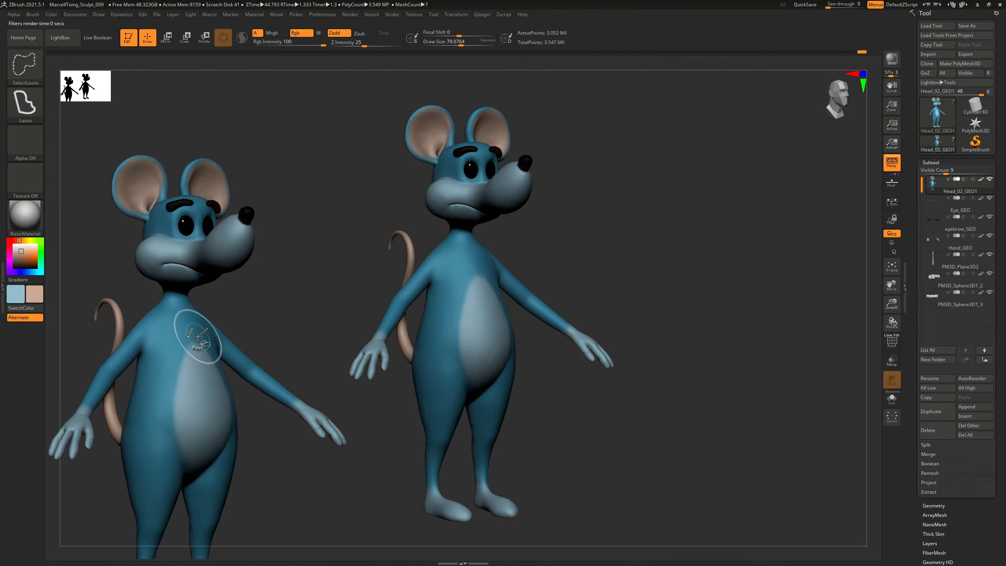
{"action": "left_click", "coordinate": [198, 336], "text": "ctrl+shift"}
{"action": "left_click", "coordinate": [292, 277], "text": "ctrl+shift"}
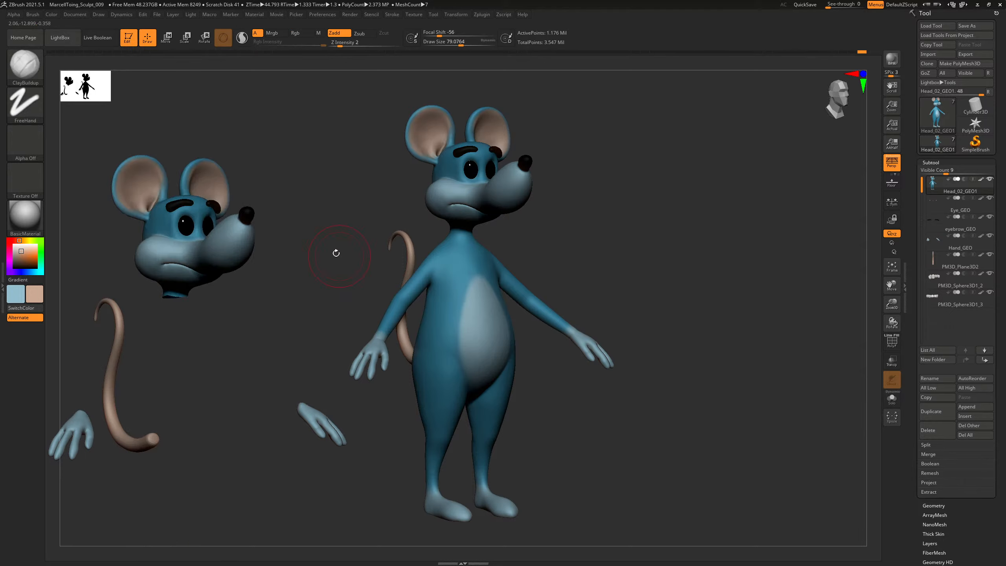
{"action": "mouse_move", "coordinate": [336, 253]}
{"action": "left_mouse_down", "text": "alt"}
{"action": "mouse_move", "coordinate": [343, 272]}
{"action": "mouse_move", "coordinate": [333, 275]}
{"action": "mouse_move", "coordinate": [328, 311]}
{"action": "mouse_move", "coordinate": [356, 257]}
{"action": "mouse_move", "coordinate": [356, 234]}
{"action": "mouse_move", "coordinate": [348, 258]}
{"action": "mouse_move", "coordinate": [339, 239]}
{"action": "mouse_move", "coordinate": [352, 222]}
{"action": "mouse_move", "coordinate": [463, 185]}
{"action": "mouse_move", "coordinate": [770, 158]}
{"action": "mouse_move", "coordinate": [764, 150]}
{"action": "mouse_move", "coordinate": [800, 214]}
{"action": "mouse_move", "coordinate": [665, 326]}
{"action": "left_mouse_up", "text": "alt"}
{"action": "key", "text": "shift+s"}
Show the whole rat again and place it on the other side of the full-body snapshot, turned to a rear three-quarter view.
{"action": "mouse_move", "coordinate": [658, 367]}
{"action": "left_mouse_down", "text": "alt"}
{"action": "mouse_move", "coordinate": [643, 284]}
{"action": "mouse_move", "coordinate": [611, 310]}
{"action": "mouse_move", "coordinate": [616, 263]}
{"action": "mouse_move", "coordinate": [821, 223]}
{"action": "mouse_move", "coordinate": [801, 220]}
{"action": "left_mouse_up", "text": "alt"}
{"action": "left_click", "coordinate": [678, 295], "text": "ctrl+shift"}
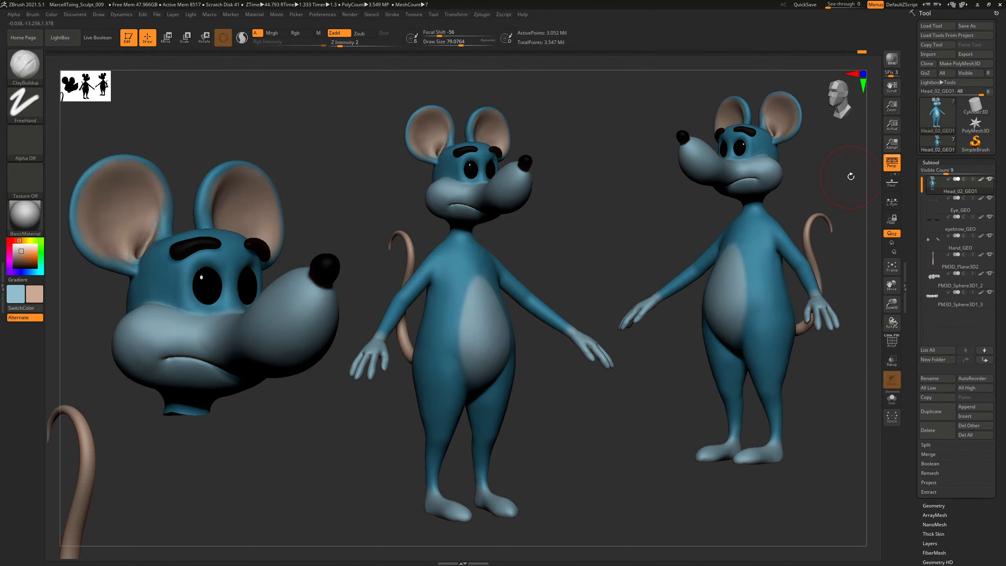
{"action": "mouse_move", "coordinate": [850, 176]}
{"action": "left_mouse_down"}
{"action": "mouse_move", "coordinate": [818, 161]}
{"action": "mouse_move", "coordinate": [838, 187]}
{"action": "left_mouse_up"}
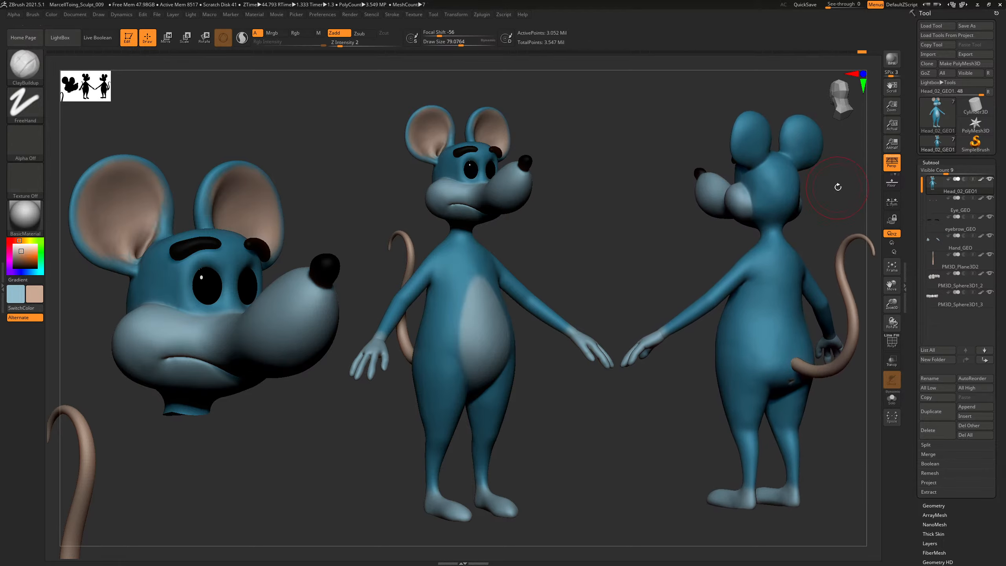
{"action": "key", "text": "shift"}
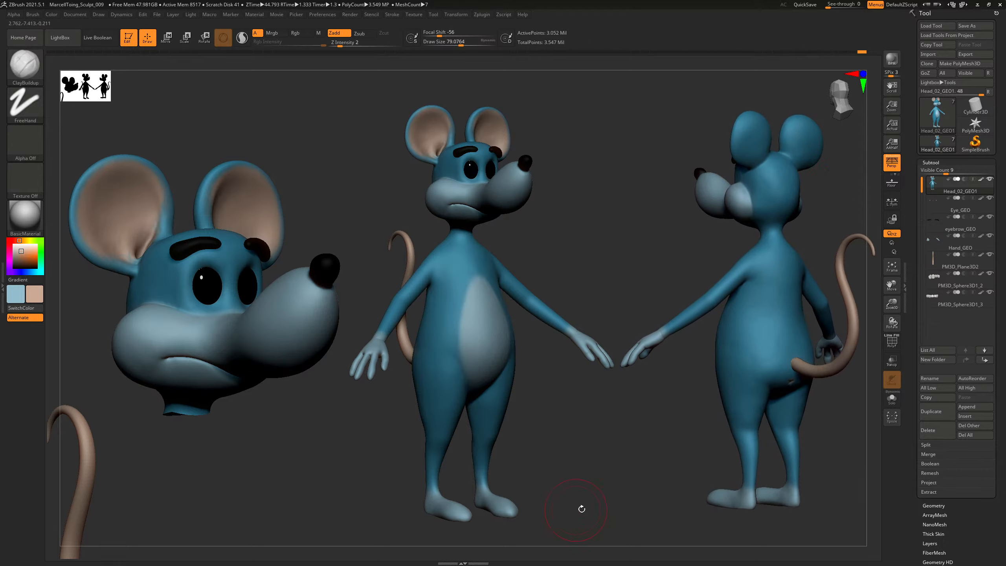